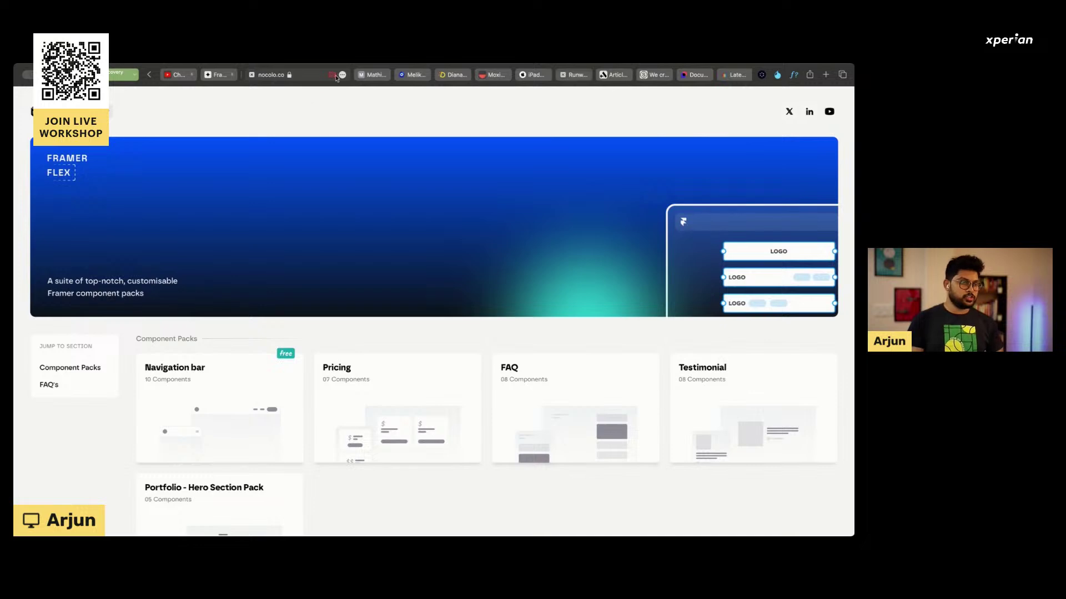
View the three designers' personal portfolio websites one after another, from the dark text-based one to the illustrated exhibition one.
{"action": "left_click", "coordinate": [373, 76]}
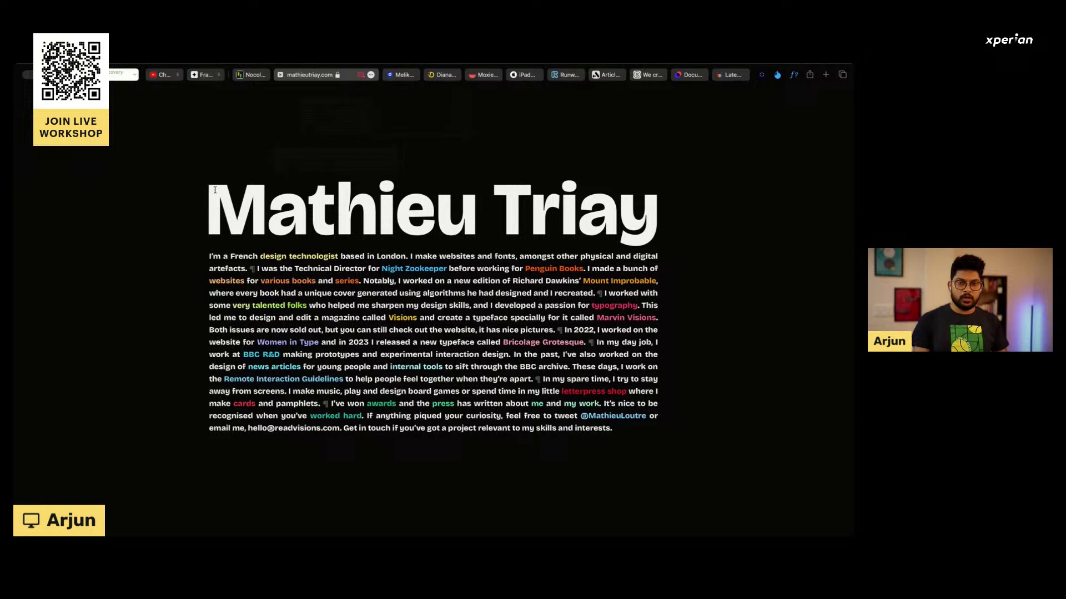
{"action": "left_click", "coordinate": [402, 76]}
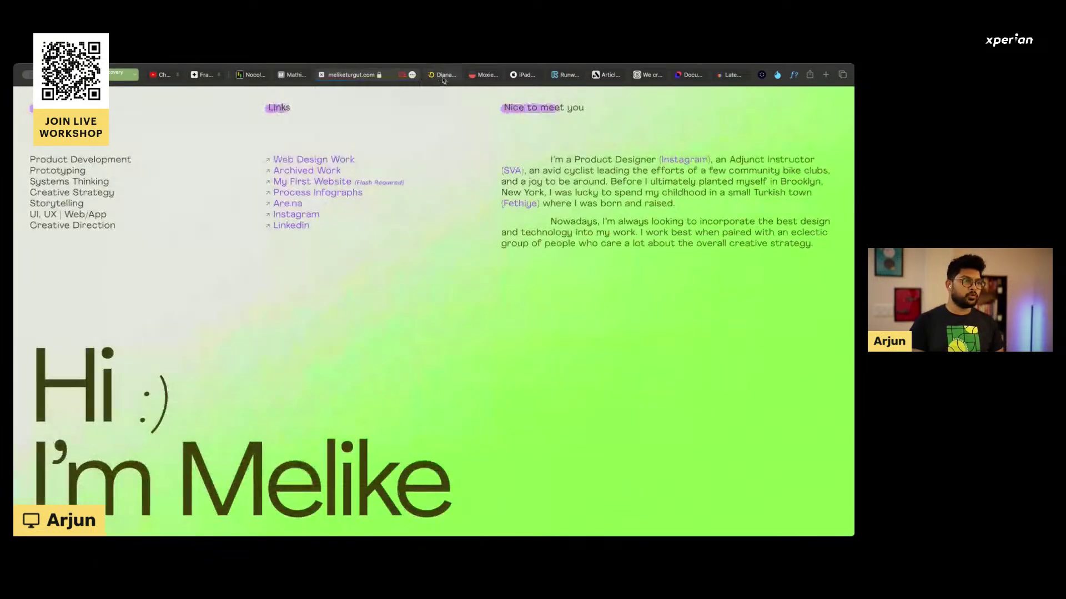
{"action": "mouse_move", "coordinate": [443, 79]}
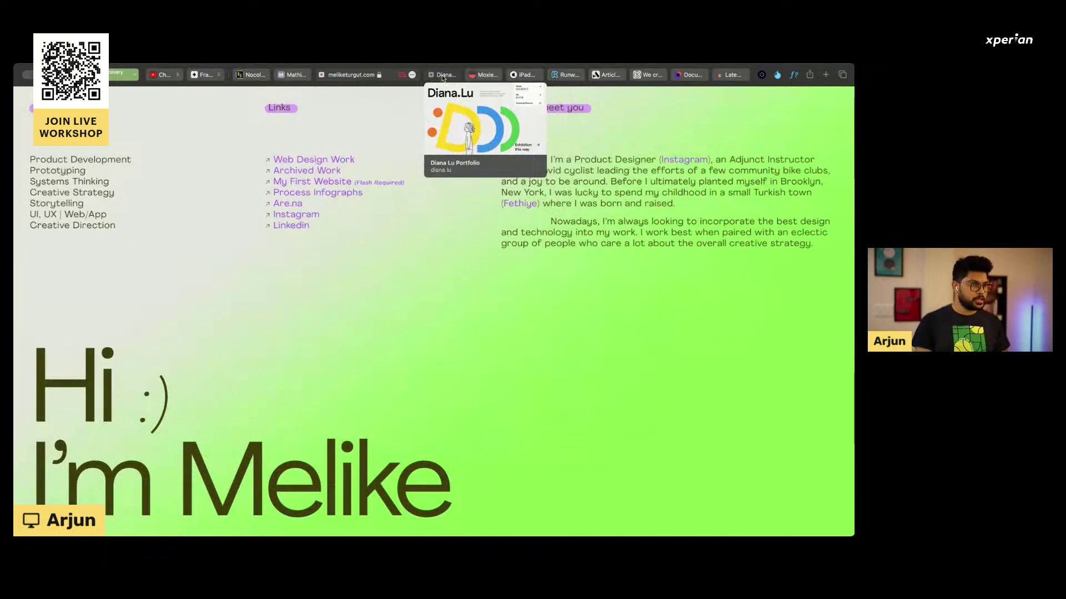
{"action": "left_click", "coordinate": [444, 77]}
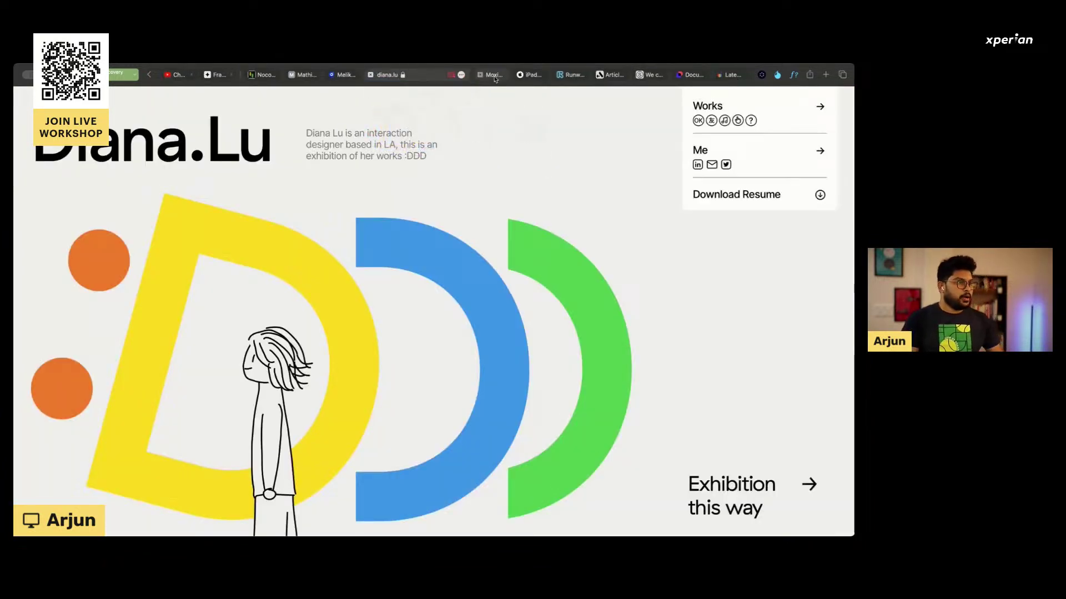
Open the Moxie Strategies website and return to the hero section at the start of its page.
{"action": "mouse_move", "coordinate": [496, 77]}
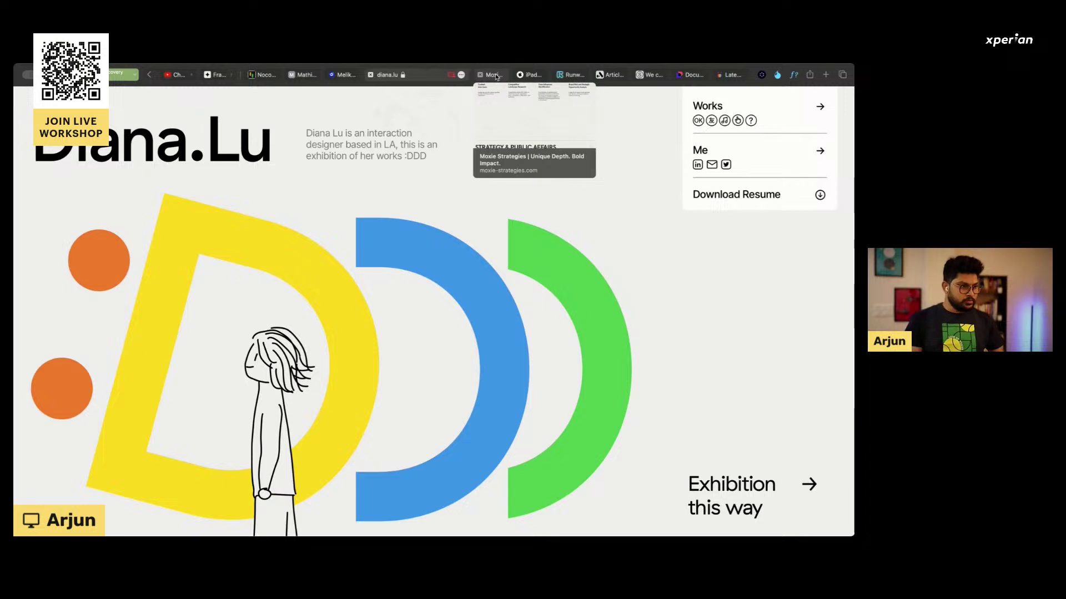
{"action": "left_click", "coordinate": [496, 77]}
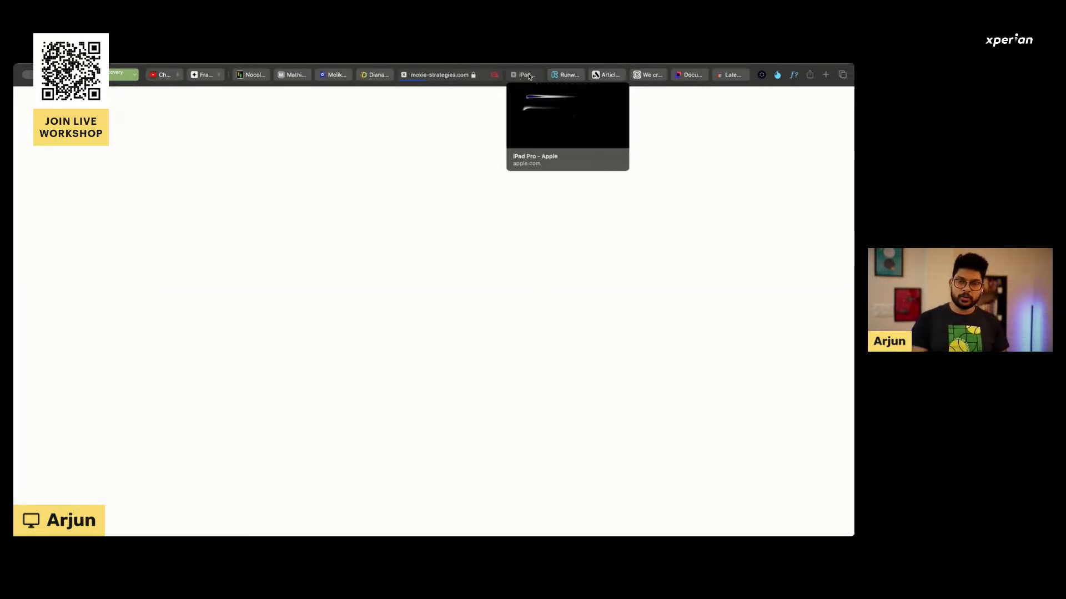
{"action": "scroll", "coordinate": [484, 179], "scroll_direction": "up", "scroll_amount": 10}
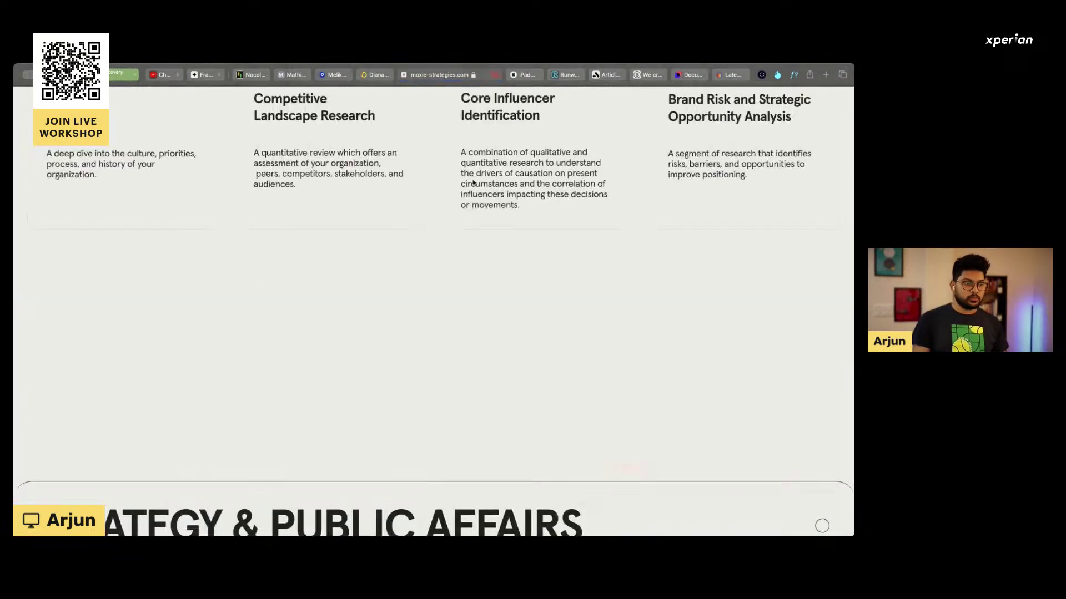
{"action": "scroll", "coordinate": [473, 179], "scroll_direction": "up", "scroll_amount": 10}
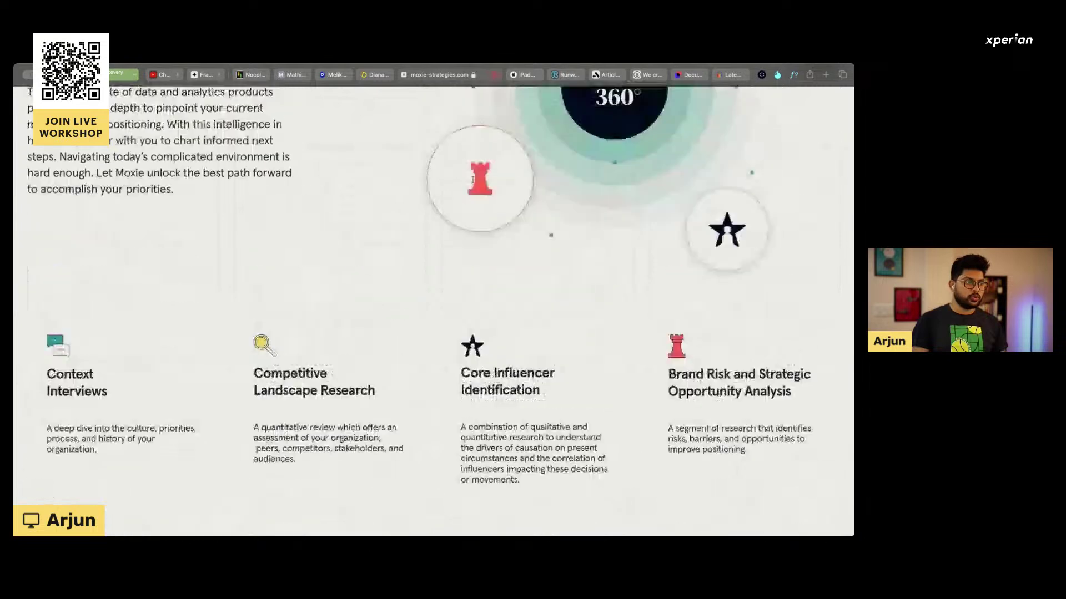
{"action": "scroll", "coordinate": [472, 179], "scroll_direction": "up", "scroll_amount": 10}
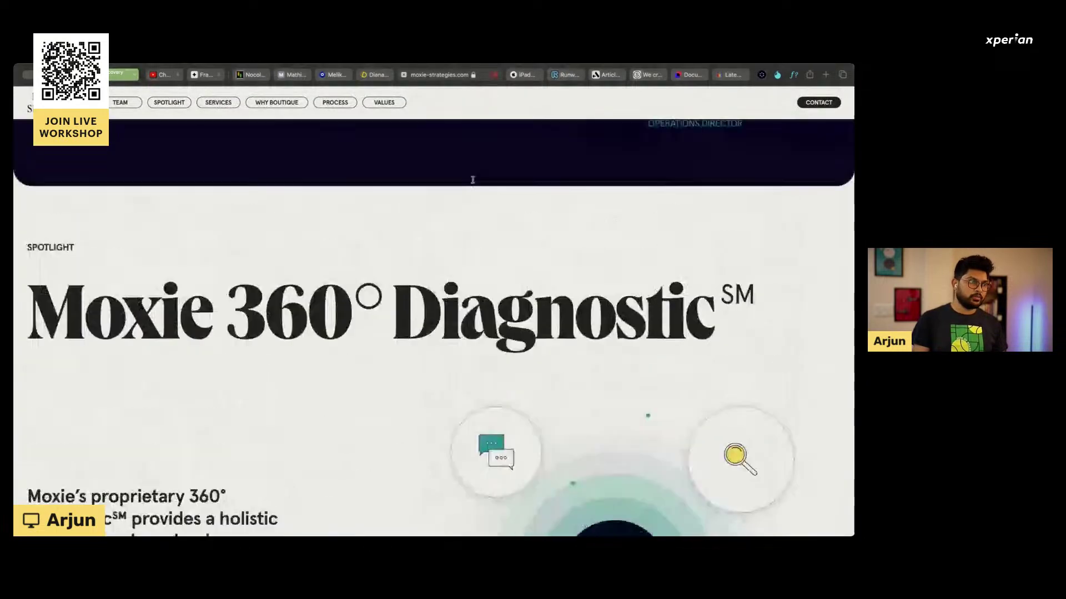
{"action": "scroll", "coordinate": [472, 180], "scroll_direction": "up", "scroll_amount": 10}
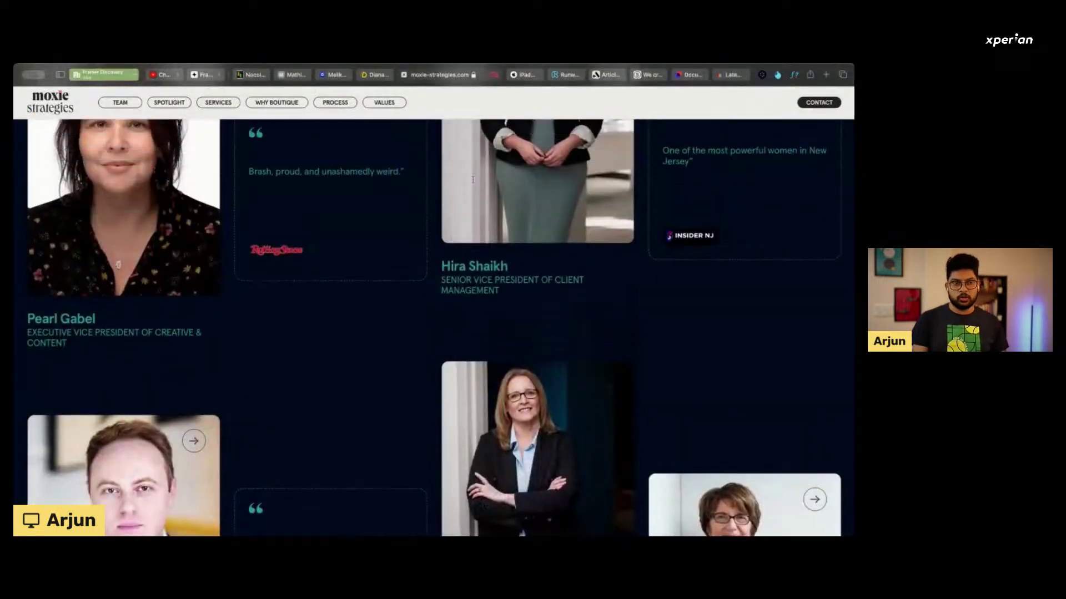
{"action": "scroll", "coordinate": [473, 184], "scroll_direction": "up", "scroll_amount": 8}
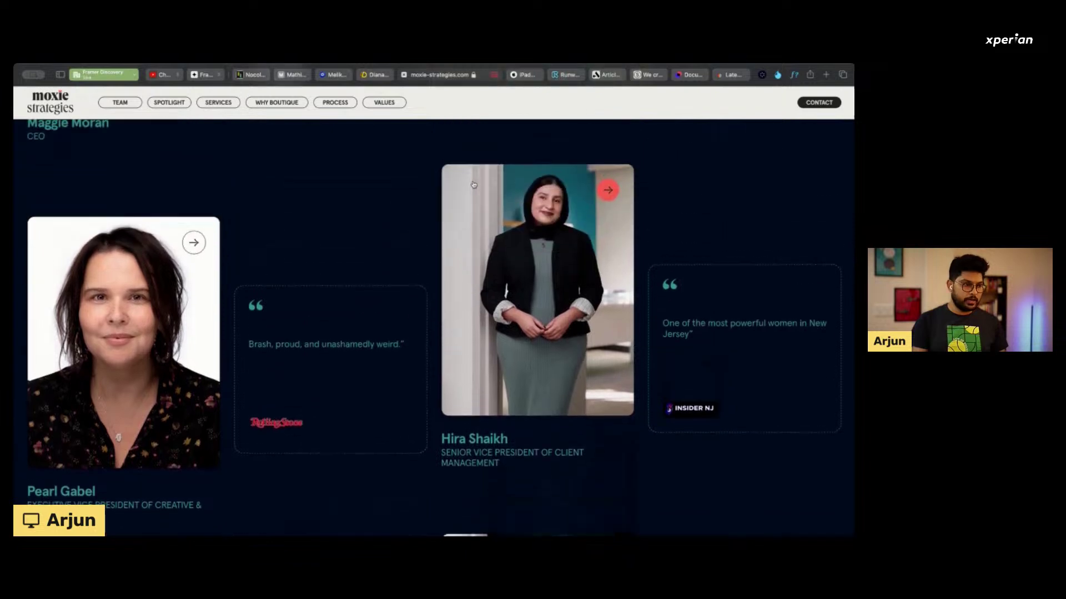
{"action": "scroll", "coordinate": [487, 191], "scroll_direction": "up", "scroll_amount": 15}
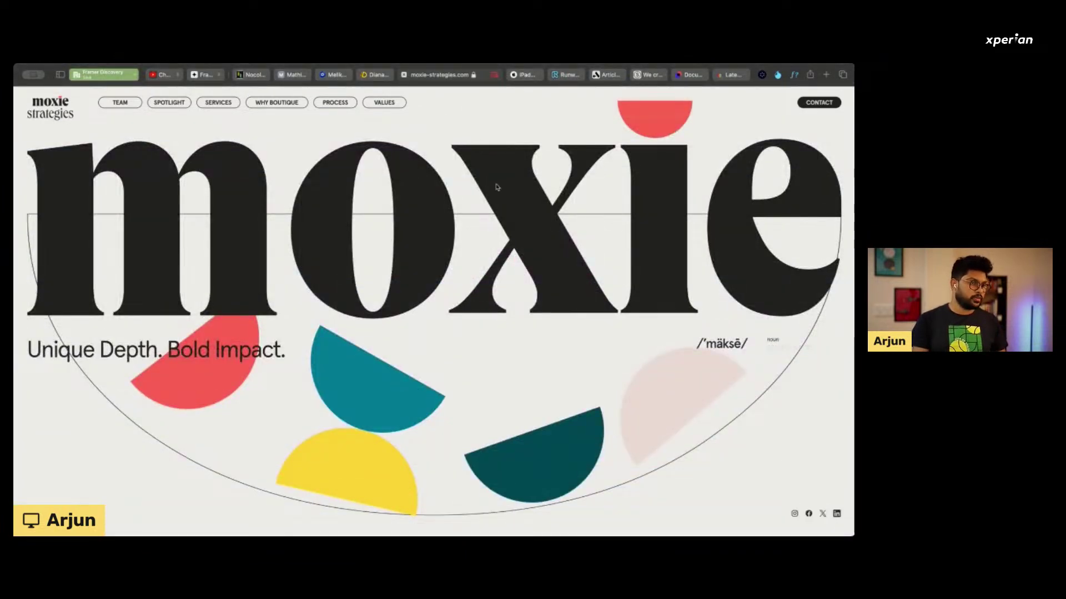
Examine the Moxie Strategies page from the hero through the Who We Are introduction and the team profiles.
{"action": "scroll", "coordinate": [495, 189], "scroll_direction": "down", "scroll_amount": 5}
{"action": "scroll", "coordinate": [495, 205], "scroll_direction": "down", "scroll_amount": 5}
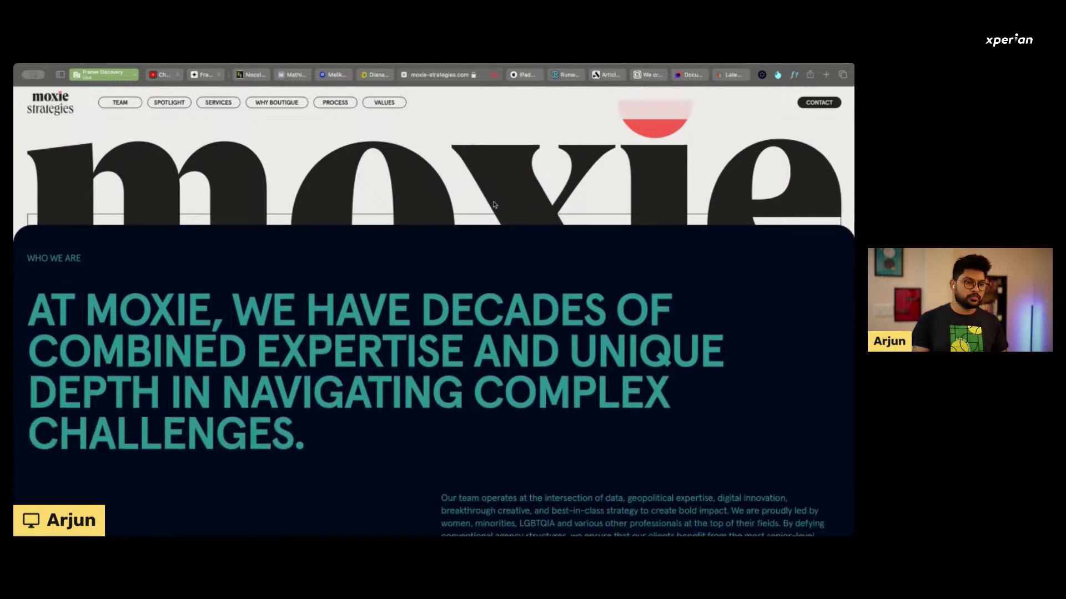
{"action": "scroll", "coordinate": [495, 205], "scroll_direction": "down", "scroll_amount": 8}
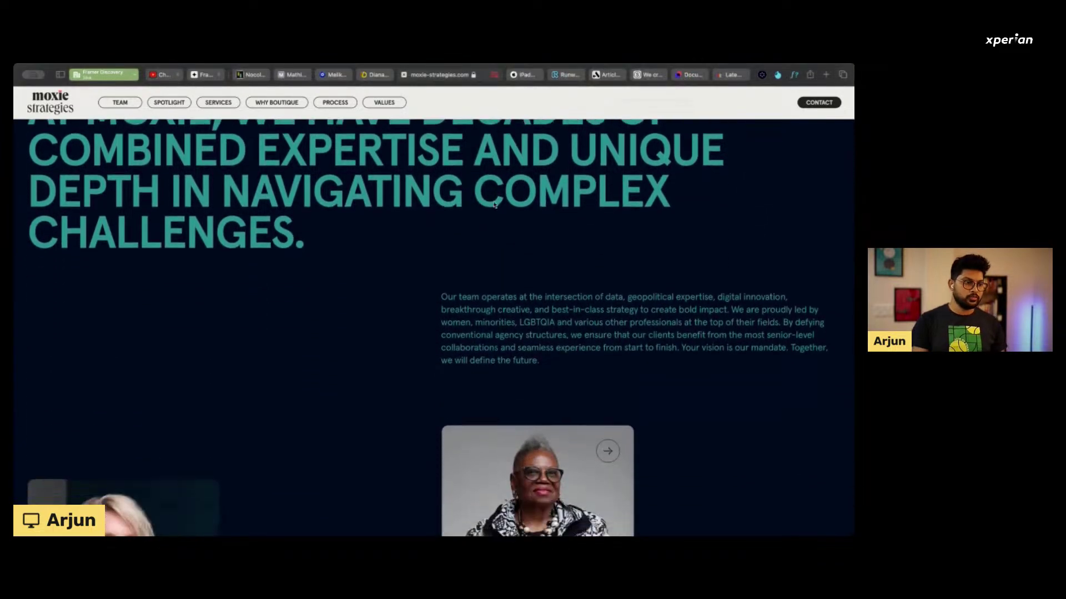
{"action": "scroll", "coordinate": [495, 204], "scroll_direction": "down", "scroll_amount": 8}
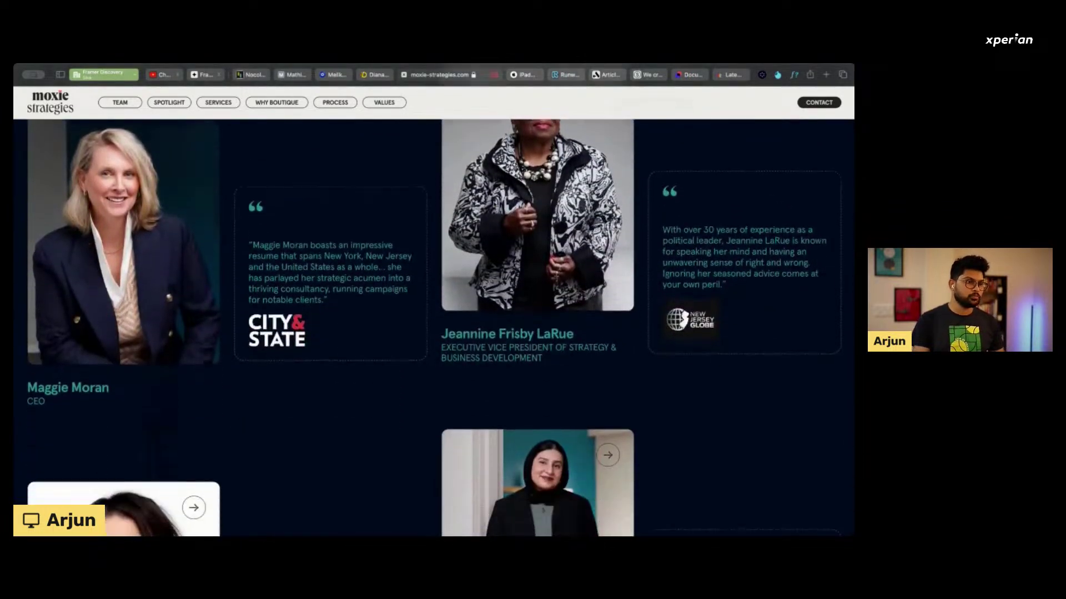
{"action": "scroll", "coordinate": [495, 205], "scroll_direction": "down", "scroll_amount": 8}
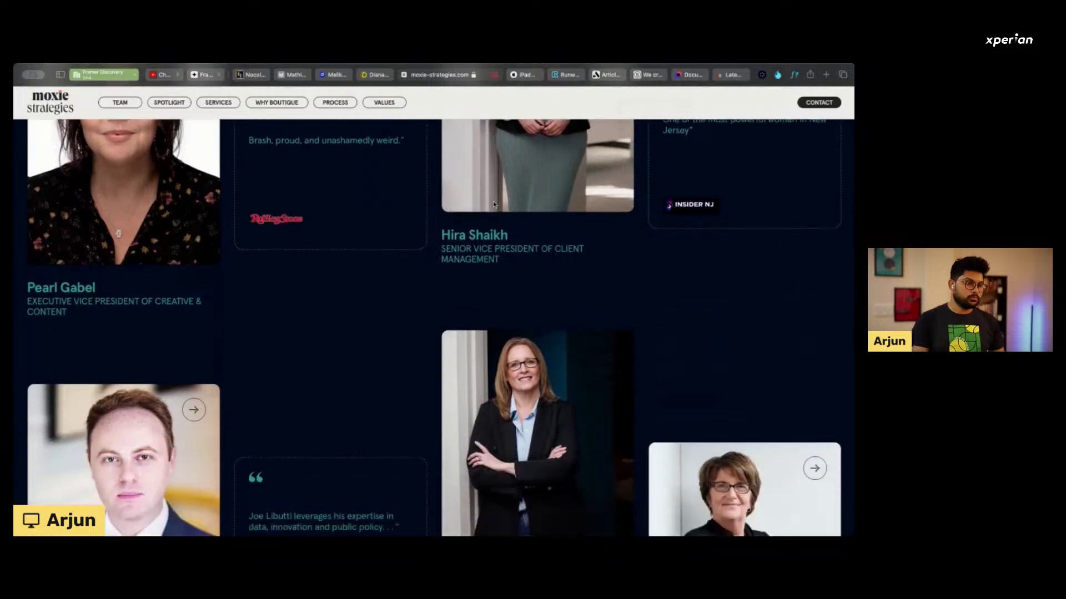
{"action": "scroll", "coordinate": [494, 205], "scroll_direction": "down", "scroll_amount": 8}
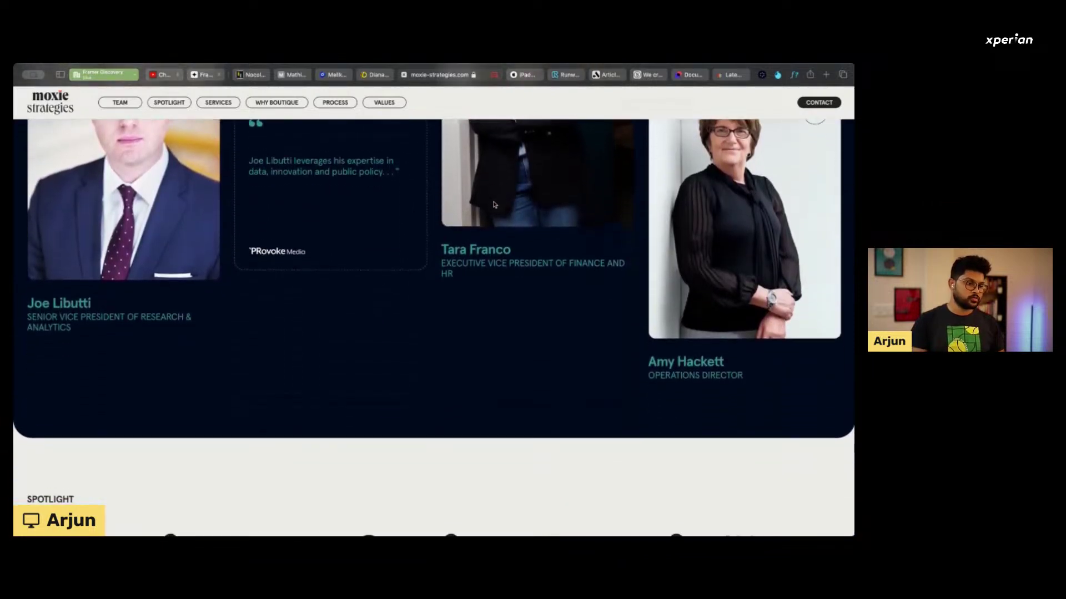
Examine the Moxie 360° Diagnostic section and the stacked service cards up to Advertising.
{"action": "scroll", "coordinate": [494, 205], "scroll_direction": "down", "scroll_amount": 8}
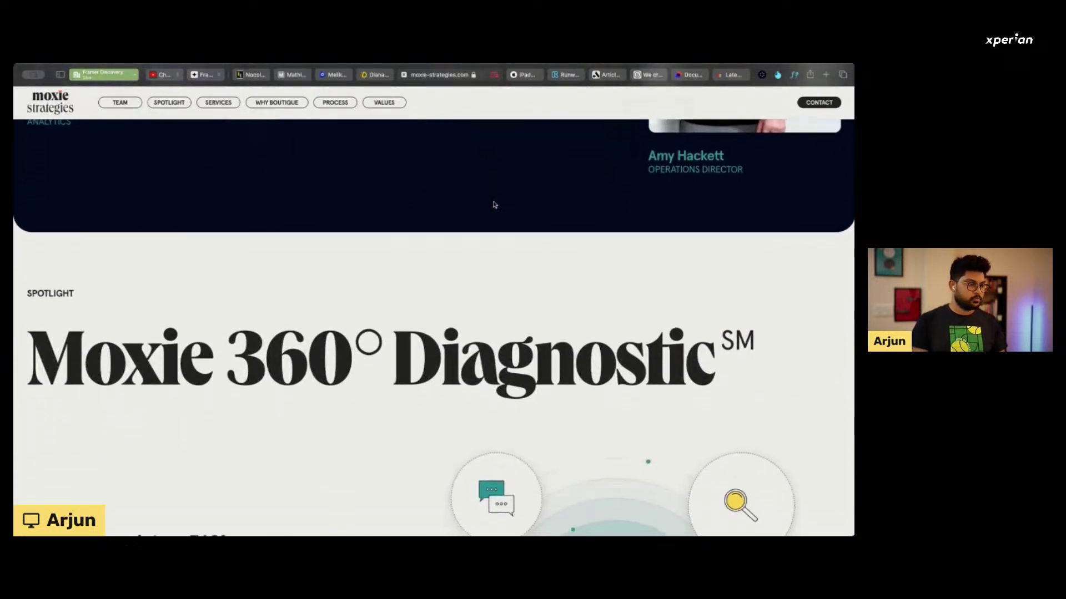
{"action": "scroll", "coordinate": [494, 204], "scroll_direction": "down", "scroll_amount": 8}
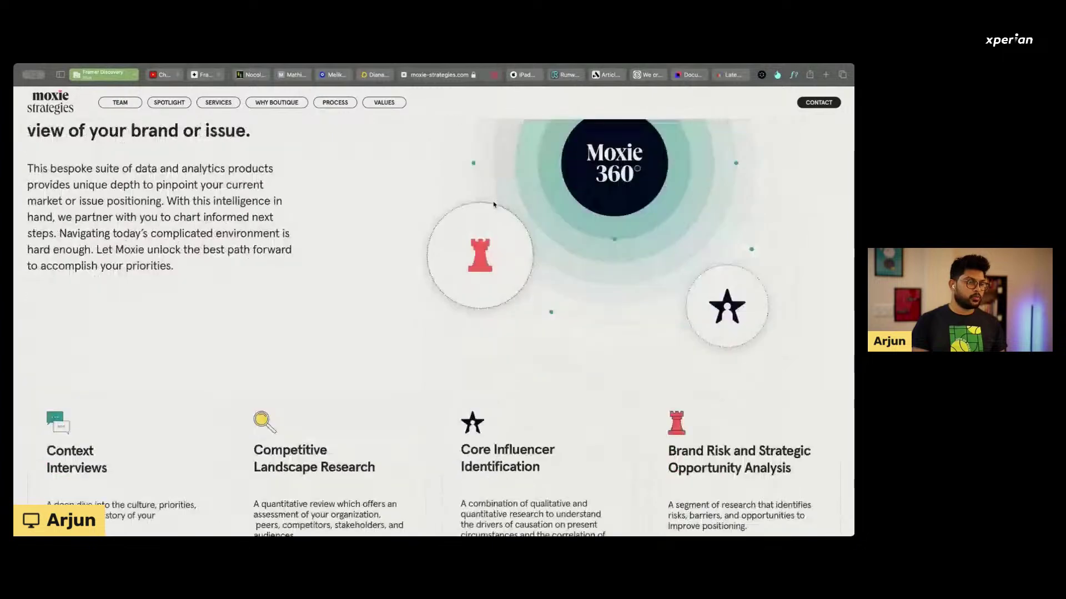
{"action": "scroll", "coordinate": [494, 204], "scroll_direction": "down", "scroll_amount": 10}
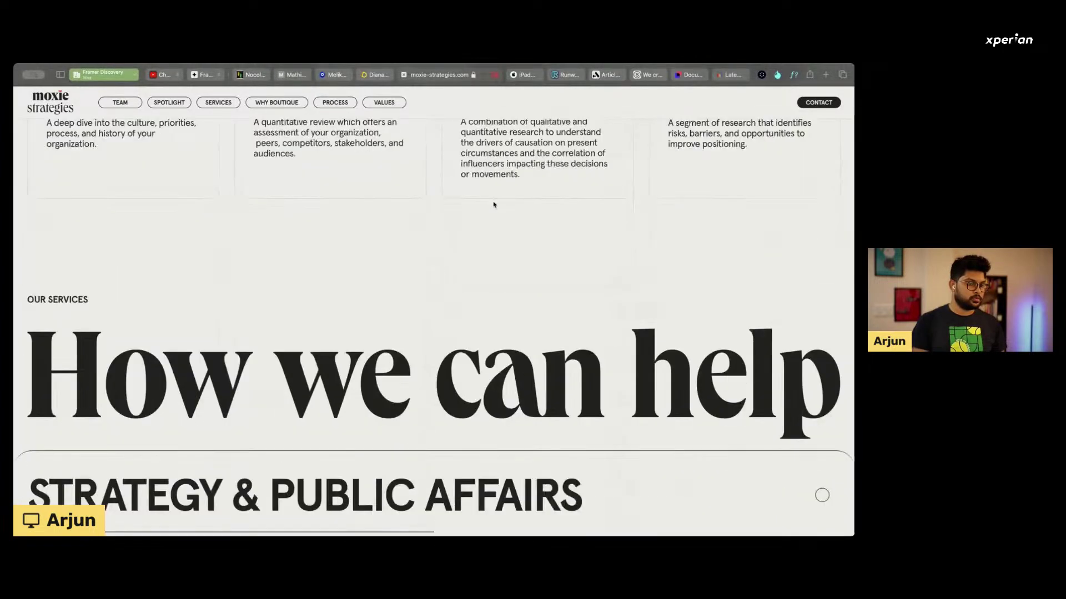
{"action": "scroll", "coordinate": [495, 204], "scroll_direction": "down", "scroll_amount": 8}
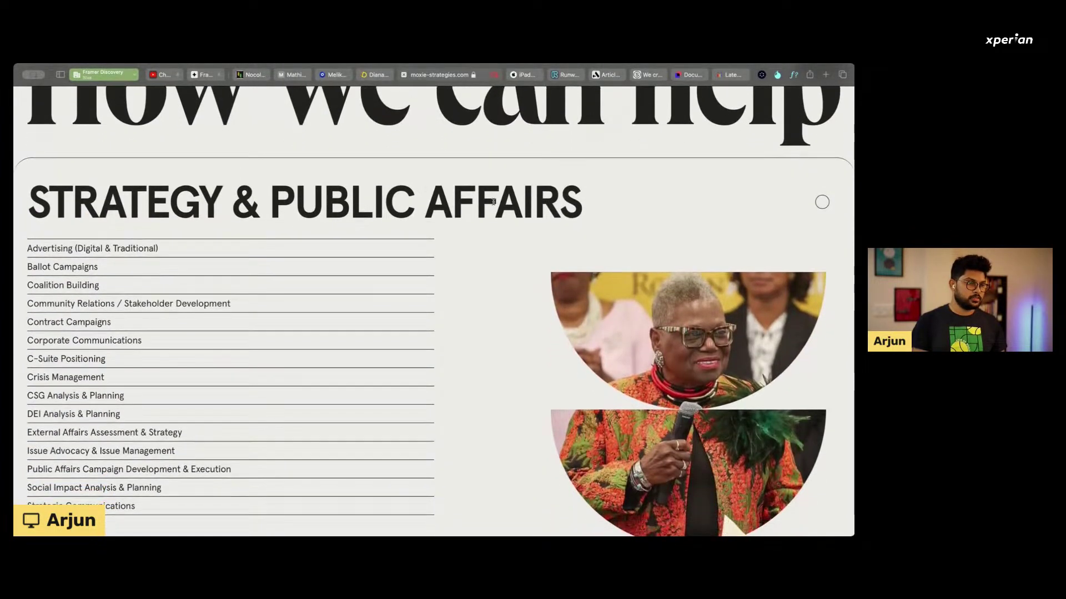
{"action": "scroll", "coordinate": [493, 205], "scroll_direction": "down", "scroll_amount": 8}
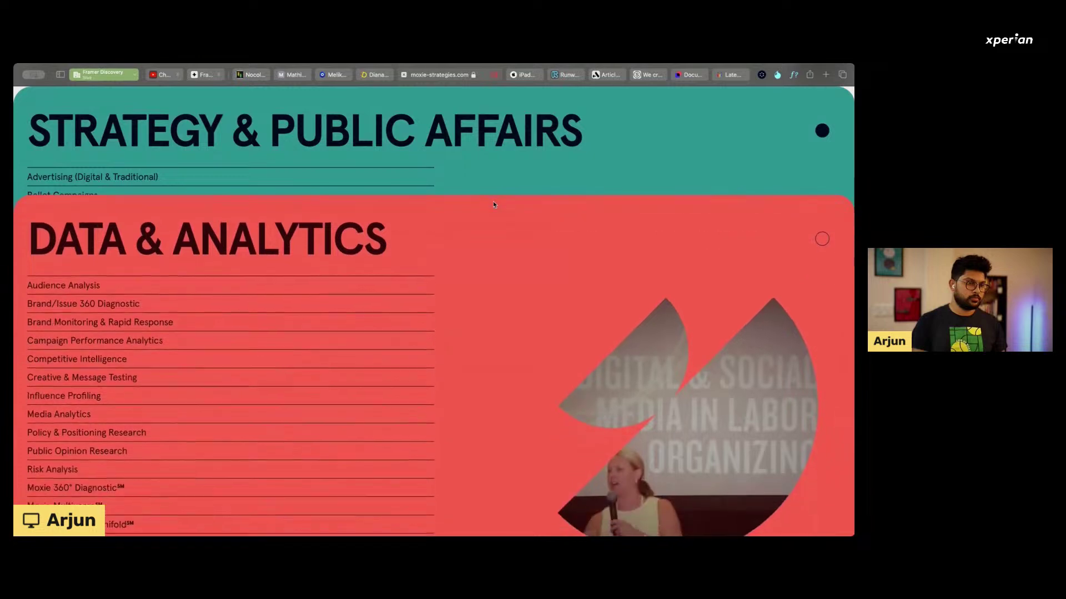
{"action": "scroll", "coordinate": [493, 205], "scroll_direction": "down", "scroll_amount": 8}
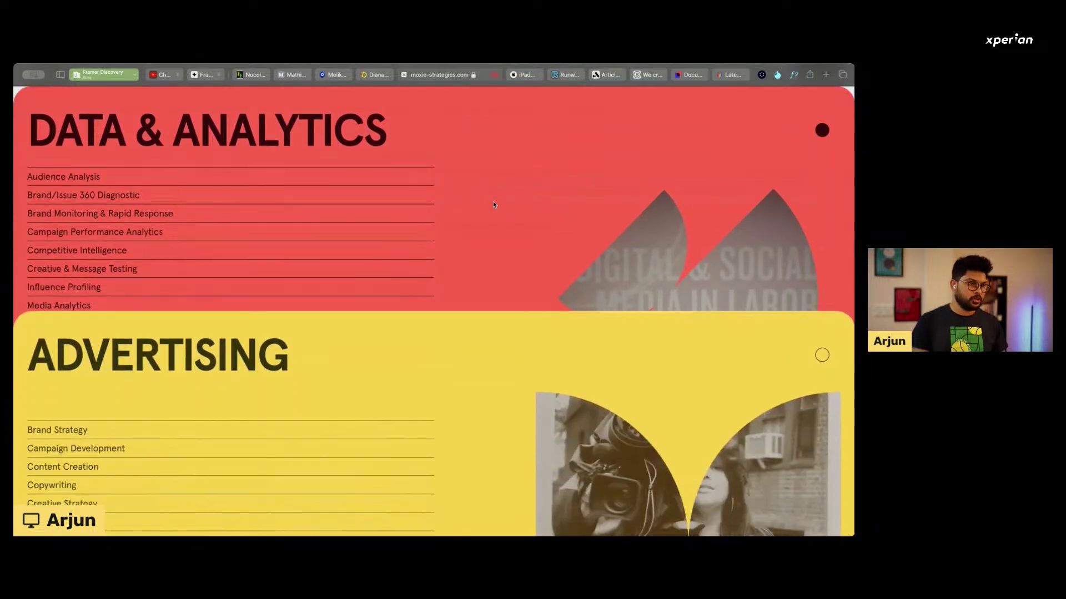
{"action": "scroll", "coordinate": [494, 203], "scroll_direction": "down", "scroll_amount": 2}
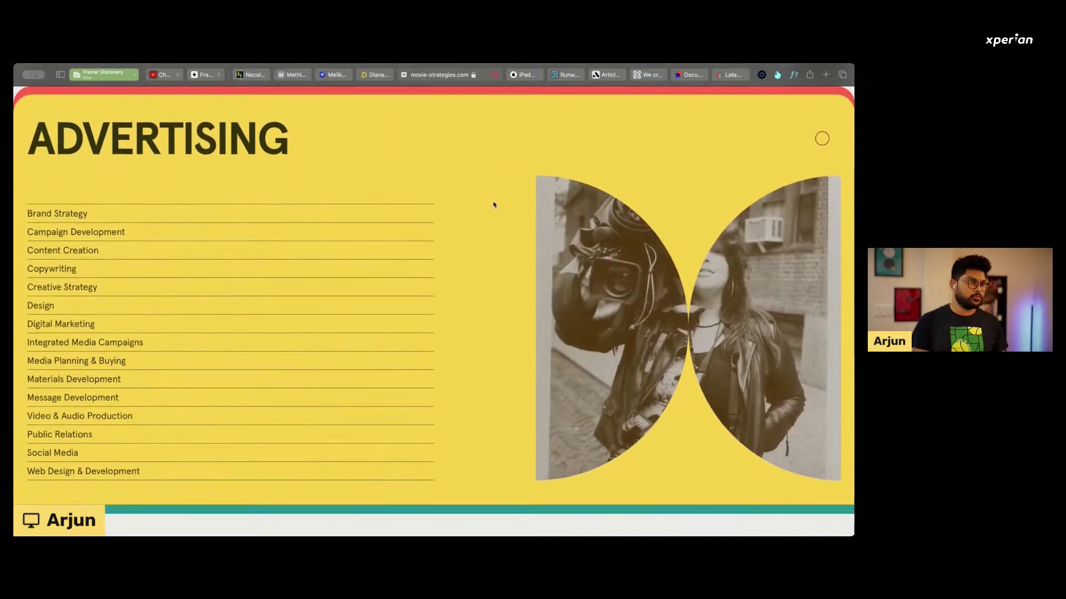
{"action": "left_click", "coordinate": [528, 76]}
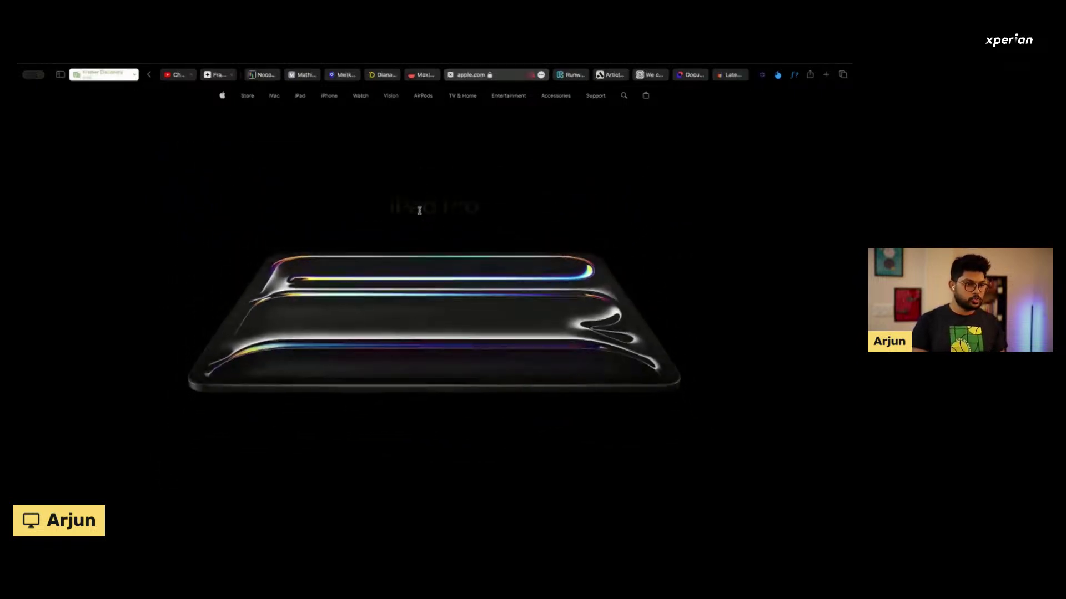
{"action": "scroll", "coordinate": [419, 210], "scroll_direction": "down", "scroll_amount": 1}
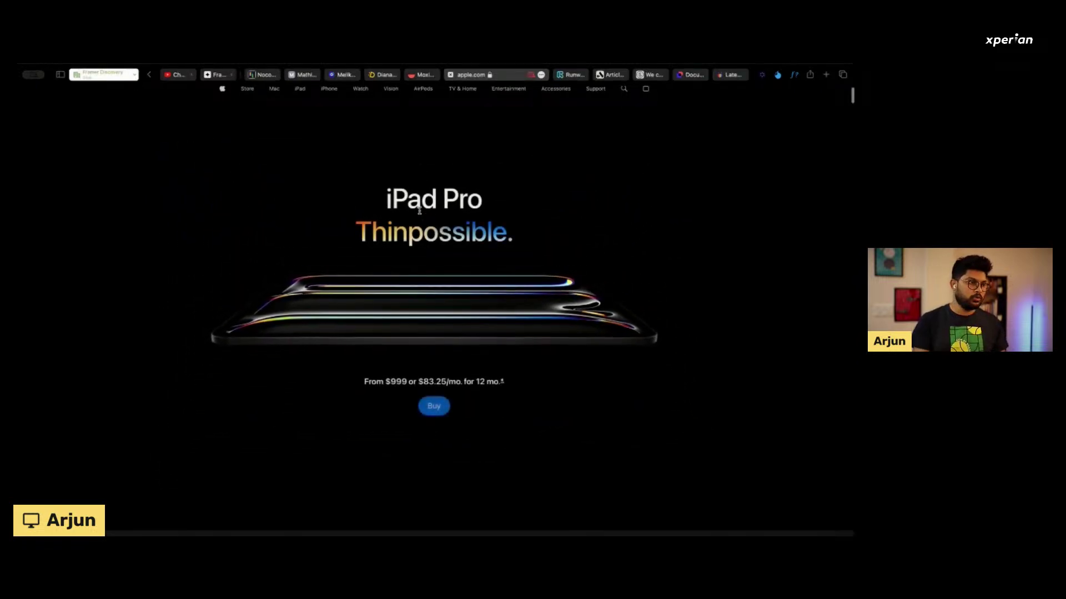
{"action": "scroll", "coordinate": [419, 210], "scroll_direction": "down", "scroll_amount": 9}
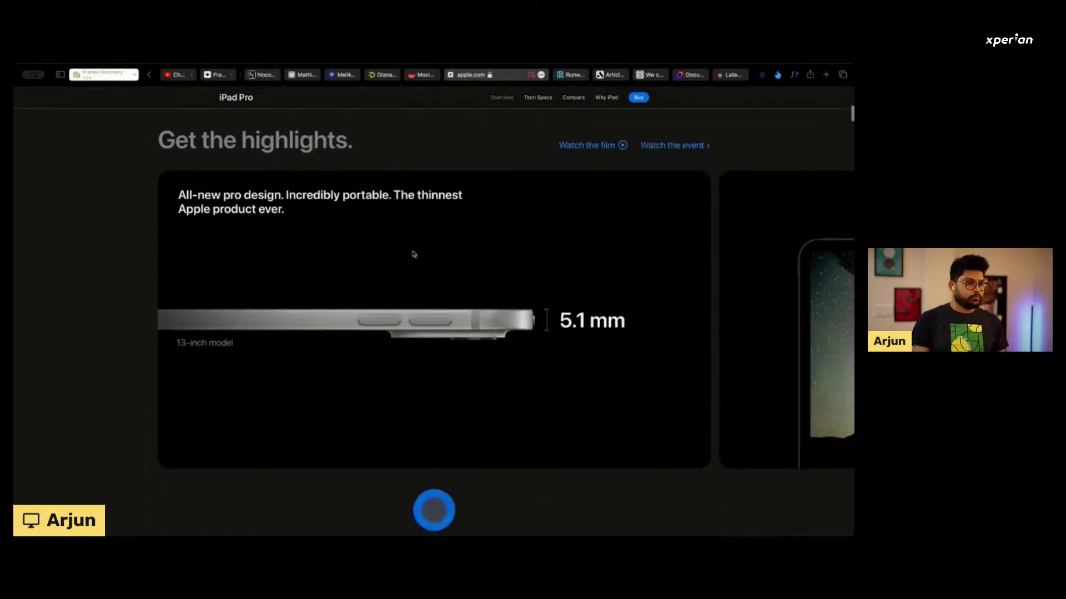
{"action": "scroll", "coordinate": [413, 254], "scroll_direction": "down", "scroll_amount": 8}
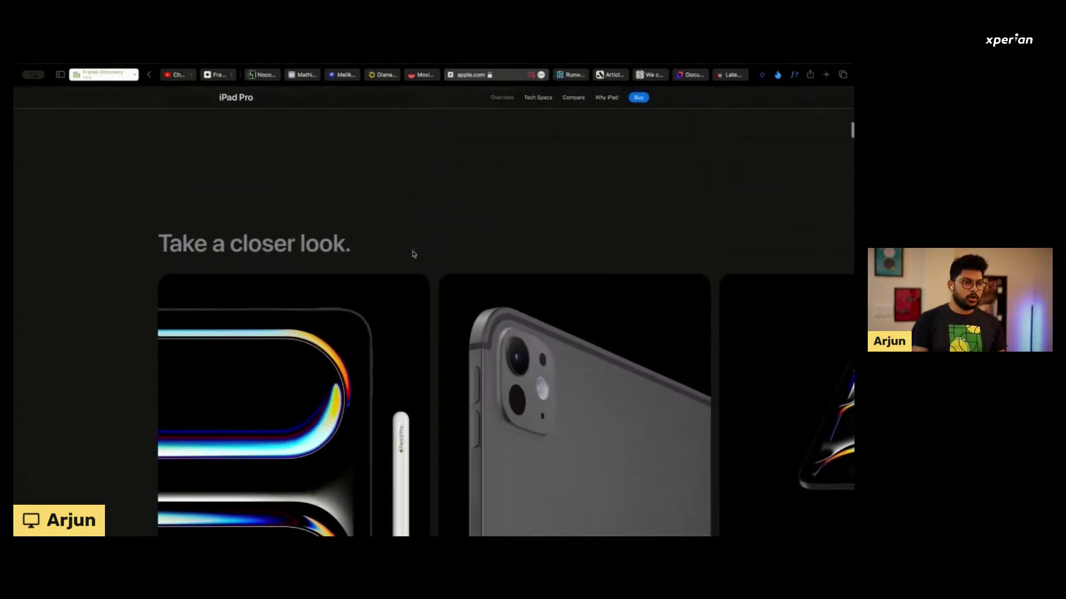
{"action": "scroll", "coordinate": [413, 254], "scroll_direction": "down", "scroll_amount": 5}
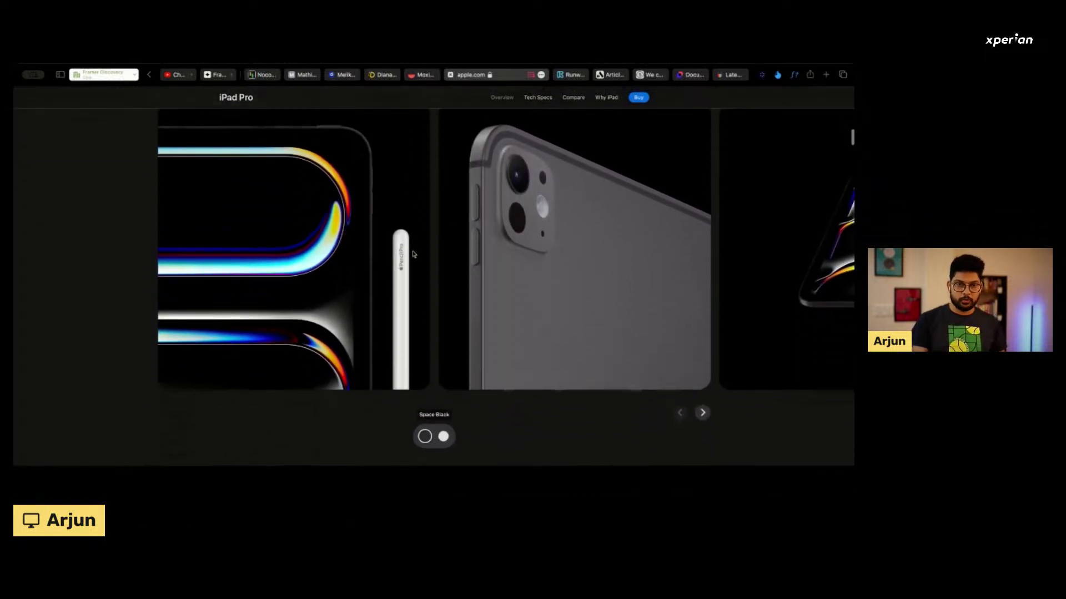
Open the Runway website and review it from the hero section to the Tools for human imagination demos.
{"action": "left_click", "coordinate": [573, 75]}
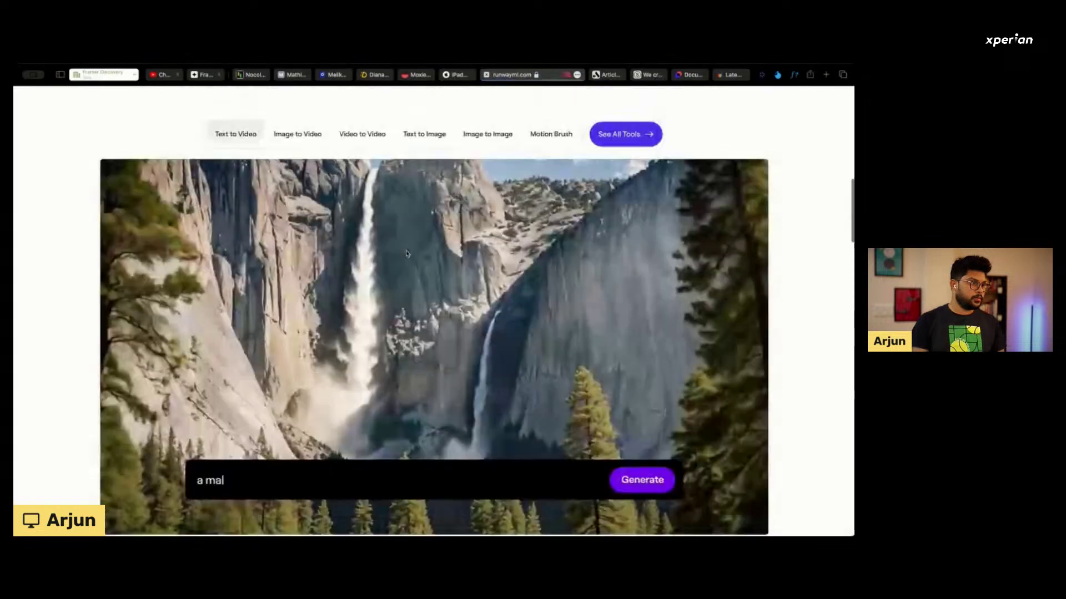
{"action": "scroll", "coordinate": [406, 254], "scroll_direction": "up", "scroll_amount": 10}
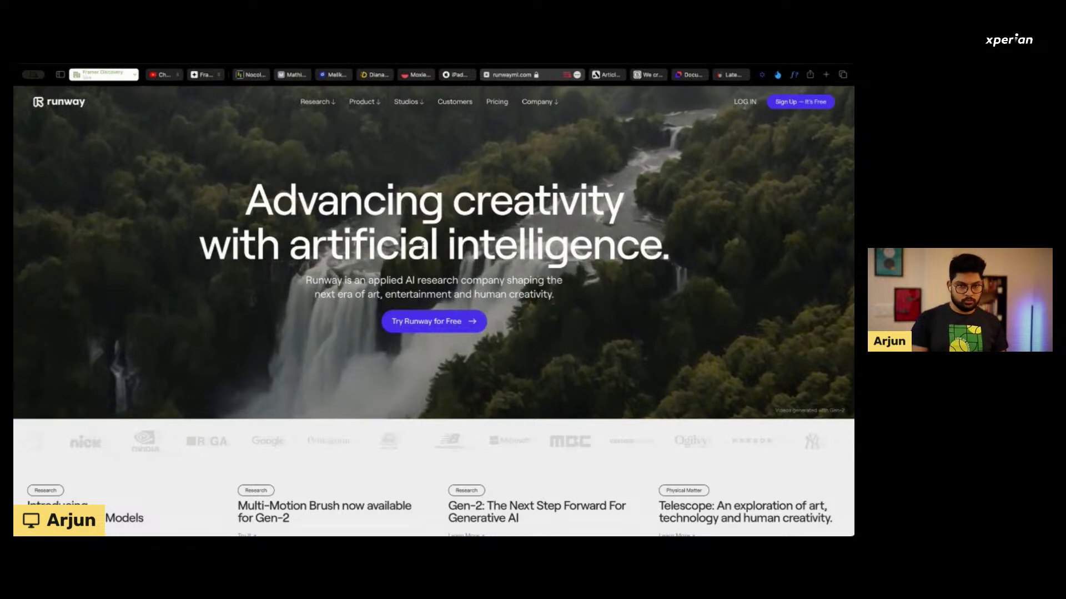
{"action": "scroll", "coordinate": [421, 245], "scroll_direction": "down", "scroll_amount": 4}
{"action": "scroll", "coordinate": [422, 245], "scroll_direction": "down", "scroll_amount": 5}
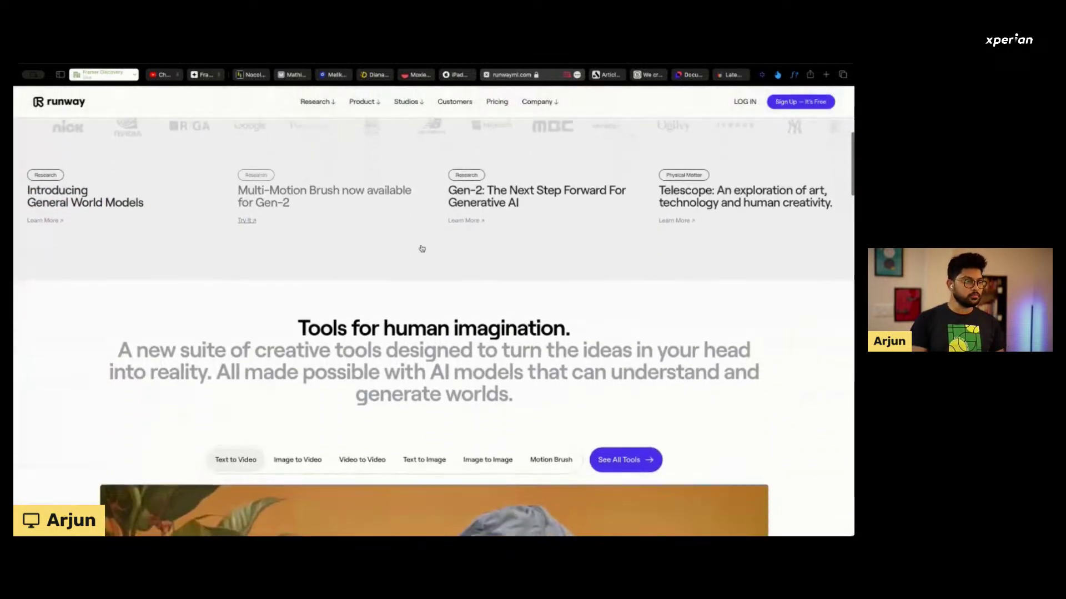
{"action": "scroll", "coordinate": [421, 245], "scroll_direction": "down", "scroll_amount": 3}
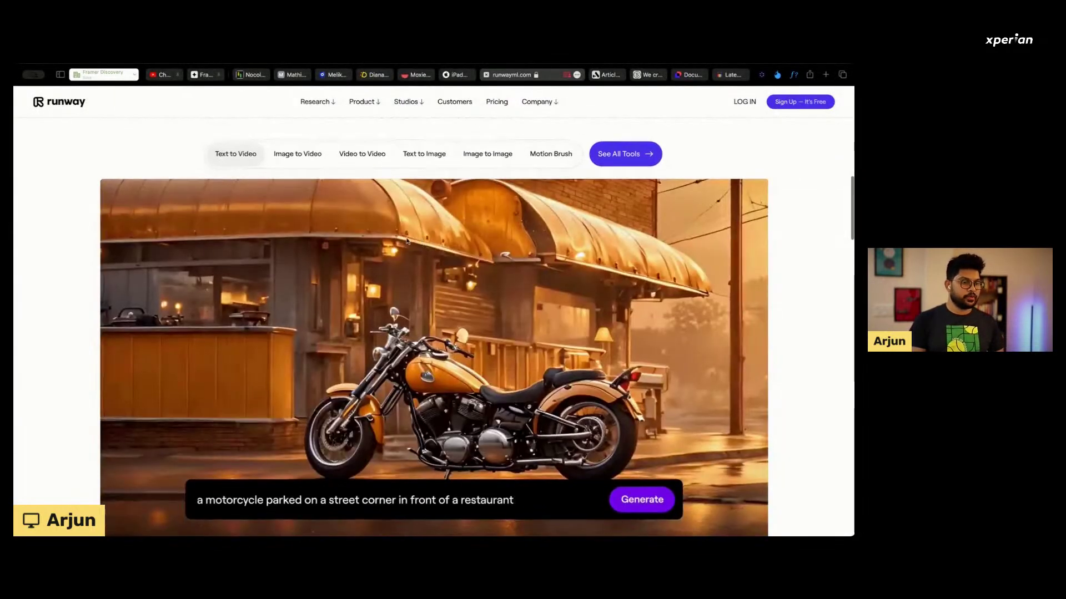
Preview Runway's Image to Video and Video to Video demos, and return to the Text to Video demo.
{"action": "left_click", "coordinate": [302, 154]}
{"action": "left_click", "coordinate": [369, 156]}
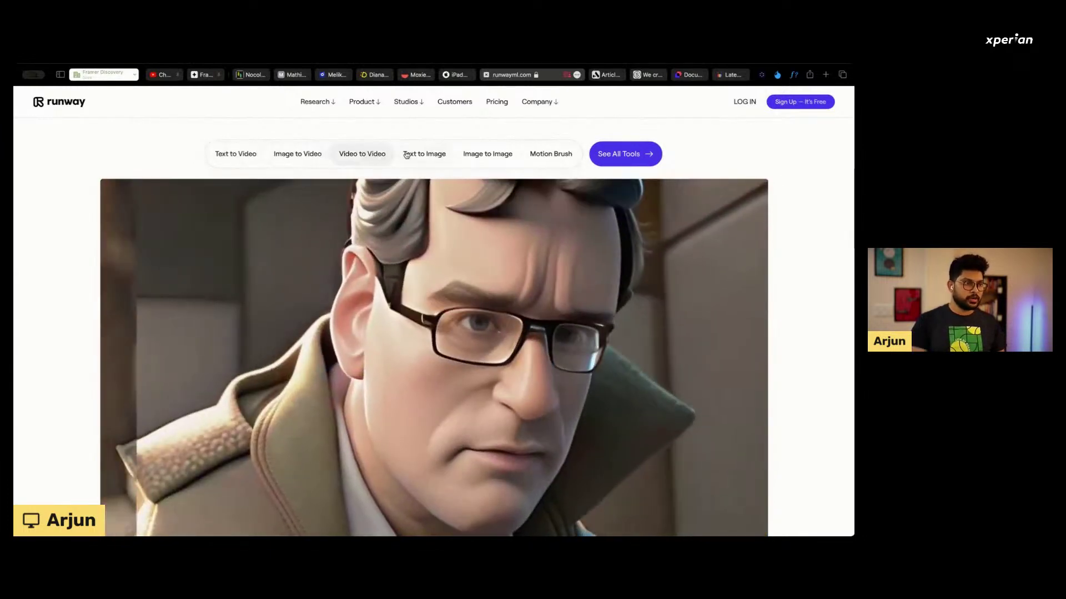
{"action": "left_click", "coordinate": [252, 157]}
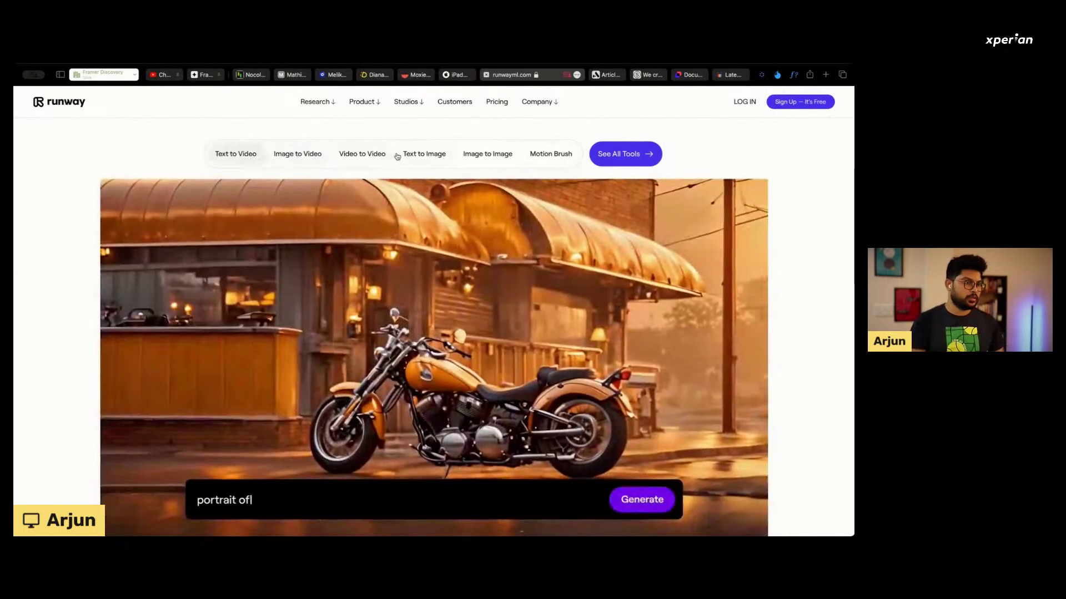
Compare Runway's tool demos again, including Image to Video and Video to Video, ending on Text to Video.
{"action": "left_click", "coordinate": [408, 154]}
{"action": "scroll", "coordinate": [399, 154], "scroll_direction": "down", "scroll_amount": 1}
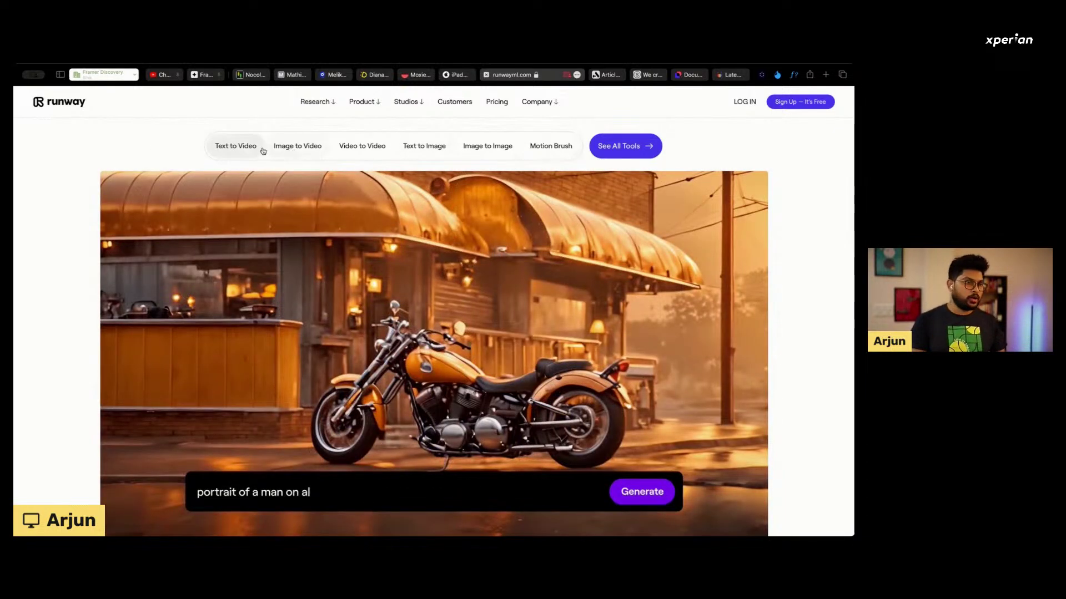
{"action": "left_click", "coordinate": [312, 150]}
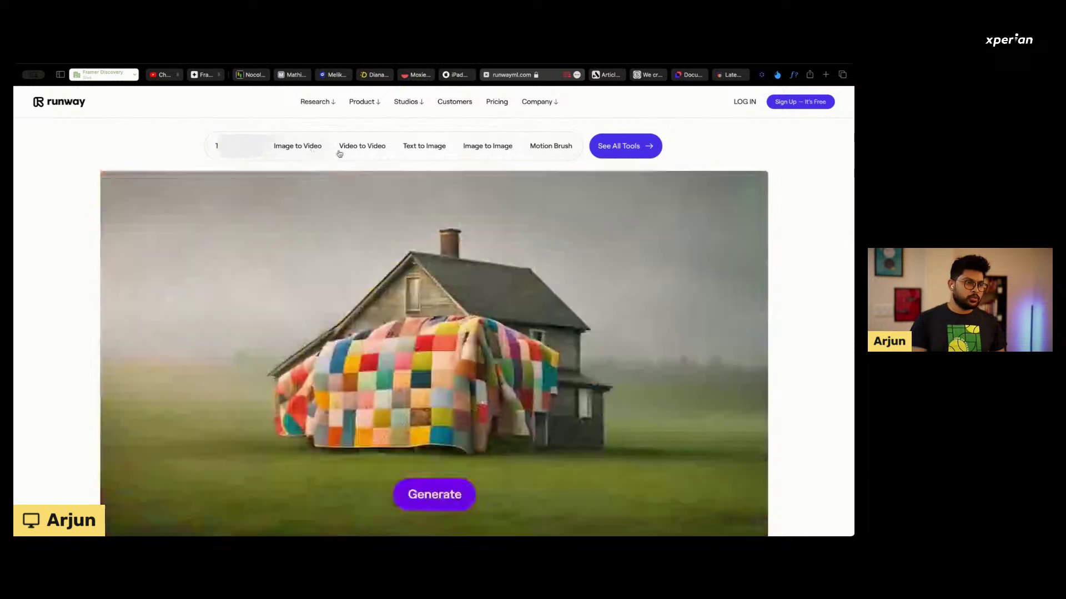
{"action": "left_click", "coordinate": [362, 147]}
{"action": "left_click", "coordinate": [235, 154]}
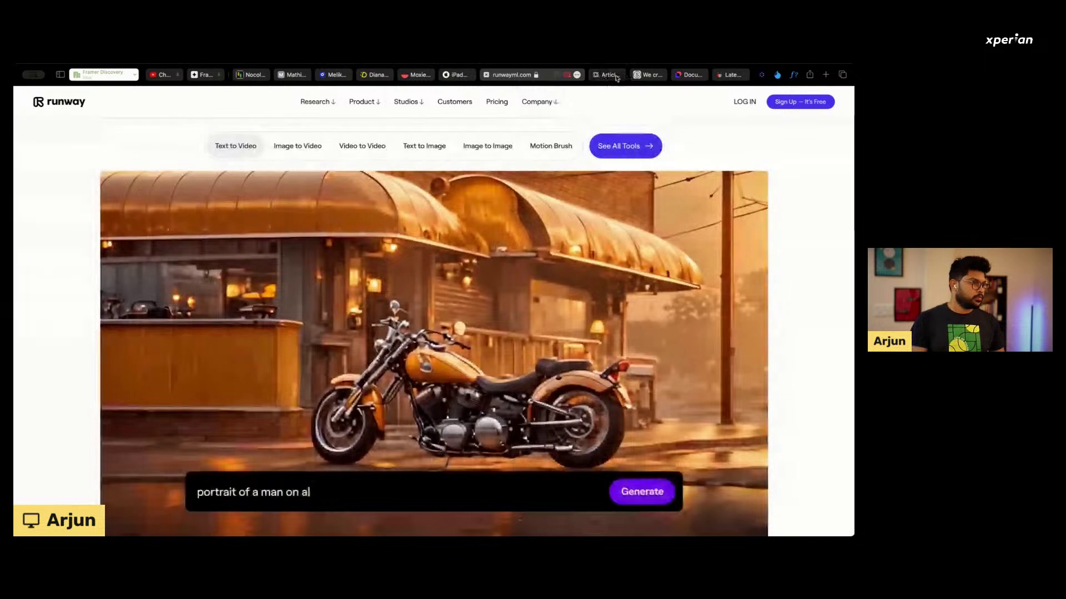
Open the Article agency website and review it from the hero through the NBA Represent, Well Travelled and Archewell projects.
{"action": "key", "text": "ctrl+Tab"}
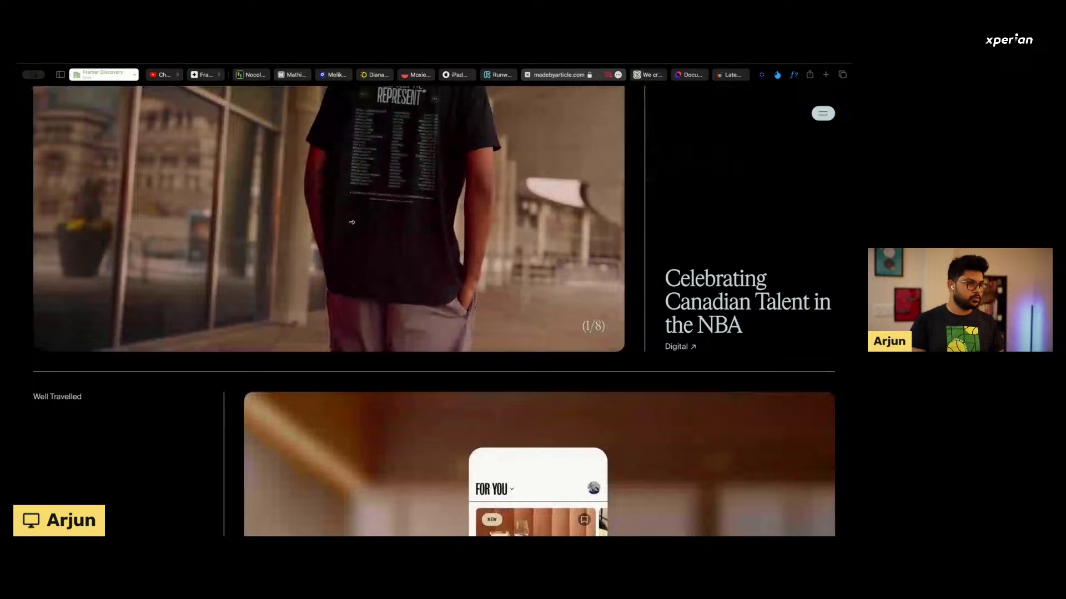
{"action": "scroll", "coordinate": [339, 227], "scroll_direction": "down", "scroll_amount": 3}
{"action": "scroll", "coordinate": [339, 227], "scroll_direction": "up", "scroll_amount": 5}
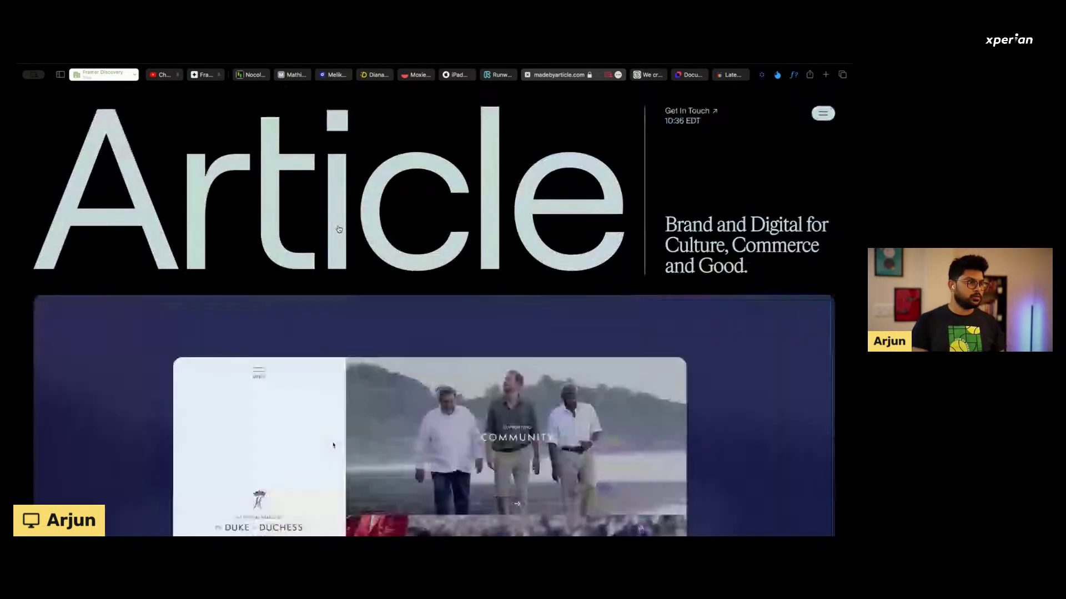
{"action": "scroll", "coordinate": [173, 333], "scroll_direction": "down", "scroll_amount": 5}
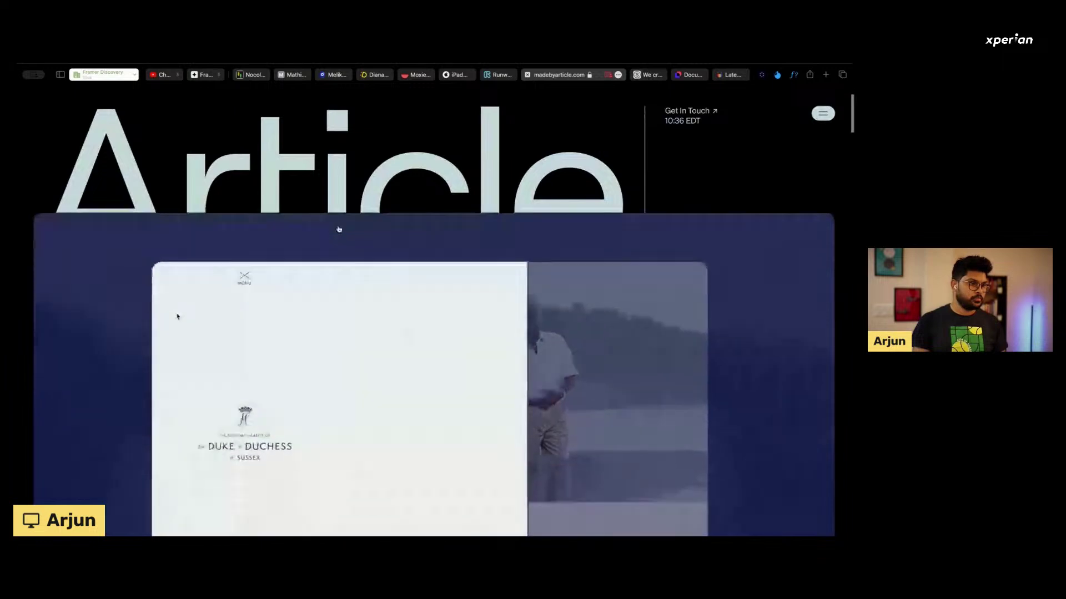
{"action": "scroll", "coordinate": [167, 138], "scroll_direction": "down", "scroll_amount": 6}
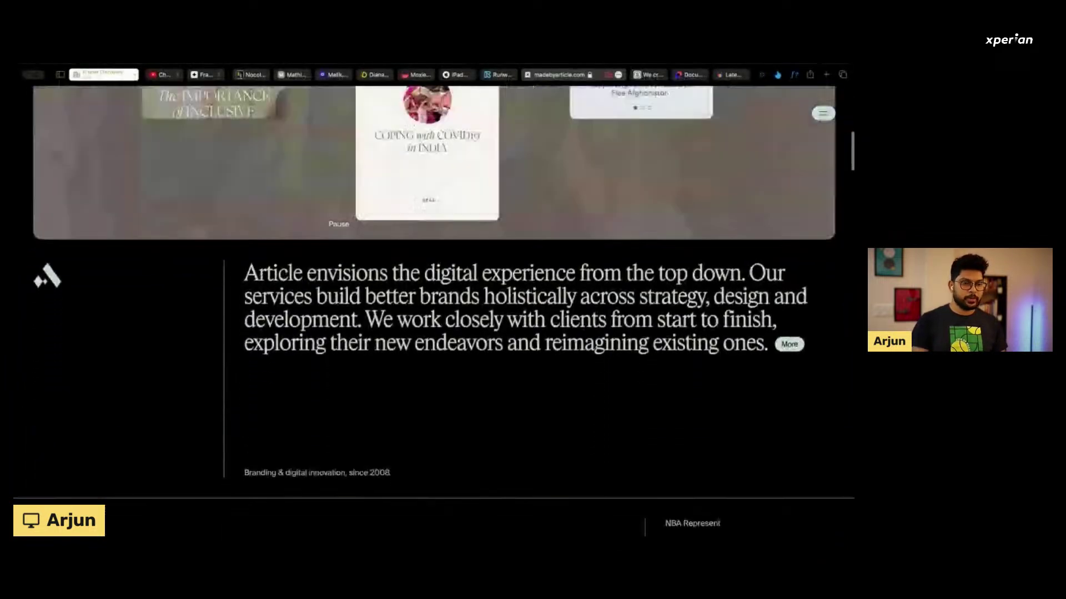
{"action": "scroll", "coordinate": [338, 226], "scroll_direction": "down", "scroll_amount": 4}
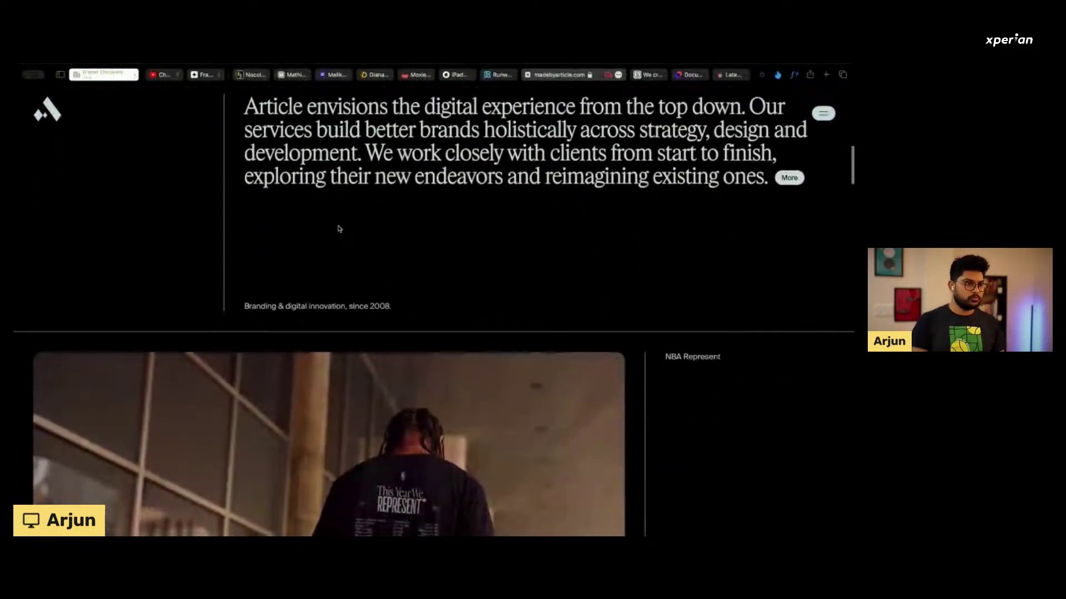
{"action": "scroll", "coordinate": [340, 228], "scroll_direction": "down", "scroll_amount": 5}
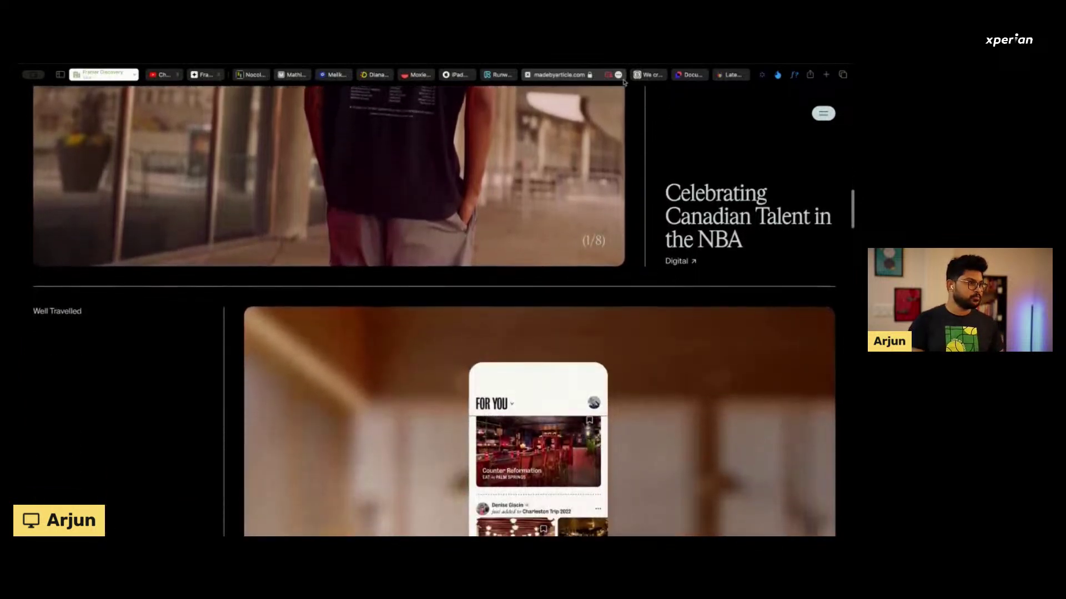
{"action": "scroll", "coordinate": [554, 201], "scroll_direction": "down", "scroll_amount": 5}
{"action": "scroll", "coordinate": [554, 201], "scroll_direction": "down", "scroll_amount": 15}
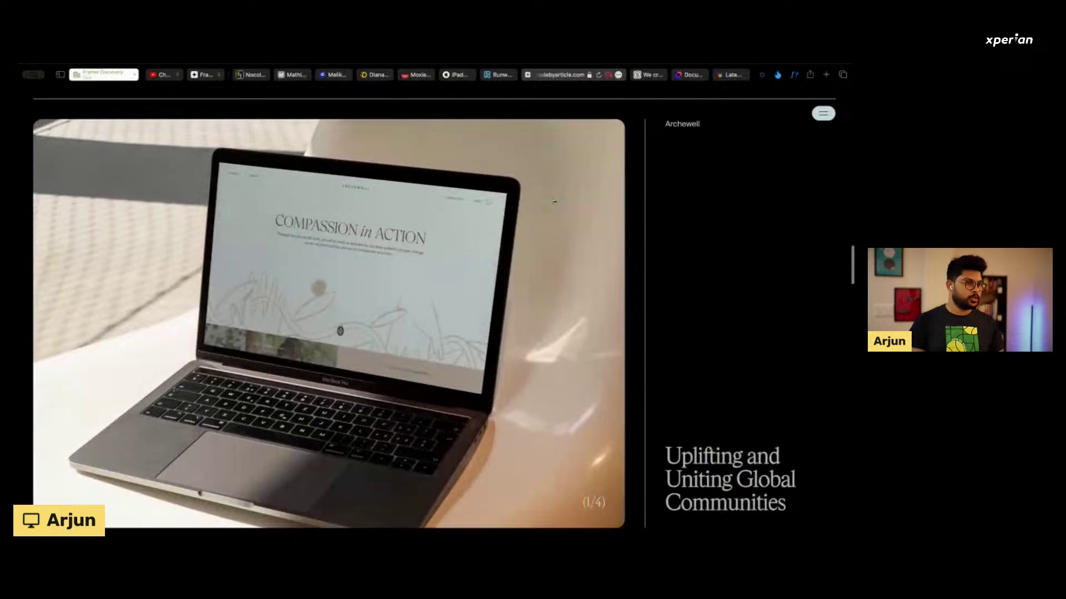
Open the SKINN branding agency website and look through its opening animation down to the large WORK heading.
{"action": "left_click", "coordinate": [653, 76]}
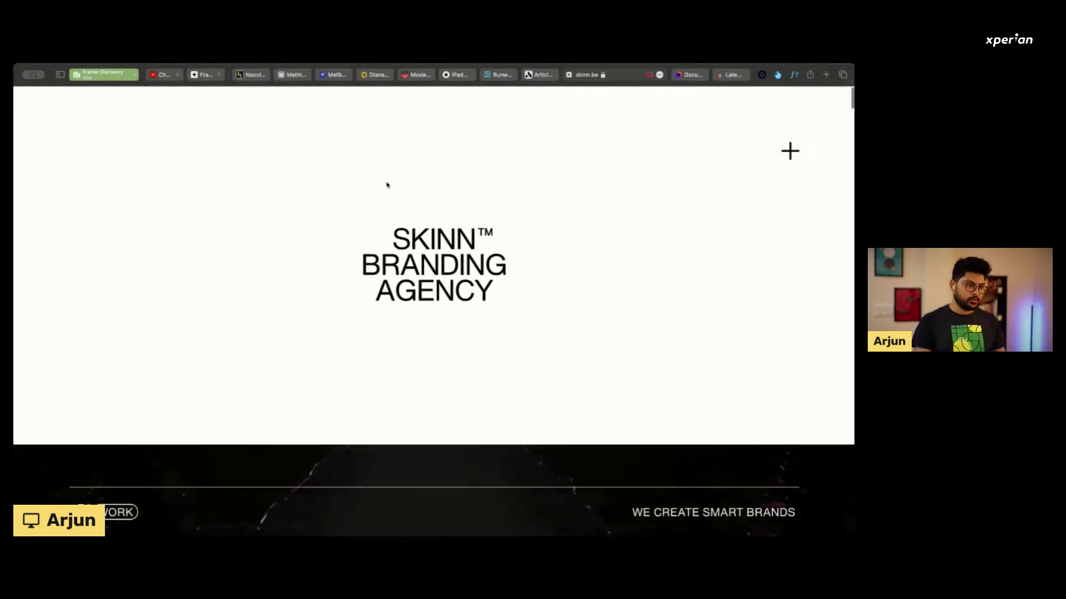
{"action": "scroll", "coordinate": [391, 189], "scroll_direction": "down", "scroll_amount": 5}
{"action": "scroll", "coordinate": [398, 195], "scroll_direction": "down", "scroll_amount": 5}
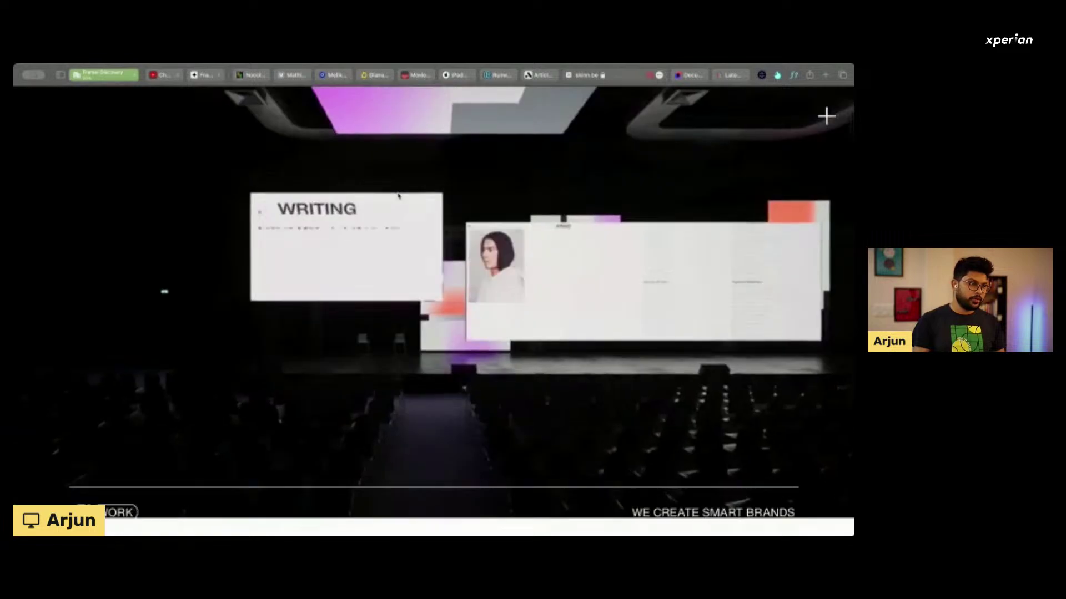
{"action": "scroll", "coordinate": [397, 195], "scroll_direction": "down", "scroll_amount": 5}
{"action": "scroll", "coordinate": [399, 197], "scroll_direction": "down", "scroll_amount": 5}
{"action": "scroll", "coordinate": [400, 196], "scroll_direction": "down", "scroll_amount": 5}
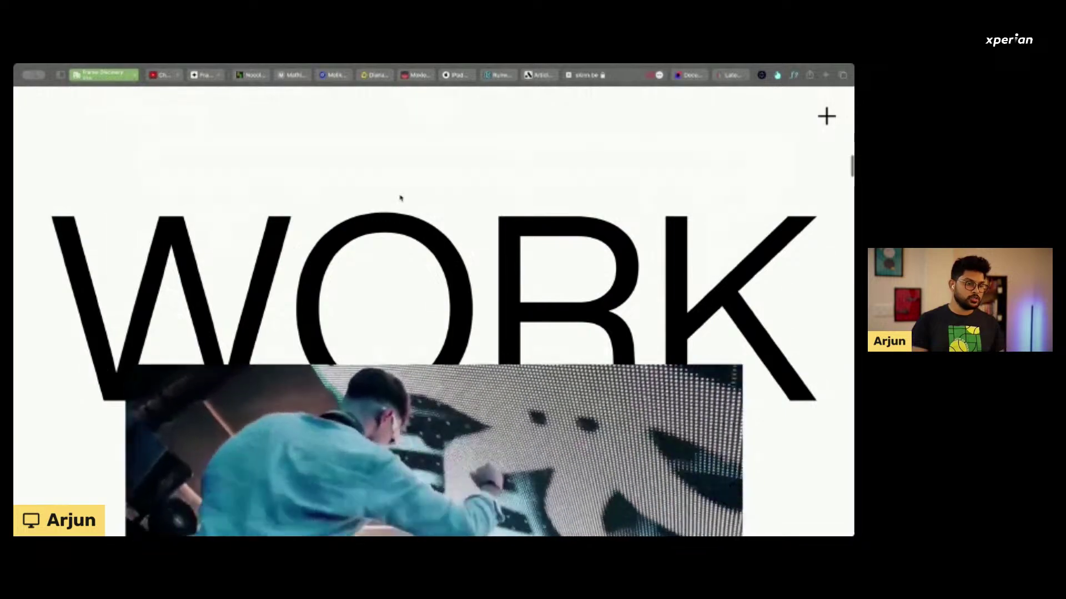
Examine SKINN's project cards passing over the WORK heading, from Ostend Beach Festival through Mermet and Ariad to Concertgebouw Brugge.
{"action": "scroll", "coordinate": [400, 198], "scroll_direction": "down", "scroll_amount": 5}
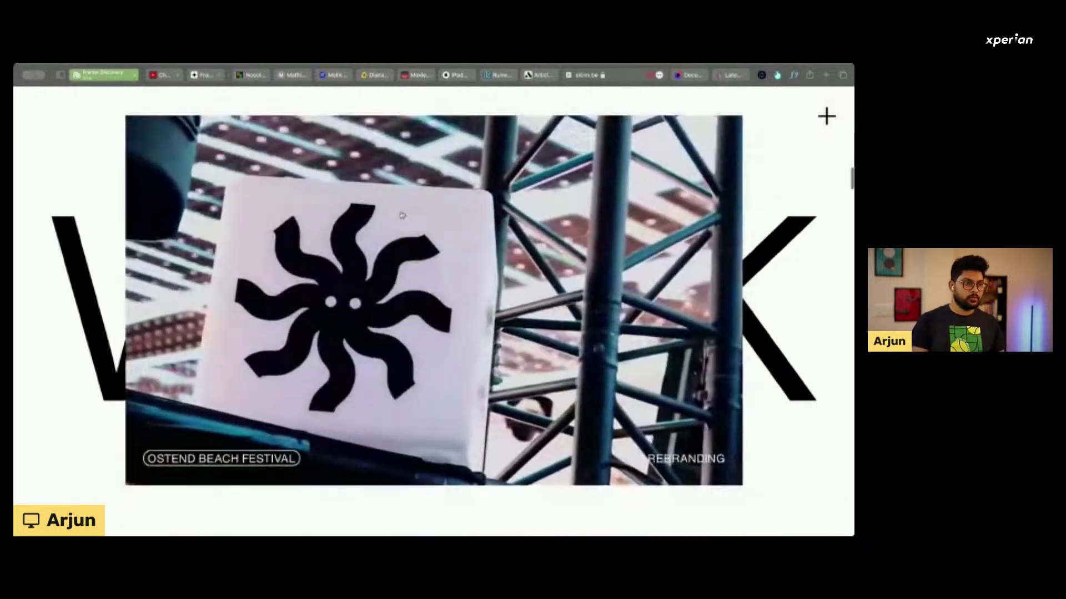
{"action": "scroll", "coordinate": [403, 216], "scroll_direction": "down", "scroll_amount": 6}
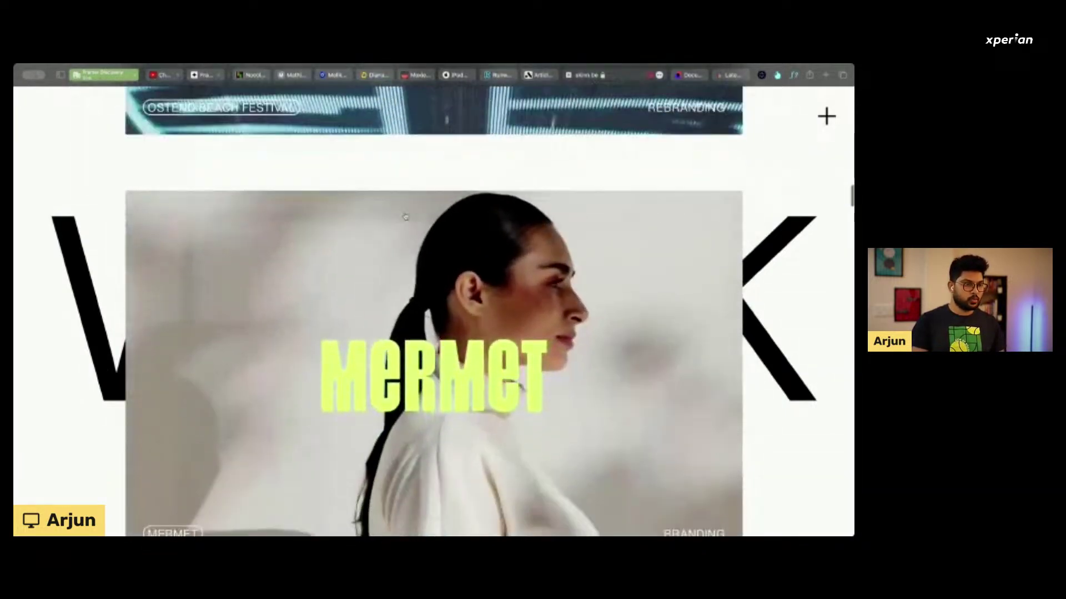
{"action": "scroll", "coordinate": [405, 217], "scroll_direction": "down", "scroll_amount": 6}
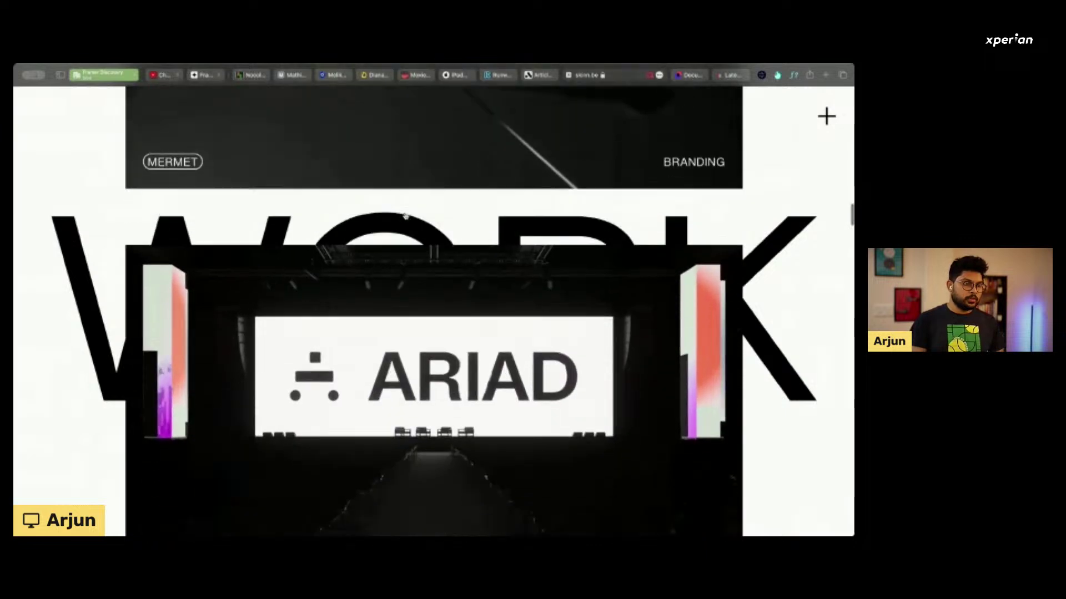
{"action": "scroll", "coordinate": [405, 217], "scroll_direction": "down", "scroll_amount": 6}
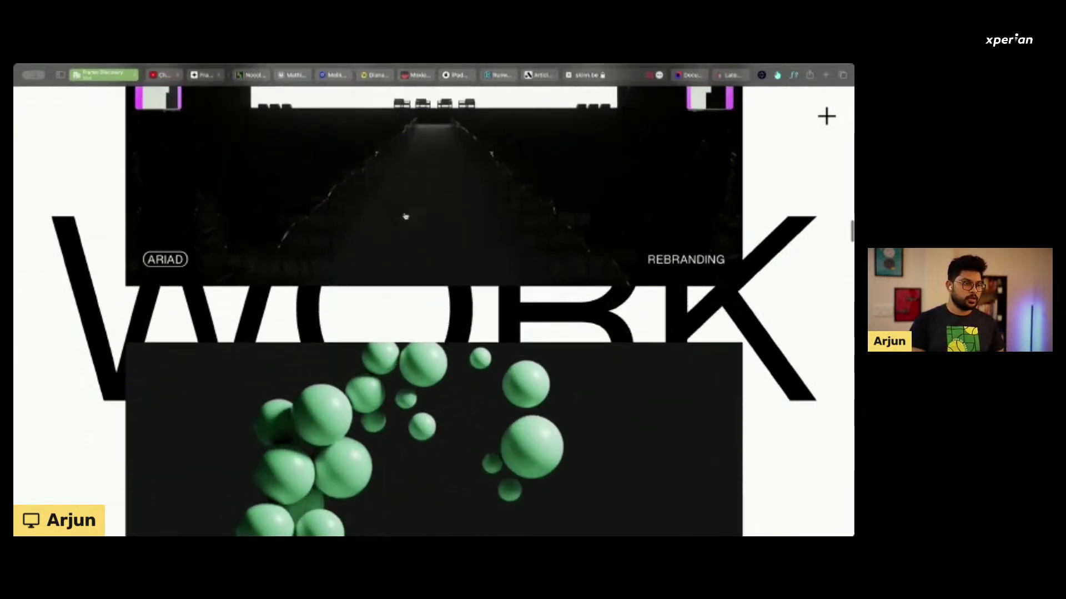
{"action": "scroll", "coordinate": [406, 217], "scroll_direction": "down", "scroll_amount": 6}
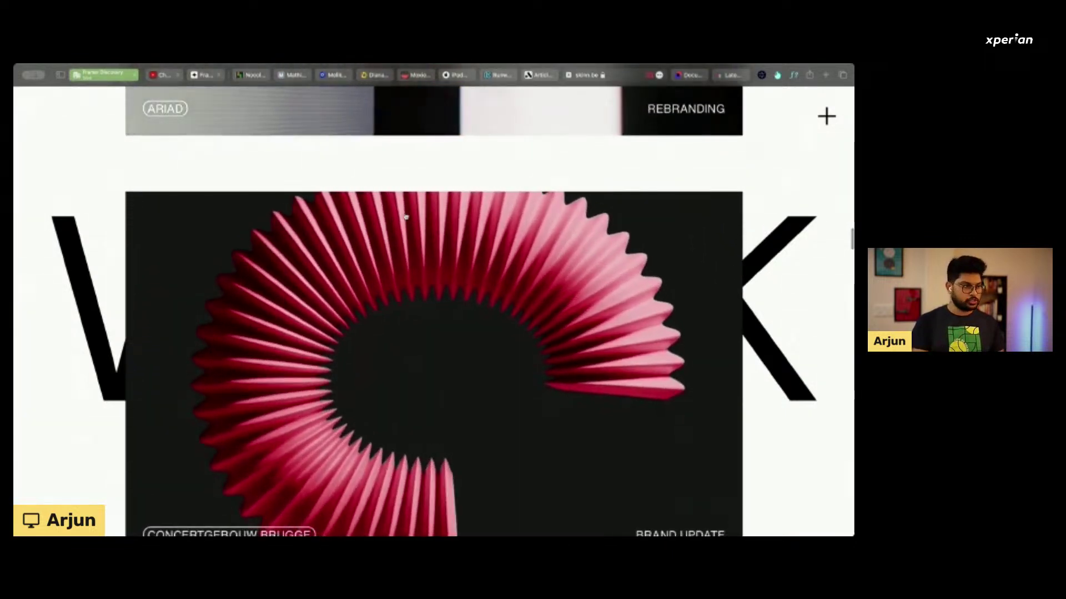
Open the Docusign brand site, go back to its Introduction and start the exploration, skipping the intro animation.
{"action": "left_click", "coordinate": [690, 76]}
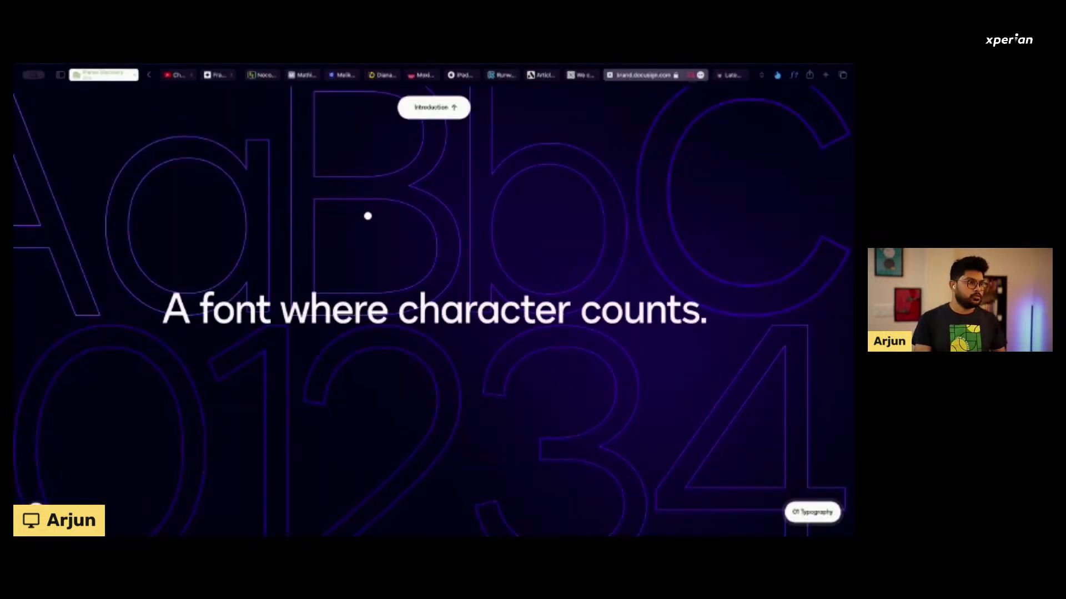
{"action": "left_click", "coordinate": [442, 108]}
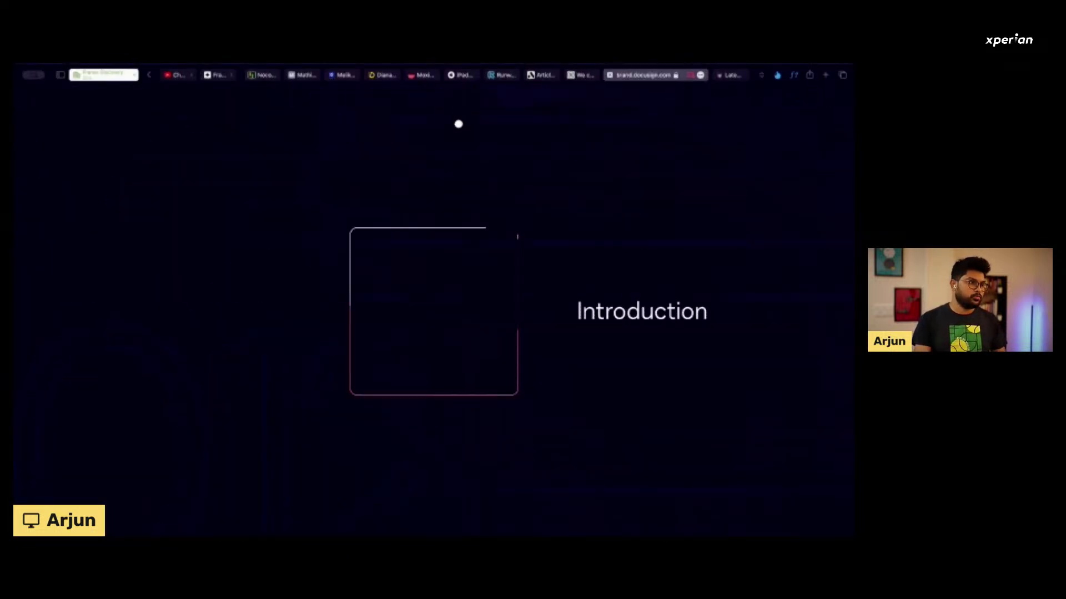
{"action": "scroll", "coordinate": [339, 389], "scroll_direction": "down", "scroll_amount": 1}
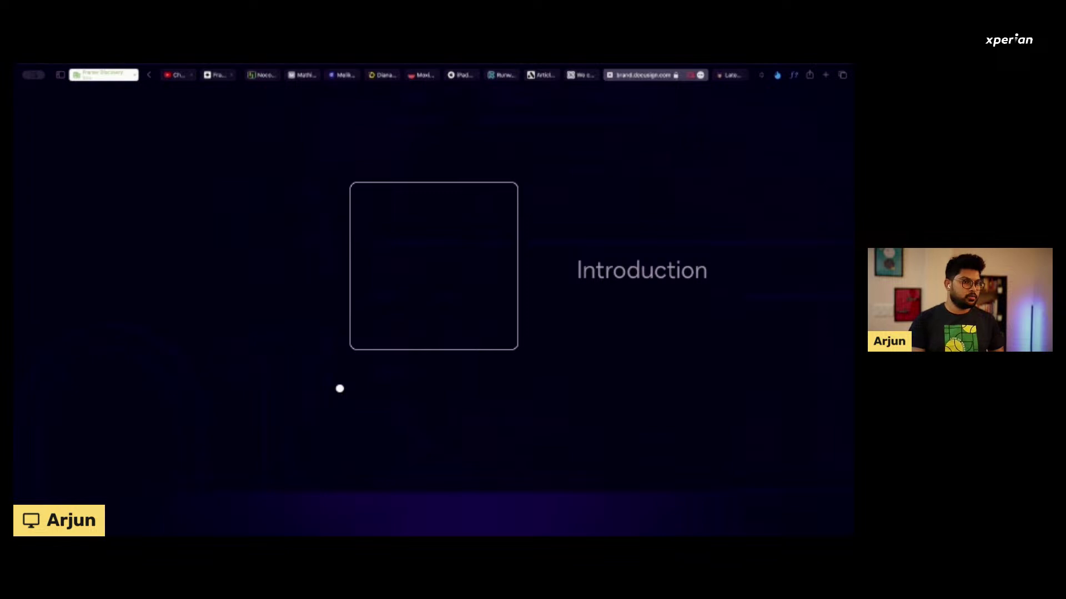
{"action": "scroll", "coordinate": [340, 389], "scroll_direction": "down", "scroll_amount": 2}
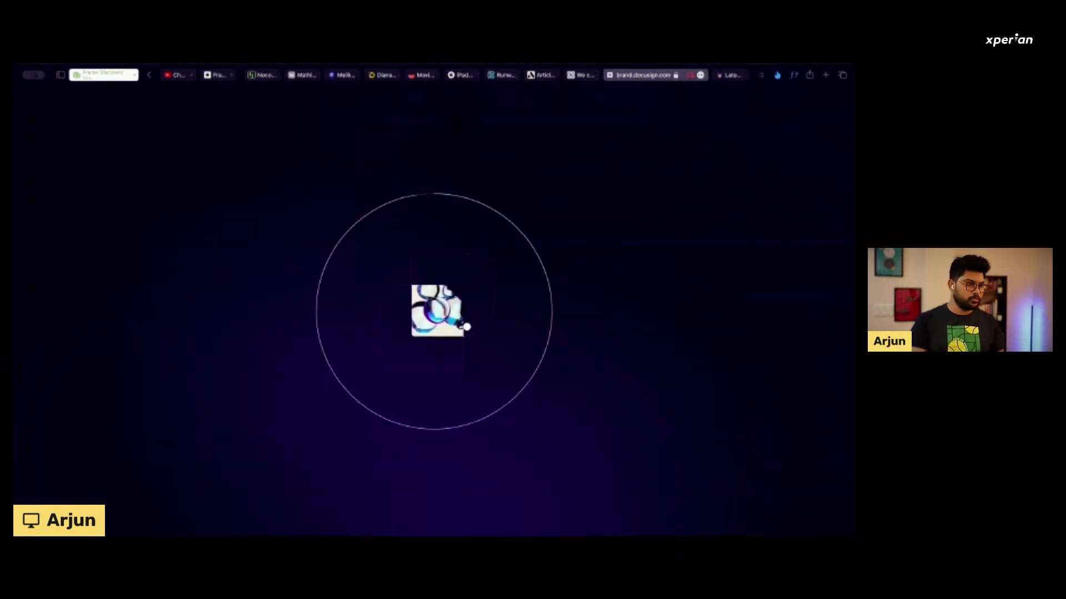
{"action": "scroll", "coordinate": [466, 327], "scroll_direction": "down", "scroll_amount": 2}
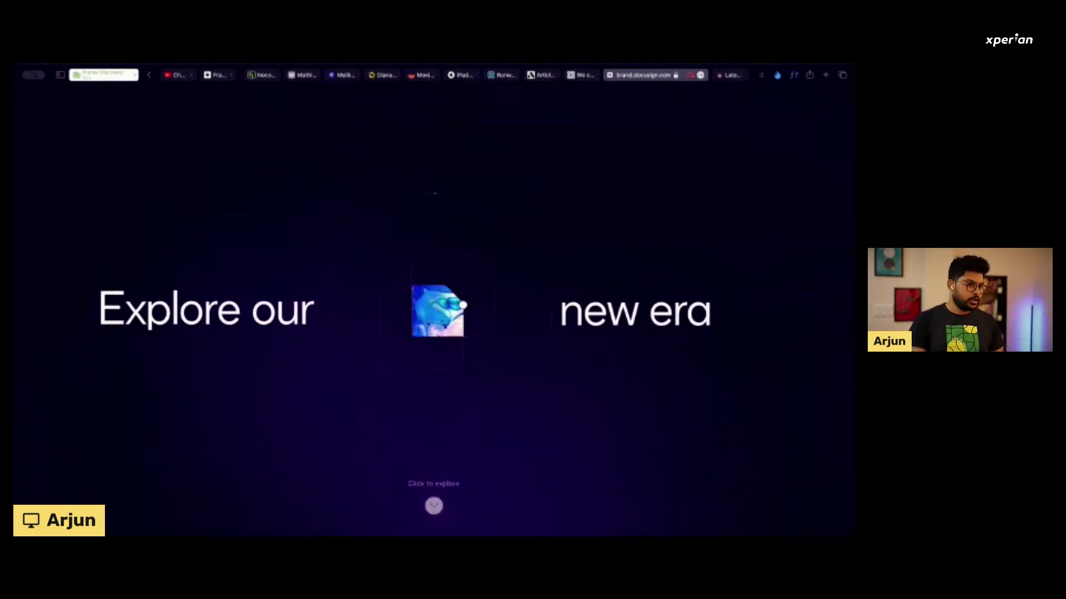
{"action": "left_click", "coordinate": [434, 501]}
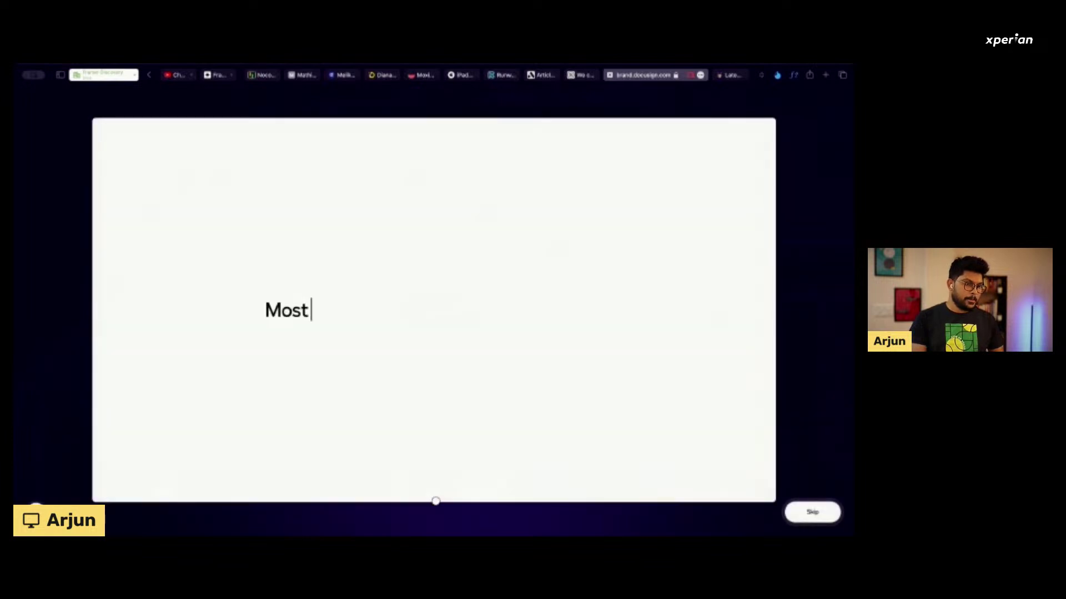
{"action": "left_click", "coordinate": [807, 516]}
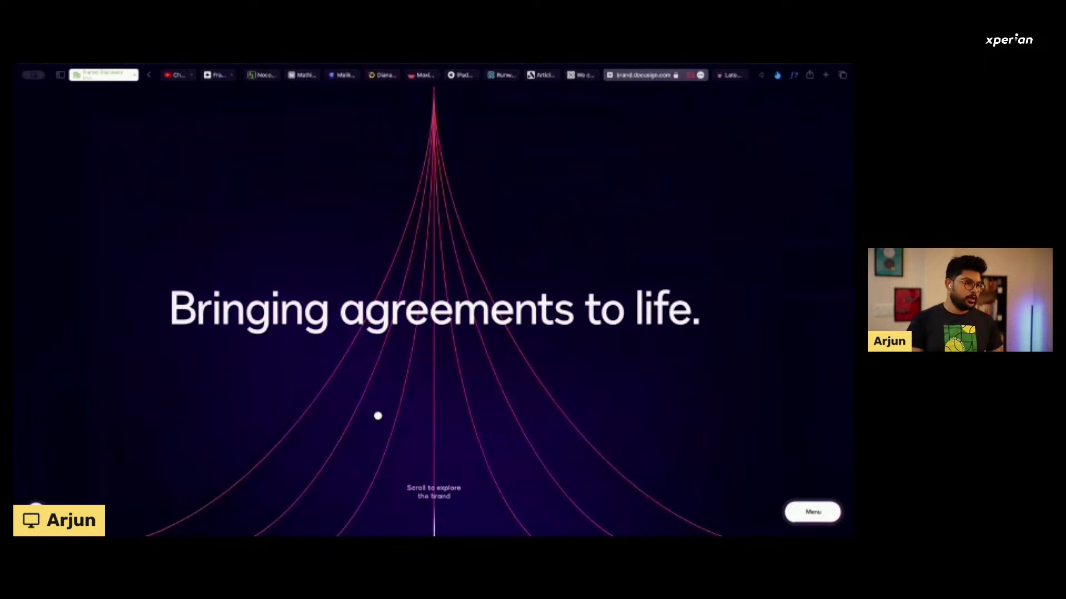
Examine the Docusign scroll transitions from "Bringing agreements to life" into the Typography section, and return to the Typography title.
{"action": "scroll", "coordinate": [376, 416], "scroll_direction": "down", "scroll_amount": 3}
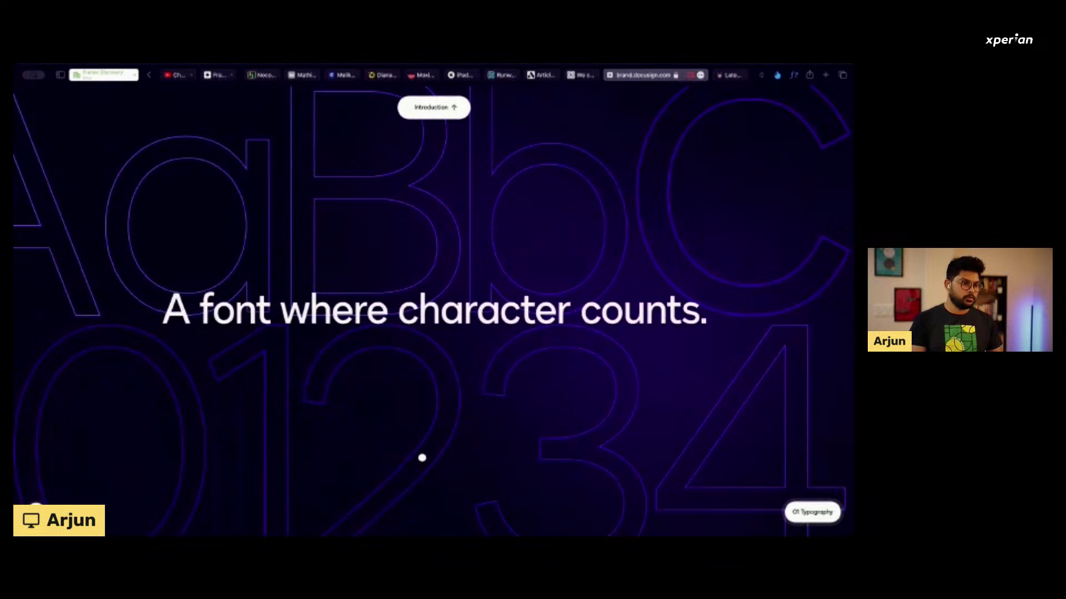
{"action": "scroll", "coordinate": [422, 458], "scroll_direction": "down", "scroll_amount": 3}
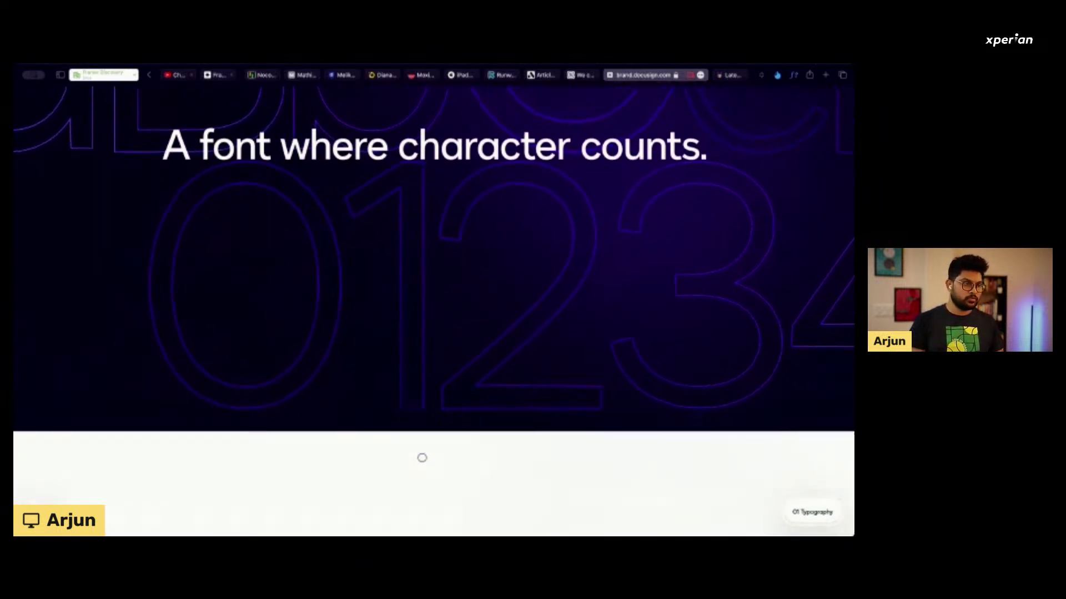
{"action": "scroll", "coordinate": [422, 458], "scroll_direction": "up", "scroll_amount": 3}
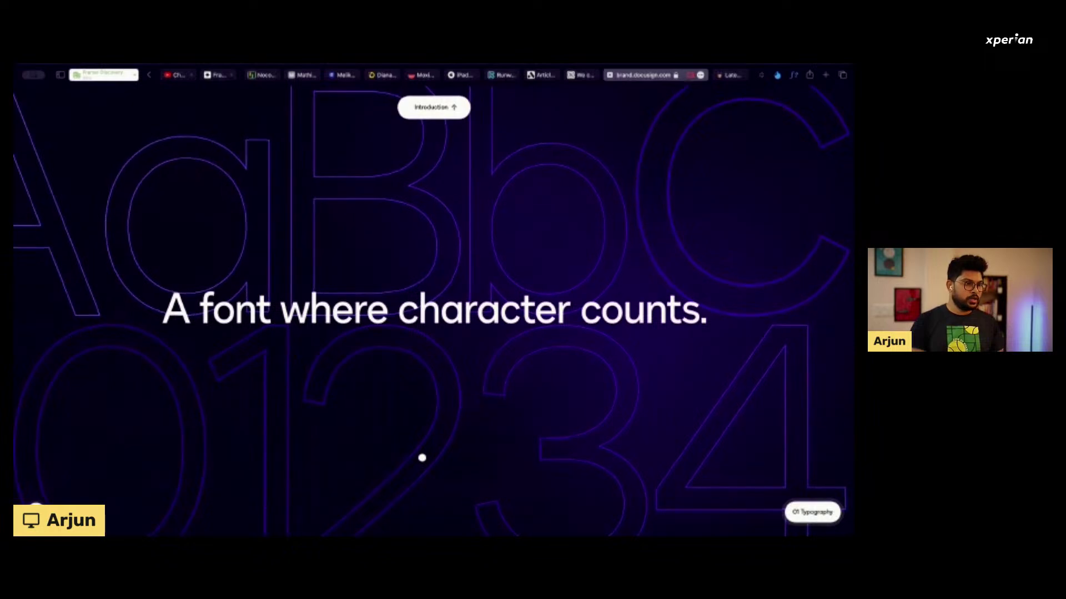
{"action": "scroll", "coordinate": [422, 458], "scroll_direction": "down", "scroll_amount": 3}
{"action": "scroll", "coordinate": [422, 458], "scroll_direction": "down", "scroll_amount": 5}
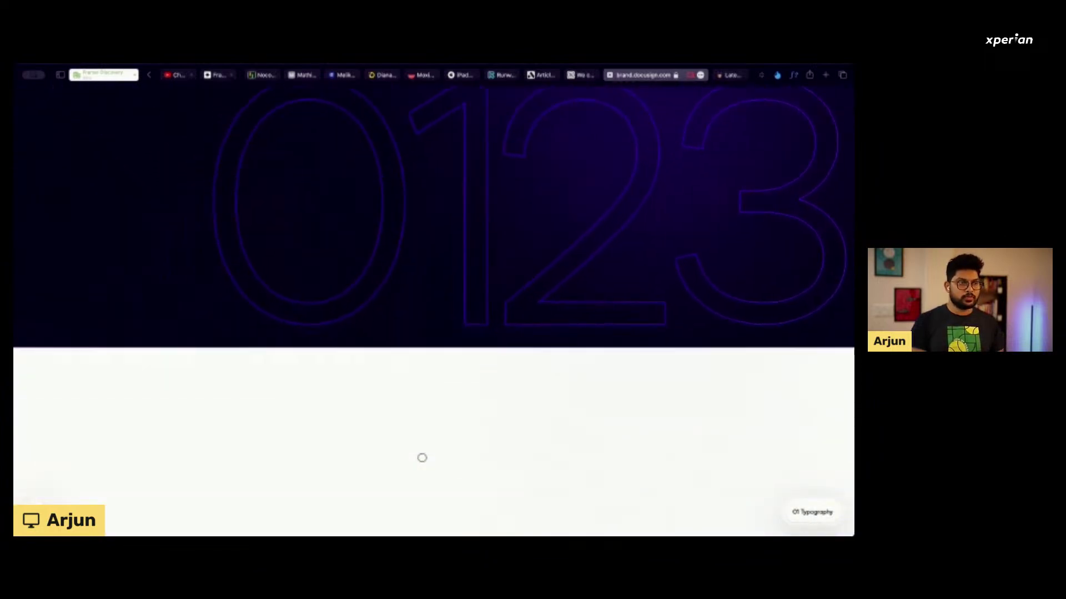
{"action": "scroll", "coordinate": [422, 458], "scroll_direction": "down", "scroll_amount": 3}
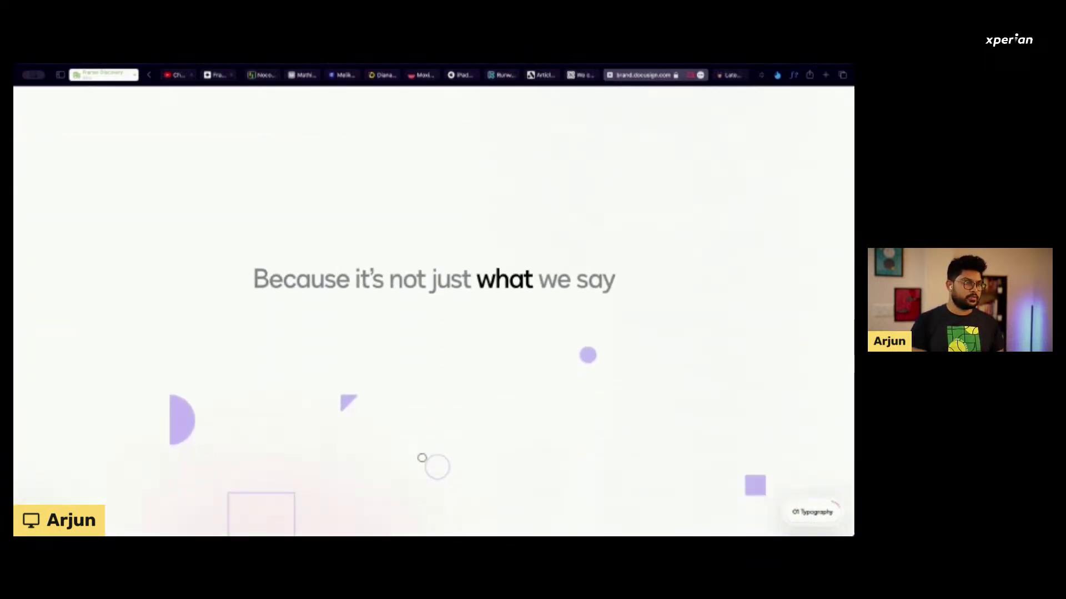
{"action": "scroll", "coordinate": [422, 458], "scroll_direction": "up", "scroll_amount": 5}
{"action": "scroll", "coordinate": [421, 458], "scroll_direction": "up", "scroll_amount": 4}
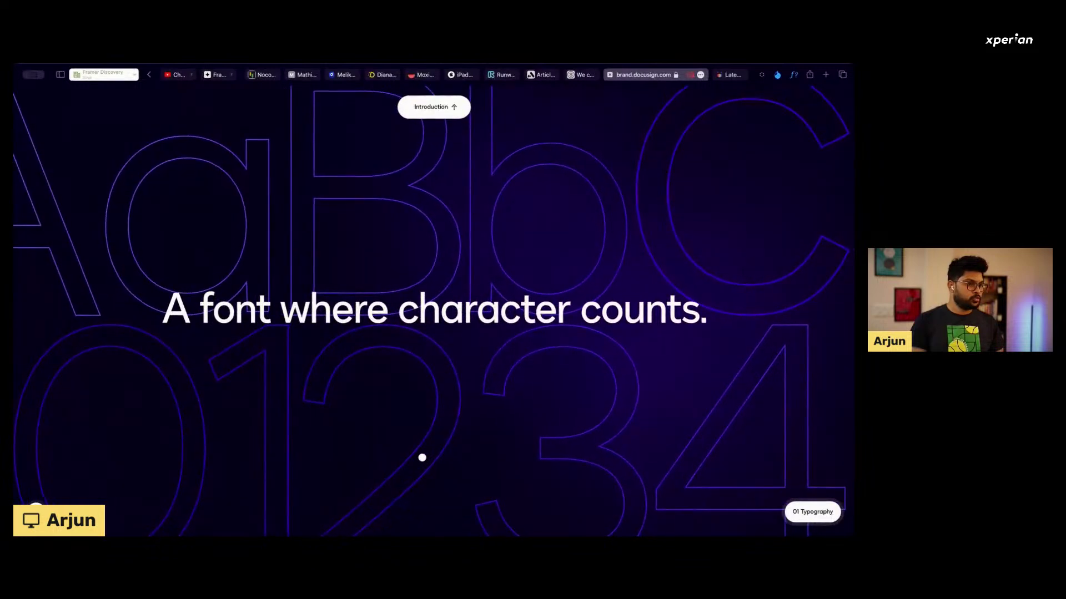
Explore the Late Checkout studio site's illustrated city map, follow a building's link to the agency site, and return to the map.
{"action": "left_click", "coordinate": [728, 75]}
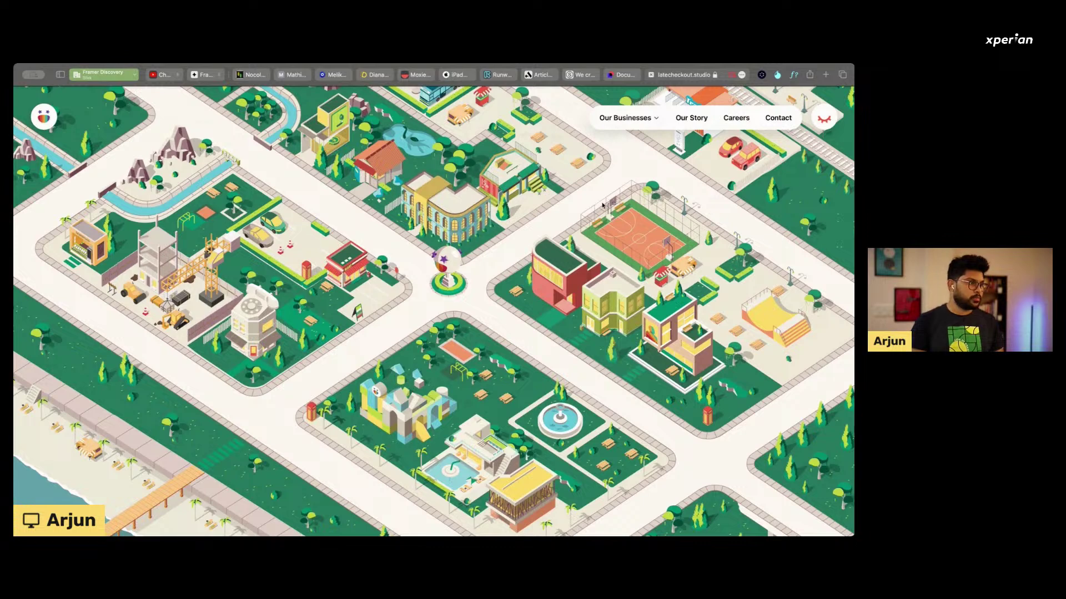
{"action": "scroll", "coordinate": [391, 250], "scroll_direction": "down", "scroll_amount": 3}
{"action": "scroll", "coordinate": [585, 215], "scroll_direction": "up", "scroll_amount": 3}
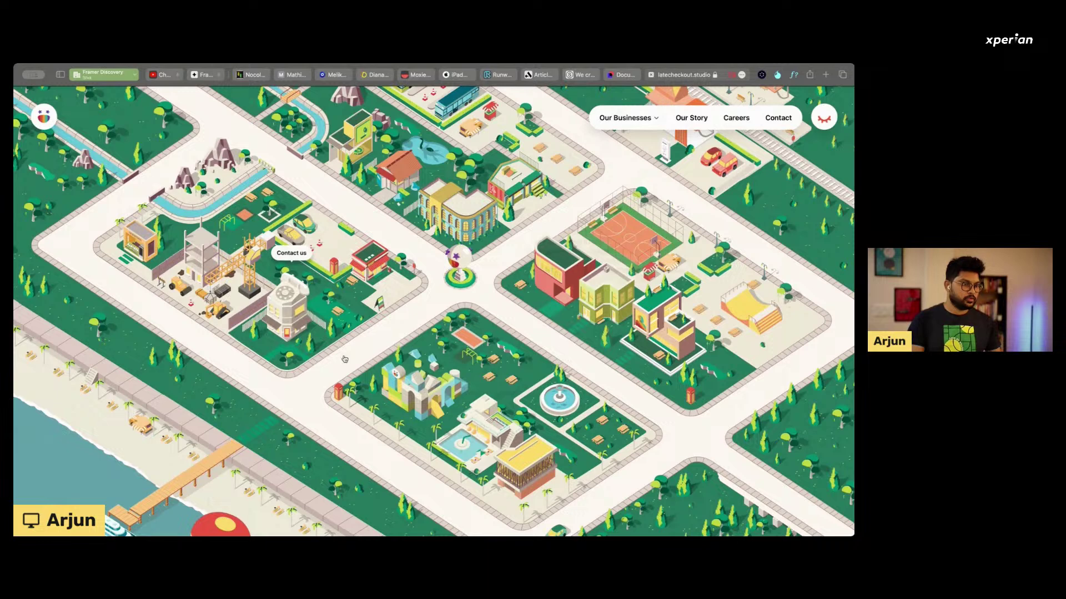
{"action": "left_click", "coordinate": [425, 387]}
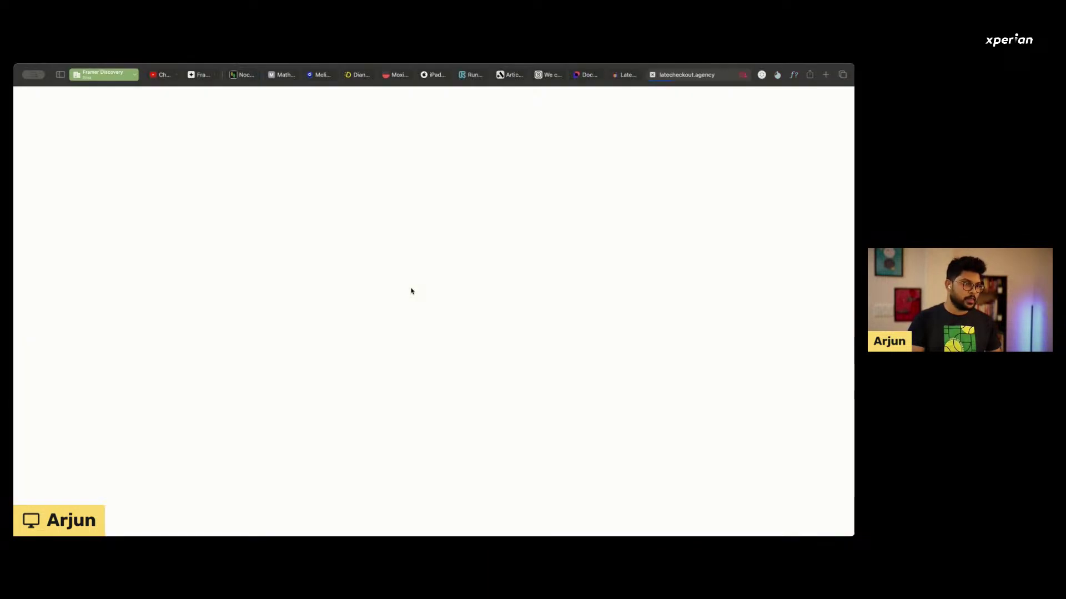
{"action": "left_click", "coordinate": [653, 75]}
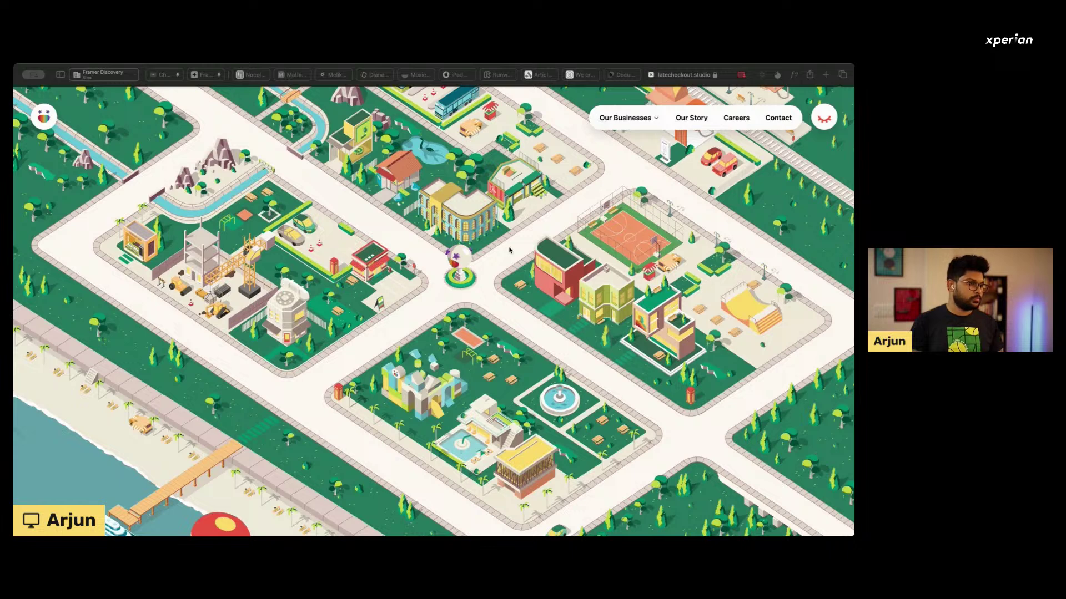
Switch to the Building Beyond Templates project in Framer and inspect the desktop layout's name heading and its Intro Content stack.
{"action": "left_click", "coordinate": [428, 290]}
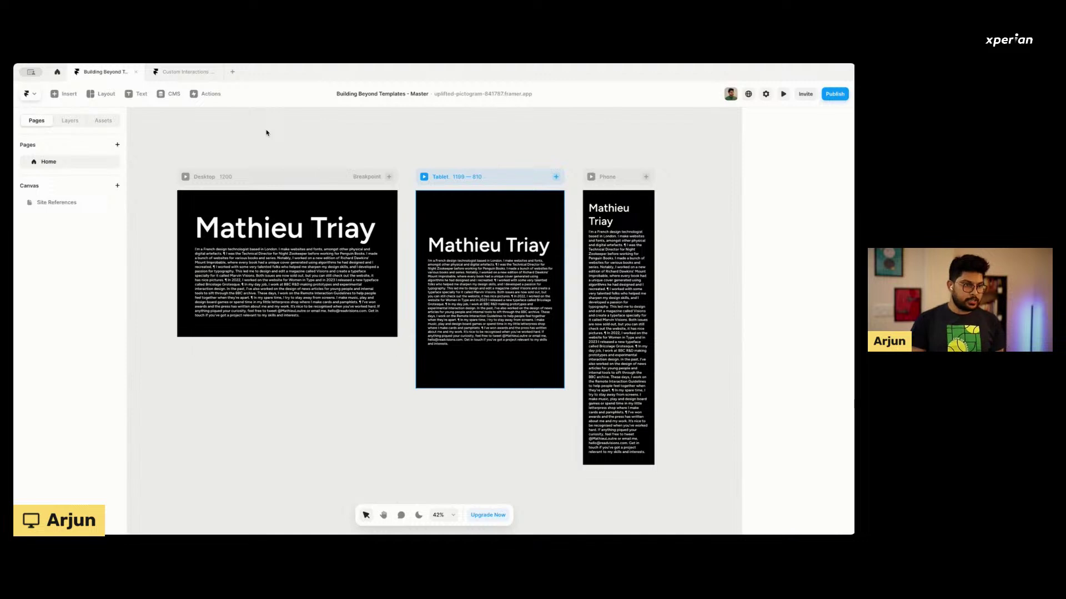
{"action": "left_click", "coordinate": [266, 162]}
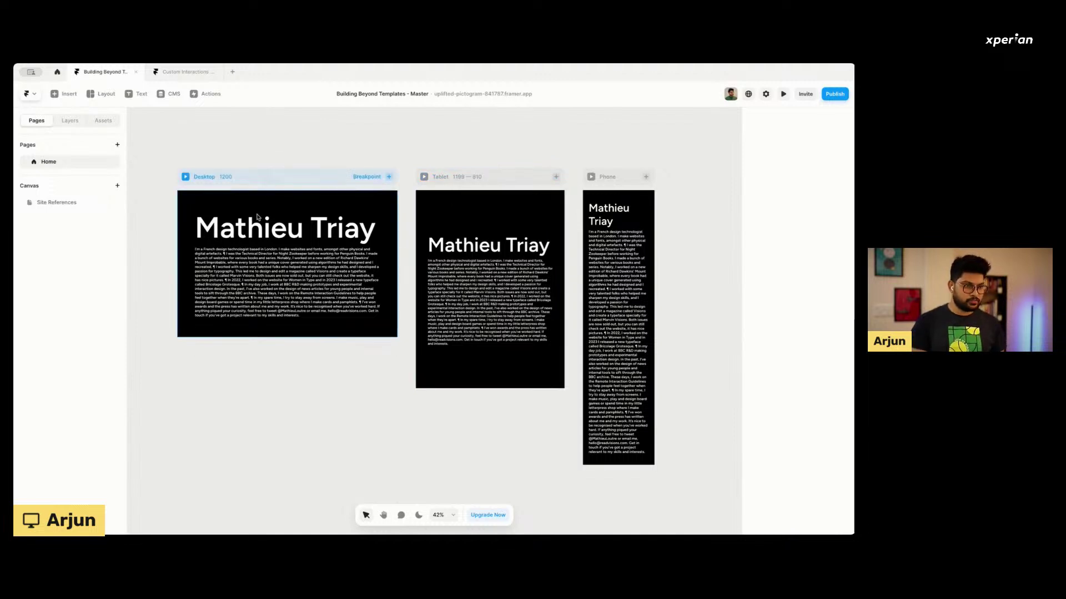
{"action": "left_click", "coordinate": [259, 232]}
{"action": "left_click", "coordinate": [259, 232]}
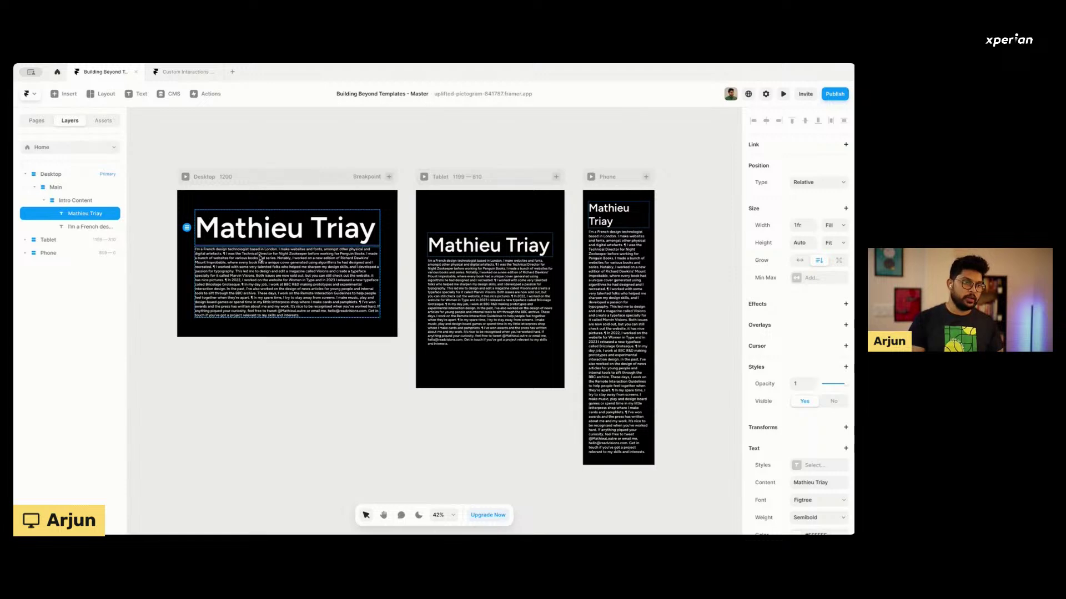
{"action": "left_click", "coordinate": [80, 202]}
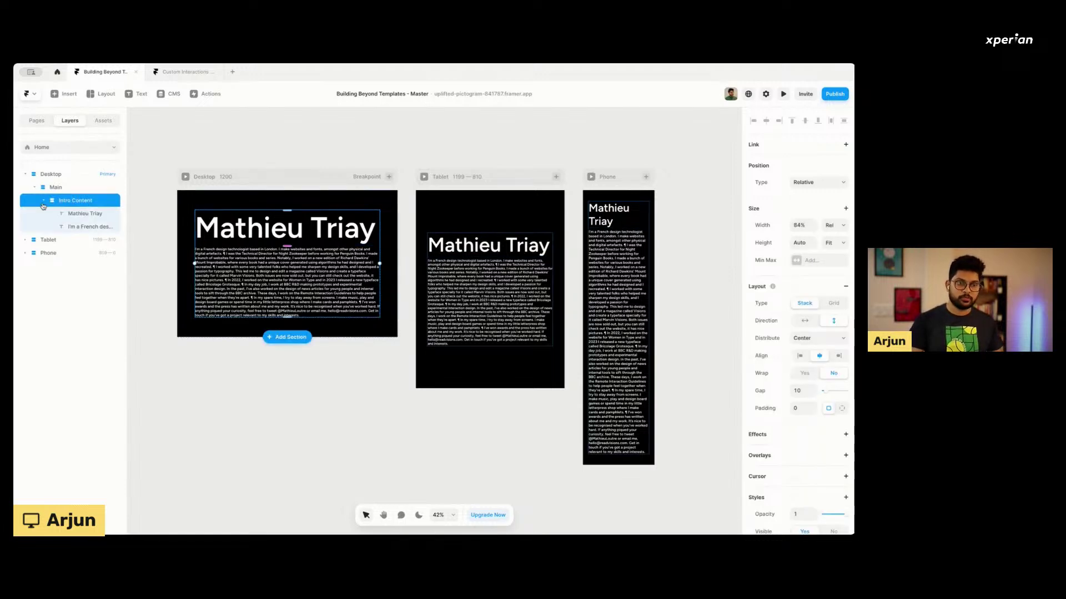
{"action": "left_click", "coordinate": [255, 230]}
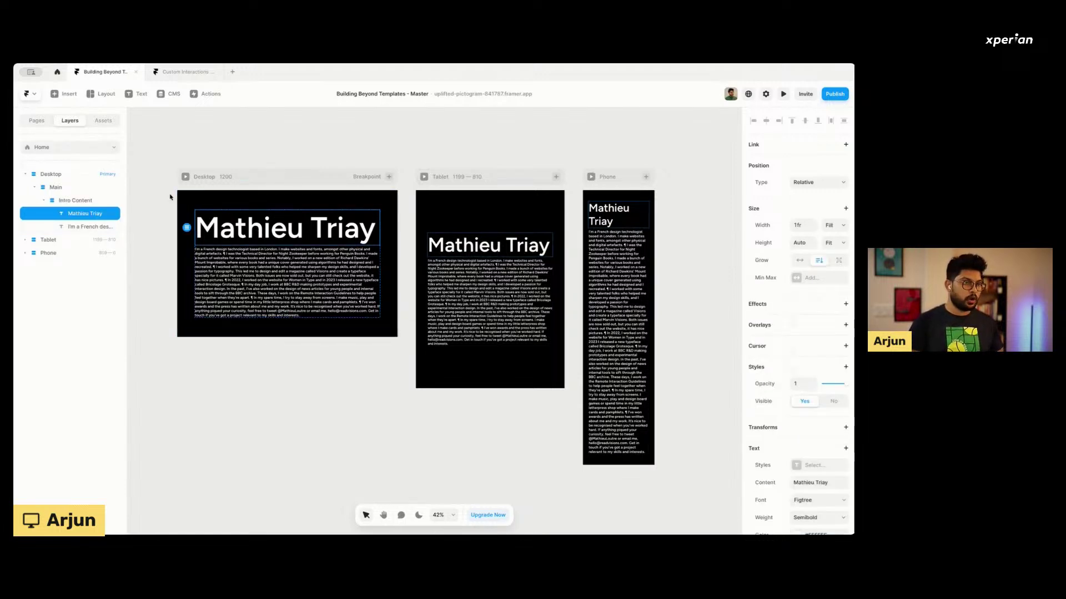
{"action": "scroll", "coordinate": [171, 194], "scroll_direction": "up", "scroll_amount": 2}
Open the Site References canvas and examine the reference screenshots and the heading layouts beneath them under Building Beyond Templates.
{"action": "left_click", "coordinate": [36, 120]}
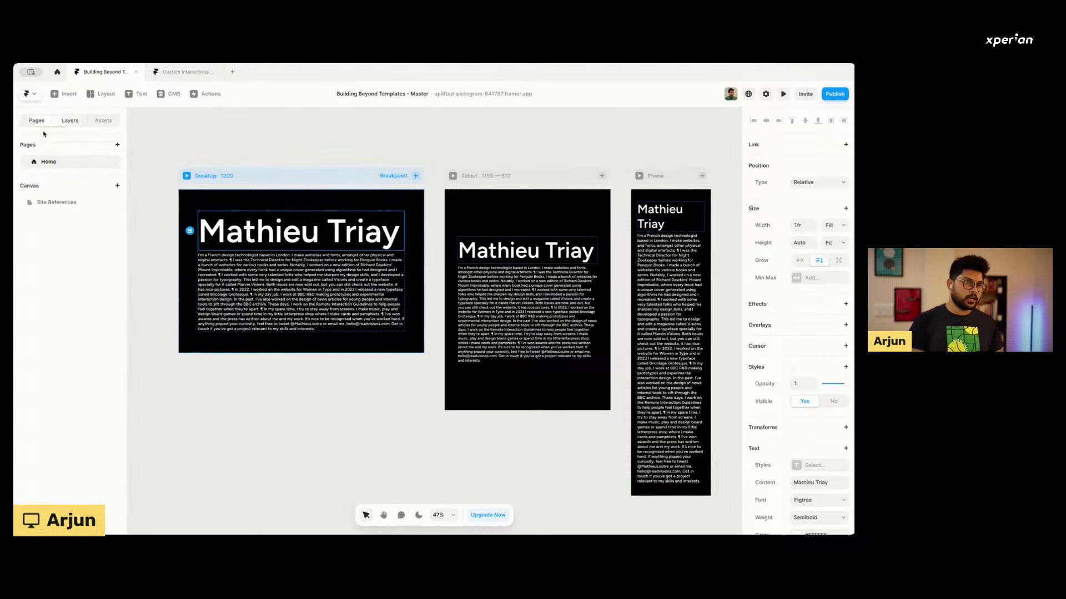
{"action": "left_click", "coordinate": [54, 203]}
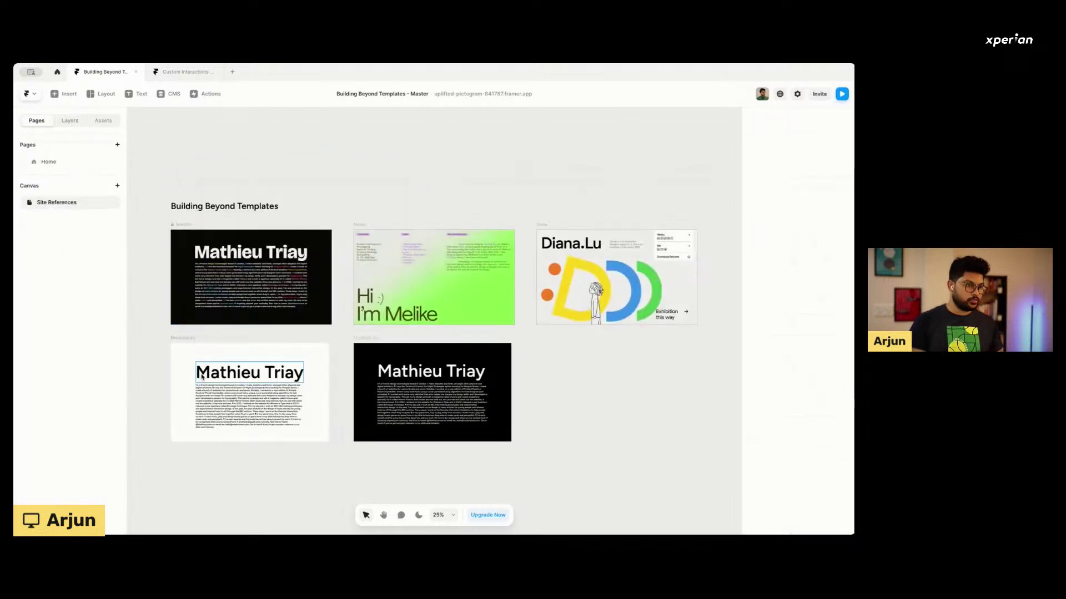
{"action": "scroll", "coordinate": [175, 421], "scroll_direction": "up", "scroll_amount": 2}
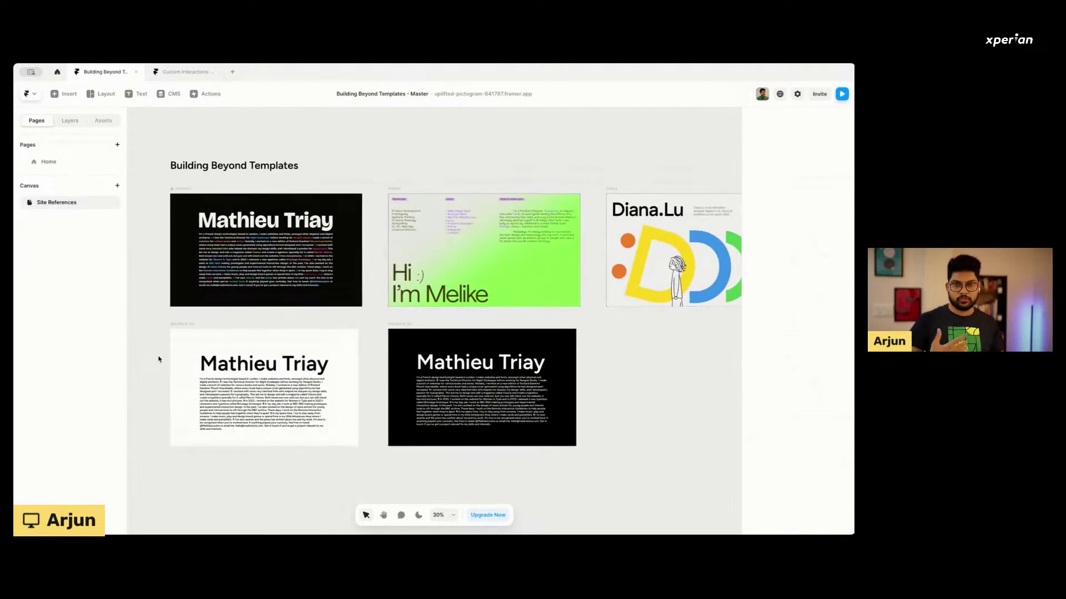
{"action": "scroll", "coordinate": [158, 360], "scroll_direction": "up", "scroll_amount": 3}
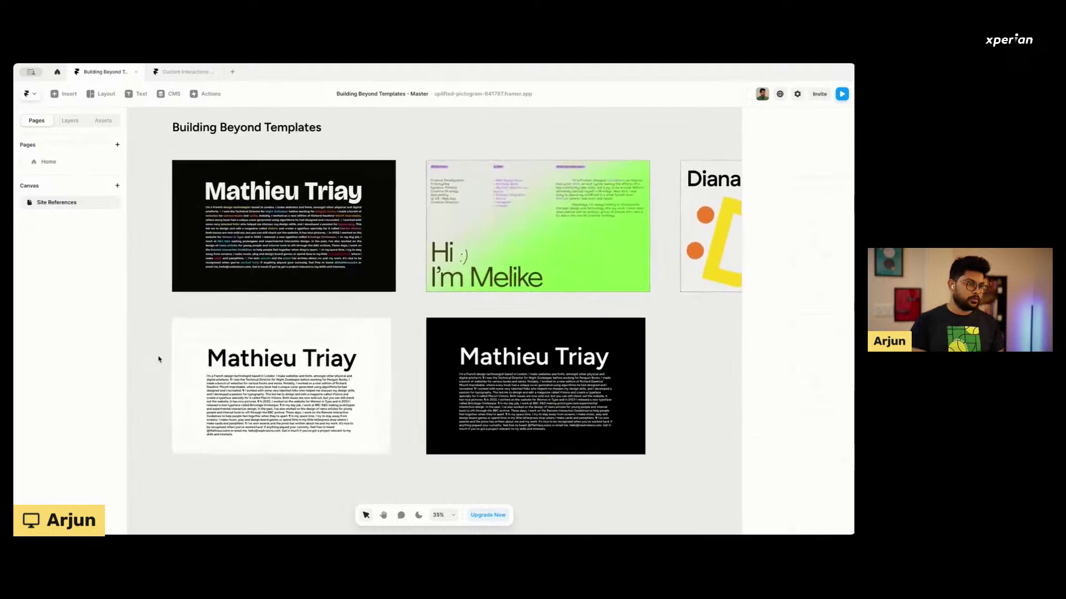
{"action": "scroll", "coordinate": [147, 261], "scroll_direction": "down", "scroll_amount": 1}
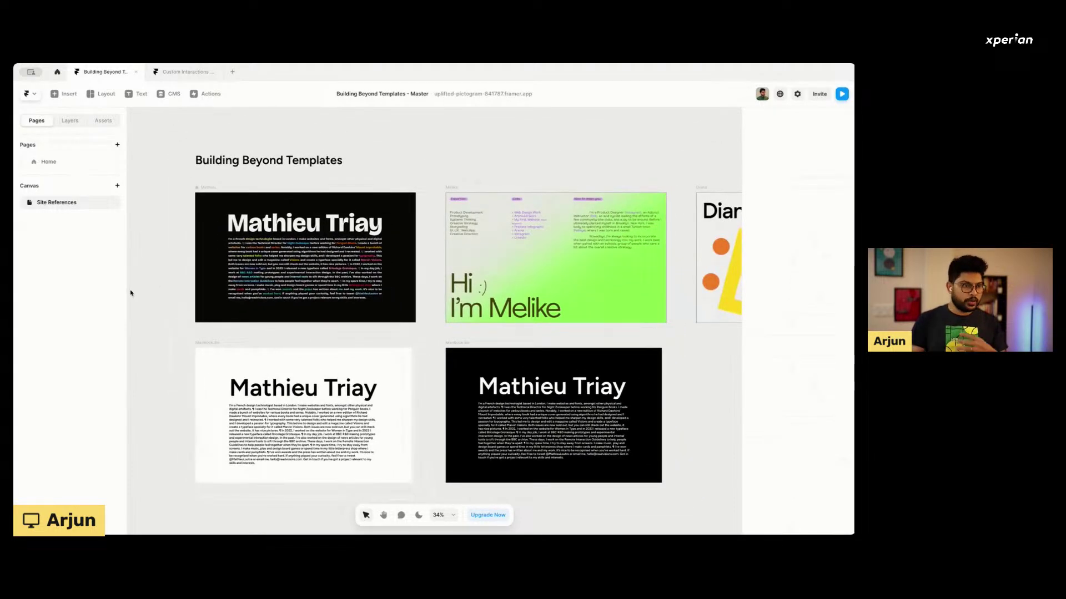
{"action": "scroll", "coordinate": [131, 293], "scroll_direction": "right", "scroll_amount": 1}
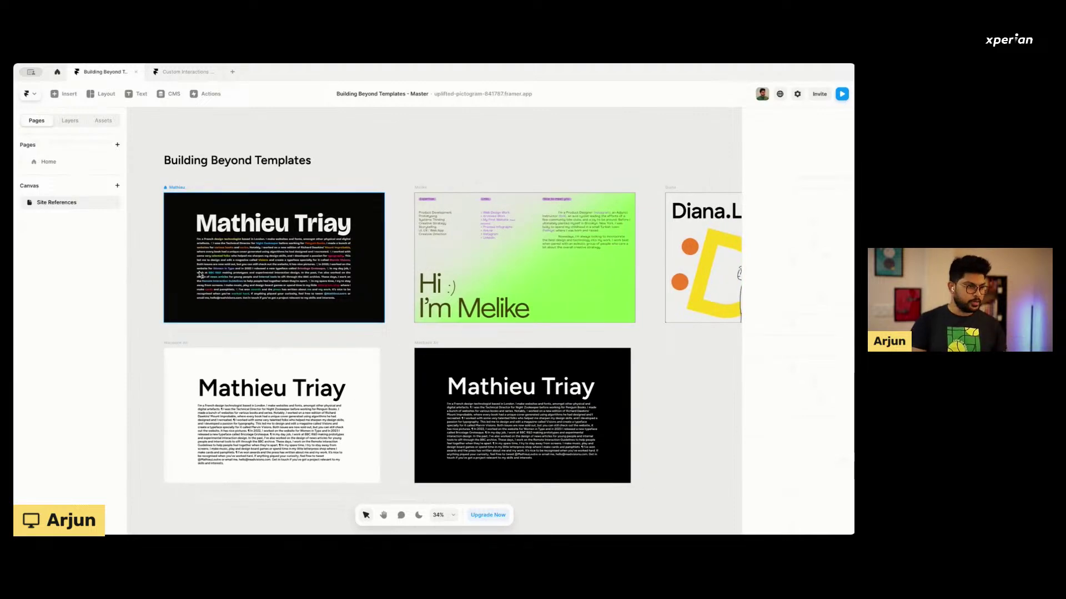
{"action": "scroll", "coordinate": [199, 274], "scroll_direction": "down", "scroll_amount": 1}
{"action": "scroll", "coordinate": [200, 274], "scroll_direction": "down", "scroll_amount": 2}
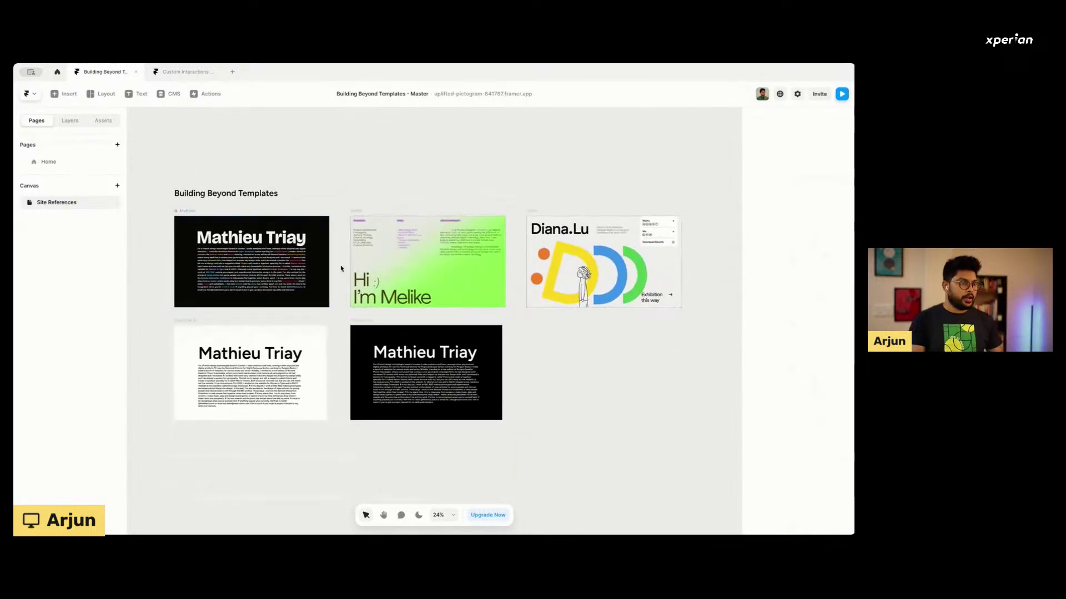
{"action": "scroll", "coordinate": [233, 247], "scroll_direction": "down", "scroll_amount": 3}
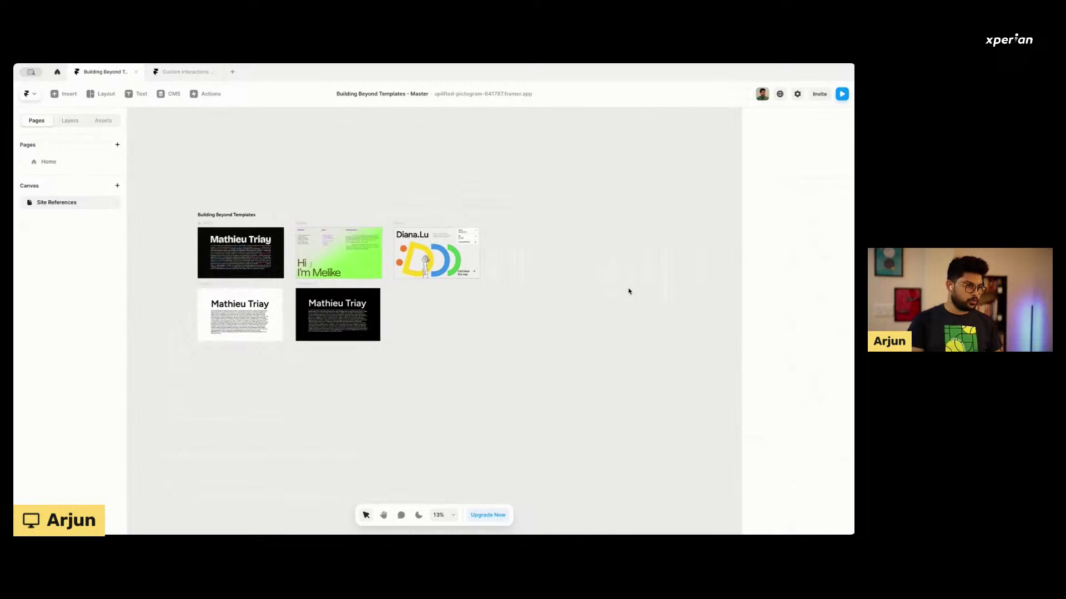
{"action": "scroll", "coordinate": [627, 291], "scroll_direction": "right", "scroll_amount": 1}
{"action": "scroll", "coordinate": [625, 292], "scroll_direction": "left", "scroll_amount": 4}
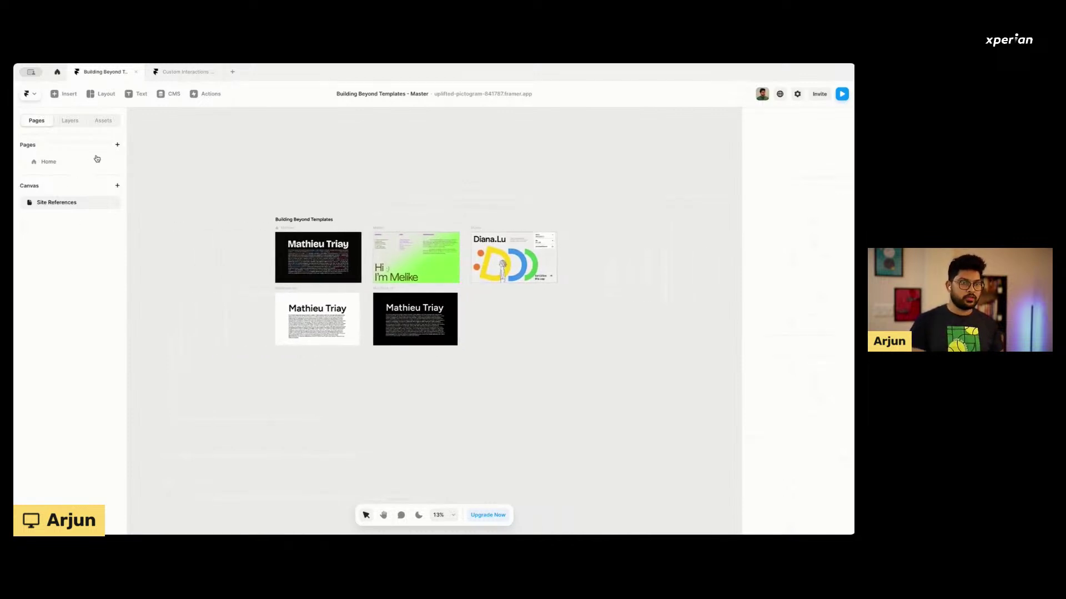
{"action": "scroll", "coordinate": [358, 262], "scroll_direction": "up", "scroll_amount": 3}
{"action": "scroll", "coordinate": [358, 262], "scroll_direction": "up", "scroll_amount": 3}
{"action": "scroll", "coordinate": [358, 262], "scroll_direction": "down", "scroll_amount": 2}
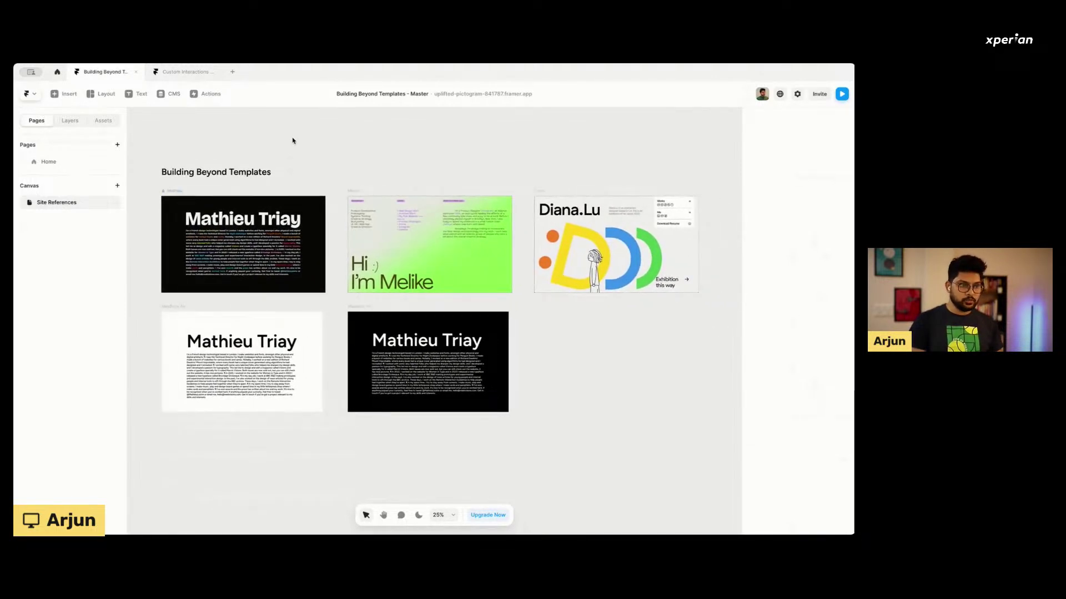
Return to the Home page and inspect the Desktop breakpoint, its name heading and the biography paragraph.
{"action": "left_click", "coordinate": [51, 167]}
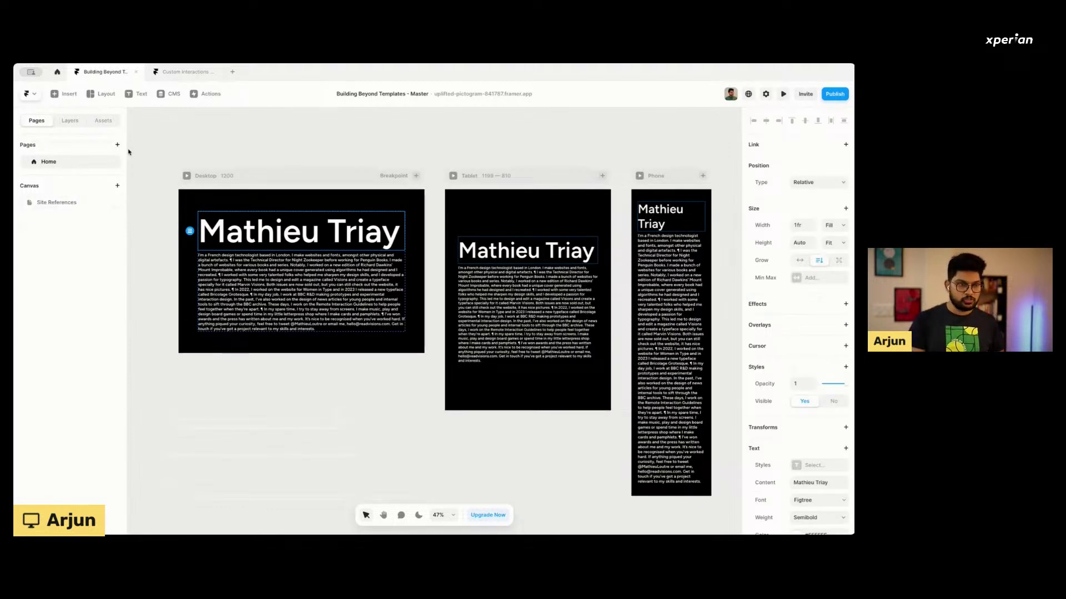
{"action": "left_click", "coordinate": [238, 181]}
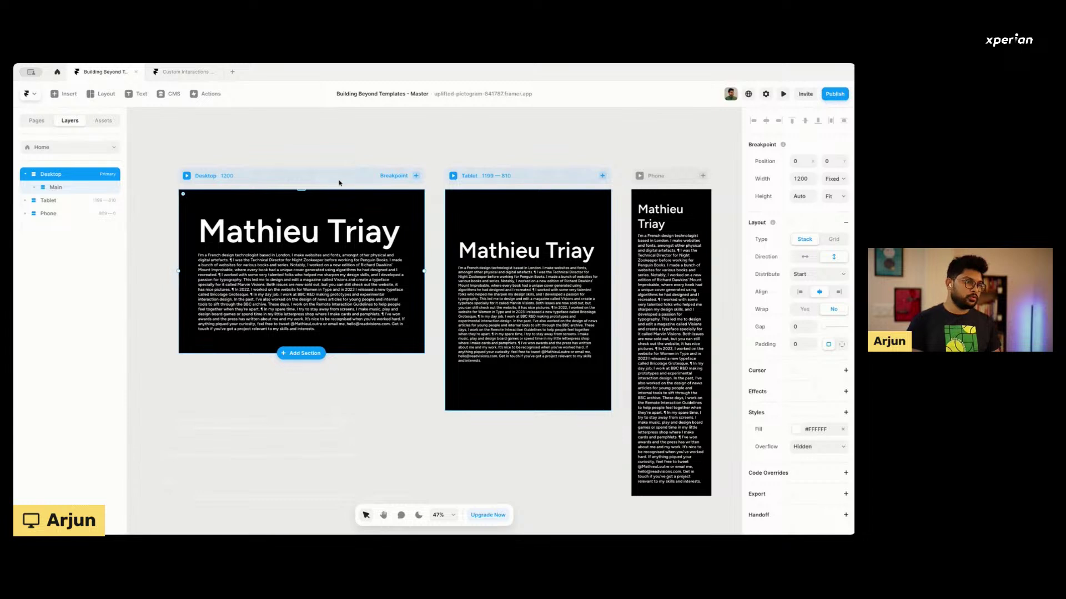
{"action": "left_click", "coordinate": [416, 176]}
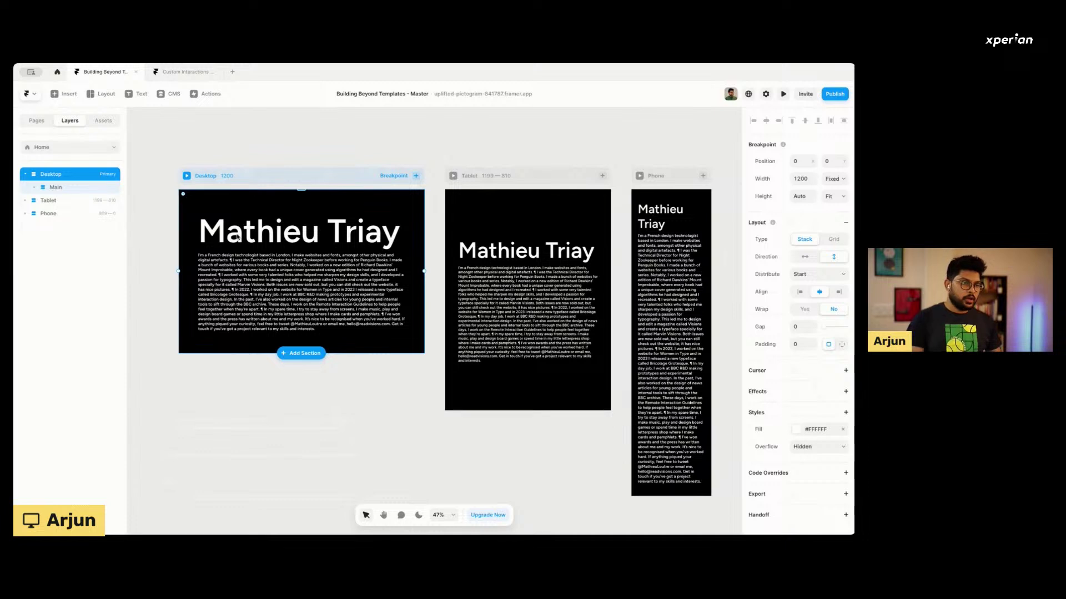
{"action": "double_click", "coordinate": [238, 232]}
{"action": "left_click", "coordinate": [211, 259]}
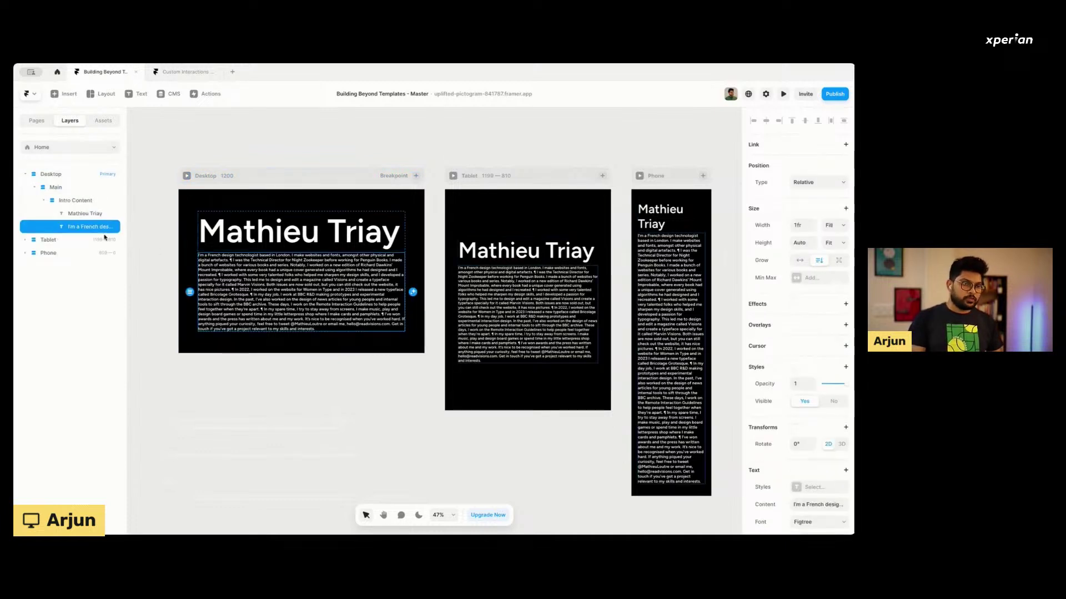
Collapse the Intro Content and Main layers of the Desktop breakpoint.
{"action": "left_click", "coordinate": [63, 202]}
{"action": "left_click", "coordinate": [43, 201]}
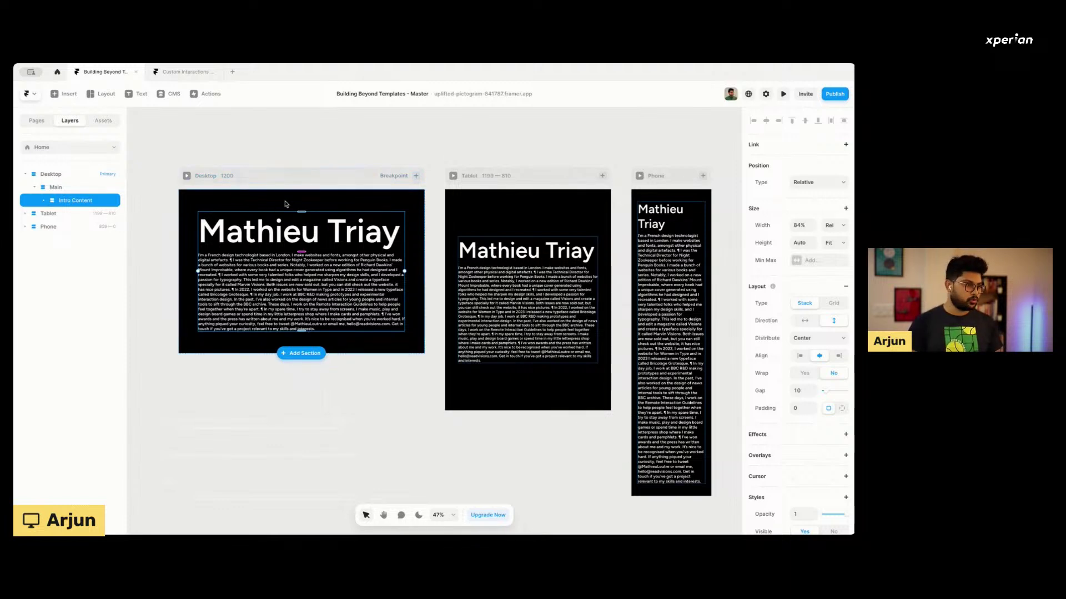
{"action": "left_click", "coordinate": [215, 119]}
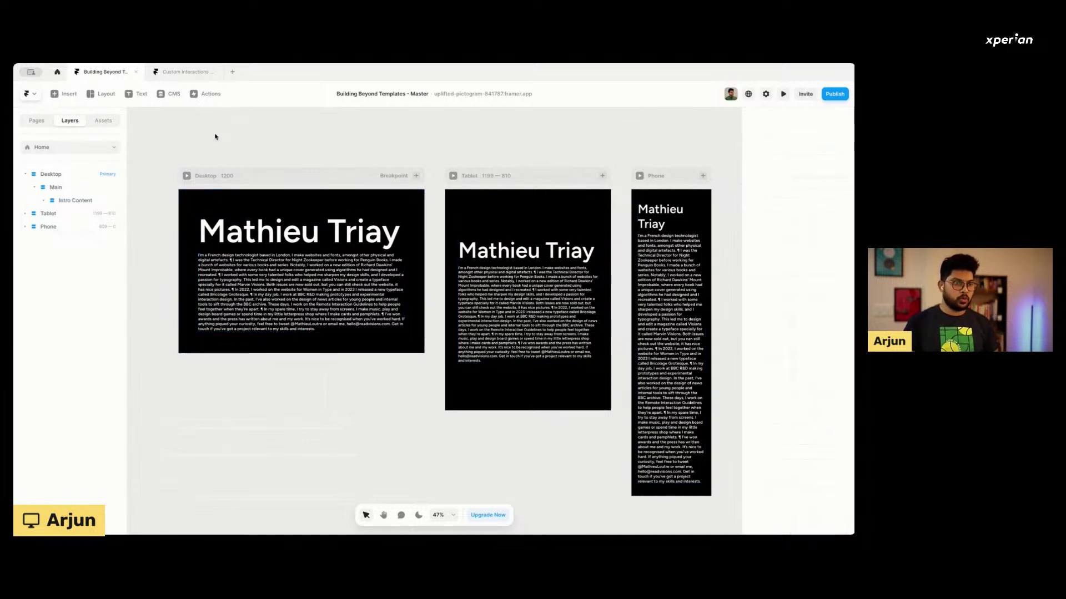
{"action": "left_click", "coordinate": [35, 187]}
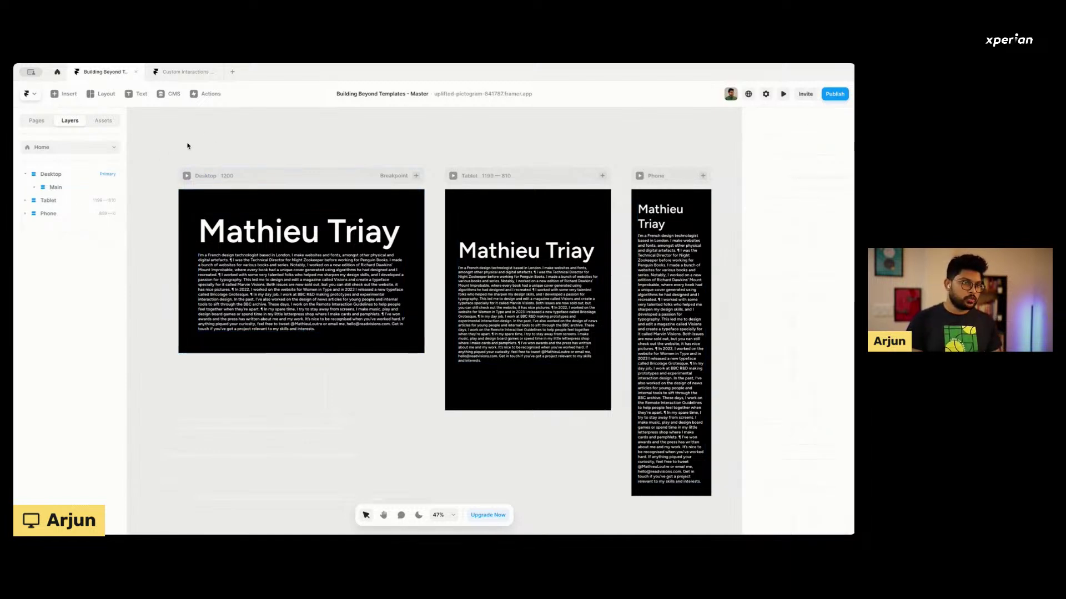
Switch to the Custom Interactions & Effects - Session project and examine the Runway reference screenshot up close.
{"action": "left_click", "coordinate": [178, 72]}
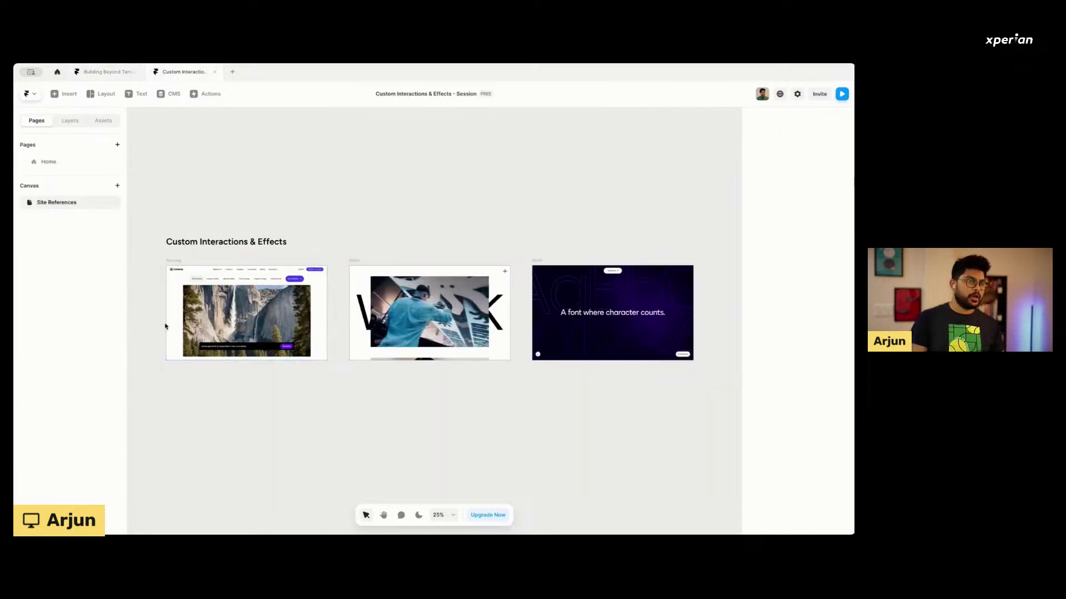
{"action": "scroll", "coordinate": [165, 326], "scroll_direction": "up", "scroll_amount": 5}
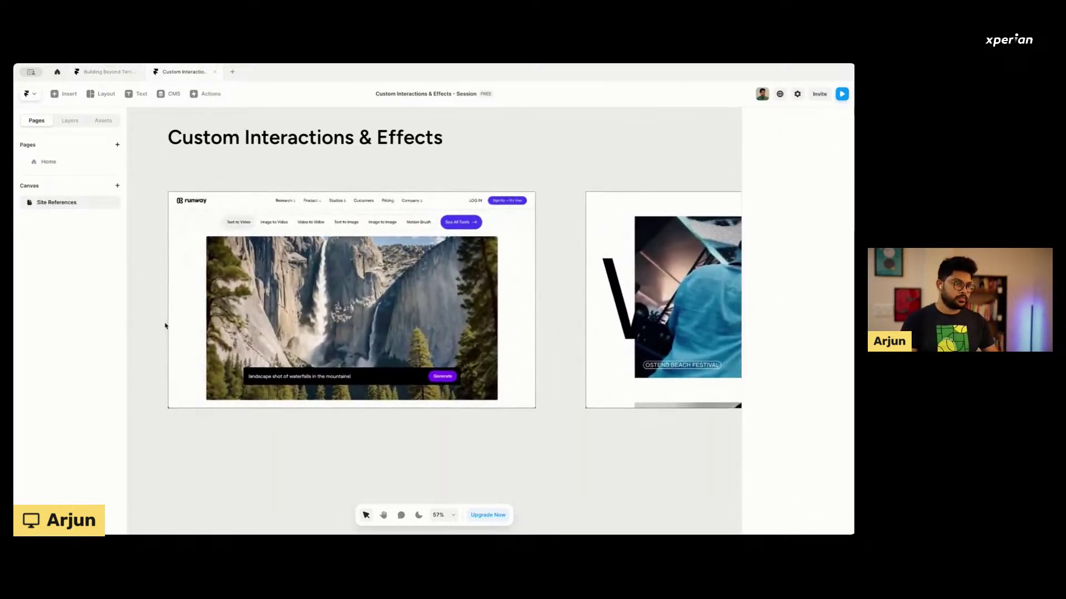
{"action": "scroll", "coordinate": [198, 285], "scroll_direction": "down", "scroll_amount": 1}
{"action": "scroll", "coordinate": [198, 283], "scroll_direction": "up", "scroll_amount": 2}
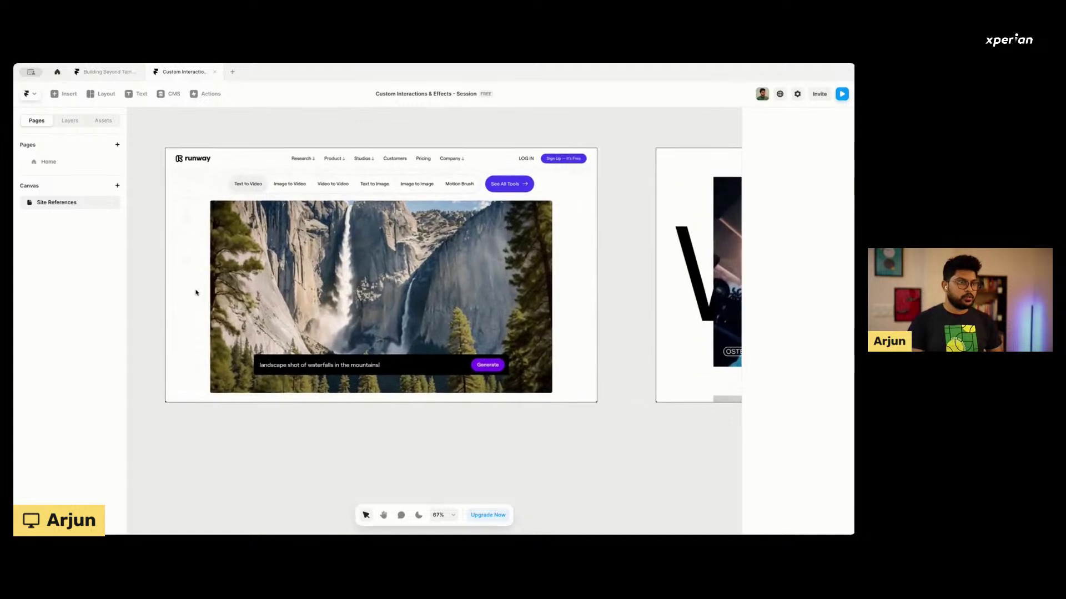
{"action": "scroll", "coordinate": [195, 293], "scroll_direction": "up", "scroll_amount": 1}
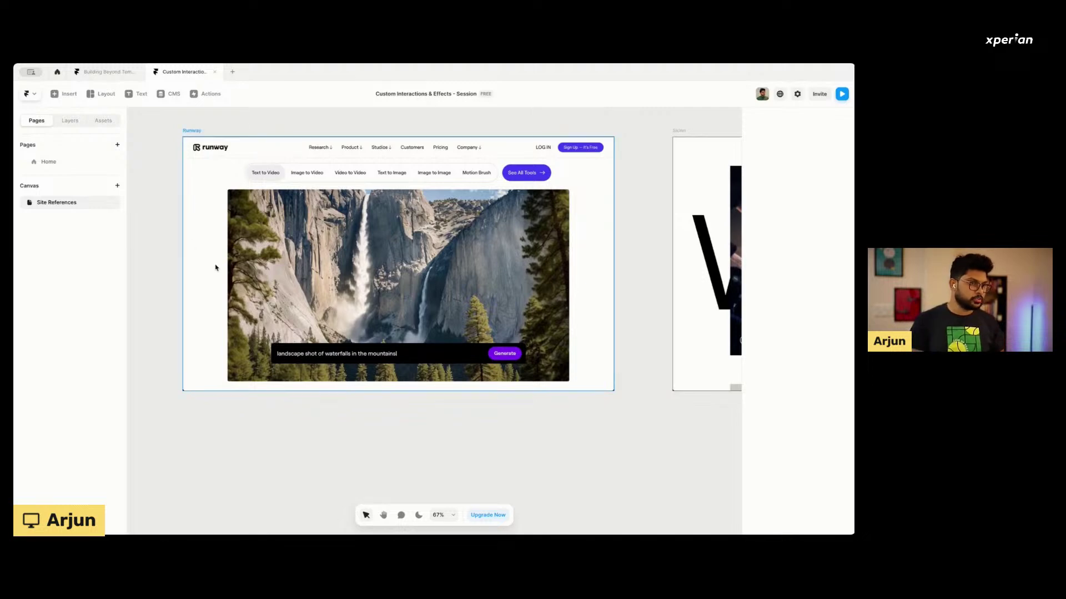
{"action": "scroll", "coordinate": [216, 266], "scroll_direction": "up", "scroll_amount": 2}
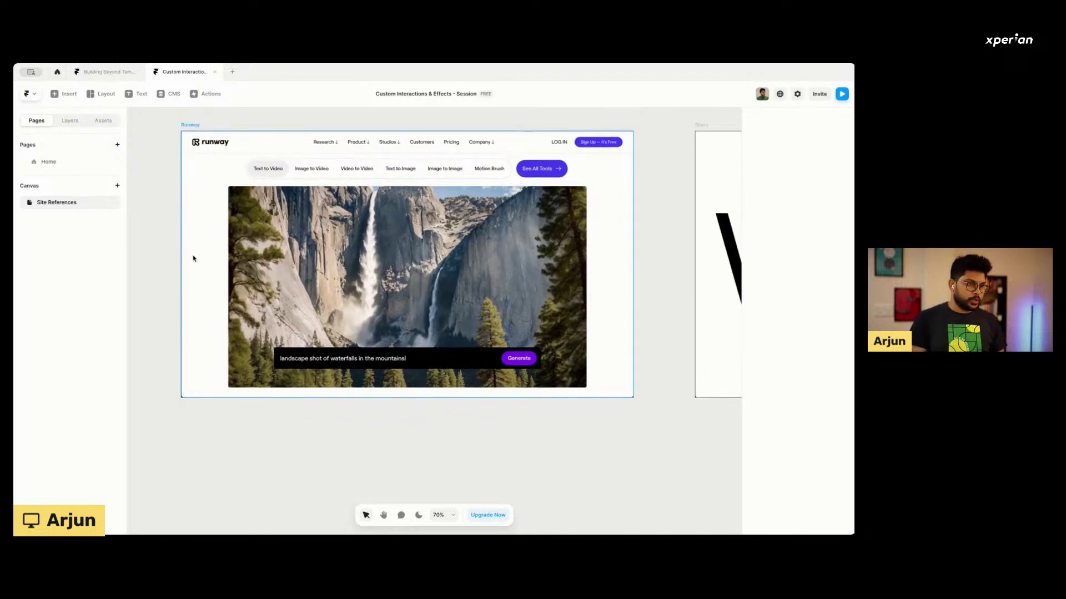
{"action": "scroll", "coordinate": [267, 171], "scroll_direction": "down", "scroll_amount": 2}
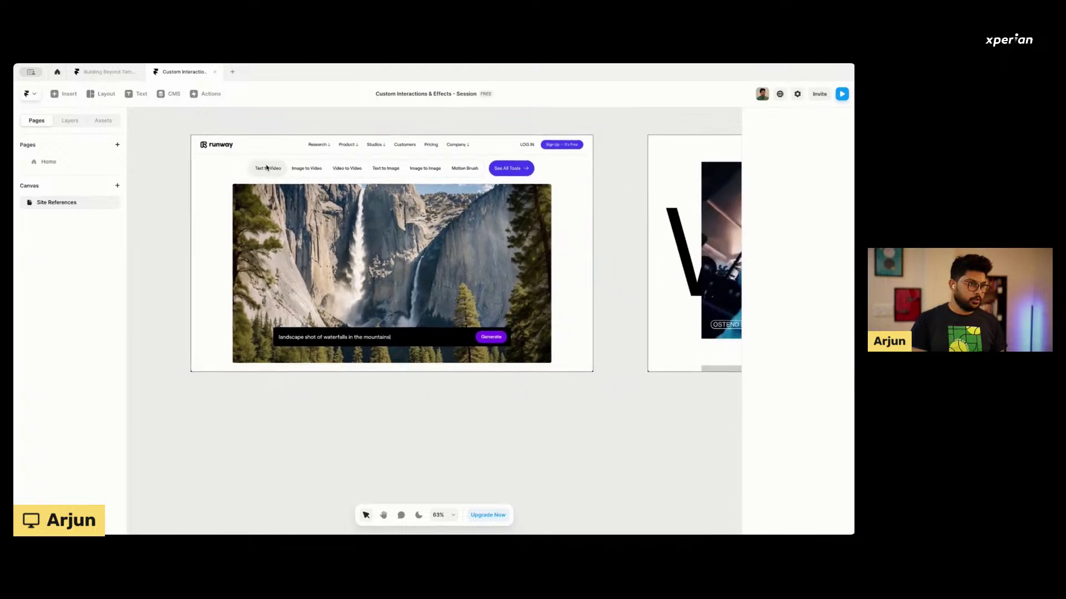
Place a blank 1470 × 867 screen directly beneath the Runway reference on the Site References canvas.
{"action": "left_click", "coordinate": [309, 228]}
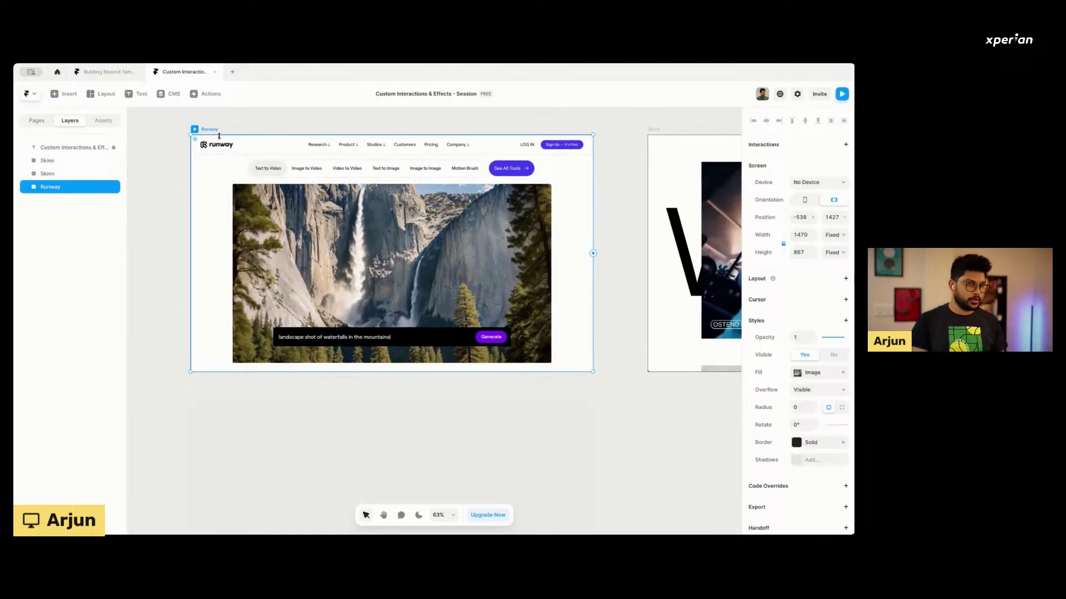
{"action": "scroll", "coordinate": [283, 270], "scroll_direction": "down", "scroll_amount": 3}
{"action": "scroll", "coordinate": [263, 228], "scroll_direction": "down", "scroll_amount": 4}
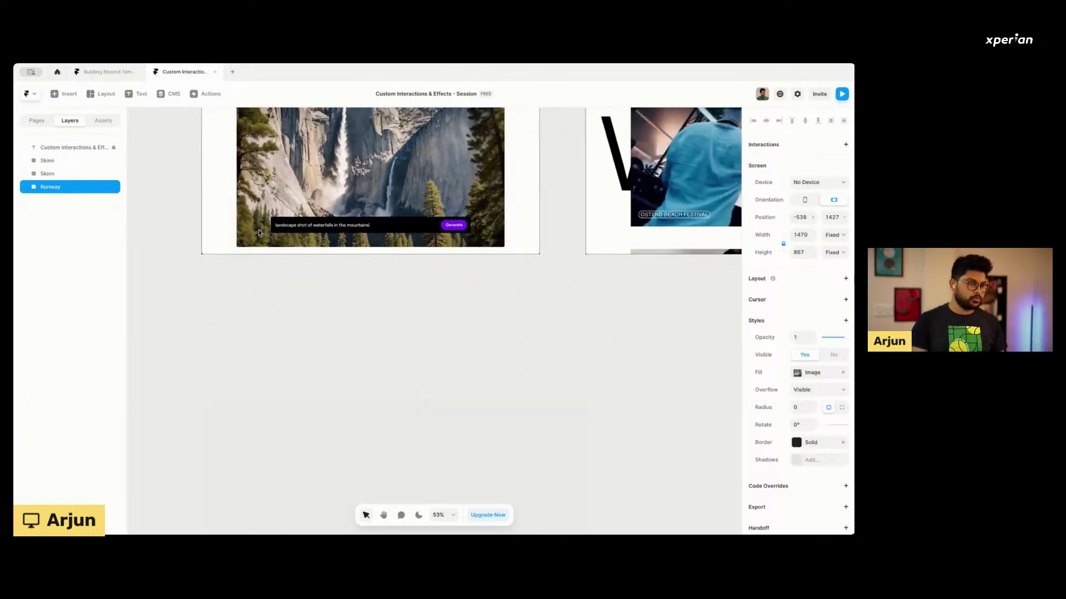
{"action": "scroll", "coordinate": [257, 234], "scroll_direction": "up", "scroll_amount": 2}
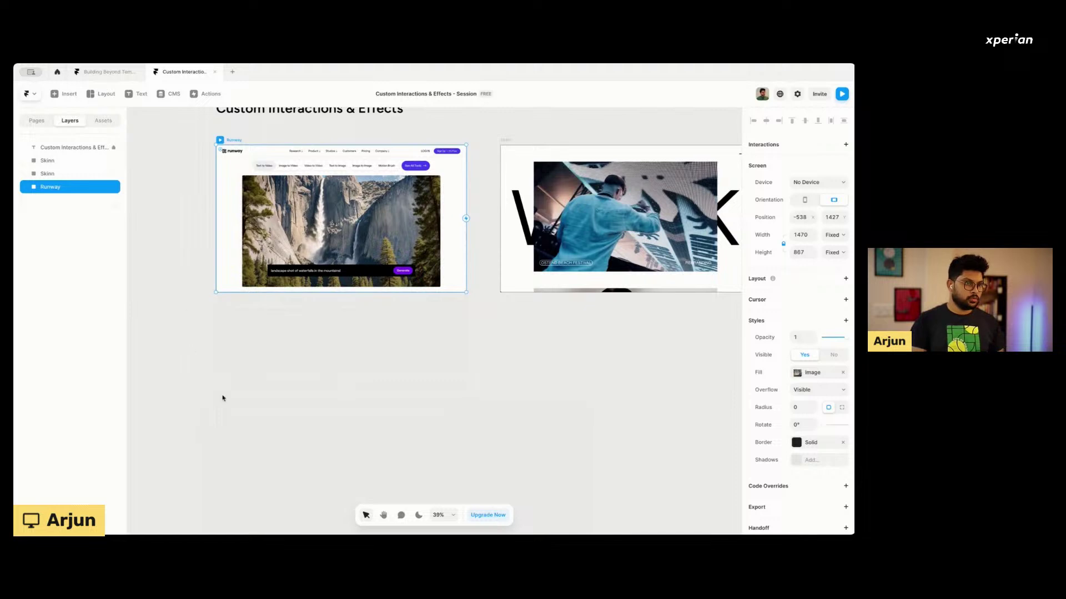
{"action": "left_click", "coordinate": [36, 121]}
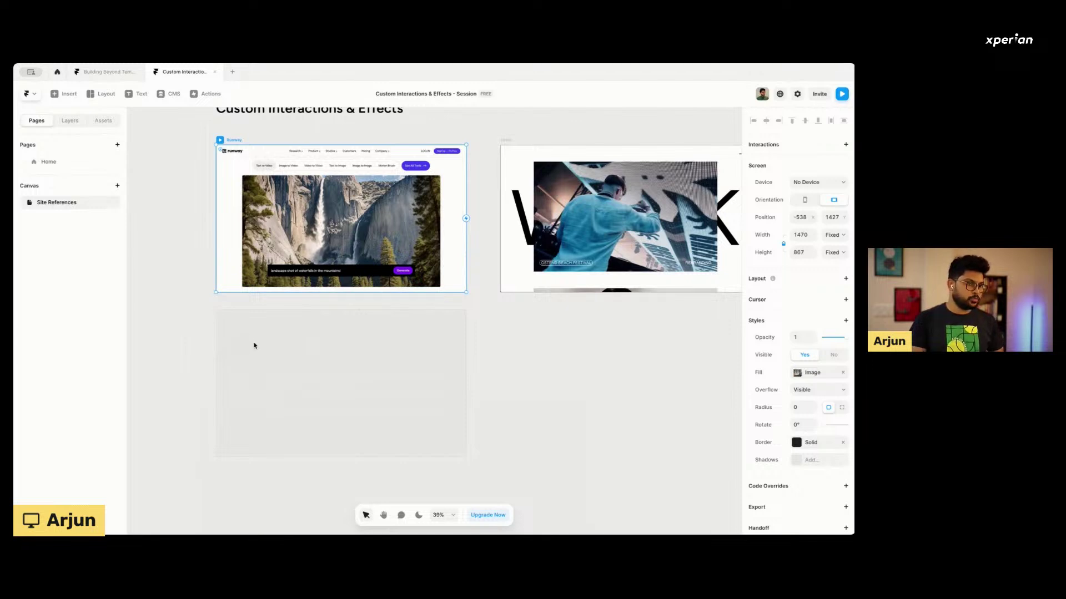
{"action": "left_click", "coordinate": [314, 382]}
{"action": "scroll", "coordinate": [315, 381], "scroll_direction": "down", "scroll_amount": 2}
{"action": "scroll", "coordinate": [315, 382], "scroll_direction": "left", "scroll_amount": 3}
{"action": "scroll", "coordinate": [343, 291], "scroll_direction": "up", "scroll_amount": 1}
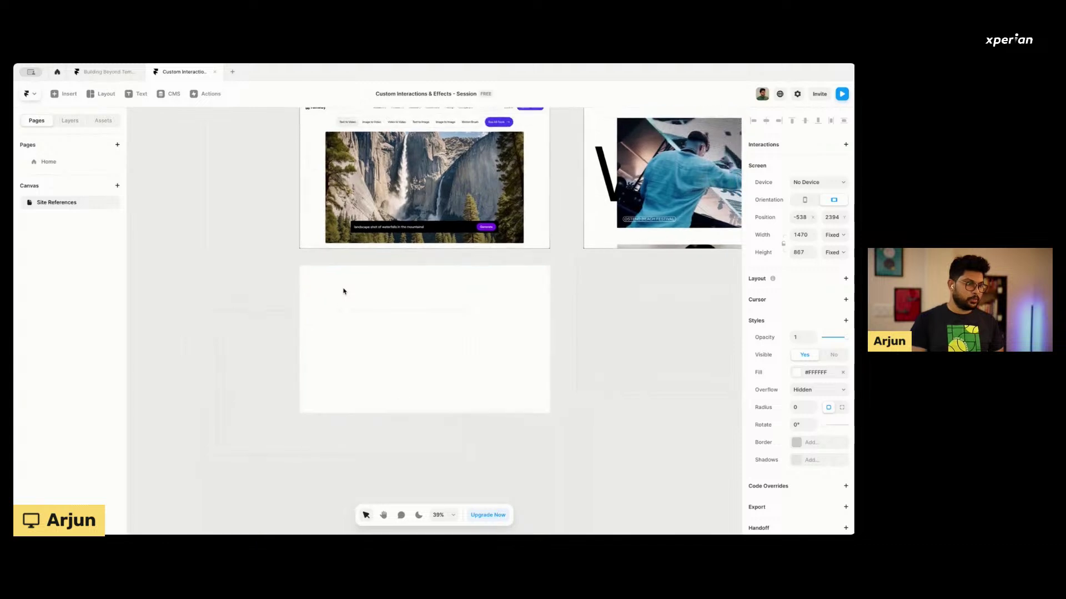
{"action": "scroll", "coordinate": [343, 291], "scroll_direction": "up", "scroll_amount": 3}
{"action": "scroll", "coordinate": [343, 291], "scroll_direction": "right", "scroll_amount": 2}
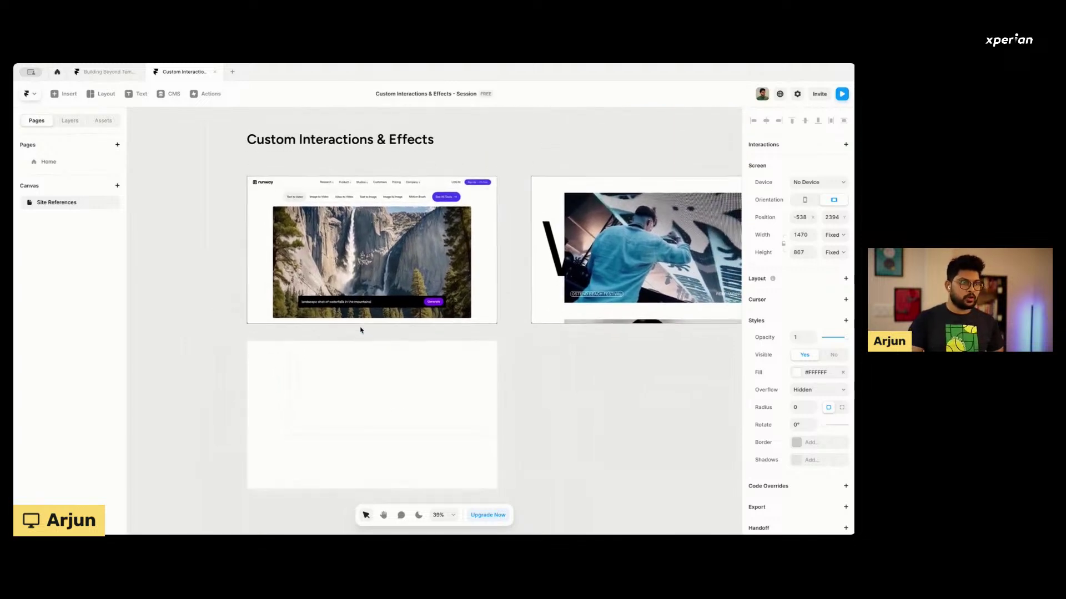
{"action": "scroll", "coordinate": [299, 271], "scroll_direction": "down", "scroll_amount": 1}
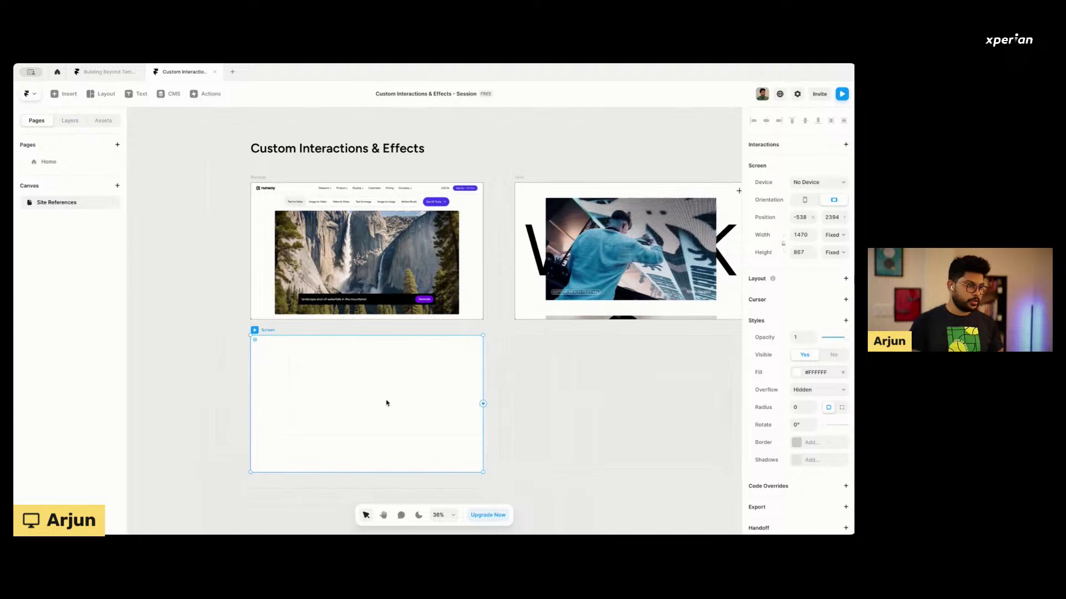
Examine the tab row and hero image of the Runway reference above the blank screen up close.
{"action": "scroll", "coordinate": [323, 417], "scroll_direction": "up", "scroll_amount": 2}
{"action": "scroll", "coordinate": [322, 417], "scroll_direction": "up", "scroll_amount": 1}
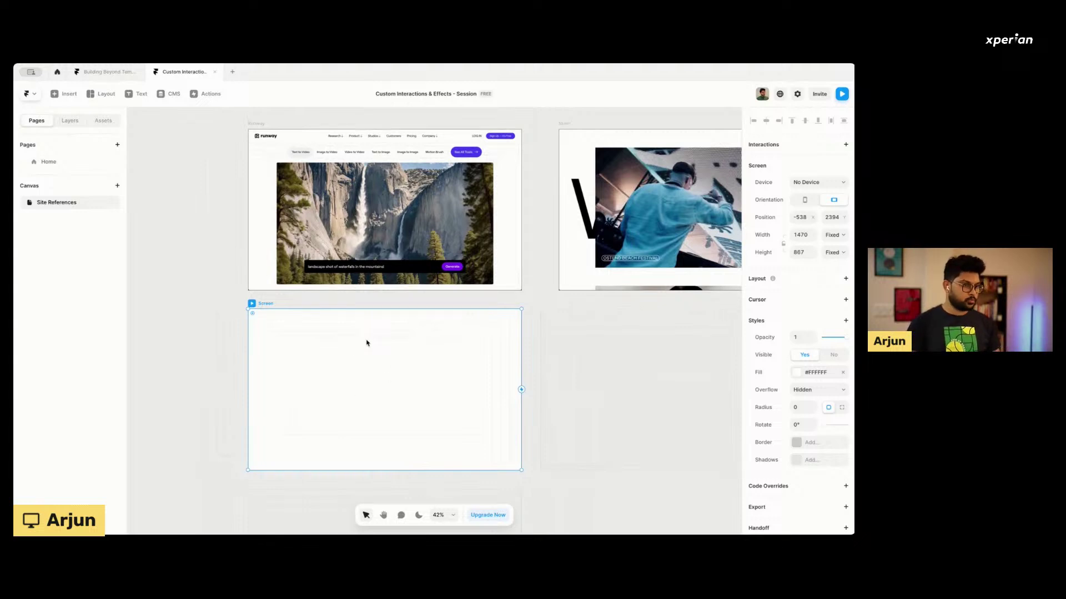
{"action": "scroll", "coordinate": [366, 339], "scroll_direction": "up", "scroll_amount": 1}
{"action": "scroll", "coordinate": [366, 338], "scroll_direction": "left", "scroll_amount": 1}
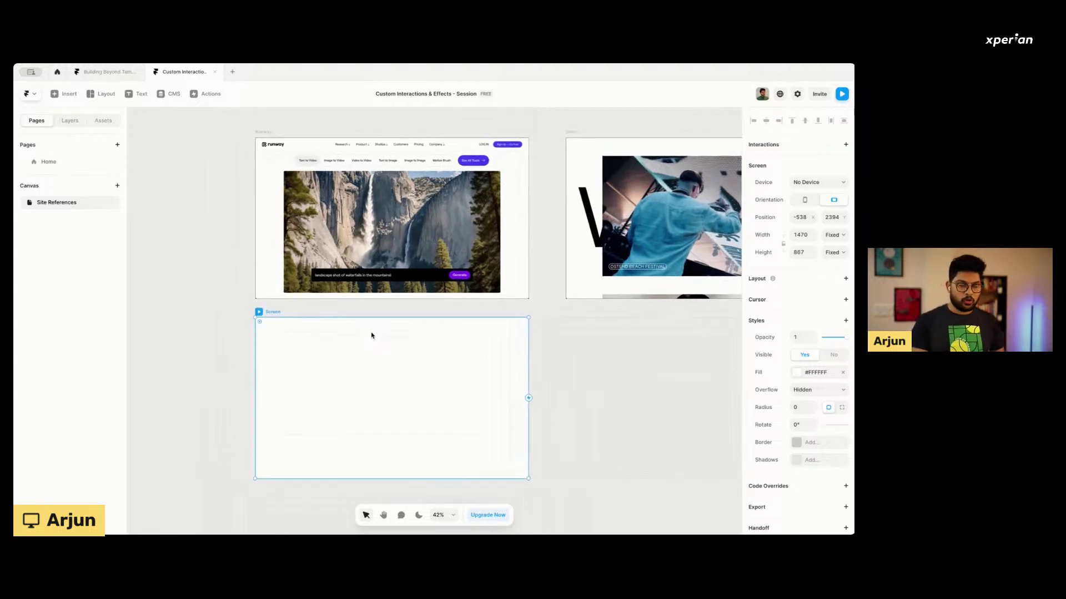
{"action": "scroll", "coordinate": [281, 382], "scroll_direction": "up", "scroll_amount": 2}
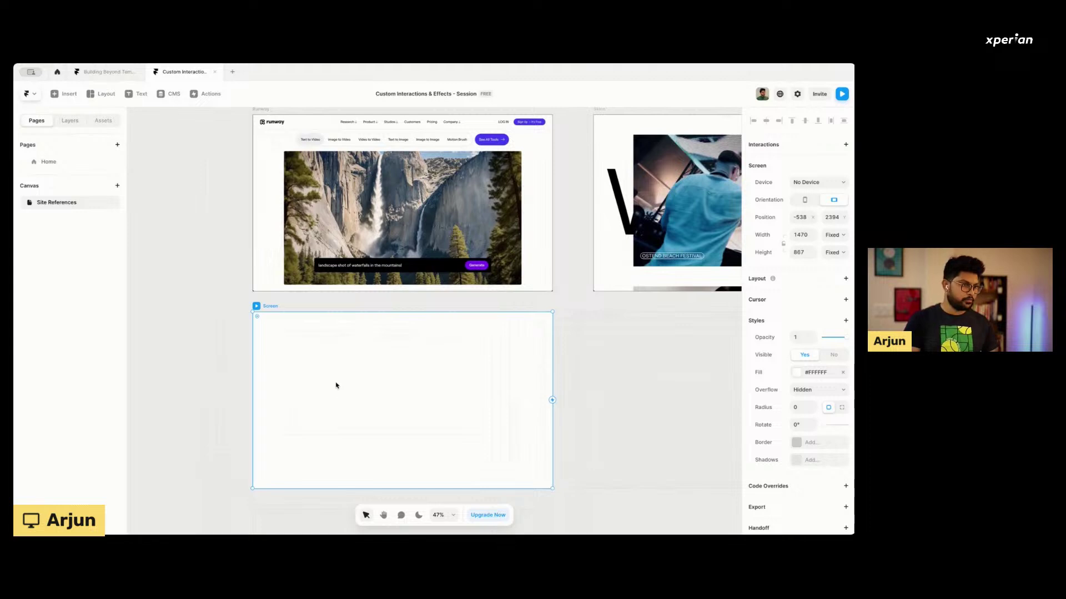
{"action": "scroll", "coordinate": [389, 148], "scroll_direction": "up", "scroll_amount": 5}
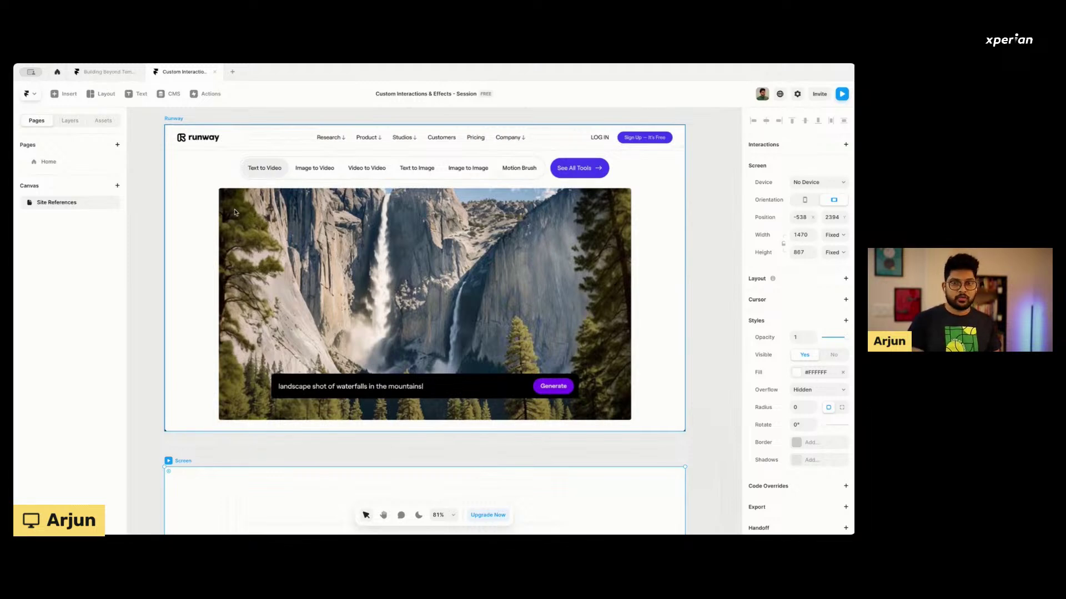
{"action": "scroll", "coordinate": [272, 191], "scroll_direction": "down", "scroll_amount": 5}
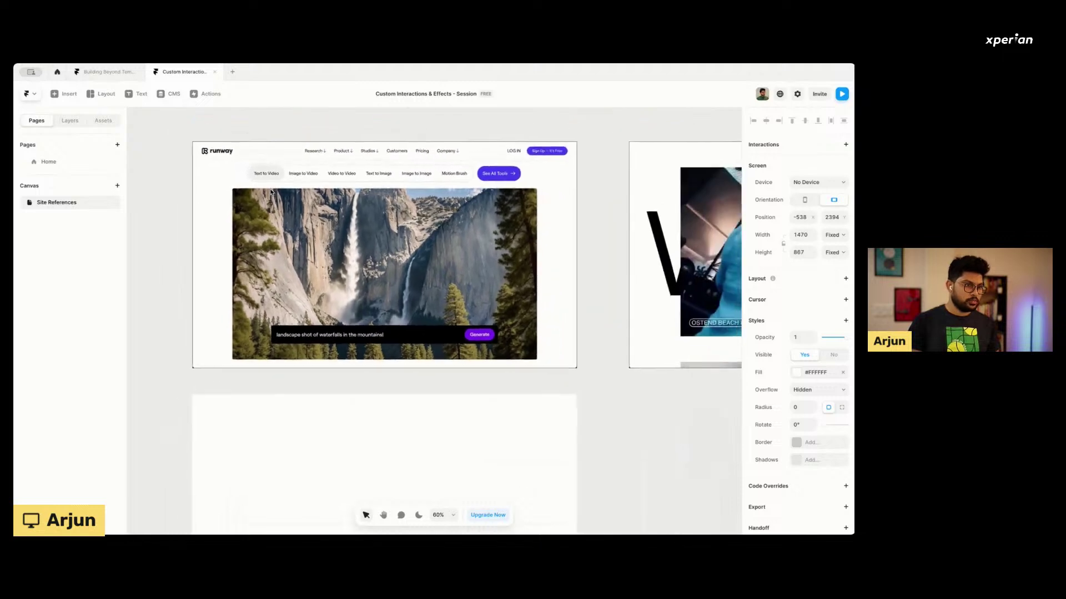
{"action": "scroll", "coordinate": [271, 192], "scroll_direction": "down", "scroll_amount": 2}
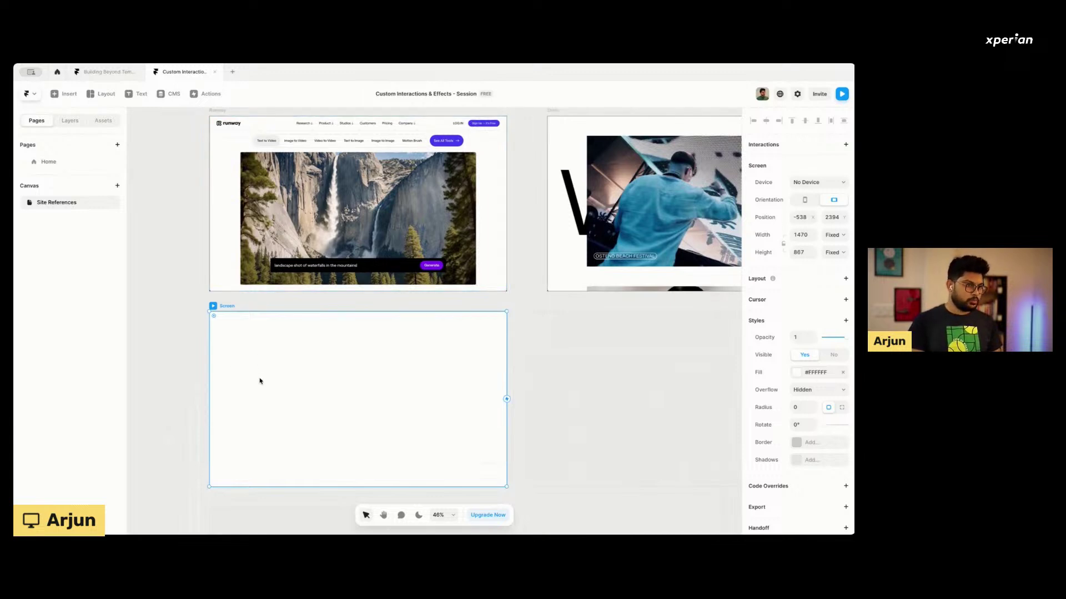
Add the text "Text to Video" to the upper-left area of the blank screen beneath the Runway reference.
{"action": "key", "text": "t"}
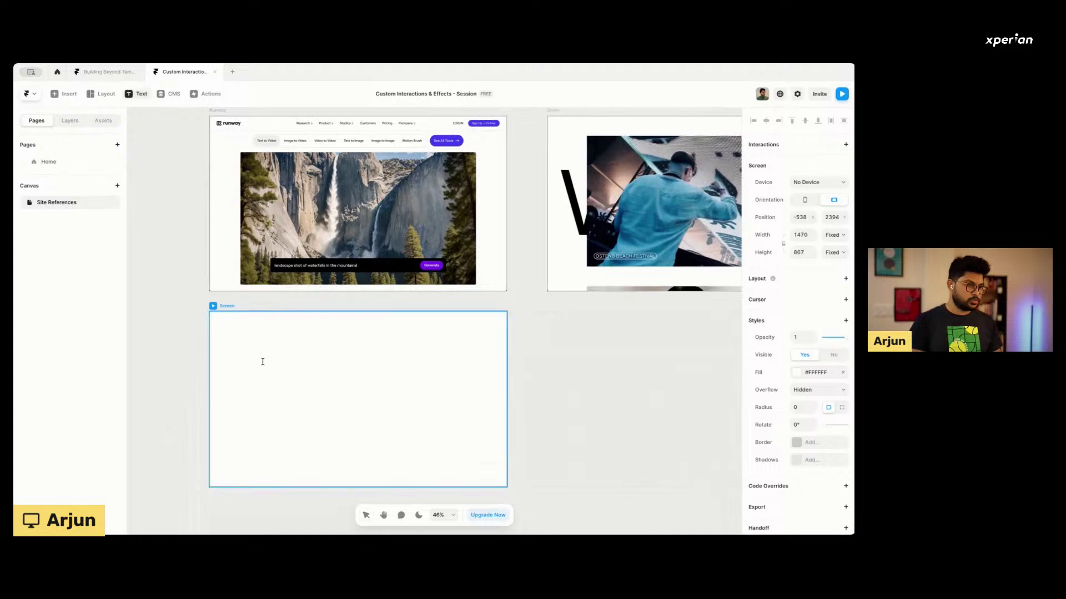
{"action": "left_click", "coordinate": [262, 358]}
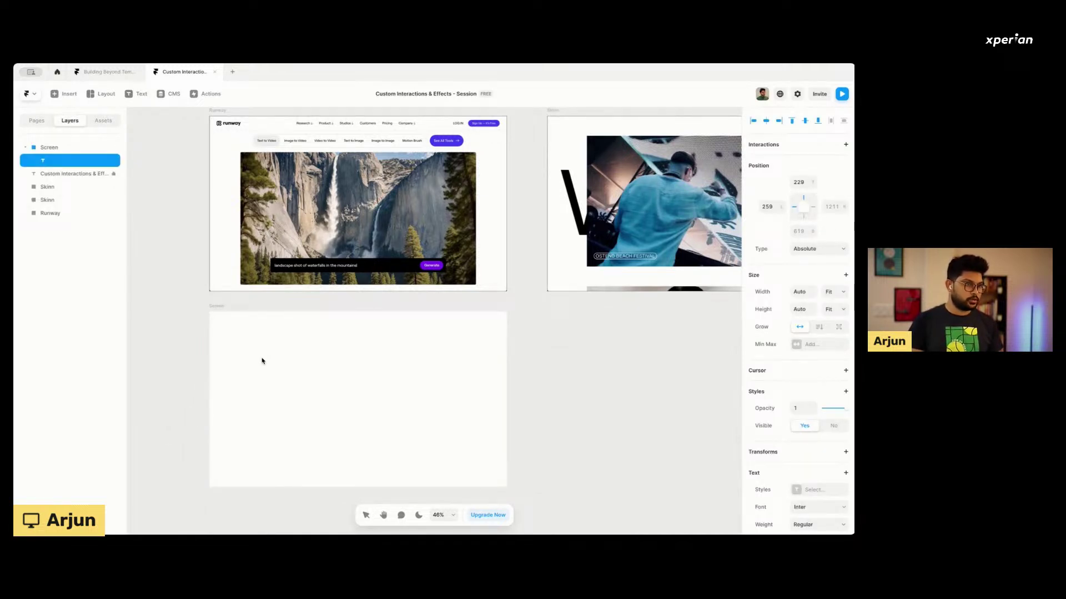
{"action": "type", "text": "Text to Video"}
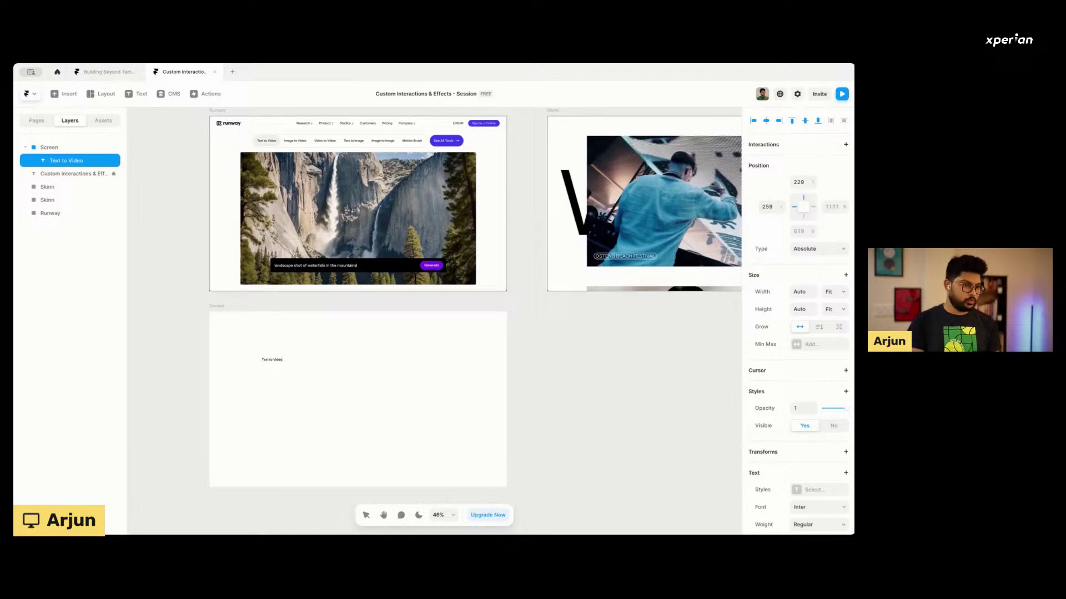
{"action": "key", "text": "Escape"}
Compare the new Text to Video label with the tab labels in the Runway reference.
{"action": "scroll", "coordinate": [226, 377], "scroll_direction": "up", "scroll_amount": 6}
{"action": "scroll", "coordinate": [299, 375], "scroll_direction": "down", "scroll_amount": 3}
{"action": "scroll", "coordinate": [294, 368], "scroll_direction": "up", "scroll_amount": 3}
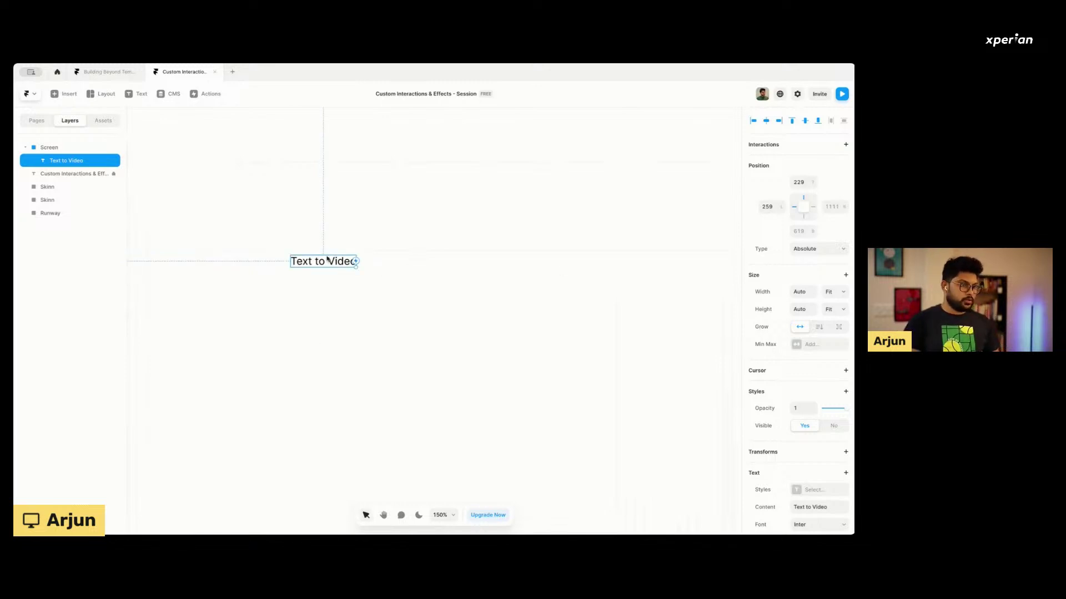
{"action": "scroll", "coordinate": [301, 256], "scroll_direction": "up", "scroll_amount": 10}
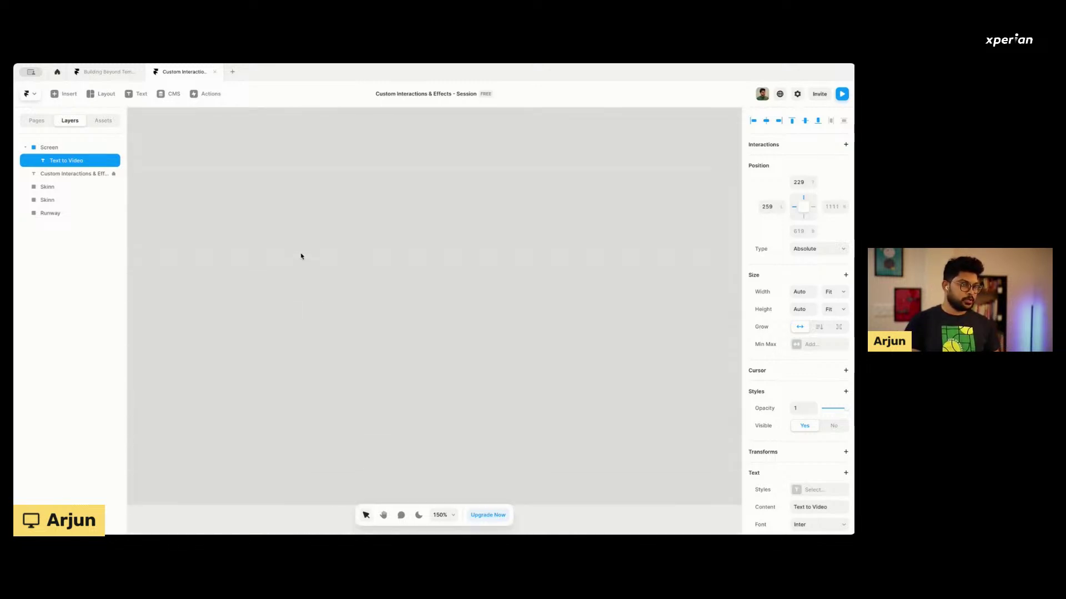
{"action": "scroll", "coordinate": [301, 256], "scroll_direction": "down", "scroll_amount": 5}
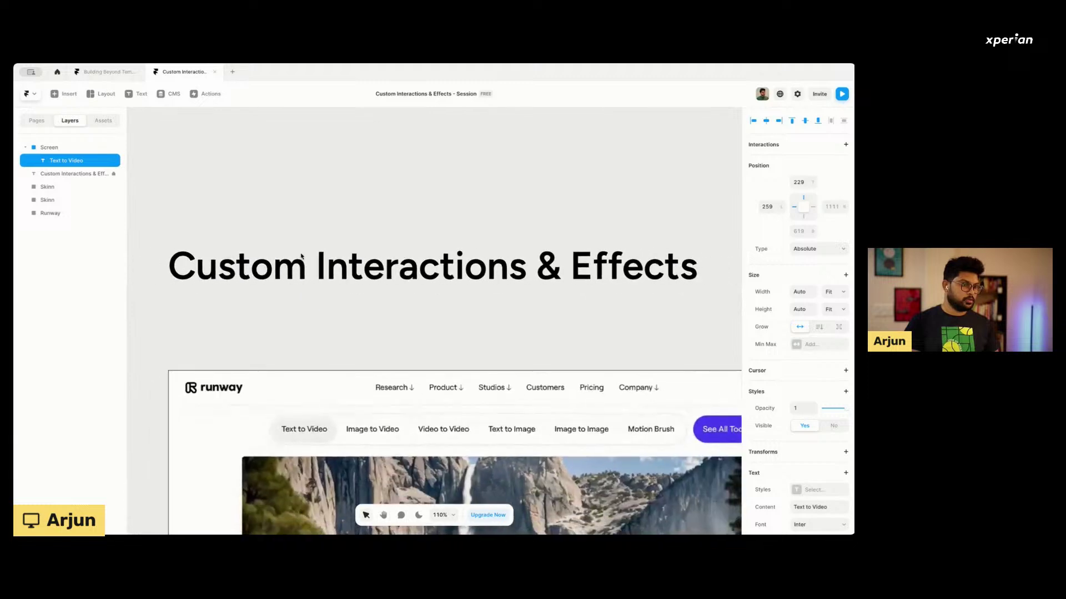
{"action": "scroll", "coordinate": [301, 256], "scroll_direction": "down", "scroll_amount": 5}
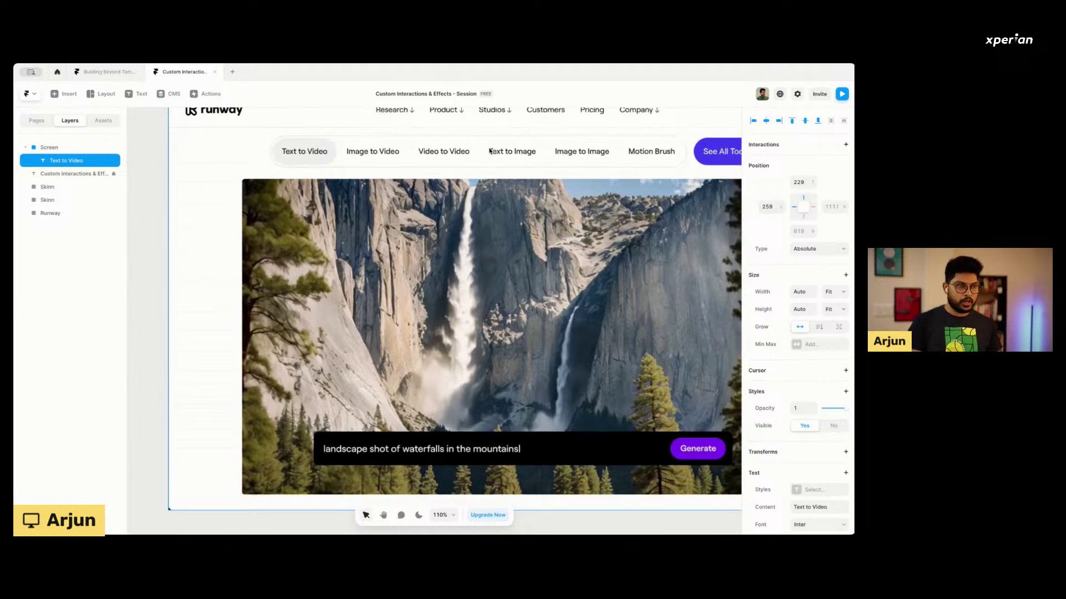
{"action": "scroll", "coordinate": [288, 199], "scroll_direction": "down", "scroll_amount": 3}
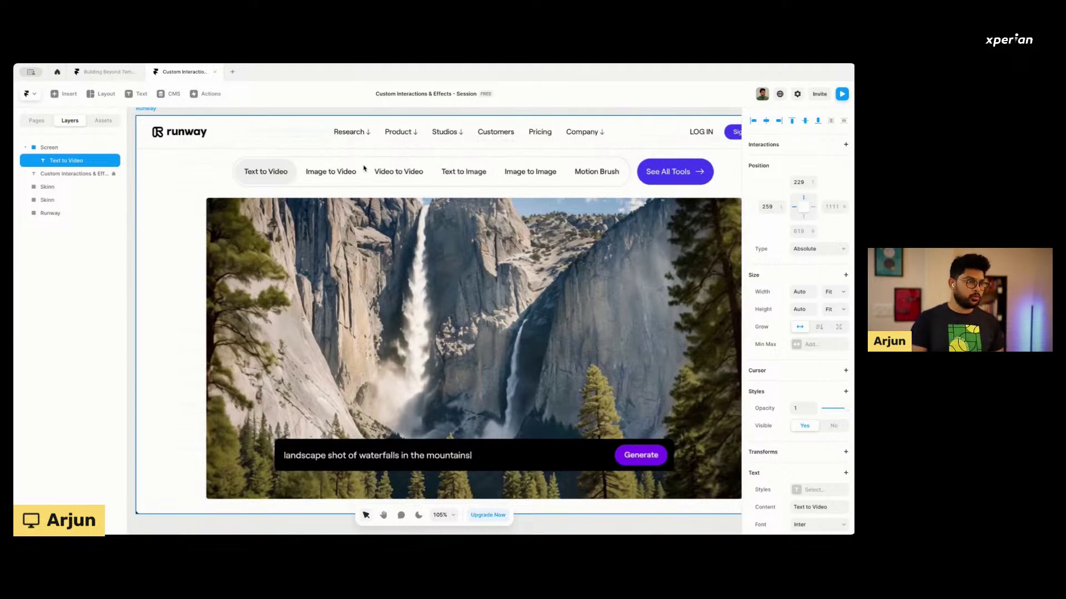
{"action": "scroll", "coordinate": [281, 230], "scroll_direction": "down", "scroll_amount": 10}
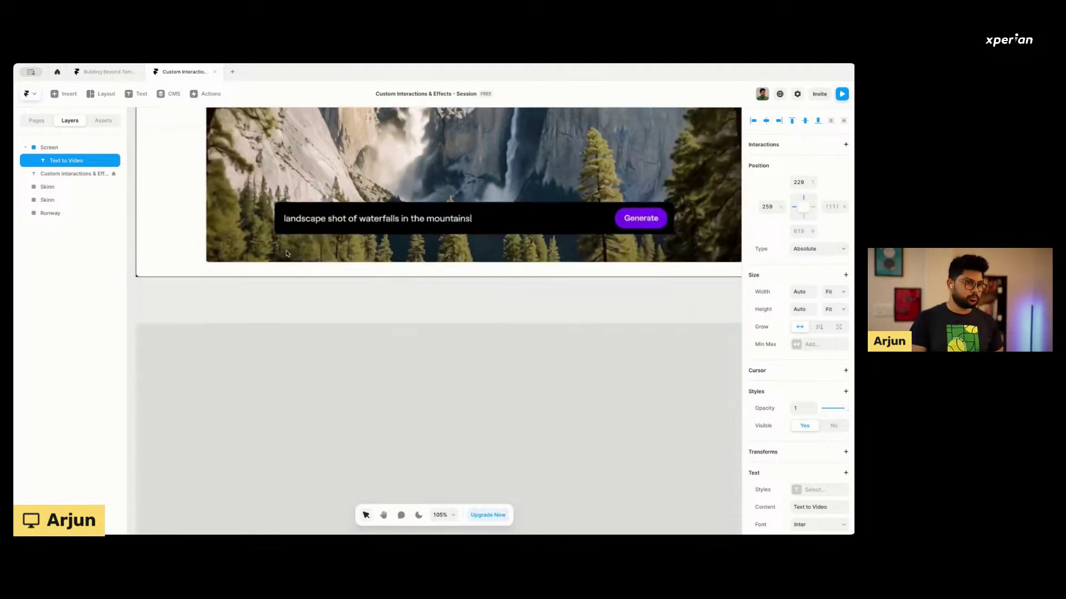
{"action": "scroll", "coordinate": [281, 402], "scroll_direction": "up", "scroll_amount": 3}
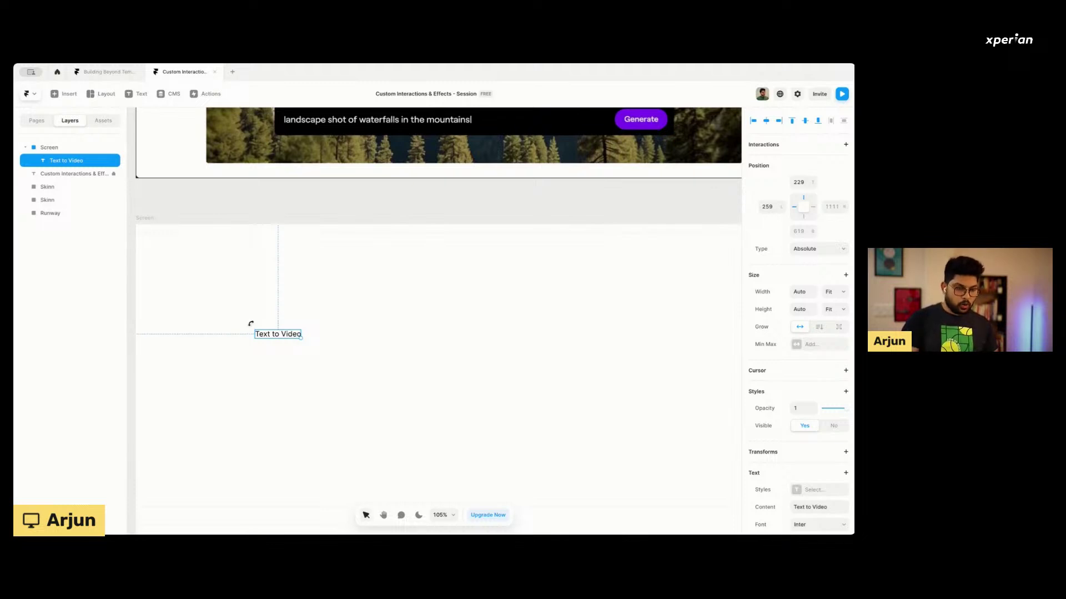
Draw a frame about 140 × 57 around the Text to Video label so that it encloses the text.
{"action": "key", "text": "f"}
{"action": "left_click_drag", "start_coordinate": [247, 321], "coordinate": [286, 342]}
{"action": "left_click_drag", "start_coordinate": [316, 349], "coordinate": [310, 347]}
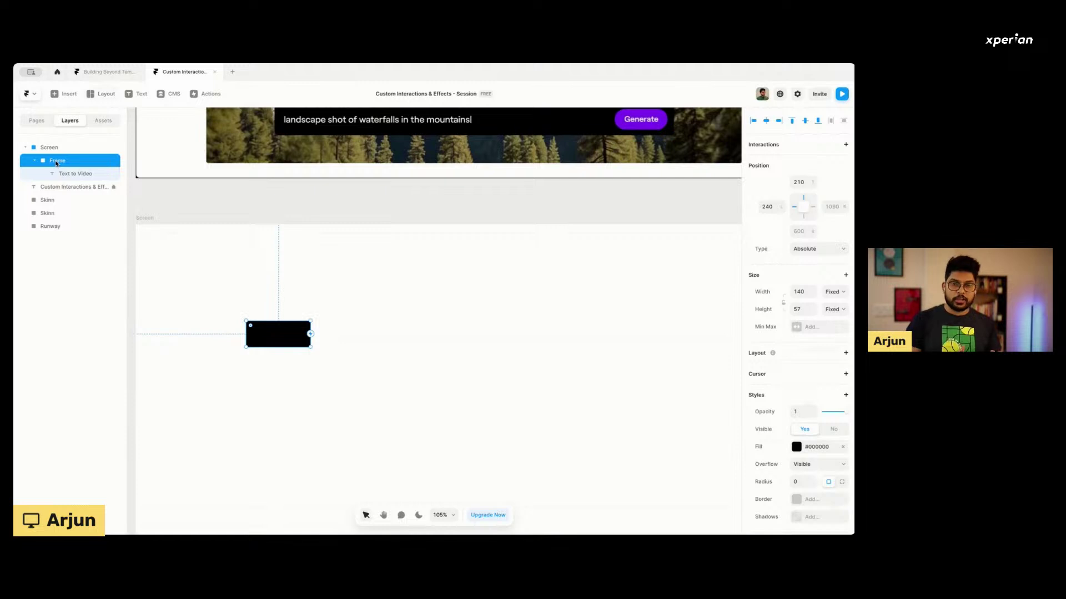
Check the text nested in the drawn frame and remove the frame while keeping the text.
{"action": "left_click", "coordinate": [32, 161]}
{"action": "left_click", "coordinate": [33, 162]}
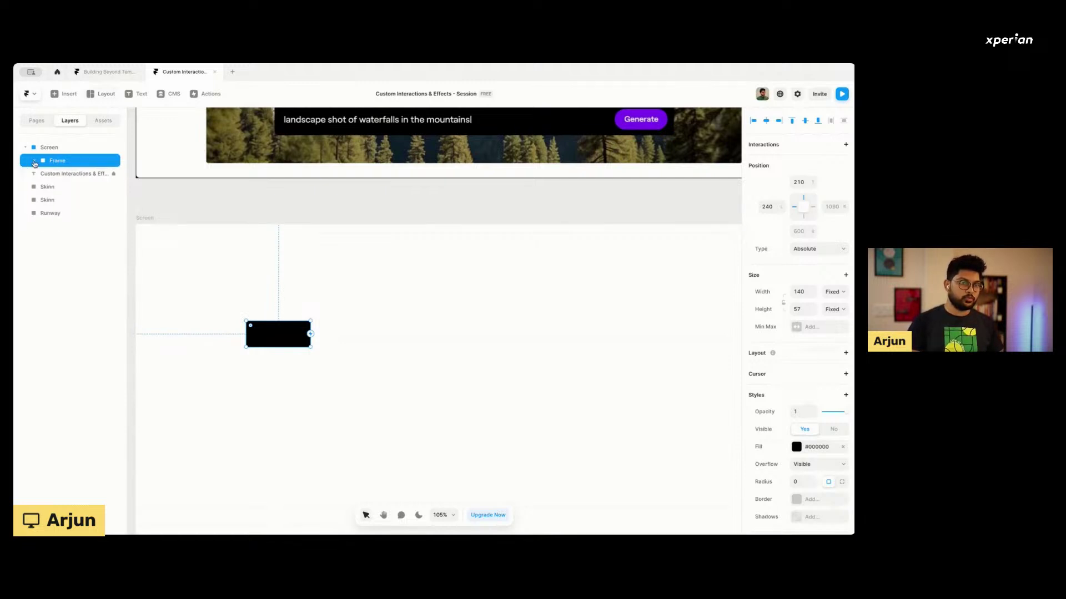
{"action": "left_click", "coordinate": [78, 174]}
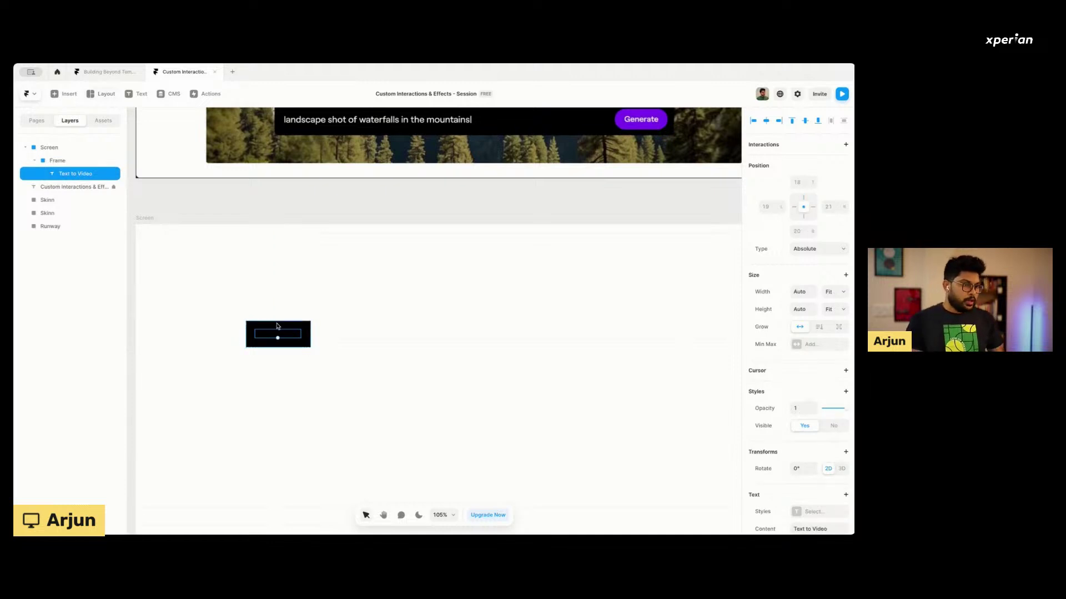
{"action": "key", "text": "ctrl+BackSpace"}
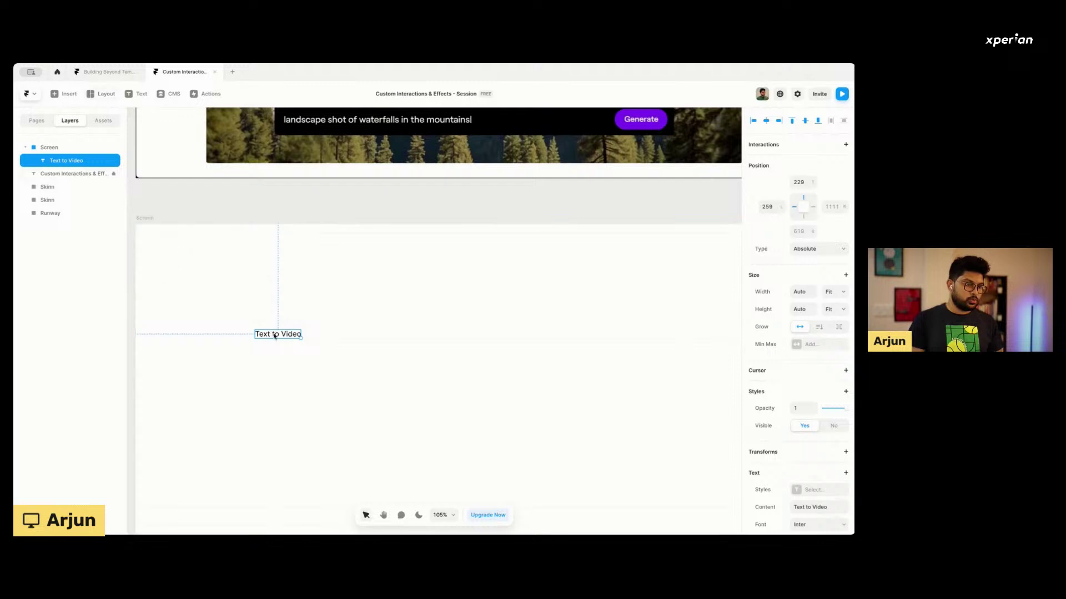
Wrap the Text to Video label in an automatically fitted frame with Add Frame.
{"action": "right_click", "coordinate": [276, 336]}
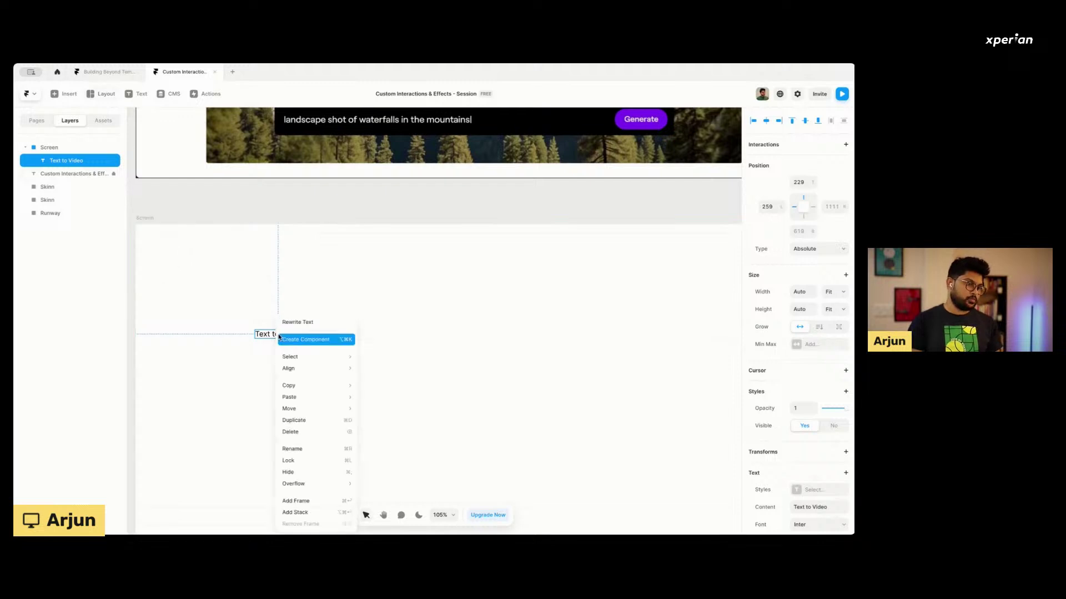
{"action": "left_click", "coordinate": [319, 502]}
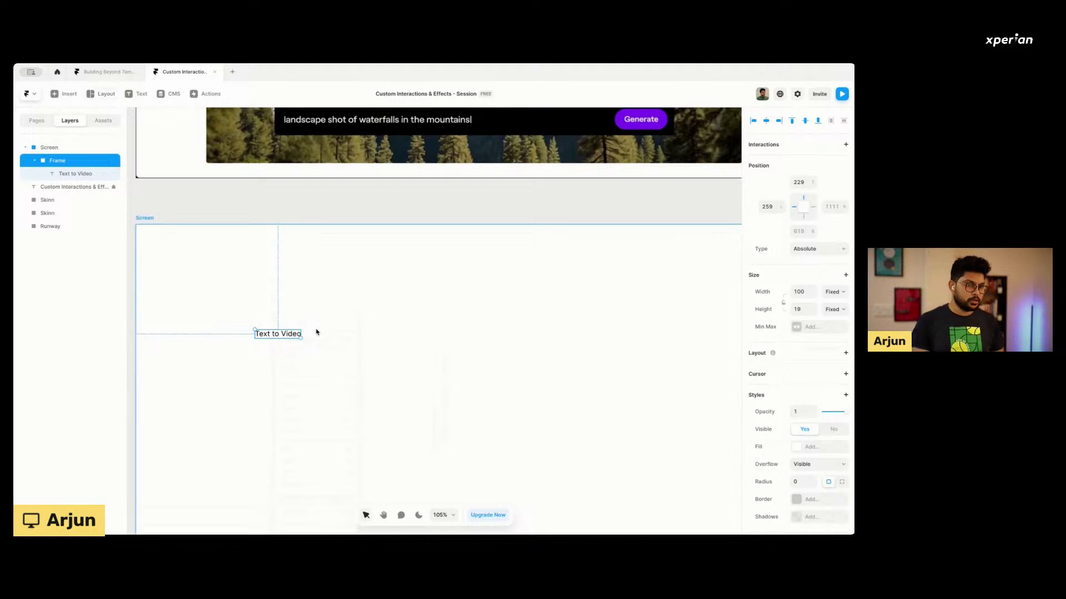
{"action": "key", "text": "ctrl+z"}
{"action": "key", "text": "ctrl+shift+z"}
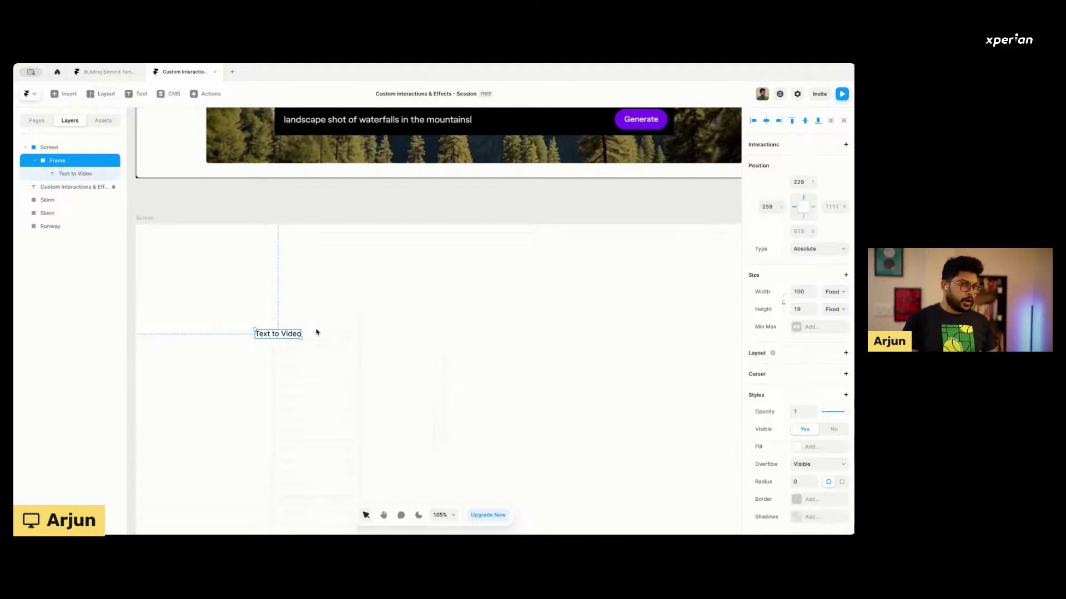
Turn the frame around the Text to Video label into a stack with both width and height set to Fit.
{"action": "scroll", "coordinate": [771, 356], "scroll_direction": "down", "scroll_amount": 3}
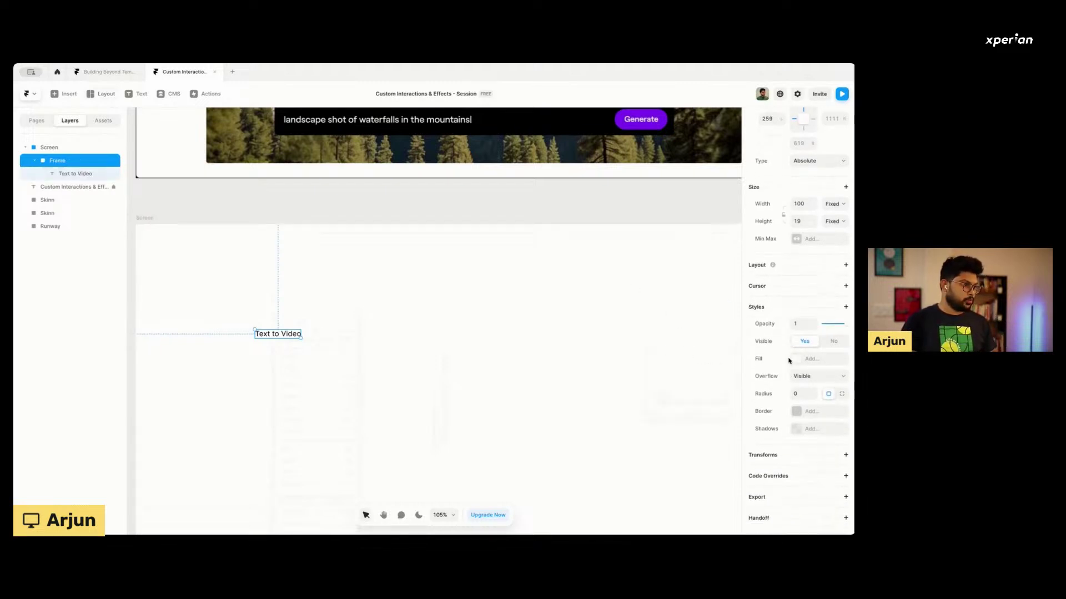
{"action": "scroll", "coordinate": [820, 246], "scroll_direction": "up", "scroll_amount": 1}
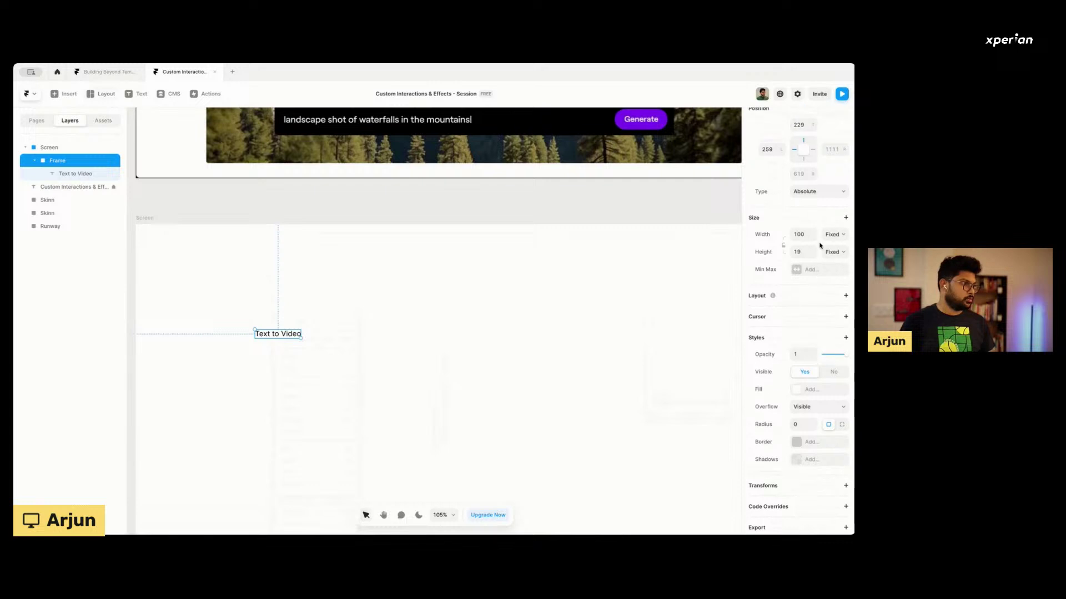
{"action": "left_click", "coordinate": [832, 234]}
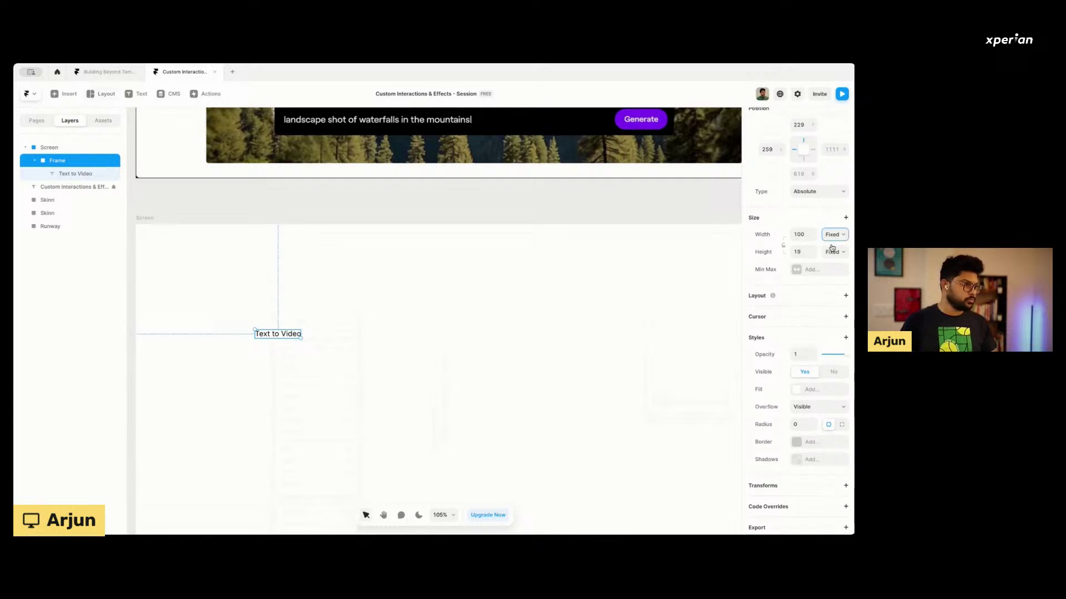
{"action": "left_click", "coordinate": [845, 296]}
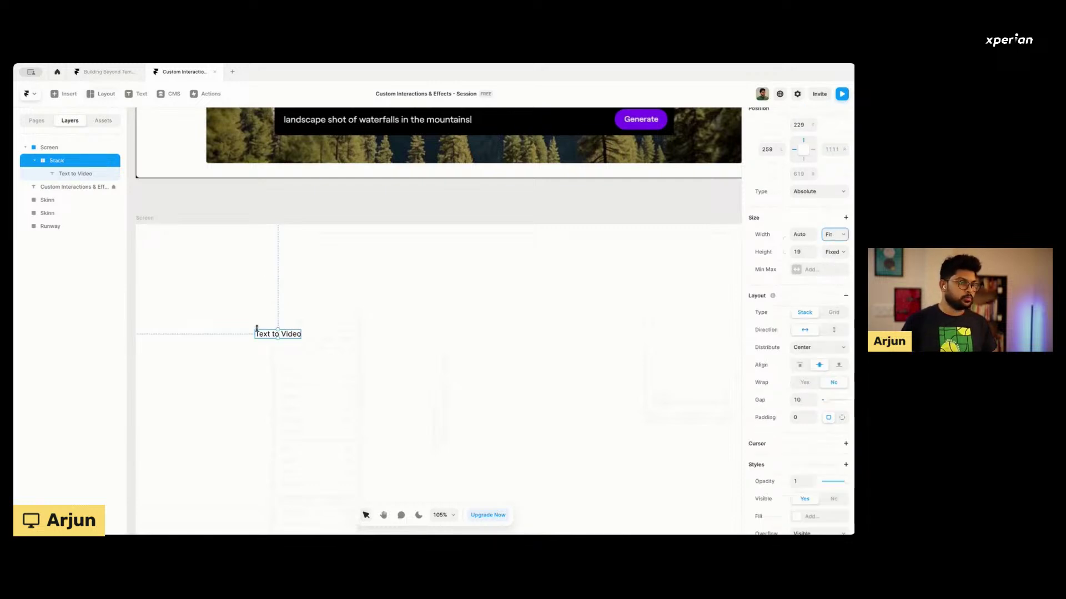
{"action": "left_click", "coordinate": [834, 252]}
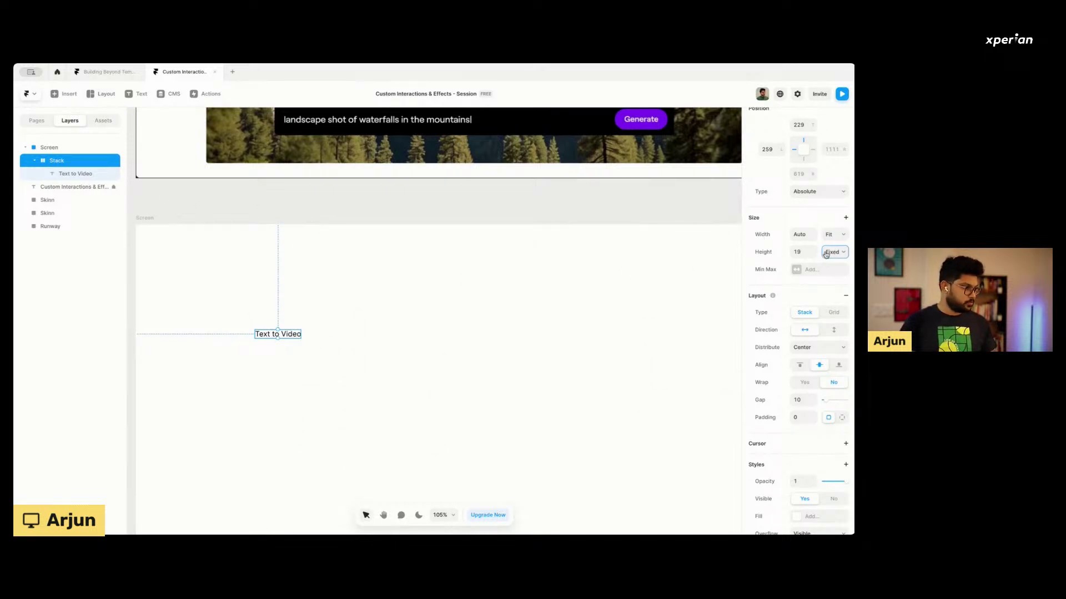
{"action": "left_click", "coordinate": [830, 284]}
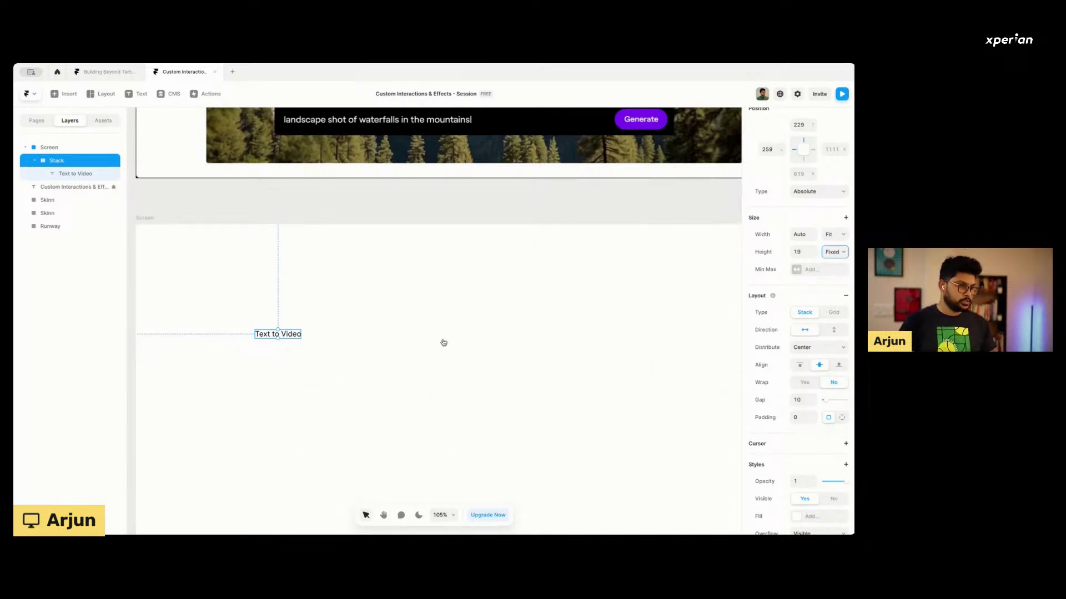
Examine the Text to Video label inside its stack, along with the stack's padding and width sizing options.
{"action": "scroll", "coordinate": [260, 335], "scroll_direction": "up", "scroll_amount": 3}
{"action": "left_click", "coordinate": [284, 336]}
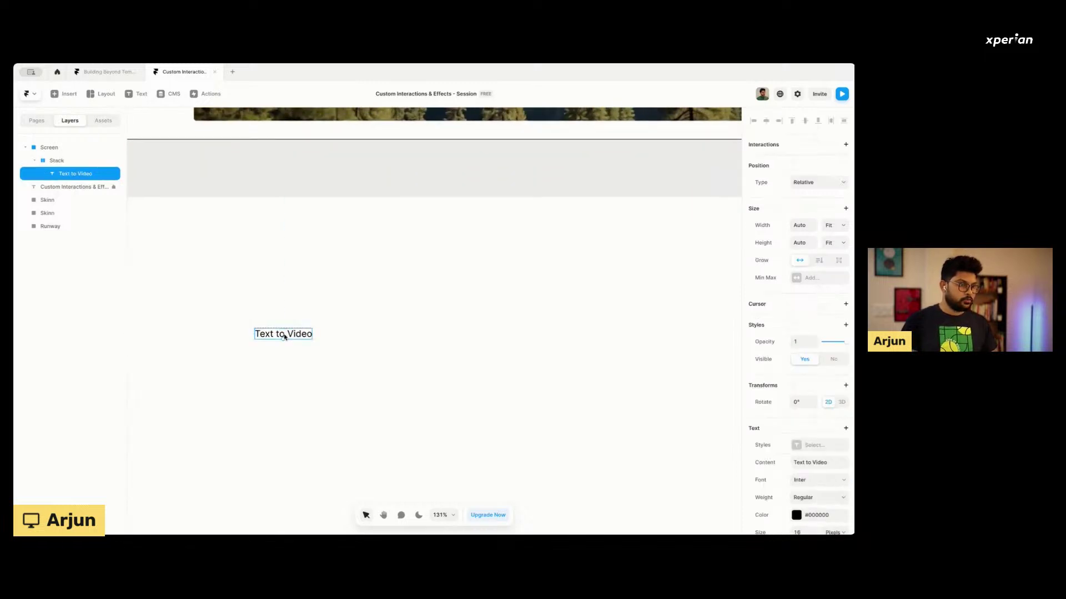
{"action": "double_click", "coordinate": [285, 336]}
{"action": "key", "text": "ctrl+a"}
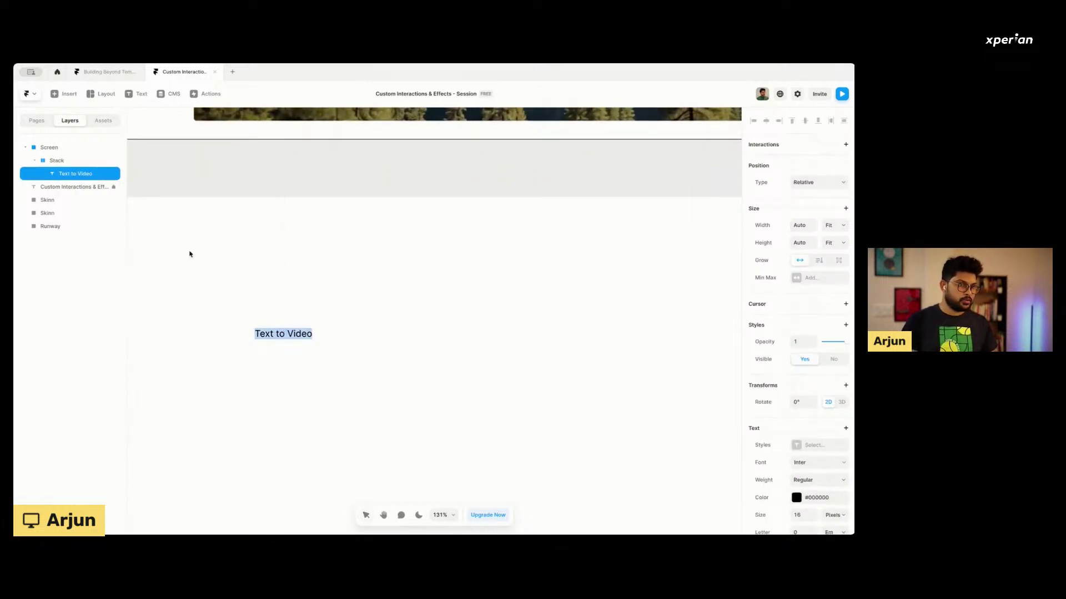
{"action": "left_click", "coordinate": [57, 161]}
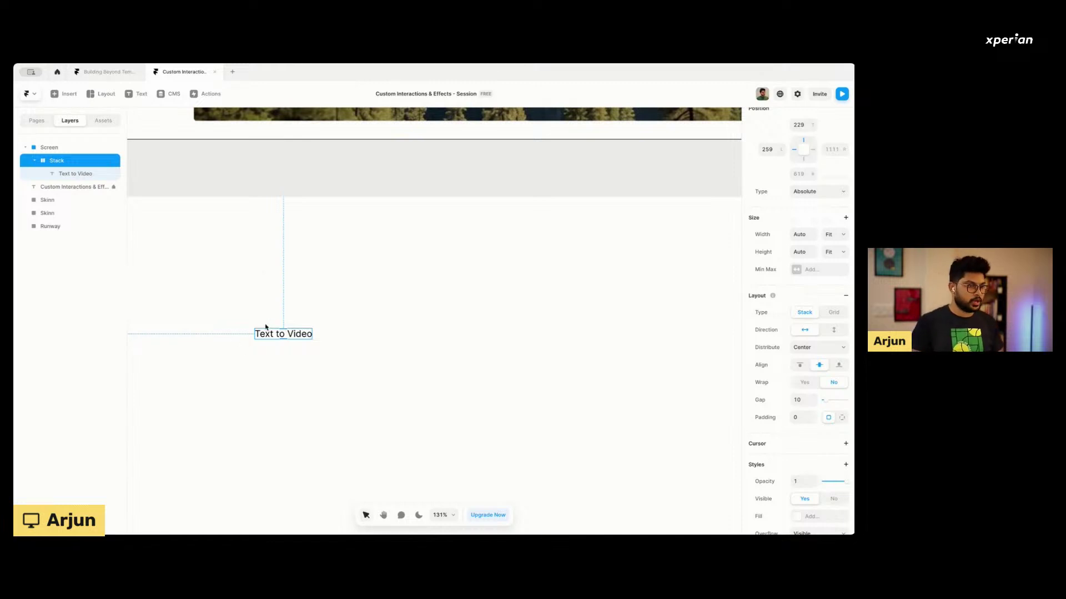
{"action": "scroll", "coordinate": [265, 355], "scroll_direction": "up", "scroll_amount": 5}
{"action": "scroll", "coordinate": [381, 340], "scroll_direction": "left", "scroll_amount": 3}
{"action": "scroll", "coordinate": [388, 362], "scroll_direction": "up", "scroll_amount": 3}
{"action": "scroll", "coordinate": [338, 333], "scroll_direction": "up", "scroll_amount": 4}
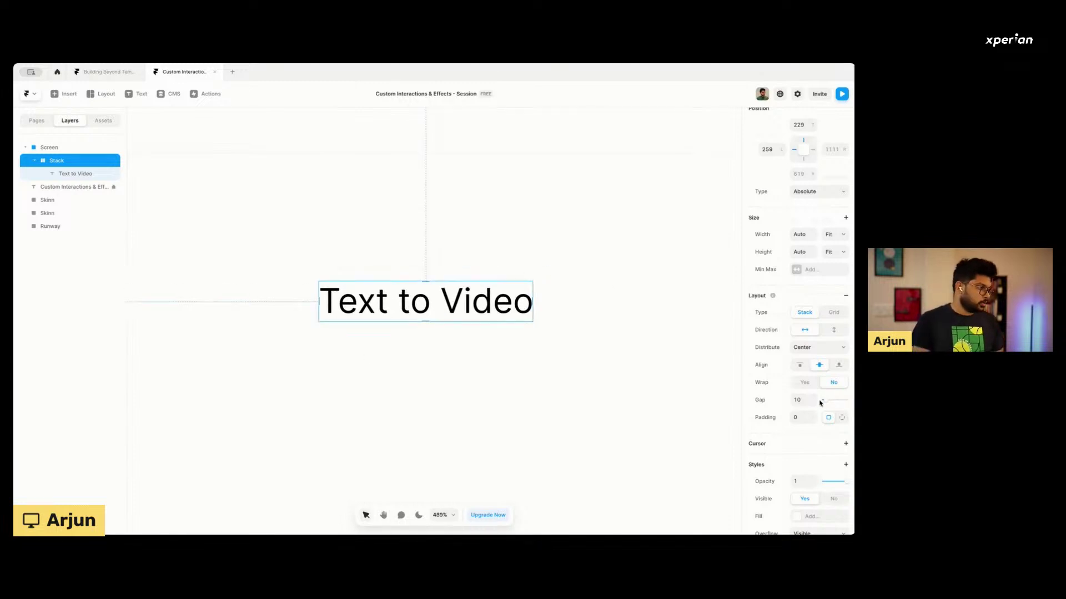
{"action": "left_click", "coordinate": [795, 416]}
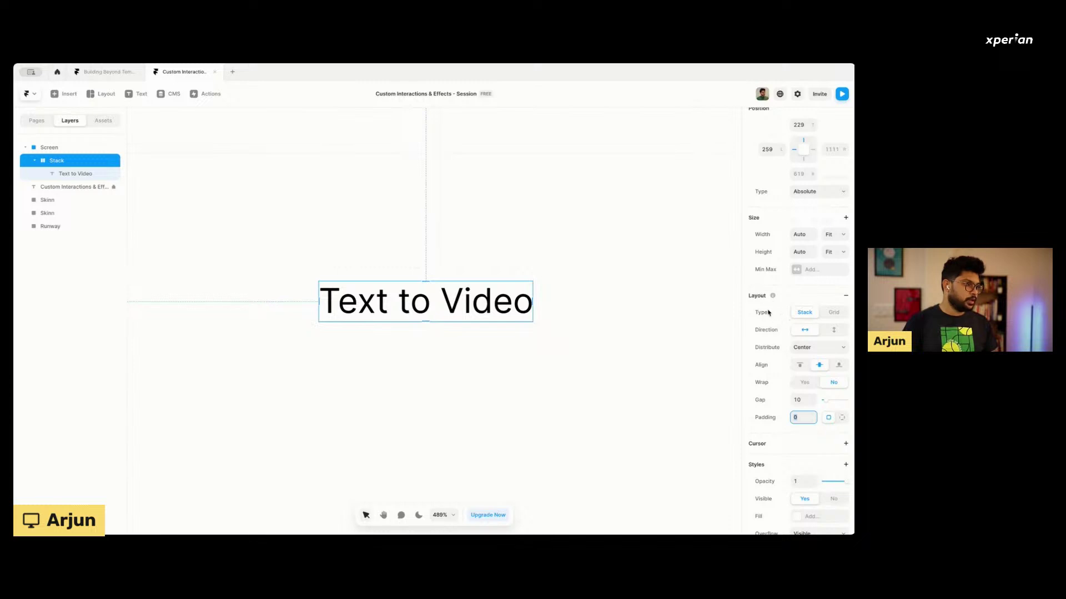
{"action": "left_click", "coordinate": [829, 236]}
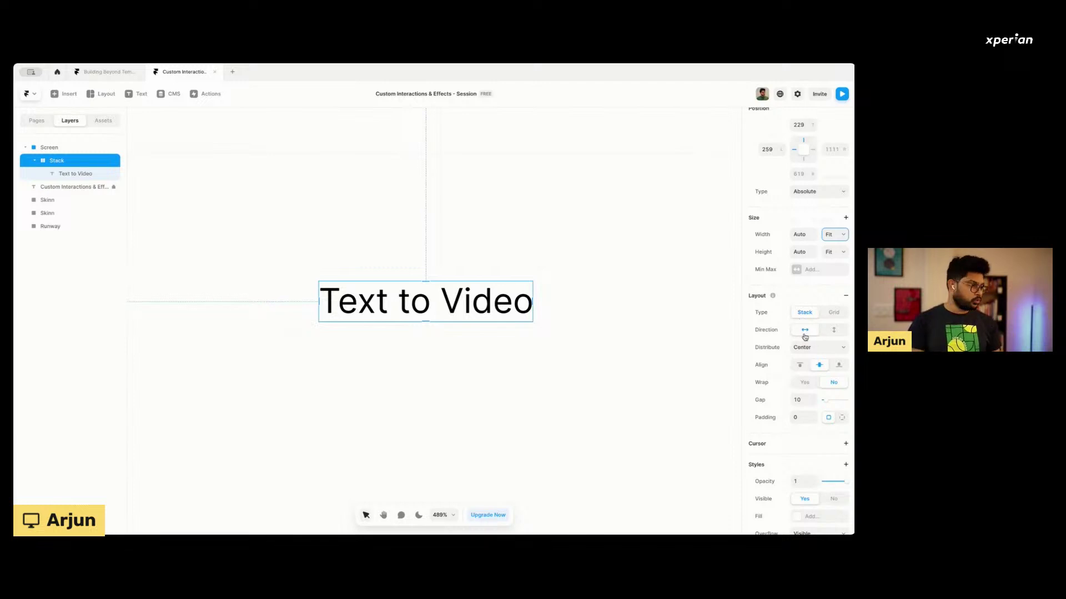
Set the stack's direction to vertical and duplicate the Text to Video label inside it.
{"action": "left_click", "coordinate": [833, 331]}
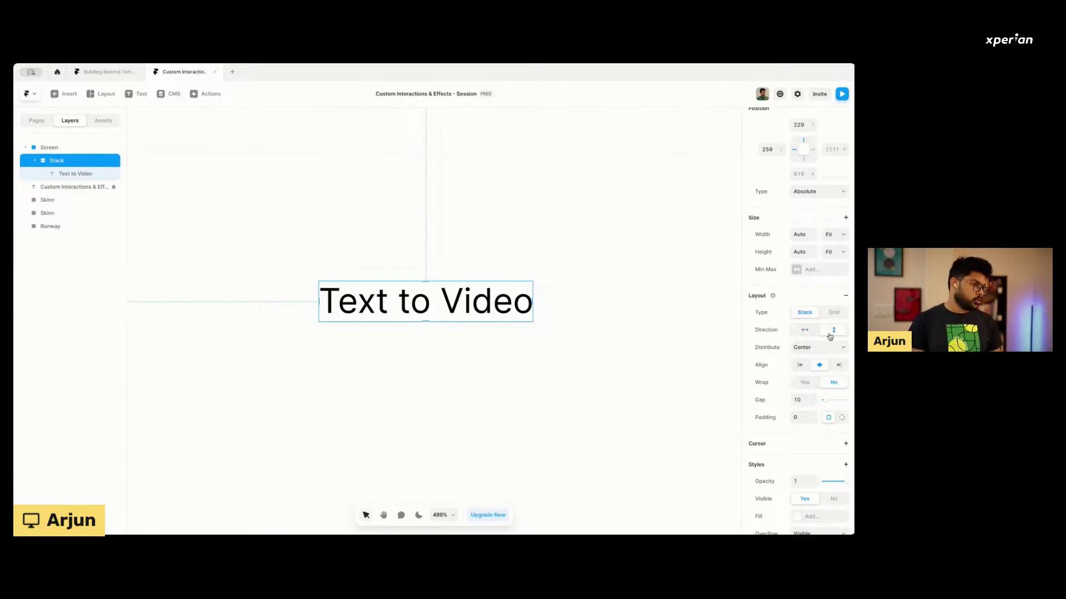
{"action": "left_click", "coordinate": [391, 321]}
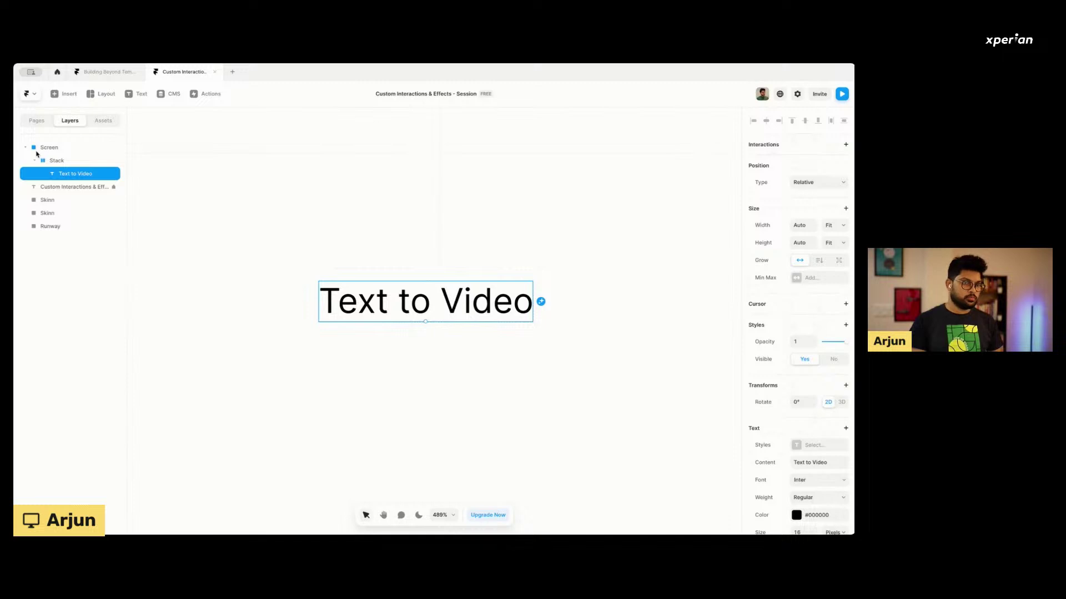
{"action": "left_click", "coordinate": [66, 161]}
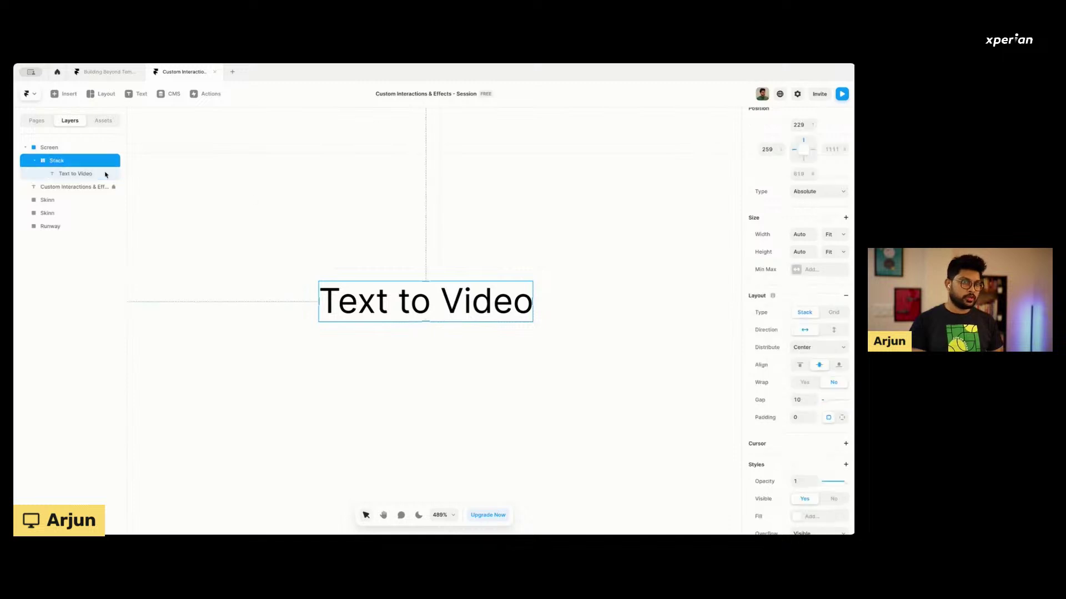
{"action": "left_click", "coordinate": [355, 300]}
{"action": "key", "text": "ctrl+d"}
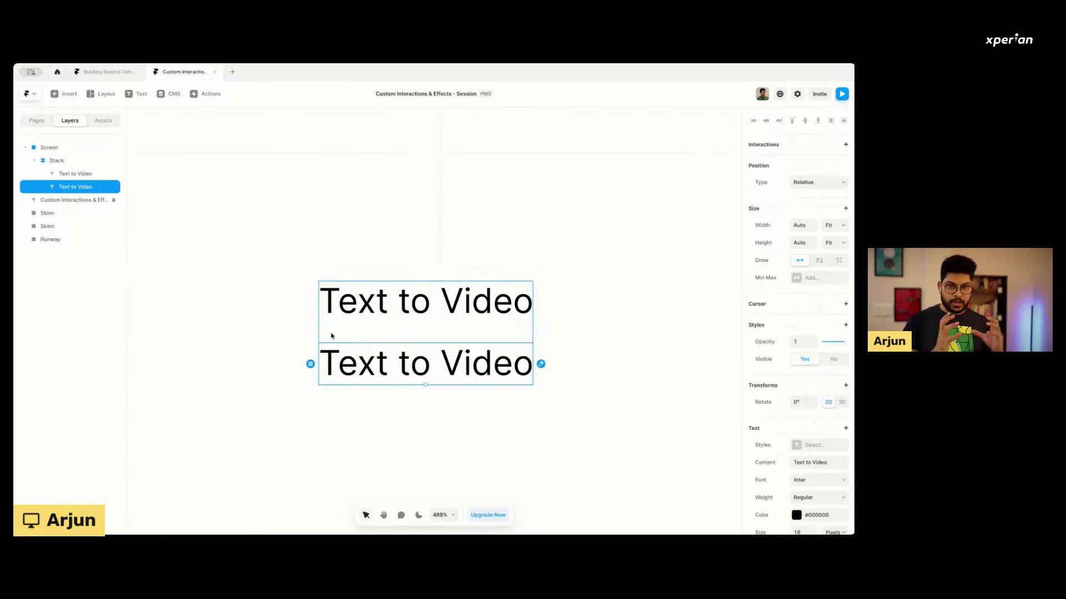
{"action": "left_click", "coordinate": [54, 161]}
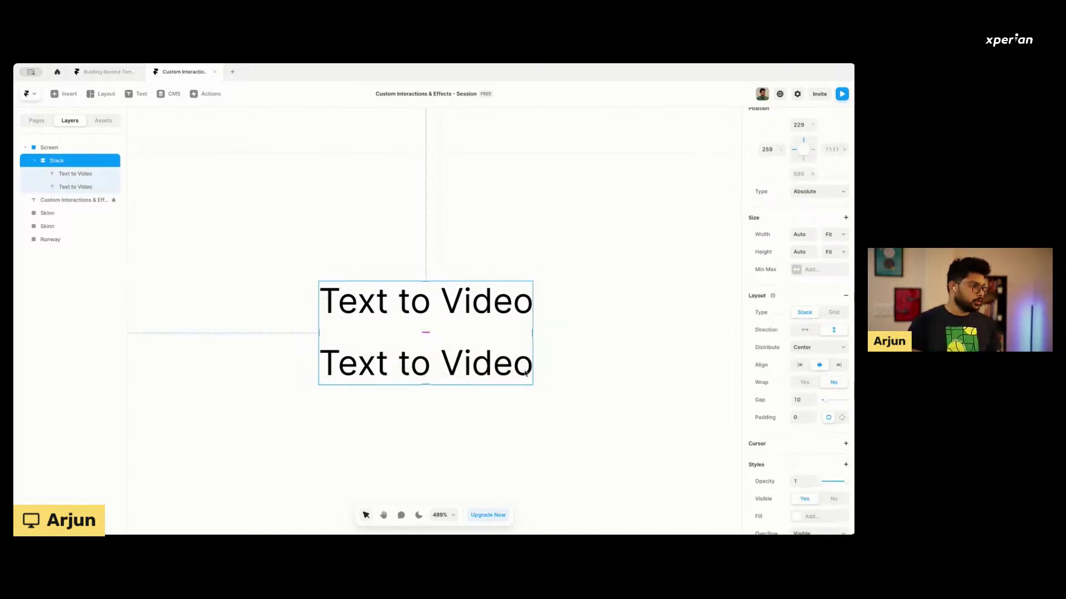
Add two more copies of the Text to Video label, and delete all the duplicates so one label remains.
{"action": "left_click", "coordinate": [461, 363]}
{"action": "key", "text": "ctrl+d"}
{"action": "key", "text": "ctrl+d"}
{"action": "key", "text": "Delete"}
{"action": "key", "text": "Delete"}
{"action": "key", "text": "Delete"}
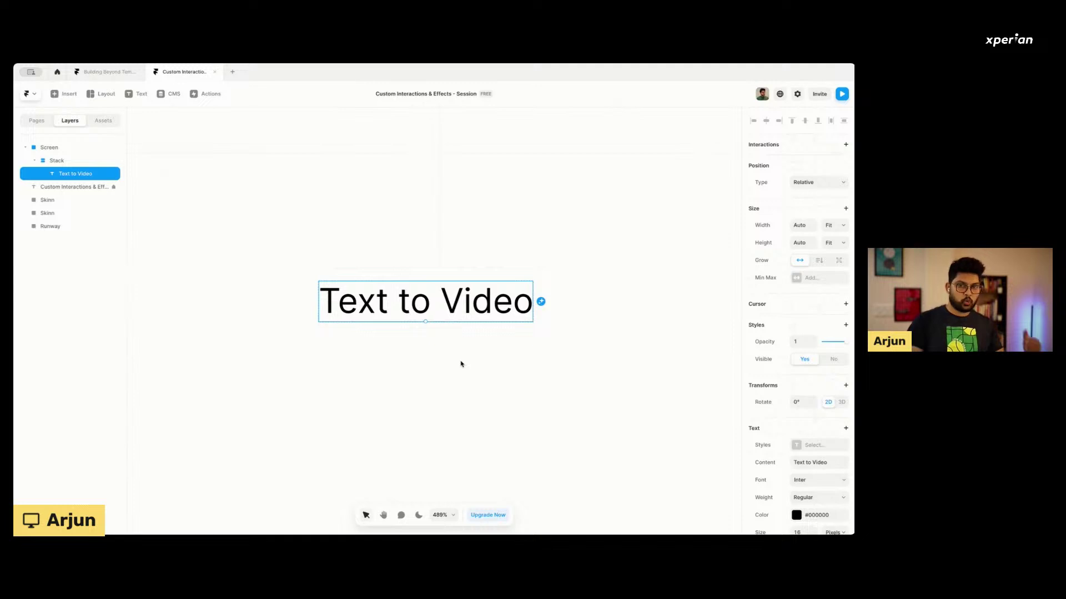
Set the stack's direction to horizontal and its gap to 0.
{"action": "left_click", "coordinate": [56, 161]}
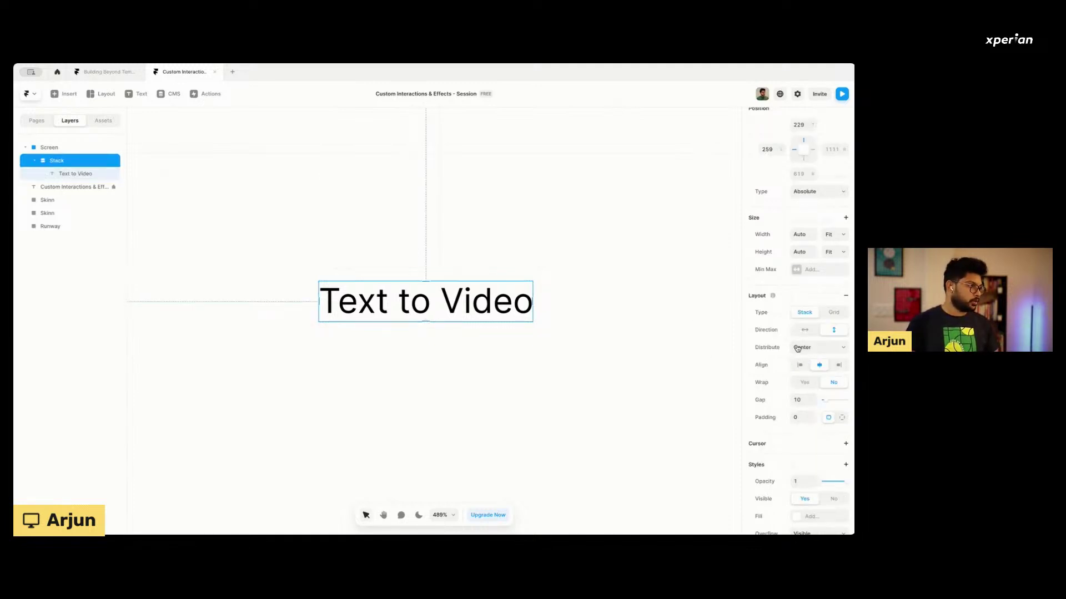
{"action": "left_click", "coordinate": [805, 330]}
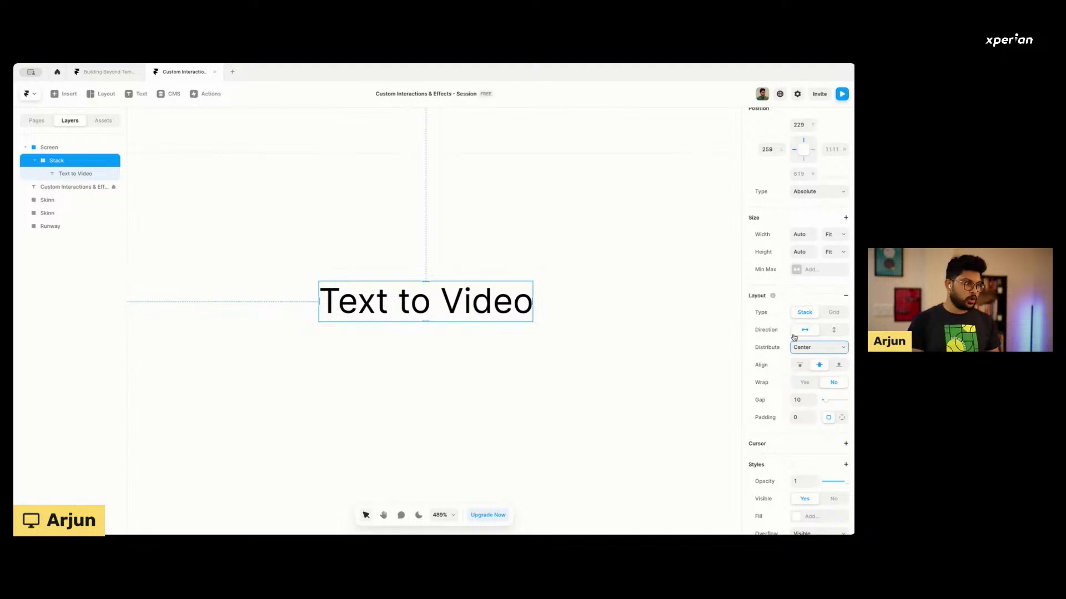
{"action": "left_click", "coordinate": [808, 364]}
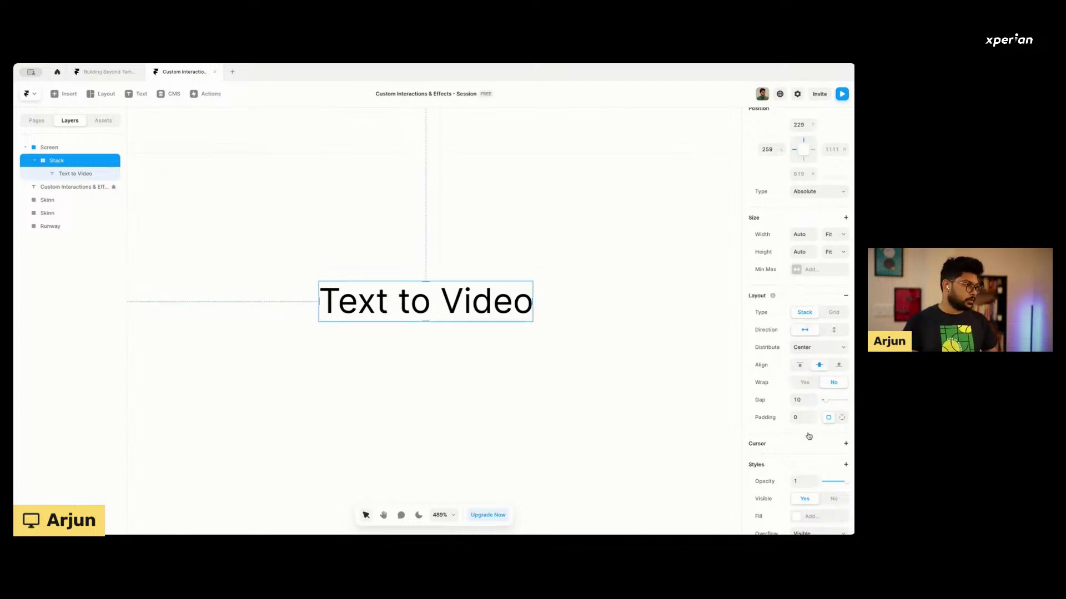
{"action": "left_click", "coordinate": [800, 399]}
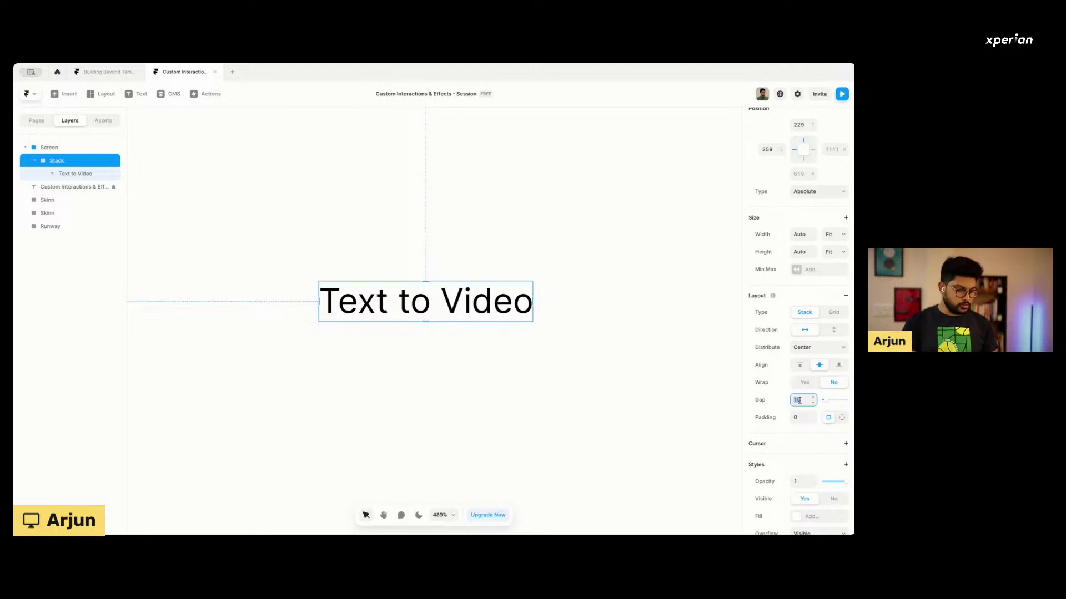
{"action": "type", "text": "0"}
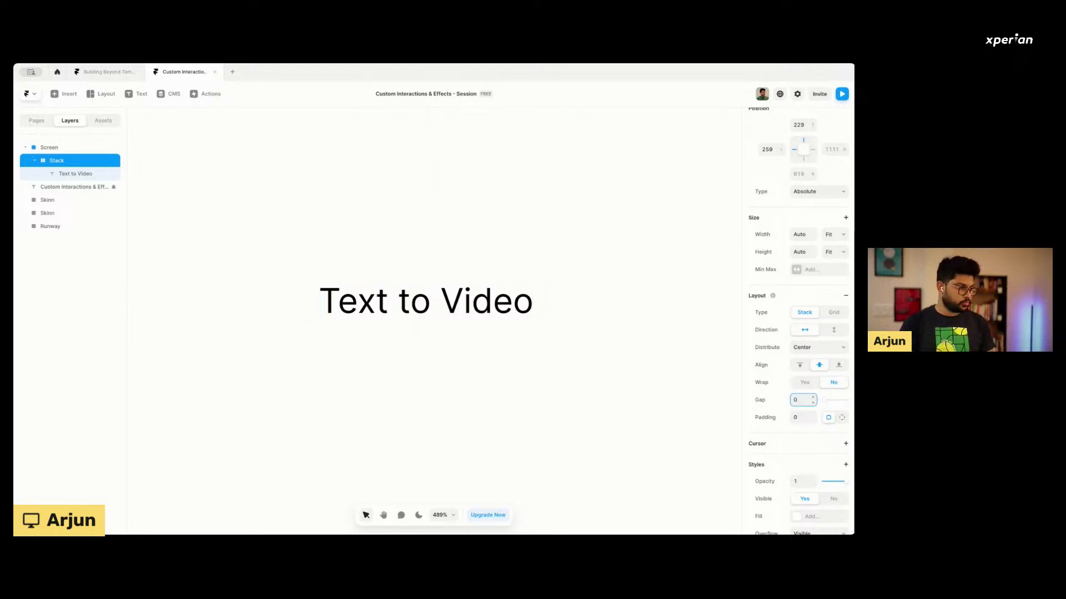
{"action": "key", "text": "Return"}
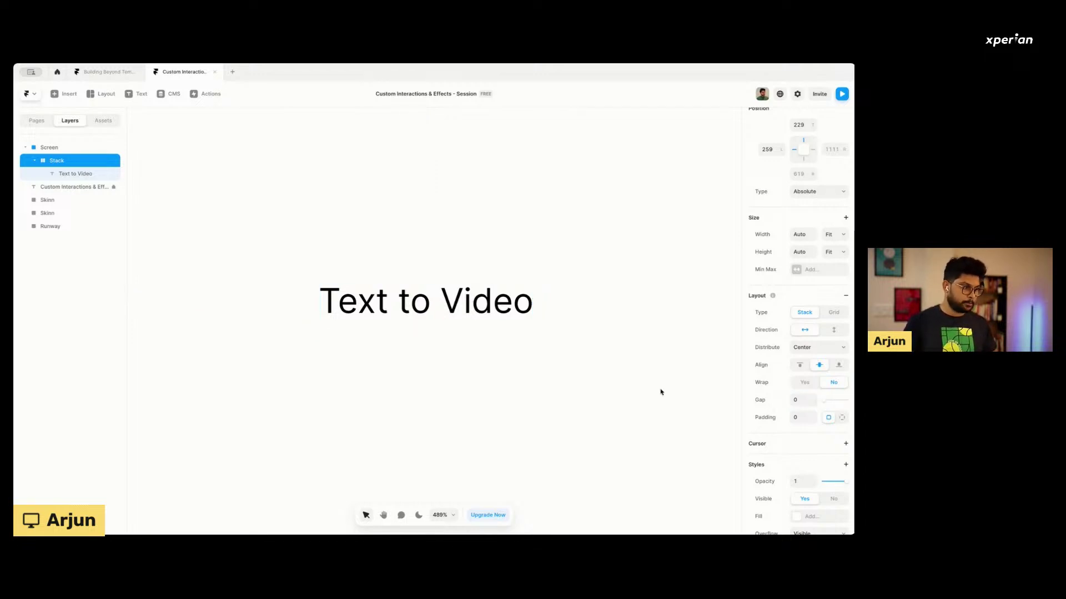
Duplicate the Text to Video label in the horizontal stack and widen the gap between the two labels to 13.
{"action": "left_click", "coordinate": [431, 305]}
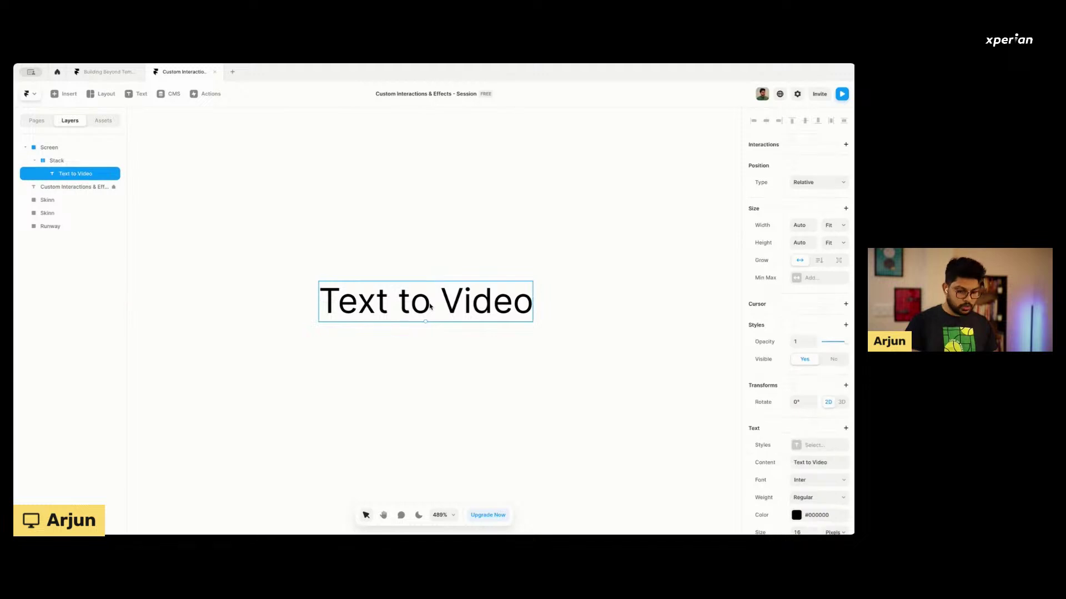
{"action": "key", "text": "ctrl+d"}
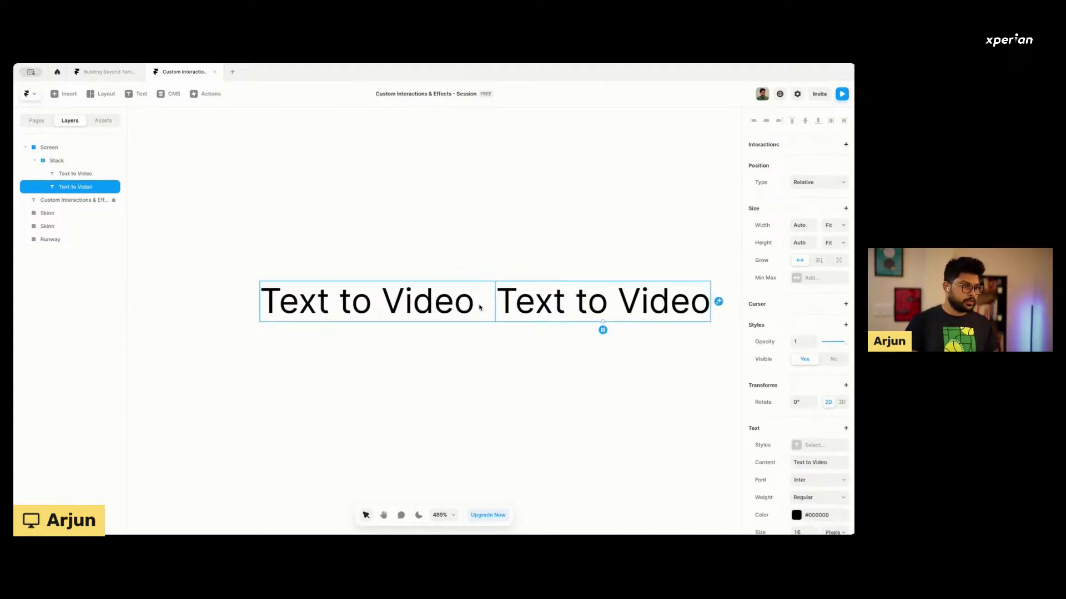
{"action": "left_click", "coordinate": [481, 305]}
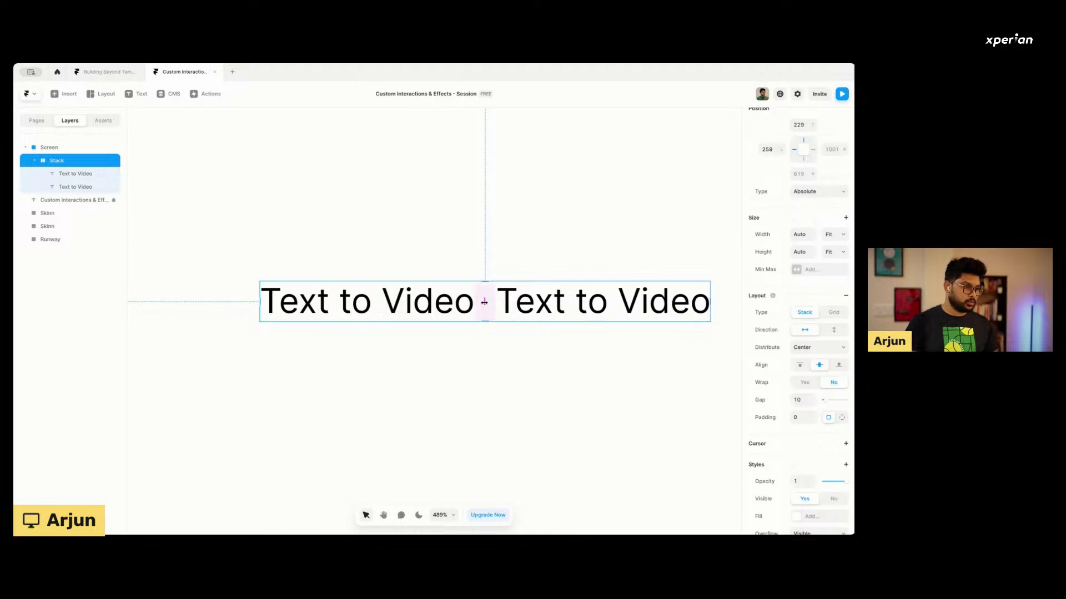
{"action": "mouse_move", "coordinate": [484, 302]}
{"action": "left_mouse_down"}
{"action": "mouse_move", "coordinate": [513, 302]}
{"action": "mouse_move", "coordinate": [498, 307]}
{"action": "left_mouse_up"}
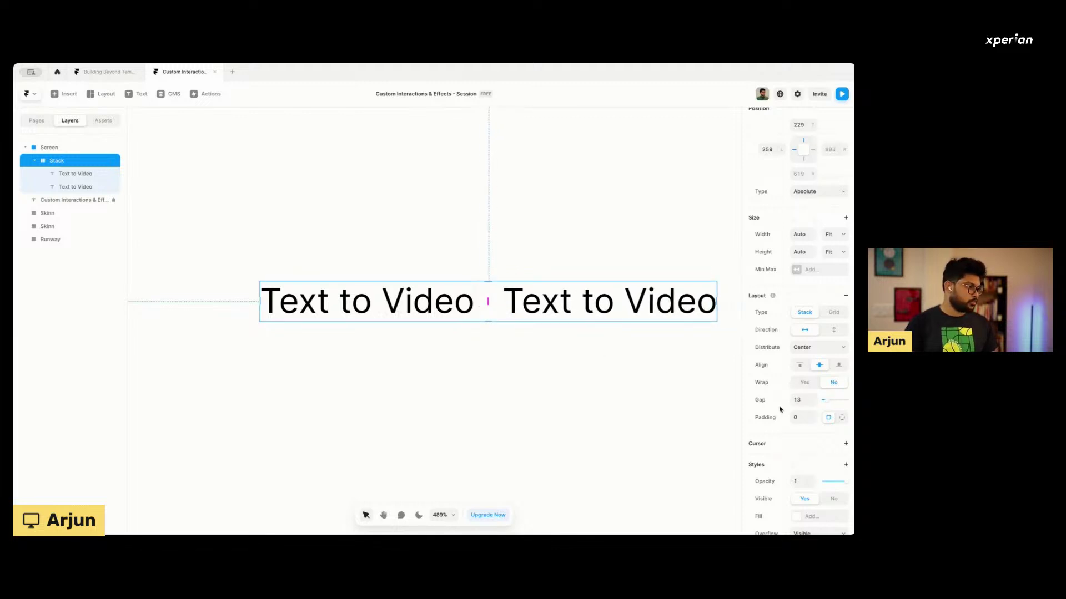
Delete the duplicated Text to Video label from the stack.
{"action": "left_click", "coordinate": [509, 312]}
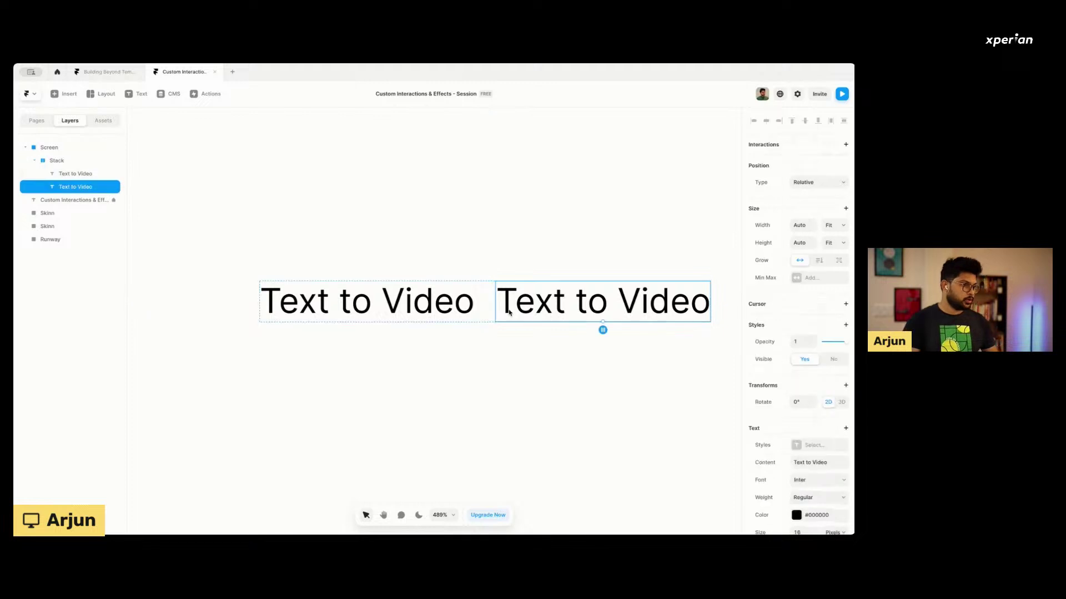
{"action": "key", "text": "Delete"}
{"action": "left_click", "coordinate": [367, 300]}
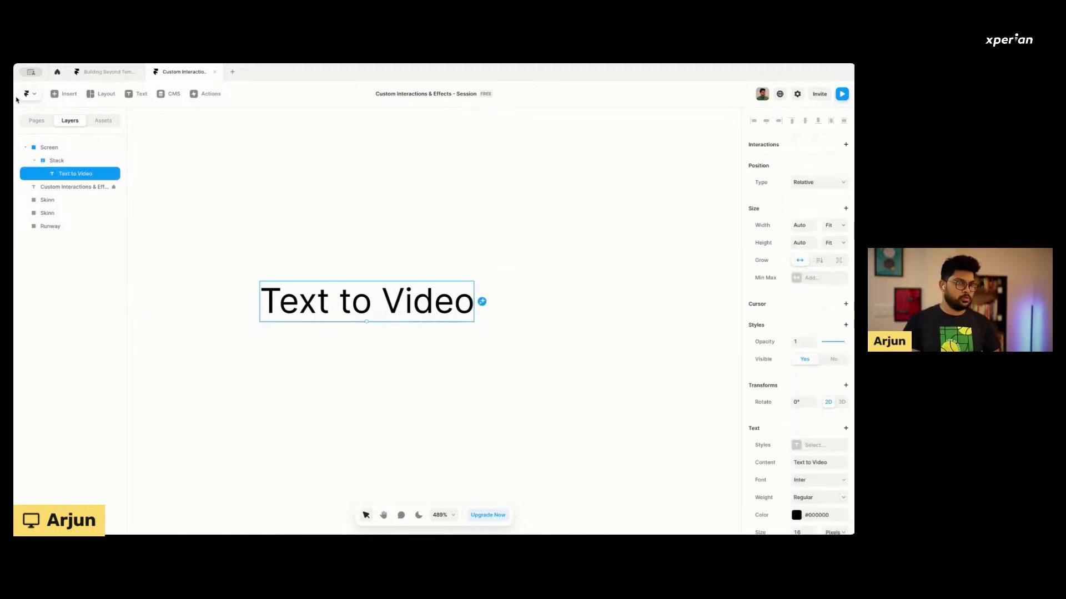
Set the stack's gap to 0 and its padding to 20.
{"action": "left_click", "coordinate": [73, 162]}
{"action": "left_click", "coordinate": [794, 400]}
{"action": "type", "text": "0"}
{"action": "key", "text": "Tab"}
{"action": "scroll", "coordinate": [399, 319], "scroll_direction": "left", "scroll_amount": 1}
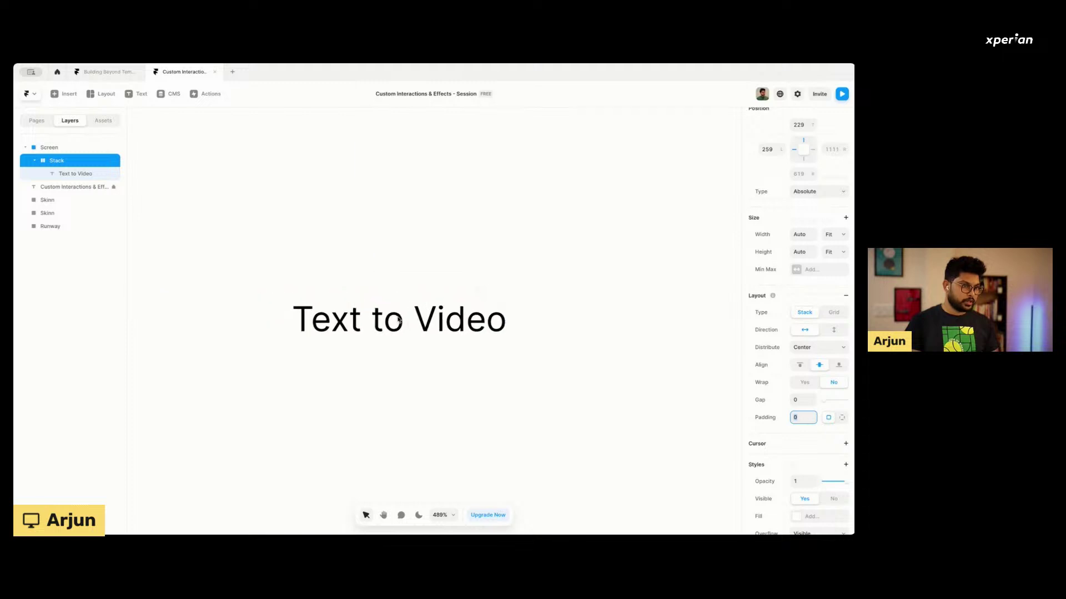
{"action": "scroll", "coordinate": [407, 352], "scroll_direction": "up", "scroll_amount": 3}
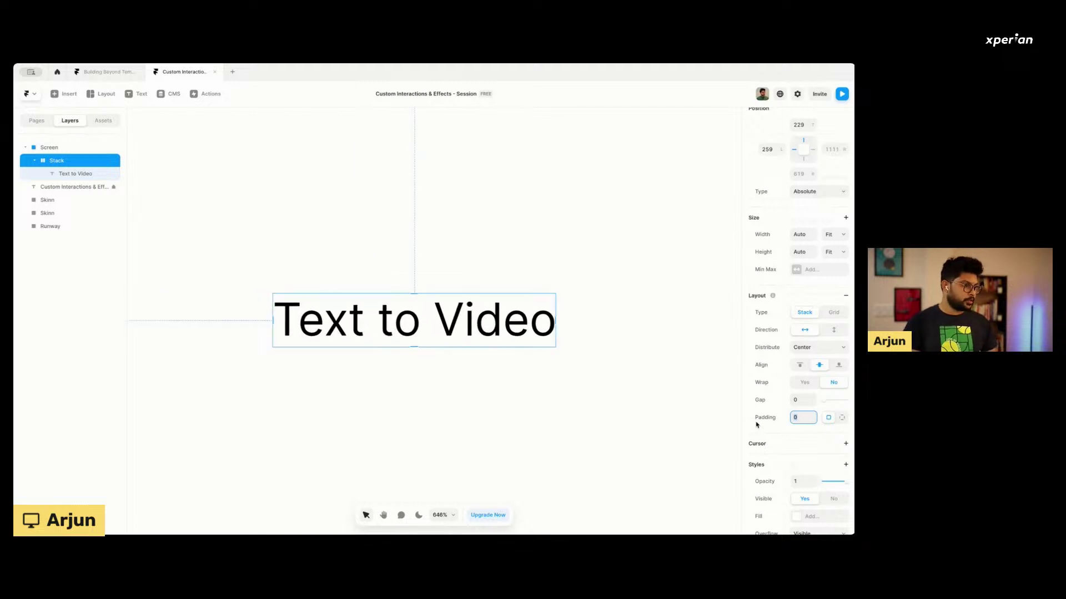
{"action": "scroll", "coordinate": [350, 340], "scroll_direction": "up", "scroll_amount": 1}
{"action": "scroll", "coordinate": [357, 355], "scroll_direction": "down", "scroll_amount": 1}
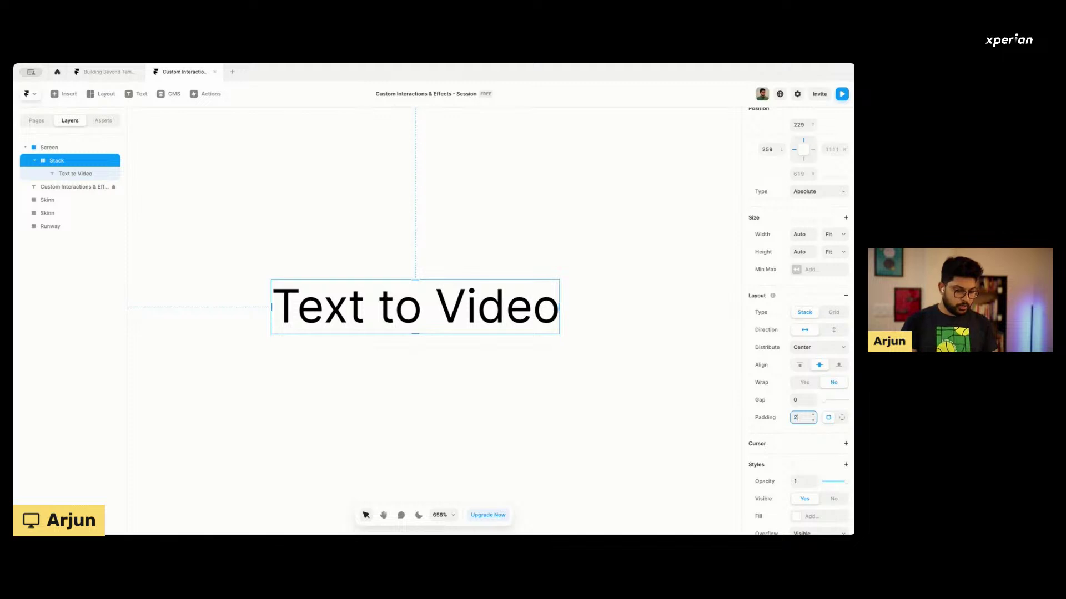
{"action": "type", "text": "20"}
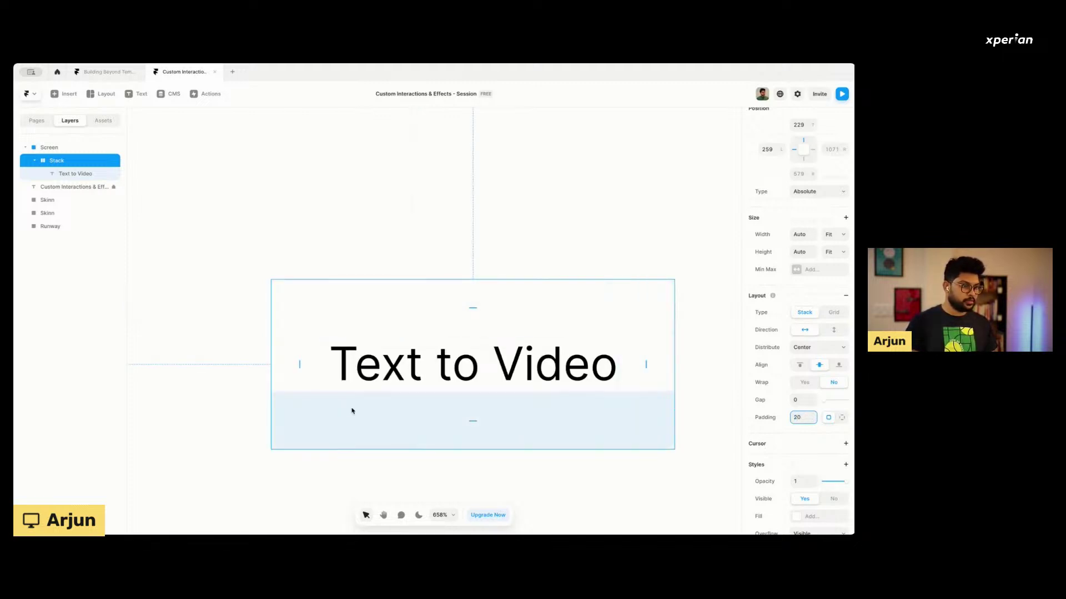
Add a fill to the stack around the Text to Video label and set its color to #F1F1F3.
{"action": "scroll", "coordinate": [264, 269], "scroll_direction": "down", "scroll_amount": 5}
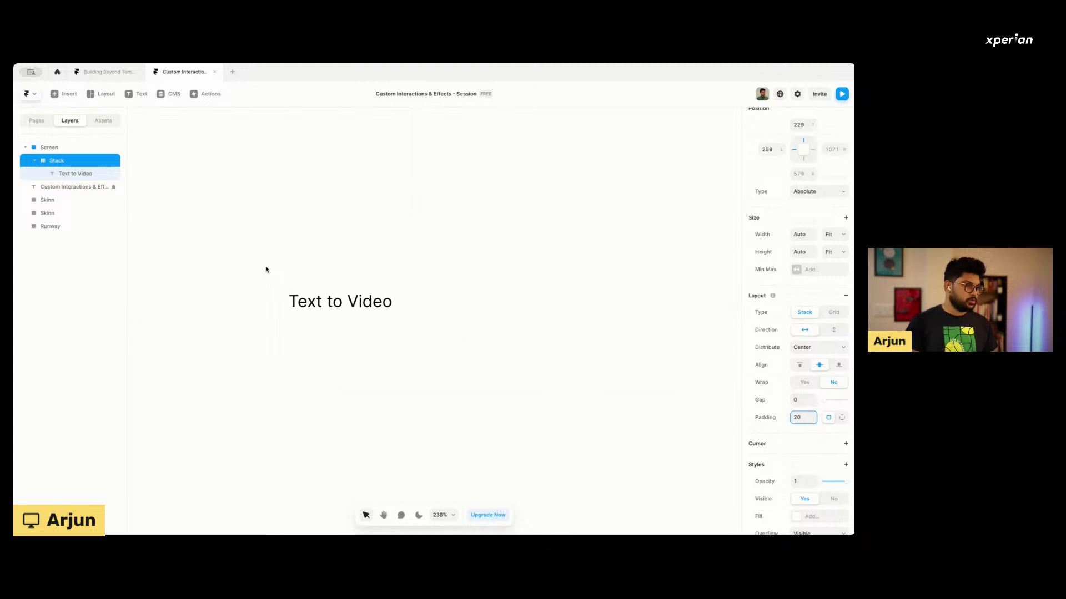
{"action": "scroll", "coordinate": [390, 291], "scroll_direction": "up", "scroll_amount": 2}
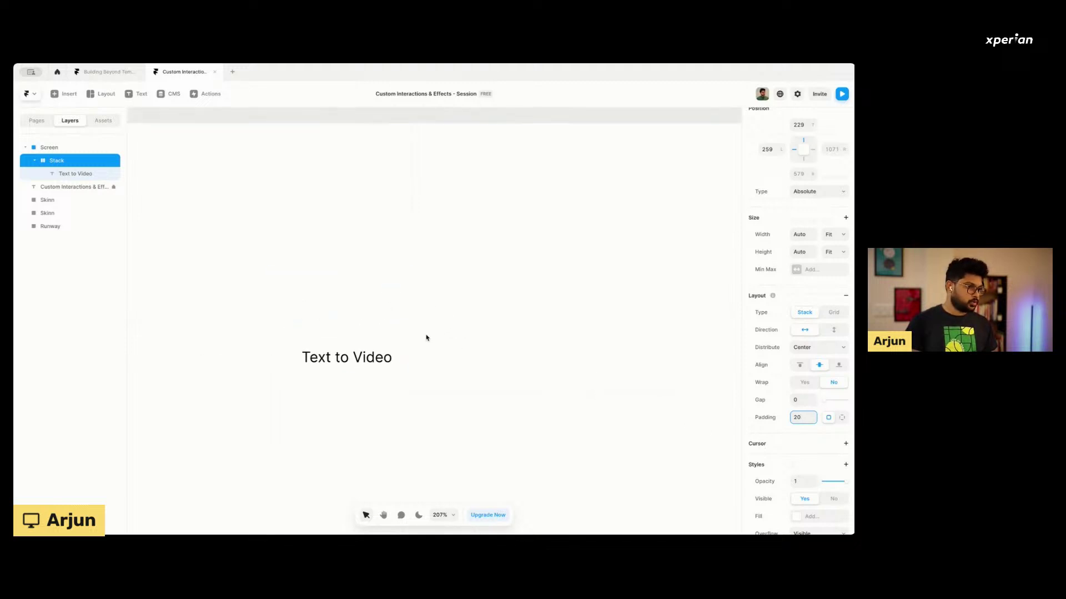
{"action": "scroll", "coordinate": [427, 338], "scroll_direction": "down", "scroll_amount": 2}
{"action": "scroll", "coordinate": [365, 367], "scroll_direction": "down", "scroll_amount": 1}
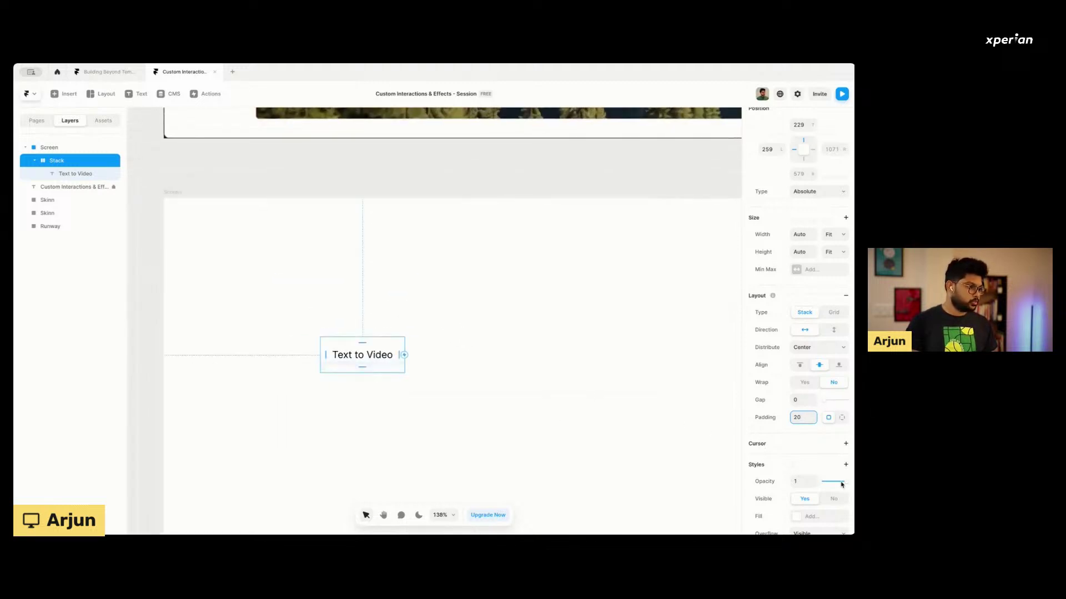
{"action": "scroll", "coordinate": [766, 420], "scroll_direction": "down", "scroll_amount": 3}
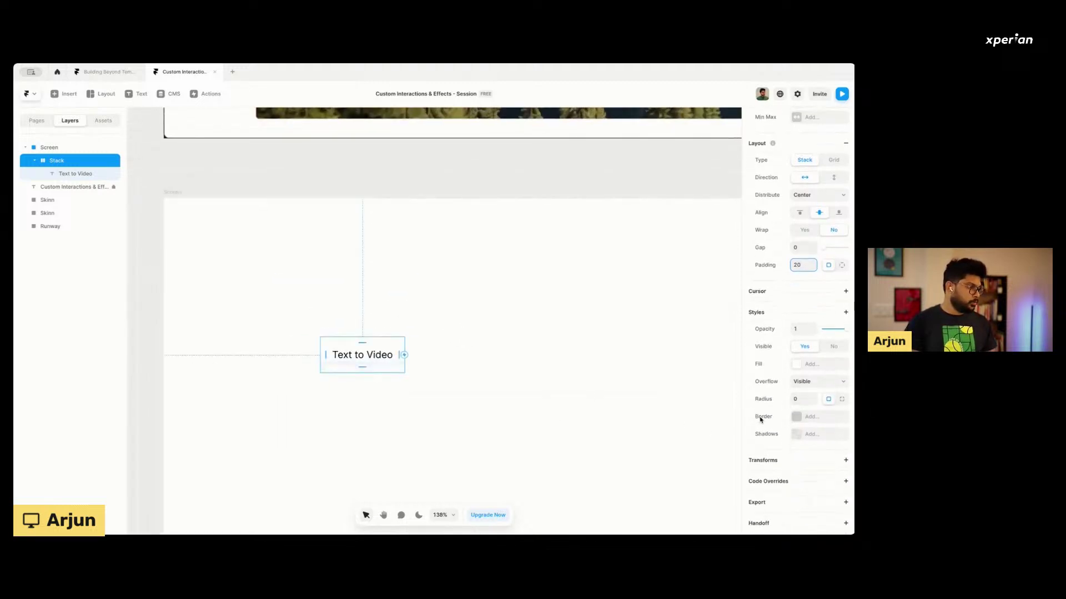
{"action": "left_click", "coordinate": [802, 367]}
{"action": "scroll", "coordinate": [801, 367], "scroll_direction": "down", "scroll_amount": 1}
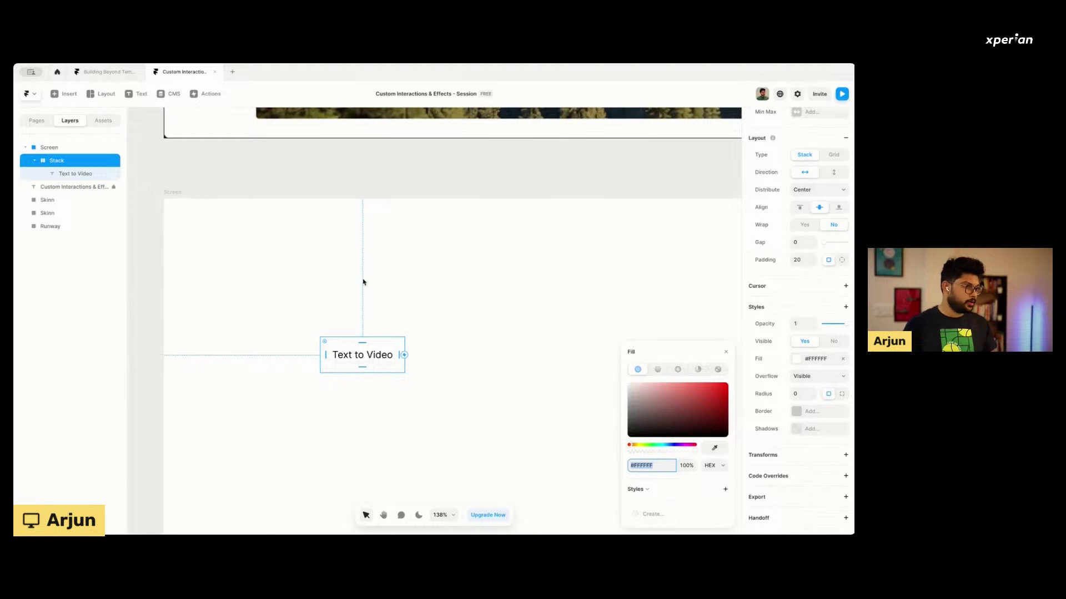
{"action": "scroll", "coordinate": [364, 283], "scroll_direction": "up", "scroll_amount": 1}
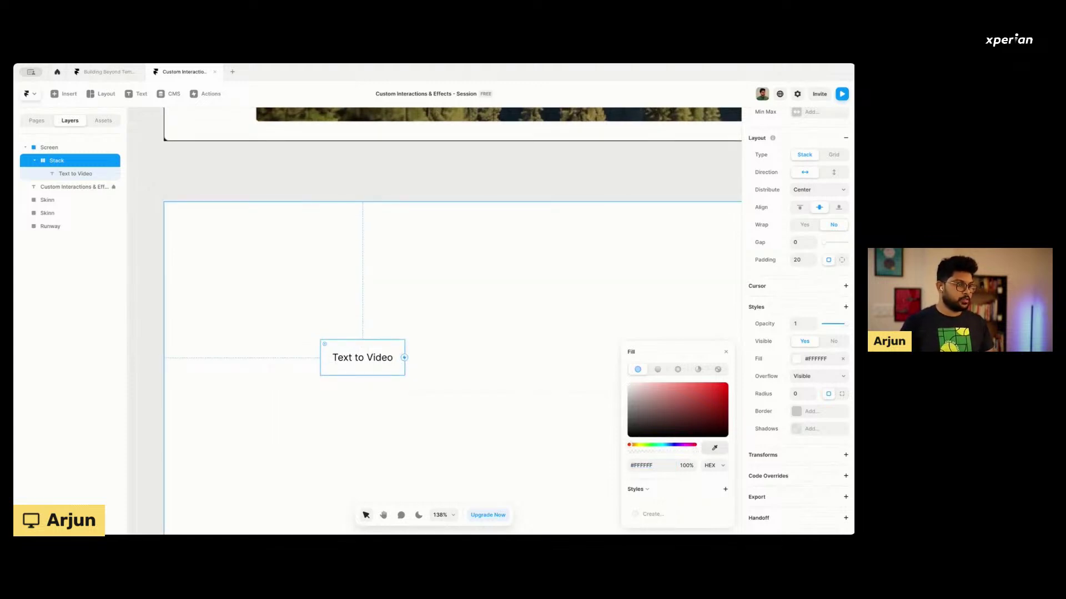
{"action": "scroll", "coordinate": [331, 286], "scroll_direction": "down", "scroll_amount": 5}
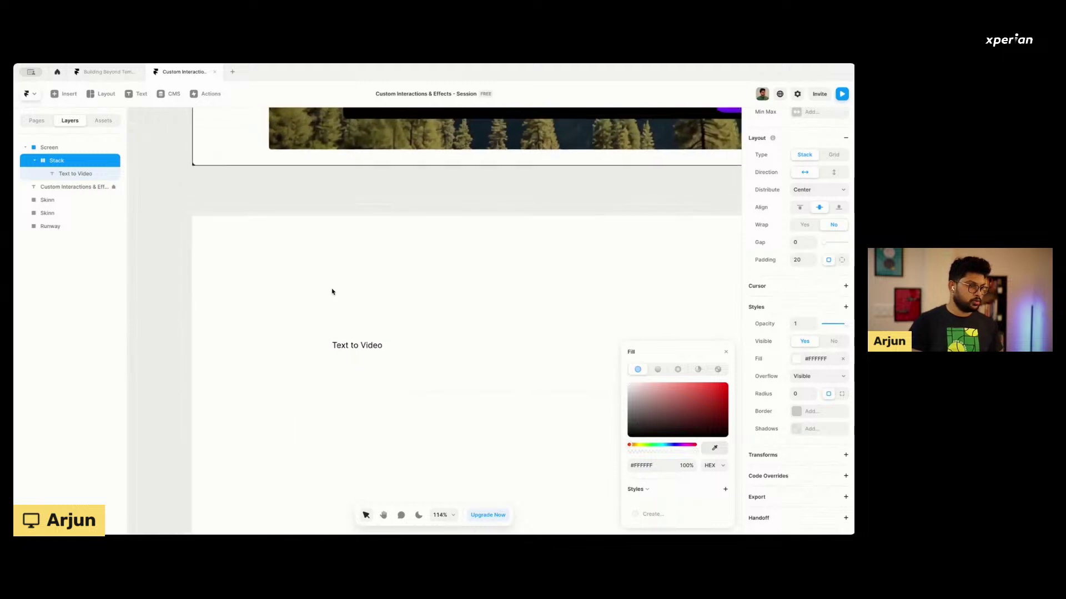
{"action": "scroll", "coordinate": [332, 291], "scroll_direction": "up", "scroll_amount": 5}
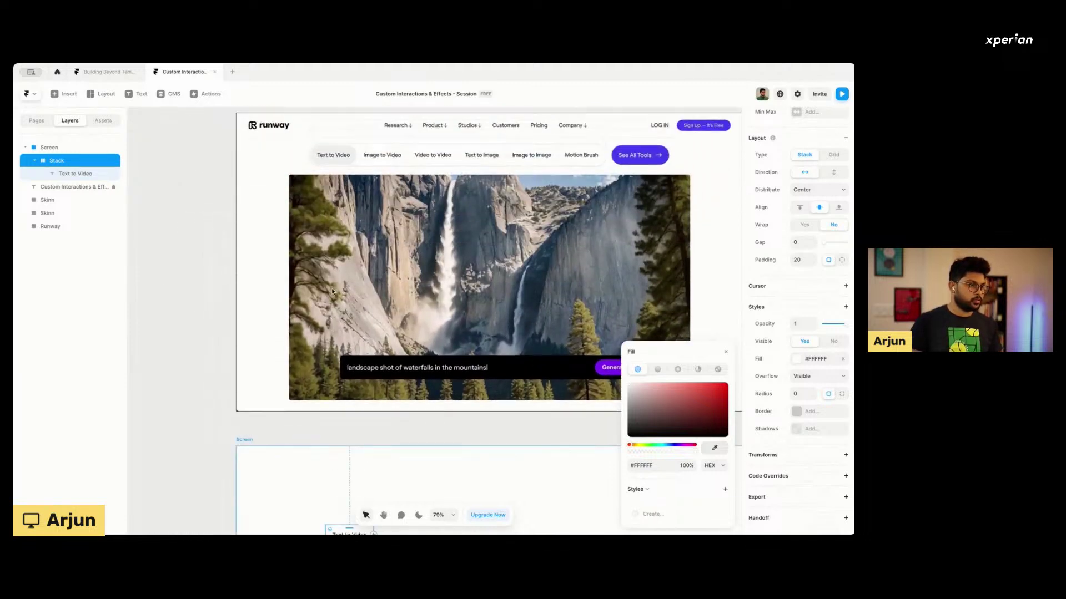
{"action": "scroll", "coordinate": [332, 291], "scroll_direction": "down", "scroll_amount": 1}
{"action": "scroll", "coordinate": [332, 290], "scroll_direction": "down", "scroll_amount": 1}
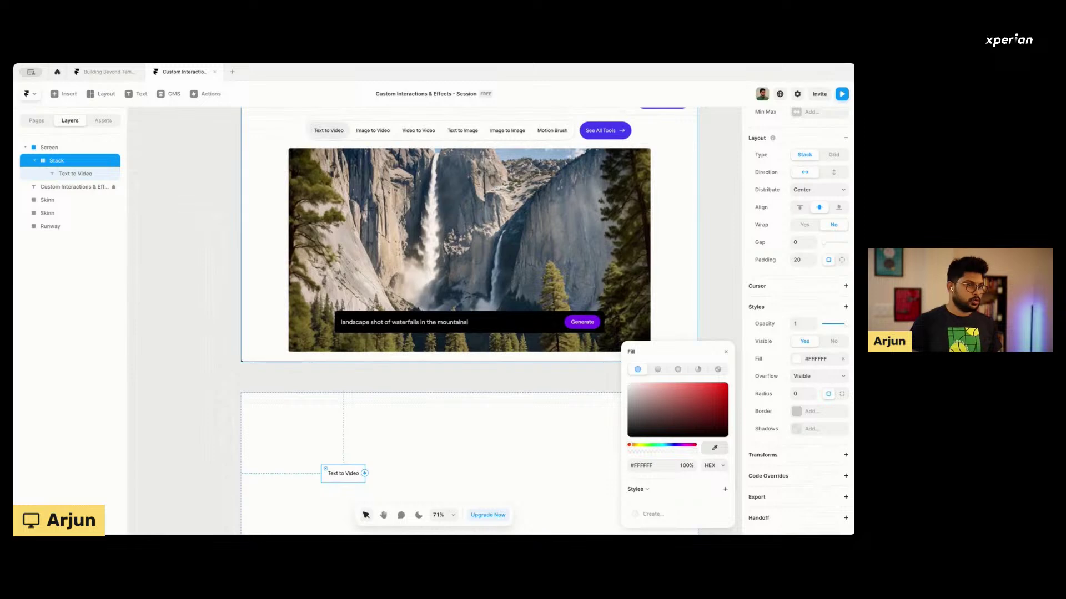
{"action": "key", "text": "ctrl+v"}
Switch the stack's corner radius and its padding to individual values and back to one uniform value each.
{"action": "scroll", "coordinate": [353, 497], "scroll_direction": "up", "scroll_amount": 4}
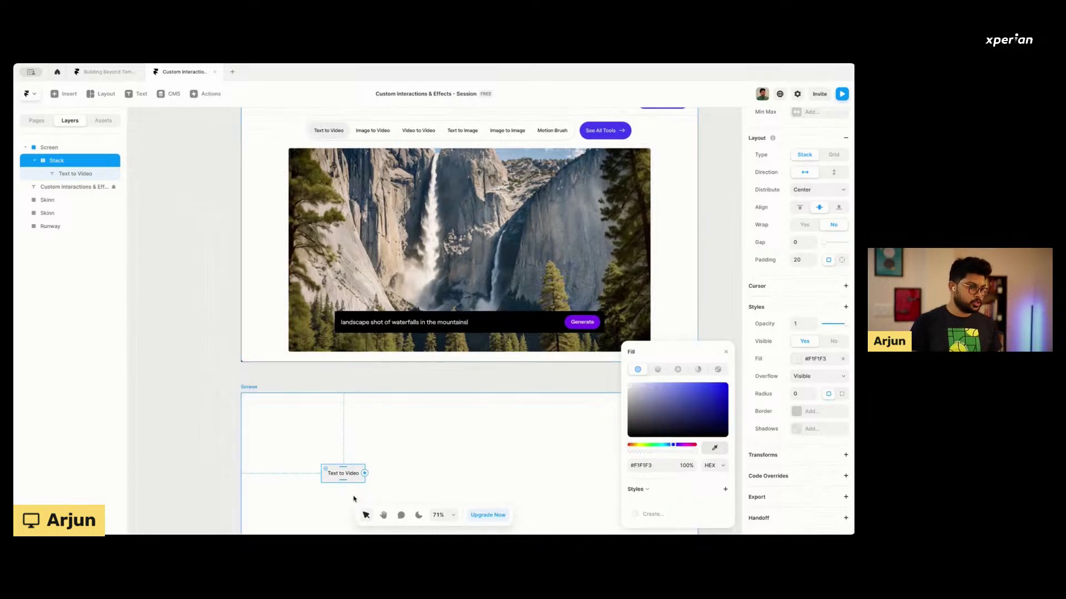
{"action": "scroll", "coordinate": [353, 498], "scroll_direction": "up", "scroll_amount": 2}
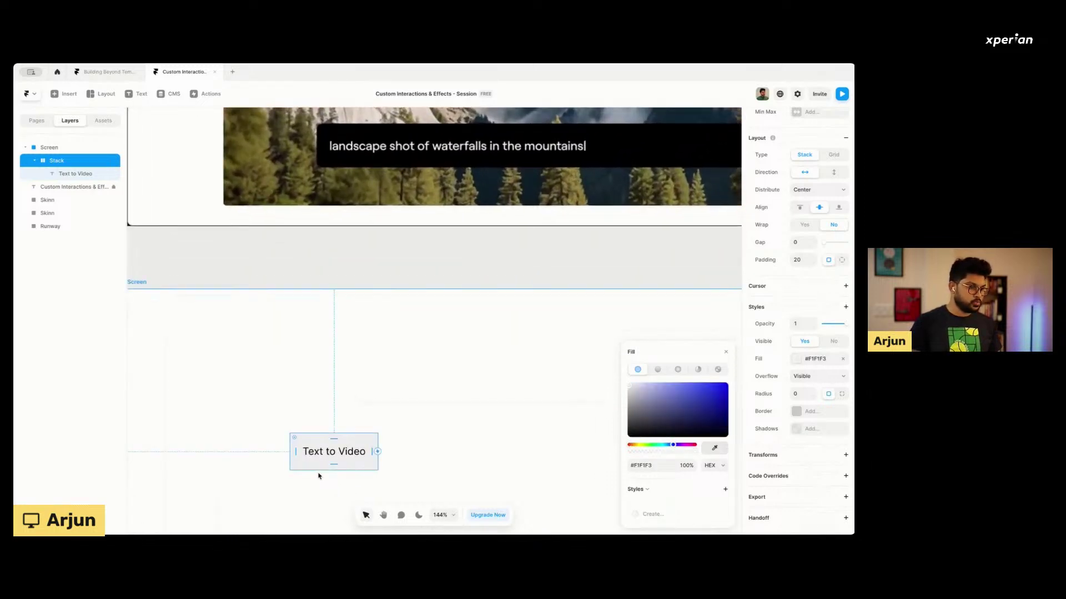
{"action": "scroll", "coordinate": [319, 475], "scroll_direction": "up", "scroll_amount": 3}
{"action": "scroll", "coordinate": [318, 476], "scroll_direction": "down", "scroll_amount": 4}
{"action": "scroll", "coordinate": [262, 319], "scroll_direction": "up", "scroll_amount": 2}
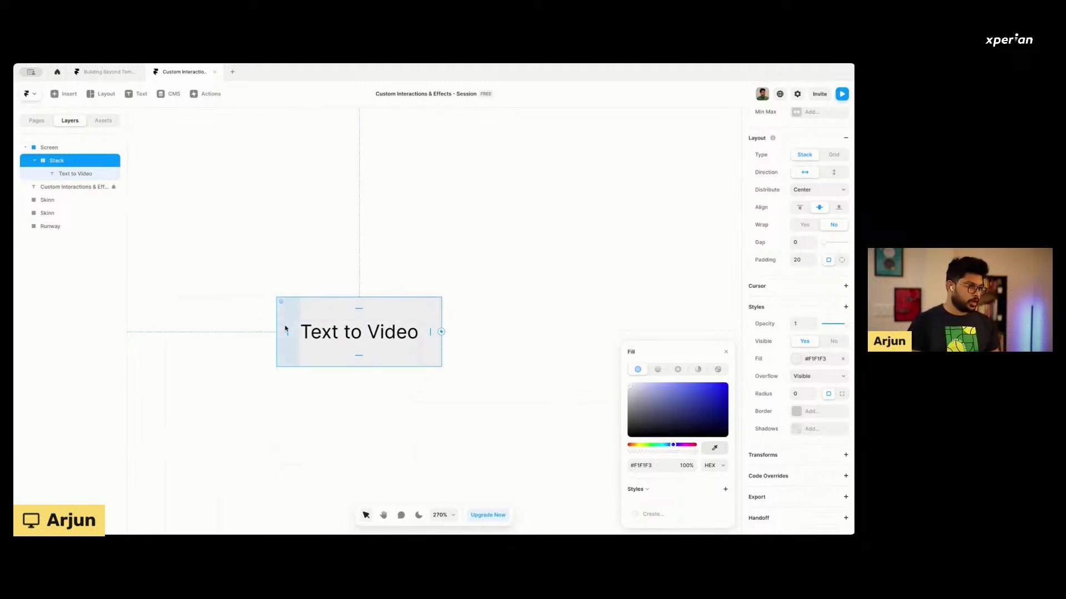
{"action": "left_click", "coordinate": [773, 397]}
{"action": "left_click", "coordinate": [801, 395]}
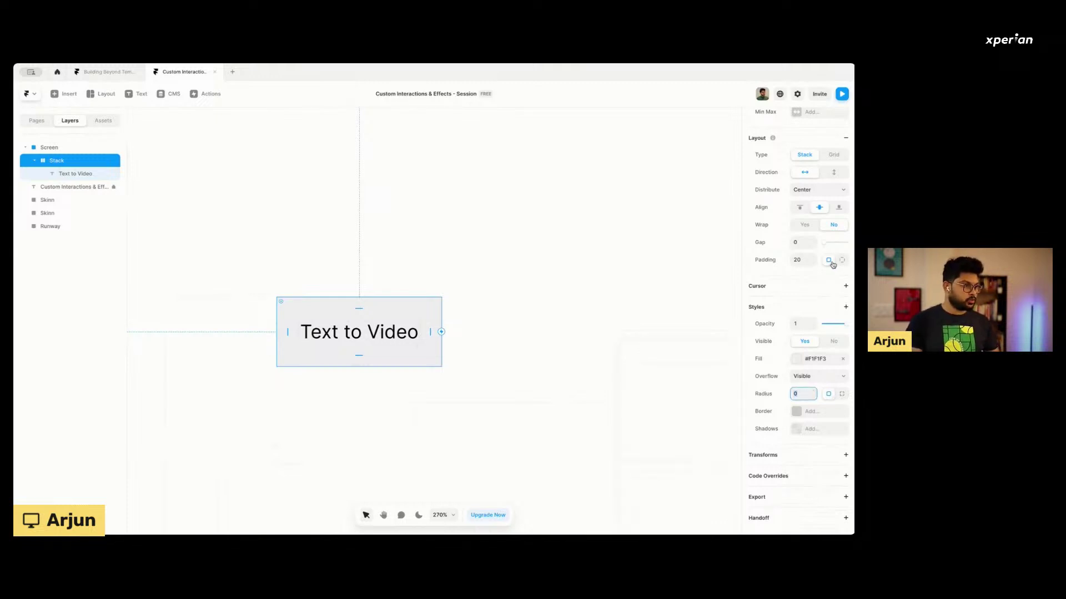
{"action": "left_click", "coordinate": [842, 394]}
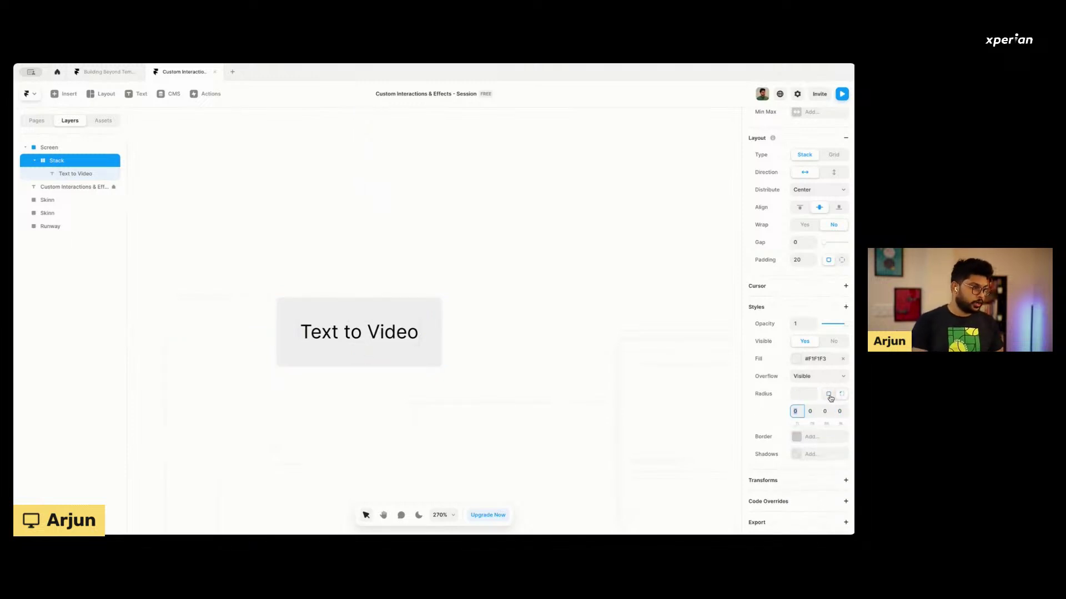
{"action": "left_click", "coordinate": [829, 395]}
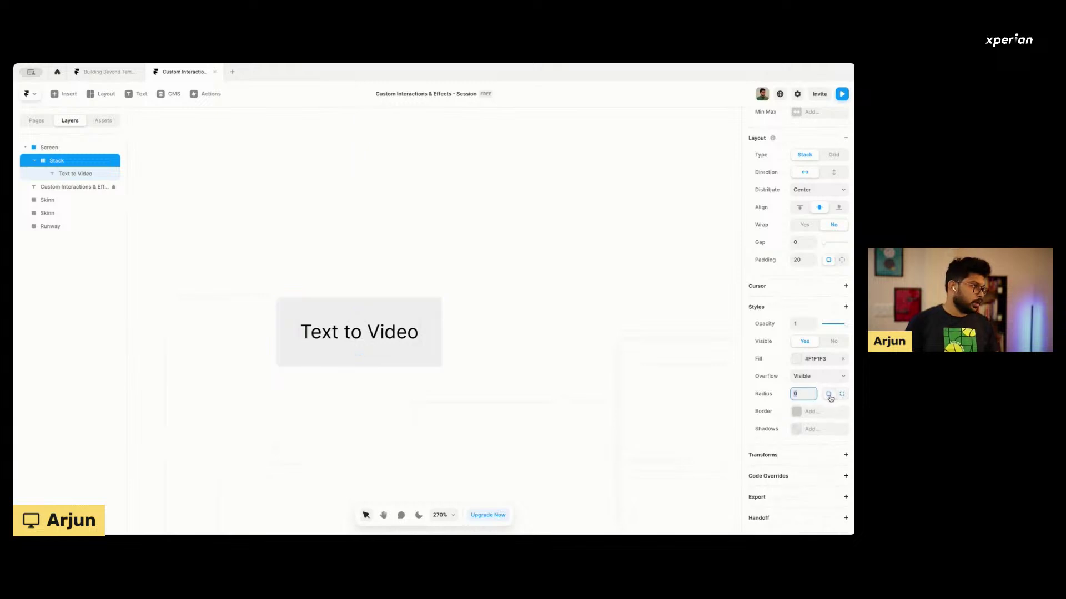
{"action": "left_click", "coordinate": [842, 260]}
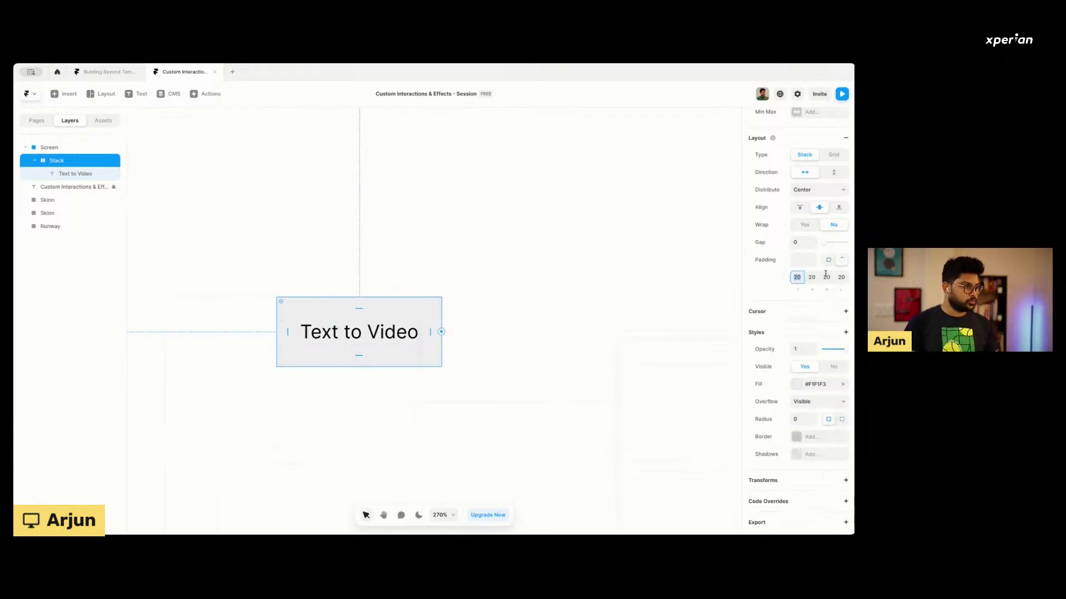
{"action": "left_click", "coordinate": [828, 261]}
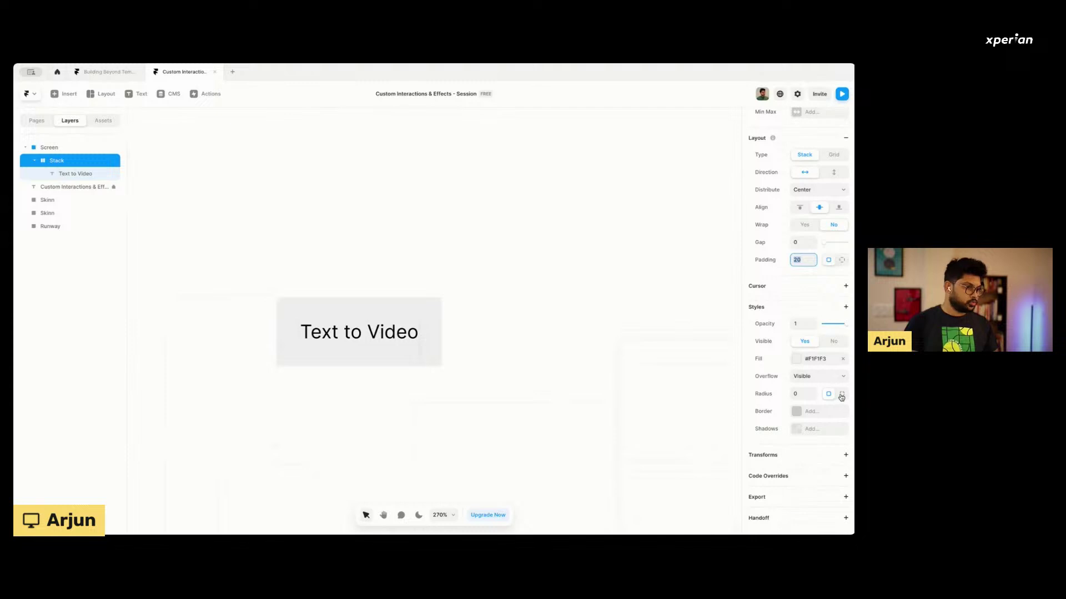
Set the stack's corner radius to 80.
{"action": "left_click", "coordinate": [799, 395]}
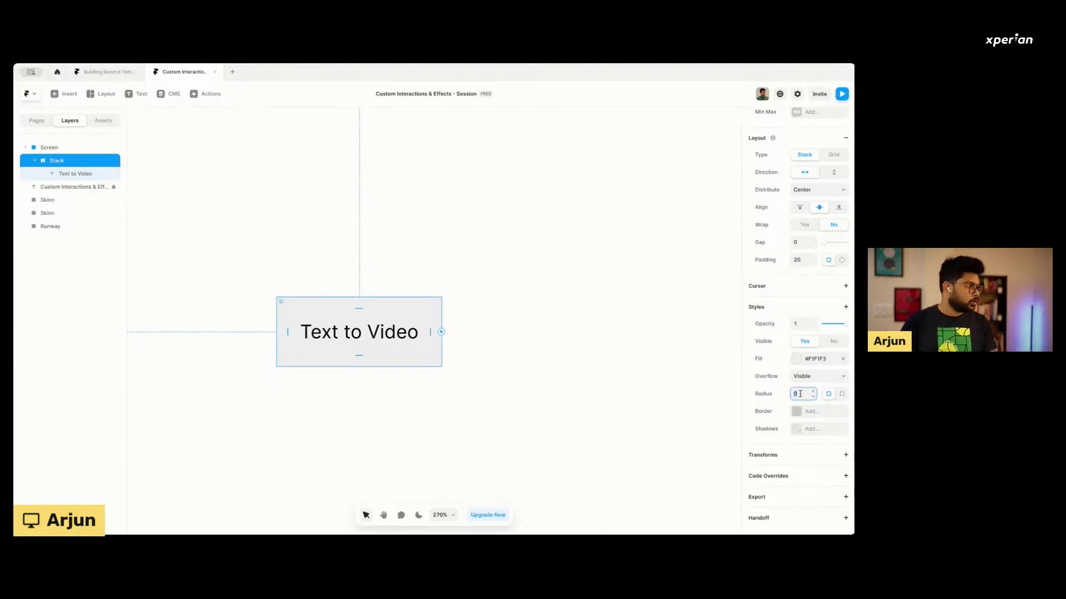
{"action": "type", "text": "80"}
{"action": "left_click", "coordinate": [768, 398]}
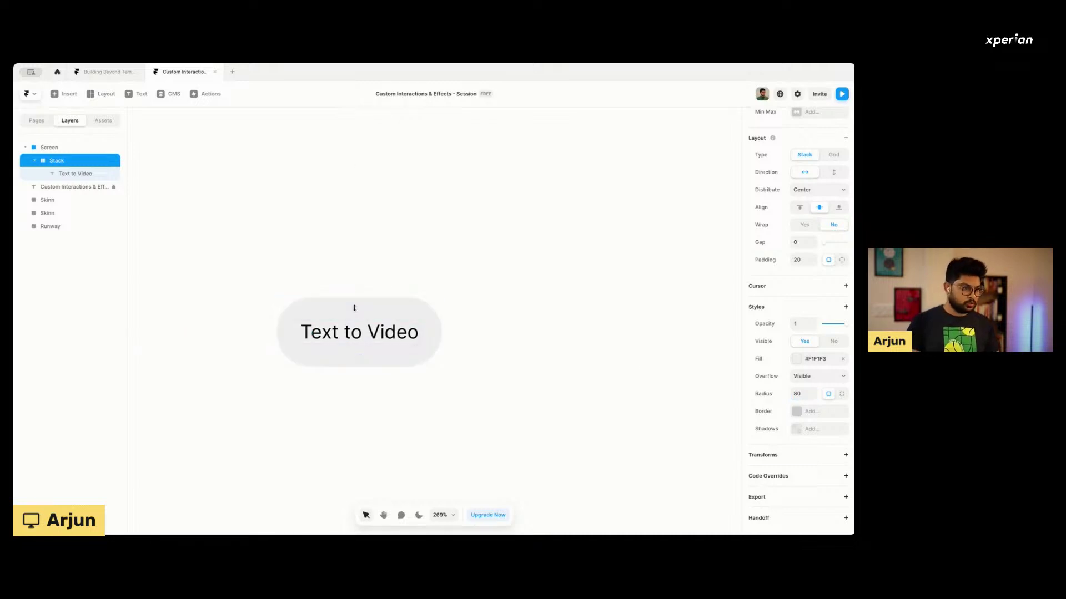
Move the rounded stack beside the Text to Video tab in the Runway screenshot to compare them, and undo the move.
{"action": "scroll", "coordinate": [341, 342], "scroll_direction": "up", "scroll_amount": 5}
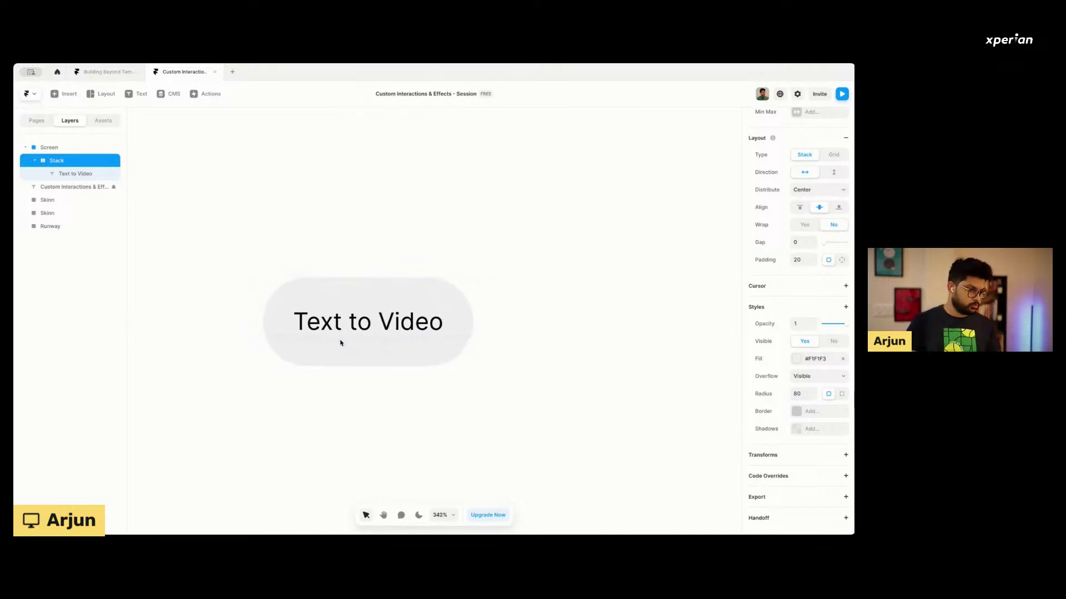
{"action": "scroll", "coordinate": [340, 342], "scroll_direction": "down", "scroll_amount": 10}
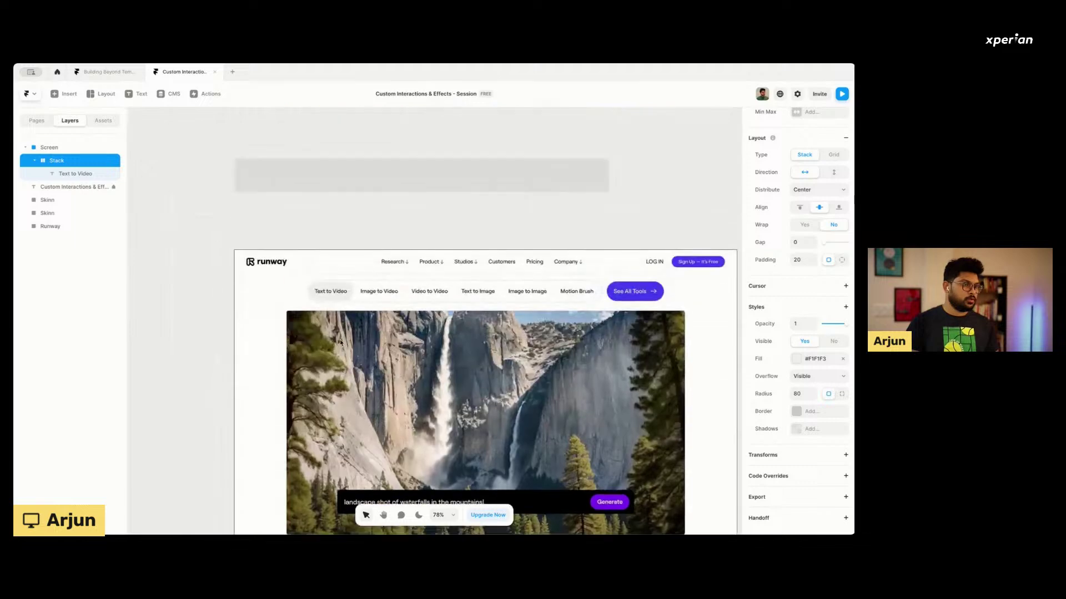
{"action": "scroll", "coordinate": [341, 342], "scroll_direction": "down", "scroll_amount": 5}
{"action": "left_click_drag", "start_coordinate": [346, 468], "coordinate": [278, 137]}
{"action": "scroll", "coordinate": [279, 138], "scroll_direction": "up", "scroll_amount": 3}
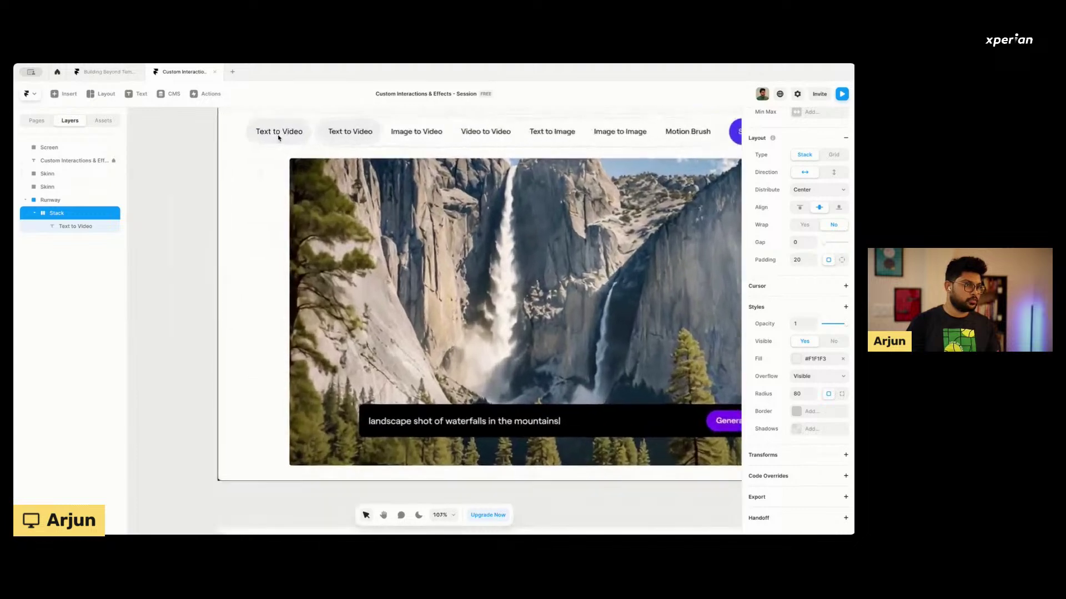
{"action": "scroll", "coordinate": [279, 137], "scroll_direction": "up", "scroll_amount": 5}
{"action": "scroll", "coordinate": [278, 138], "scroll_direction": "down", "scroll_amount": 5}
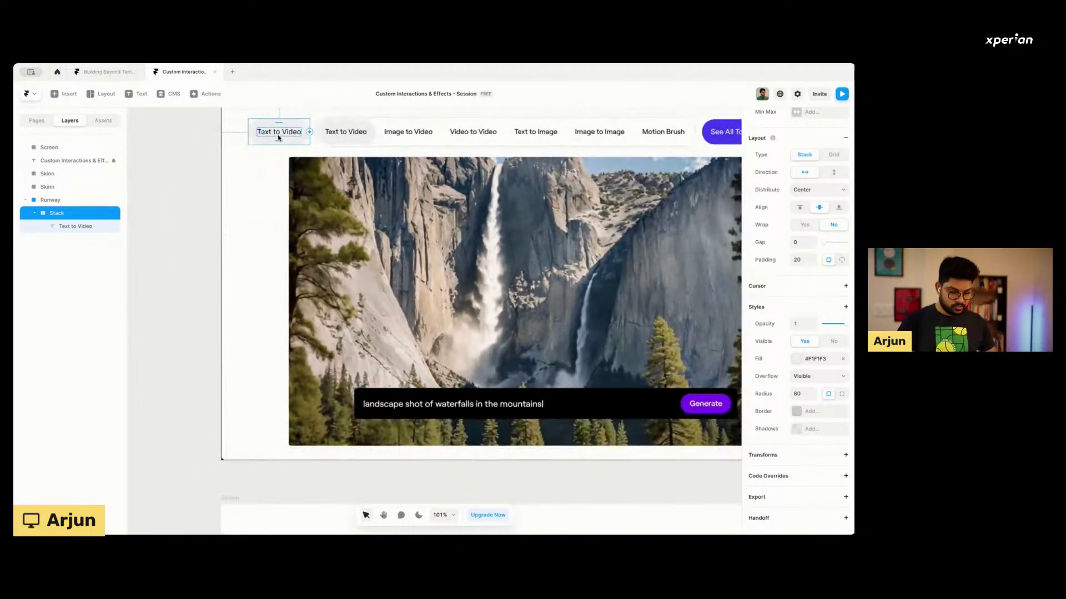
{"action": "key", "text": "ctrl+z"}
Rename the stack around the Text to Video label as Tab.
{"action": "scroll", "coordinate": [274, 166], "scroll_direction": "down", "scroll_amount": 5}
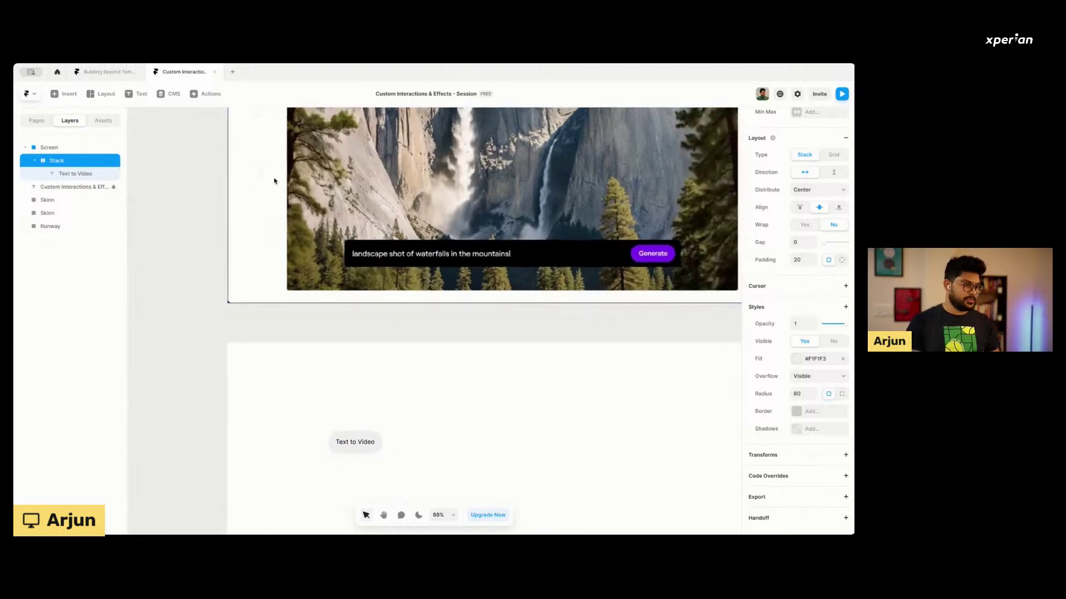
{"action": "scroll", "coordinate": [261, 227], "scroll_direction": "up", "scroll_amount": 3}
{"action": "scroll", "coordinate": [195, 221], "scroll_direction": "down", "scroll_amount": 2}
{"action": "scroll", "coordinate": [232, 268], "scroll_direction": "down", "scroll_amount": 2}
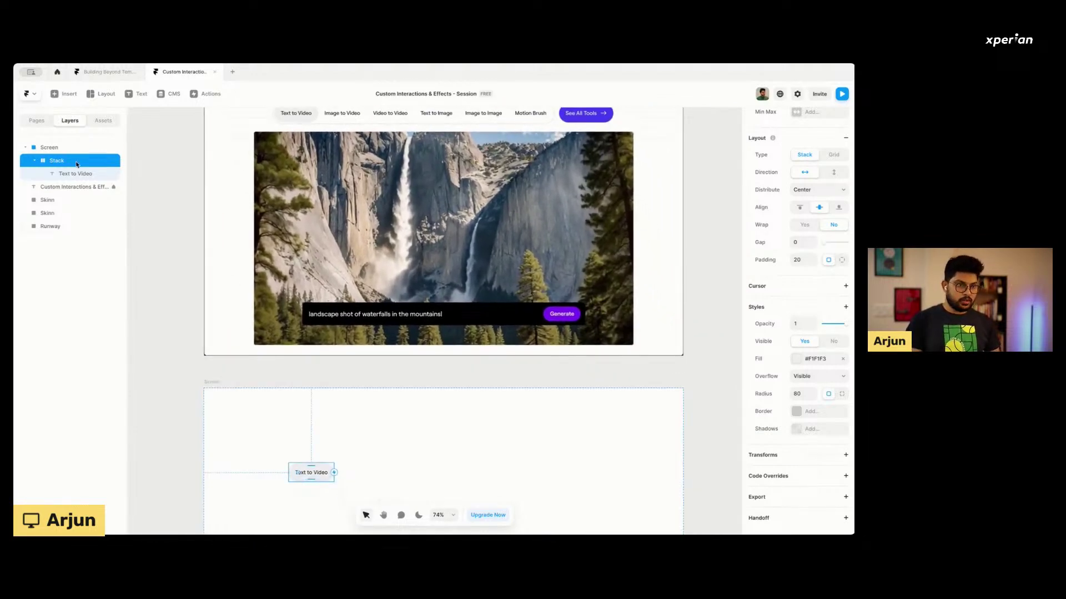
{"action": "double_click", "coordinate": [56, 161]}
{"action": "type", "text": "Tab"}
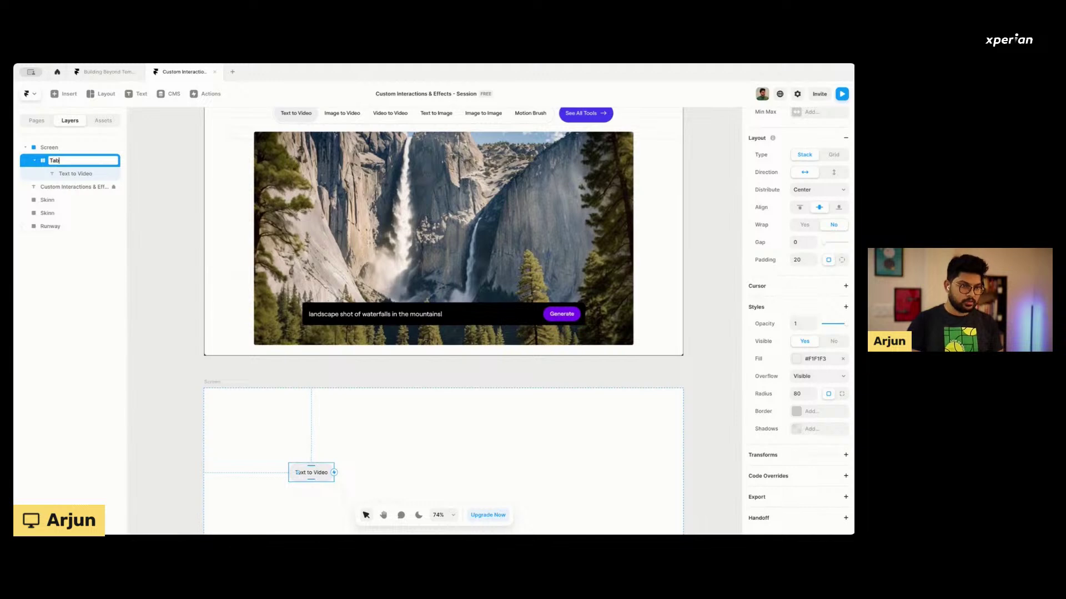
{"action": "key", "text": "Return"}
Place a copy of the tab just to its right and delete that copy.
{"action": "key", "text": "alt"}
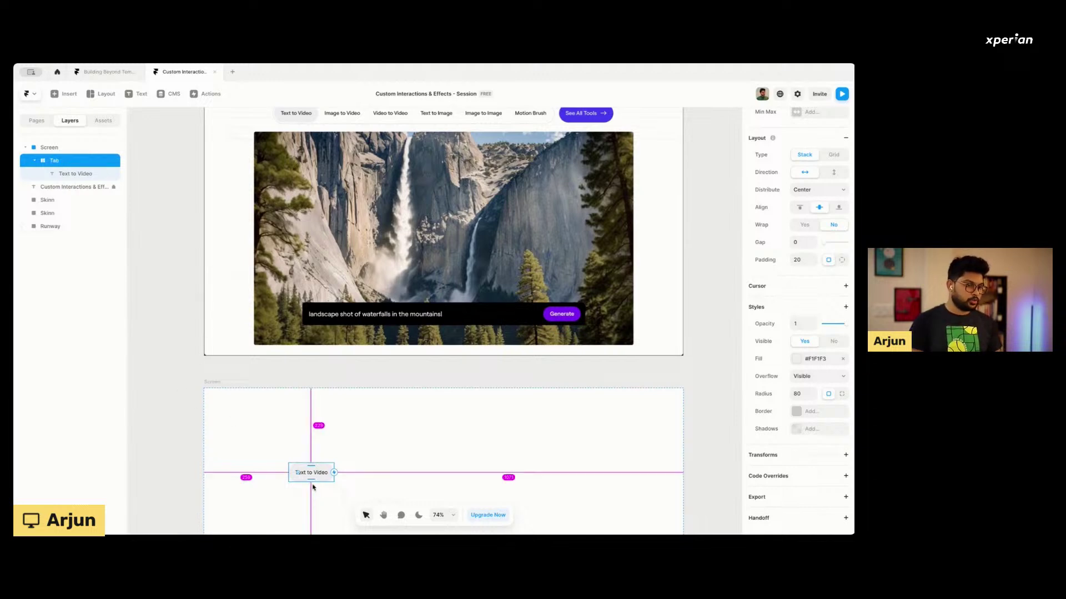
{"action": "left_click_drag", "start_coordinate": [310, 478], "coordinate": [359, 478]}
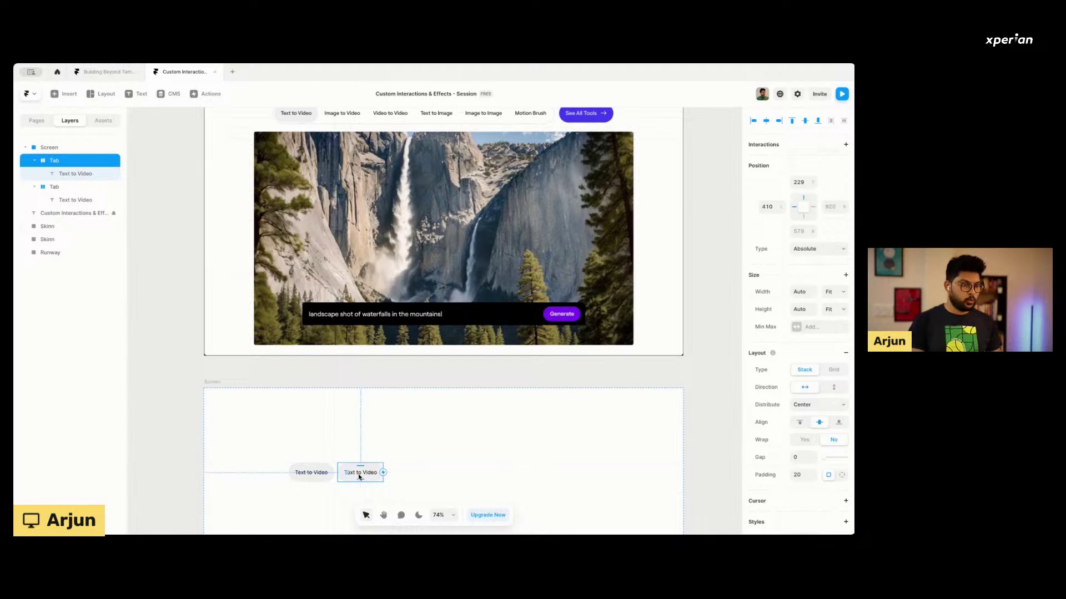
{"action": "key", "text": "Delete"}
Duplicate the tab in place, directly over the original, and delete the duplicate.
{"action": "scroll", "coordinate": [321, 478], "scroll_direction": "up", "scroll_amount": 5, "text": "ctrl"}
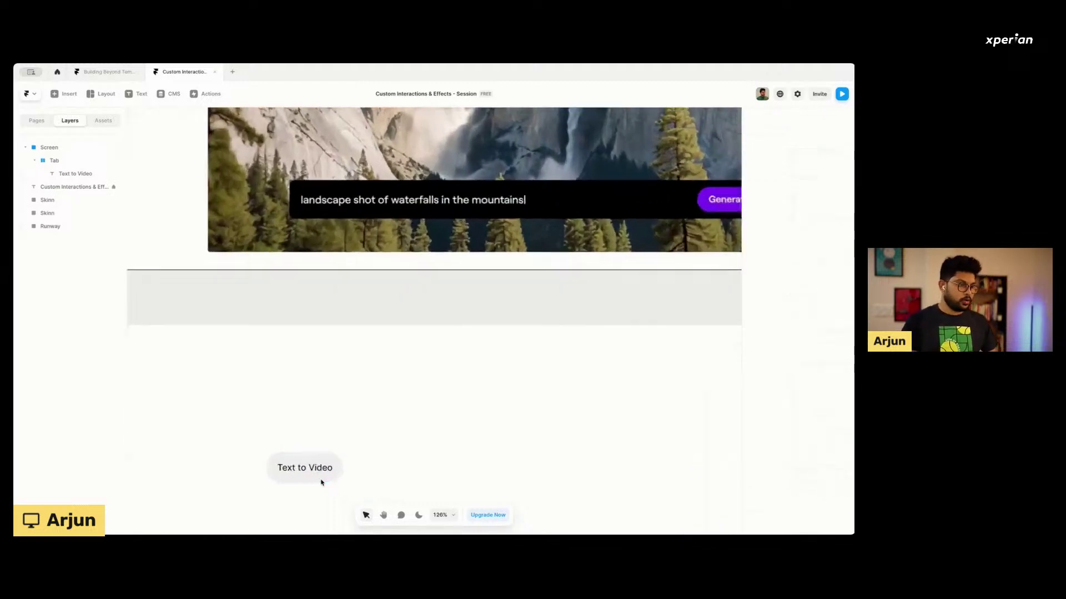
{"action": "scroll", "coordinate": [321, 482], "scroll_direction": "down", "scroll_amount": 1}
{"action": "left_click", "coordinate": [324, 318]}
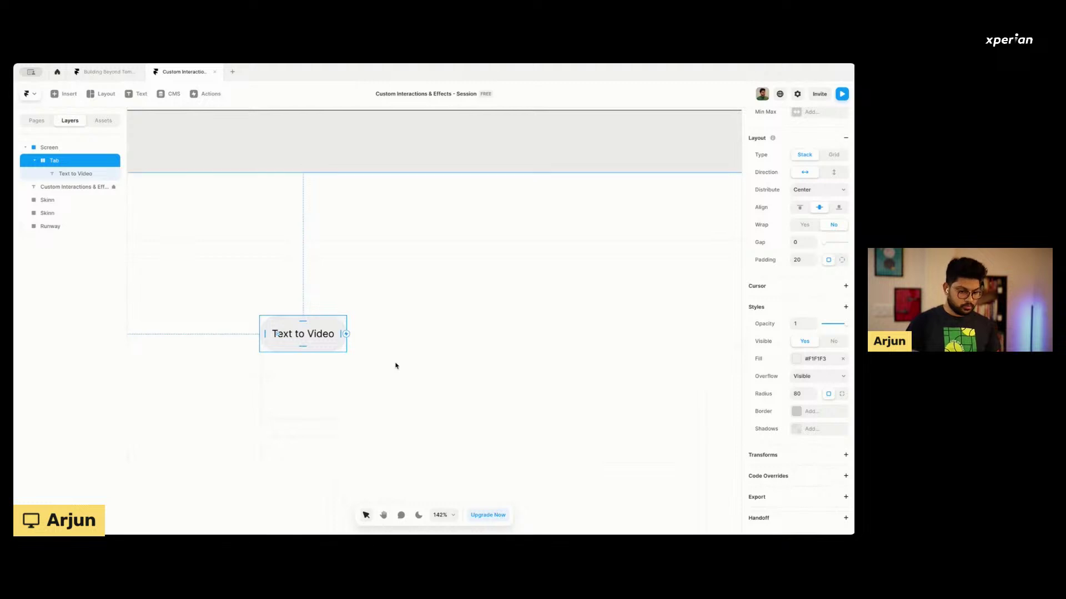
{"action": "key", "text": "ctrl+d"}
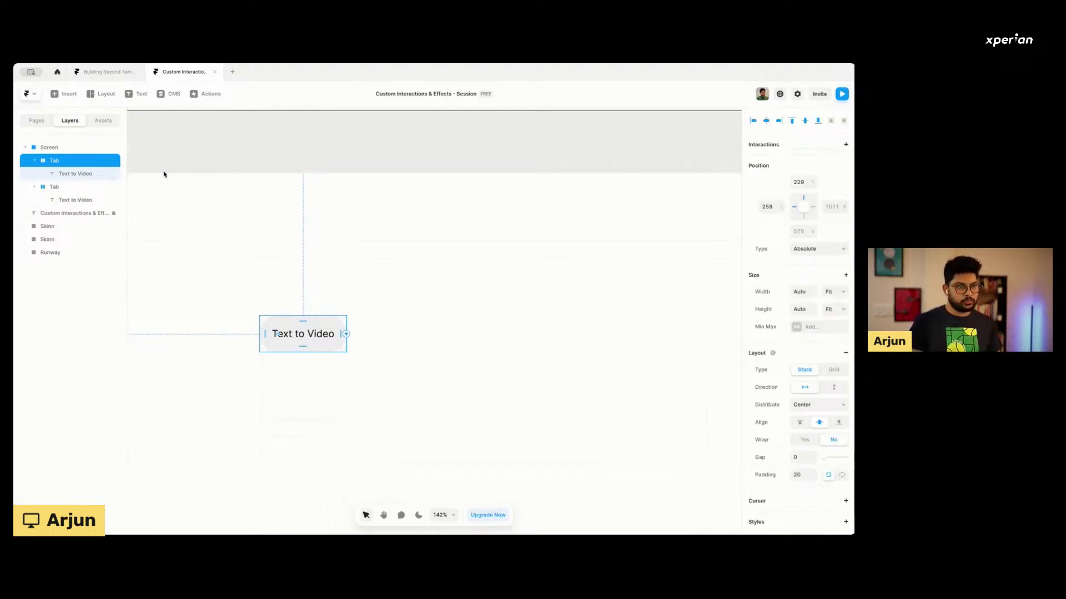
{"action": "scroll", "coordinate": [295, 274], "scroll_direction": "down", "scroll_amount": 3}
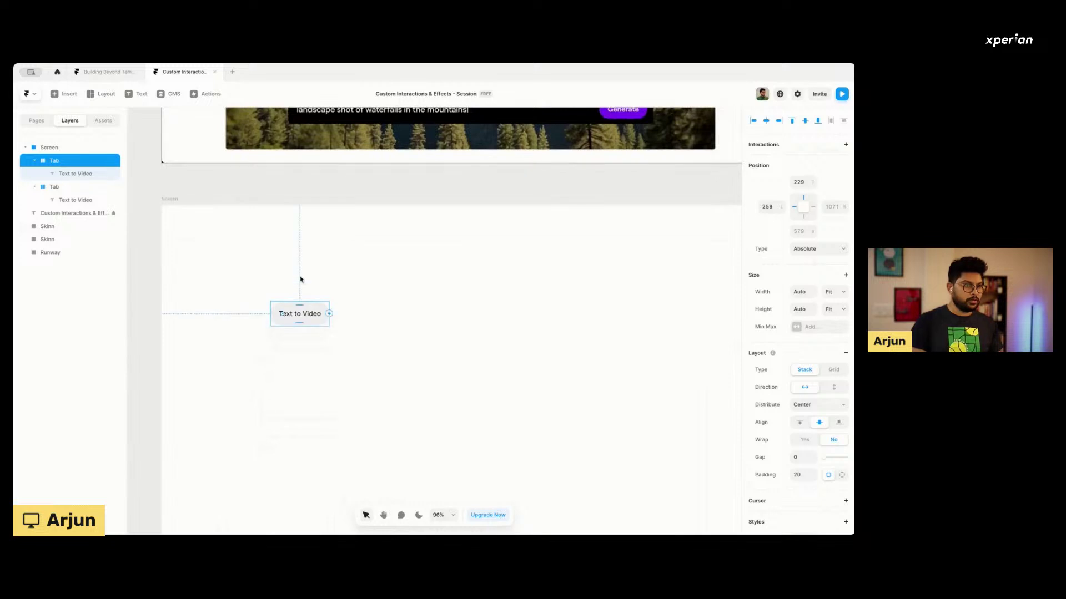
{"action": "scroll", "coordinate": [302, 336], "scroll_direction": "up", "scroll_amount": 4}
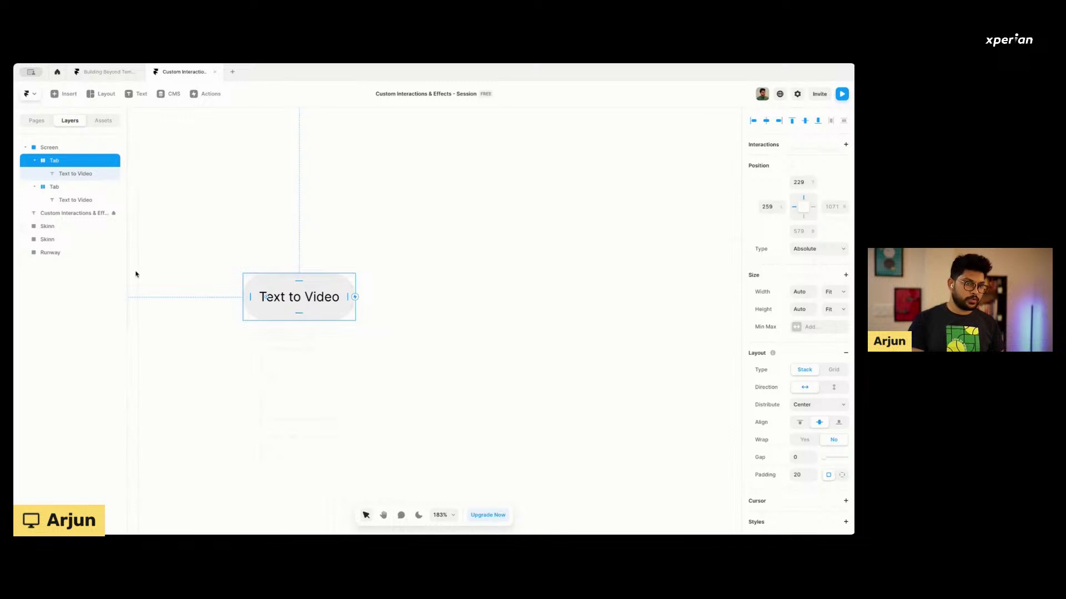
{"action": "left_click_drag", "start_coordinate": [268, 295], "coordinate": [400, 304]}
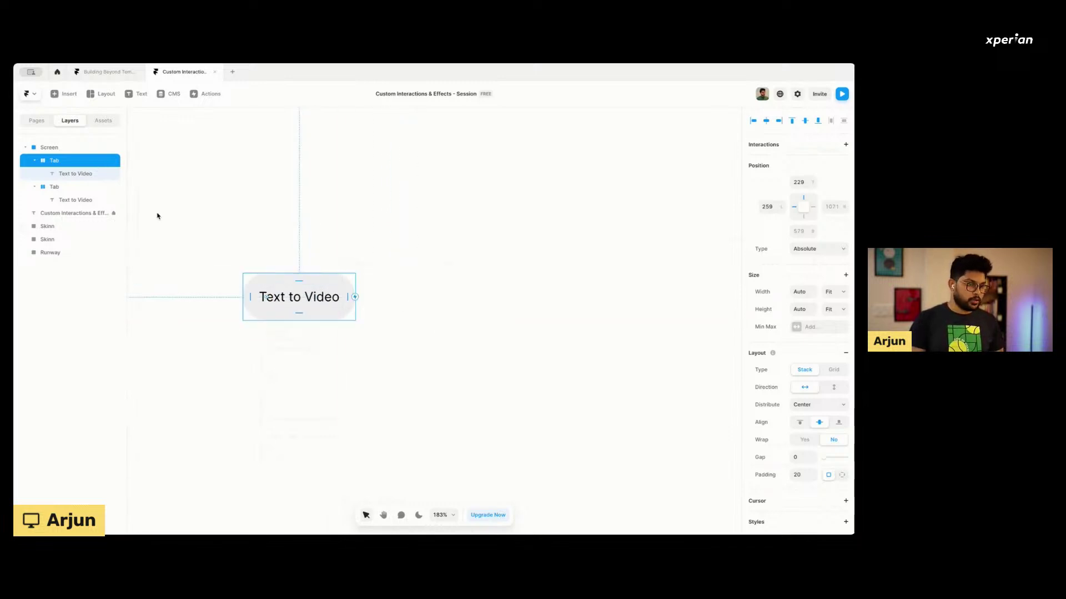
{"action": "key", "text": "Delete"}
Duplicate the Text to Video tab and place the copy directly against the original's right edge, at a left position of 399.
{"action": "left_click", "coordinate": [319, 303]}
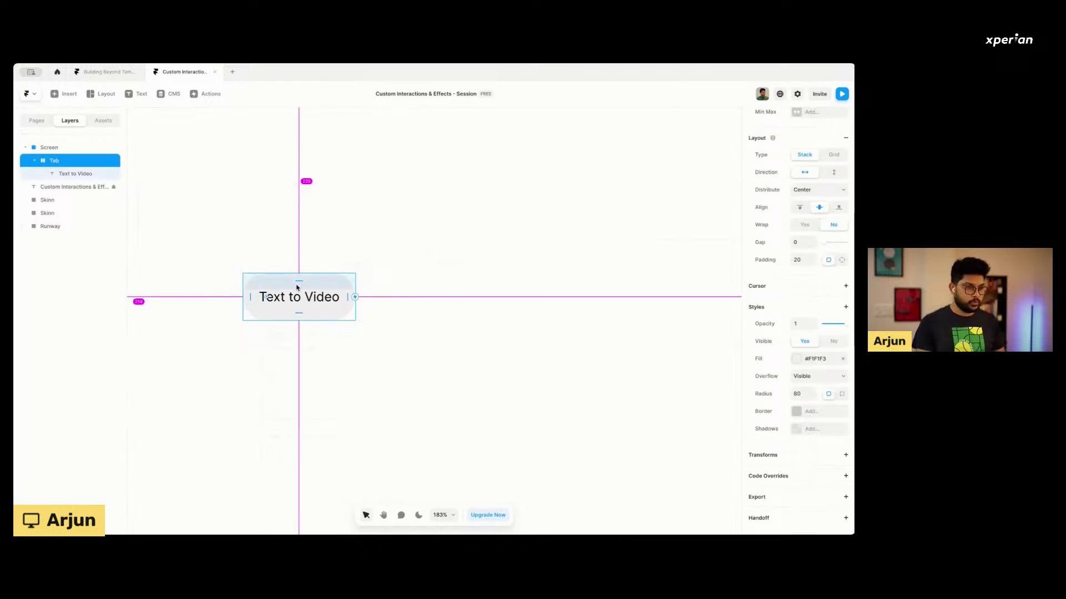
{"action": "left_click_drag", "start_coordinate": [303, 303], "coordinate": [436, 299]}
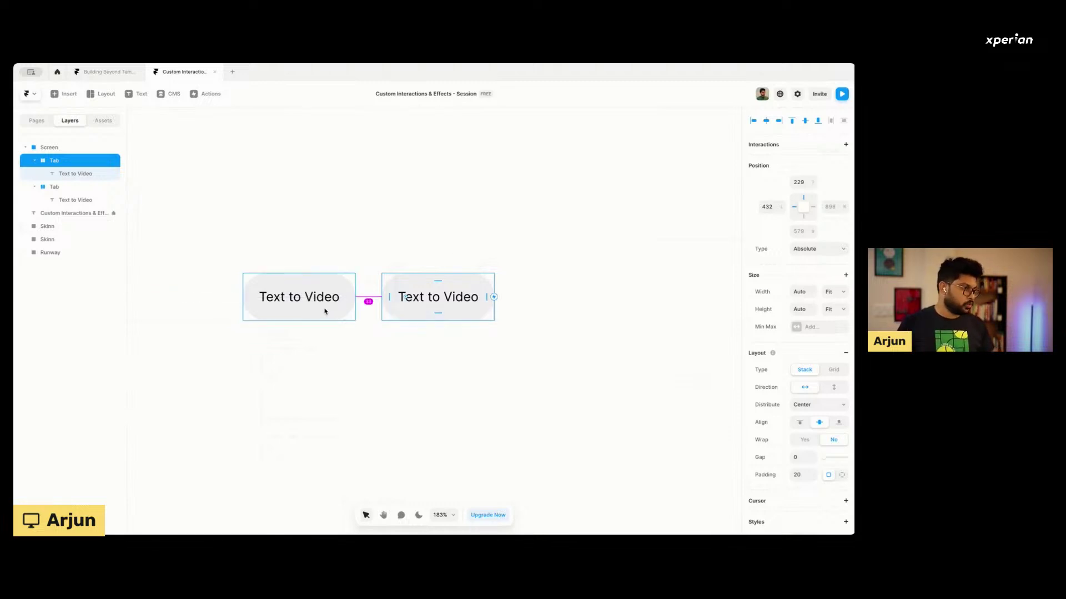
{"action": "scroll", "coordinate": [335, 300], "scroll_direction": "down", "scroll_amount": 3}
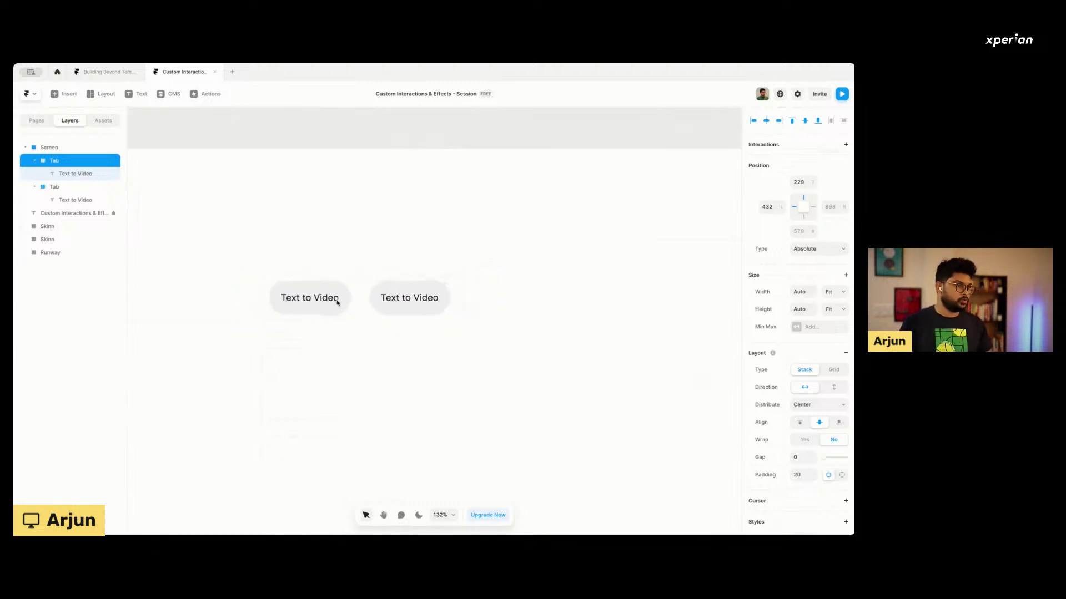
{"action": "left_click_drag", "start_coordinate": [411, 299], "coordinate": [398, 303]}
Duplicate the tab five more times, each copy directly to the right of the last, for a row of seven Text to Video tabs.
{"action": "scroll", "coordinate": [397, 303], "scroll_direction": "down", "scroll_amount": 5}
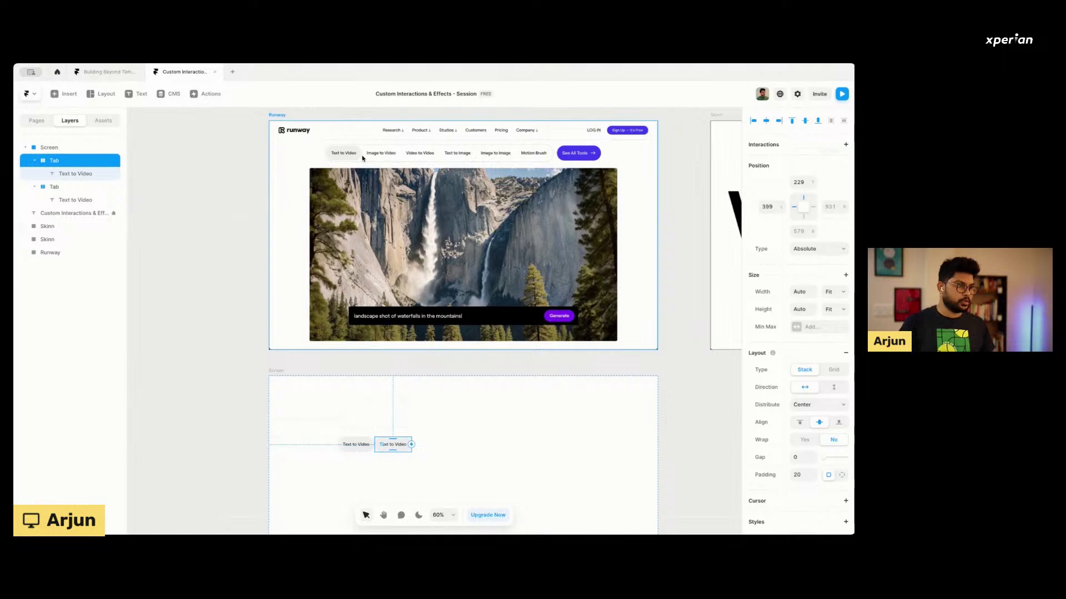
{"action": "scroll", "coordinate": [364, 160], "scroll_direction": "up", "scroll_amount": 5}
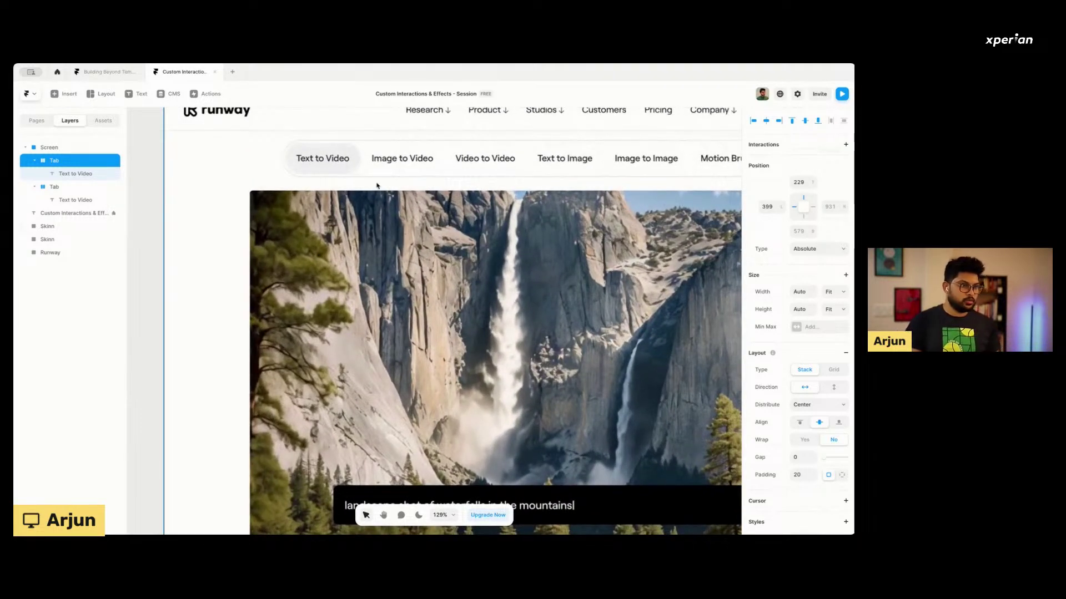
{"action": "scroll", "coordinate": [329, 170], "scroll_direction": "down", "scroll_amount": 3}
{"action": "scroll", "coordinate": [379, 405], "scroll_direction": "down", "scroll_amount": 5}
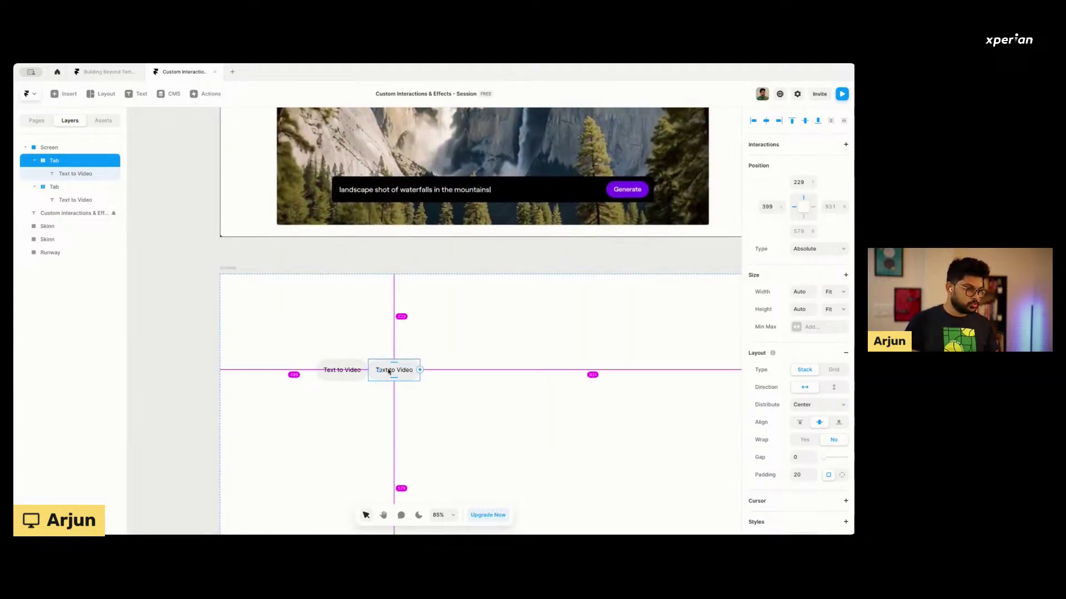
{"action": "key", "text": "ctrl+d"}
{"action": "left_click_drag", "start_coordinate": [444, 372], "coordinate": [440, 374]}
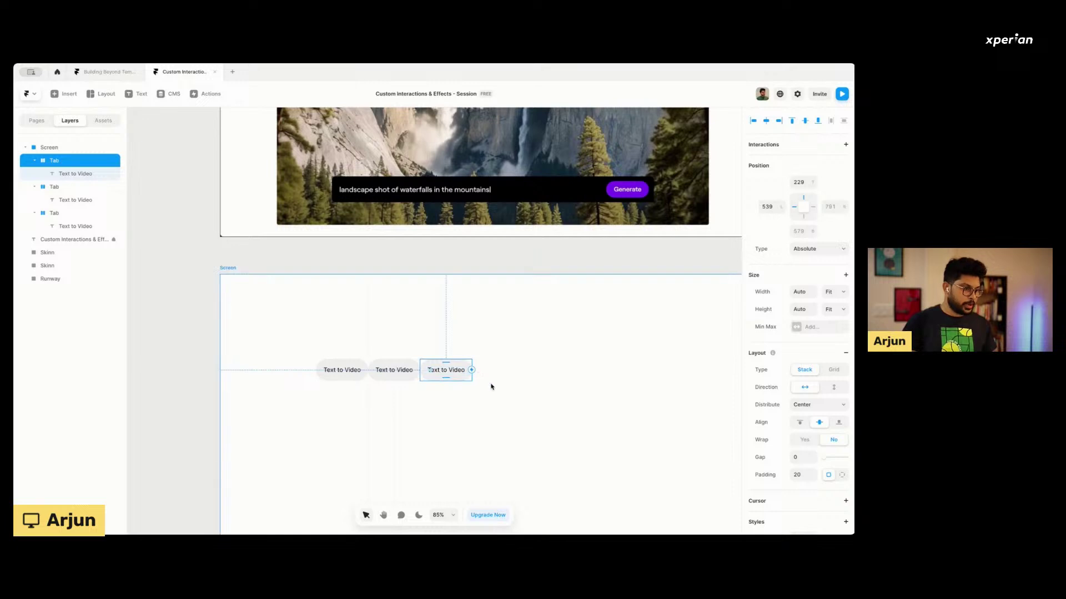
{"action": "key", "text": "ctrl+d"}
{"action": "key", "text": "ctrl+d"}
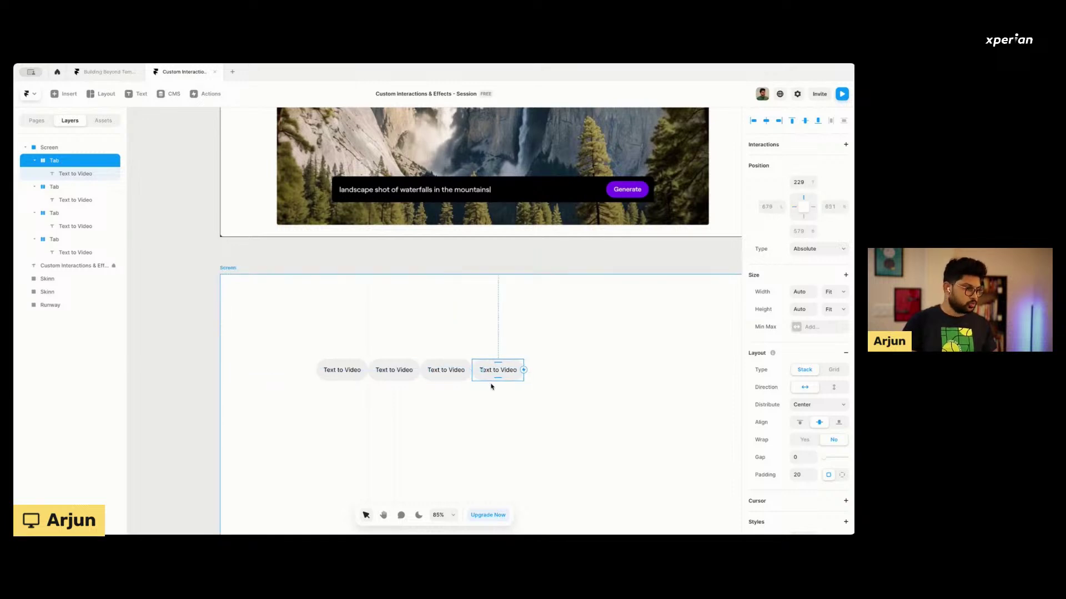
{"action": "key", "text": "ctrl+d"}
{"action": "key", "text": "ctrl+d"}
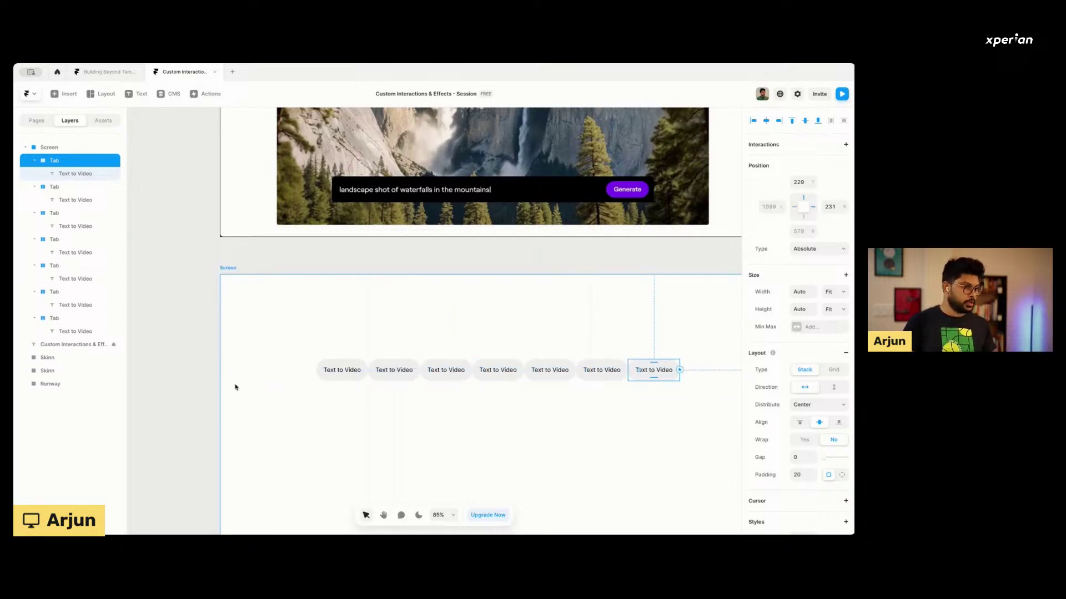
{"action": "scroll", "coordinate": [236, 387], "scroll_direction": "down", "scroll_amount": 2}
{"action": "scroll", "coordinate": [235, 387], "scroll_direction": "down", "scroll_amount": 2}
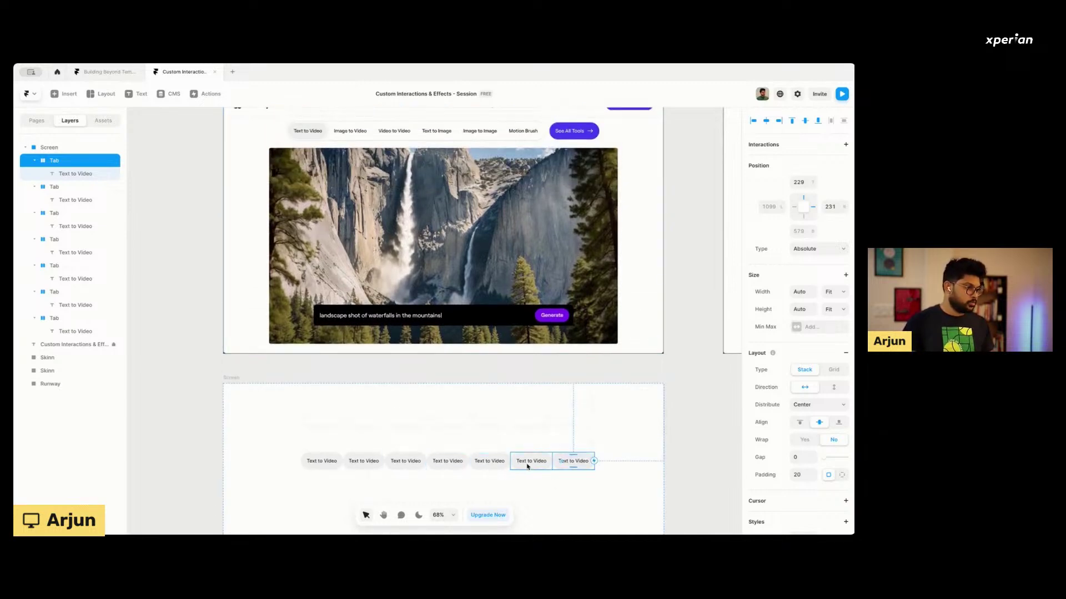
Delete the seventh Text to Video tab at the end of the row.
{"action": "key", "text": "Delete"}
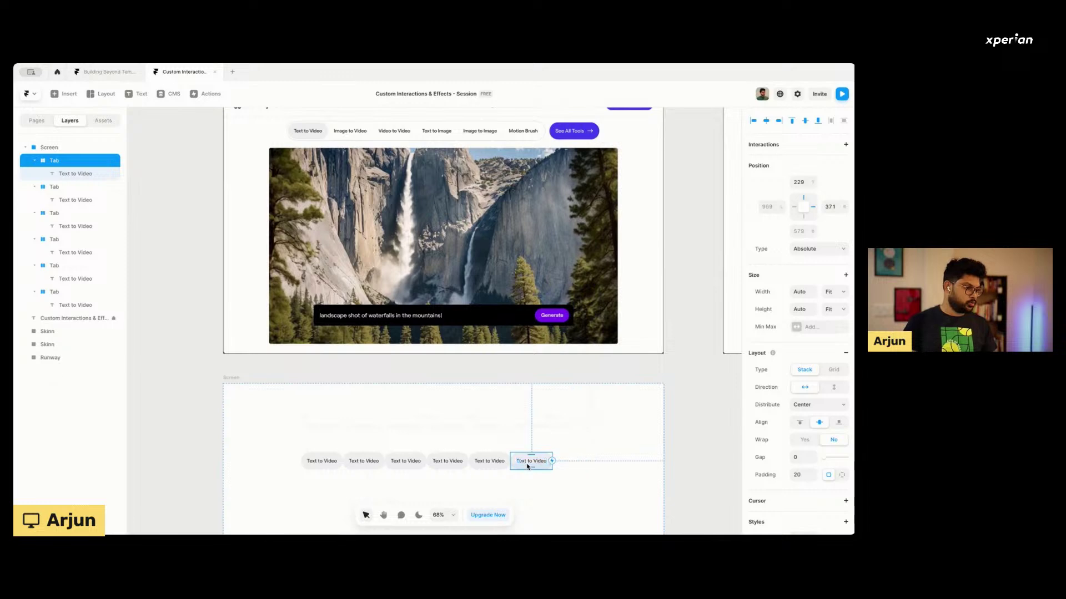
{"action": "scroll", "coordinate": [476, 440], "scroll_direction": "down", "scroll_amount": 1}
{"action": "scroll", "coordinate": [476, 440], "scroll_direction": "down", "scroll_amount": 2}
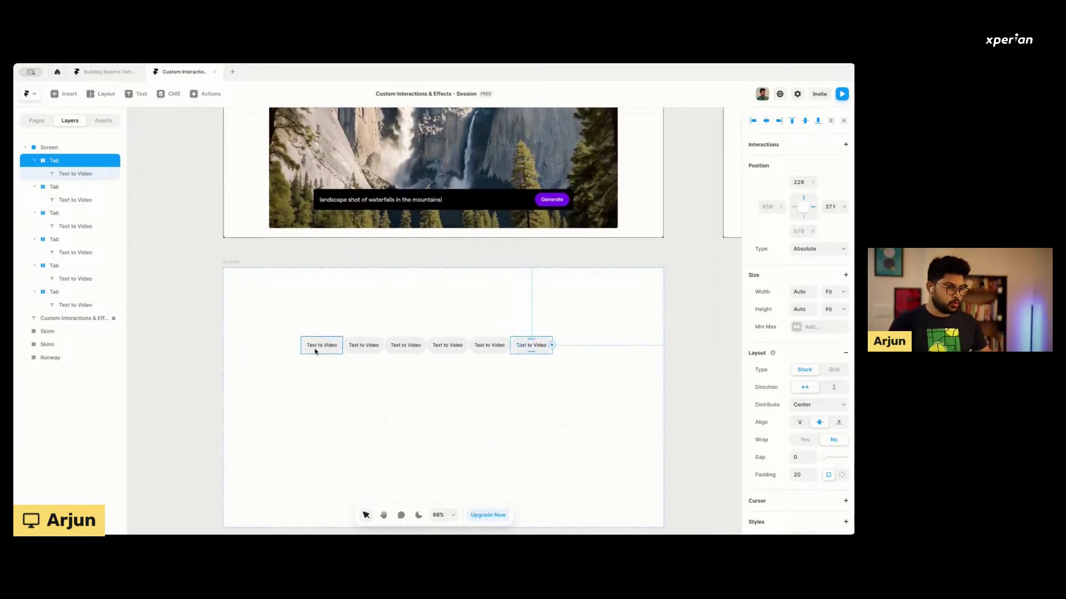
{"action": "scroll", "coordinate": [331, 347], "scroll_direction": "up", "scroll_amount": 1}
Set the fill opacity to 0% for the second through sixth tabs, keeping the first tab's grey fill.
{"action": "left_click", "coordinate": [361, 372]}
{"action": "left_click", "coordinate": [407, 377], "text": "shift"}
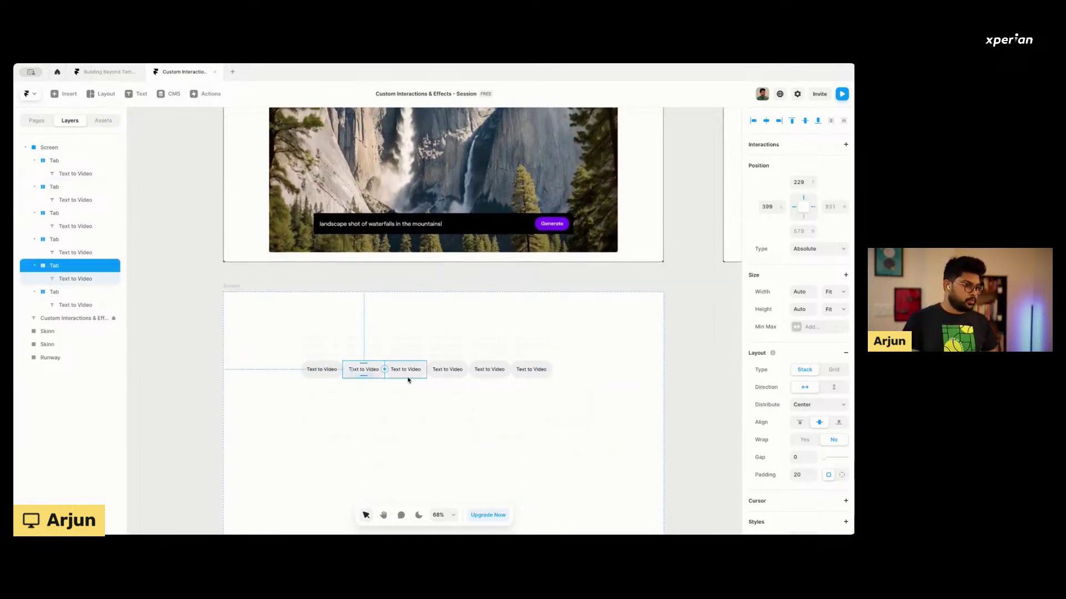
{"action": "left_click", "coordinate": [448, 375], "text": "shift"}
{"action": "left_click", "coordinate": [491, 376], "text": "shift"}
{"action": "left_click", "coordinate": [525, 376], "text": "shift"}
{"action": "scroll", "coordinate": [794, 423], "scroll_direction": "down", "scroll_amount": 1}
{"action": "scroll", "coordinate": [794, 423], "scroll_direction": "down", "scroll_amount": 4}
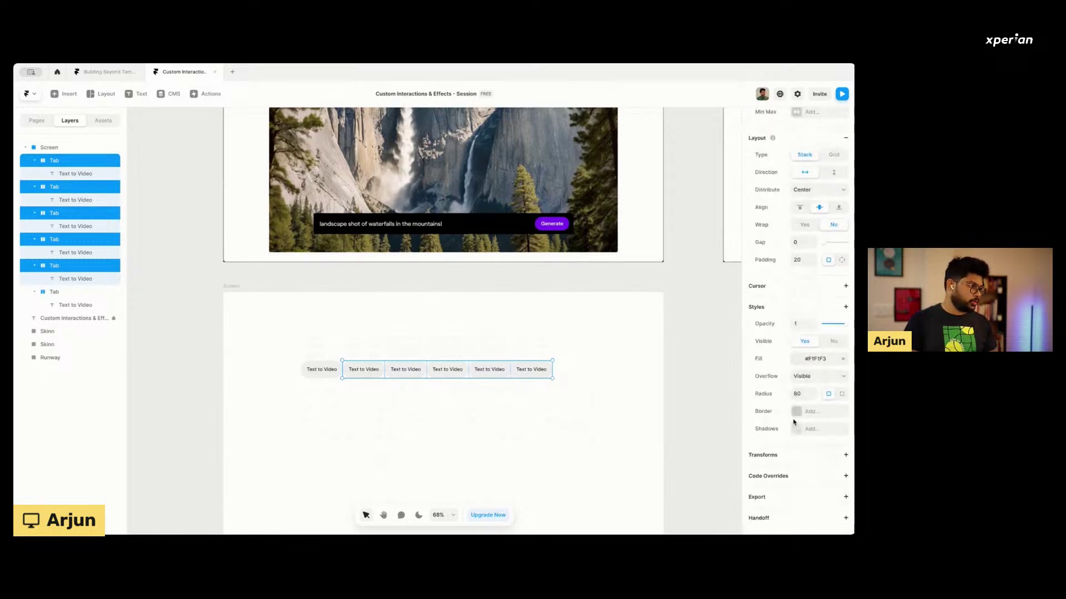
{"action": "left_click", "coordinate": [795, 359]}
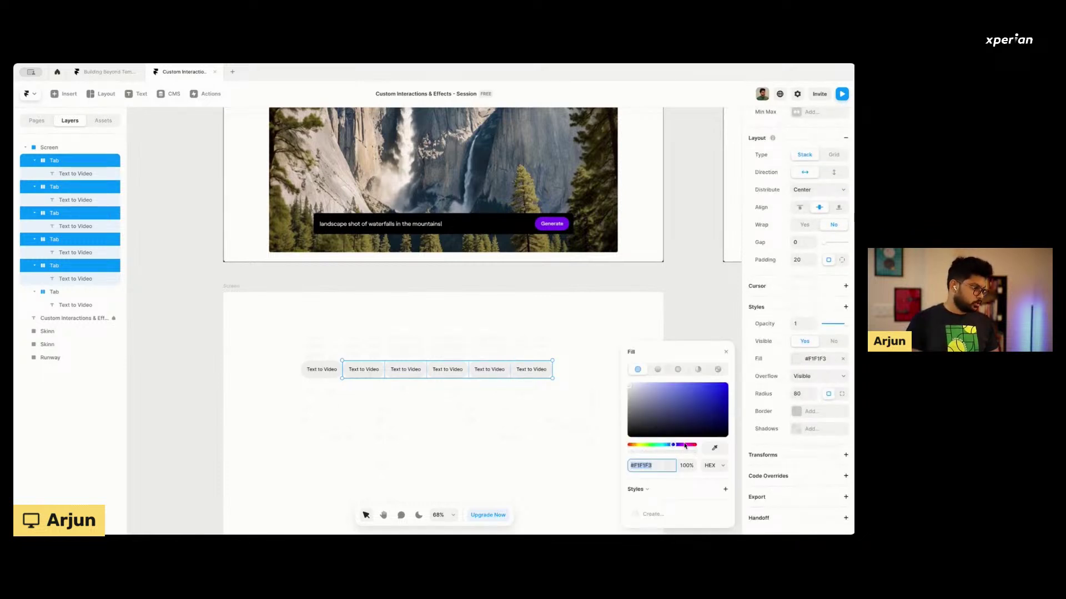
{"action": "left_click", "coordinate": [682, 464]}
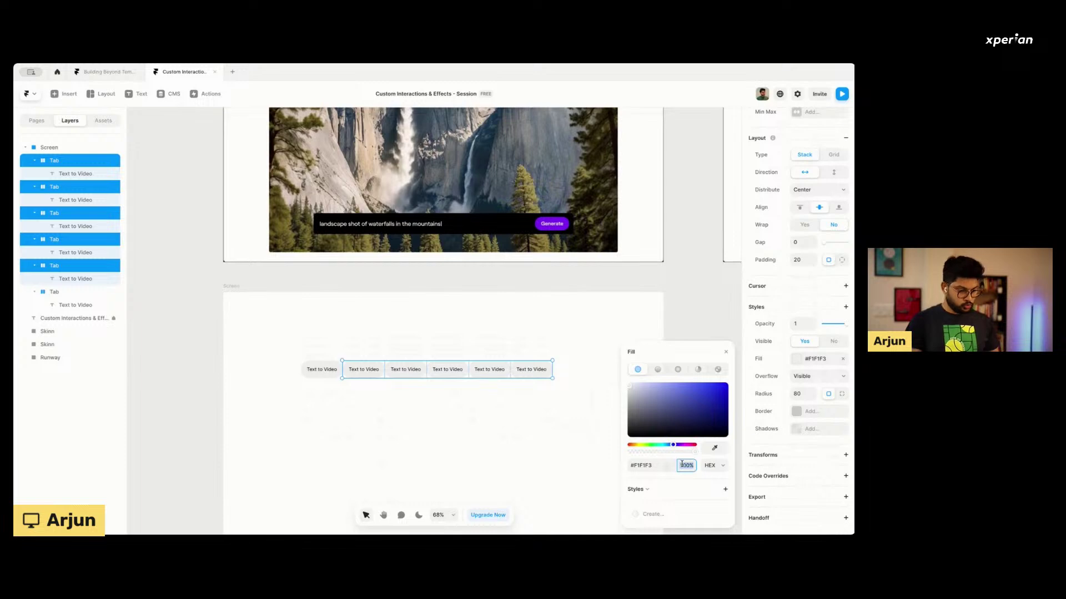
{"action": "type", "text": "0"}
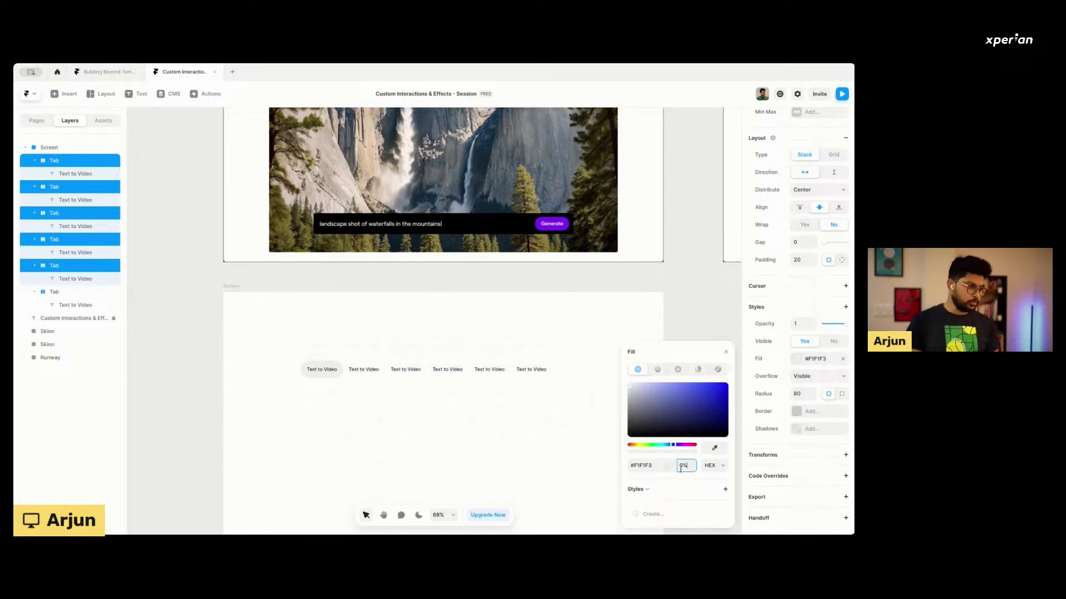
{"action": "left_click", "coordinate": [726, 352]}
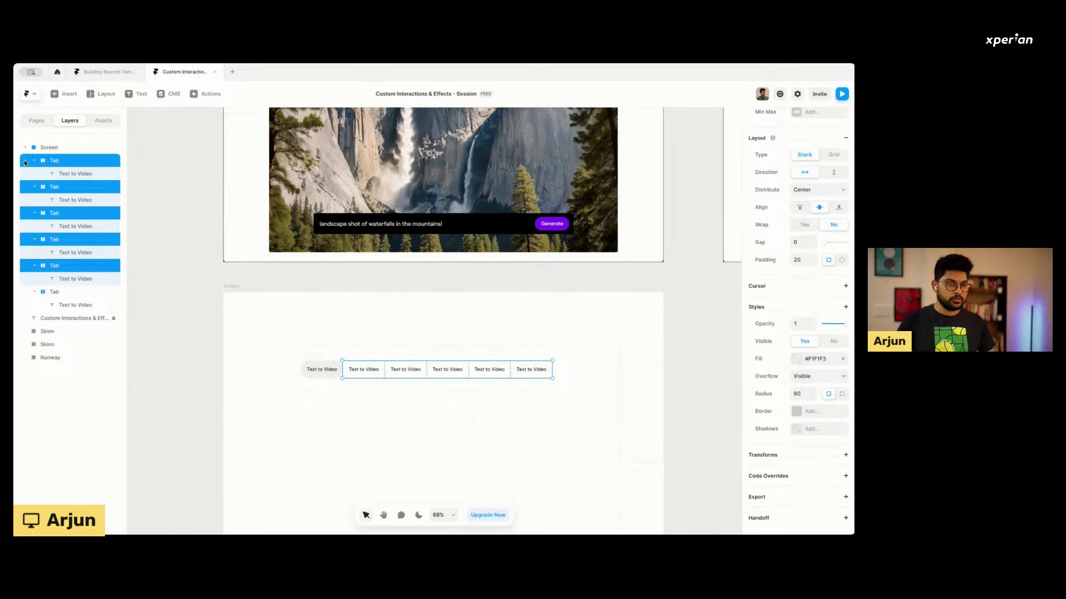
Collapse the tab layers and wrap all six tabs together in a new stack.
{"action": "left_click", "coordinate": [37, 161]}
{"action": "left_click", "coordinate": [34, 175]}
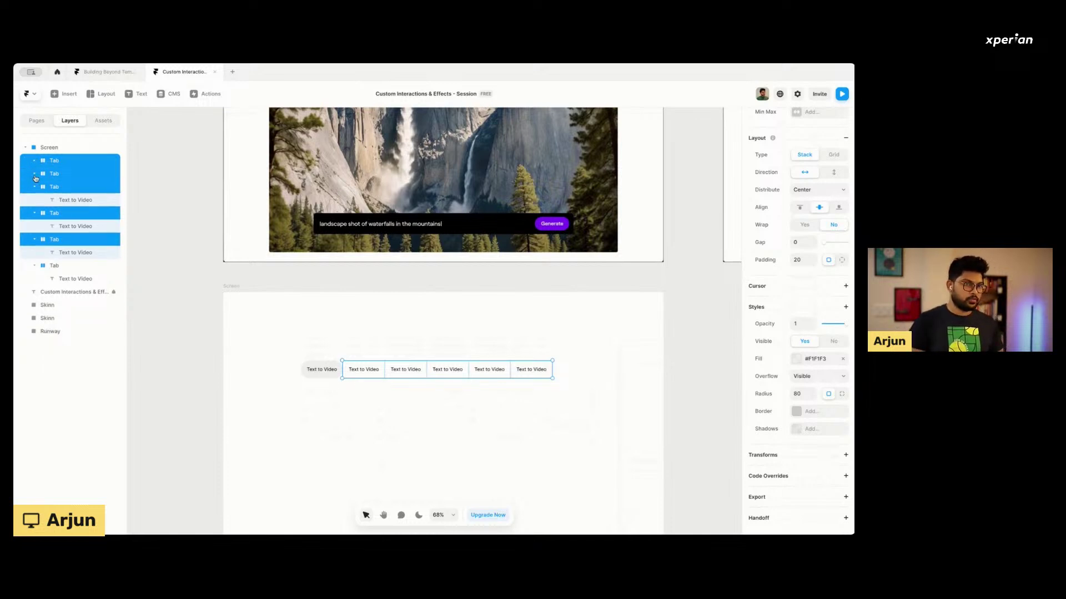
{"action": "left_click", "coordinate": [371, 414]}
{"action": "left_click", "coordinate": [321, 369]}
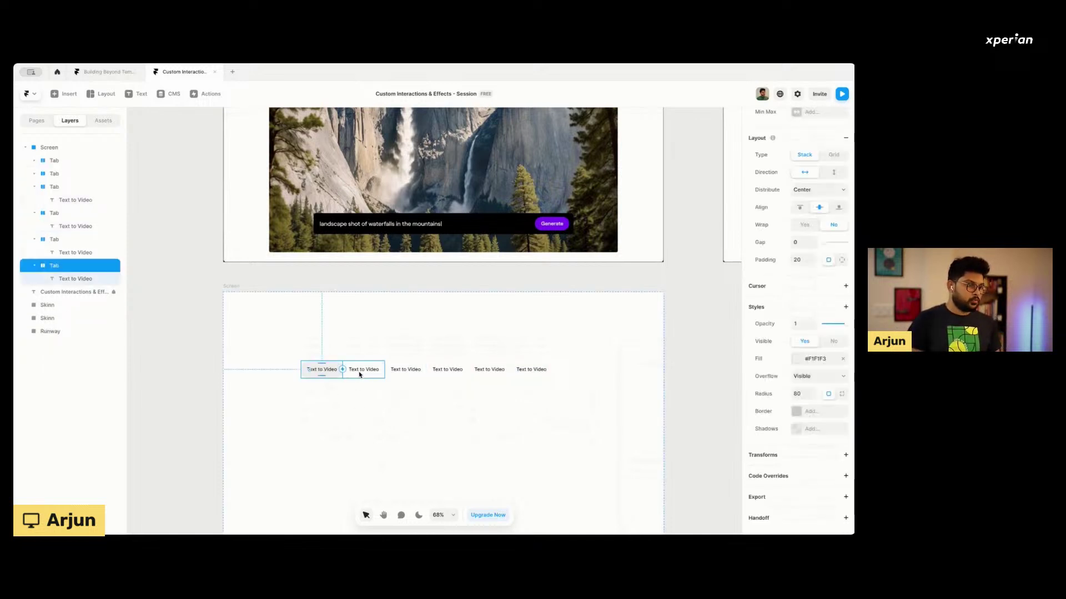
{"action": "left_click", "coordinate": [361, 372], "text": "shift"}
{"action": "left_click", "coordinate": [400, 372], "text": "shift"}
{"action": "left_click", "coordinate": [447, 372], "text": "shift"}
{"action": "left_click", "coordinate": [488, 373], "text": "shift"}
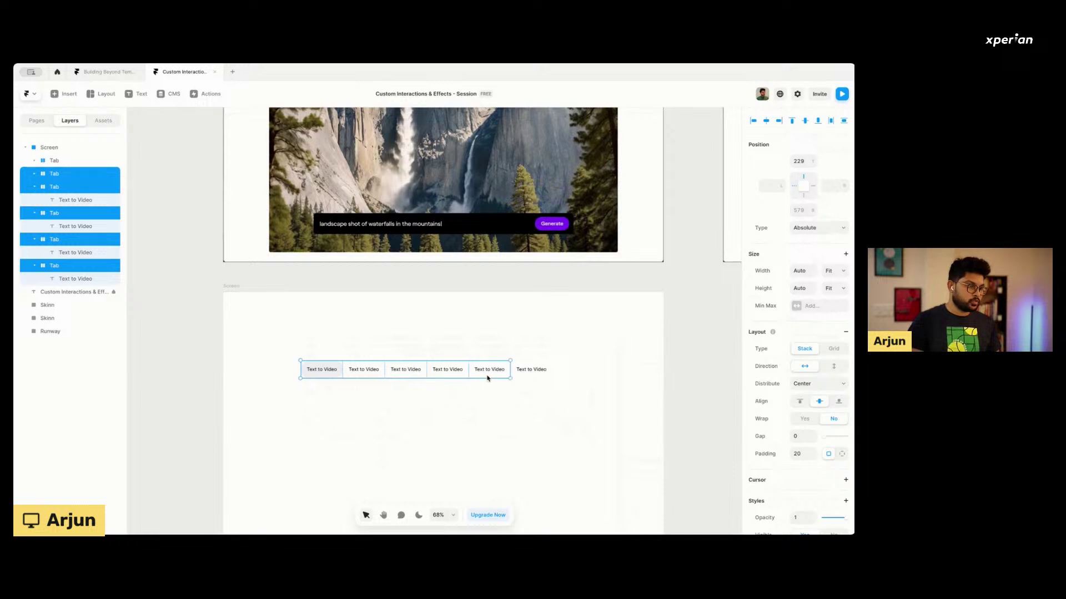
{"action": "left_click", "coordinate": [537, 371], "text": "shift"}
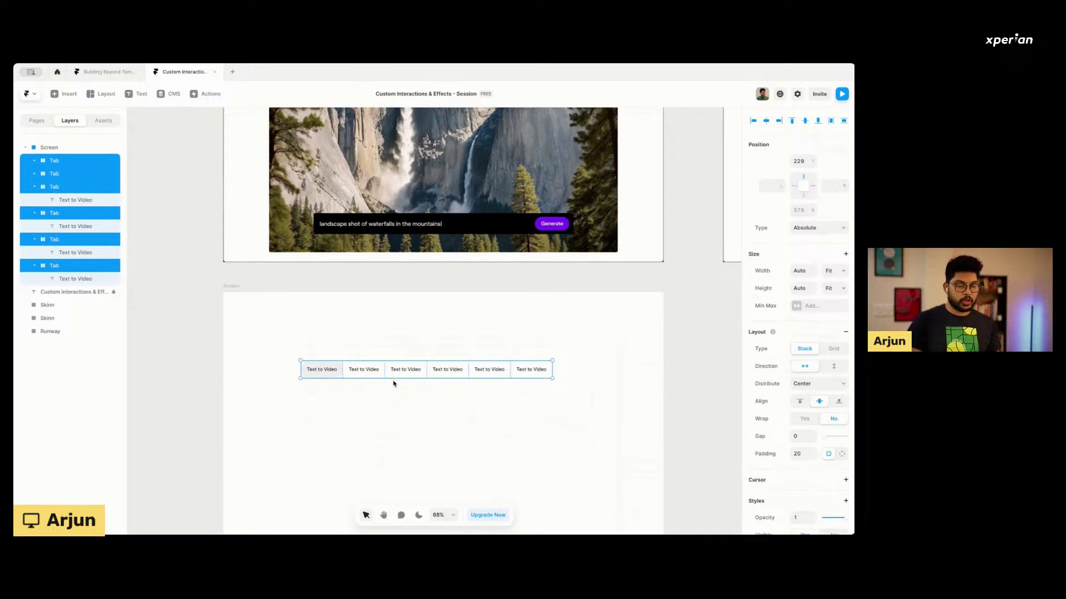
{"action": "left_click", "coordinate": [34, 187]}
{"action": "left_click", "coordinate": [36, 201]}
{"action": "left_click", "coordinate": [34, 214]}
{"action": "left_click", "coordinate": [35, 226]}
{"action": "right_click", "coordinate": [419, 371]}
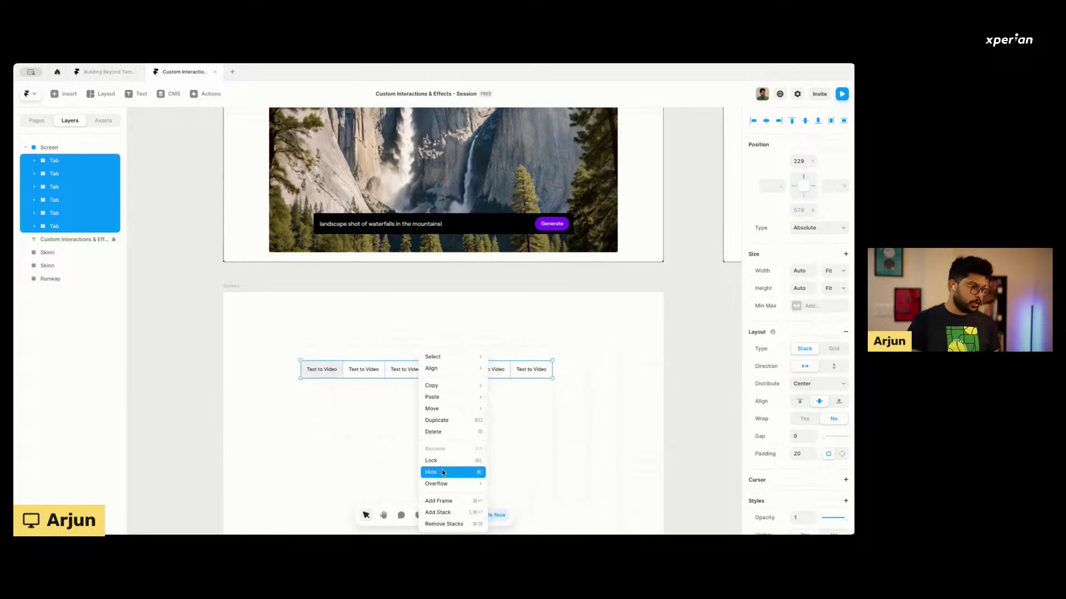
{"action": "left_click", "coordinate": [445, 511]}
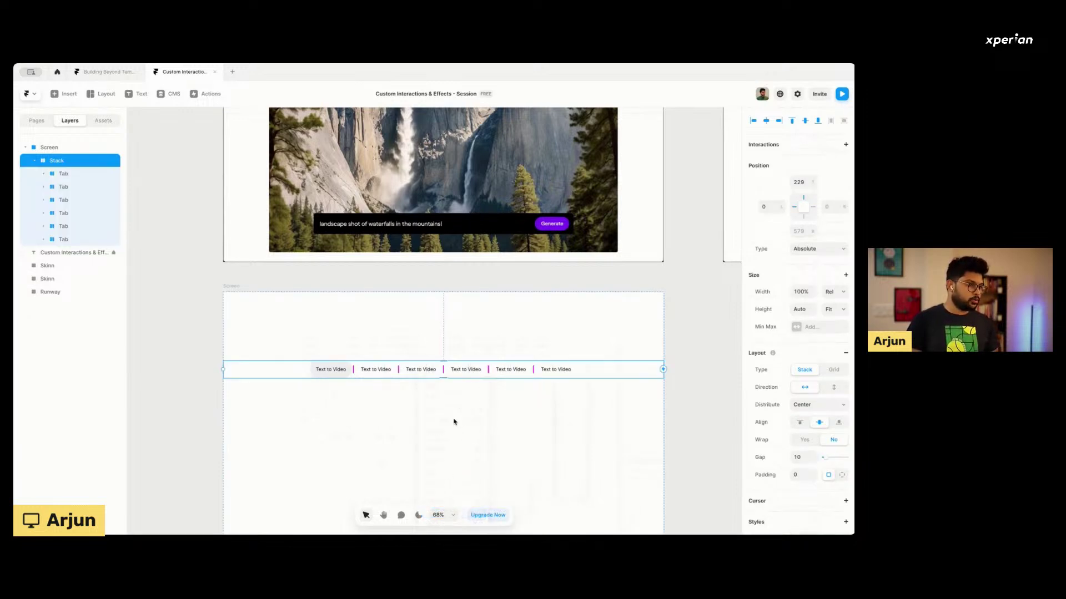
Fit the new stack to its content and move it near the horizontal centre of the frame, at a top position of 299.
{"action": "scroll", "coordinate": [796, 333], "scroll_direction": "down", "scroll_amount": 2}
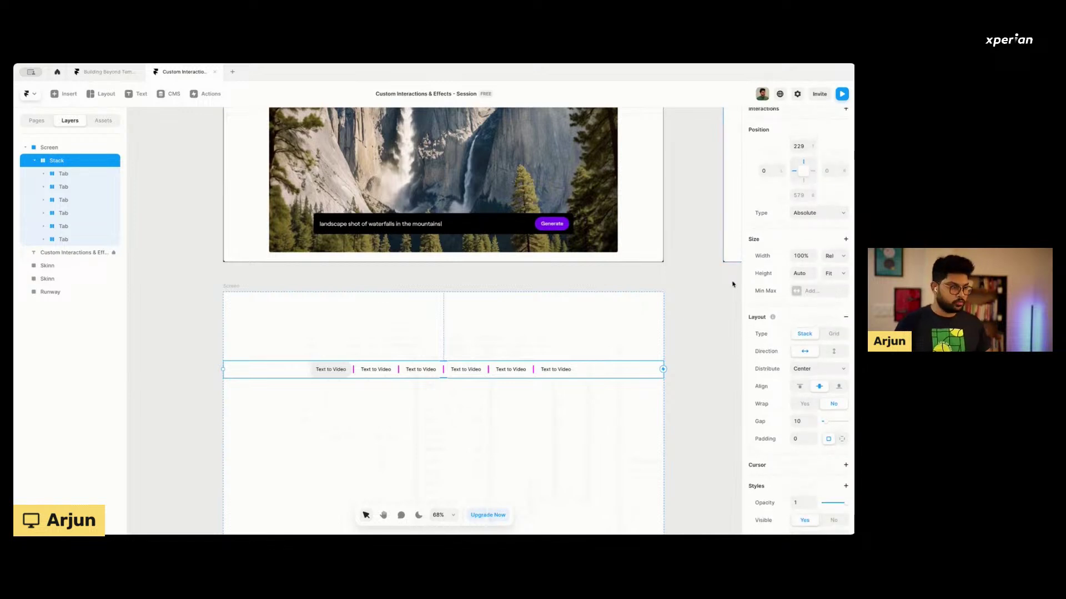
{"action": "right_click", "coordinate": [425, 371]}
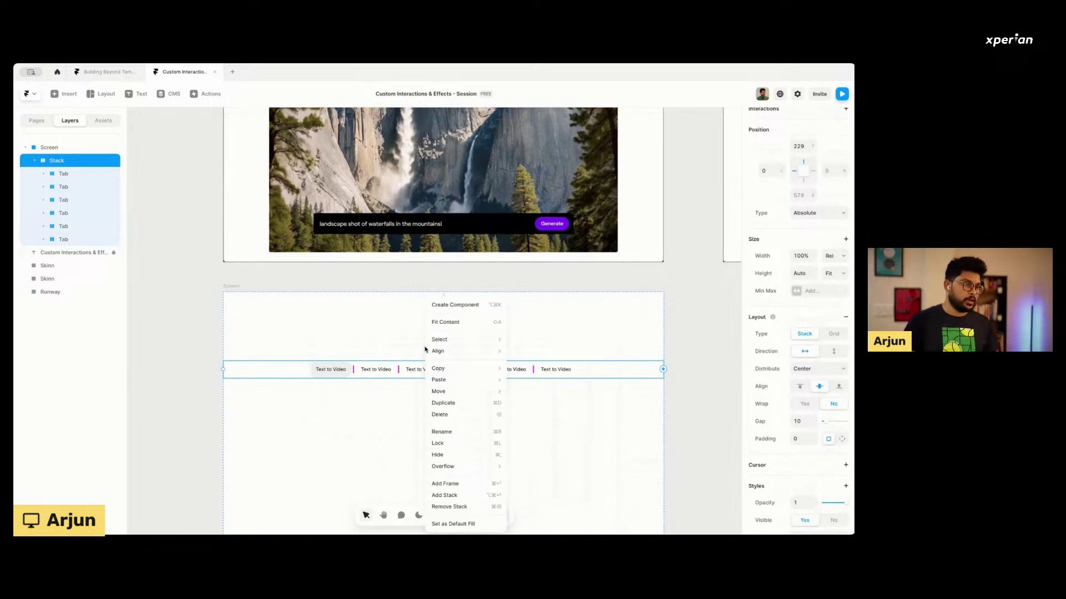
{"action": "left_click", "coordinate": [445, 323]}
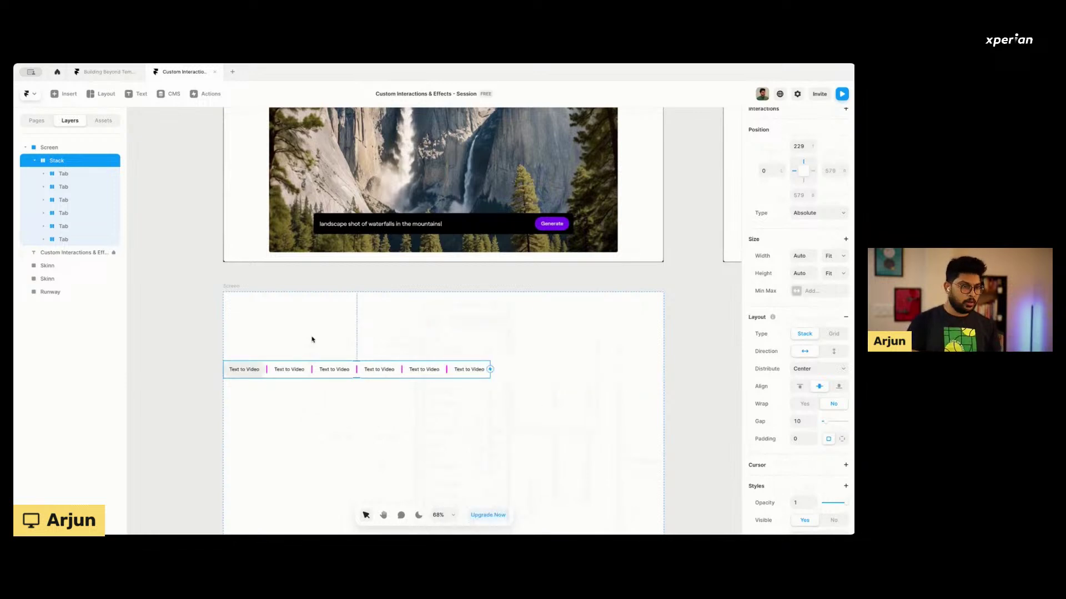
{"action": "left_click", "coordinate": [35, 161]}
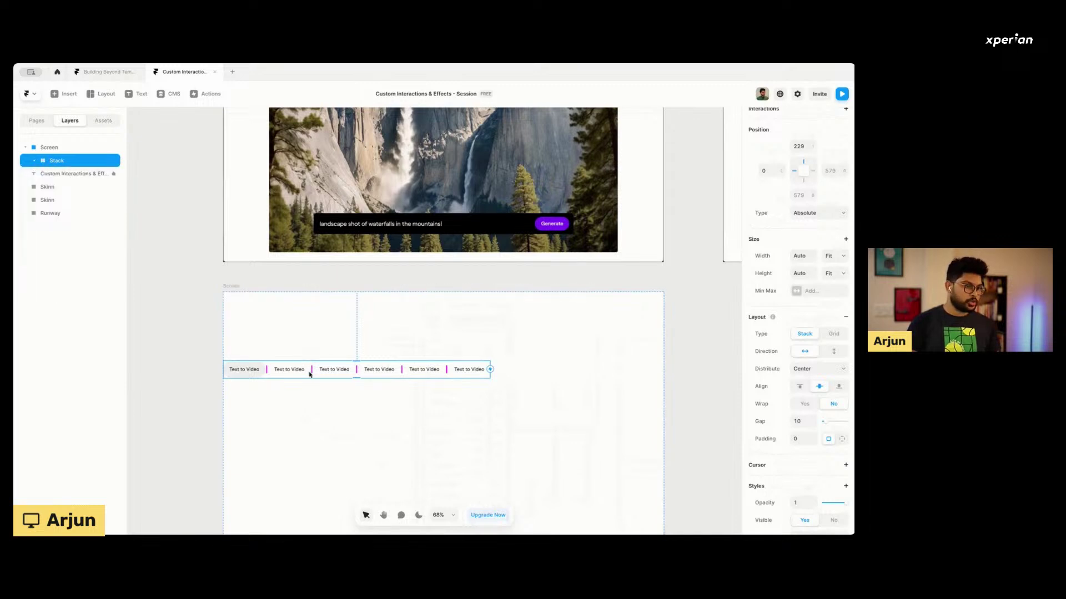
{"action": "left_click_drag", "start_coordinate": [344, 378], "coordinate": [419, 398]}
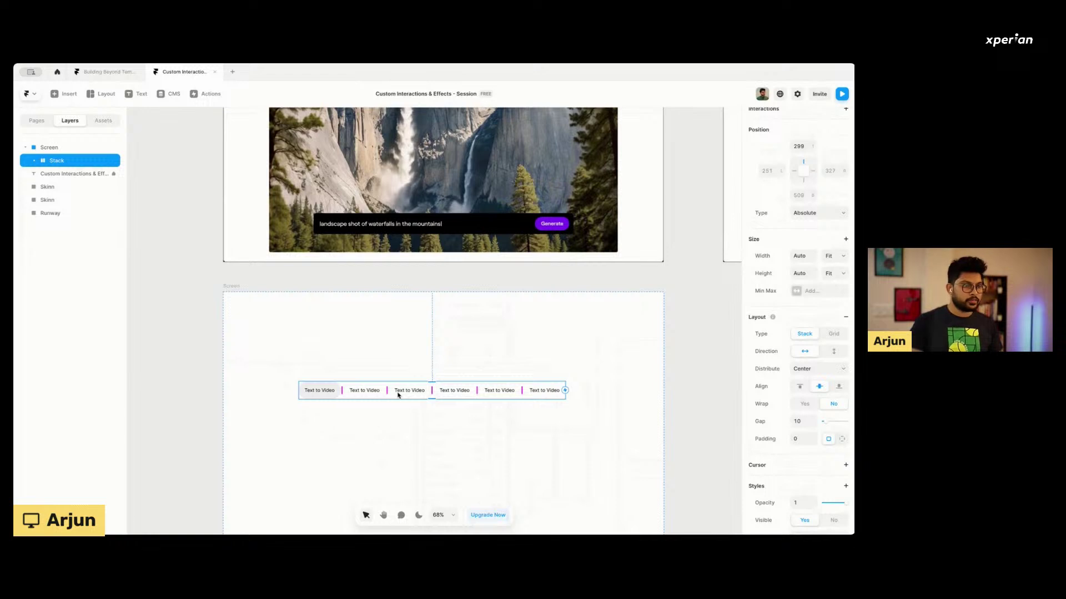
{"action": "scroll", "coordinate": [398, 396], "scroll_direction": "up", "scroll_amount": 1}
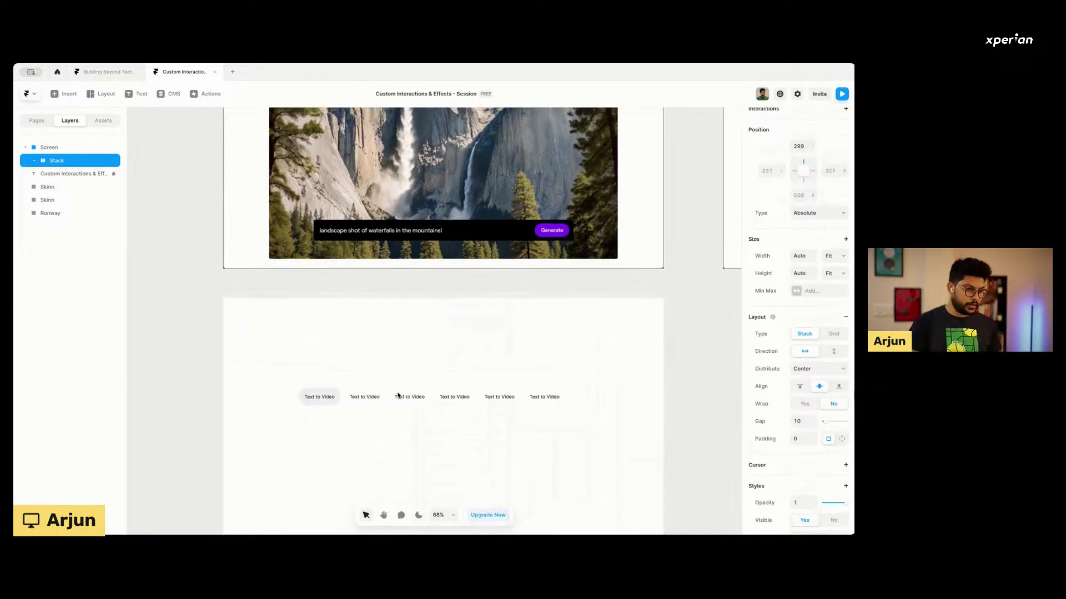
{"action": "left_click", "coordinate": [400, 395]}
{"action": "left_click", "coordinate": [84, 161]}
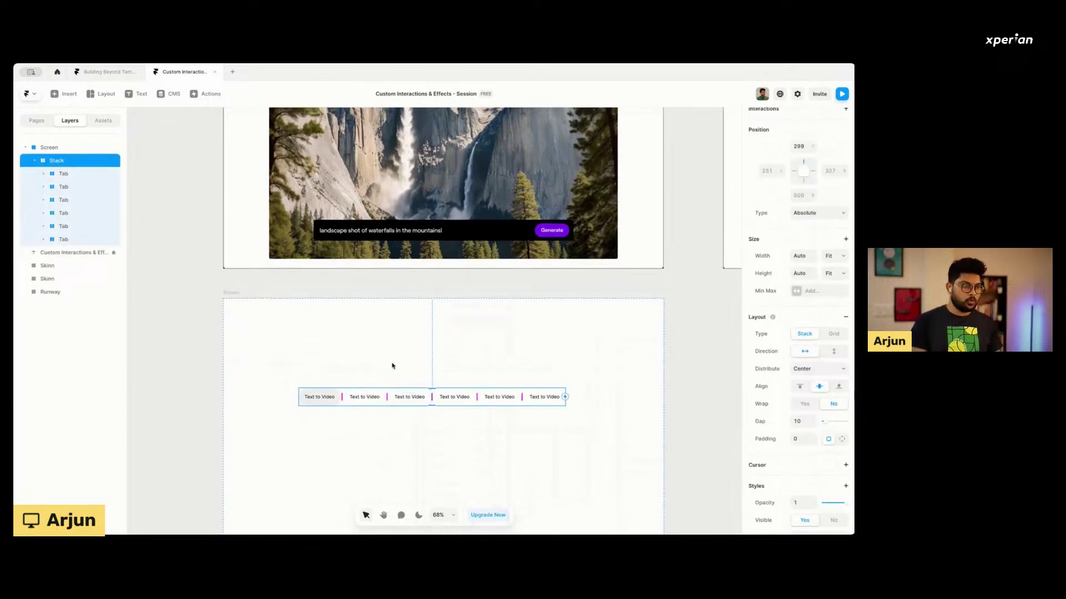
{"action": "left_click", "coordinate": [35, 161]}
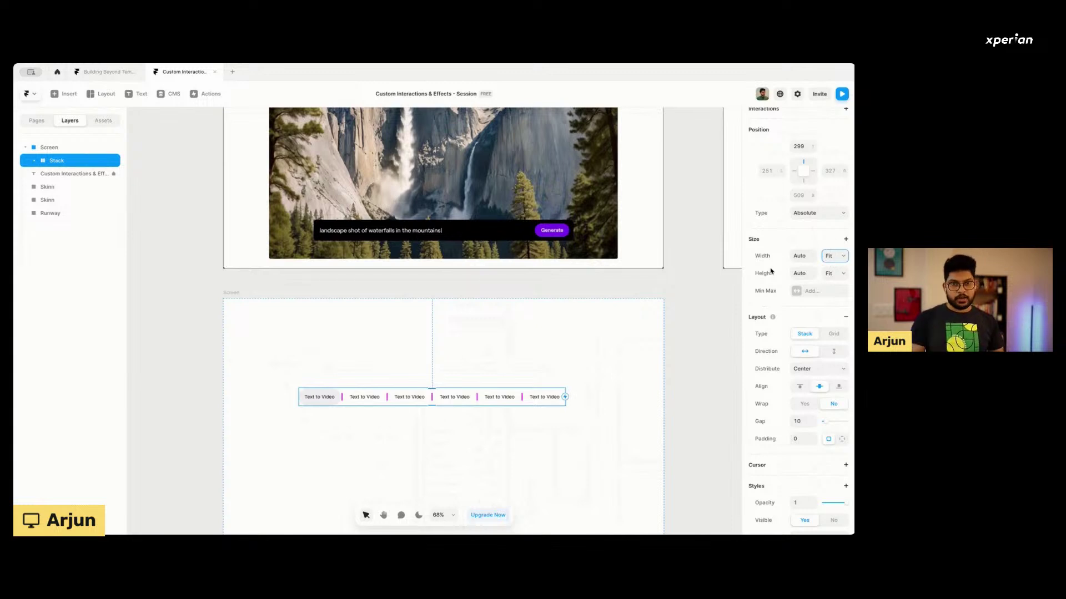
Change the second tab's label to "Image to Video".
{"action": "scroll", "coordinate": [380, 320], "scroll_direction": "down", "scroll_amount": 2}
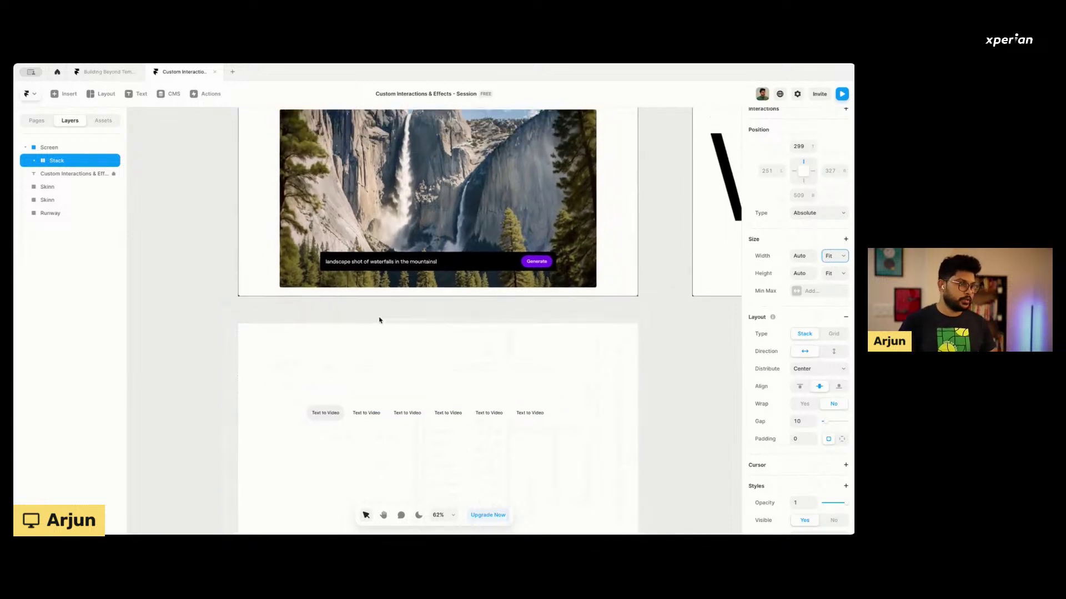
{"action": "scroll", "coordinate": [379, 321], "scroll_direction": "up", "scroll_amount": 3}
{"action": "scroll", "coordinate": [379, 320], "scroll_direction": "down", "scroll_amount": 1}
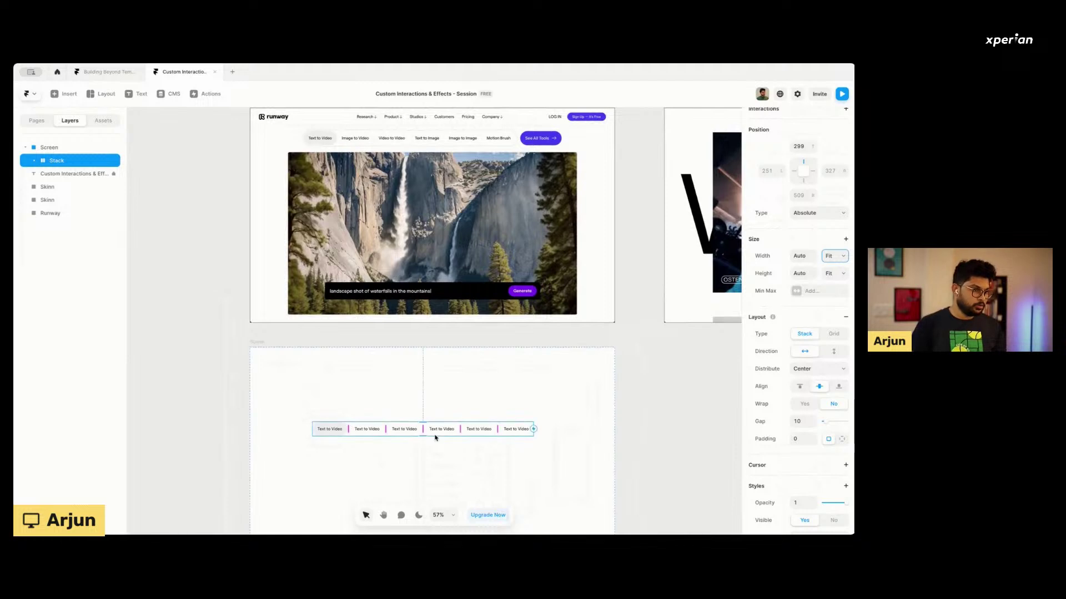
{"action": "left_click", "coordinate": [369, 429]}
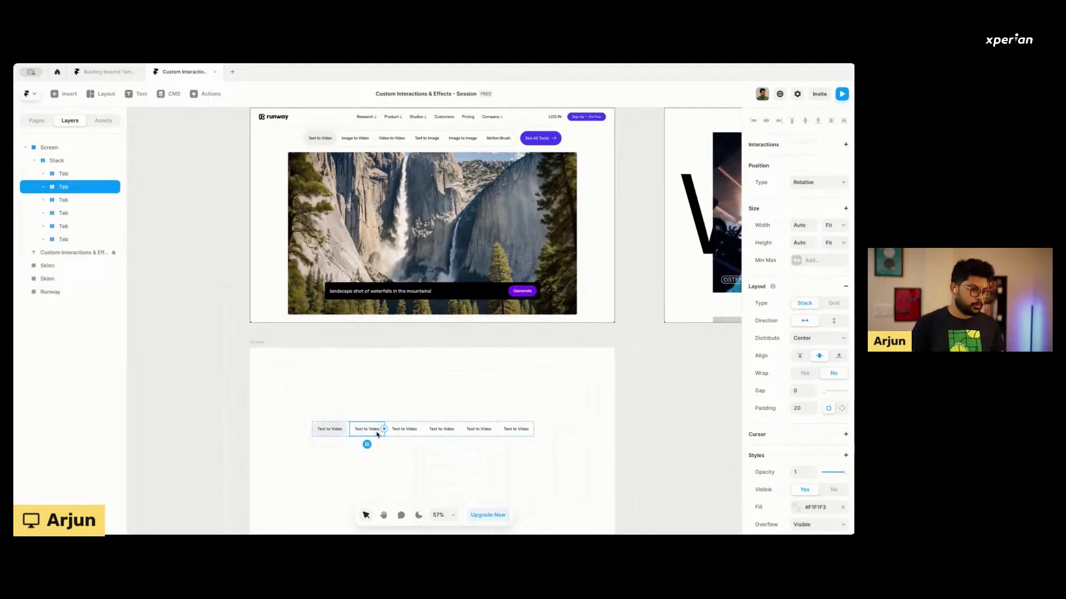
{"action": "double_click", "coordinate": [369, 429]}
{"action": "double_click", "coordinate": [374, 430]}
{"action": "type", "text": "Imag"}
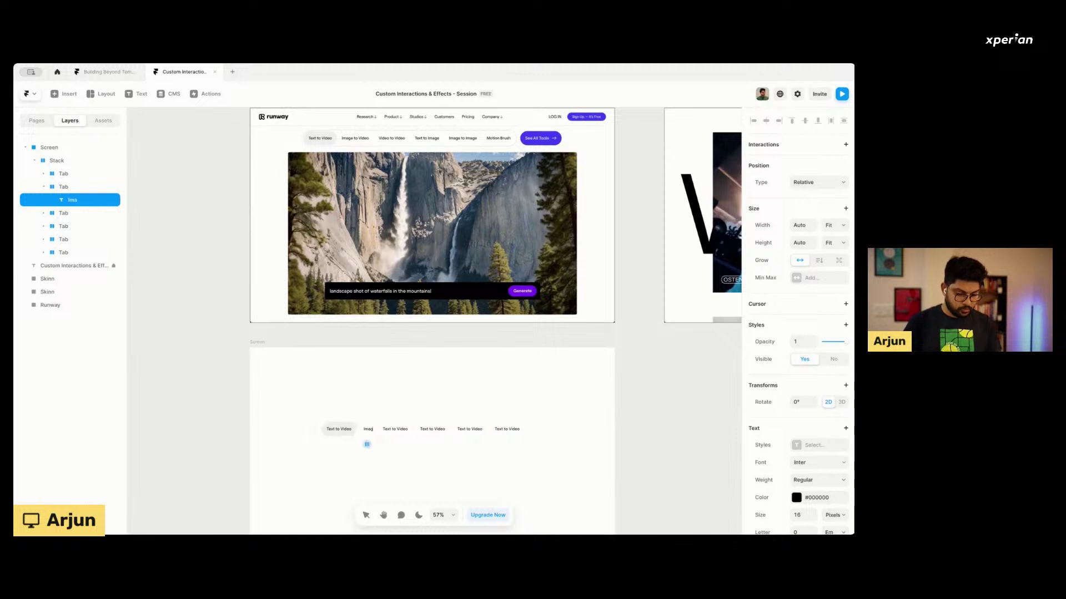
{"action": "type", "text": "e to Video"}
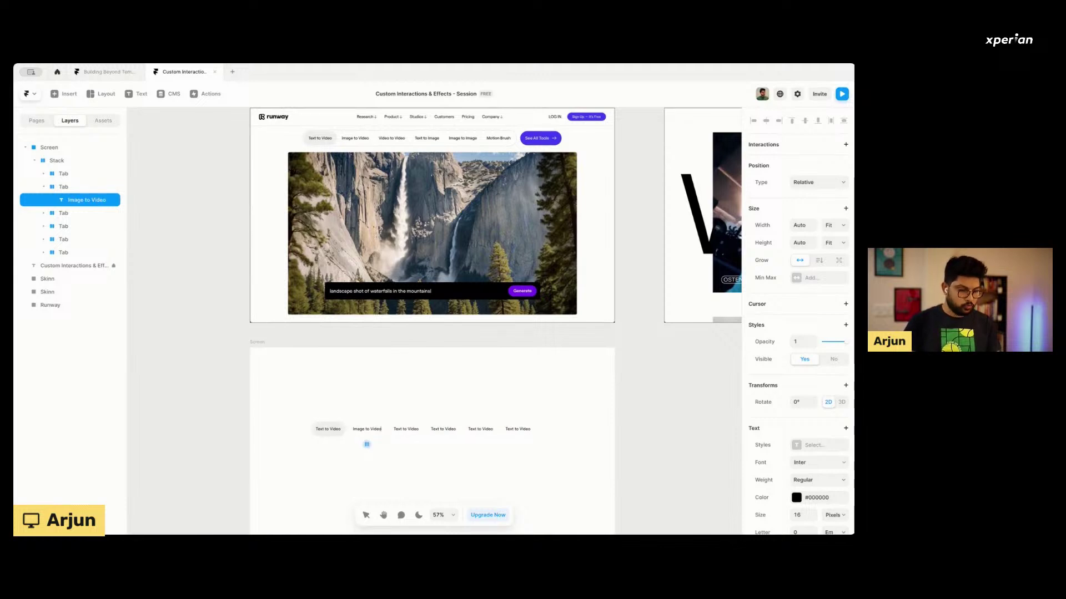
Change the third tab's label to "Video to Video" and the fourth tab's label to "Text to Image".
{"action": "double_click", "coordinate": [404, 430]}
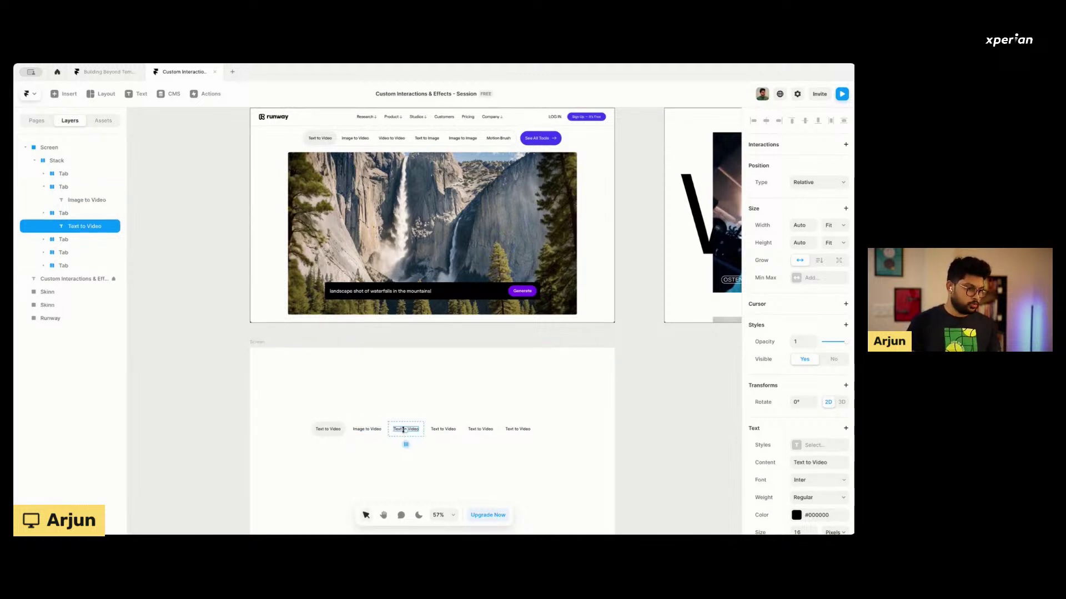
{"action": "type", "text": "Video to Video"}
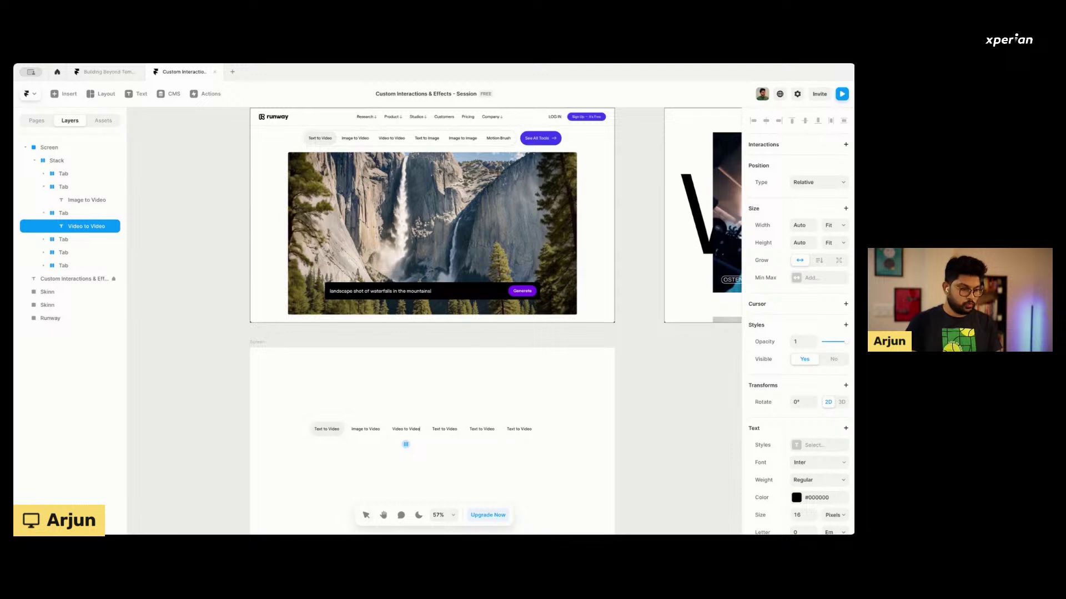
{"action": "left_click", "coordinate": [444, 430]}
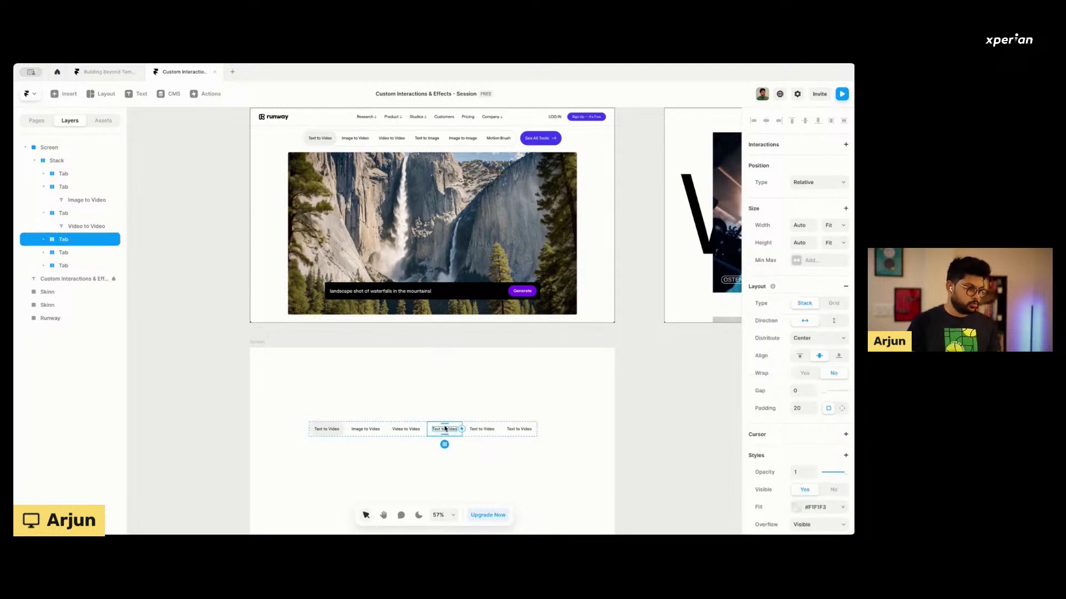
{"action": "double_click", "coordinate": [444, 431]}
{"action": "double_click", "coordinate": [451, 429]}
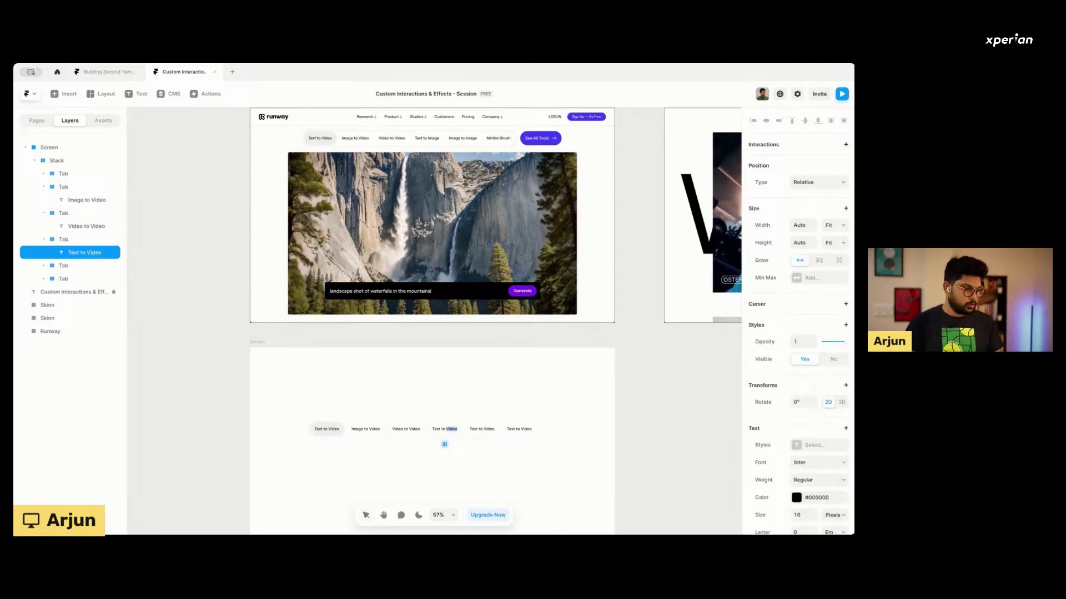
{"action": "type", "text": "Image"}
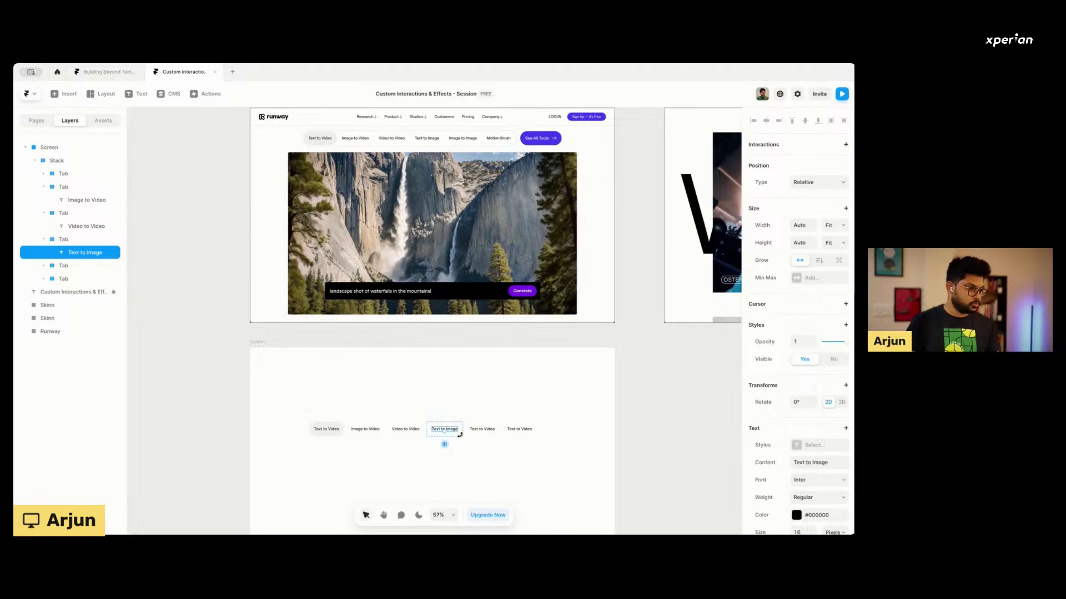
Change the fifth tab's label to "Image to Image".
{"action": "double_click", "coordinate": [488, 430]}
{"action": "double_click", "coordinate": [488, 430]}
{"action": "type", "text": "Imag"}
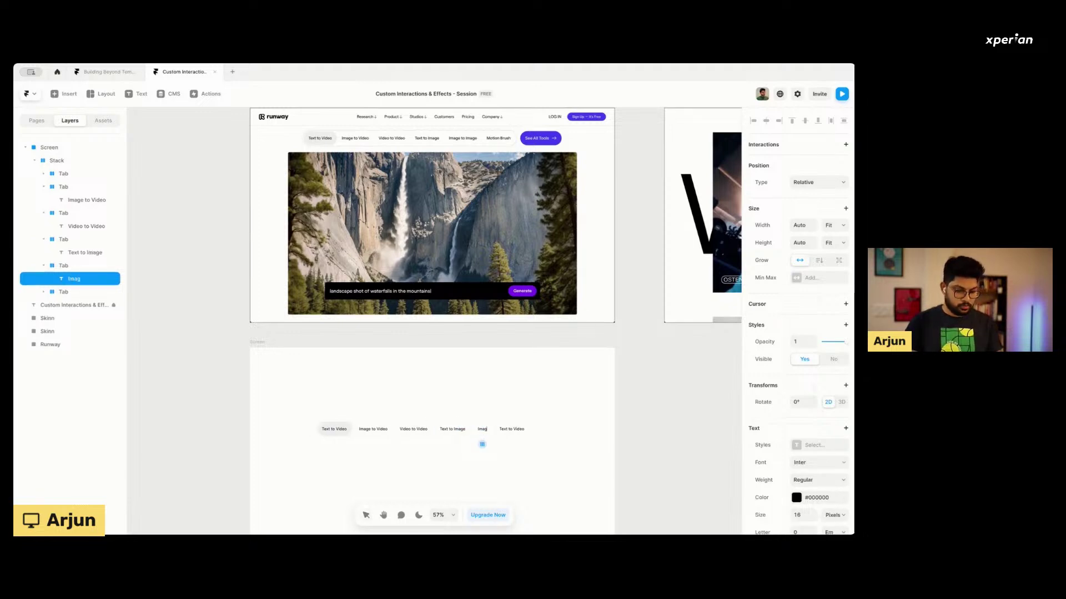
{"action": "type", "text": "e to Image"}
{"action": "key", "text": "Escape"}
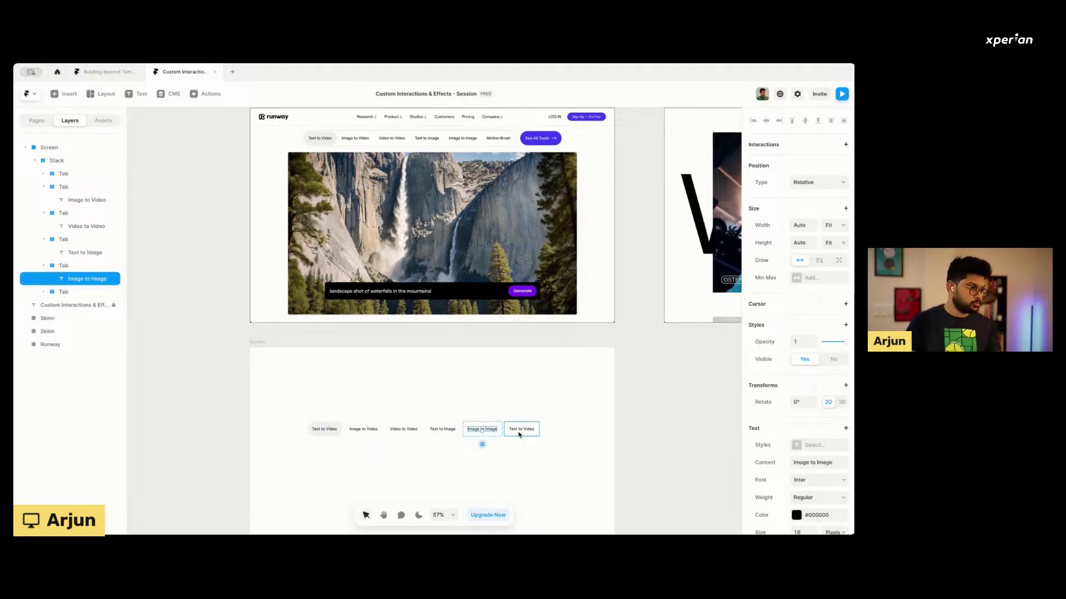
Change the sixth tab's label to "Motion Brush" and select the whole tab stack.
{"action": "left_click", "coordinate": [526, 430]}
{"action": "double_click", "coordinate": [527, 430]}
{"action": "type", "text": "Motion Brush"}
{"action": "key", "text": "Escape"}
{"action": "key", "text": "Escape"}
{"action": "left_click", "coordinate": [362, 433]}
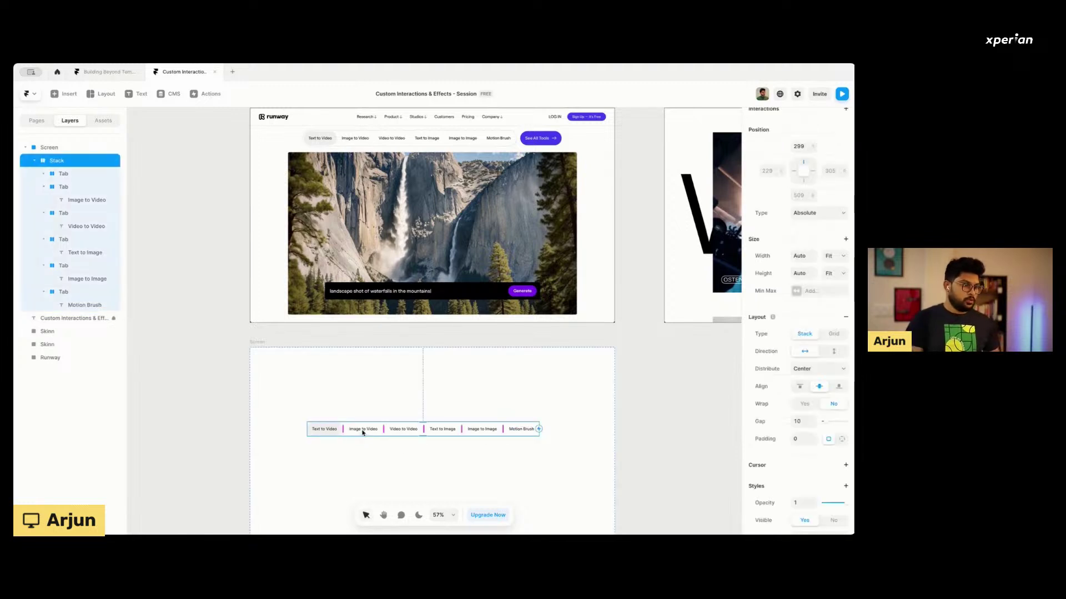
Centre the tab stack horizontally in the blank screen frame, compare it with the Runway reference, and collapse its layers.
{"action": "left_click_drag", "start_coordinate": [362, 433], "coordinate": [373, 432]}
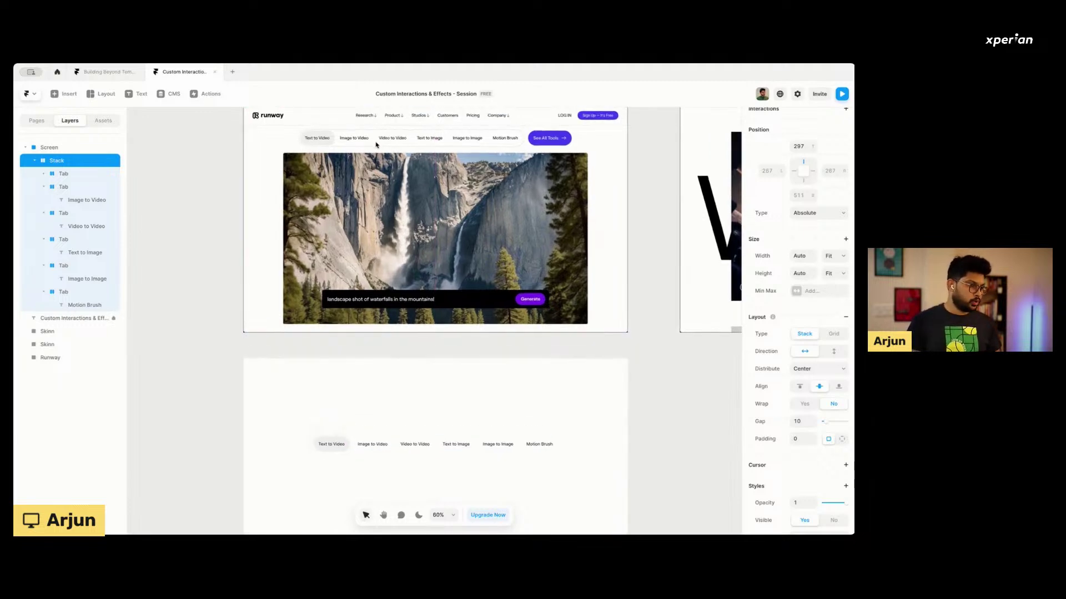
{"action": "scroll", "coordinate": [388, 311], "scroll_direction": "up", "scroll_amount": 5}
{"action": "scroll", "coordinate": [388, 309], "scroll_direction": "up", "scroll_amount": 2}
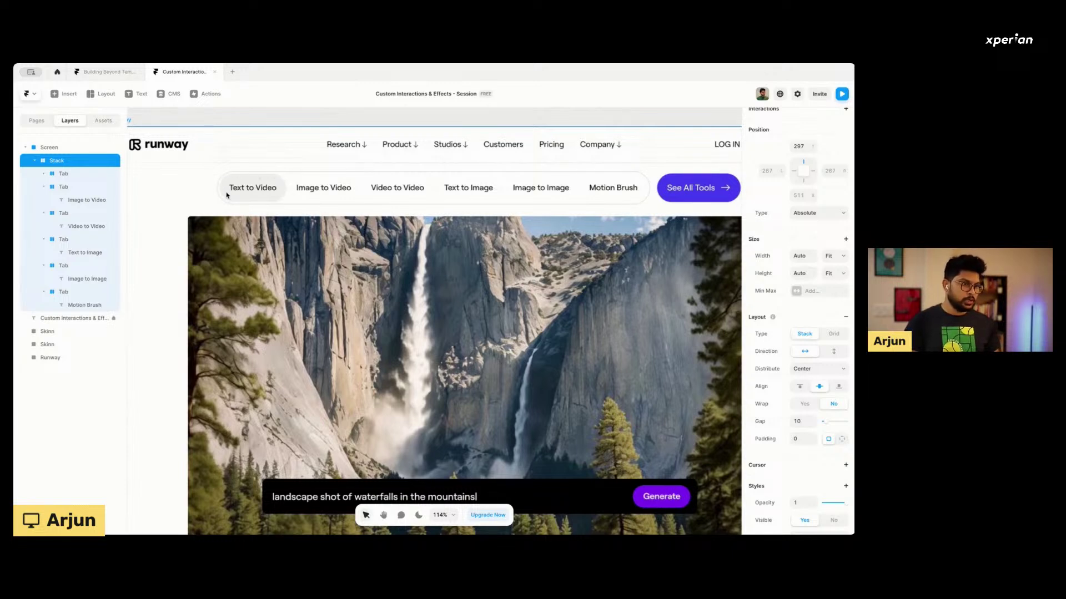
{"action": "scroll", "coordinate": [227, 194], "scroll_direction": "down", "scroll_amount": 4}
{"action": "scroll", "coordinate": [231, 200], "scroll_direction": "down", "scroll_amount": 2}
{"action": "scroll", "coordinate": [341, 452], "scroll_direction": "down", "scroll_amount": 1}
{"action": "left_click", "coordinate": [33, 161]}
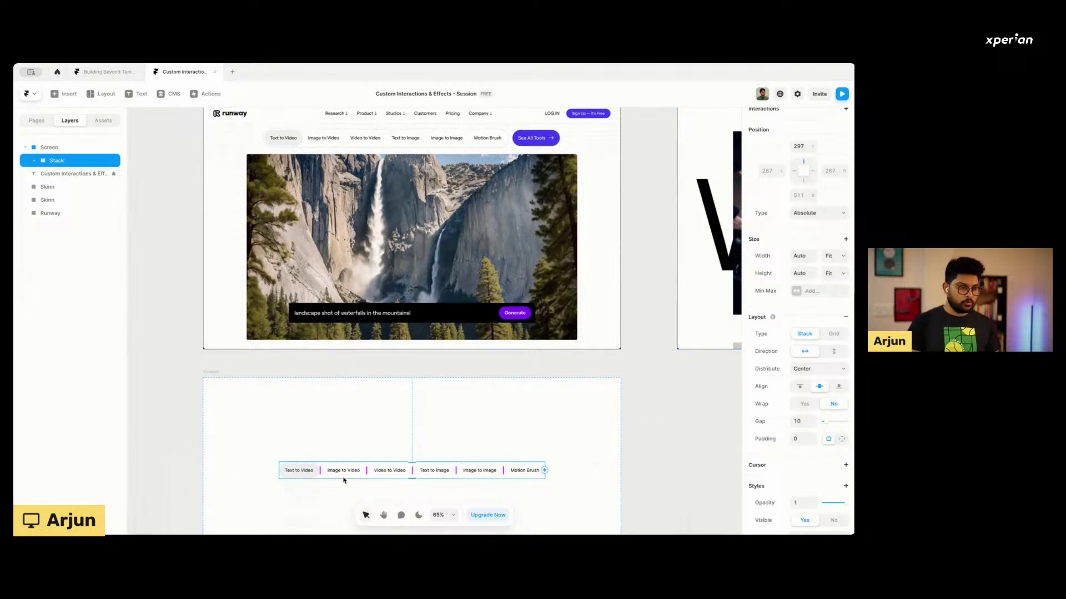
Set the gap between the tabs in the stack to 0.
{"action": "scroll", "coordinate": [344, 474], "scroll_direction": "down", "scroll_amount": 1}
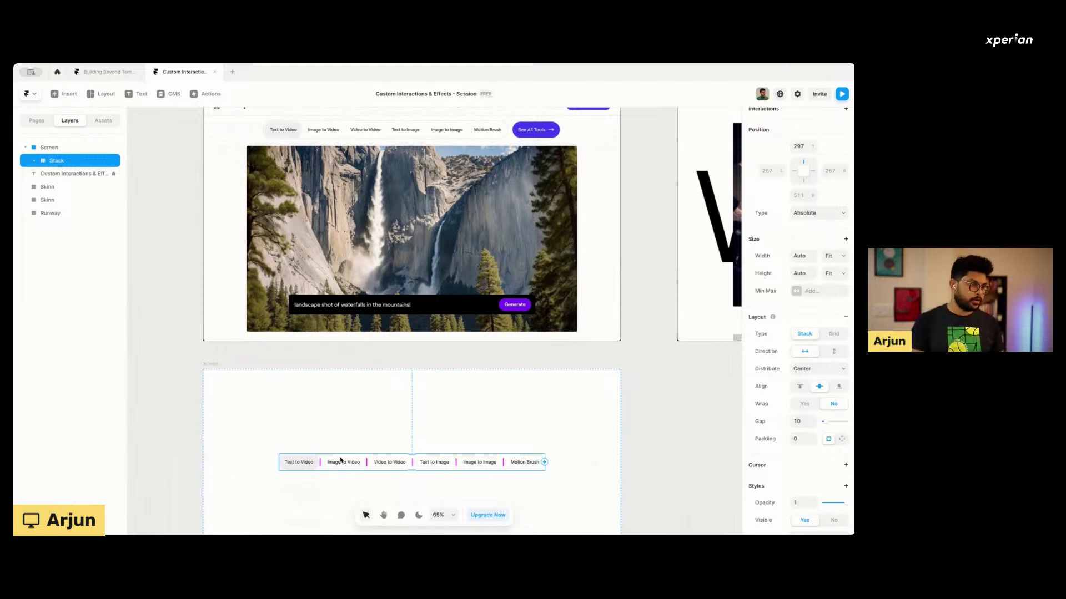
{"action": "scroll", "coordinate": [318, 448], "scroll_direction": "down", "scroll_amount": 2}
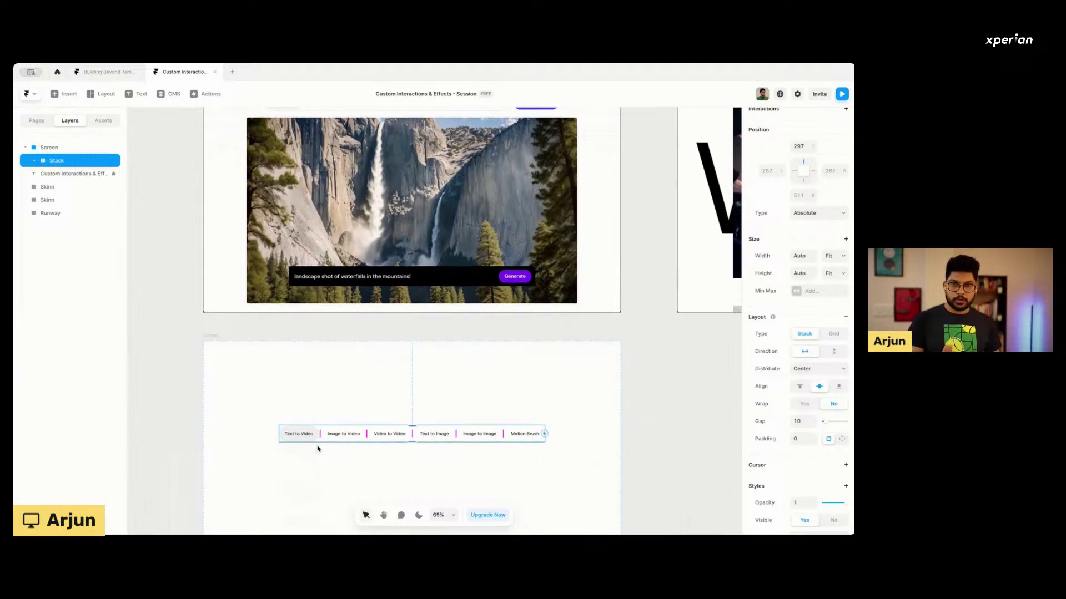
{"action": "scroll", "coordinate": [340, 429], "scroll_direction": "down", "scroll_amount": 1}
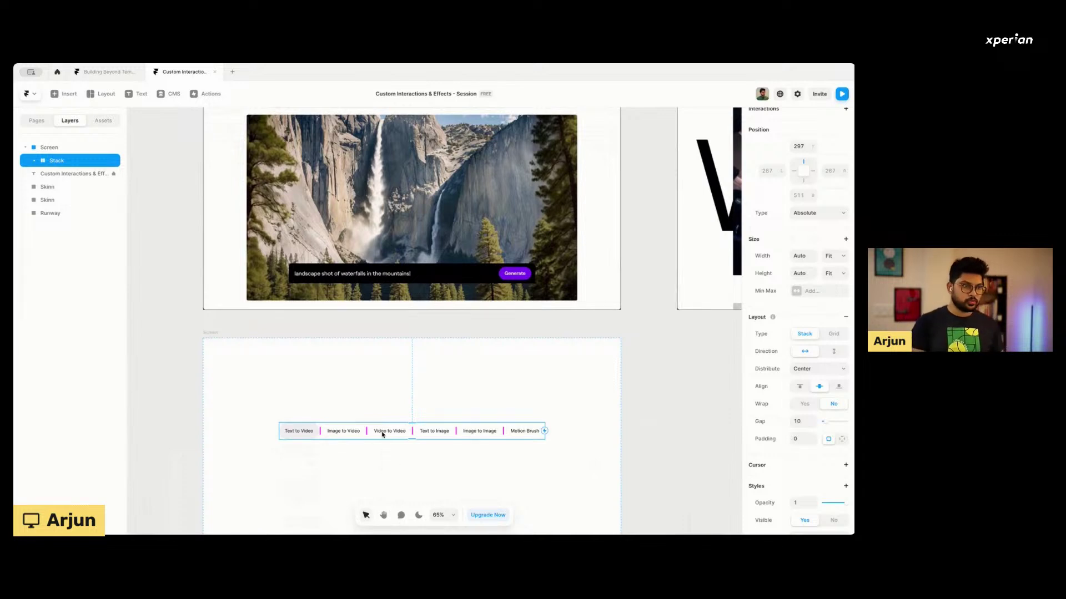
{"action": "scroll", "coordinate": [382, 434], "scroll_direction": "up", "scroll_amount": 4}
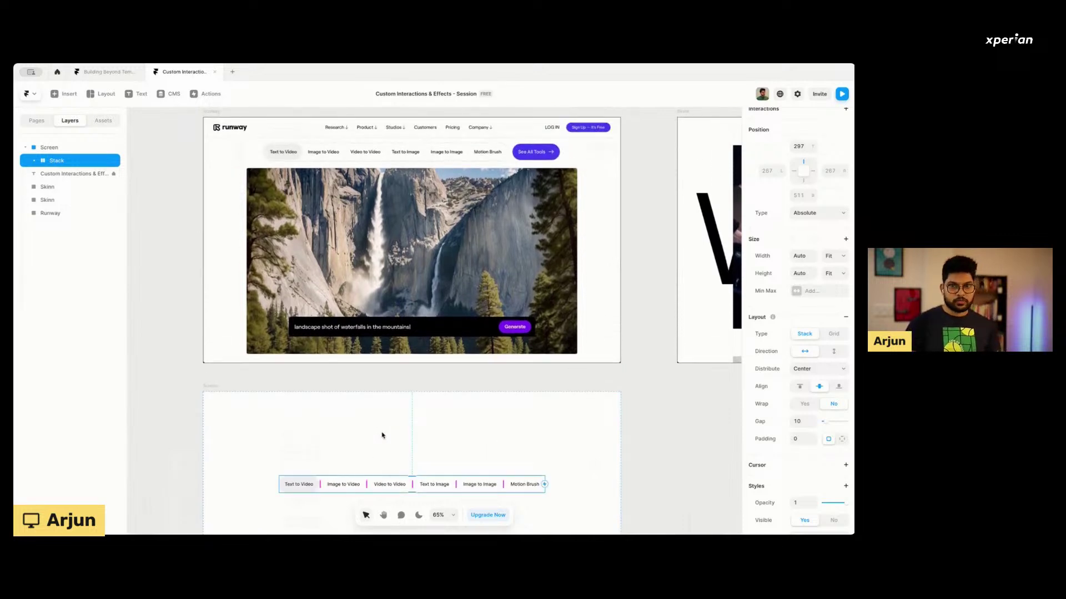
{"action": "scroll", "coordinate": [382, 435], "scroll_direction": "down", "scroll_amount": 2}
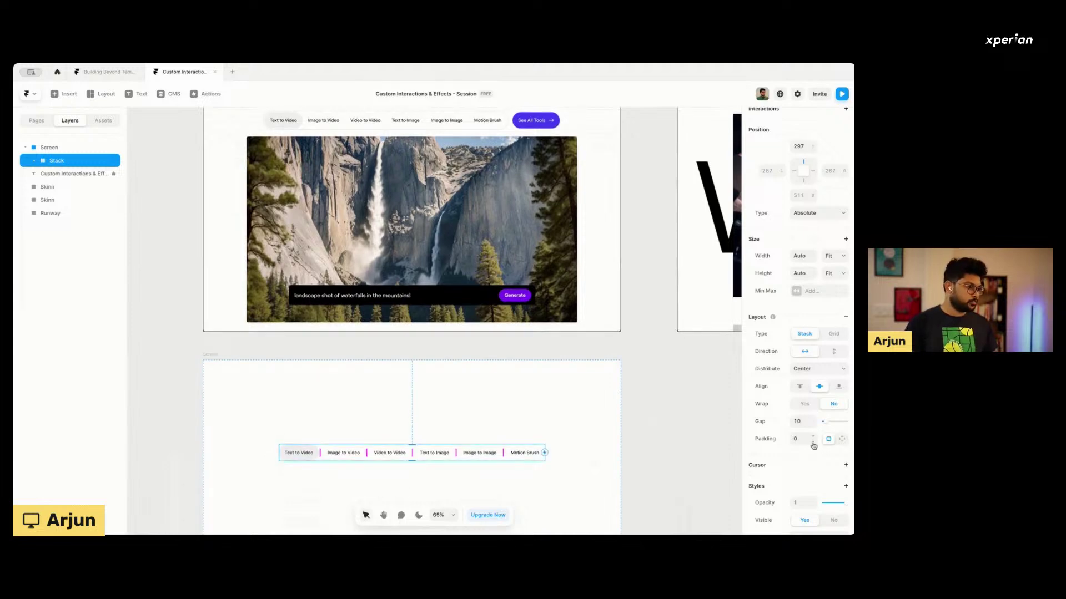
{"action": "left_click", "coordinate": [804, 424]}
{"action": "type", "text": "0"}
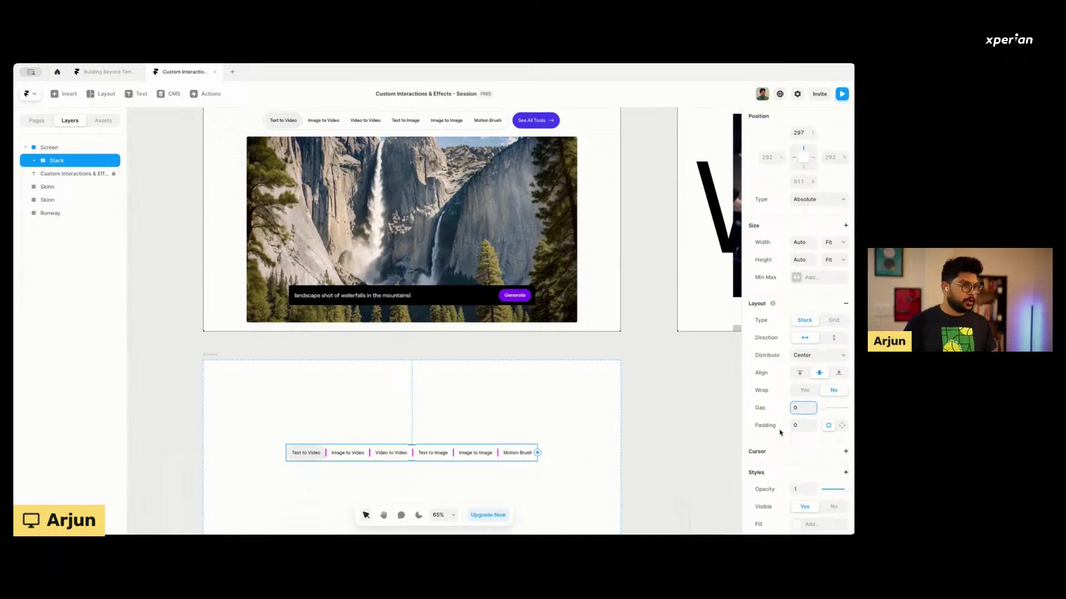
Add a solid border of width 1 to the tab stack, sampling the colour #F1F1F3 from the first tab's grey fill.
{"action": "scroll", "coordinate": [777, 422], "scroll_direction": "down", "scroll_amount": 5}
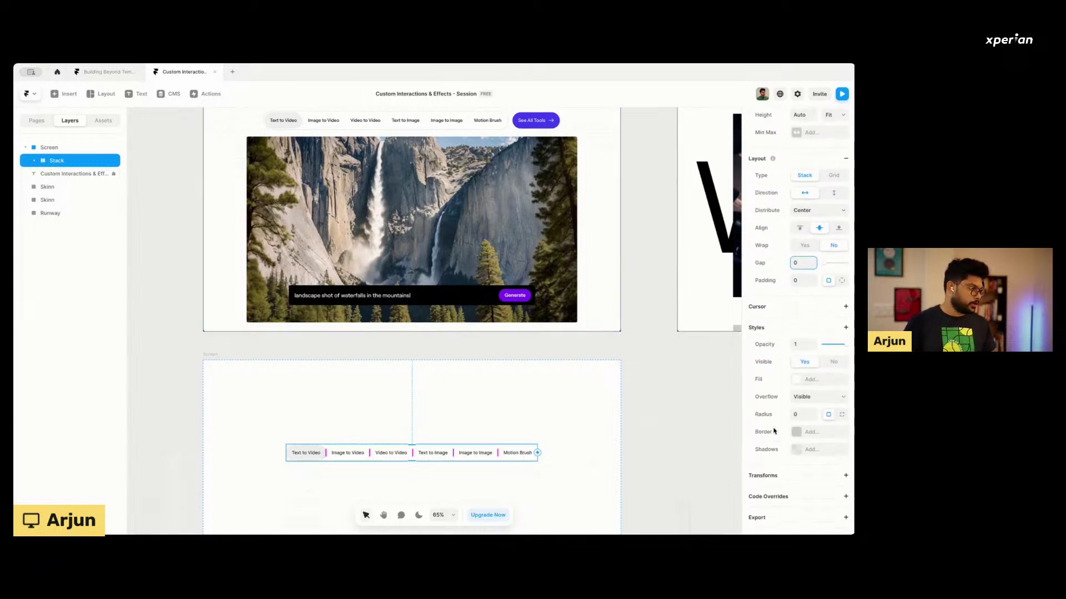
{"action": "left_click", "coordinate": [797, 425]}
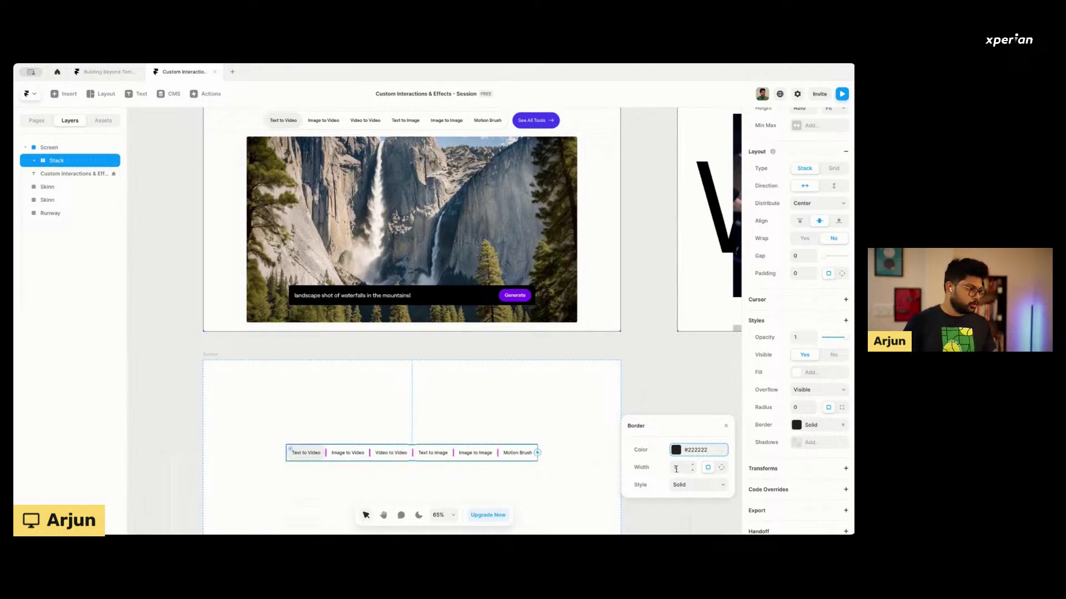
{"action": "scroll", "coordinate": [320, 485], "scroll_direction": "up", "scroll_amount": 2}
{"action": "scroll", "coordinate": [320, 484], "scroll_direction": "up", "scroll_amount": 8}
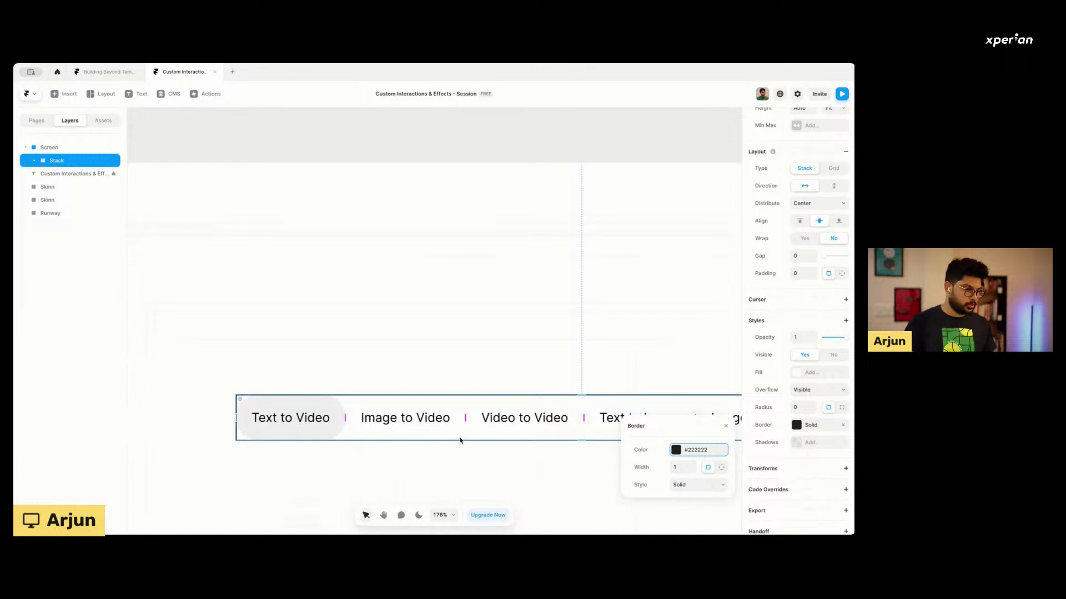
{"action": "left_click", "coordinate": [696, 452]}
{"action": "left_click", "coordinate": [714, 448]}
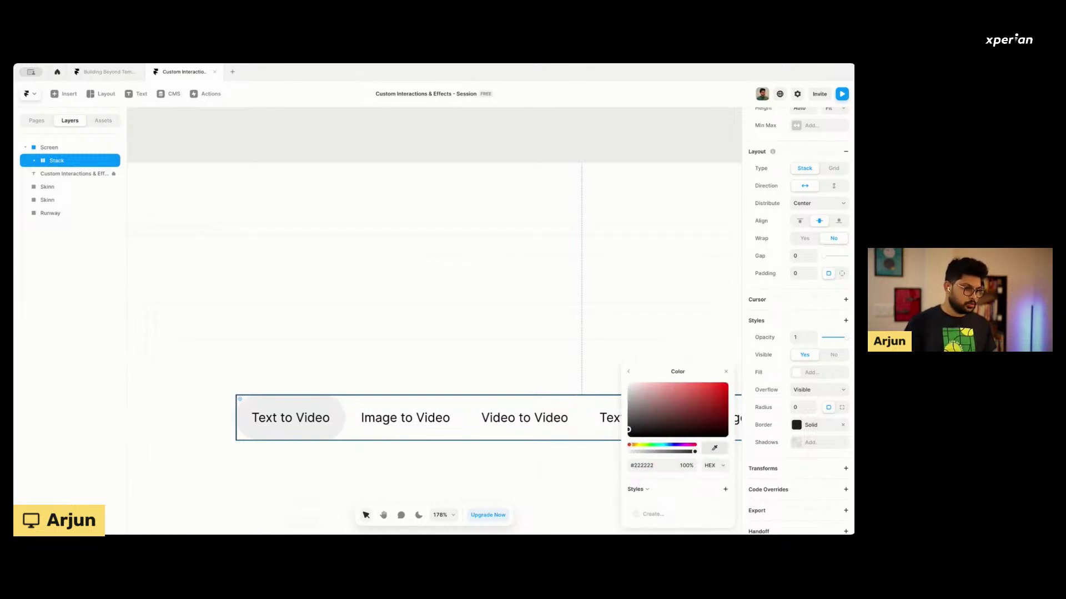
{"action": "left_click", "coordinate": [322, 409]}
{"action": "left_click", "coordinate": [725, 371]}
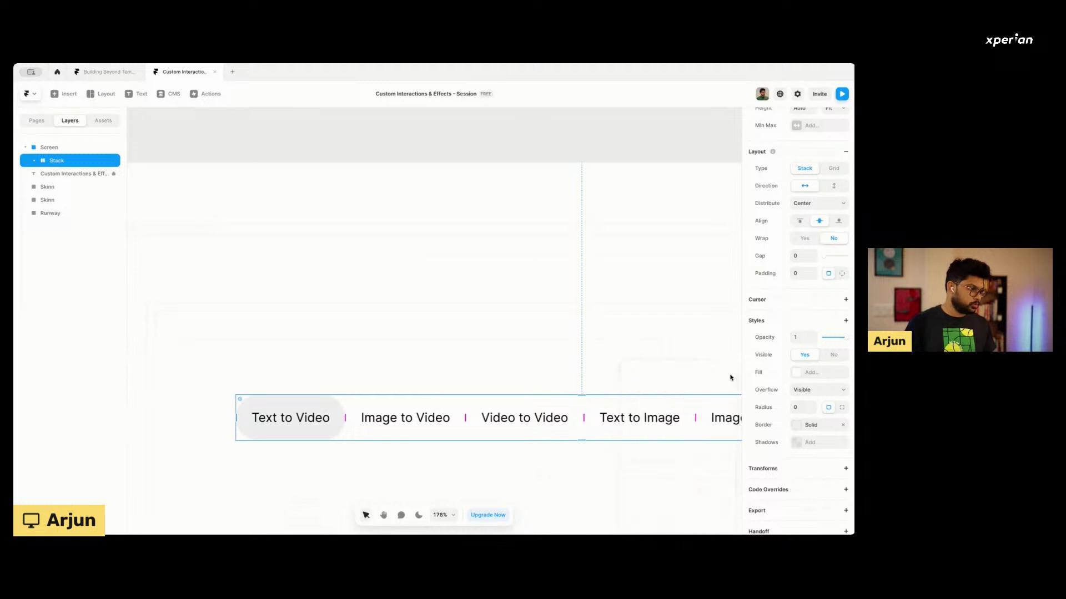
{"action": "left_click", "coordinate": [814, 429]}
{"action": "left_click", "coordinate": [674, 467]}
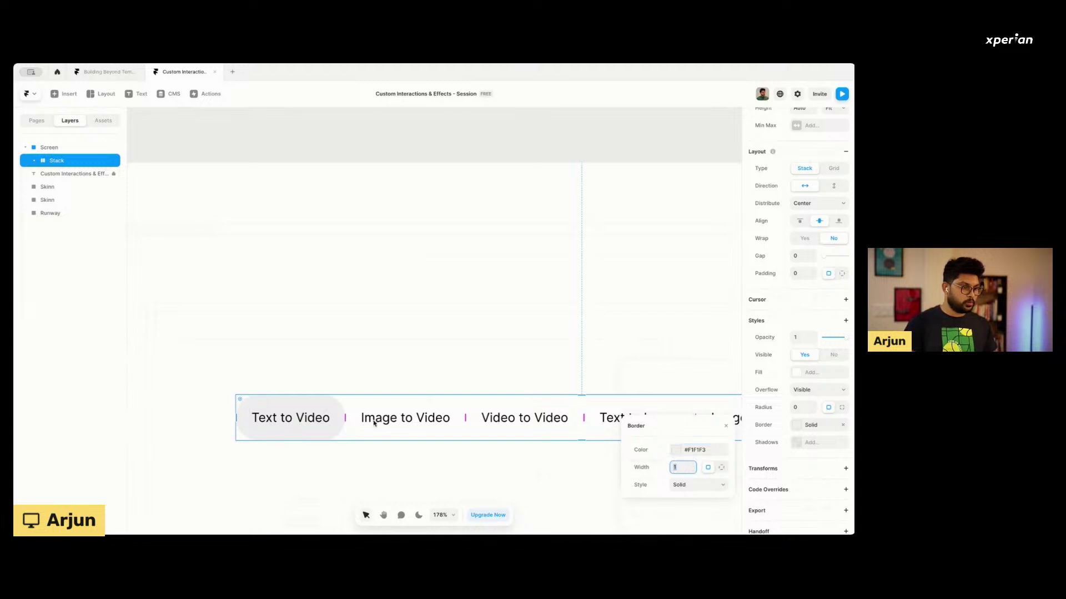
{"action": "left_click", "coordinate": [454, 360]}
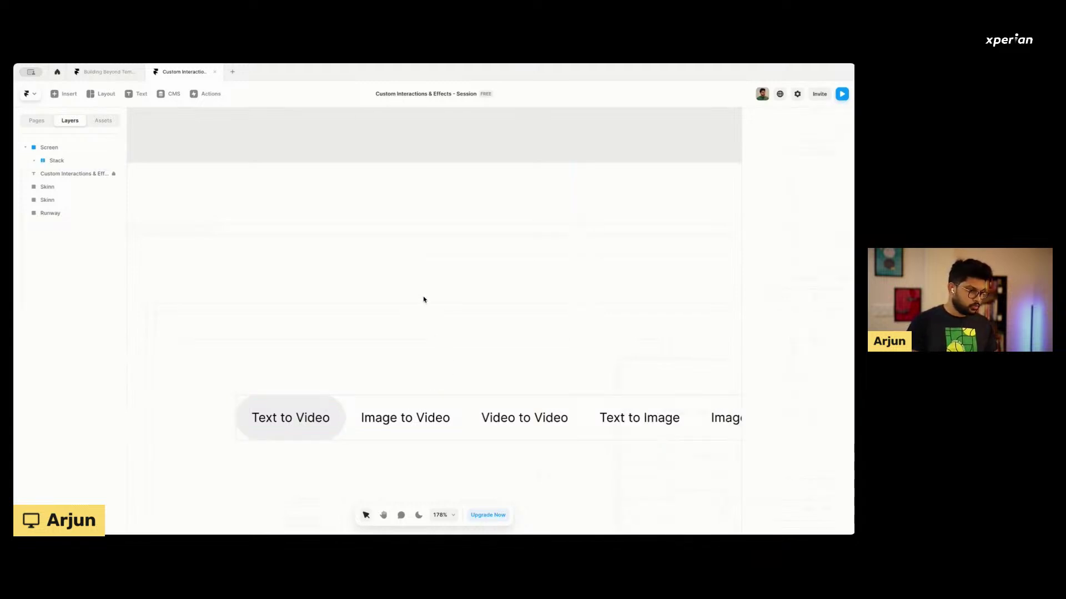
Set the tab stack's corner radius to 80.
{"action": "left_click", "coordinate": [279, 403]}
{"action": "left_click", "coordinate": [799, 409]}
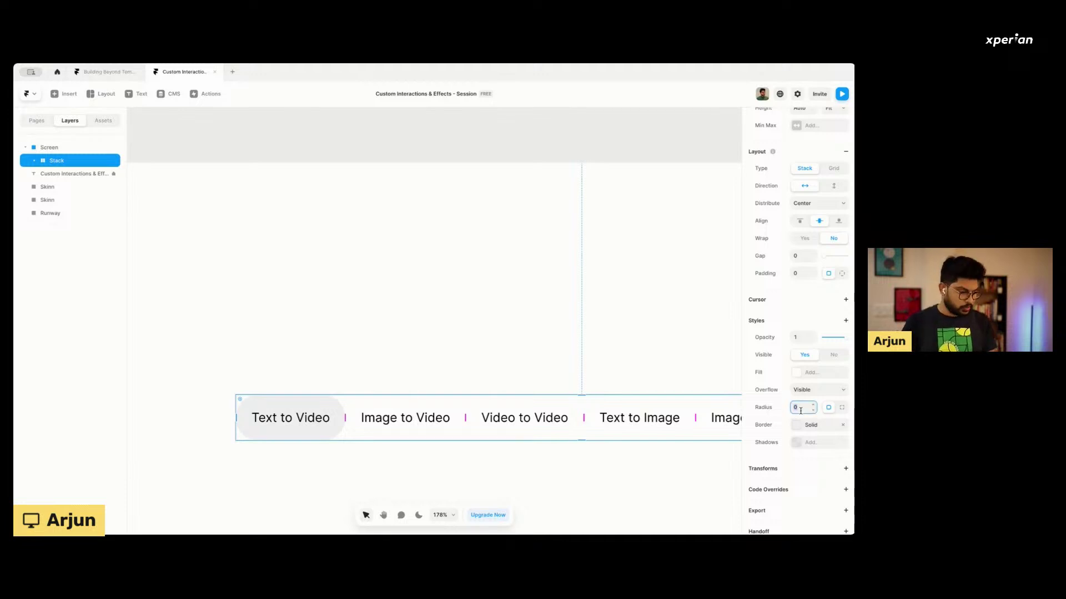
{"action": "type", "text": "80"}
{"action": "key", "text": "Return"}
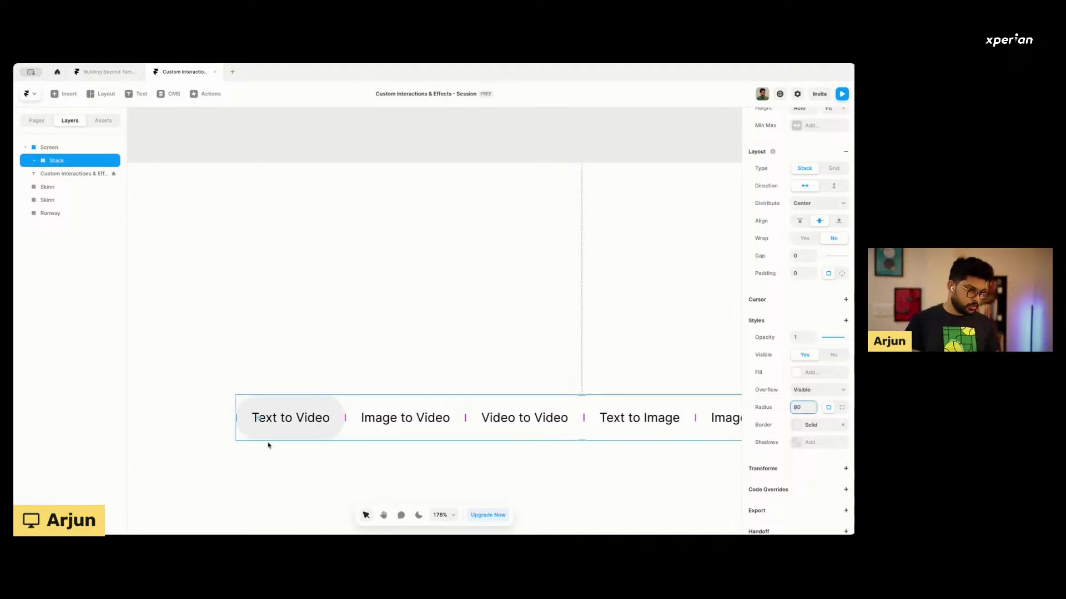
{"action": "left_click", "coordinate": [466, 464]}
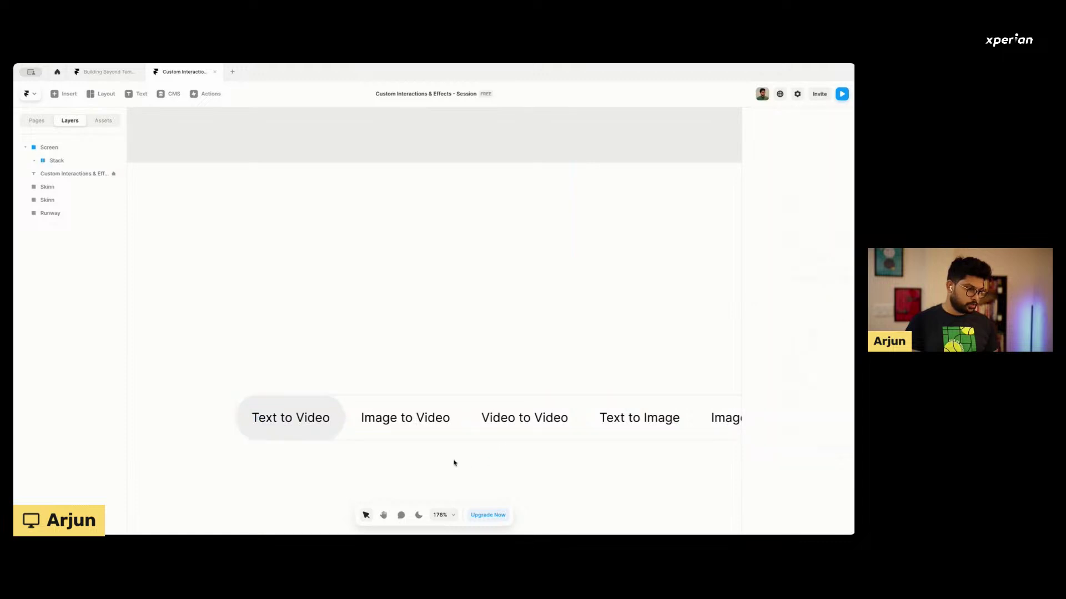
Try a padding of 8 on the tab stack and compare it with the Runway reference.
{"action": "scroll", "coordinate": [269, 439], "scroll_direction": "up", "scroll_amount": 5}
{"action": "scroll", "coordinate": [238, 374], "scroll_direction": "down", "scroll_amount": 3}
{"action": "scroll", "coordinate": [238, 374], "scroll_direction": "down", "scroll_amount": 3}
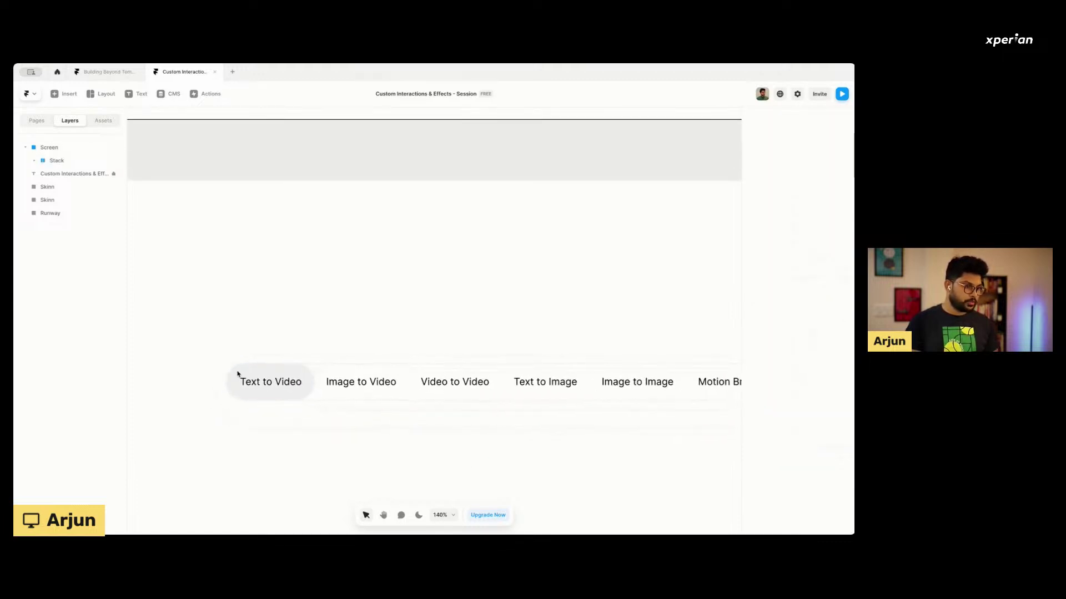
{"action": "left_click", "coordinate": [317, 388]}
{"action": "left_click", "coordinate": [796, 273]}
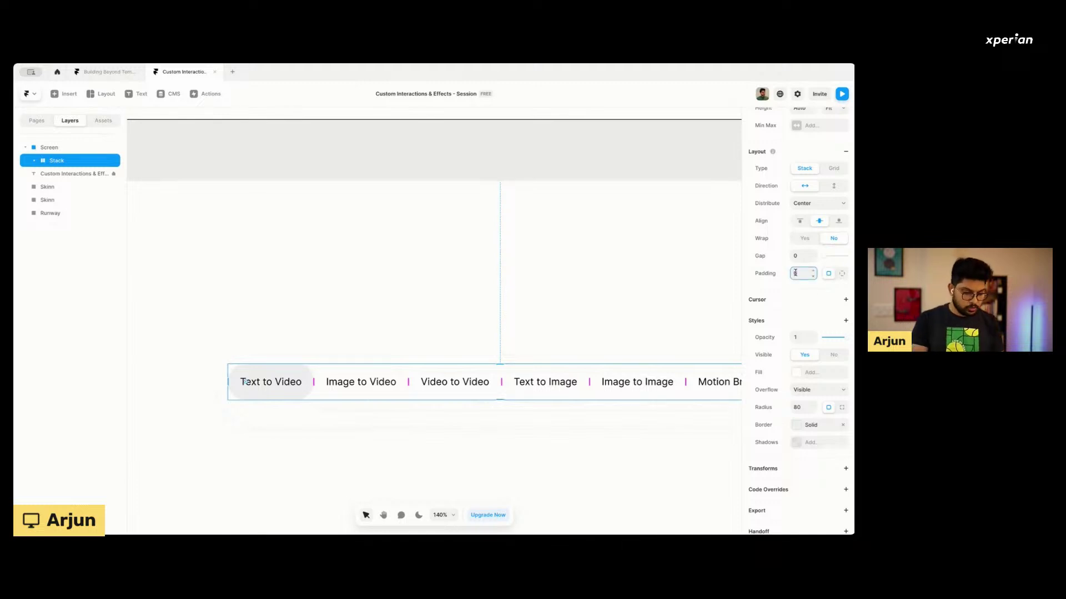
{"action": "type", "text": "8"}
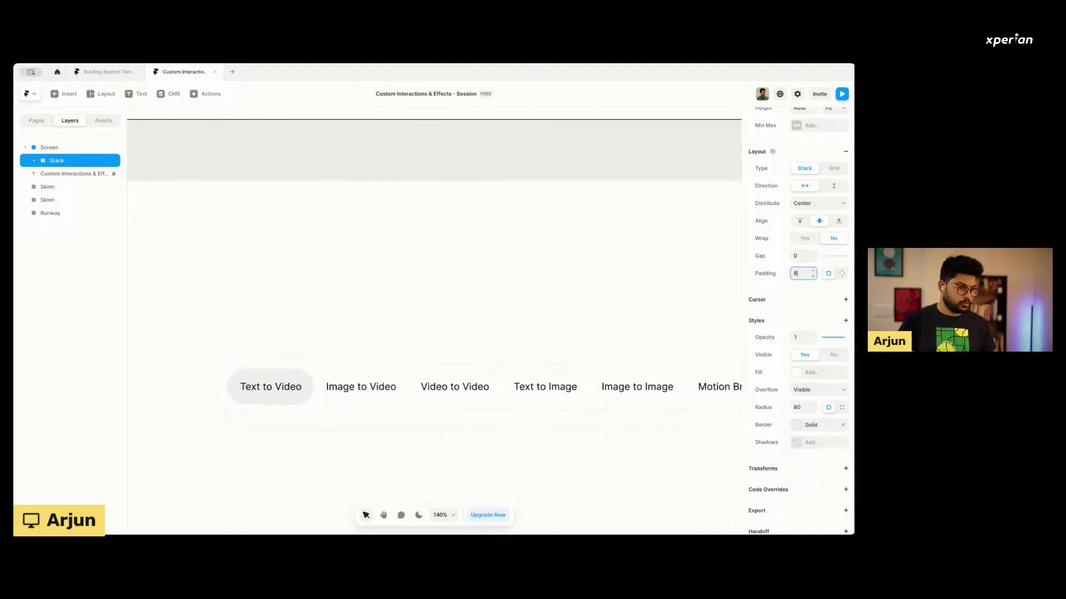
{"action": "scroll", "coordinate": [333, 292], "scroll_direction": "down", "scroll_amount": 2}
{"action": "scroll", "coordinate": [333, 293], "scroll_direction": "up", "scroll_amount": 5}
{"action": "scroll", "coordinate": [333, 293], "scroll_direction": "up", "scroll_amount": 3}
{"action": "scroll", "coordinate": [333, 292], "scroll_direction": "down", "scroll_amount": 6}
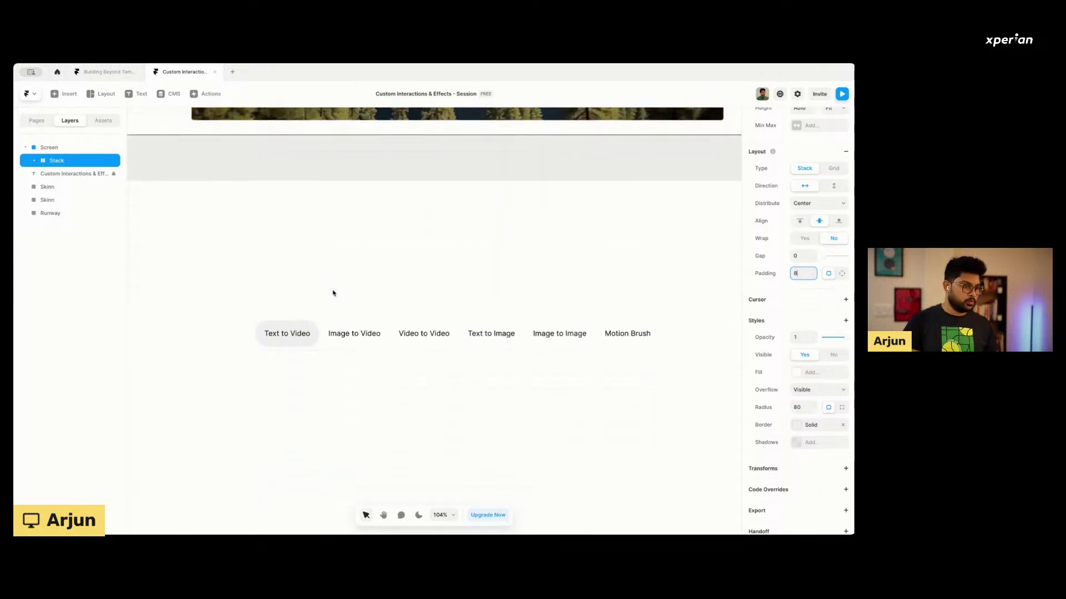
Try a padding of 4 on the tab stack against the Runway reference, and set it to 6.
{"action": "key", "text": "BackSpace"}
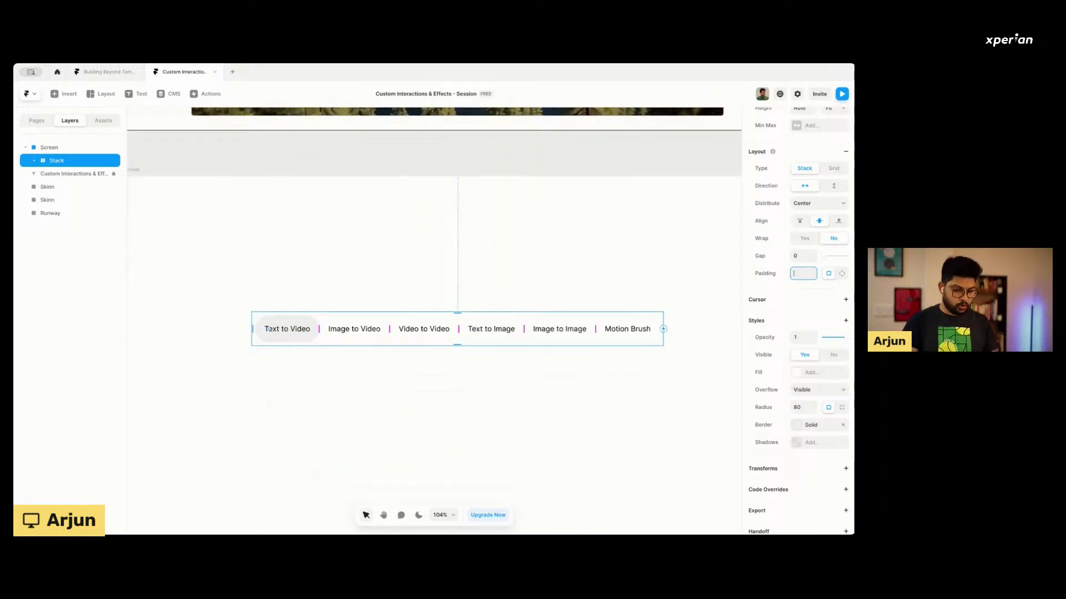
{"action": "type", "text": "4"}
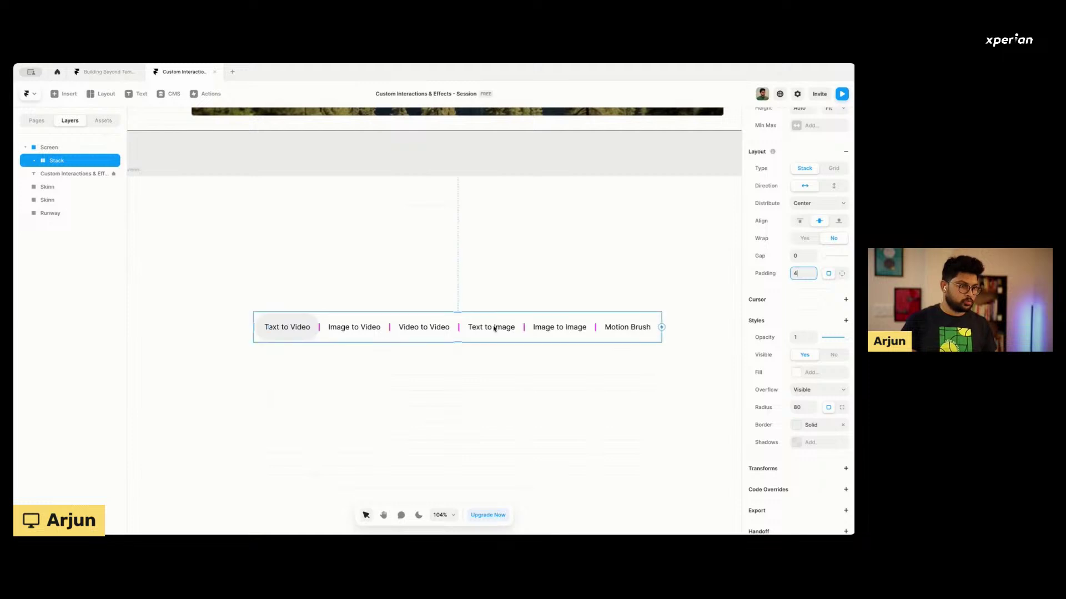
{"action": "scroll", "coordinate": [283, 345], "scroll_direction": "down", "scroll_amount": 2}
{"action": "scroll", "coordinate": [283, 344], "scroll_direction": "up", "scroll_amount": 5}
{"action": "scroll", "coordinate": [283, 345], "scroll_direction": "up", "scroll_amount": 1}
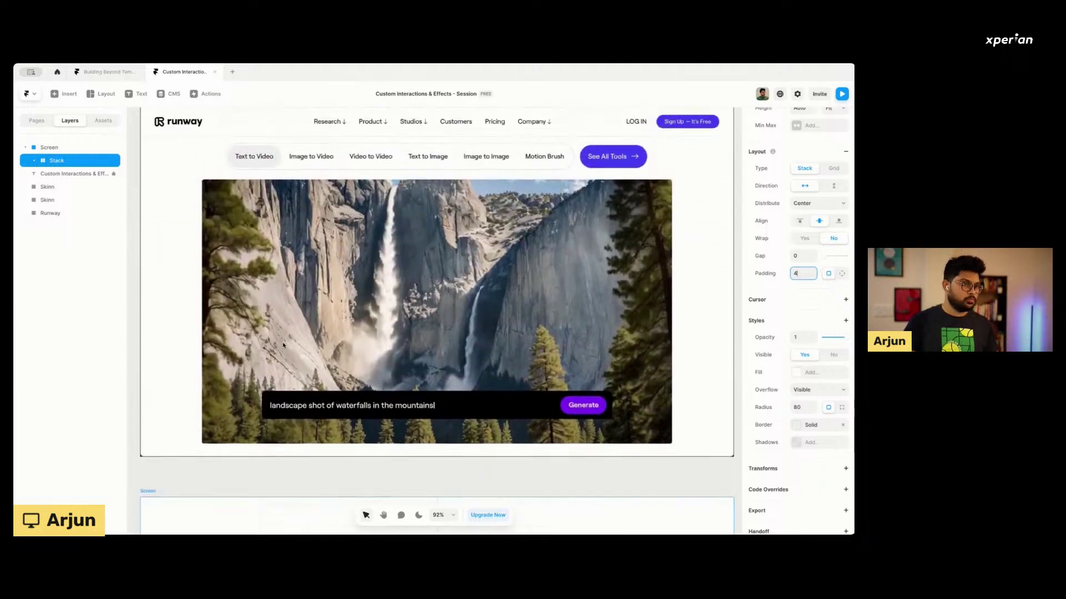
{"action": "scroll", "coordinate": [283, 344], "scroll_direction": "down", "scroll_amount": 5}
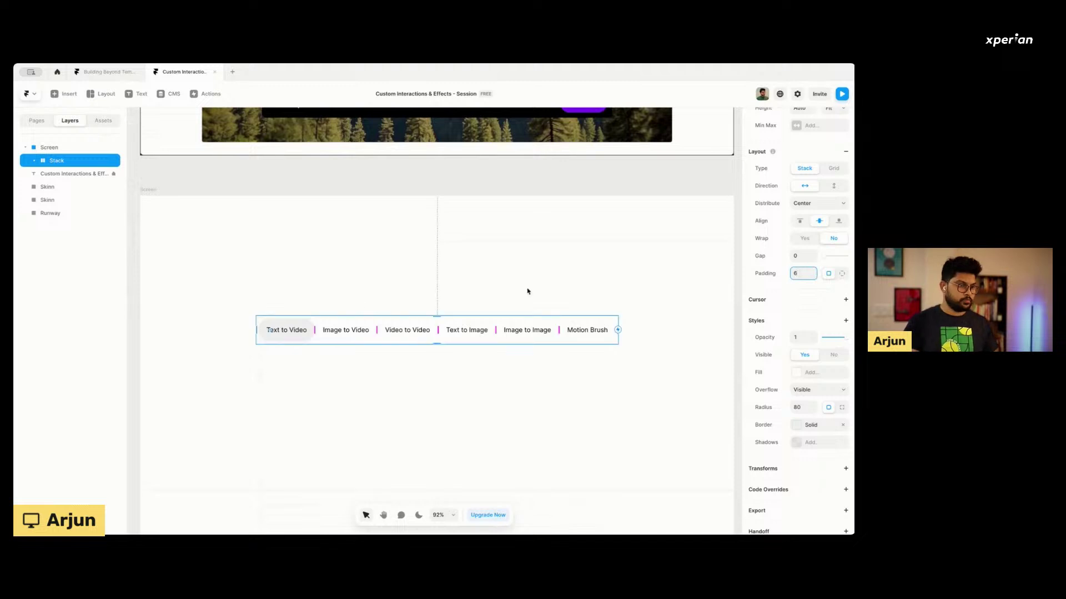
{"action": "left_click", "coordinate": [273, 376]}
Move the tab stack up closer to the upper edge of its screen frame, keeping it horizontally centred.
{"action": "scroll", "coordinate": [376, 340], "scroll_direction": "down", "scroll_amount": 2}
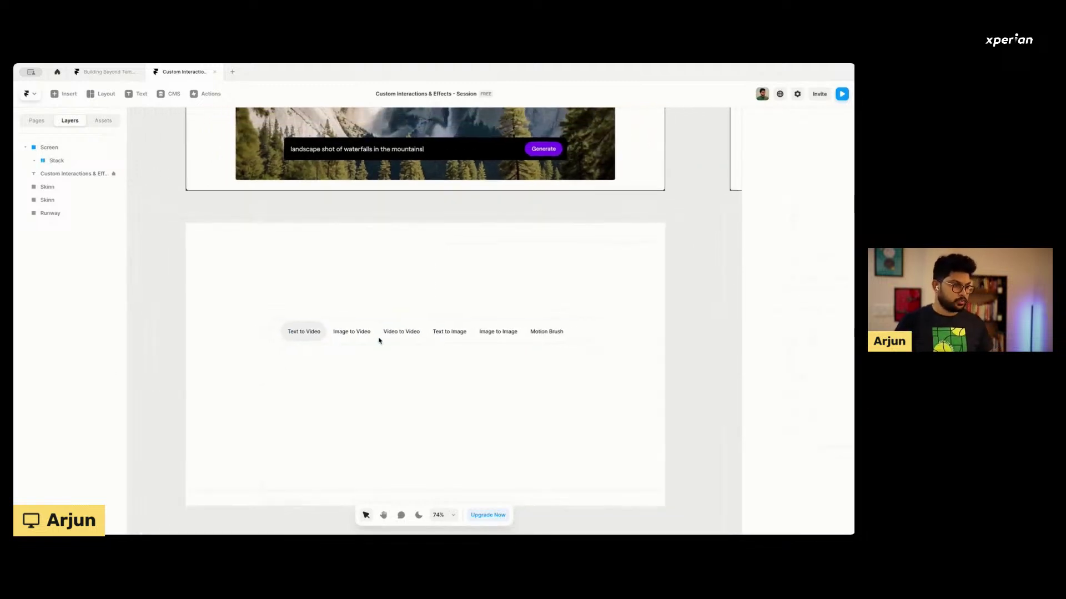
{"action": "left_click", "coordinate": [407, 342]}
{"action": "left_click_drag", "start_coordinate": [357, 333], "coordinate": [360, 288]}
{"action": "scroll", "coordinate": [352, 295], "scroll_direction": "up", "scroll_amount": 5}
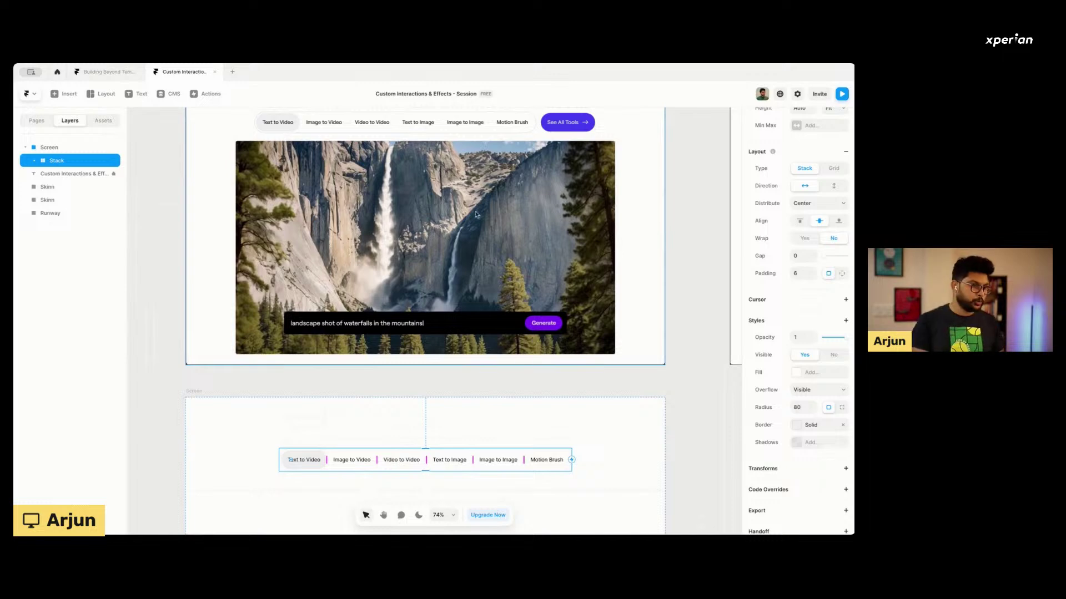
{"action": "scroll", "coordinate": [444, 328], "scroll_direction": "down", "scroll_amount": 3}
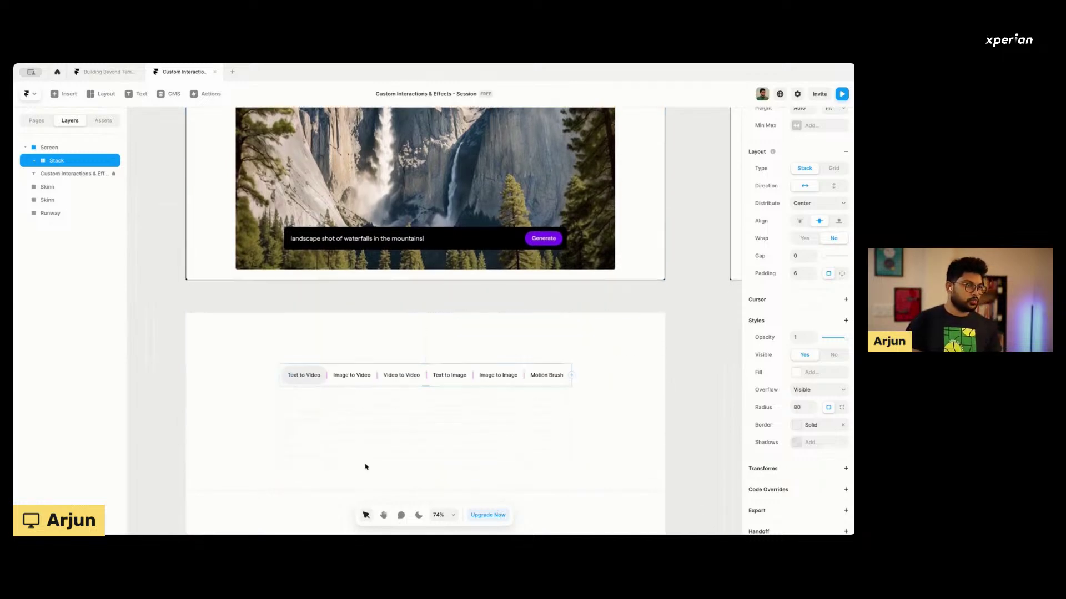
{"action": "scroll", "coordinate": [364, 454], "scroll_direction": "down", "scroll_amount": 3}
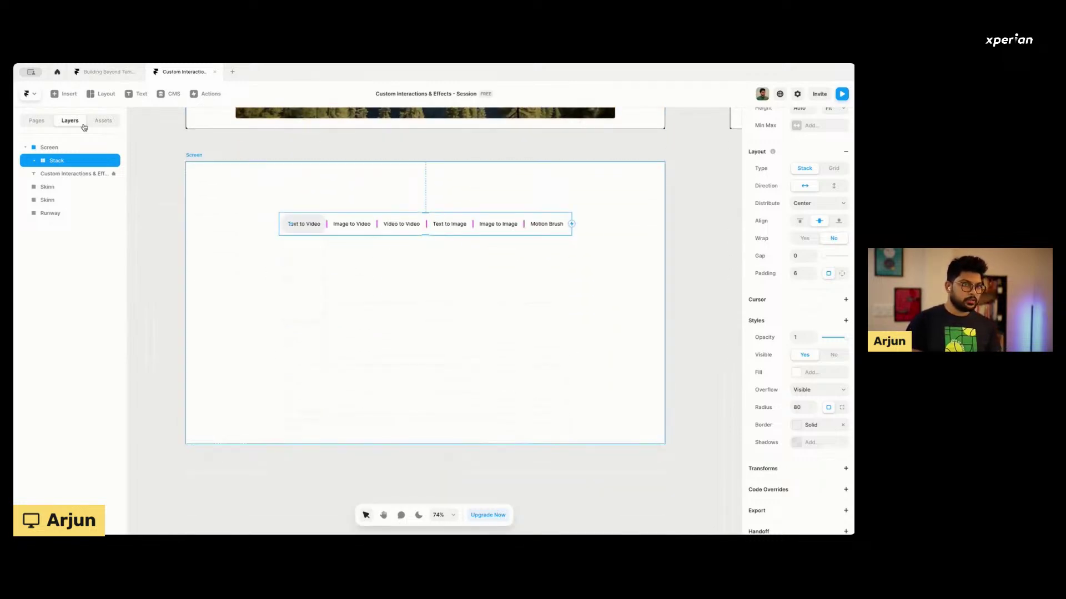
Insert a Video component from the media elements onto the canvas.
{"action": "left_click", "coordinate": [63, 93]}
{"action": "mouse_move", "coordinate": [57, 330]}
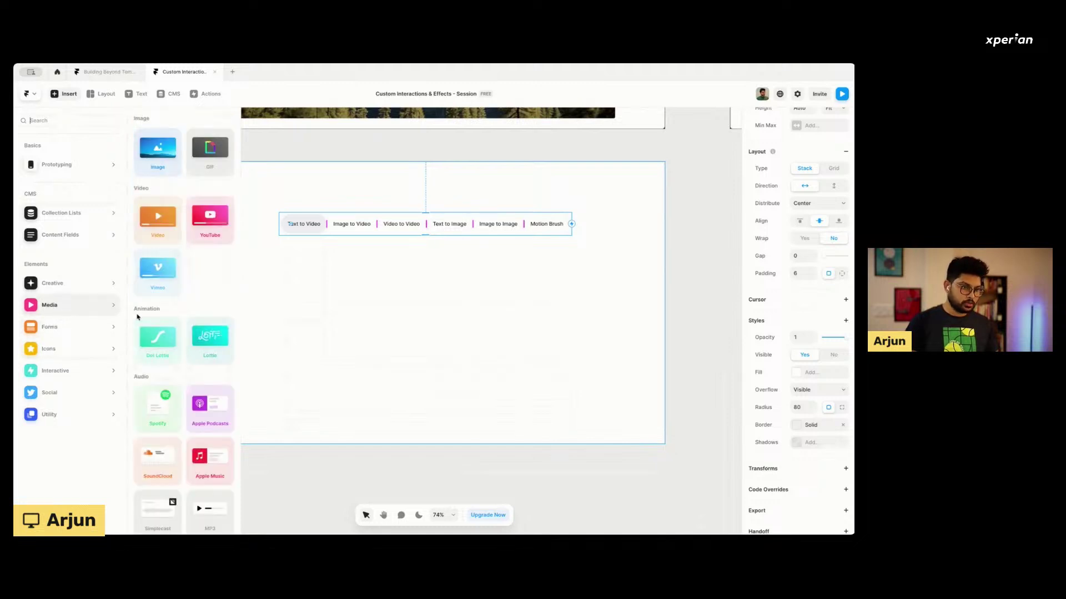
{"action": "left_click", "coordinate": [165, 229]}
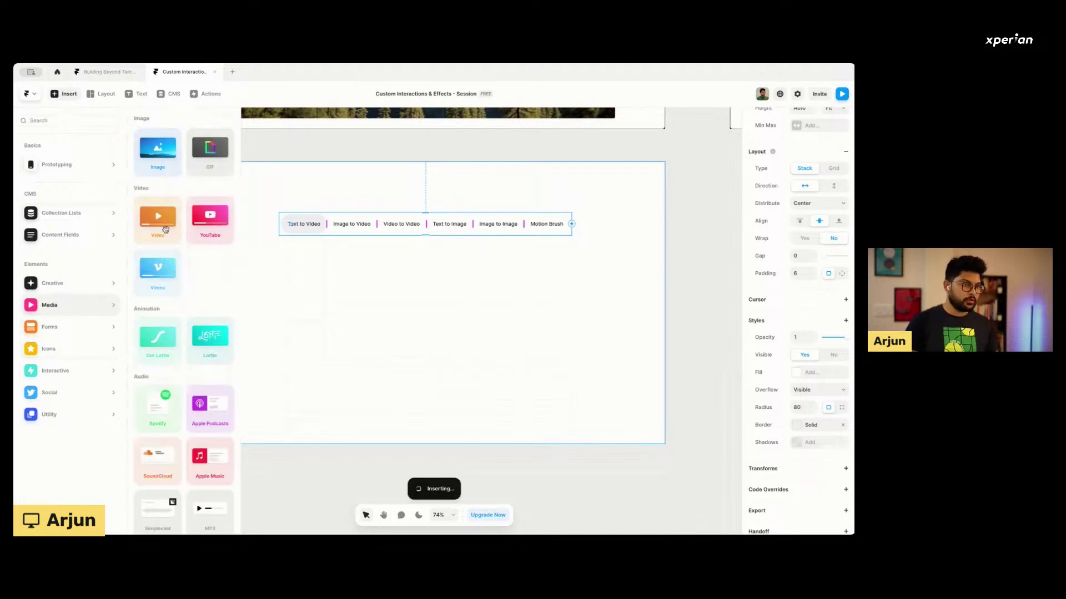
{"action": "scroll", "coordinate": [370, 370], "scroll_direction": "right", "scroll_amount": 5}
{"action": "scroll", "coordinate": [370, 371], "scroll_direction": "down", "scroll_amount": 2}
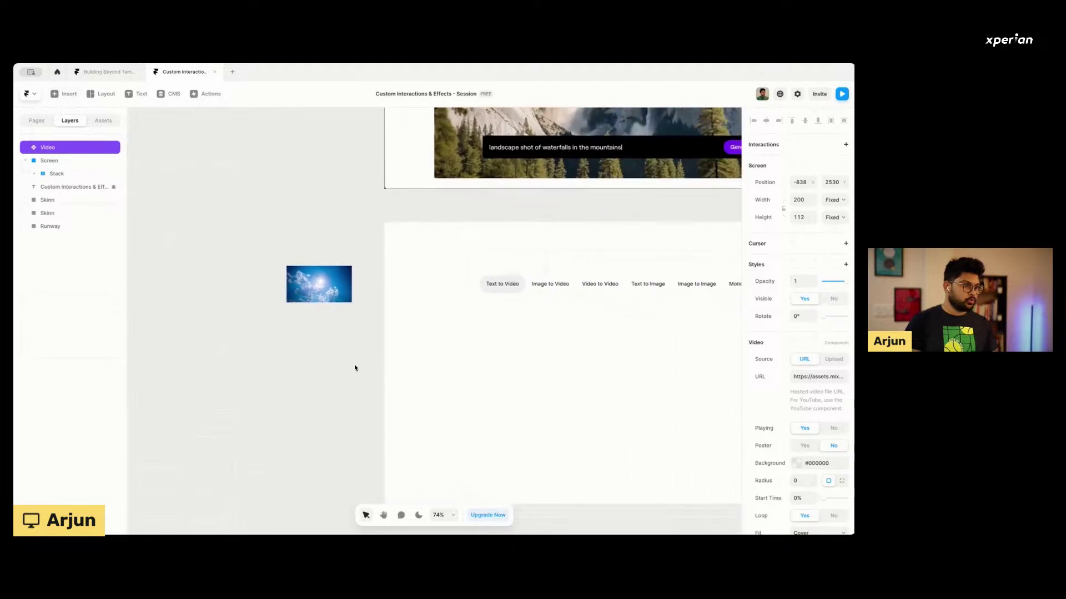
Place the video inside the screen frame, enlarge it to about 886 by 505, and centre it below the tab stack.
{"action": "left_click_drag", "start_coordinate": [182, 198], "coordinate": [609, 266]}
{"action": "scroll", "coordinate": [388, 267], "scroll_direction": "right", "scroll_amount": 1}
{"action": "scroll", "coordinate": [389, 267], "scroll_direction": "up", "scroll_amount": 1}
{"action": "left_click_drag", "start_coordinate": [465, 275], "coordinate": [463, 402]}
{"action": "left_click_drag", "start_coordinate": [439, 306], "coordinate": [439, 304]}
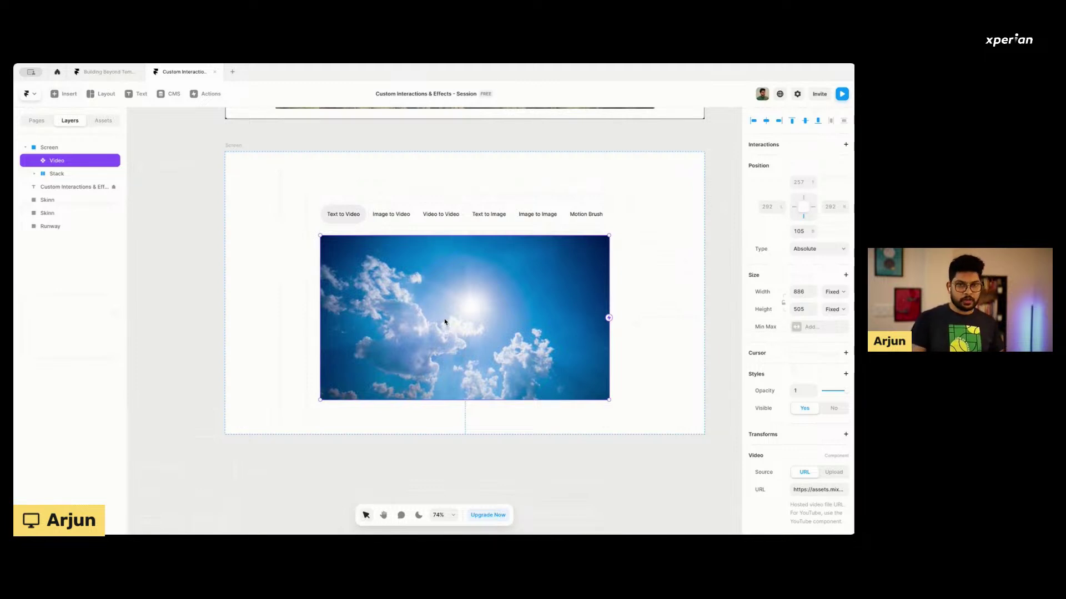
Move the video slightly up toward the tab stack and compare the layout with the Runway reference.
{"action": "left_click_drag", "start_coordinate": [445, 322], "coordinate": [442, 313]}
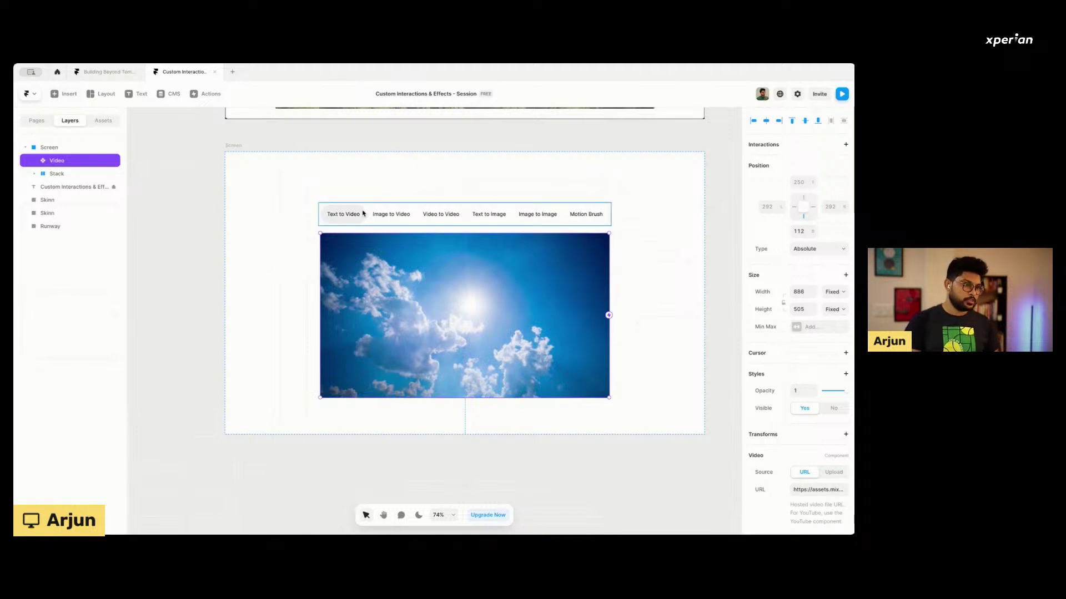
{"action": "left_click", "coordinate": [392, 295], "text": "shift"}
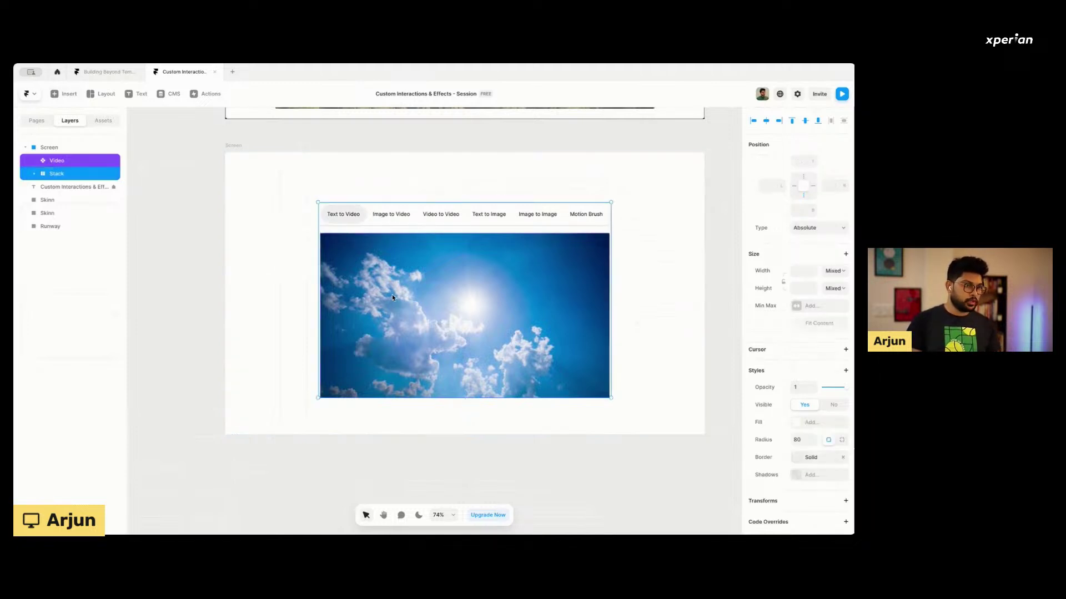
{"action": "scroll", "coordinate": [392, 294], "scroll_direction": "up", "scroll_amount": 5}
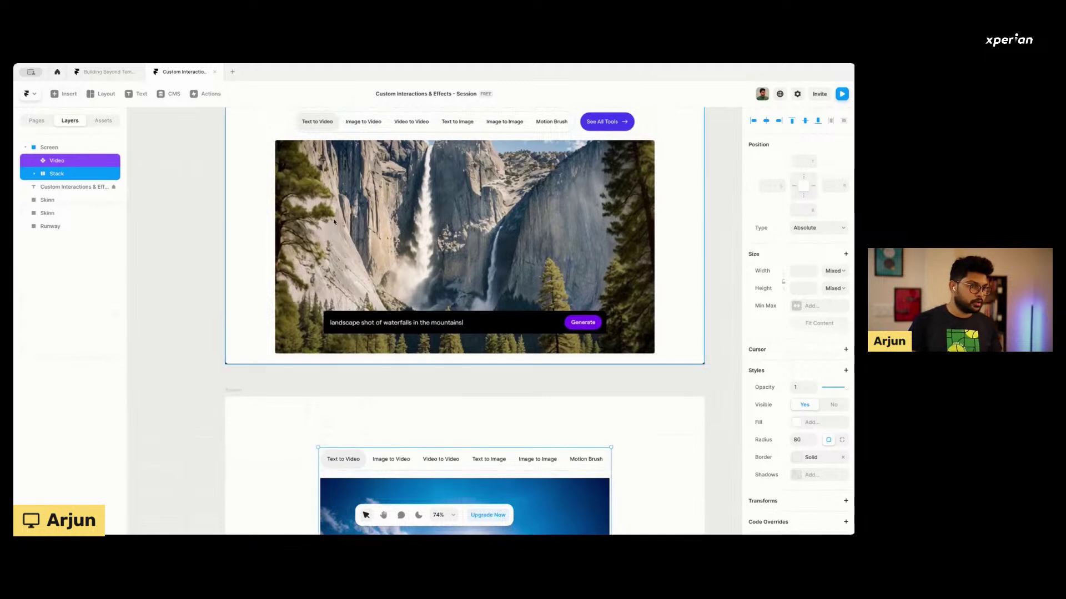
{"action": "scroll", "coordinate": [275, 169], "scroll_direction": "up", "scroll_amount": 5}
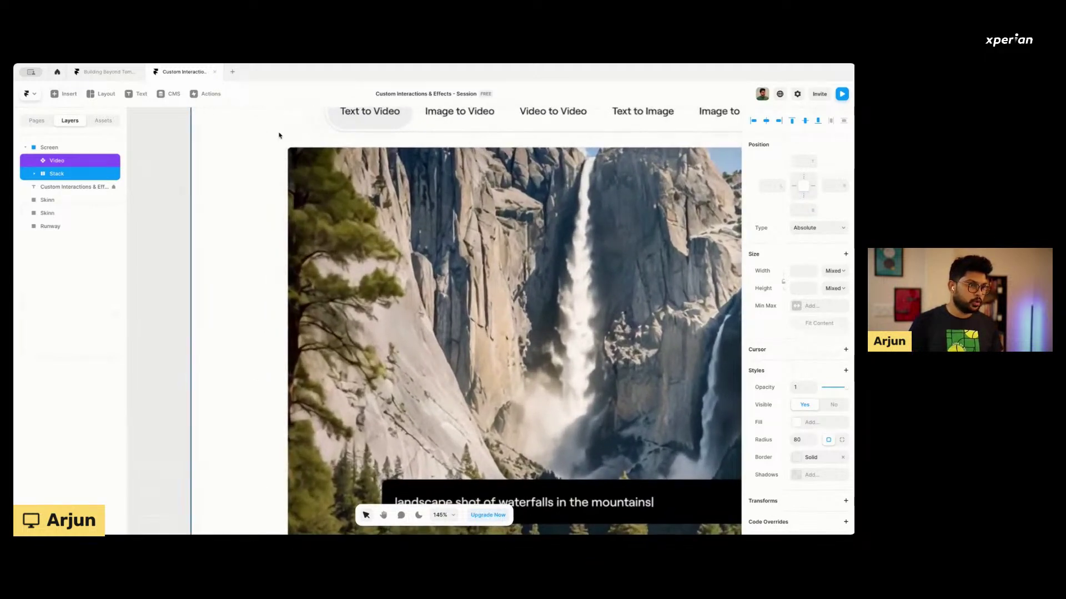
{"action": "scroll", "coordinate": [288, 155], "scroll_direction": "down", "scroll_amount": 5}
{"action": "scroll", "coordinate": [288, 156], "scroll_direction": "down", "scroll_amount": 3}
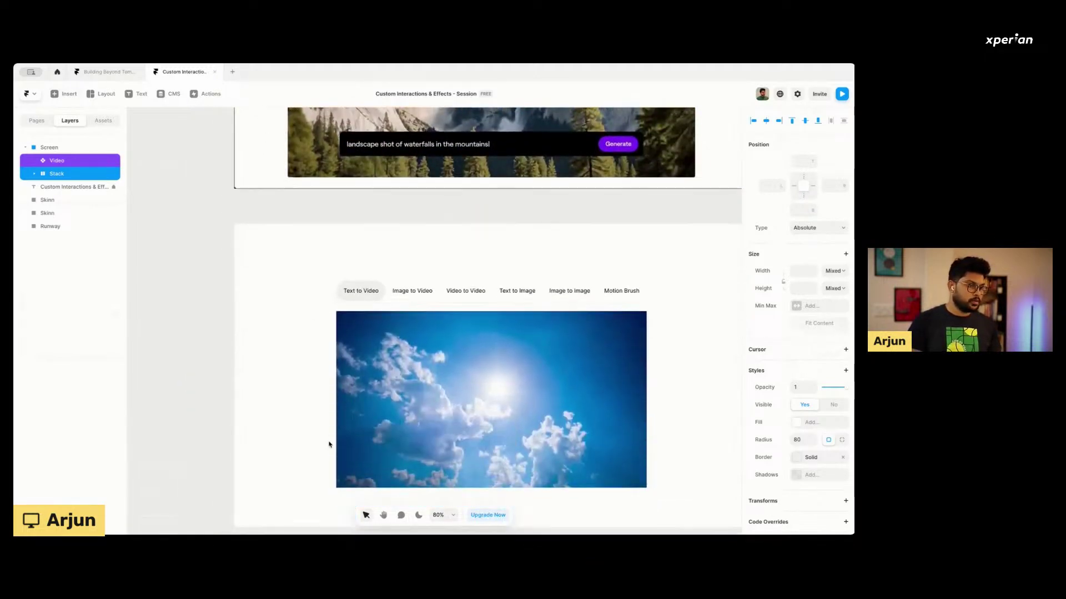
Set the corner radius of the video below the tabs to 8.
{"action": "left_click", "coordinate": [338, 427]}
{"action": "scroll", "coordinate": [832, 383], "scroll_direction": "down", "scroll_amount": 5}
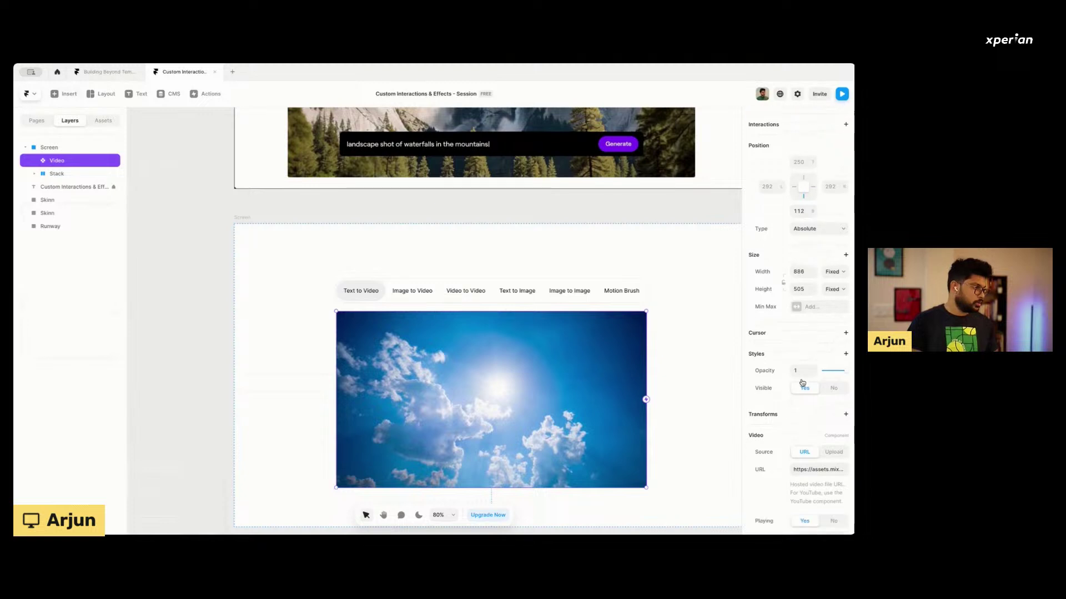
{"action": "scroll", "coordinate": [365, 350], "scroll_direction": "down", "scroll_amount": 2}
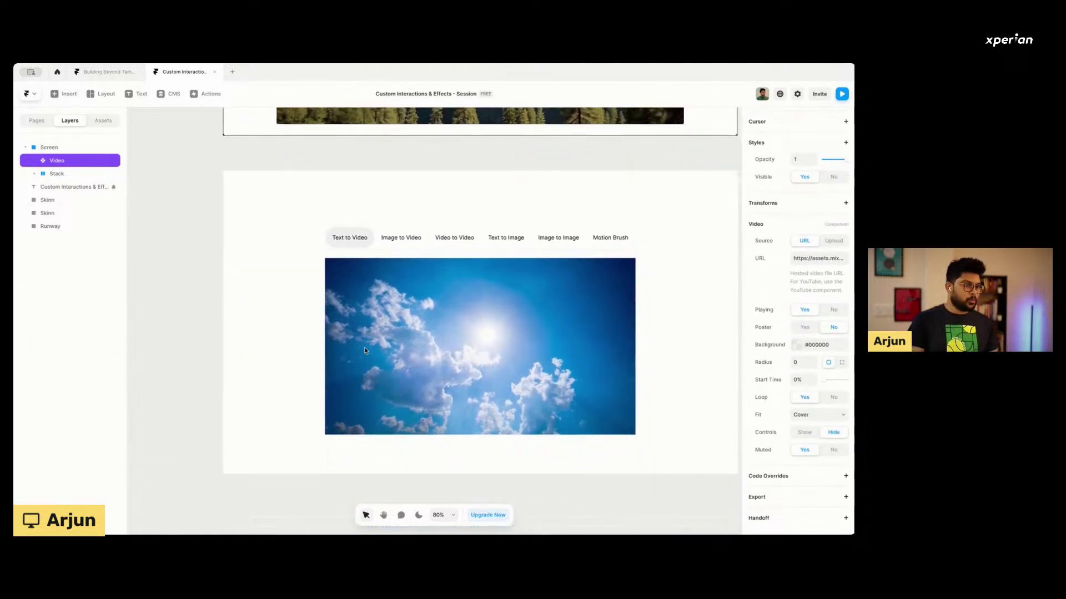
{"action": "scroll", "coordinate": [364, 347], "scroll_direction": "right", "scroll_amount": 2}
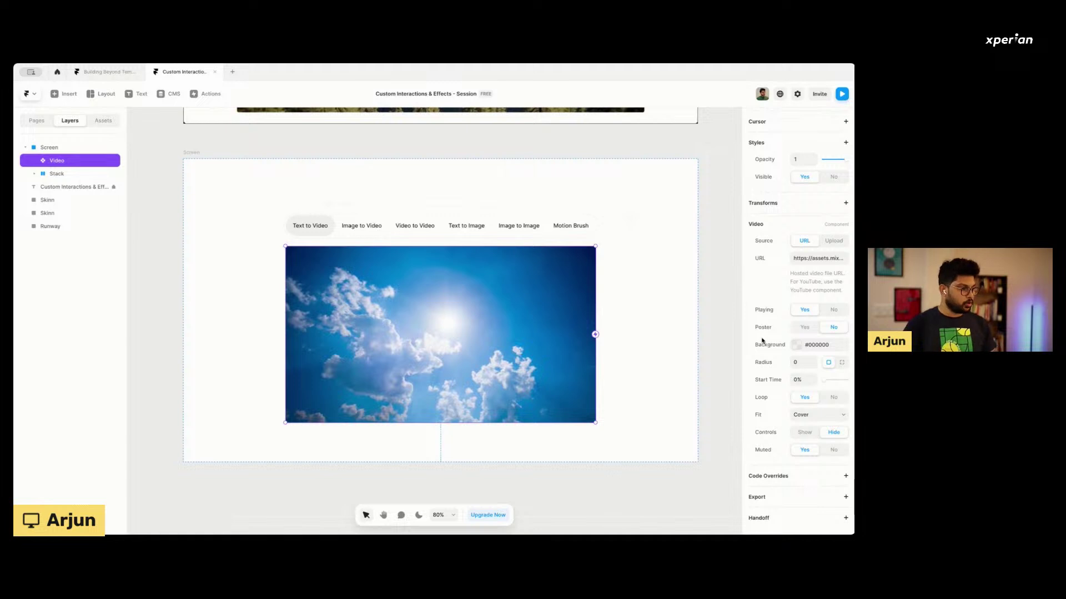
{"action": "left_click", "coordinate": [792, 361]}
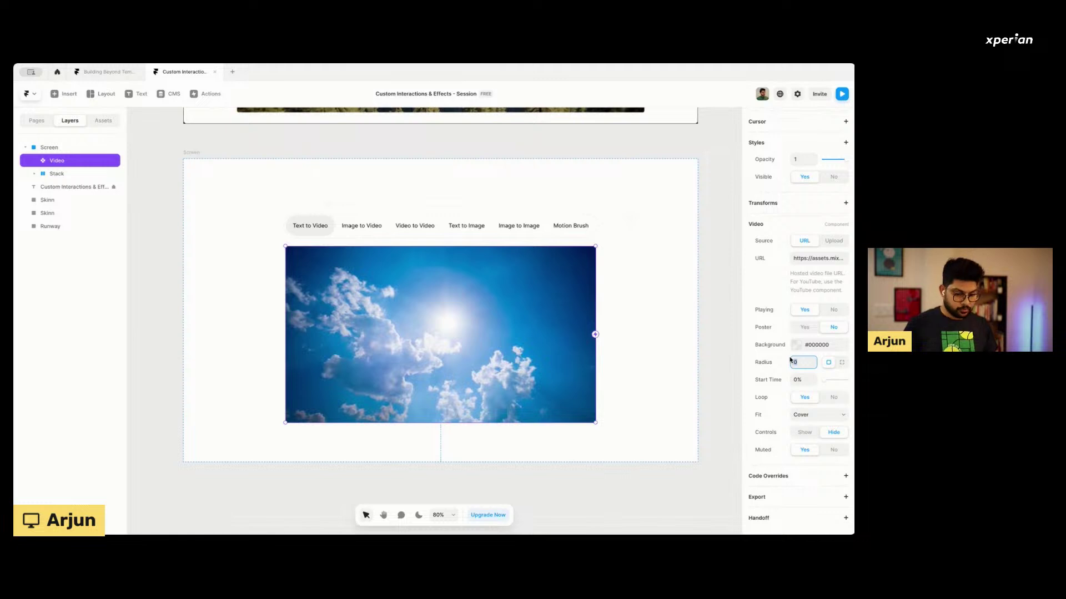
{"action": "type", "text": "8"}
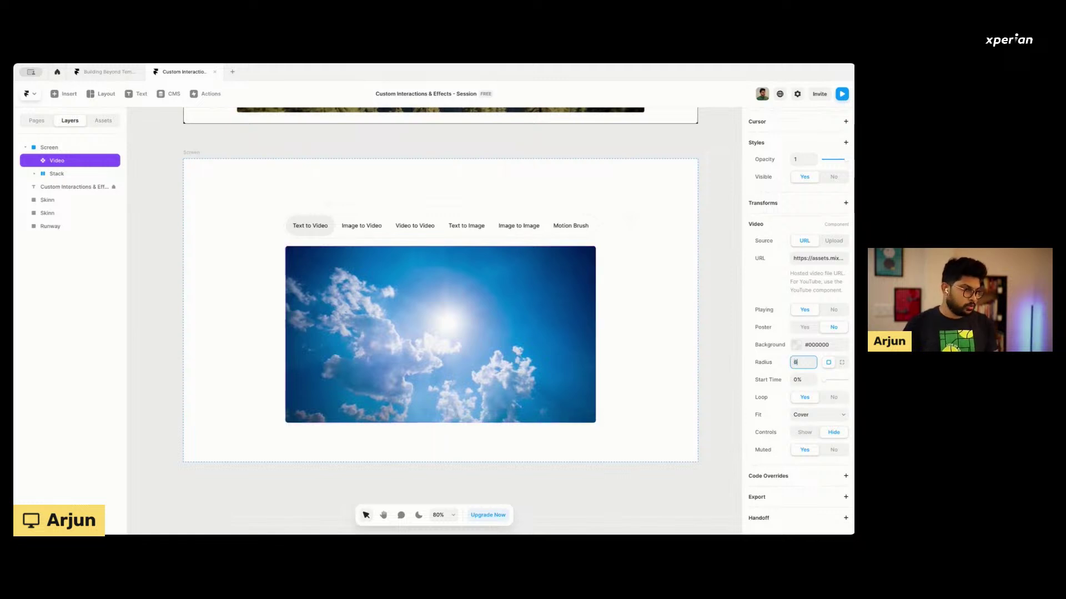
{"action": "left_click", "coordinate": [771, 375]}
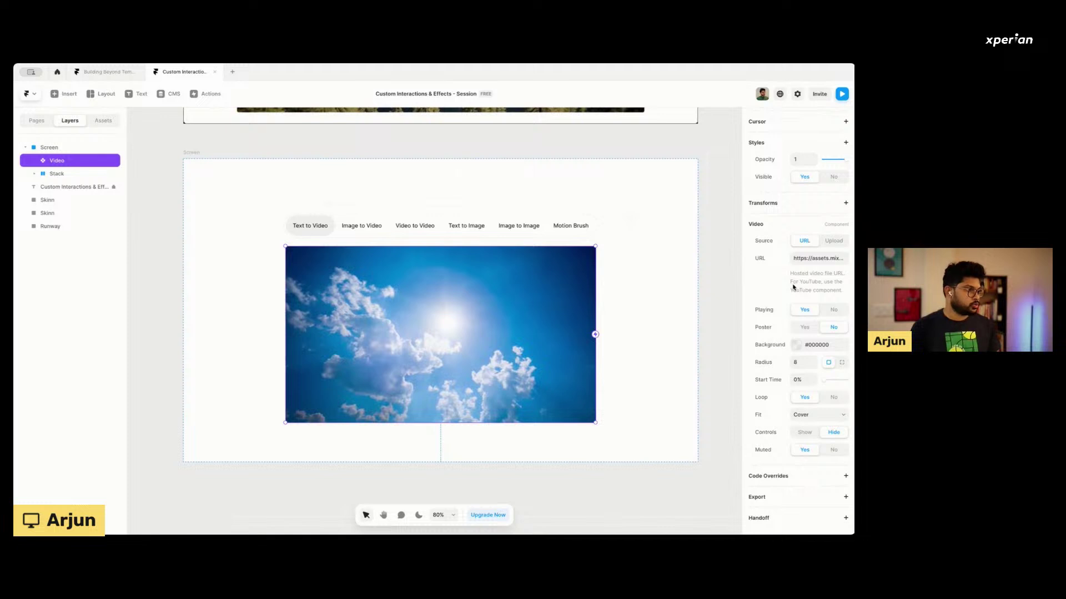
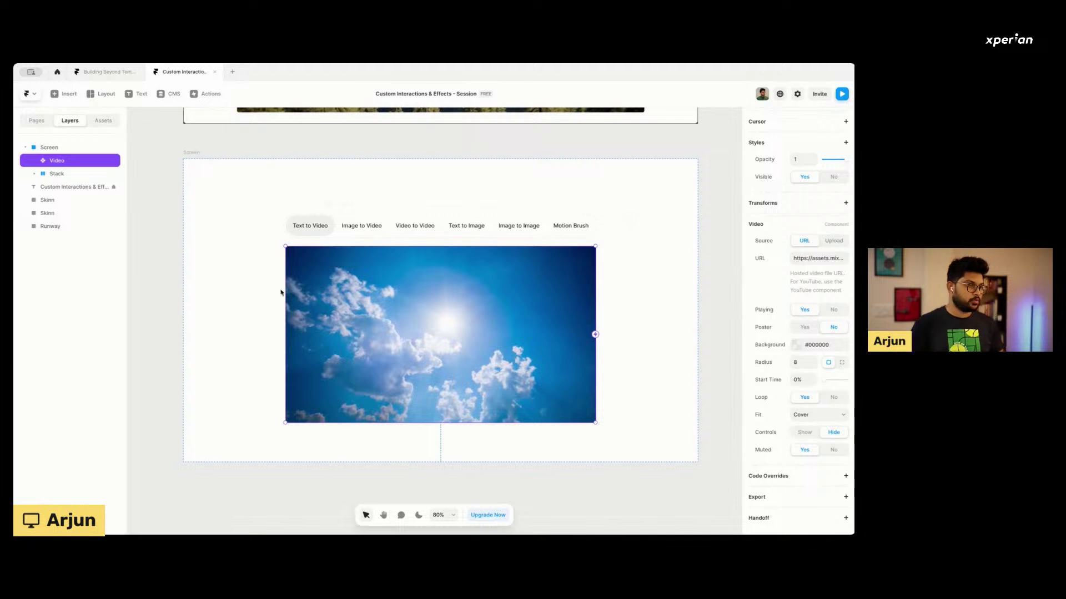
Wrap the tab stack and the video in a new stack and fit that stack to its content.
{"action": "left_click", "coordinate": [306, 224]}
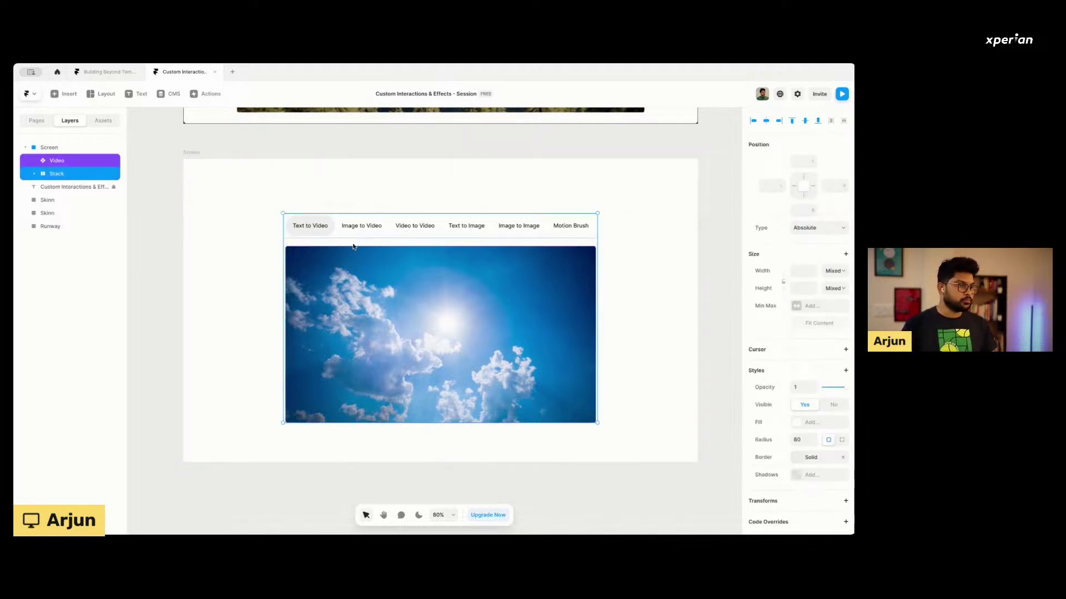
{"action": "right_click", "coordinate": [395, 270]}
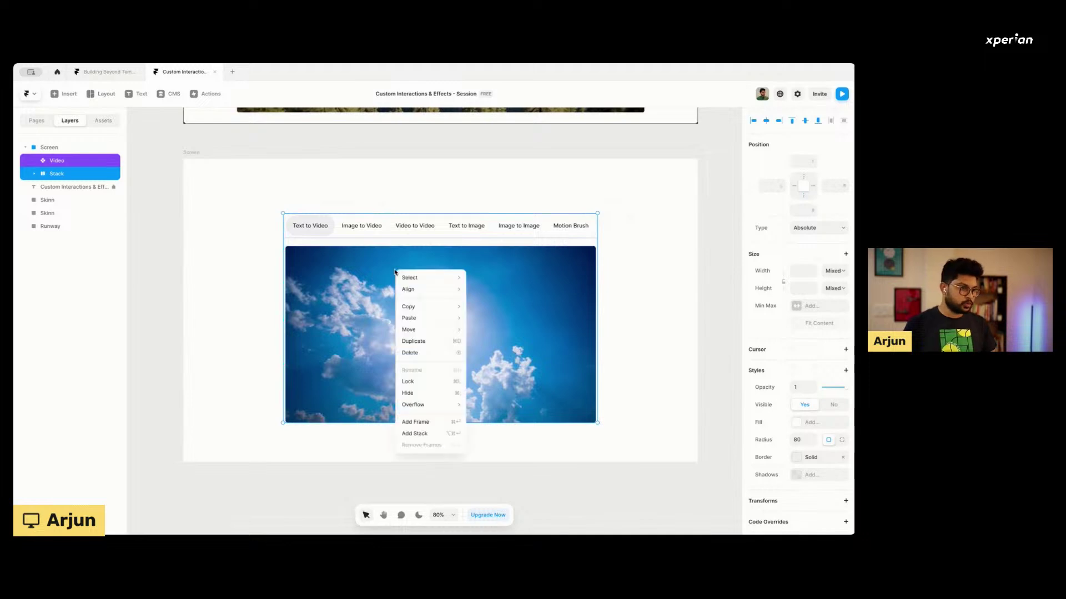
{"action": "left_click", "coordinate": [417, 440]}
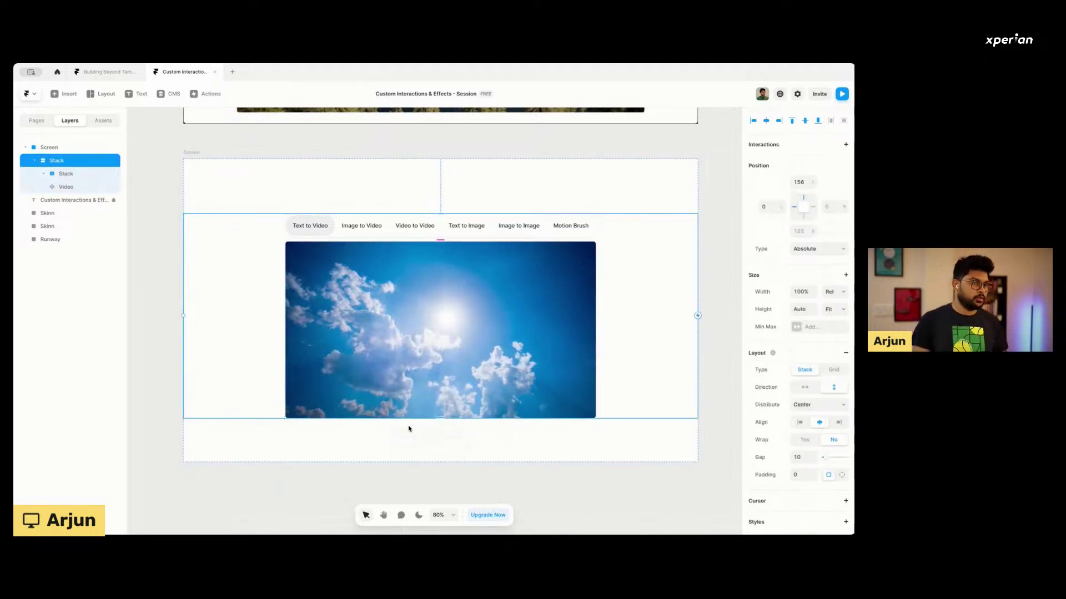
{"action": "right_click", "coordinate": [492, 287]}
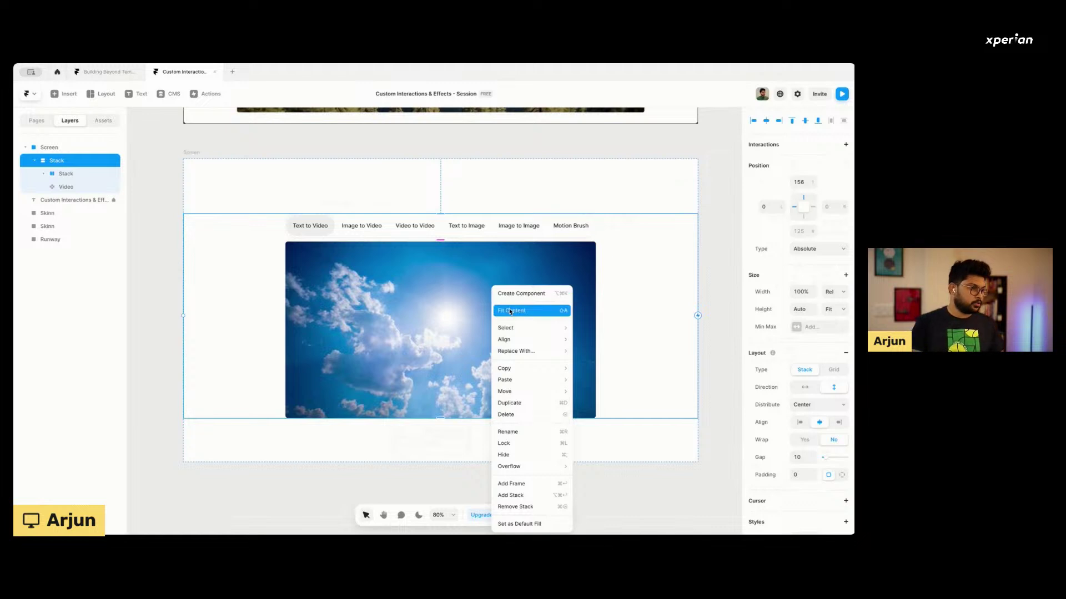
{"action": "left_click", "coordinate": [510, 311]}
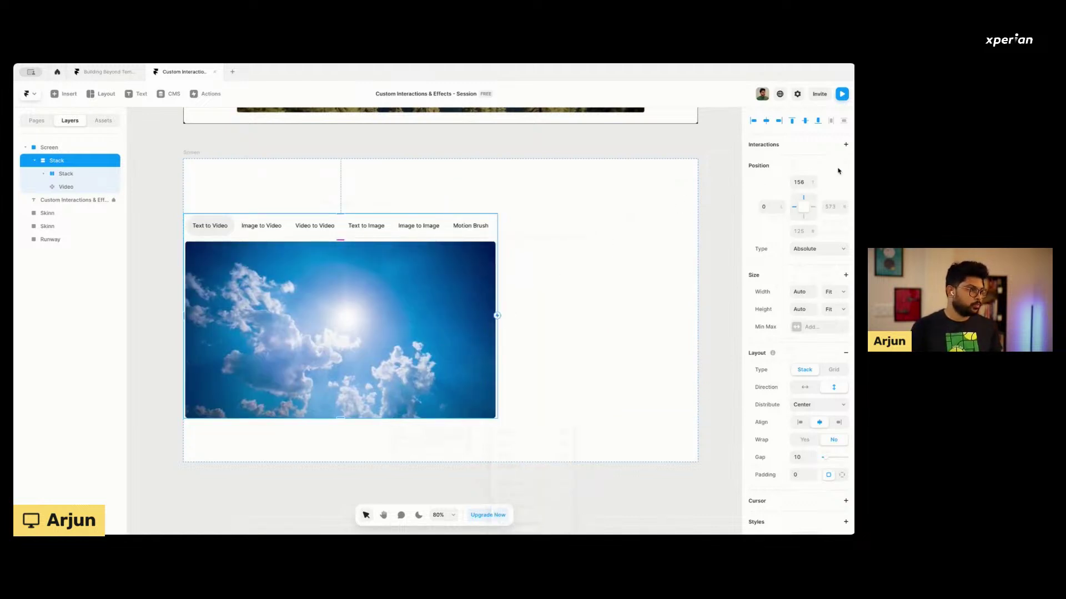
Centre the stack holding the tabs and video horizontally and vertically in the screen frame, pinned to the centre.
{"action": "left_click_drag", "start_coordinate": [292, 308], "coordinate": [412, 242]}
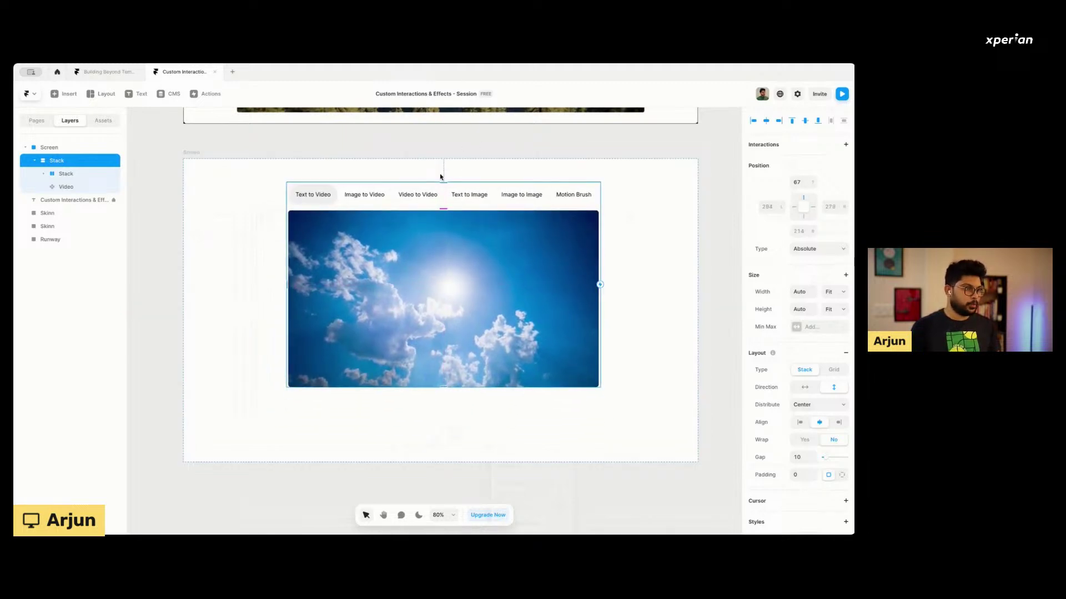
{"action": "left_click_drag", "start_coordinate": [440, 293], "coordinate": [439, 320]}
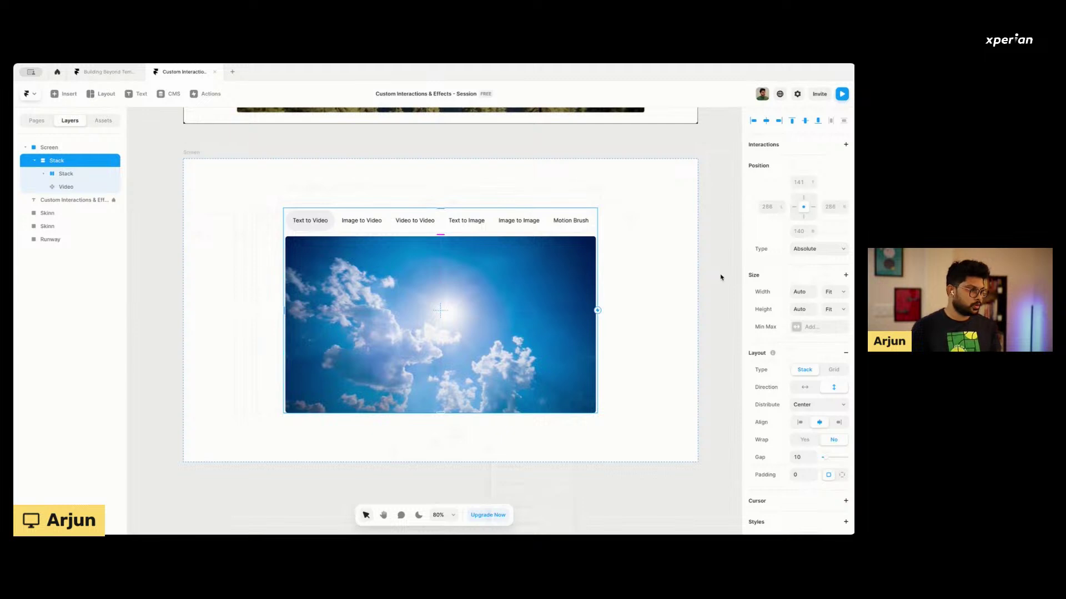
{"action": "left_click", "coordinate": [803, 199]}
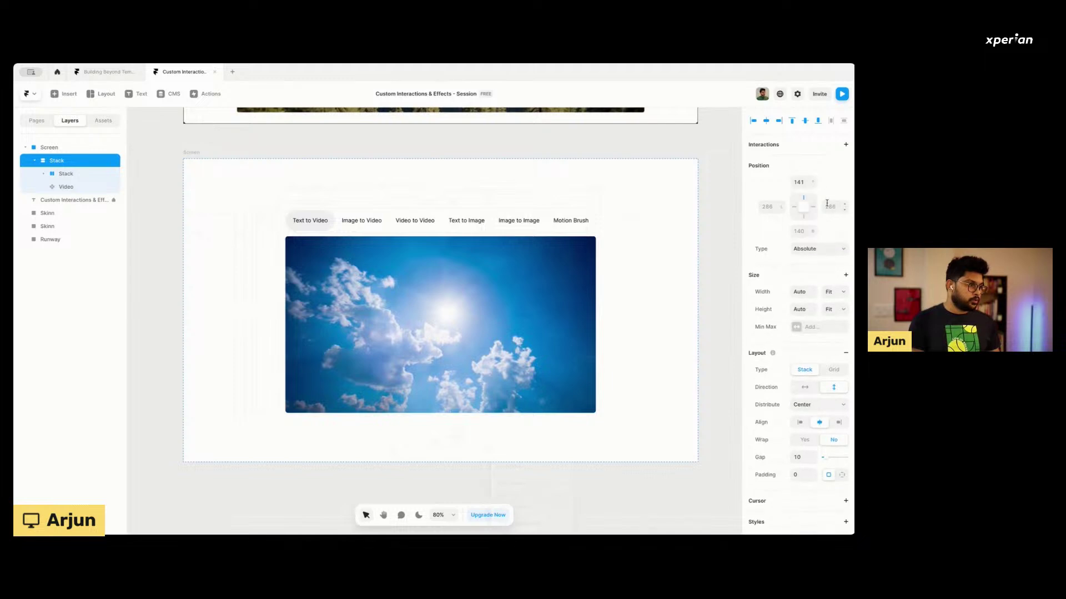
{"action": "left_click", "coordinate": [803, 210]}
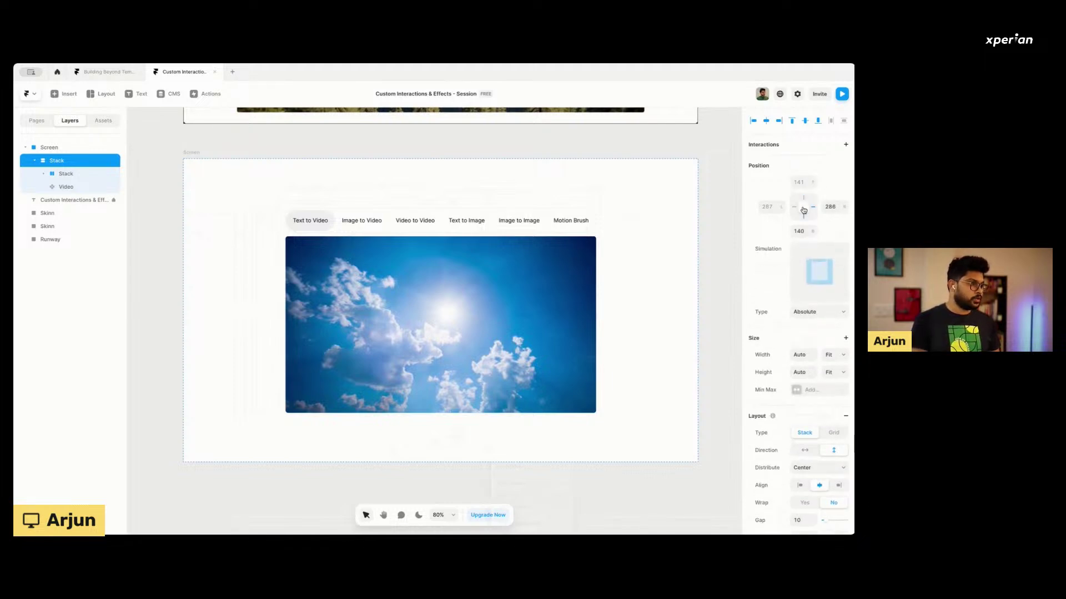
{"action": "left_click", "coordinate": [803, 209]}
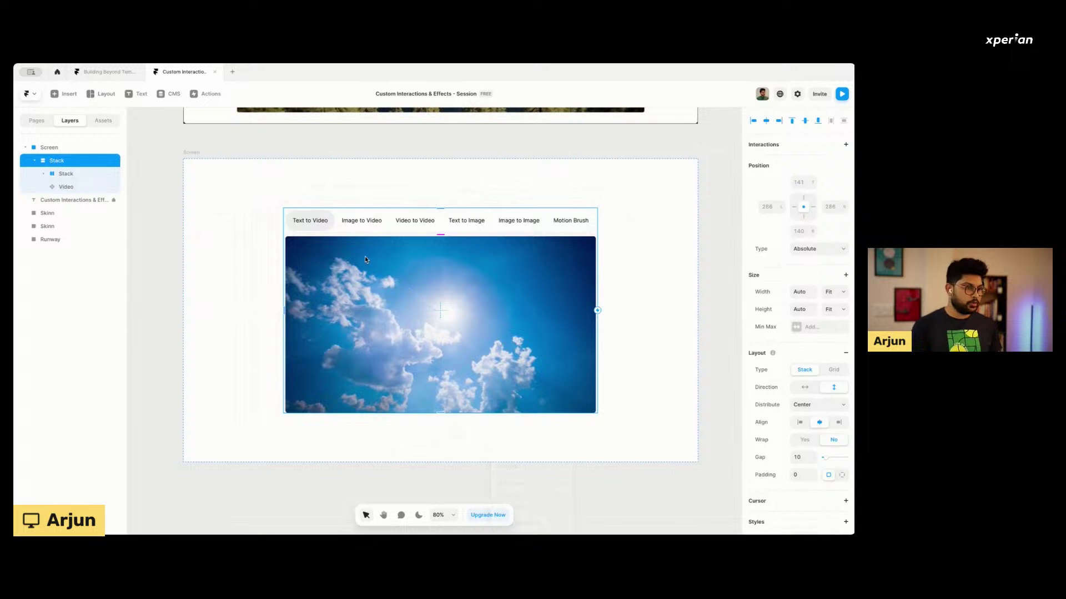
Add a vertical stack layout to the screen frame, with distribution and alignment set to centre.
{"action": "left_click", "coordinate": [198, 158]}
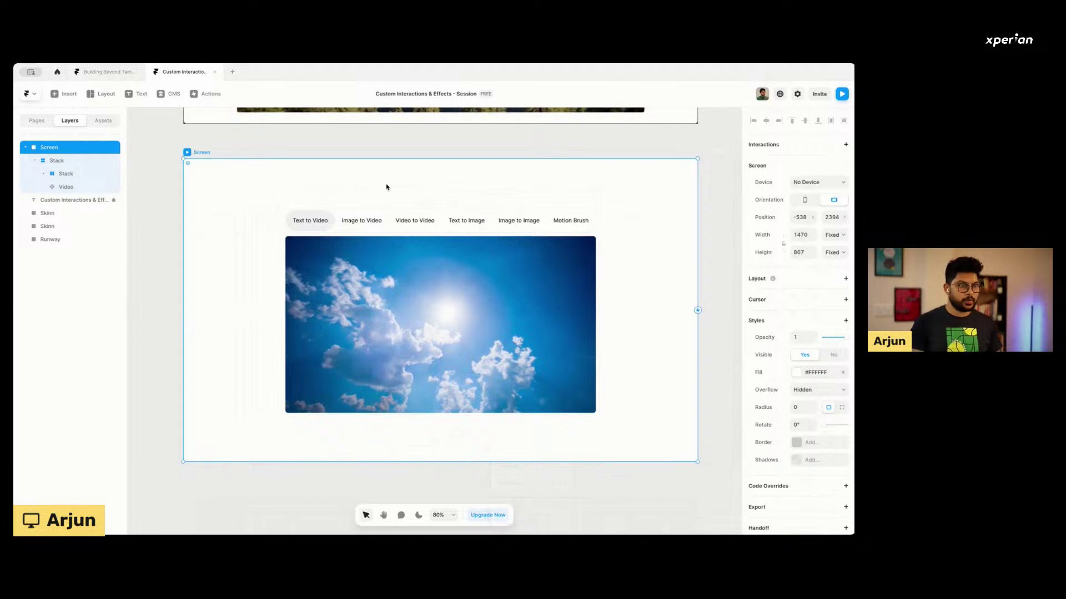
{"action": "scroll", "coordinate": [385, 185], "scroll_direction": "up", "scroll_amount": 1}
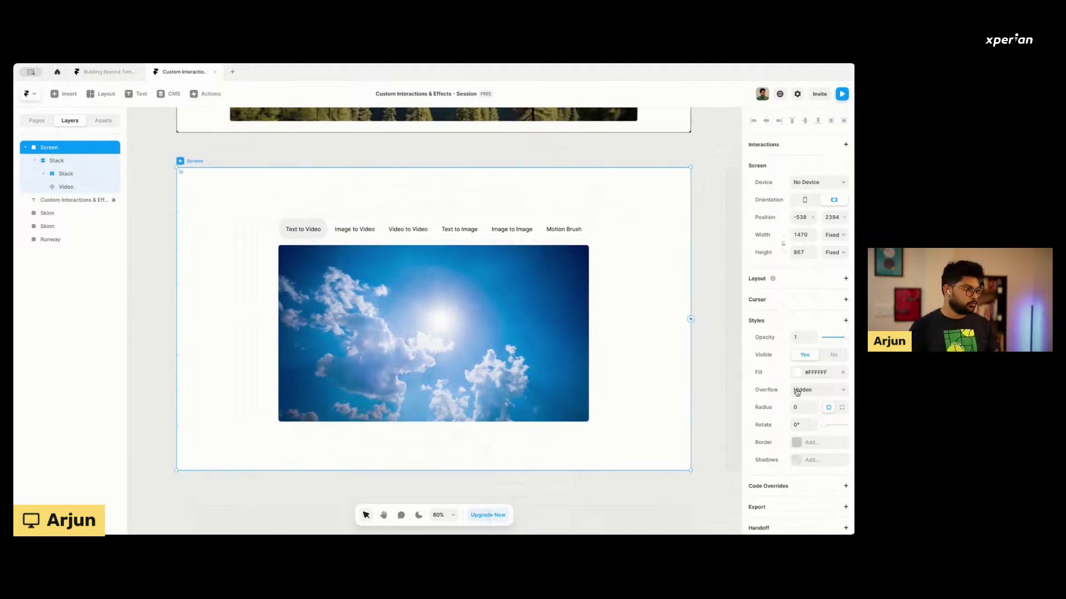
{"action": "left_click", "coordinate": [762, 282]}
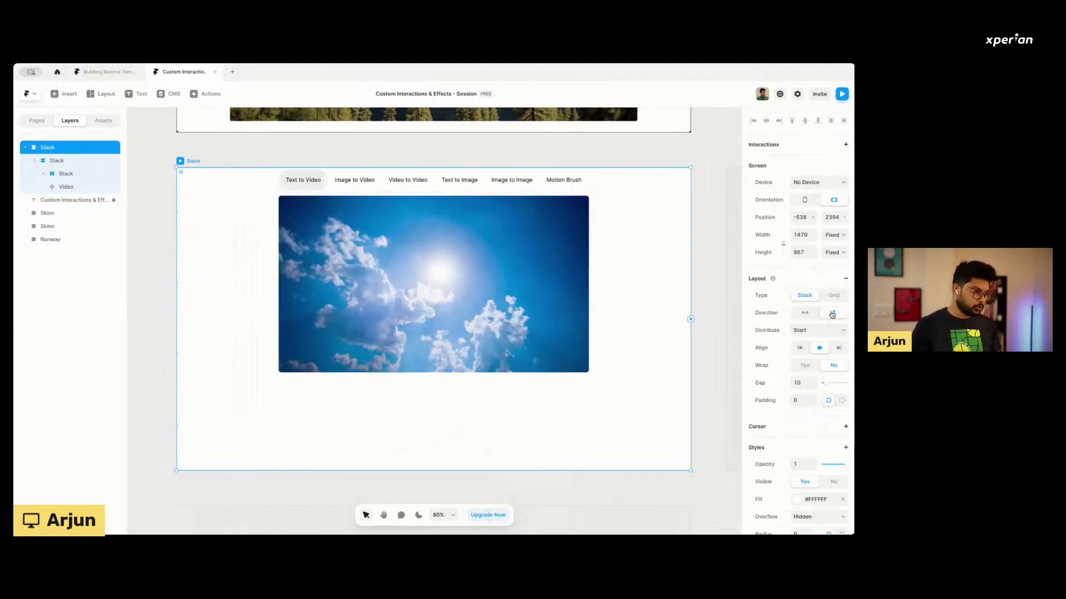
{"action": "left_click", "coordinate": [804, 344]}
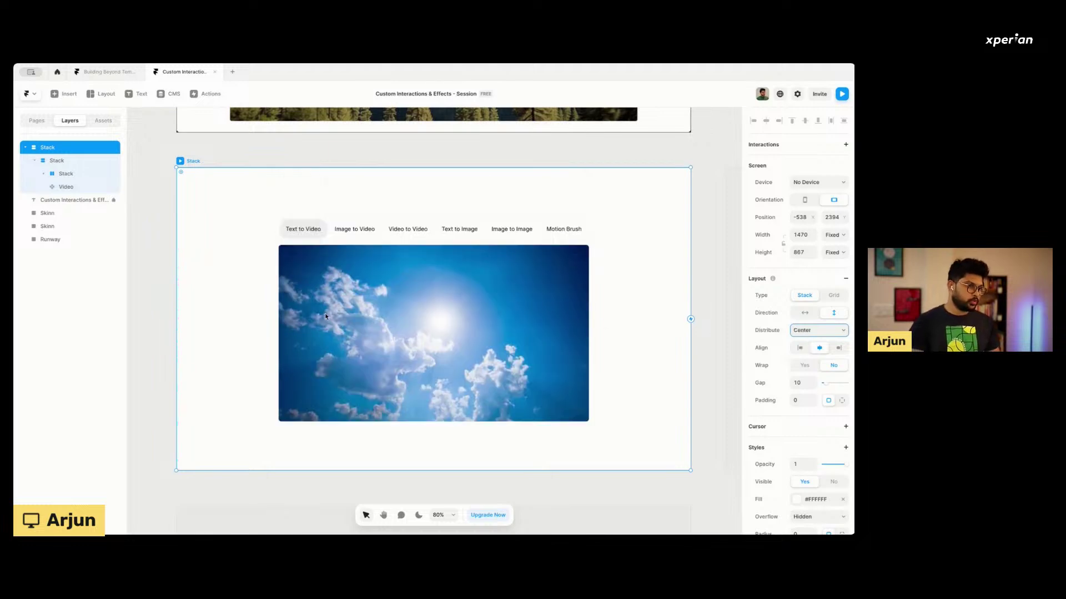
{"action": "left_click", "coordinate": [800, 349]}
{"action": "left_click", "coordinate": [815, 349]}
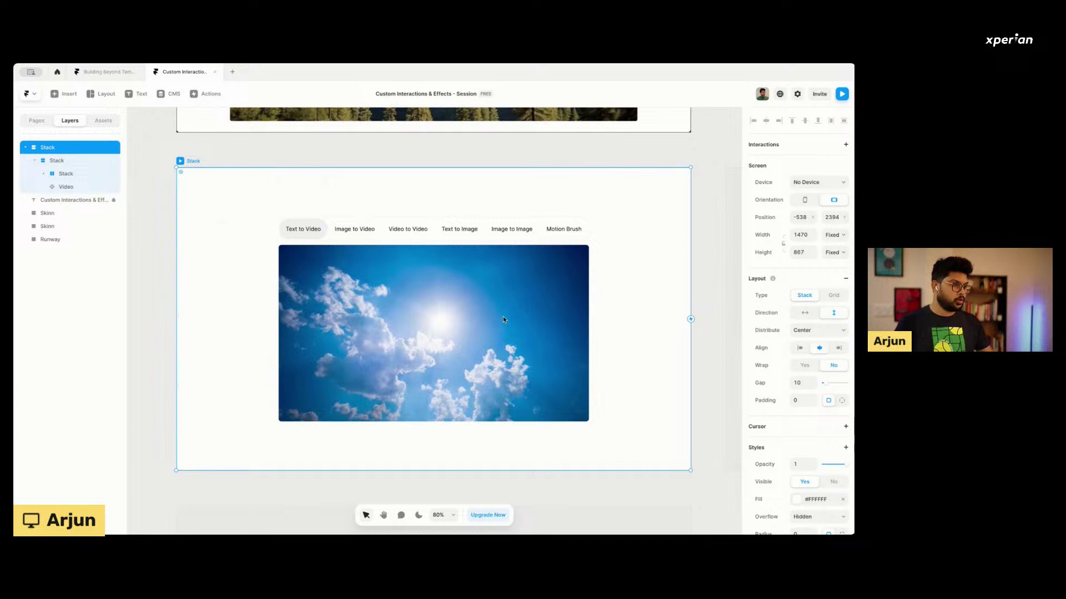
Set the gap of the screen frame's stack layout to 0.
{"action": "left_click", "coordinate": [801, 384]}
{"action": "type", "text": "0"}
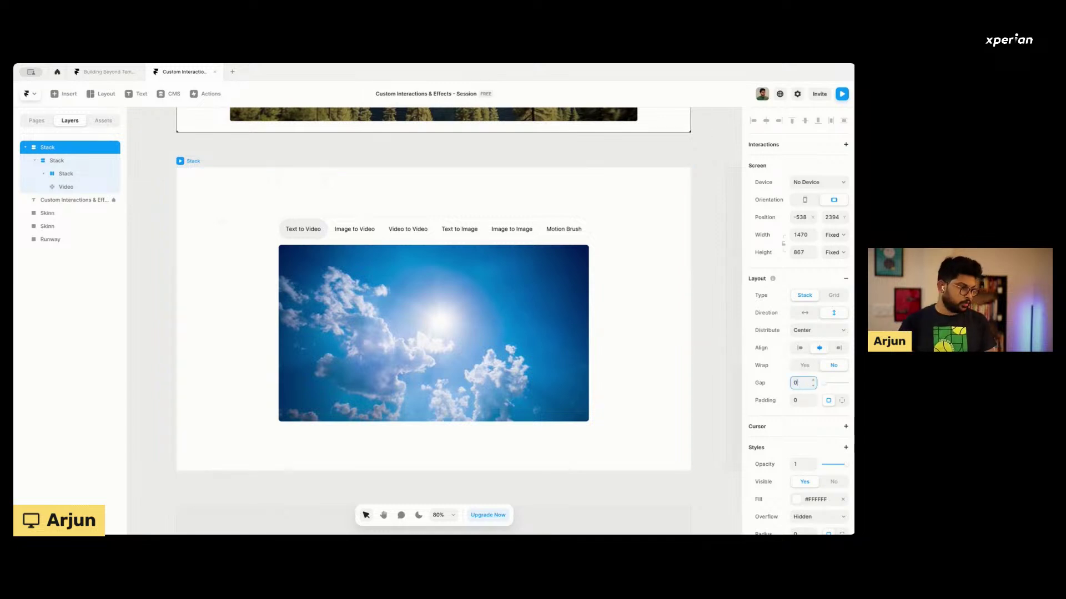
{"action": "left_click", "coordinate": [798, 400]}
{"action": "key", "text": "Return"}
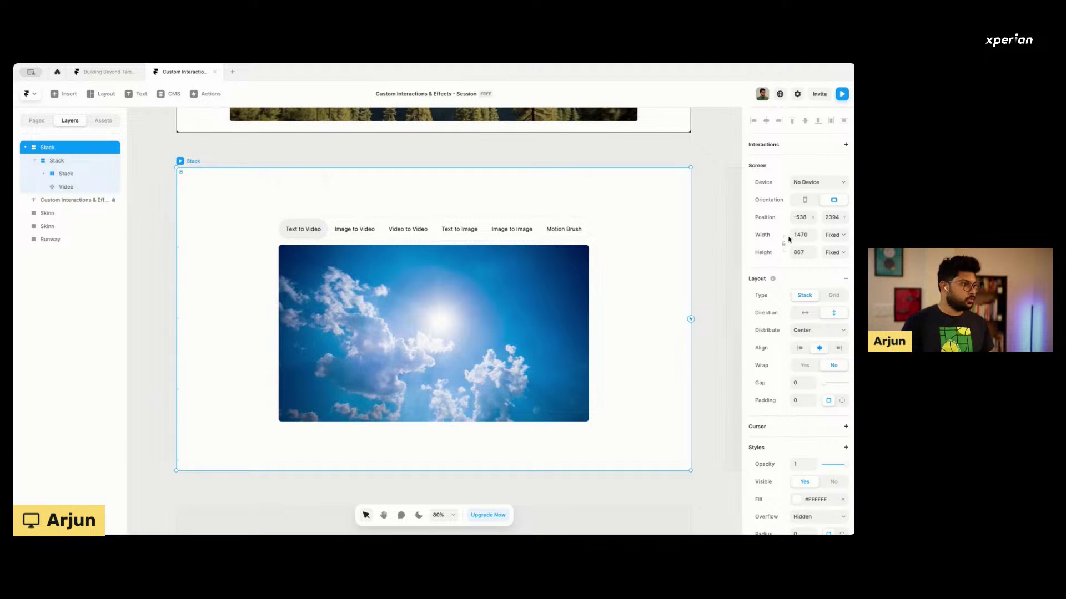
Open the name of the inner stack holding the tabs and video for editing.
{"action": "left_click", "coordinate": [454, 292]}
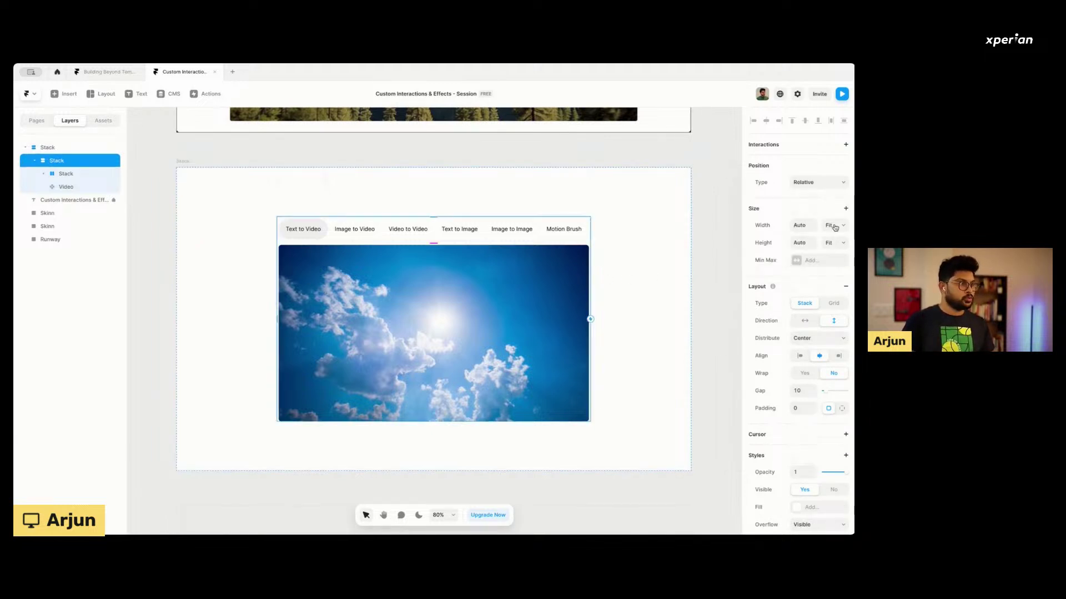
{"action": "left_click", "coordinate": [327, 263]}
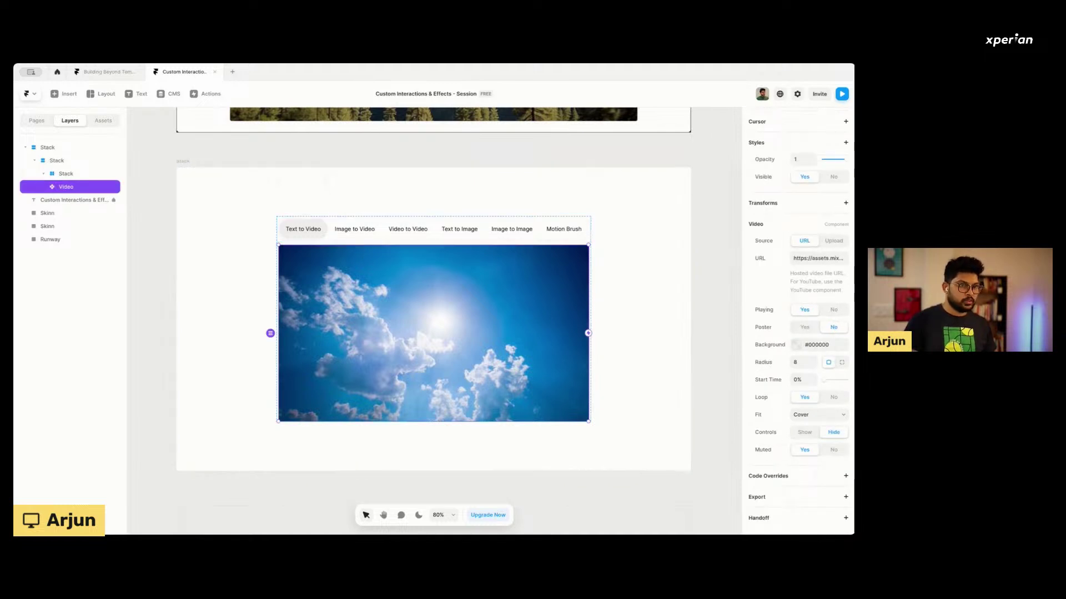
{"action": "left_click", "coordinate": [49, 160]}
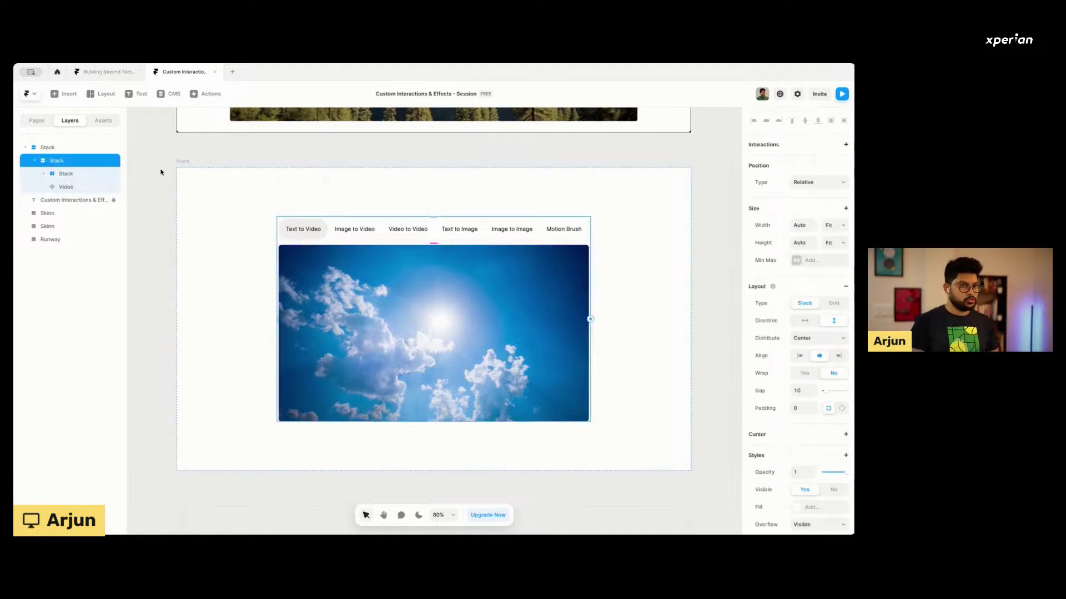
{"action": "key", "text": "ctrl+r"}
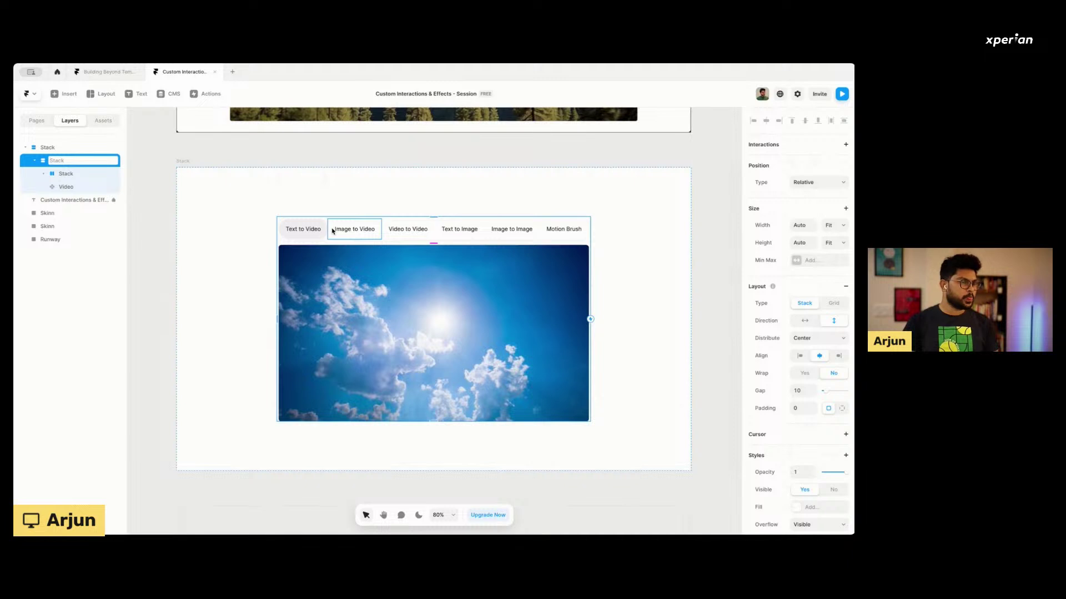
Rename the inner stack that holds the tab row and the video as Features.
{"action": "type", "text": "Tab"}
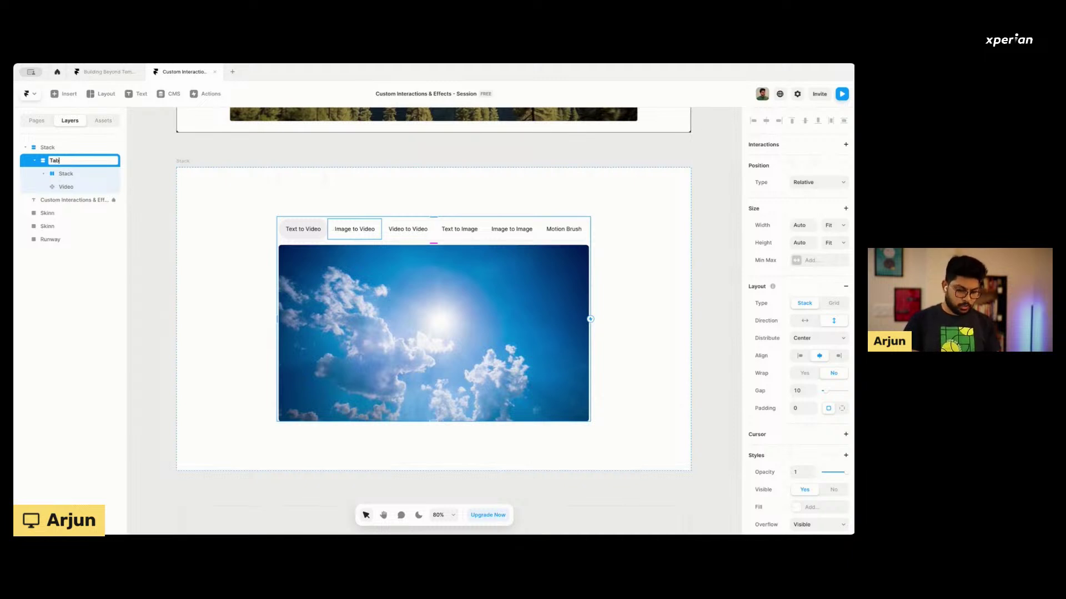
{"action": "key", "text": "BackSpace"}
{"action": "type", "text": "Video"}
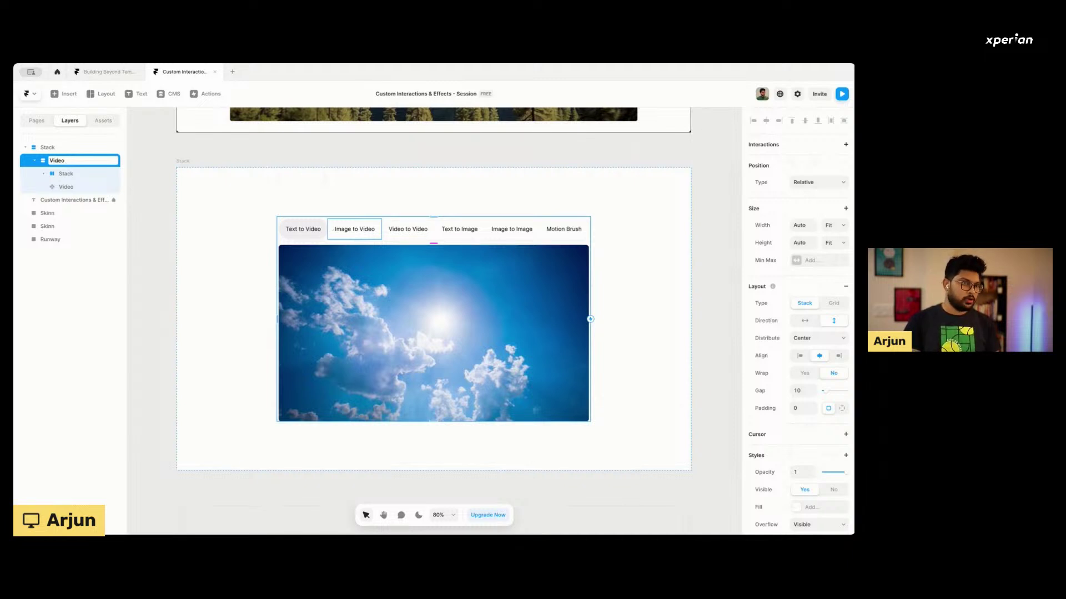
{"action": "key", "text": "ctrl+a"}
{"action": "type", "text": "Features"}
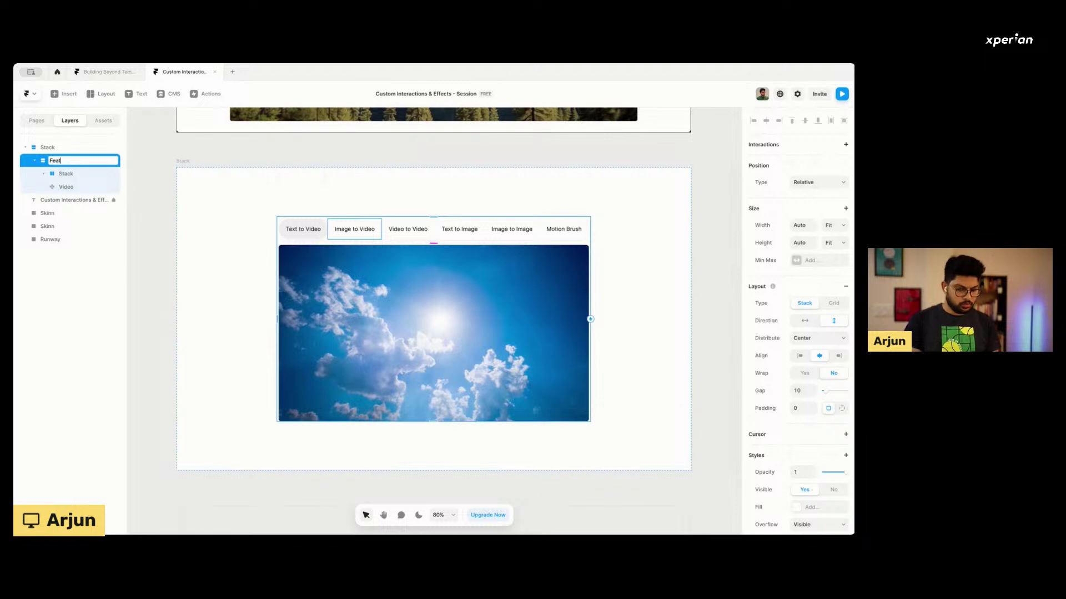
{"action": "key", "text": "Return"}
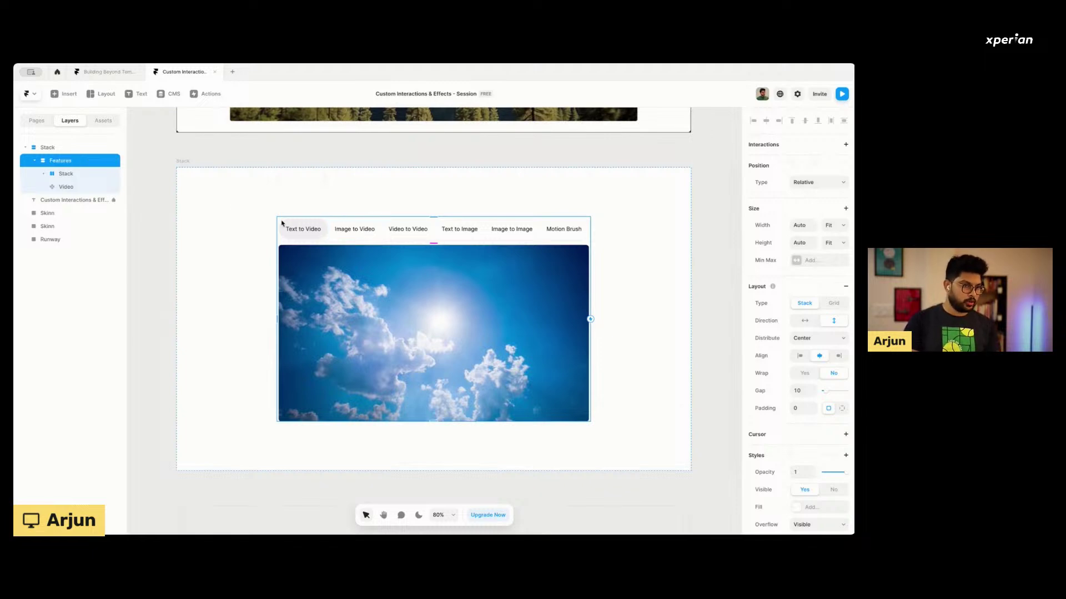
Rename the stack with the tab row inside Features as Tab Switcher.
{"action": "left_click", "coordinate": [85, 178]}
{"action": "double_click", "coordinate": [85, 178]}
{"action": "type", "text": "Tab"}
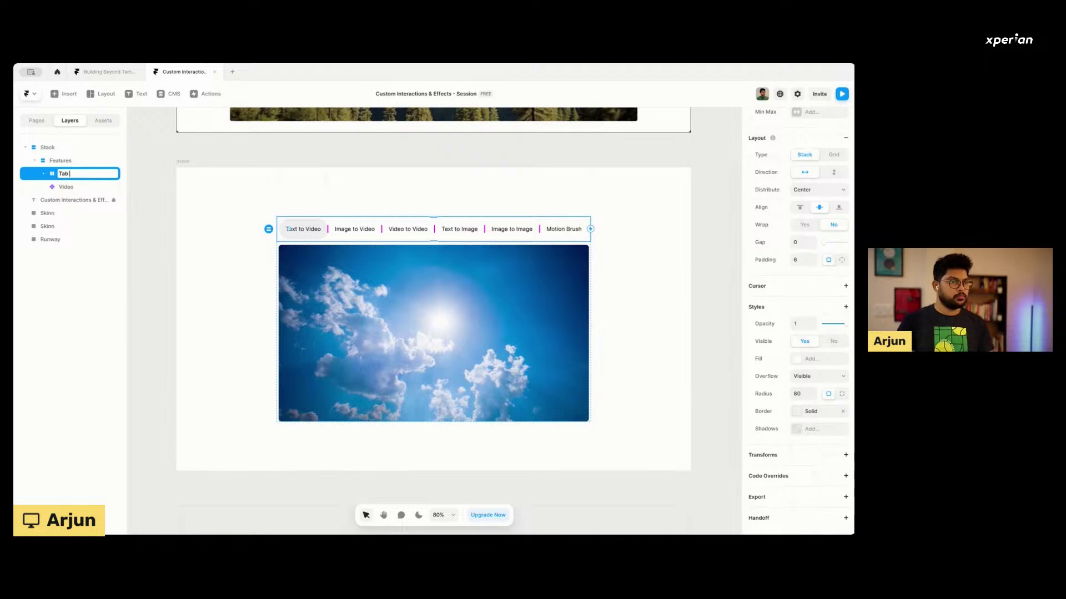
{"action": "type", "text": " Control"}
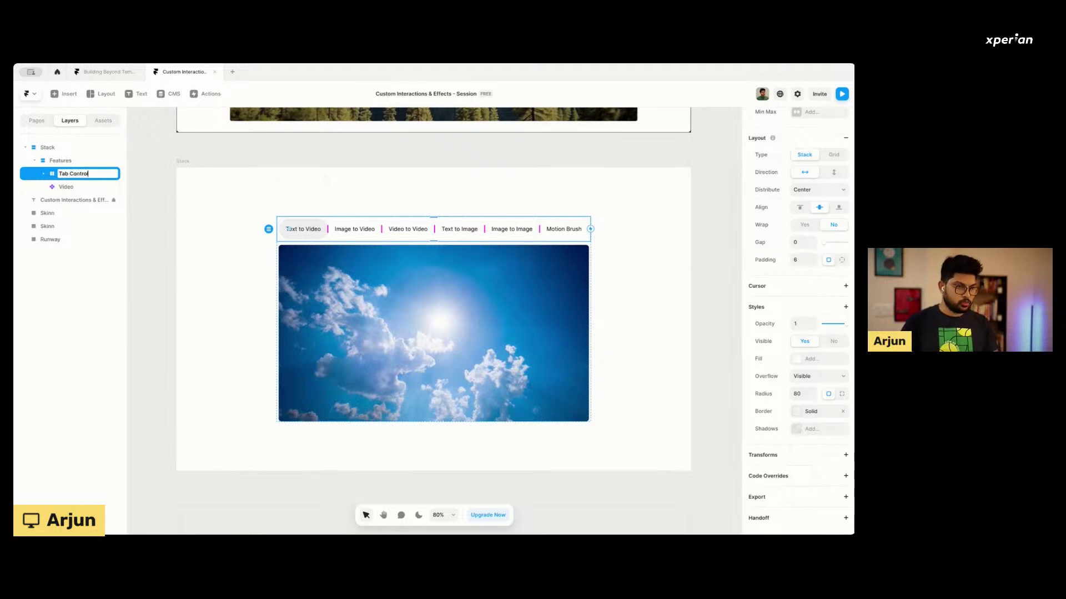
{"action": "key", "text": "BackSpace"}
{"action": "key", "text": "BackSpace"}
{"action": "key", "text": "BackSpace"}
{"action": "key", "text": "BackSpace"}
{"action": "key", "text": "BackSpace"}
{"action": "key", "text": "BackSpace"}
{"action": "key", "text": "BackSpace"}
{"action": "type", "text": "Switcher"}
{"action": "key", "text": "Return"}
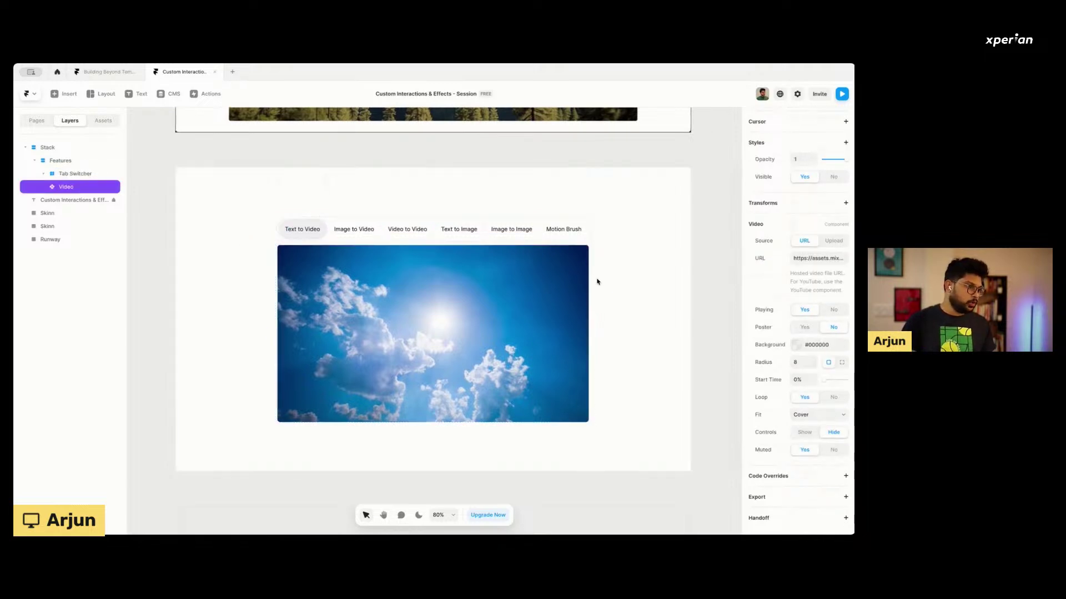
Set the video's width to Fill so it spans the Features stack.
{"action": "scroll", "coordinate": [583, 281], "scroll_direction": "up", "scroll_amount": 5}
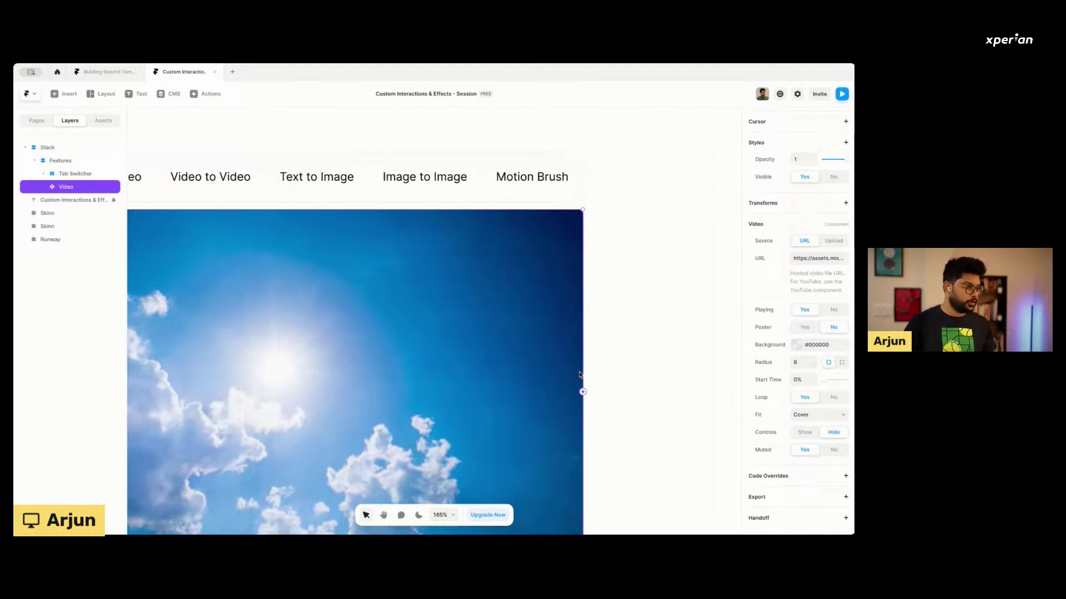
{"action": "scroll", "coordinate": [553, 299], "scroll_direction": "down", "scroll_amount": 5}
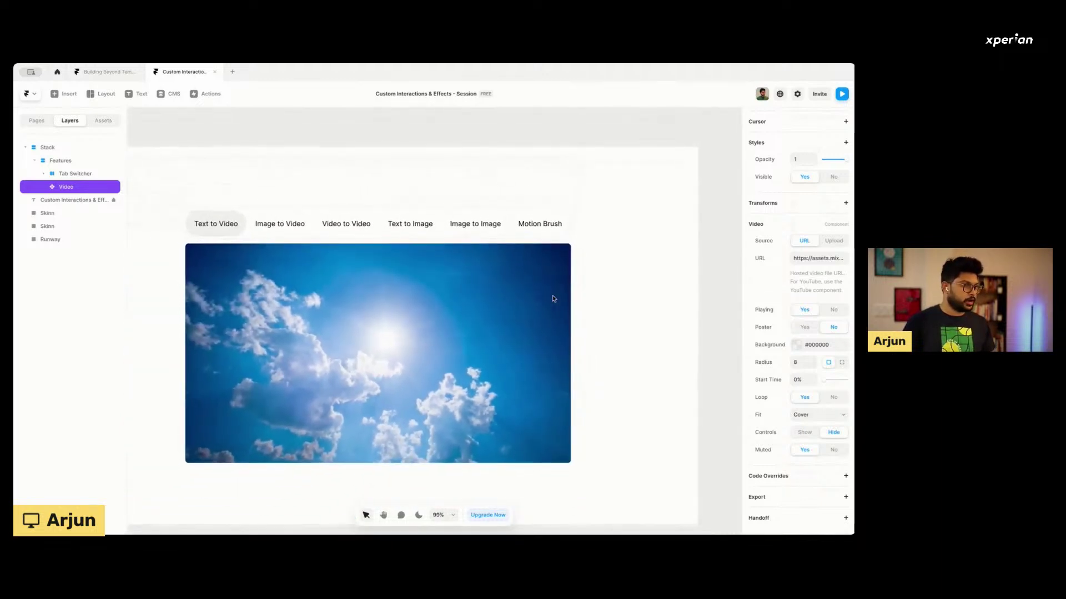
{"action": "scroll", "coordinate": [803, 242], "scroll_direction": "up", "scroll_amount": 3}
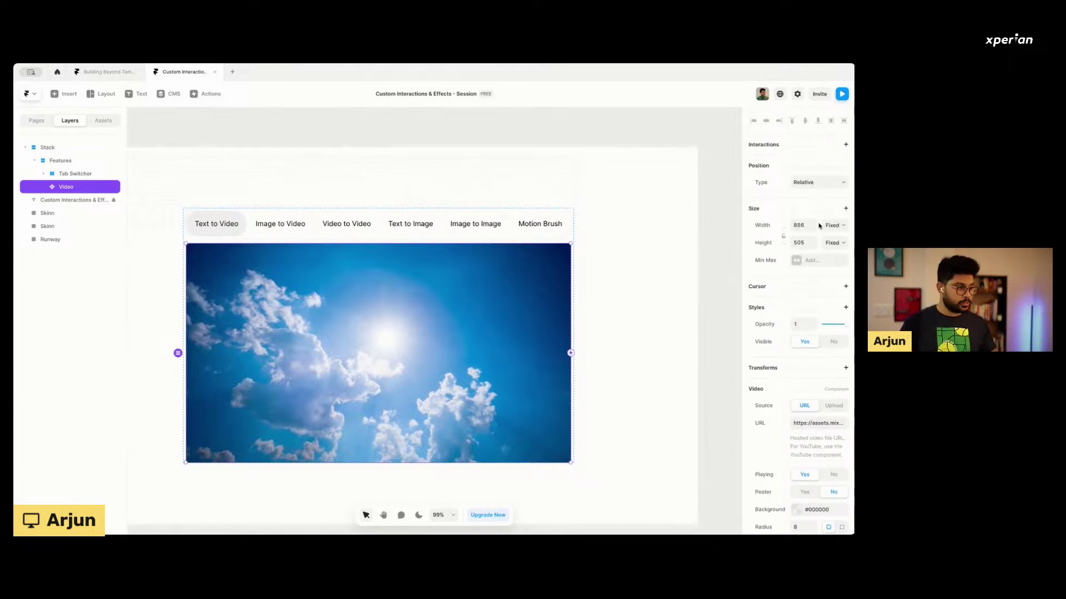
{"action": "left_click", "coordinate": [799, 243]}
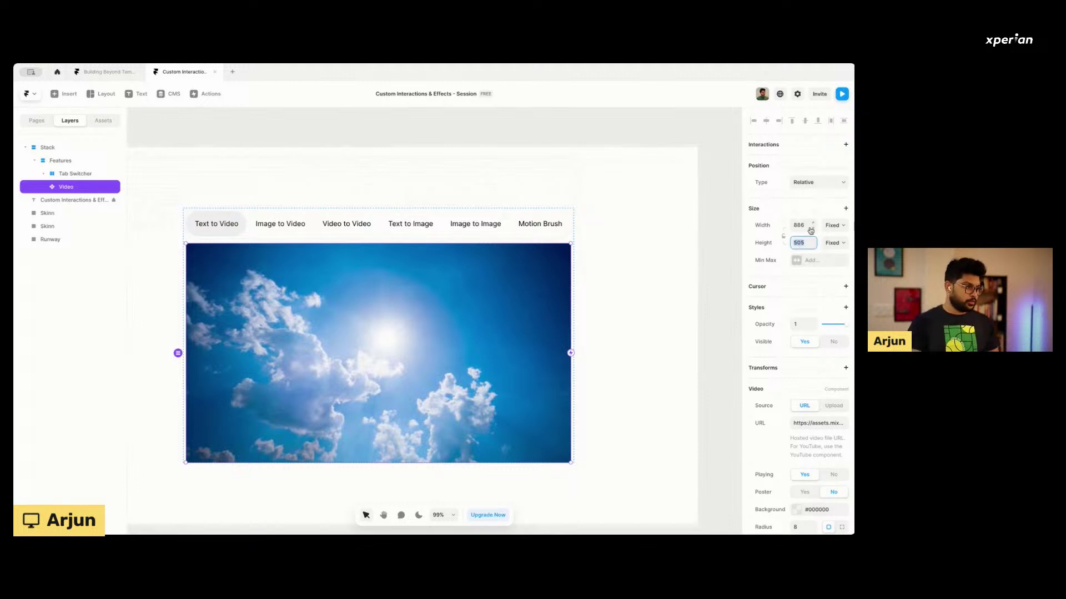
{"action": "left_click", "coordinate": [759, 252]}
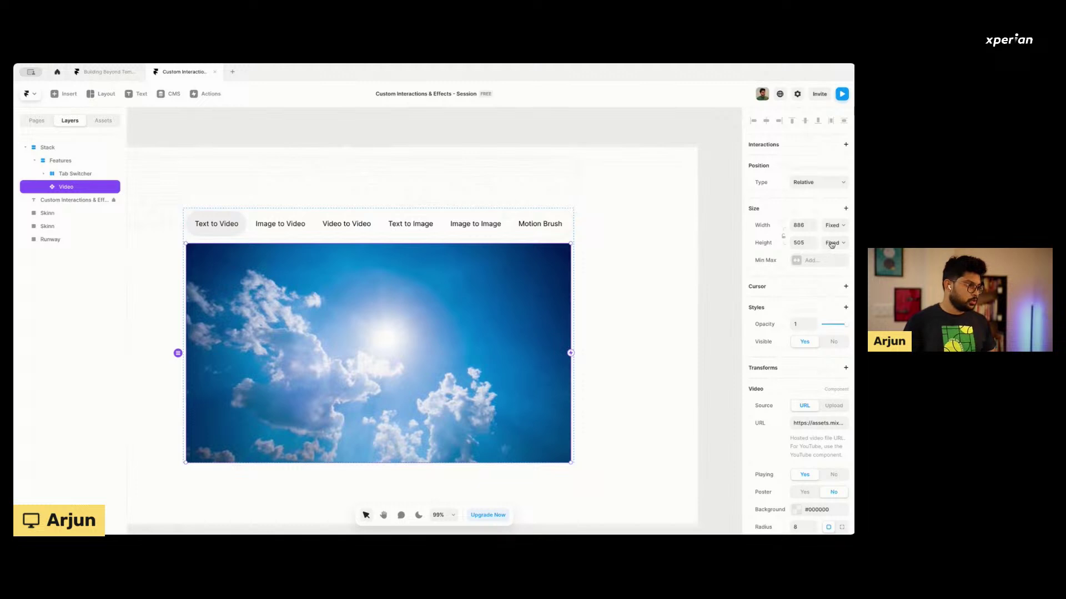
{"action": "left_click", "coordinate": [800, 242]}
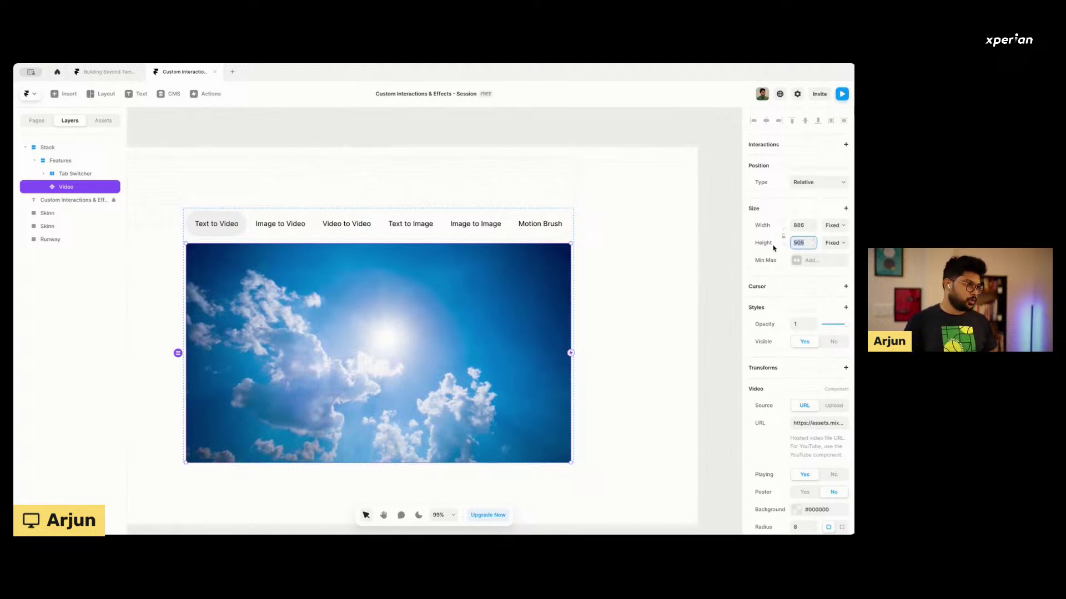
{"action": "left_click", "coordinate": [793, 225]}
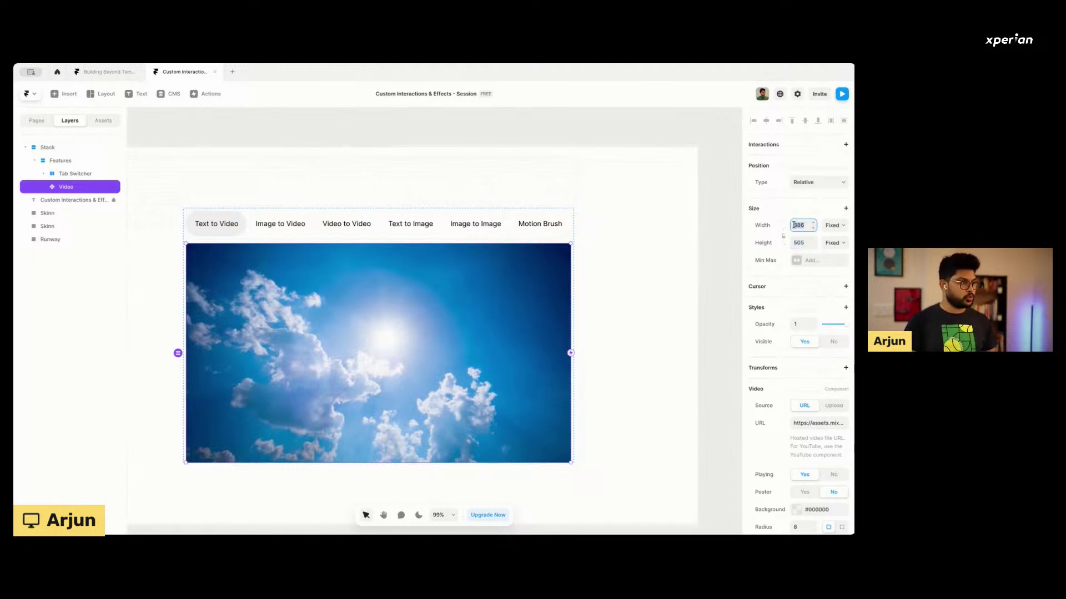
{"action": "left_click", "coordinate": [832, 226]}
{"action": "left_click", "coordinate": [836, 244]}
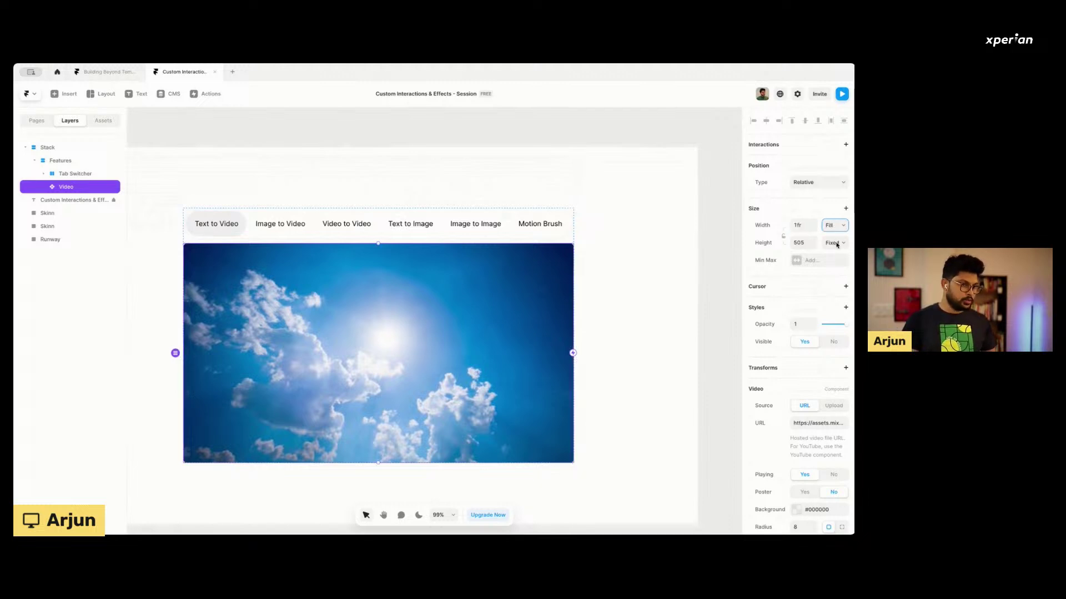
Try to lock the video's width-to-height proportions, and undo the resulting size change.
{"action": "left_click", "coordinate": [798, 249]}
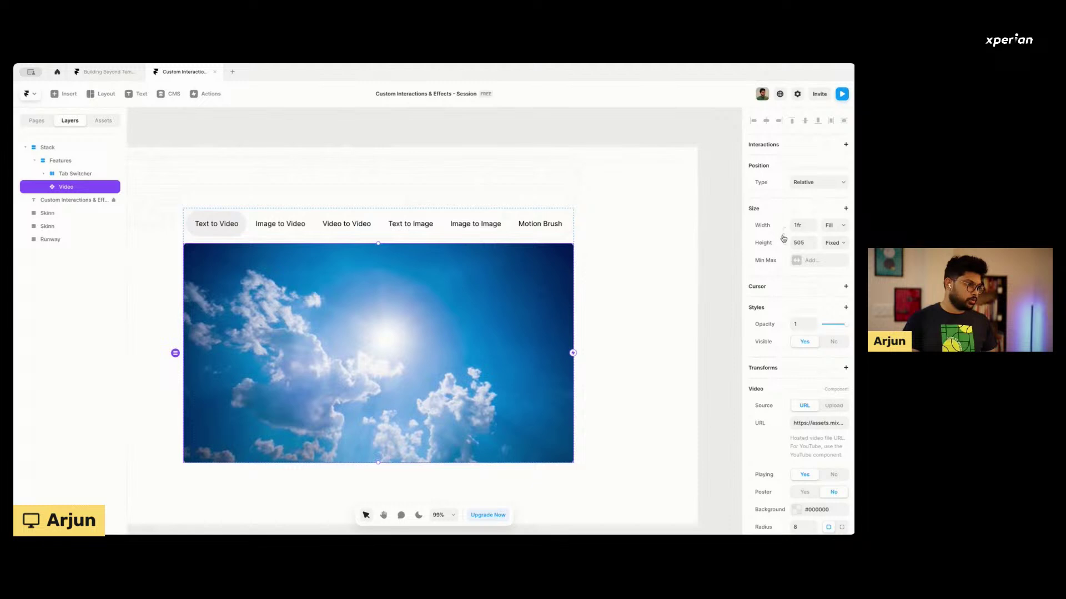
{"action": "left_click", "coordinate": [783, 238]}
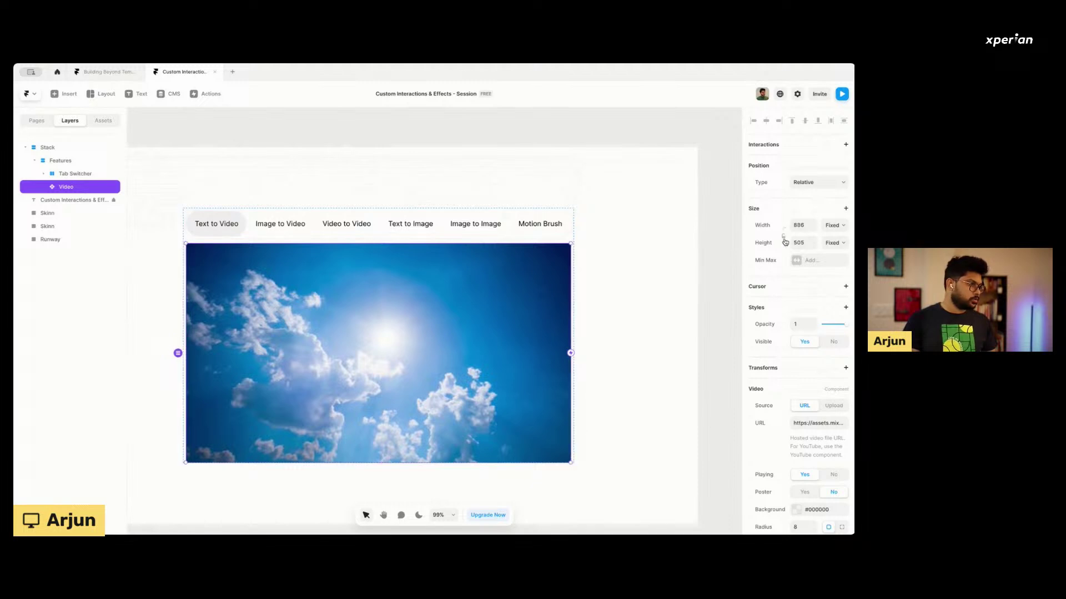
{"action": "left_click", "coordinate": [832, 225]}
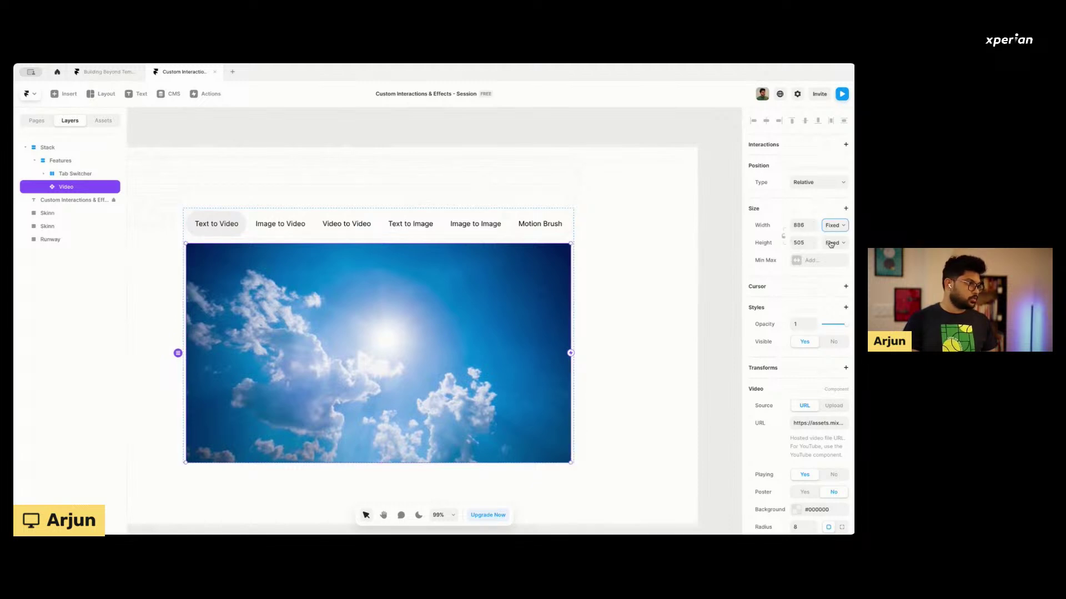
{"action": "key", "text": "ctrl+z"}
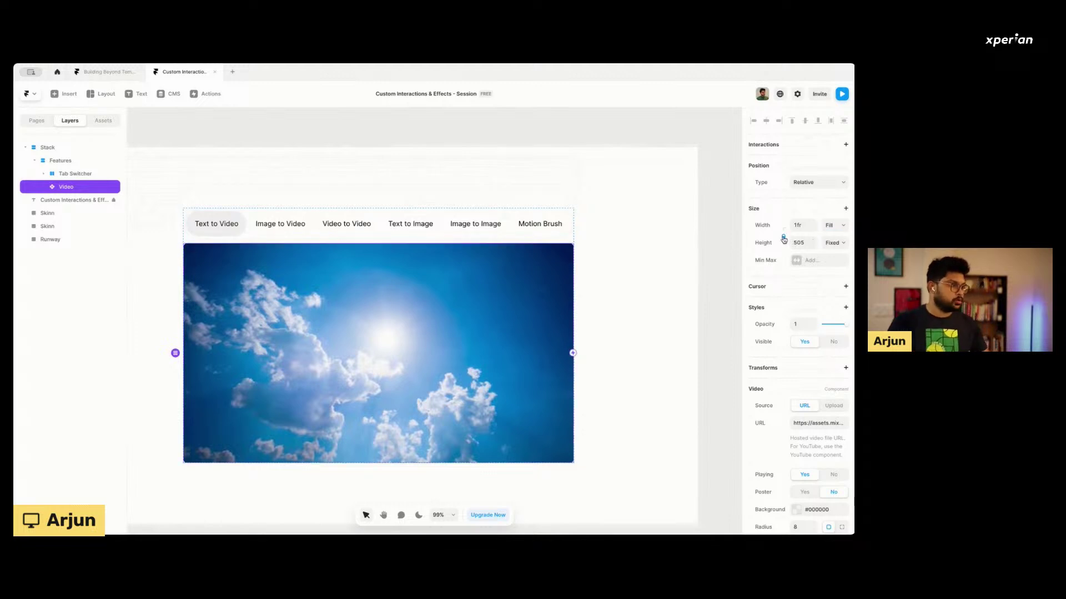
Set the video's height to 540 and lock its width-to-height proportions.
{"action": "left_click", "coordinate": [798, 242]}
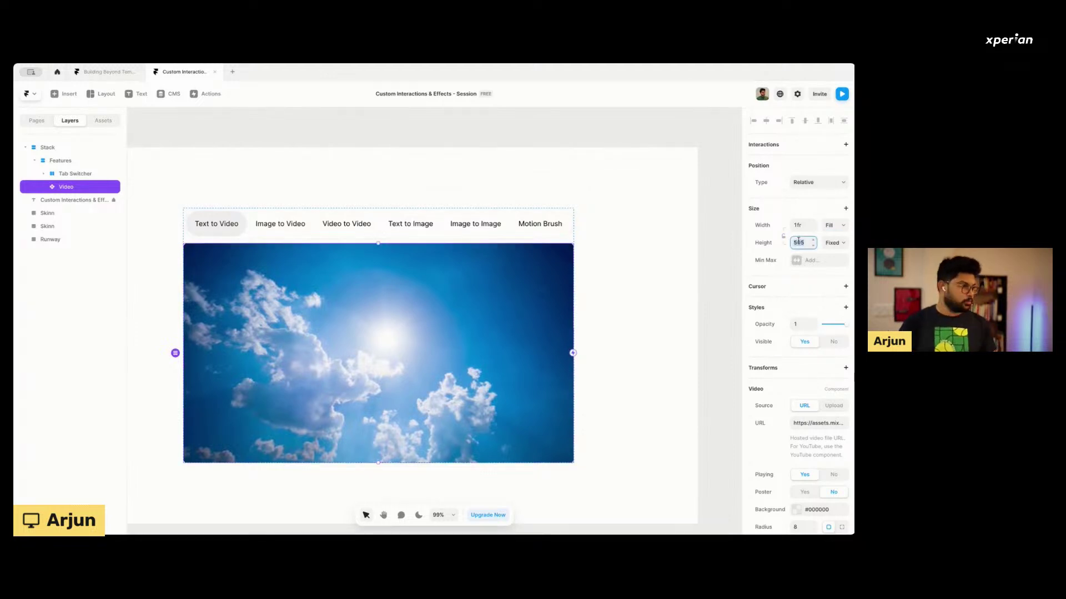
{"action": "type", "text": "540"}
{"action": "key", "text": "Return"}
{"action": "left_click", "coordinate": [762, 243]}
{"action": "left_click", "coordinate": [783, 237]}
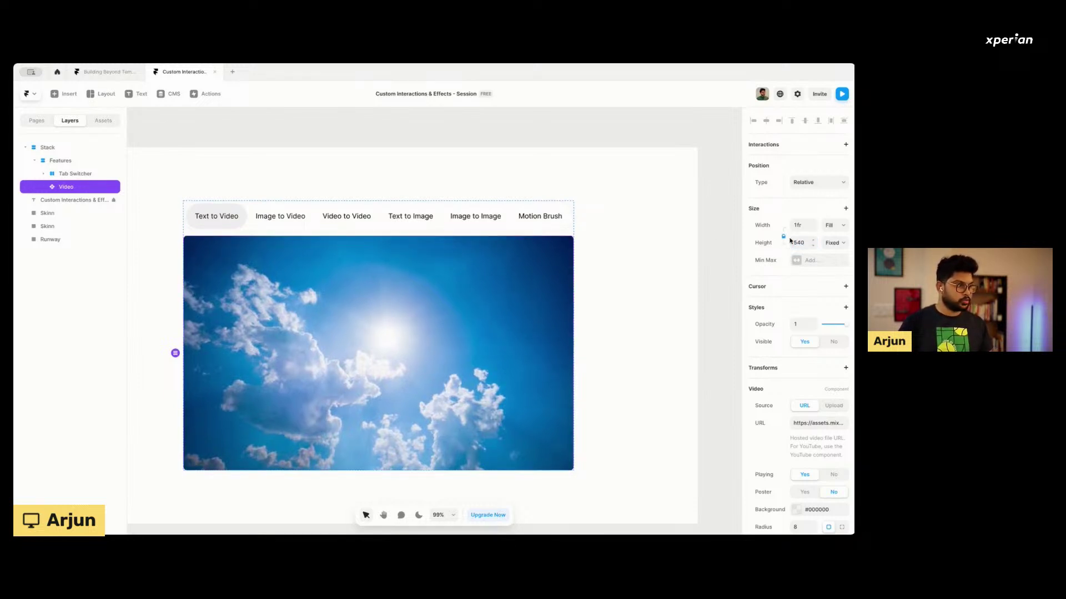
Try to set the video's height to 480 with the proportions locked, and undo it.
{"action": "left_click", "coordinate": [794, 242]}
{"action": "type", "text": "480"}
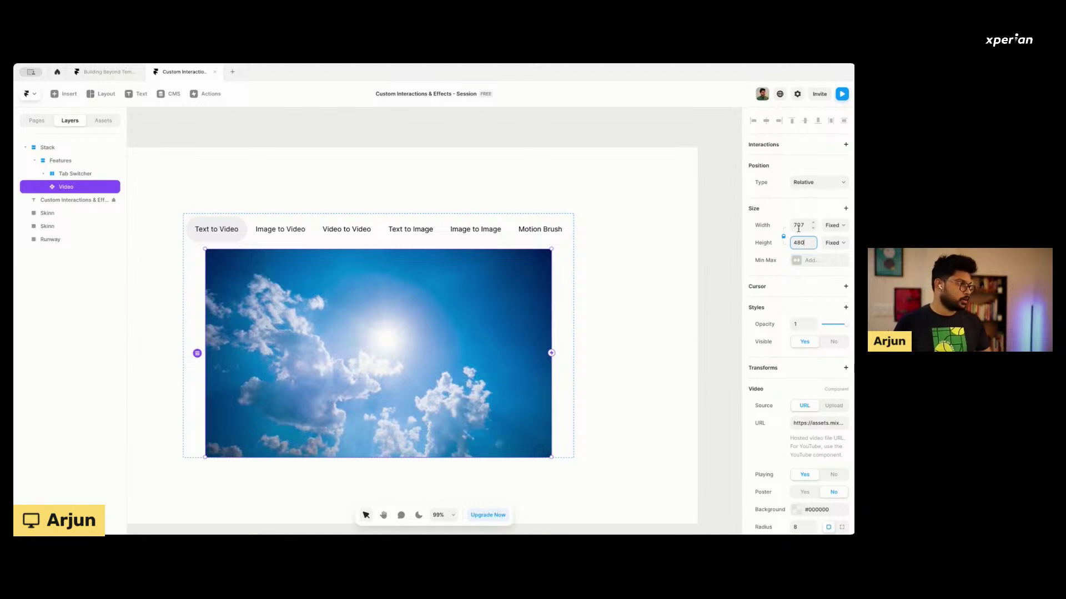
{"action": "key", "text": "ctrl+z"}
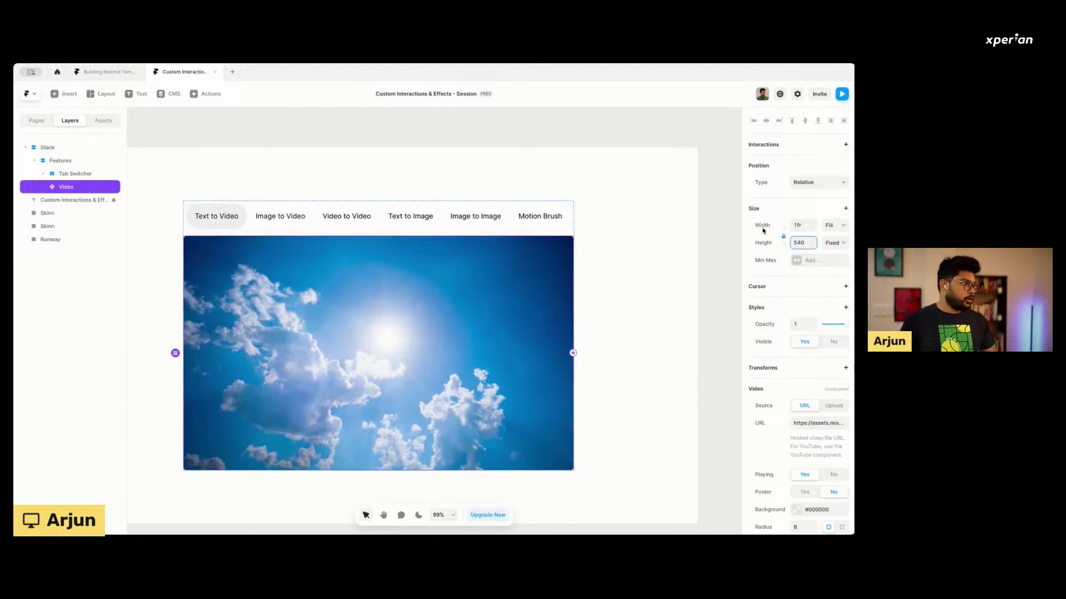
{"action": "key", "text": "Escape"}
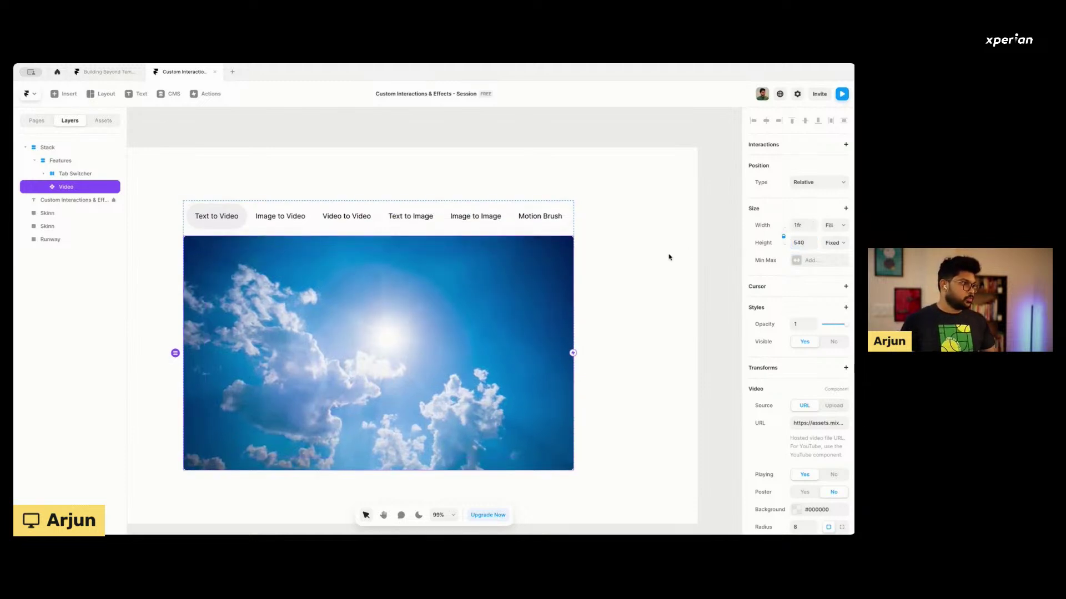
Copy the whole outer stack from Site References and paste it into the Desktop breakpoint of the Home page.
{"action": "left_click", "coordinate": [348, 235]}
{"action": "scroll", "coordinate": [179, 200], "scroll_direction": "down", "scroll_amount": 3}
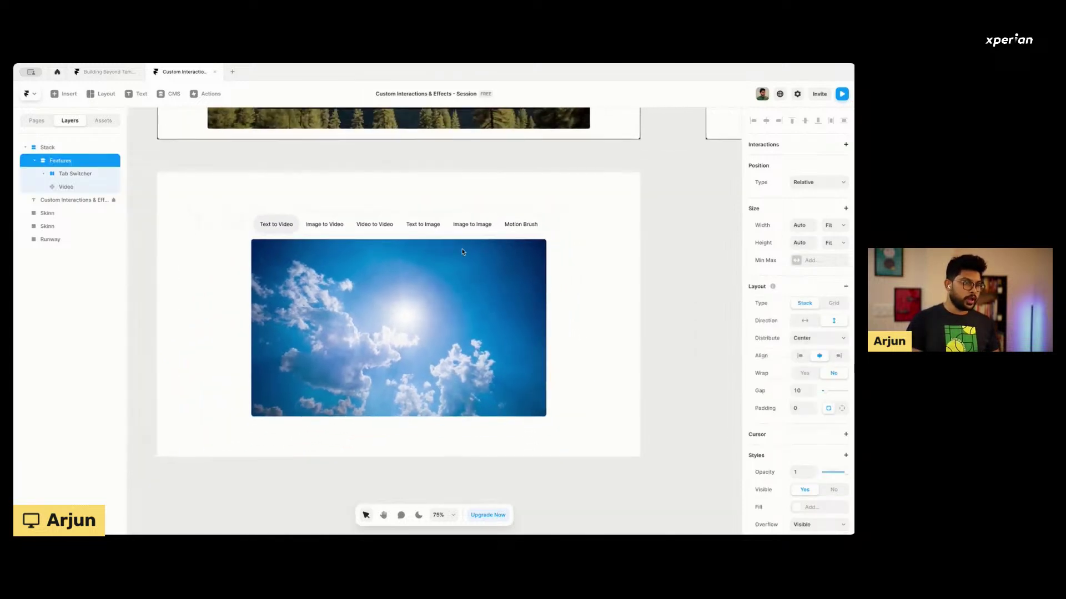
{"action": "left_click", "coordinate": [167, 166]}
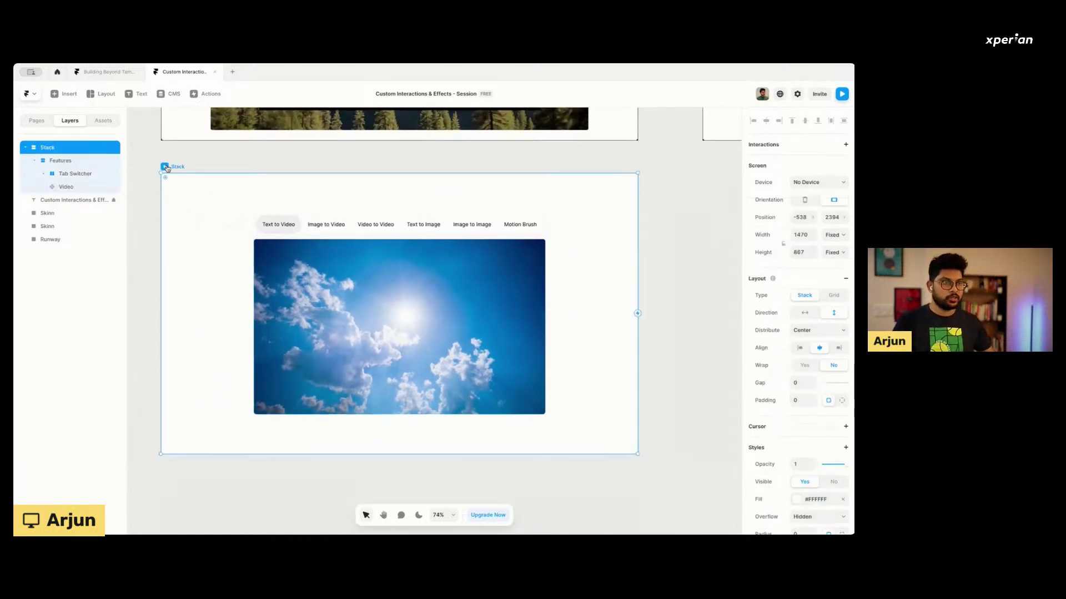
{"action": "left_click", "coordinate": [42, 122]}
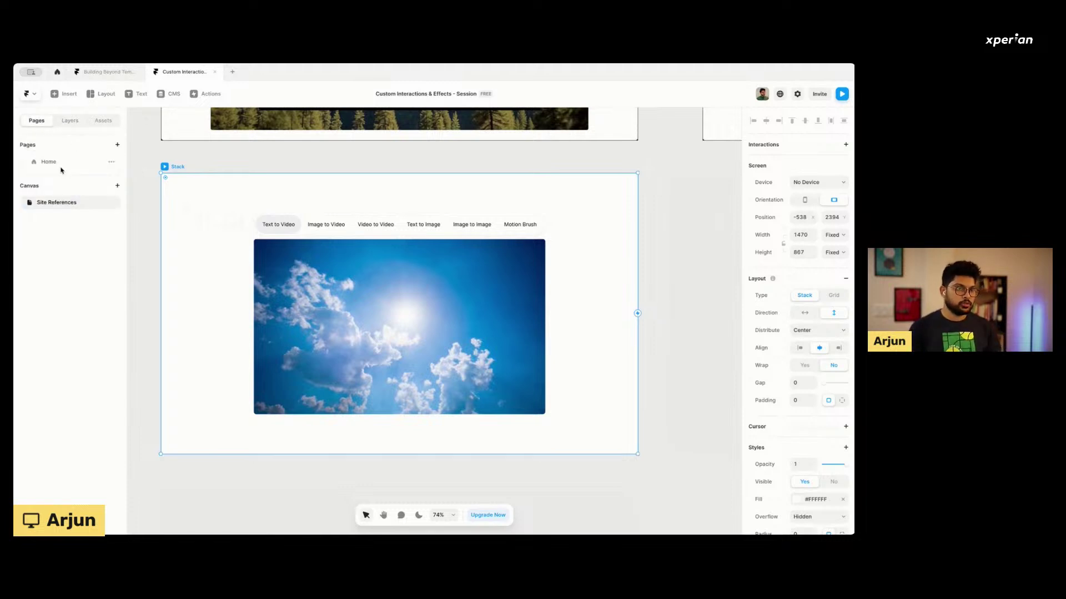
{"action": "left_click", "coordinate": [62, 165]}
{"action": "scroll", "coordinate": [342, 212], "scroll_direction": "down", "scroll_amount": 5}
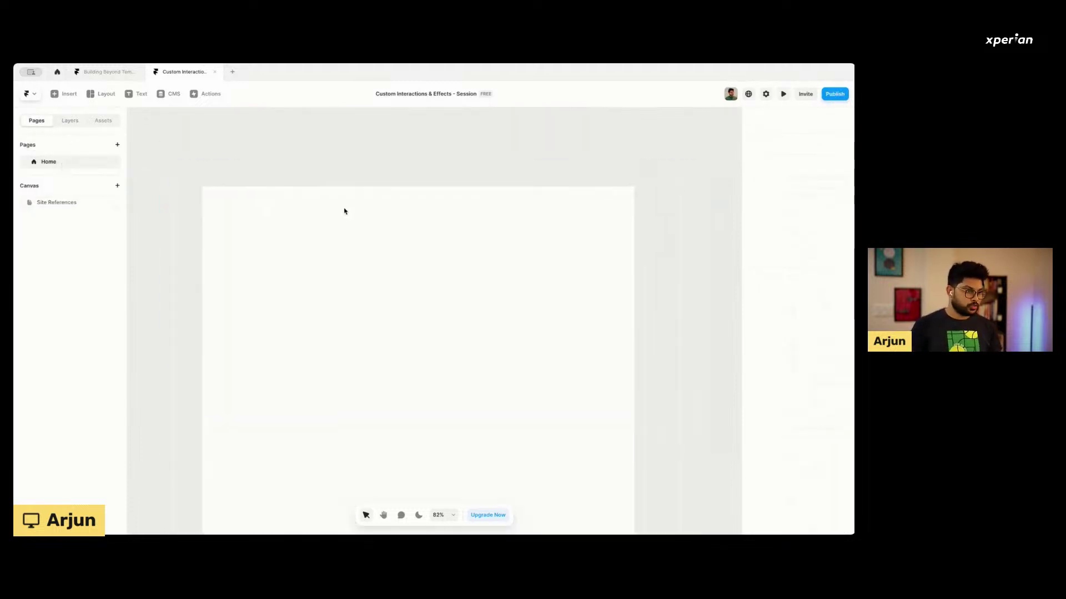
{"action": "scroll", "coordinate": [295, 223], "scroll_direction": "down", "scroll_amount": 1}
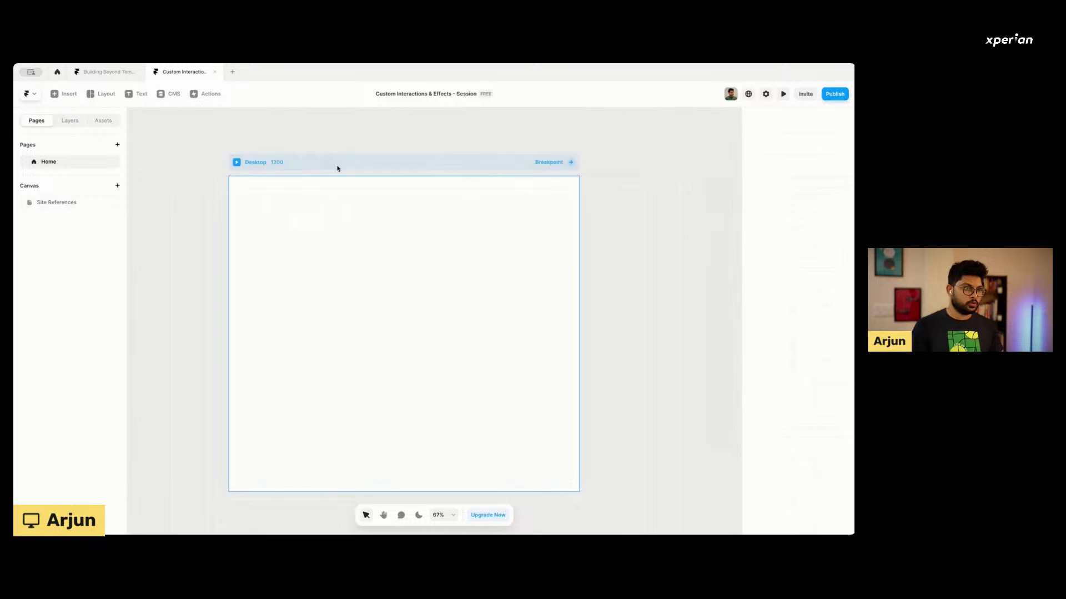
{"action": "left_click", "coordinate": [337, 169]}
{"action": "key", "text": "ctrl+v"}
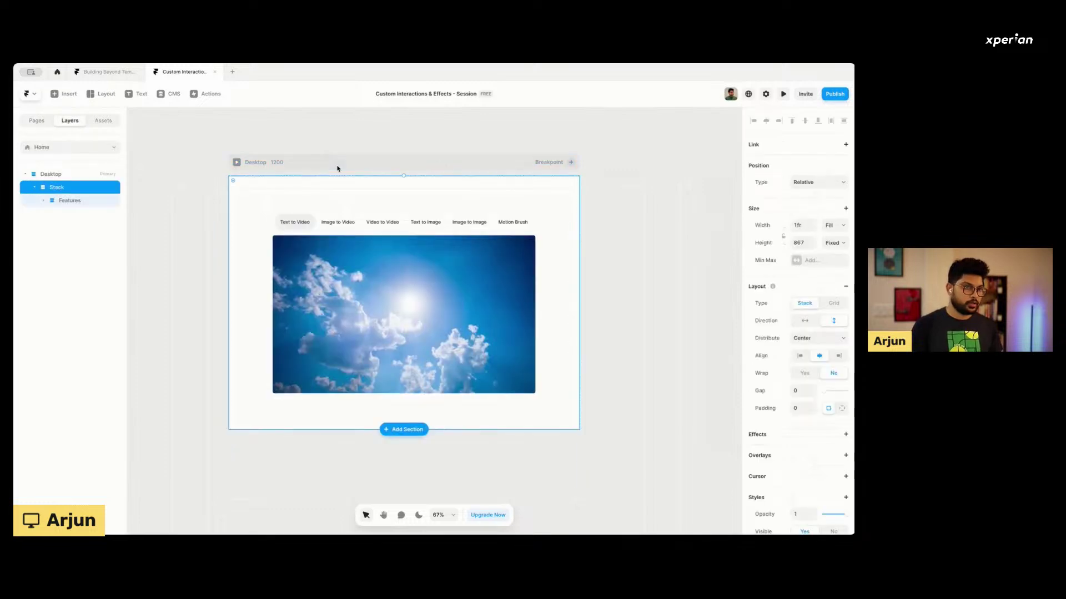
{"action": "left_click", "coordinate": [32, 121]}
{"action": "left_click", "coordinate": [53, 202]}
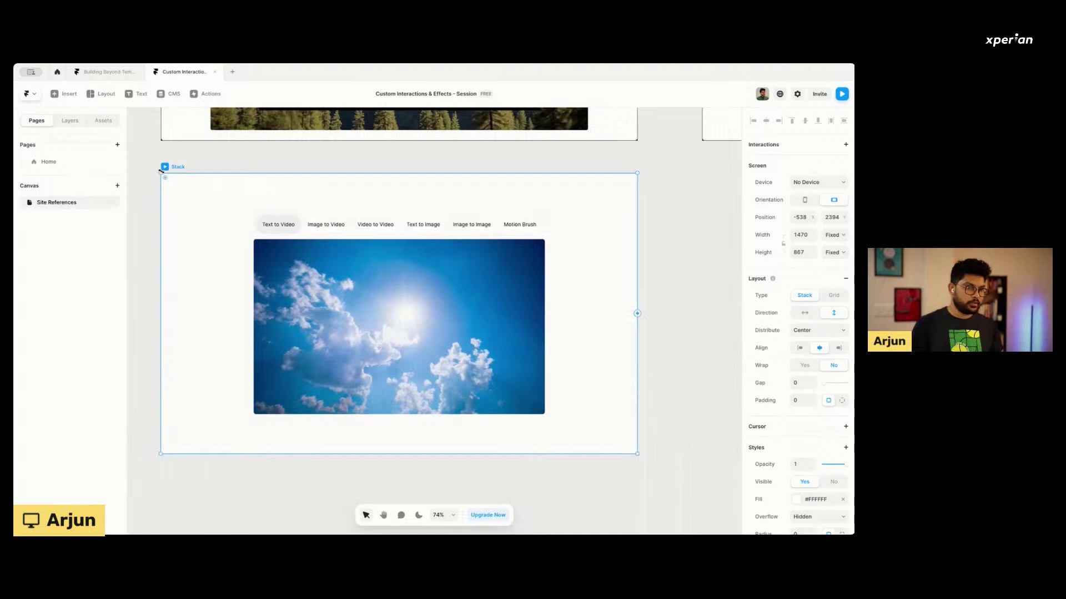
{"action": "left_click", "coordinate": [59, 167]}
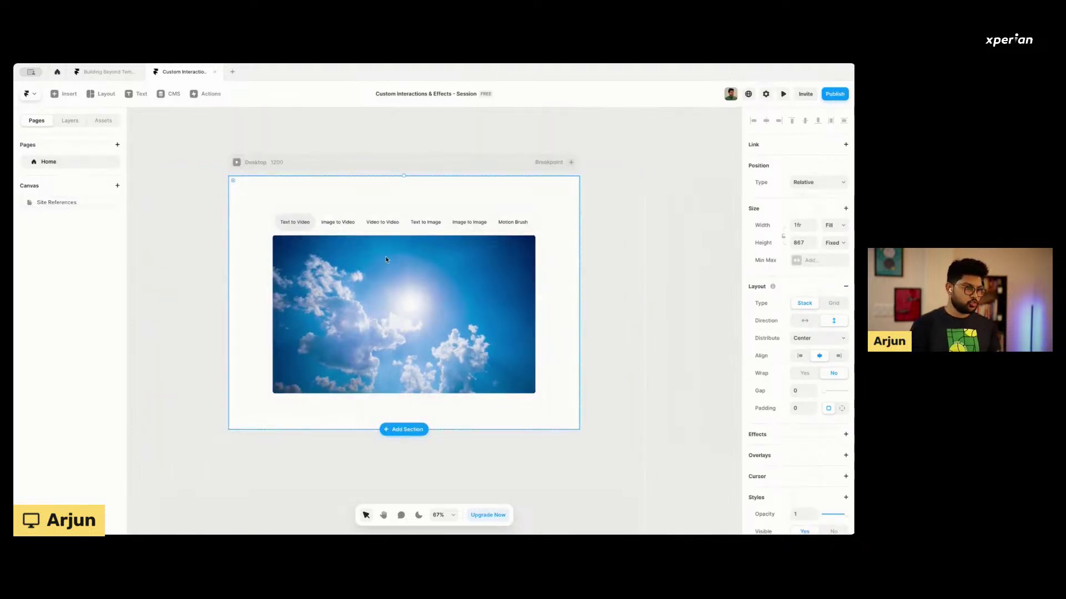
Rename the outer stack inside the Home page's Desktop breakpoint as Intro.
{"action": "left_click", "coordinate": [69, 121]}
{"action": "left_click", "coordinate": [65, 176]}
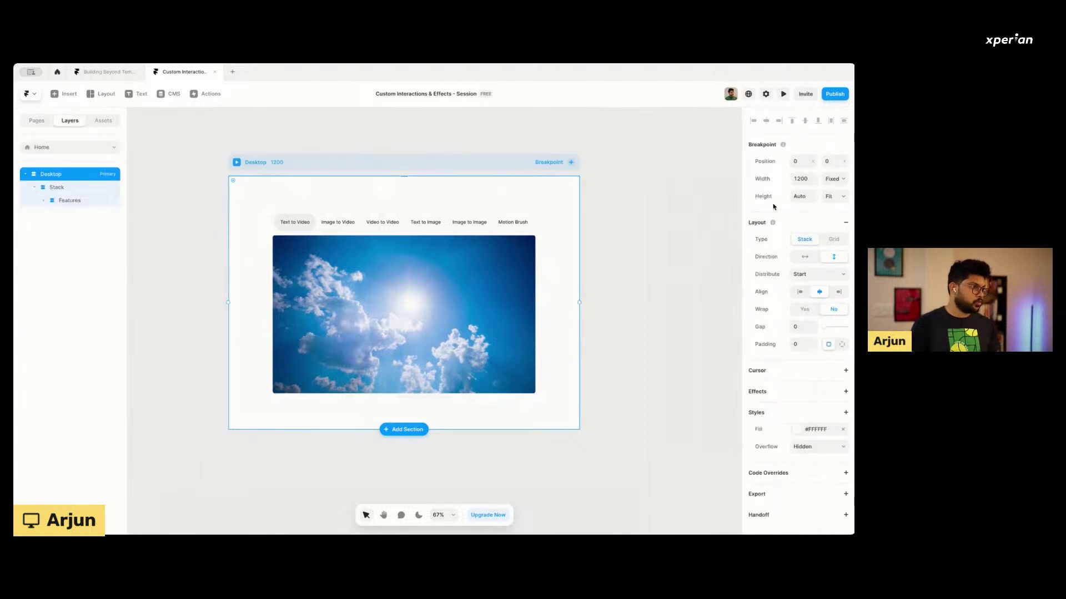
{"action": "left_click", "coordinate": [50, 189]}
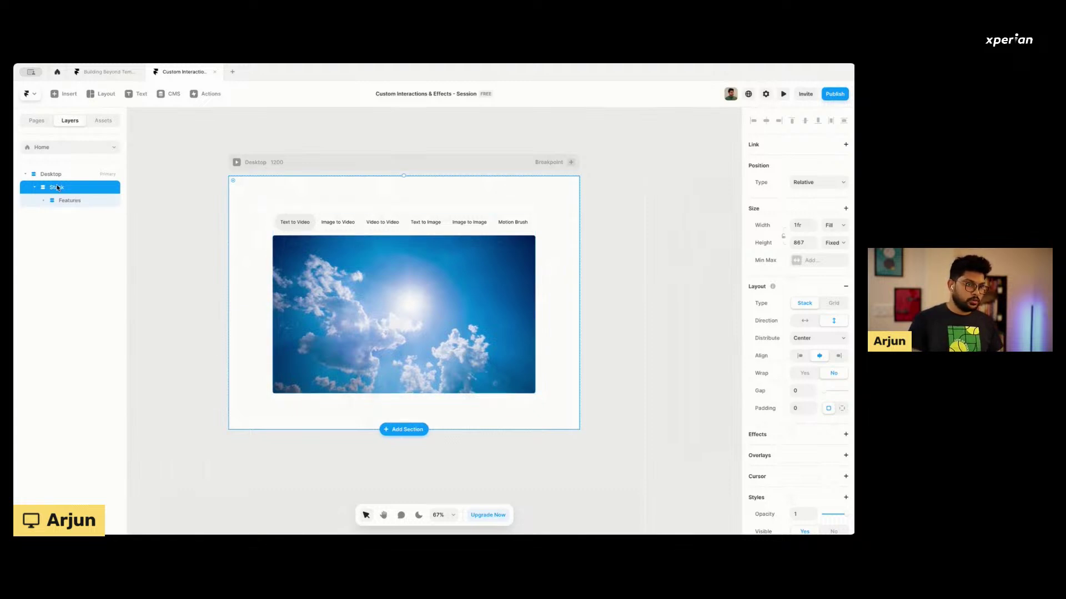
{"action": "double_click", "coordinate": [57, 188]}
{"action": "type", "text": "Intro"}
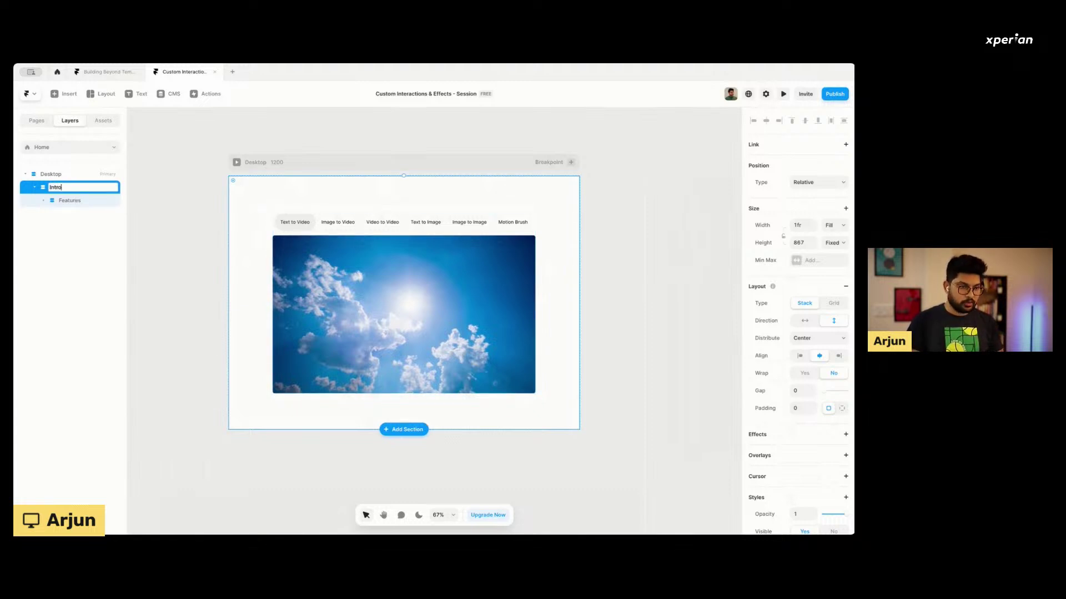
{"action": "key", "text": "Return"}
Create a component named Features from the Features stack inside Intro.
{"action": "left_click", "coordinate": [421, 247]}
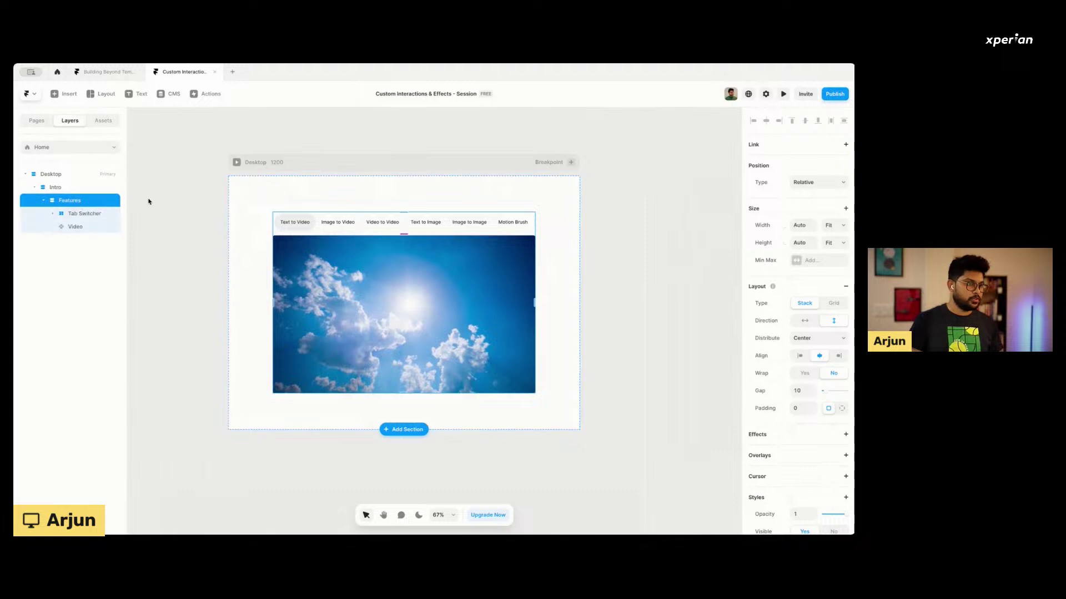
{"action": "left_click", "coordinate": [44, 200]}
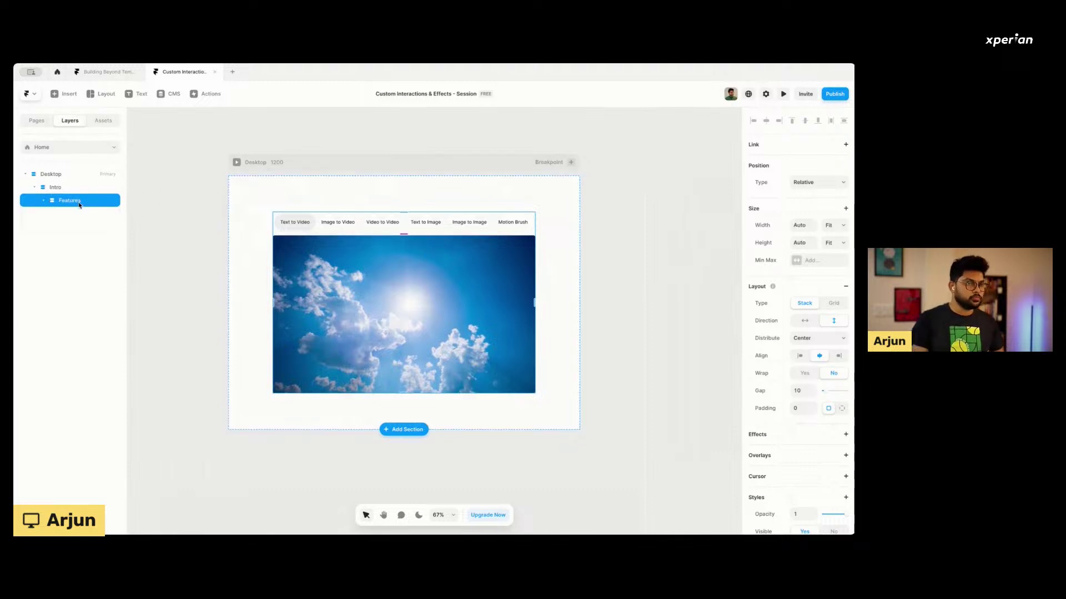
{"action": "left_click", "coordinate": [59, 188]}
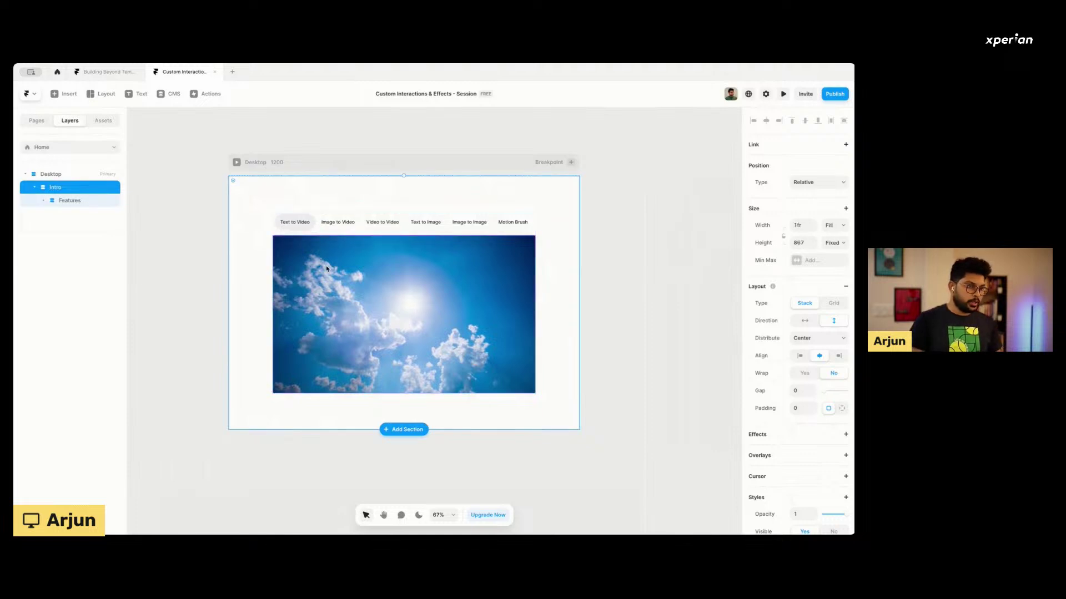
{"action": "left_click", "coordinate": [336, 251]}
{"action": "left_click", "coordinate": [75, 201]}
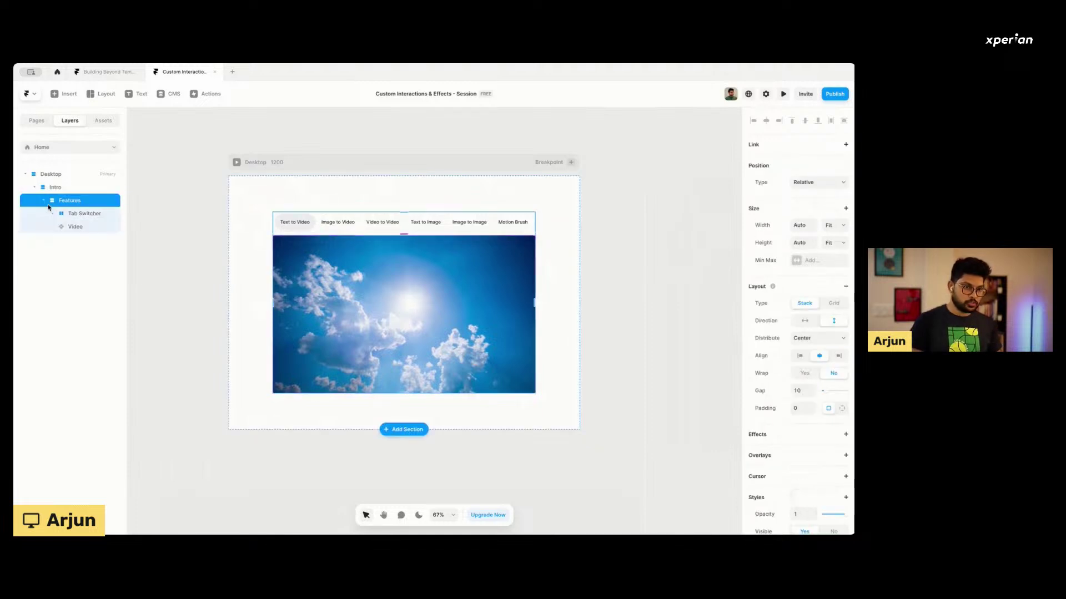
{"action": "left_click", "coordinate": [43, 201]}
{"action": "right_click", "coordinate": [339, 272]}
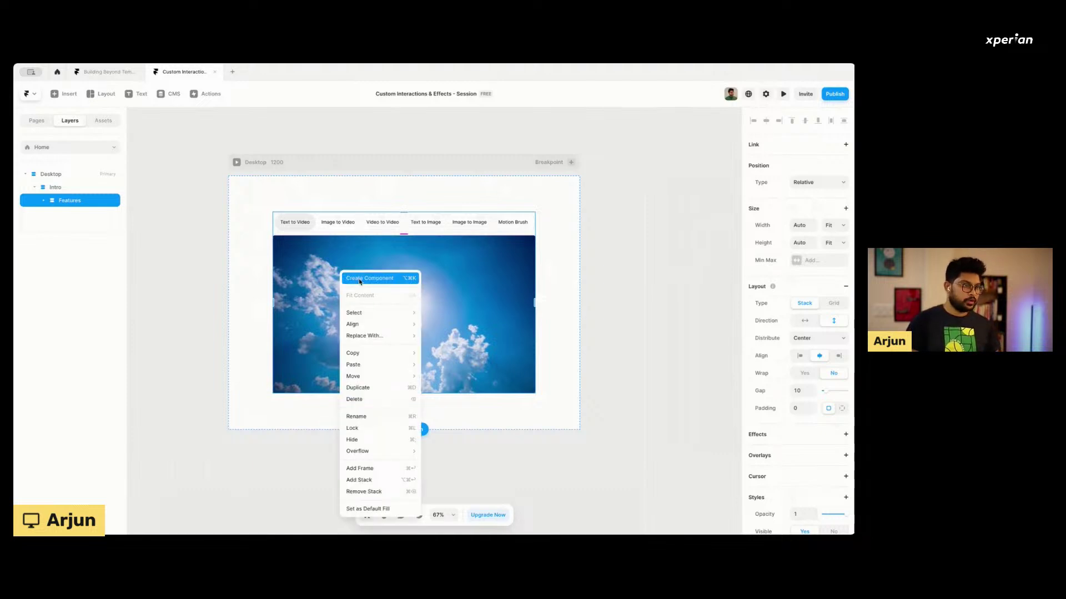
{"action": "left_click", "coordinate": [359, 279]}
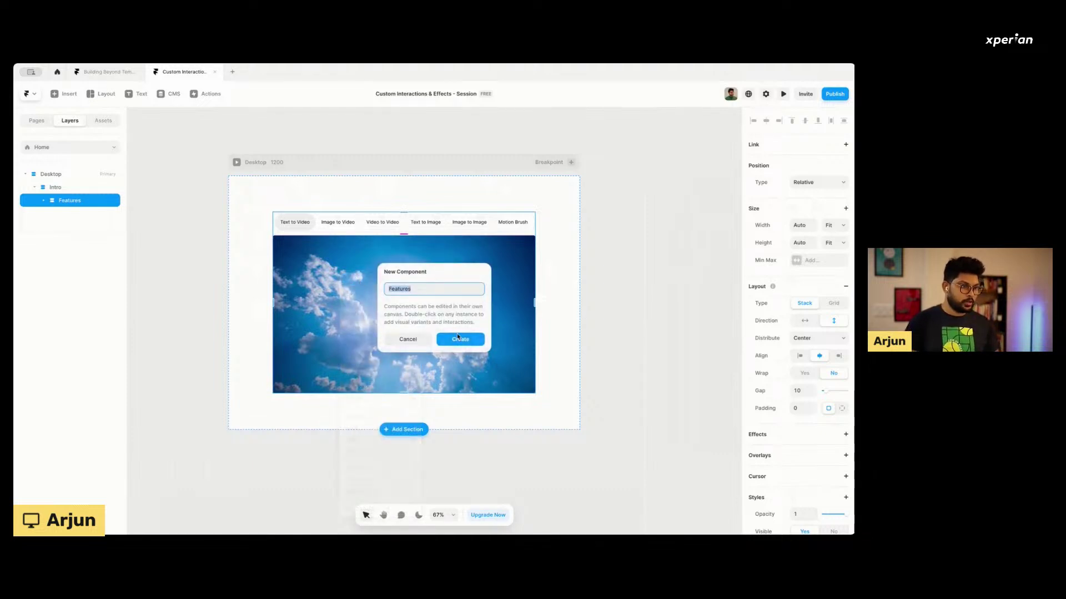
{"action": "left_click", "coordinate": [461, 340]}
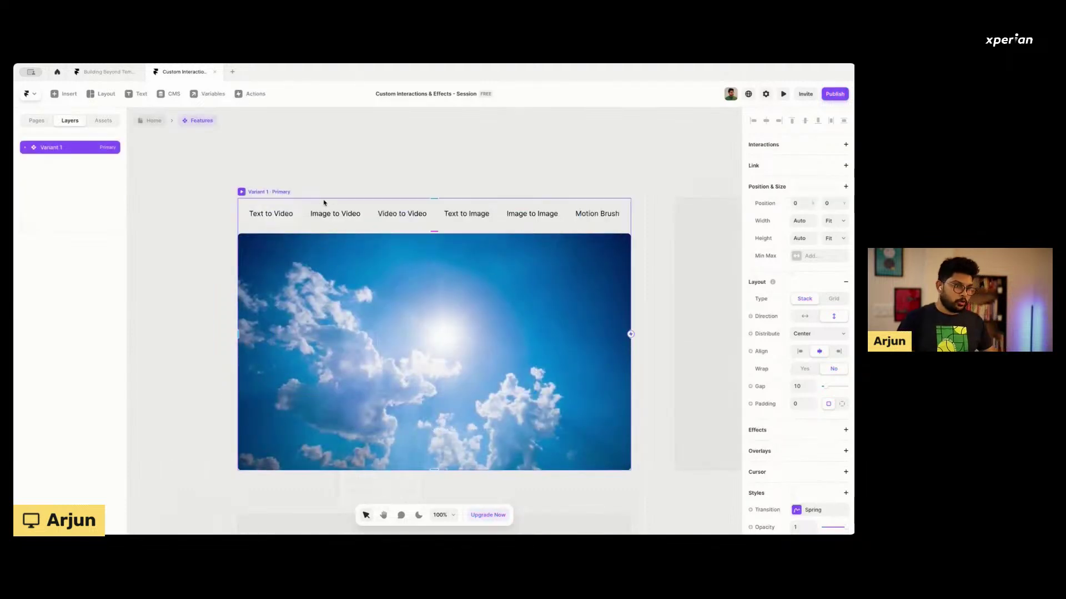
Go back to the Home page and reopen the Features component to compare the instance with its component canvas.
{"action": "left_click", "coordinate": [150, 120]}
{"action": "double_click", "coordinate": [392, 300]}
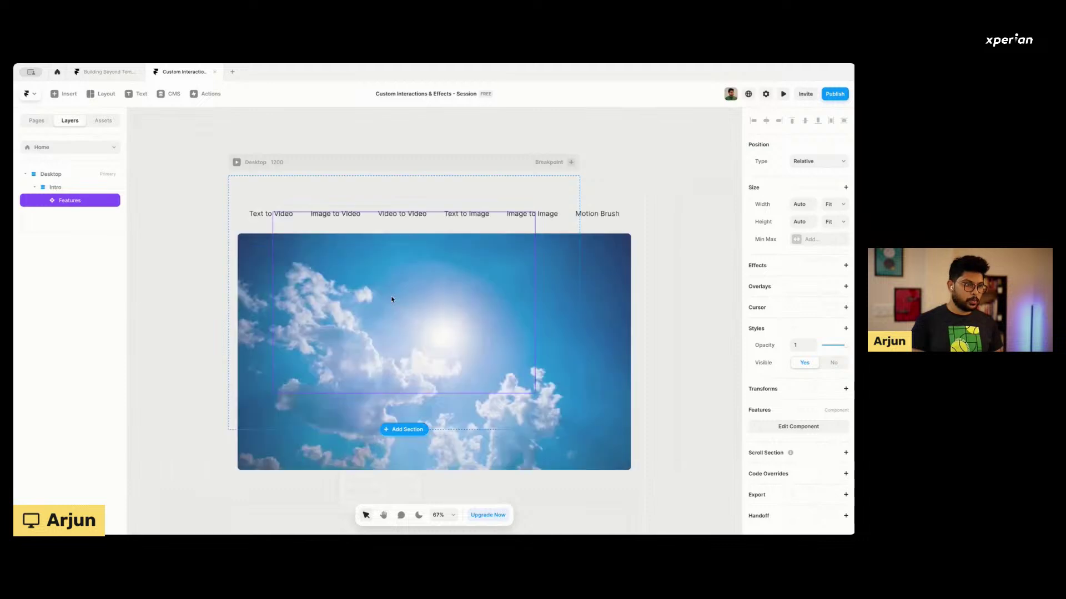
{"action": "scroll", "coordinate": [305, 227], "scroll_direction": "down", "scroll_amount": 2}
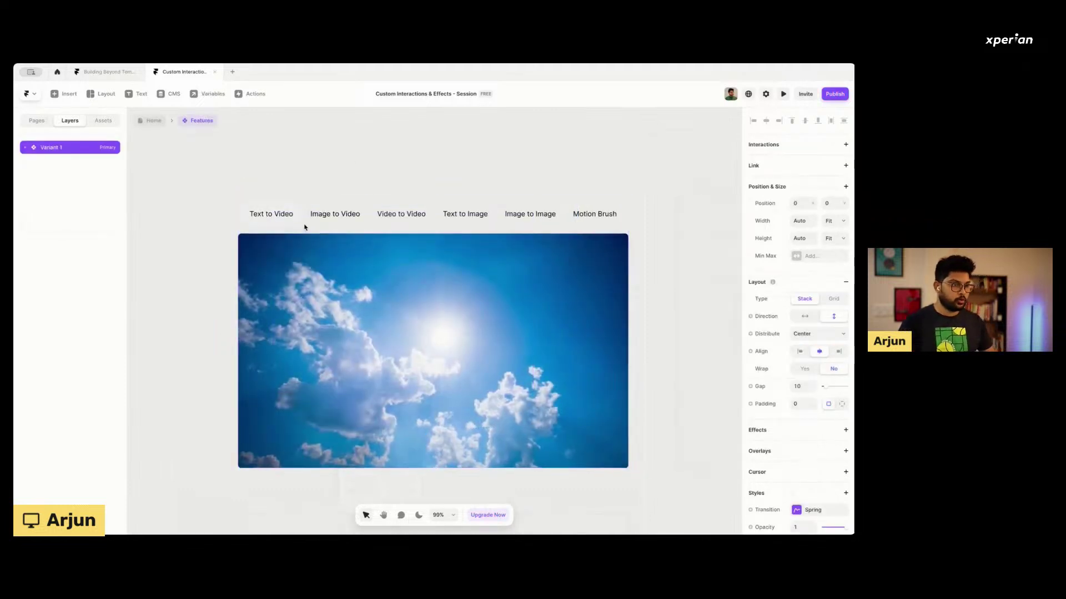
{"action": "scroll", "coordinate": [305, 227], "scroll_direction": "right", "scroll_amount": 5}
{"action": "scroll", "coordinate": [304, 227], "scroll_direction": "down", "scroll_amount": 2}
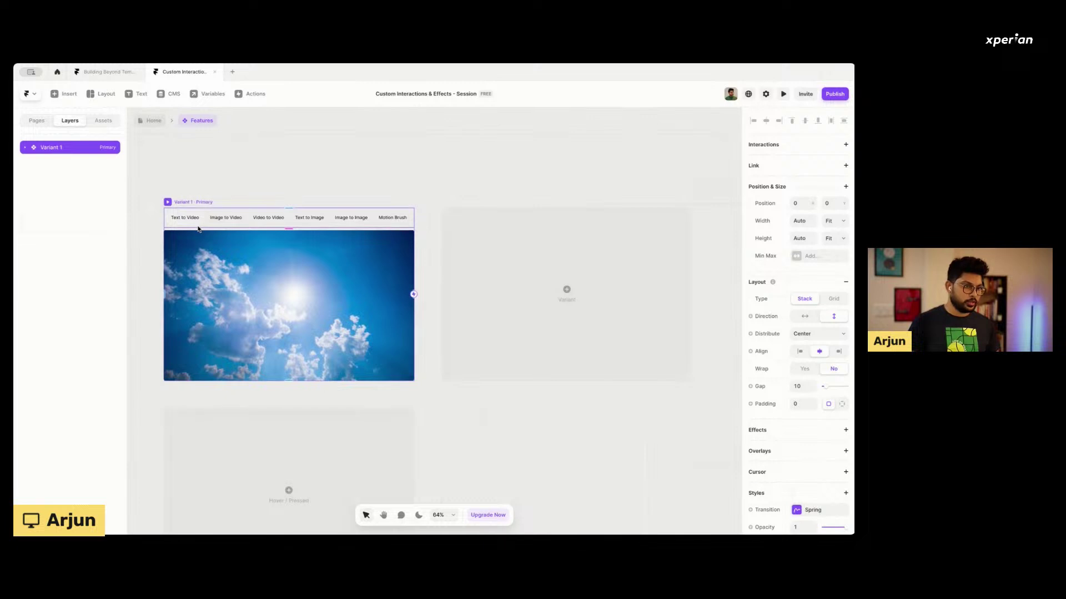
{"action": "left_click", "coordinate": [151, 120]}
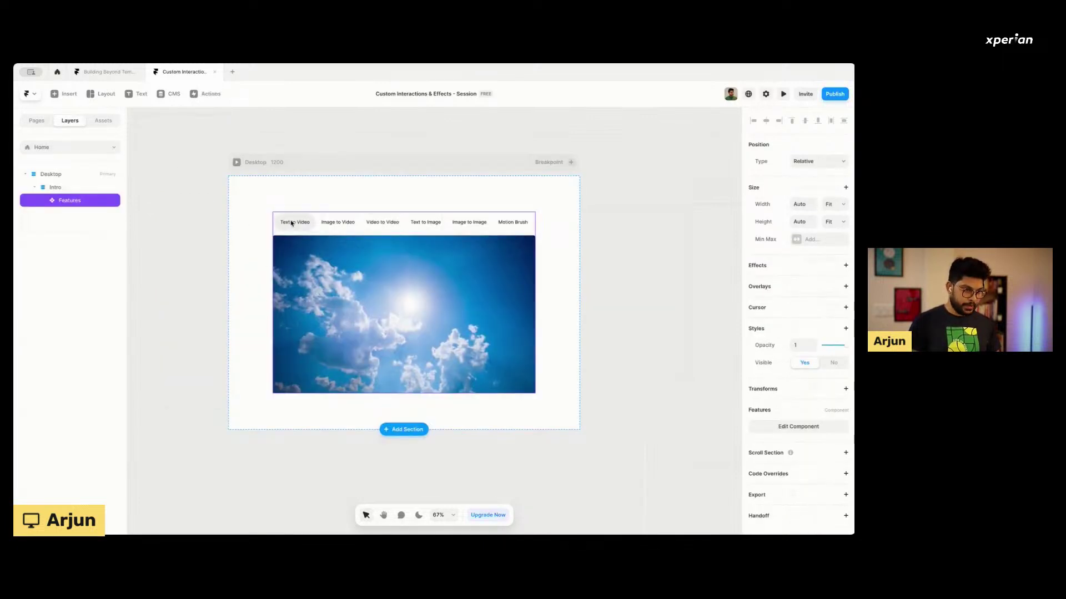
{"action": "double_click", "coordinate": [312, 259]}
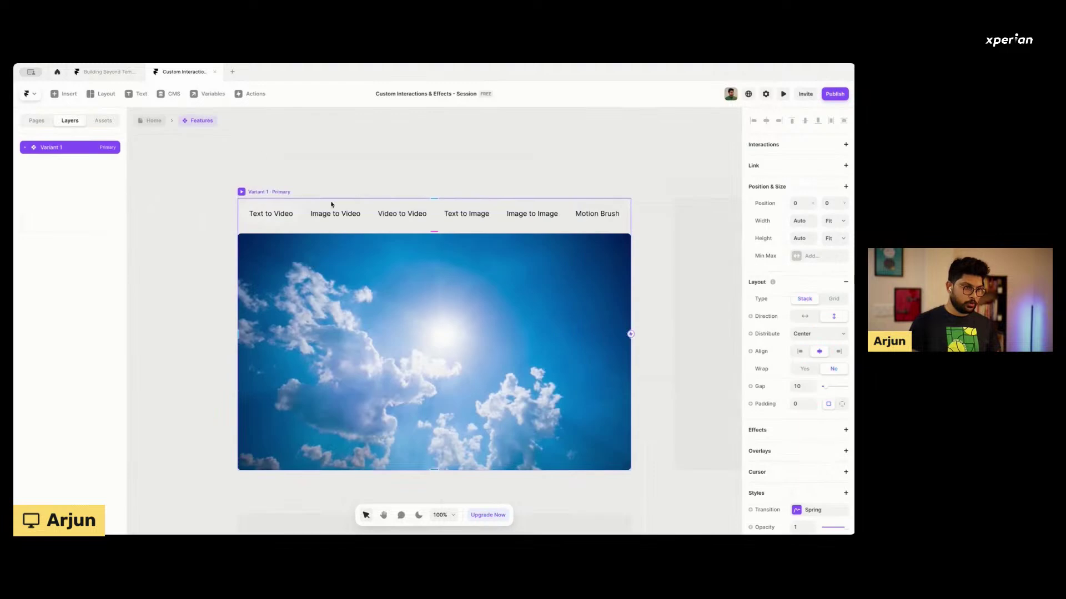
Examine the tab row of the component's primary variant up close and select its Text to Video tab.
{"action": "scroll", "coordinate": [281, 201], "scroll_direction": "up", "scroll_amount": 3}
{"action": "left_click", "coordinate": [316, 188]}
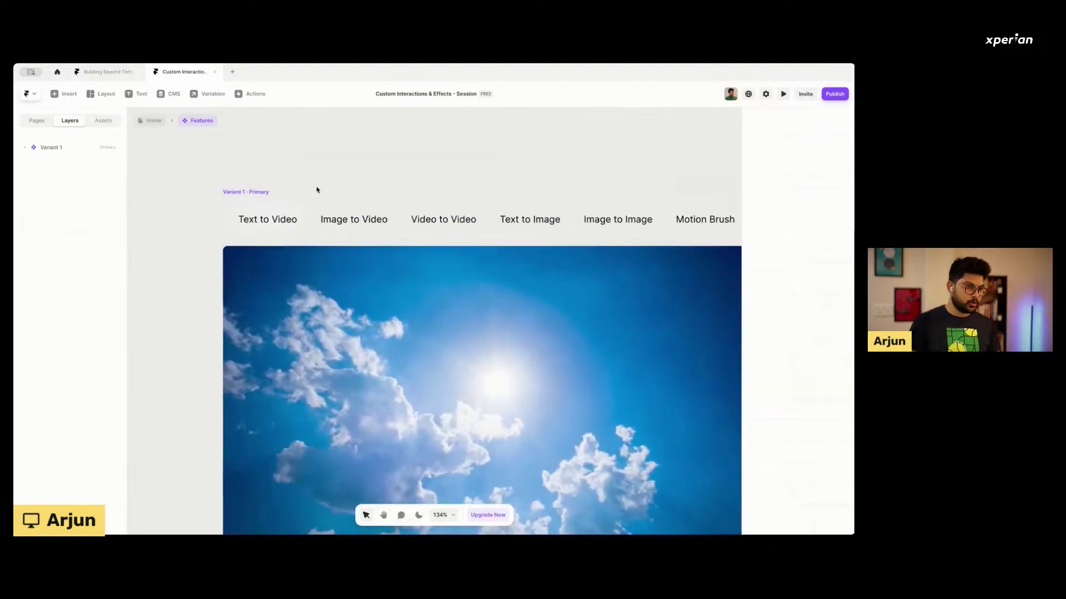
{"action": "scroll", "coordinate": [300, 220], "scroll_direction": "up", "scroll_amount": 2}
{"action": "scroll", "coordinate": [333, 222], "scroll_direction": "up", "scroll_amount": 3}
{"action": "scroll", "coordinate": [294, 176], "scroll_direction": "down", "scroll_amount": 3}
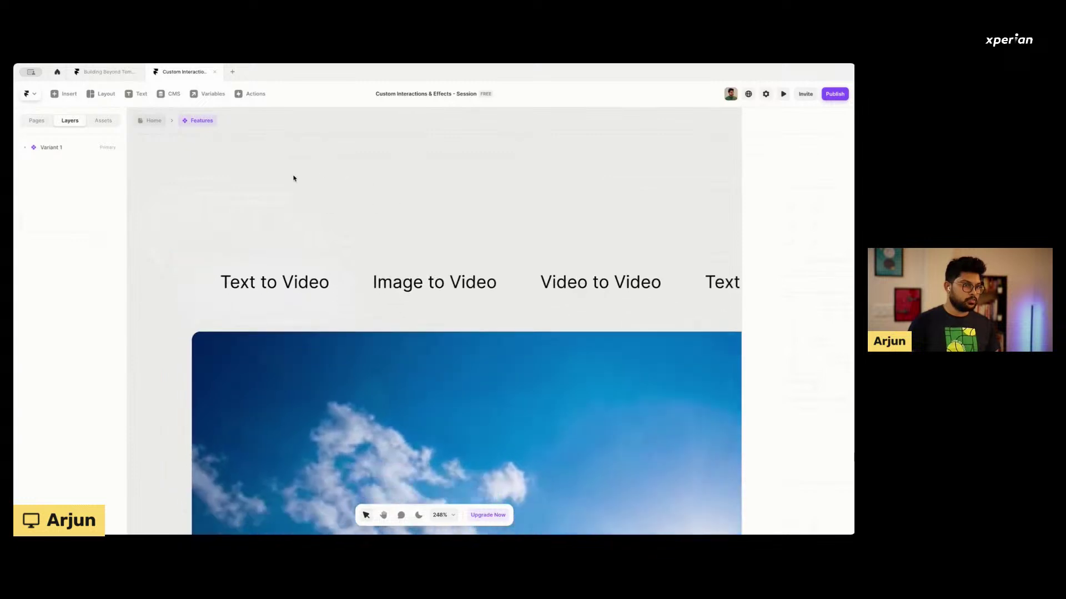
{"action": "scroll", "coordinate": [322, 265], "scroll_direction": "down", "scroll_amount": 3}
{"action": "scroll", "coordinate": [328, 271], "scroll_direction": "down", "scroll_amount": 1}
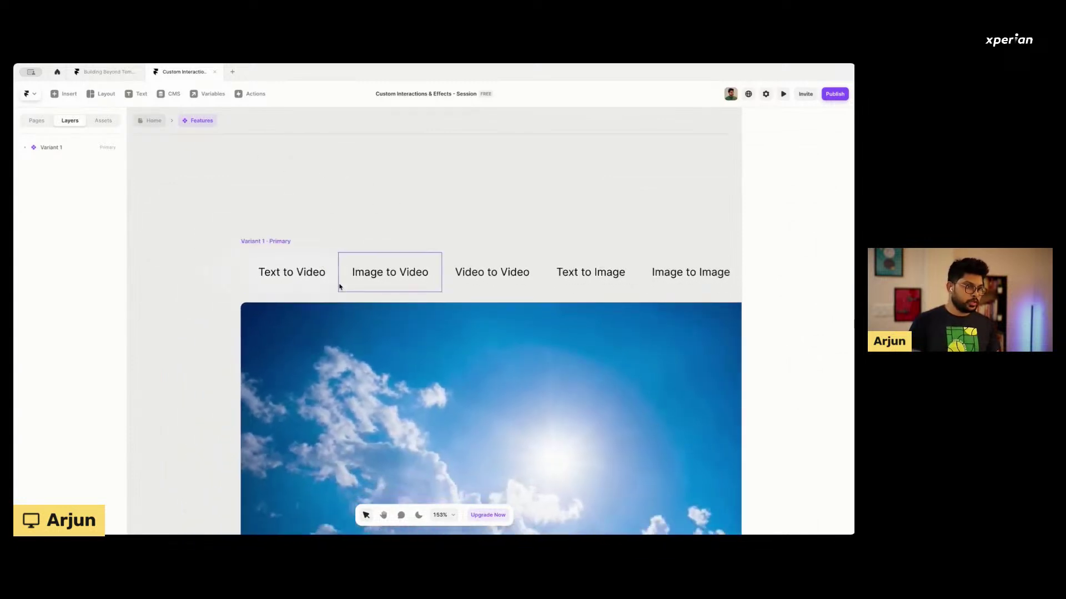
{"action": "left_click", "coordinate": [333, 284]}
{"action": "scroll", "coordinate": [165, 191], "scroll_direction": "down", "scroll_amount": 5}
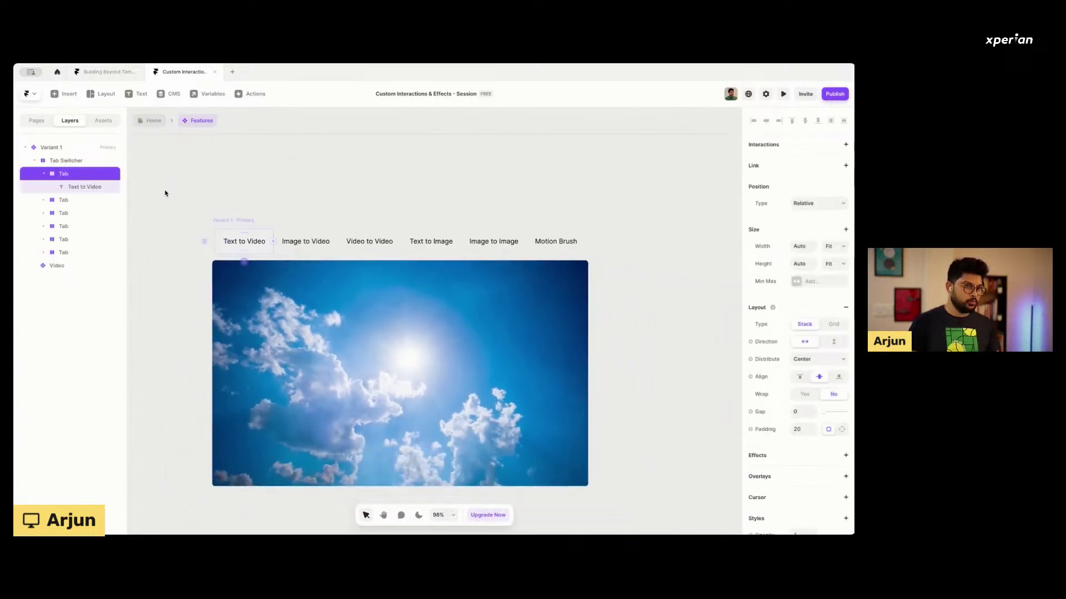
Rename the component's primary variant as Tab 1 and collapse its Tab Switcher layer.
{"action": "left_click", "coordinate": [58, 148]}
{"action": "double_click", "coordinate": [58, 149]}
{"action": "type", "text": "Tab 1"}
{"action": "key", "text": "Return"}
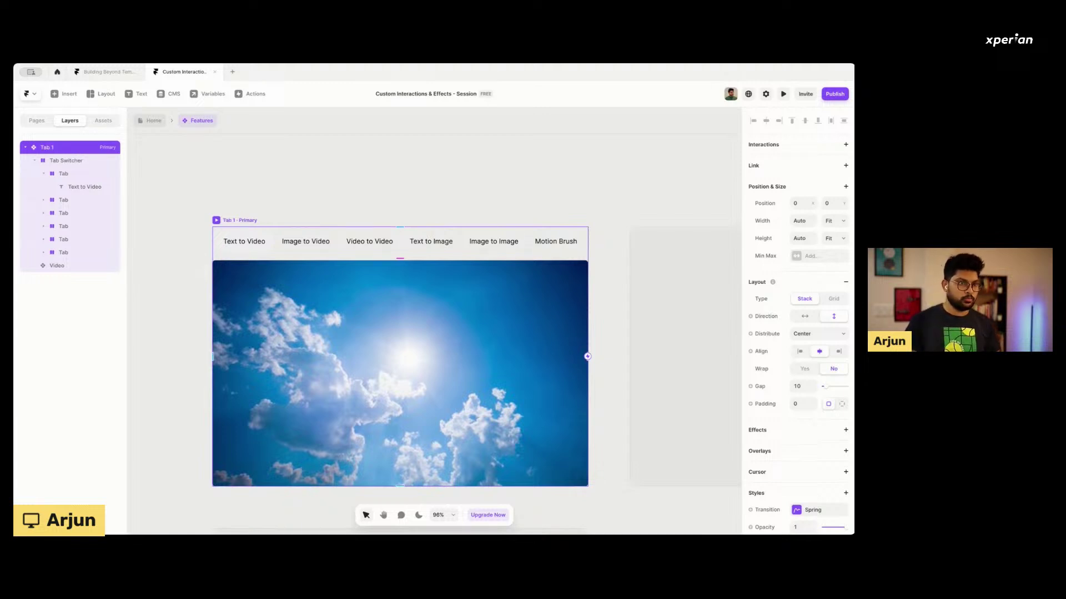
{"action": "left_click", "coordinate": [35, 160]}
Add a second variant beside Tab 1 in the Features component and check its tab row.
{"action": "scroll", "coordinate": [207, 183], "scroll_direction": "down", "scroll_amount": 3}
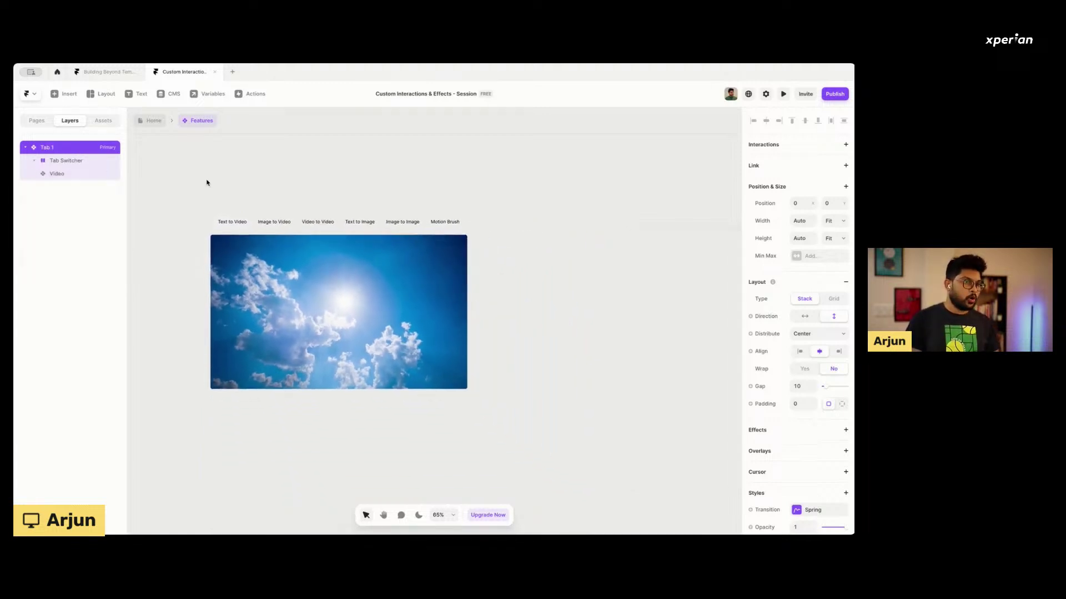
{"action": "scroll", "coordinate": [209, 254], "scroll_direction": "down", "scroll_amount": 2}
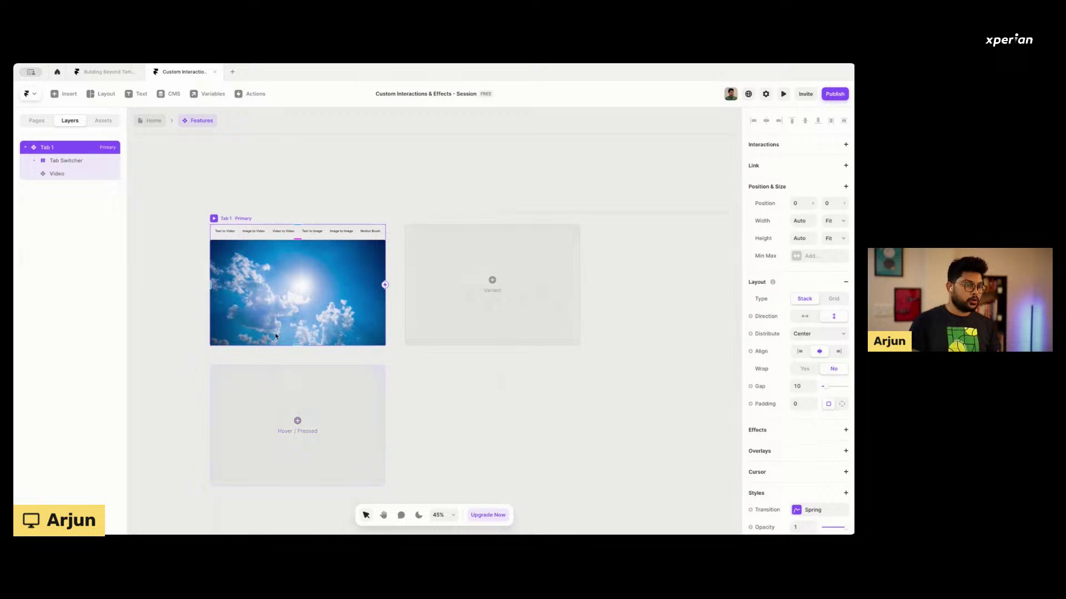
{"action": "scroll", "coordinate": [299, 475], "scroll_direction": "down", "scroll_amount": 2}
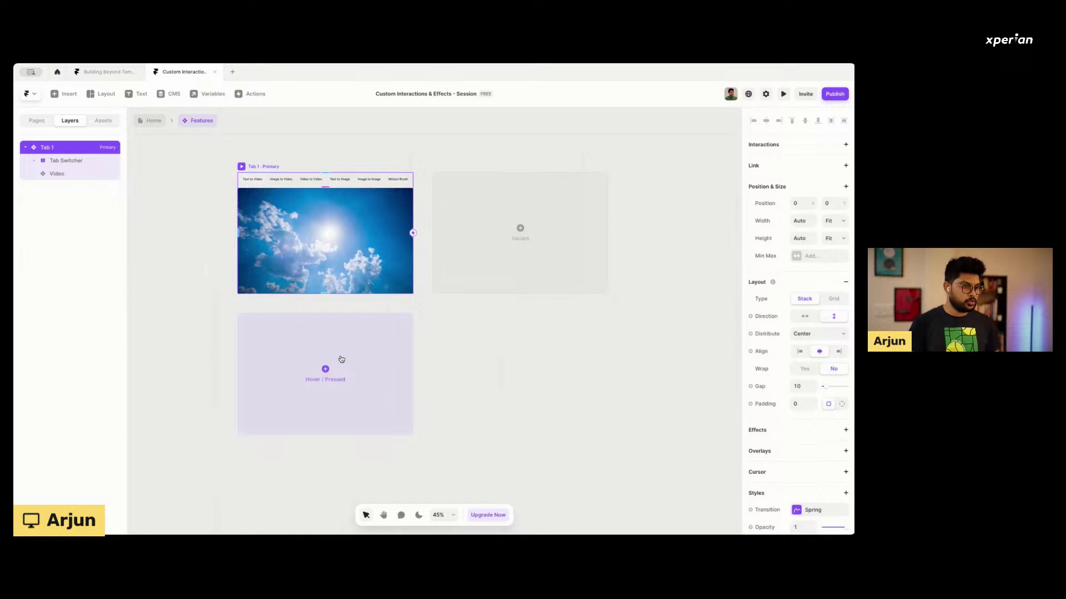
{"action": "scroll", "coordinate": [341, 359], "scroll_direction": "up", "scroll_amount": 3}
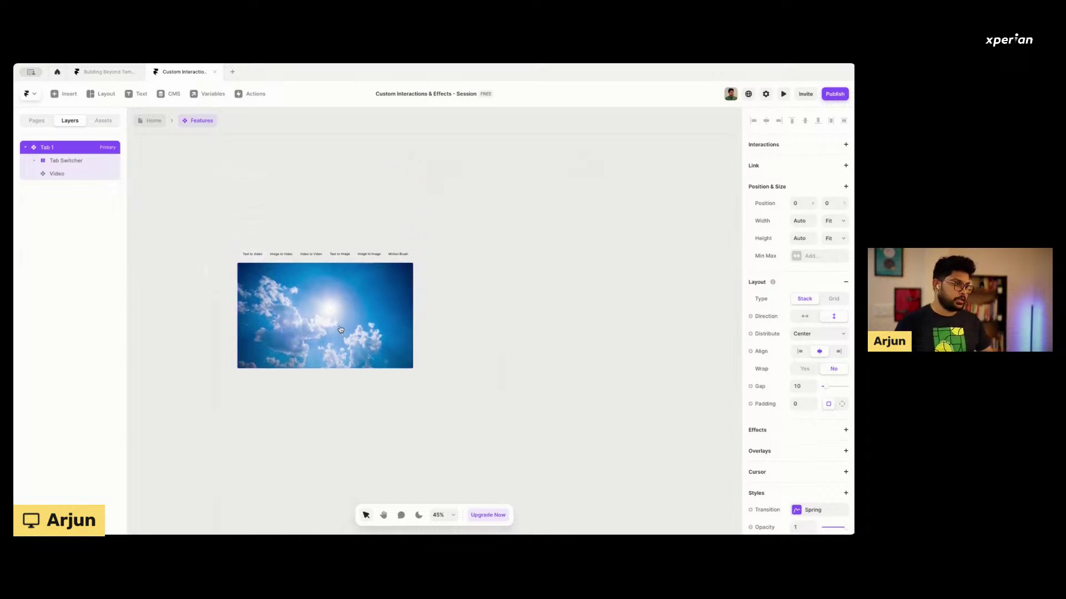
{"action": "scroll", "coordinate": [336, 335], "scroll_direction": "right", "scroll_amount": 3}
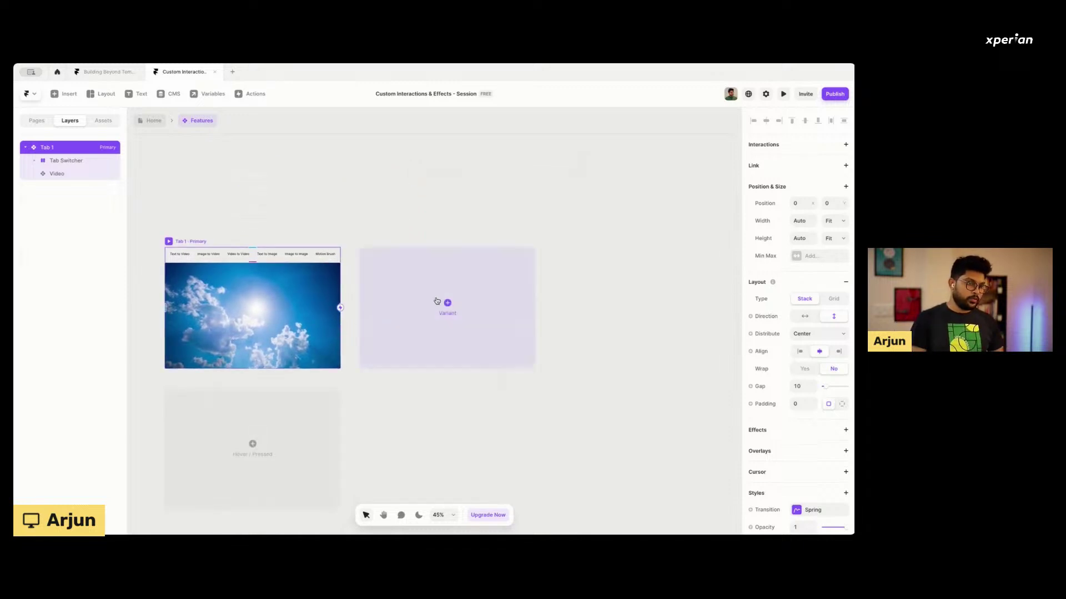
{"action": "left_click", "coordinate": [437, 301]}
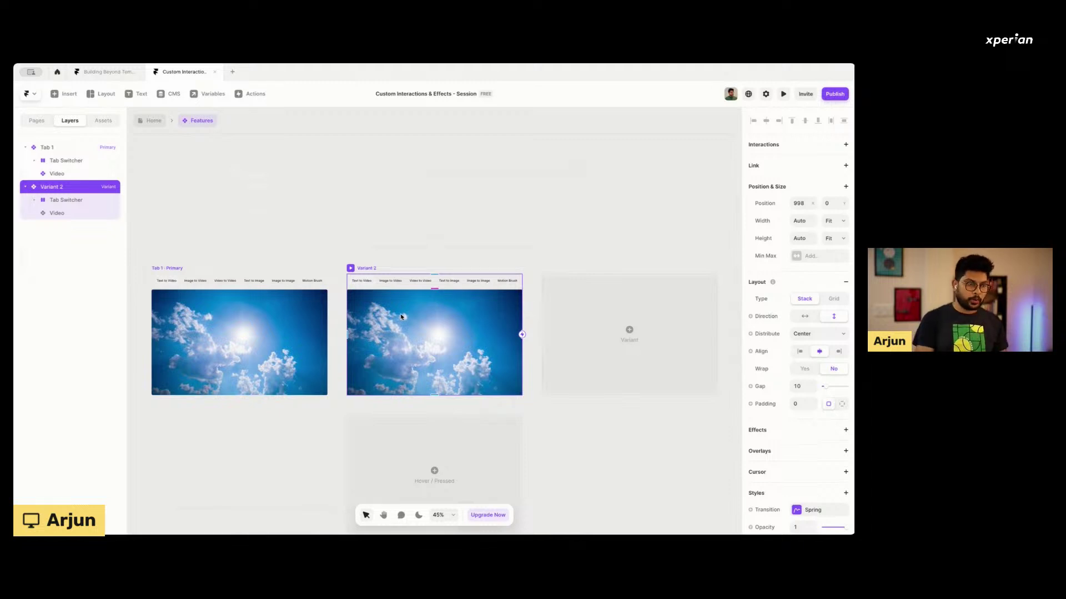
{"action": "scroll", "coordinate": [358, 294], "scroll_direction": "up", "scroll_amount": 6}
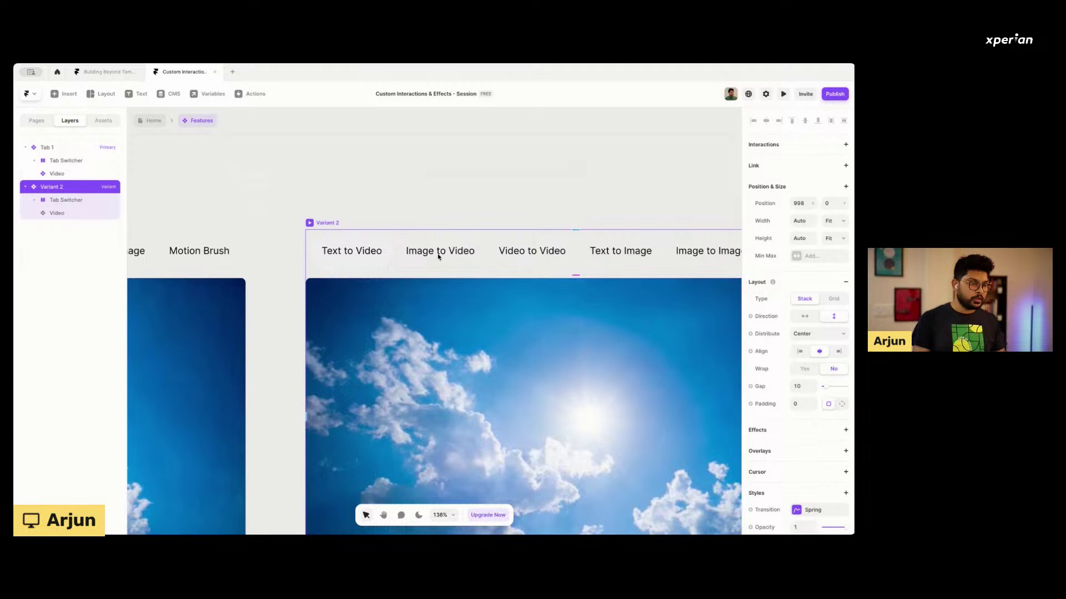
{"action": "scroll", "coordinate": [438, 257], "scroll_direction": "down", "scroll_amount": 6}
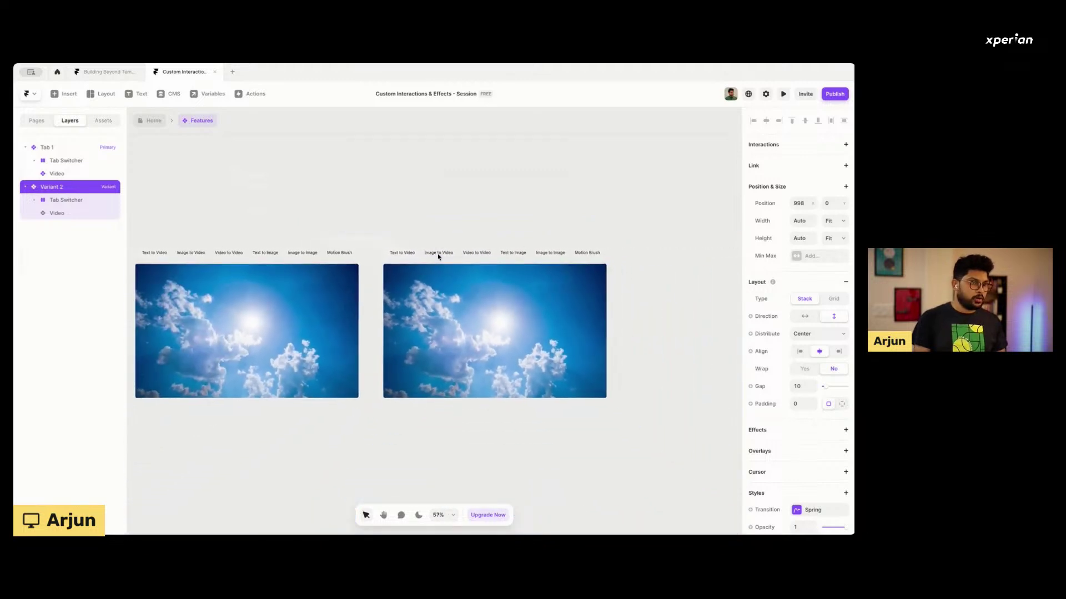
{"action": "scroll", "coordinate": [436, 255], "scroll_direction": "left", "scroll_amount": 3}
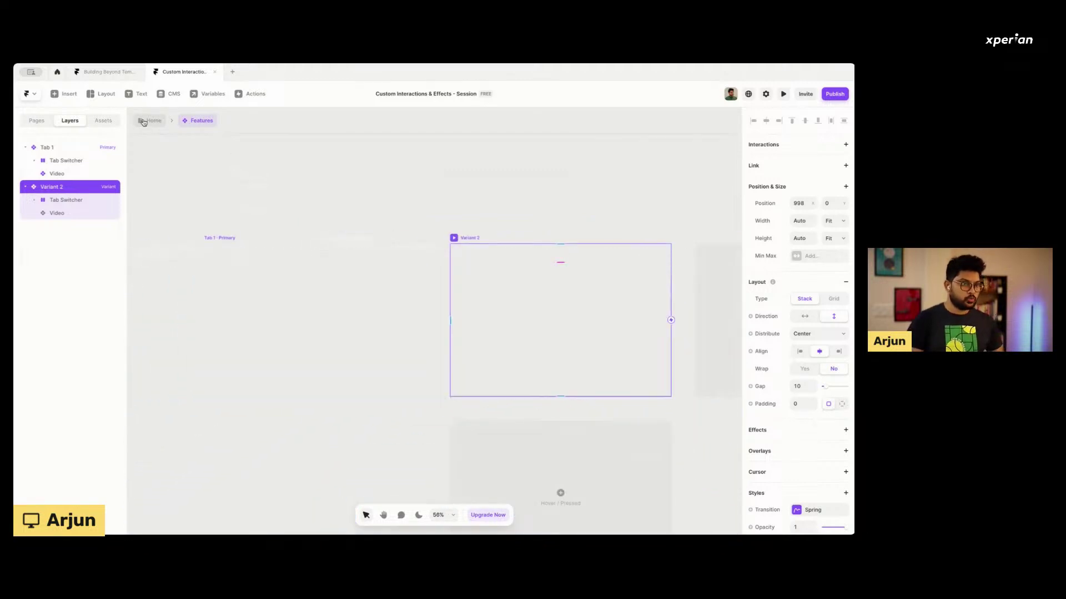
Return to the Home page and add a Tablet breakpoint next to Desktop.
{"action": "left_click", "coordinate": [143, 123]}
{"action": "left_click", "coordinate": [462, 161]}
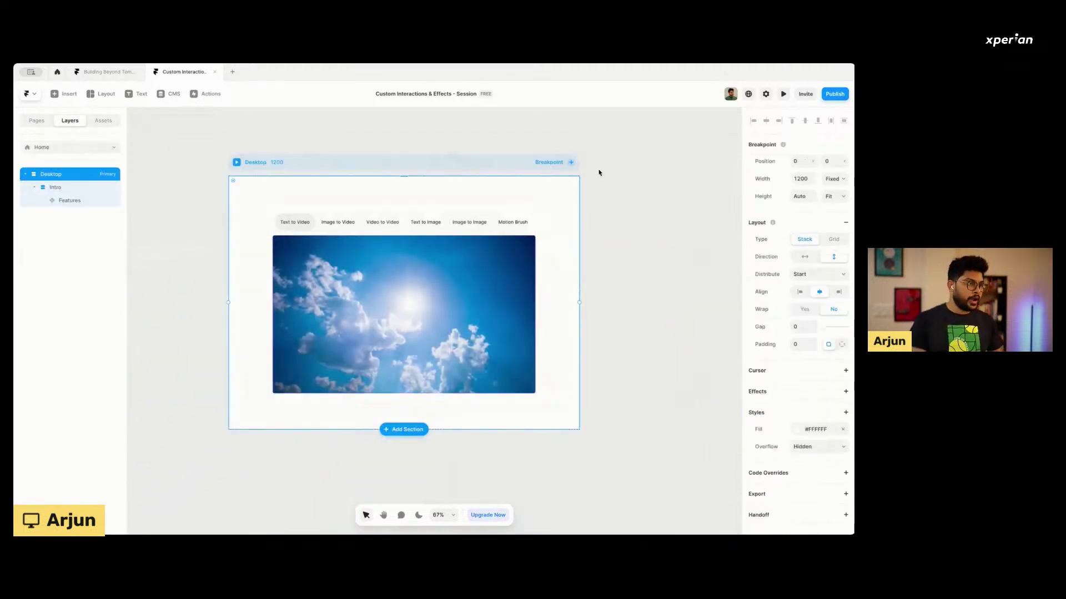
{"action": "left_click", "coordinate": [569, 162]}
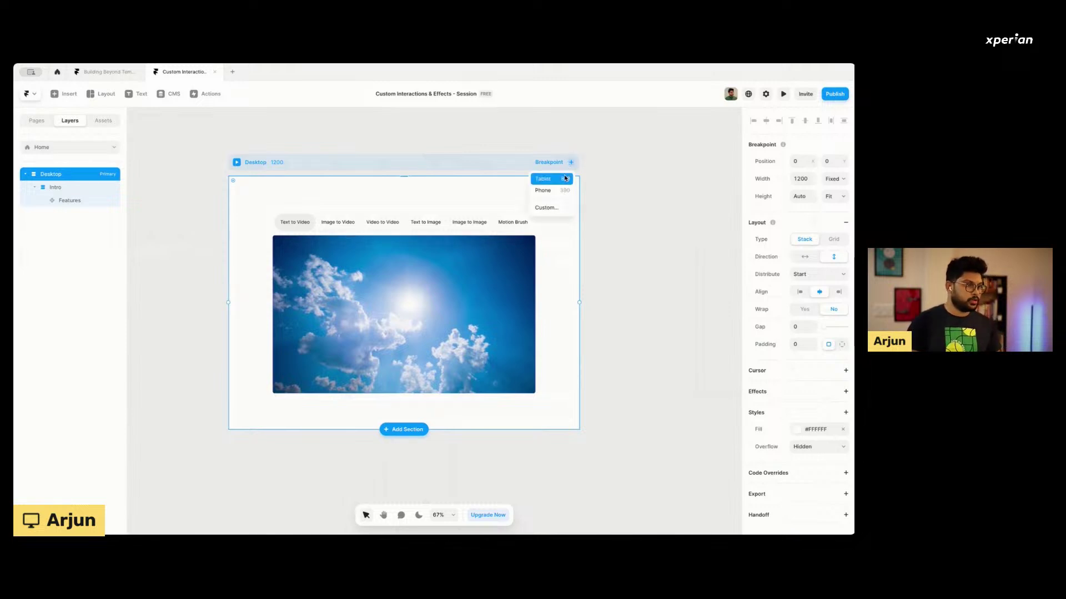
{"action": "left_click", "coordinate": [565, 178]}
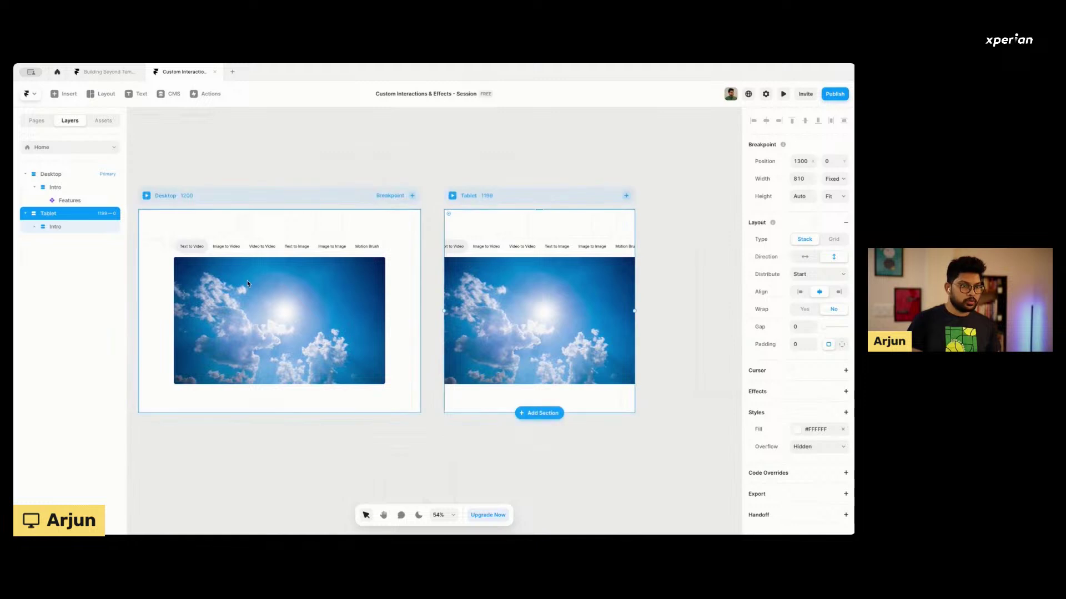
Compare the Desktop and Tablet layouts and select the Features component in the Tablet breakpoint.
{"action": "left_click", "coordinate": [197, 260]}
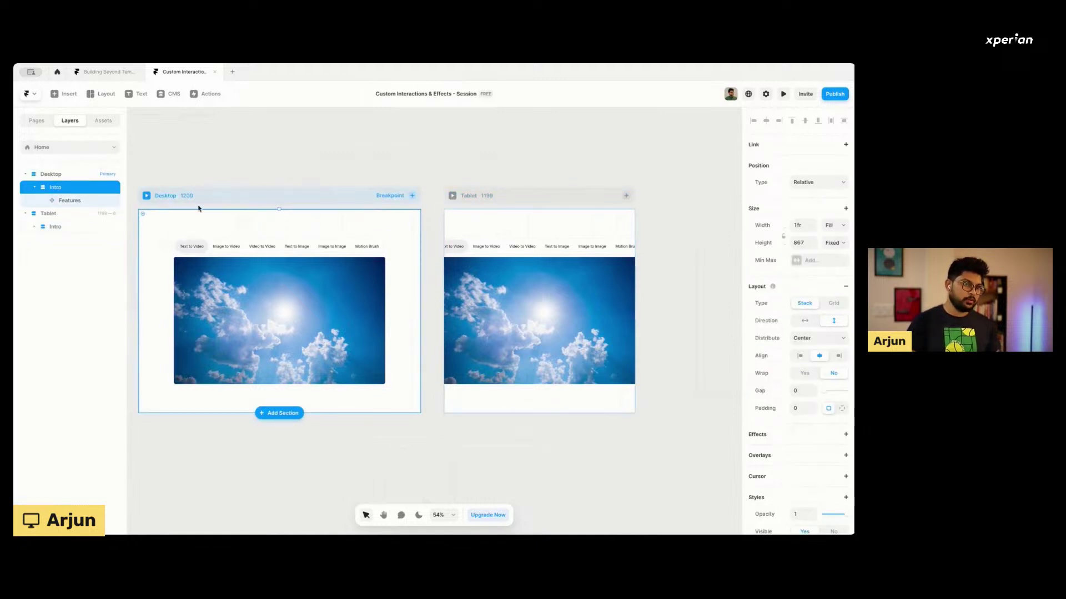
{"action": "left_click", "coordinate": [249, 202]}
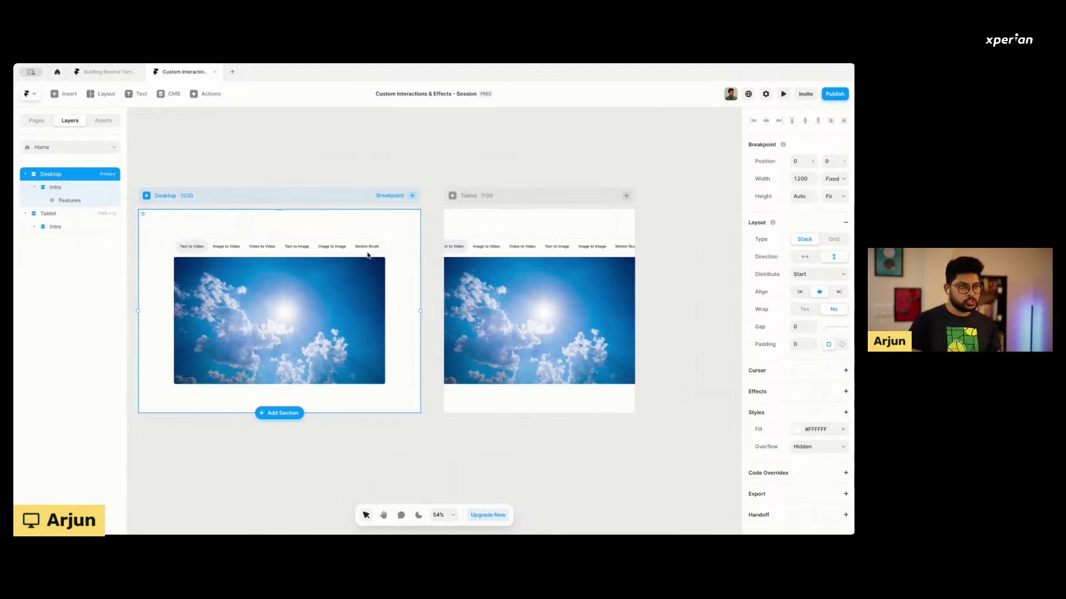
{"action": "left_click", "coordinate": [512, 266]}
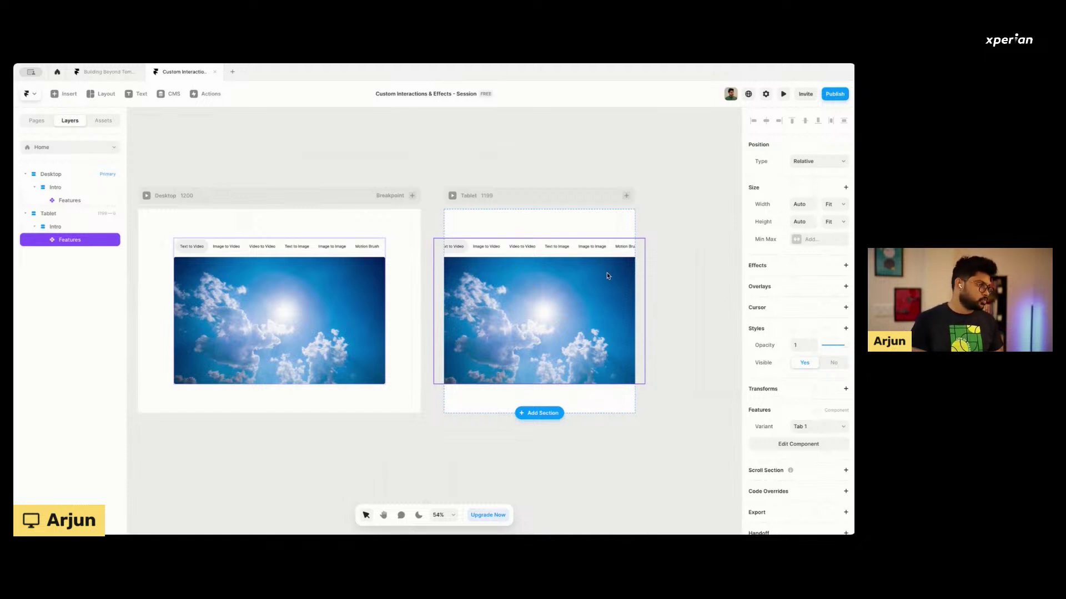
Open the Features component from the Home page for editing, with both variants in view.
{"action": "double_click", "coordinate": [551, 293]}
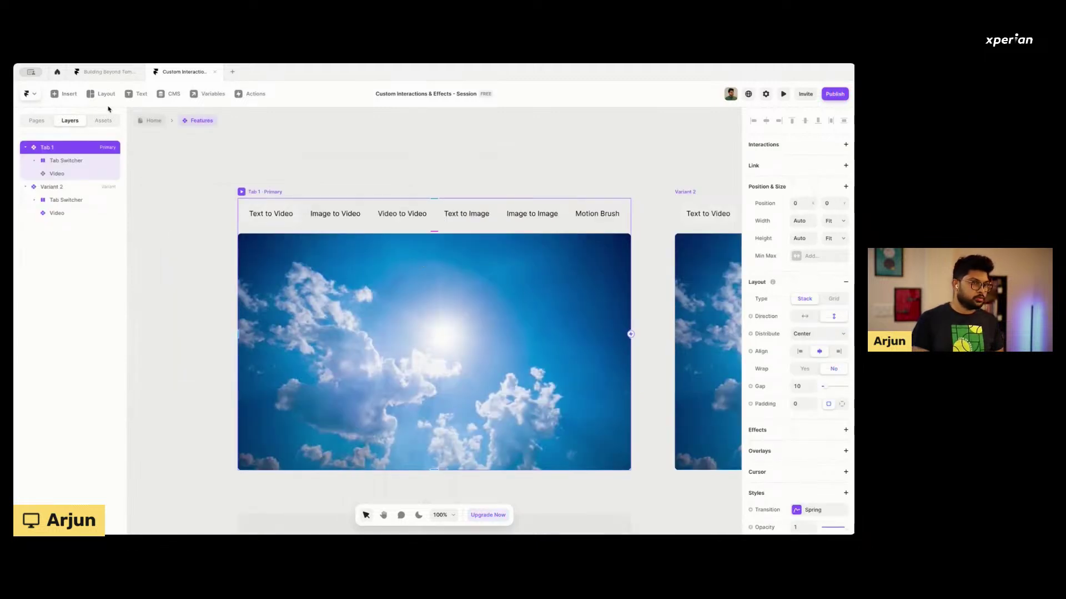
{"action": "left_click", "coordinate": [152, 121]}
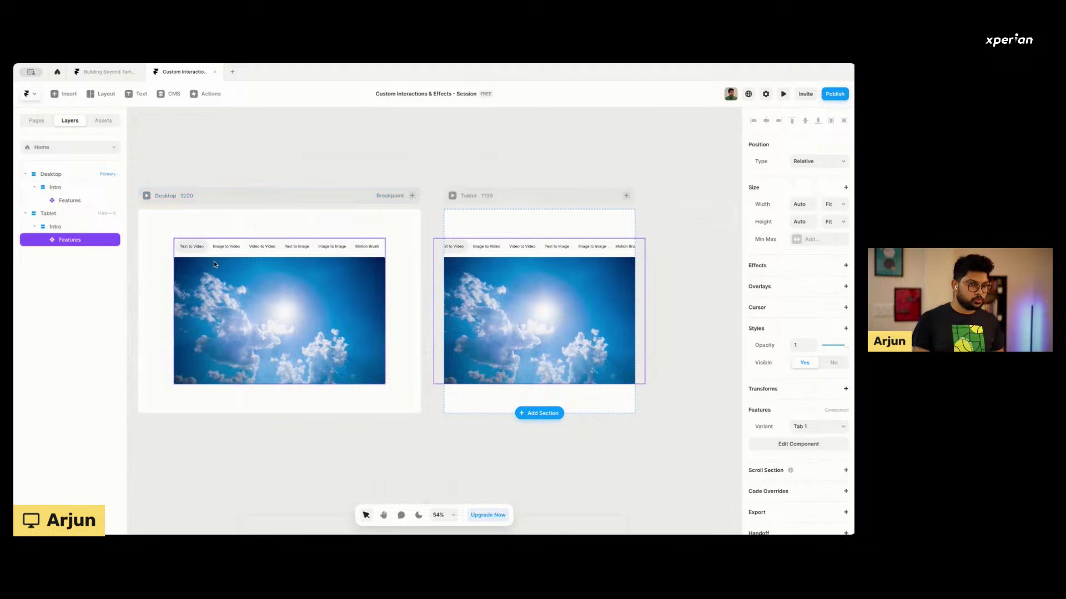
{"action": "double_click", "coordinate": [288, 250]}
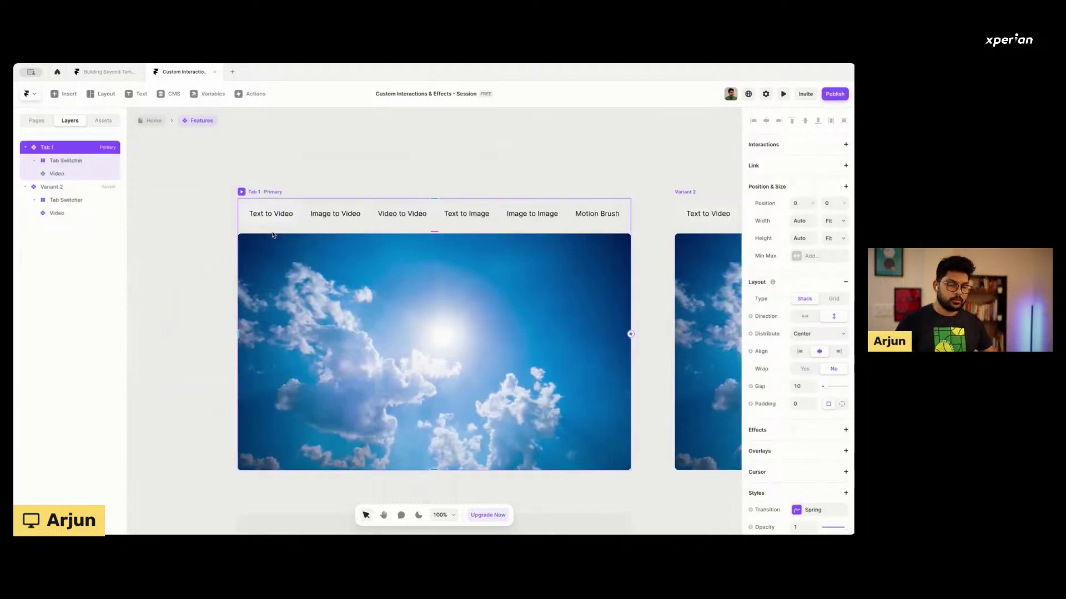
{"action": "scroll", "coordinate": [305, 268], "scroll_direction": "down", "scroll_amount": 3}
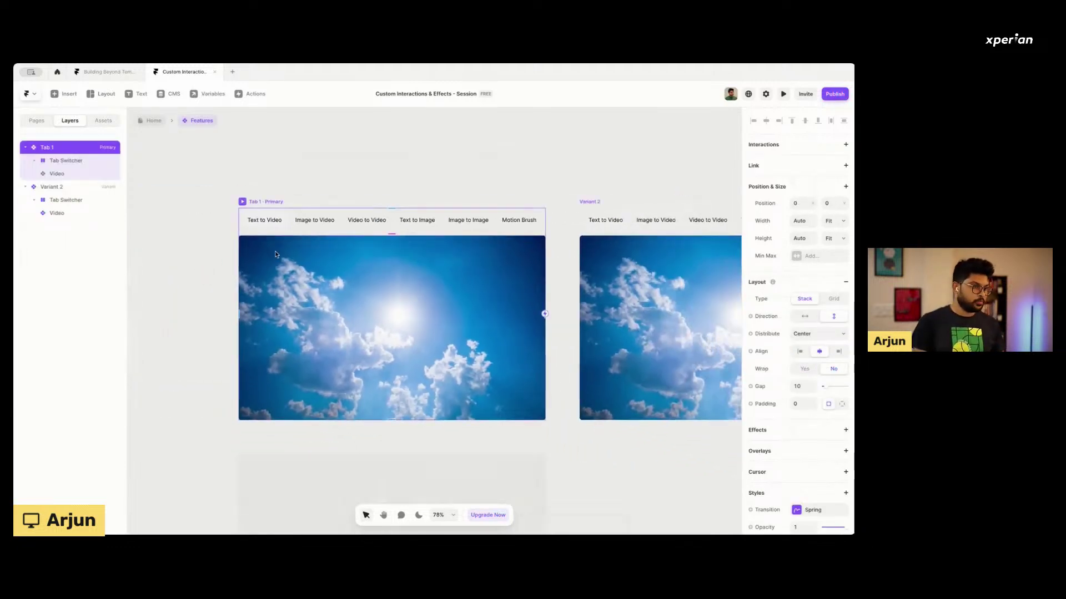
{"action": "scroll", "coordinate": [396, 293], "scroll_direction": "right", "scroll_amount": 2}
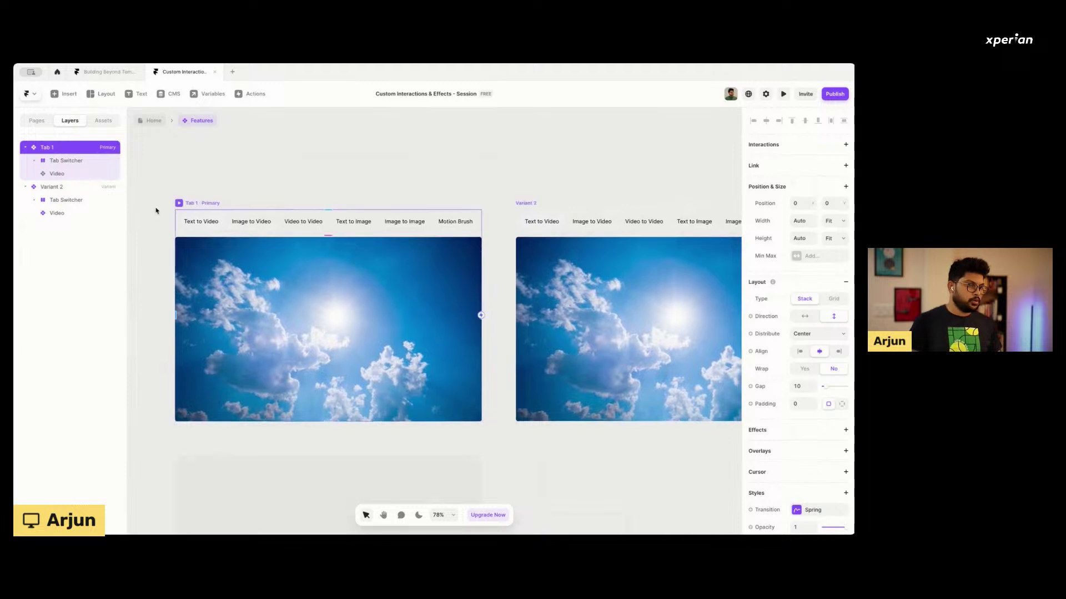
Rename the Features component's second variant as Tab 2.
{"action": "left_click", "coordinate": [524, 203]}
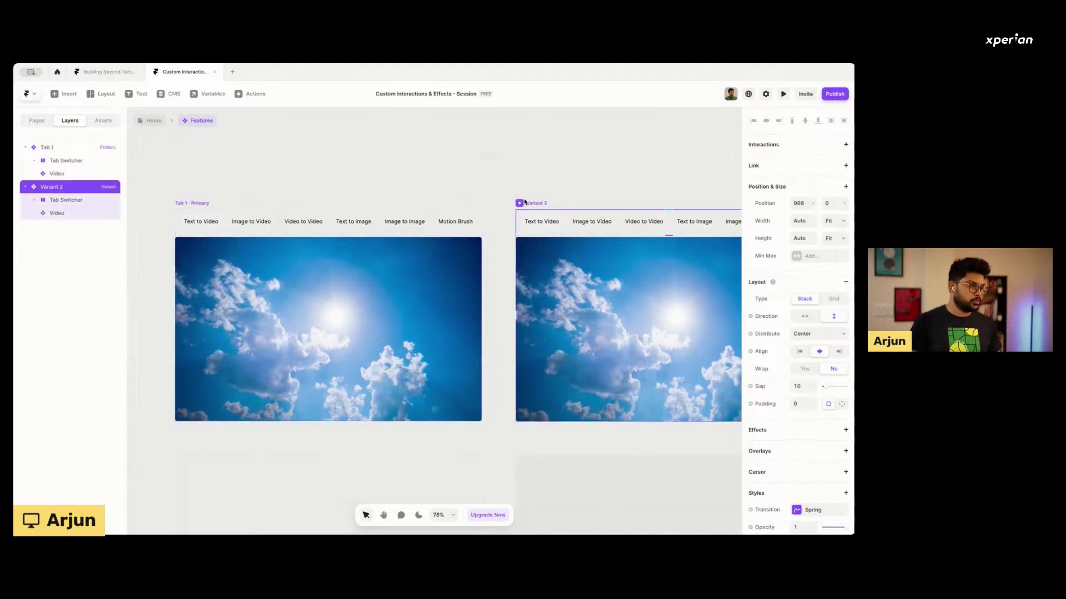
{"action": "double_click", "coordinate": [525, 203]}
{"action": "type", "text": "Tab"}
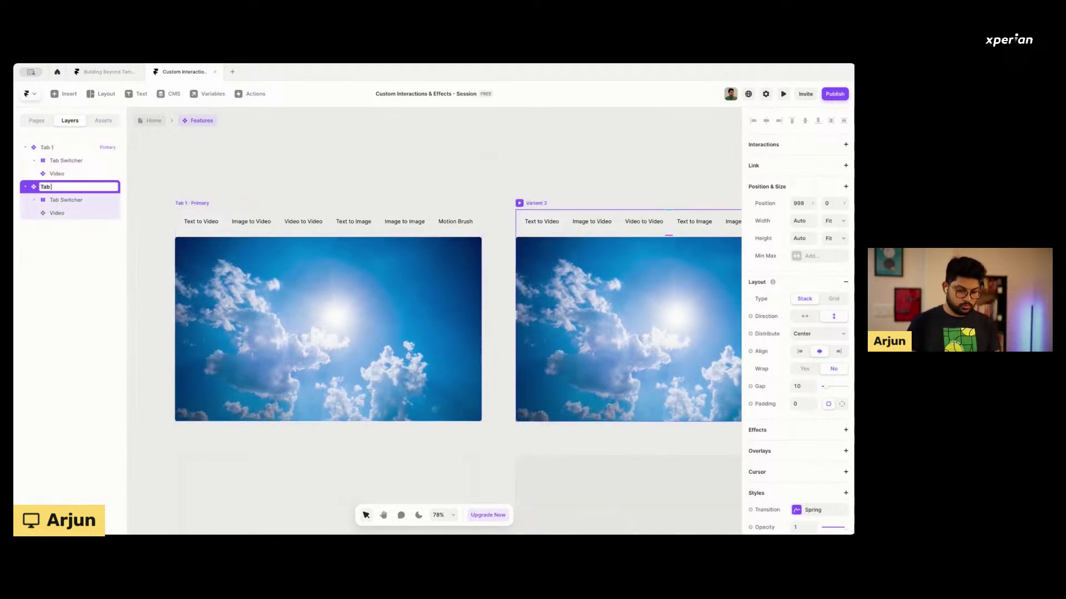
{"action": "type", "text": " 2"}
{"action": "key", "text": "Return"}
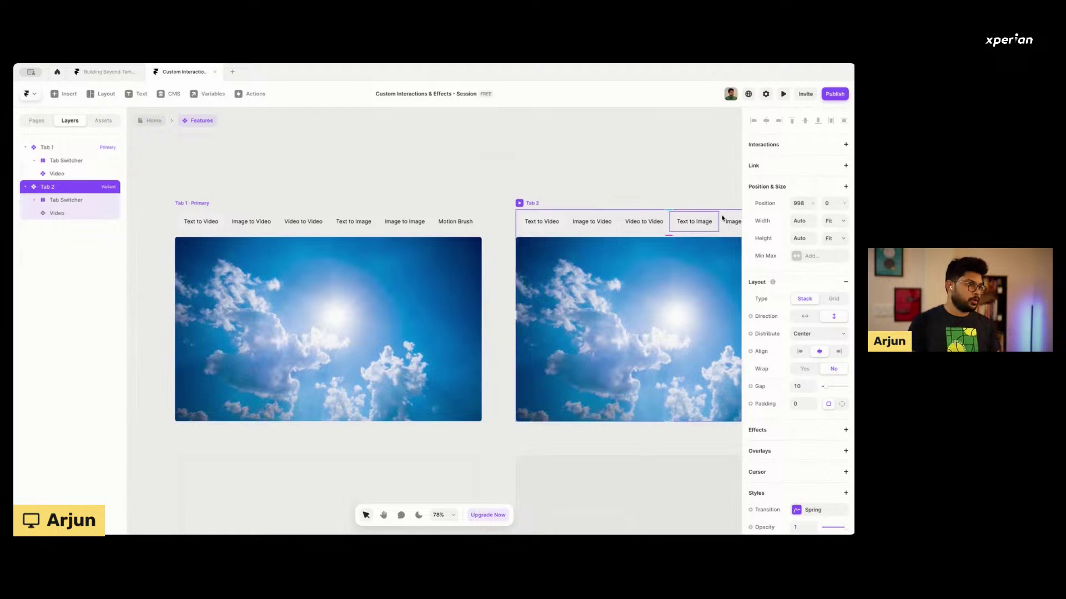
Set the fill opacity of the Text to Video tab in the Tab 2 variant to 0%.
{"action": "left_click", "coordinate": [591, 229]}
{"action": "left_click", "coordinate": [542, 225]}
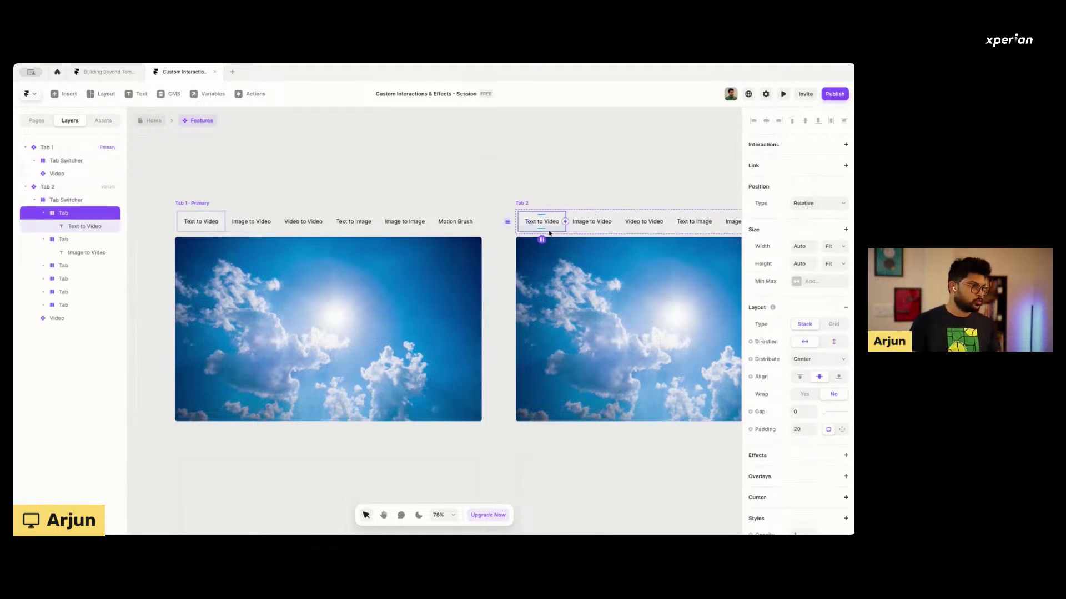
{"action": "scroll", "coordinate": [786, 454], "scroll_direction": "down", "scroll_amount": 5}
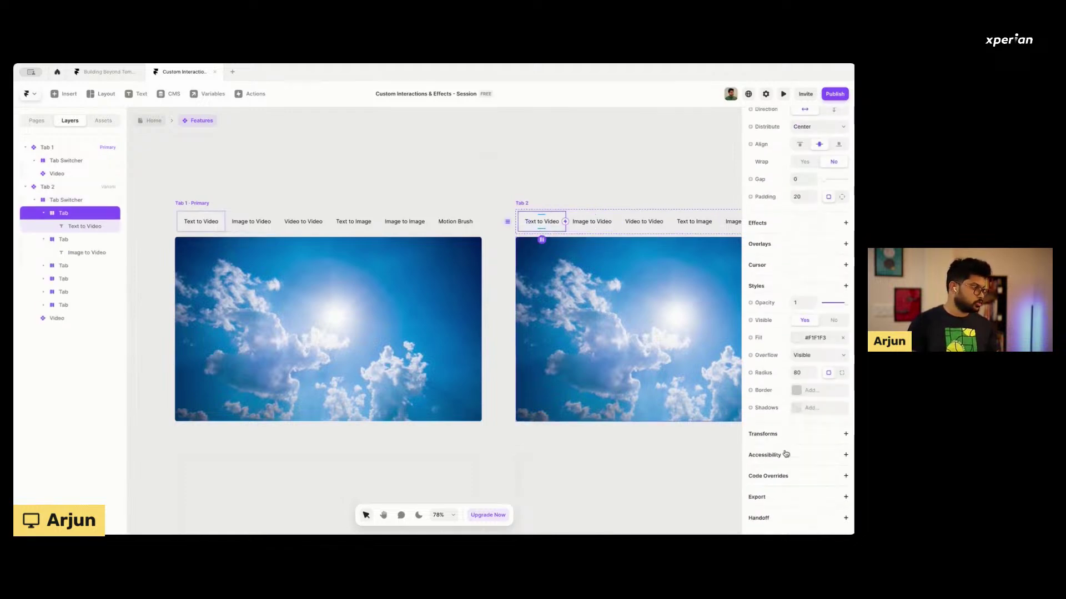
{"action": "left_click", "coordinate": [803, 338]}
{"action": "left_click", "coordinate": [682, 468]}
{"action": "type", "text": "0"}
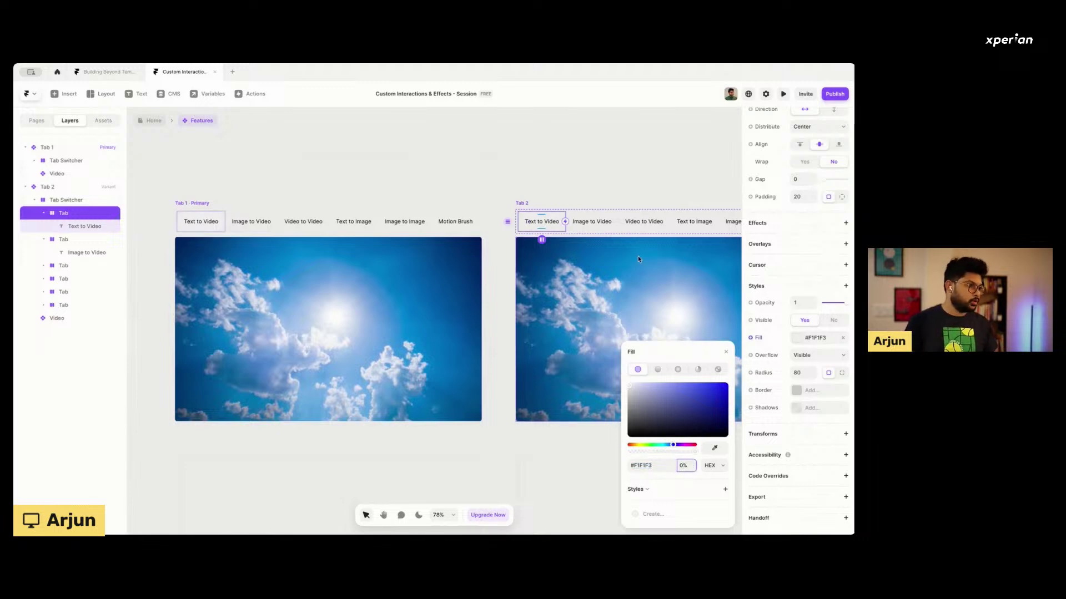
Set the #F1F1F3 fill of the Image to Video tab in the Tab 2 variant to 100% opacity.
{"action": "left_click", "coordinate": [588, 221]}
{"action": "left_click", "coordinate": [682, 465]}
{"action": "type", "text": "100"}
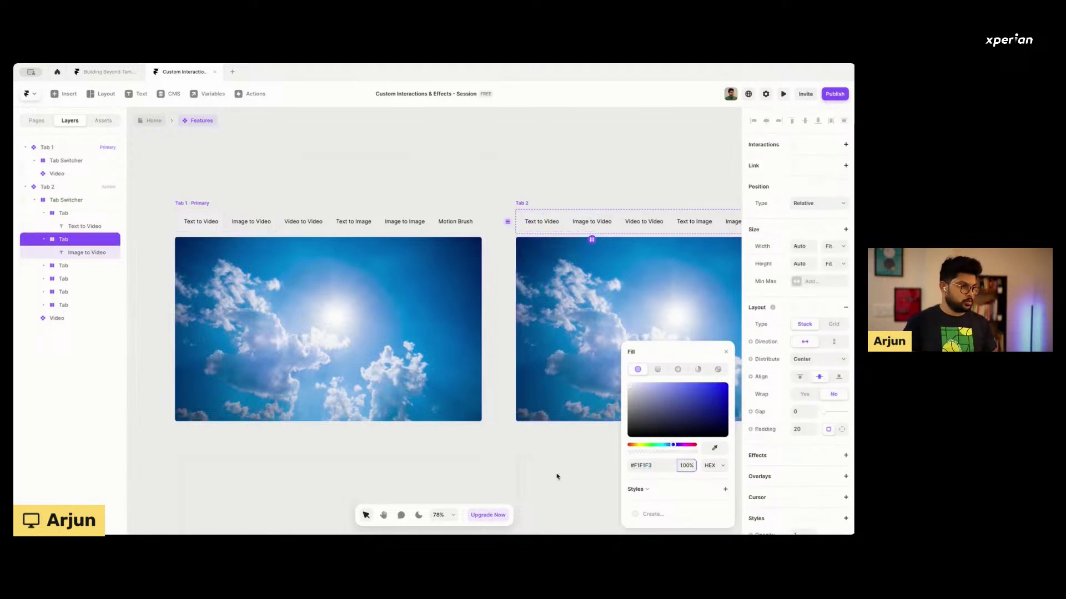
{"action": "left_click", "coordinate": [566, 167]}
Examine how clearly the active tab's fill stands out in the Tab 2 and Tab 1 tab rows.
{"action": "scroll", "coordinate": [568, 209], "scroll_direction": "up", "scroll_amount": 5}
{"action": "scroll", "coordinate": [568, 209], "scroll_direction": "right", "scroll_amount": 3}
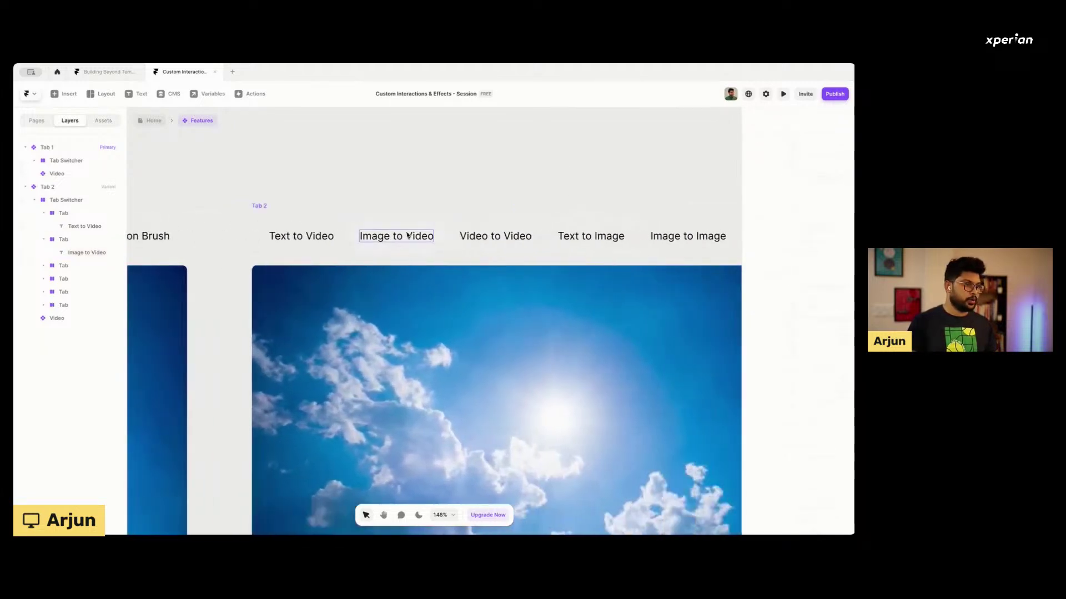
{"action": "scroll", "coordinate": [400, 231], "scroll_direction": "up", "scroll_amount": 5}
{"action": "scroll", "coordinate": [352, 222], "scroll_direction": "up", "scroll_amount": 5}
{"action": "scroll", "coordinate": [352, 224], "scroll_direction": "down", "scroll_amount": 10}
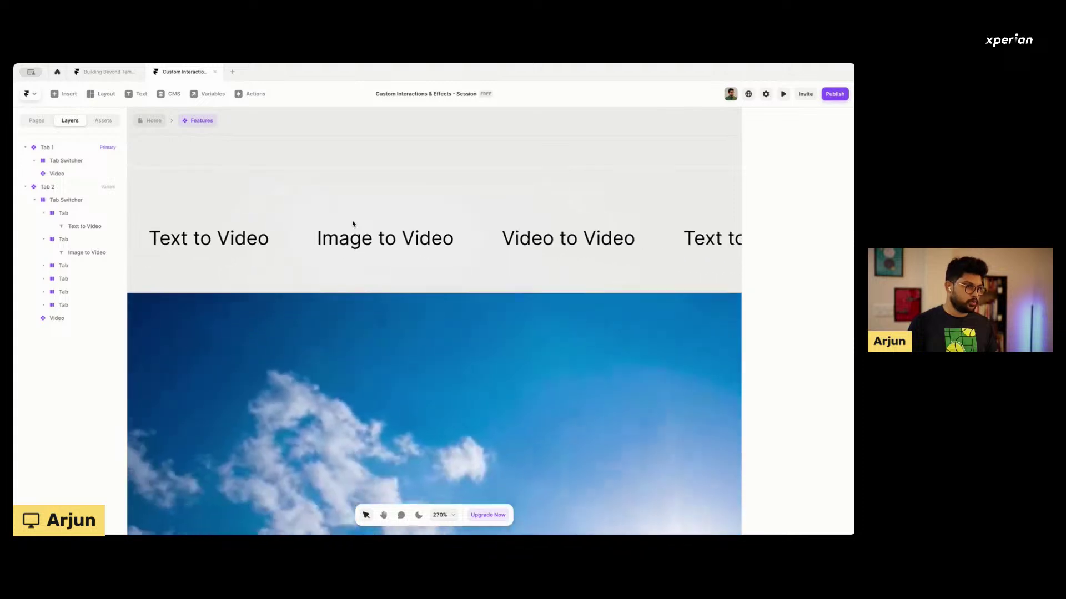
{"action": "scroll", "coordinate": [352, 224], "scroll_direction": "down", "scroll_amount": 3}
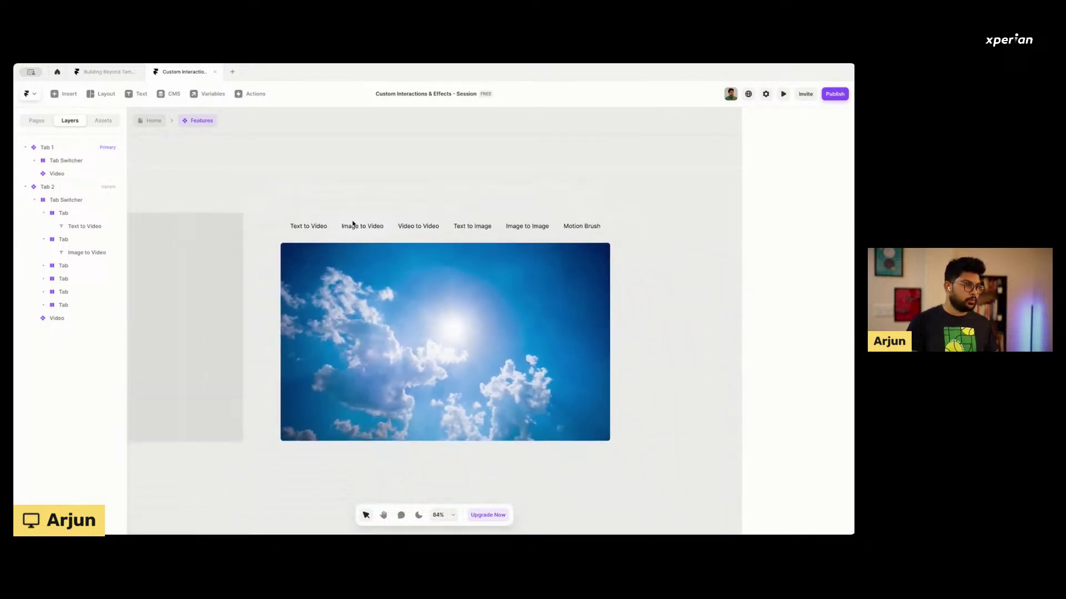
{"action": "scroll", "coordinate": [352, 227], "scroll_direction": "left", "scroll_amount": 3}
{"action": "scroll", "coordinate": [352, 227], "scroll_direction": "left", "scroll_amount": 4}
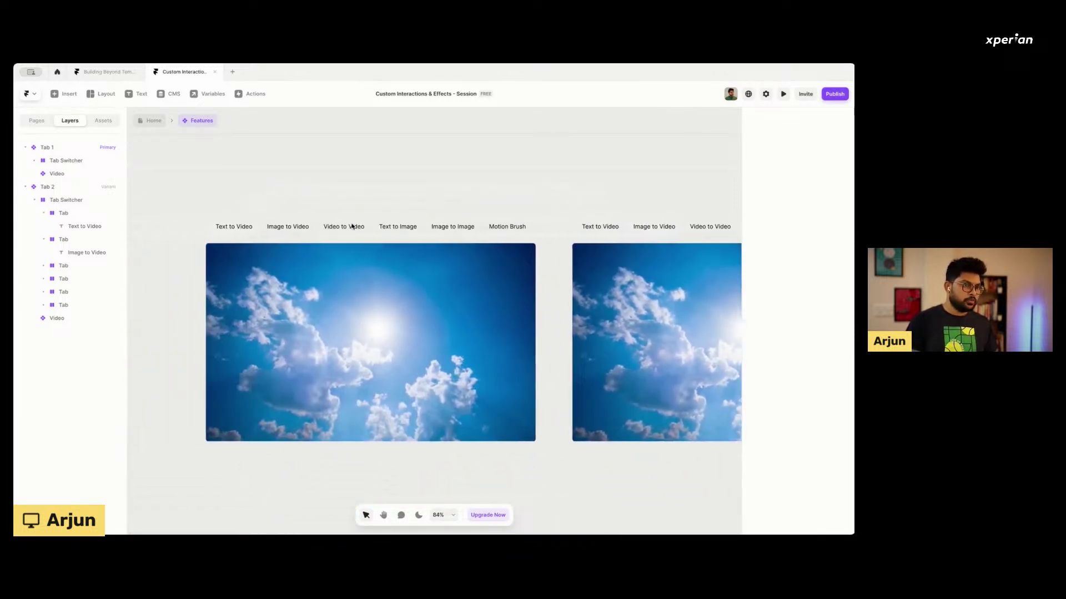
Change the fill of the Text to Video tab in the Tab 1 variant to the light lavender #D1D1E6.
{"action": "left_click", "coordinate": [234, 236]}
{"action": "scroll", "coordinate": [800, 344], "scroll_direction": "down", "scroll_amount": 5}
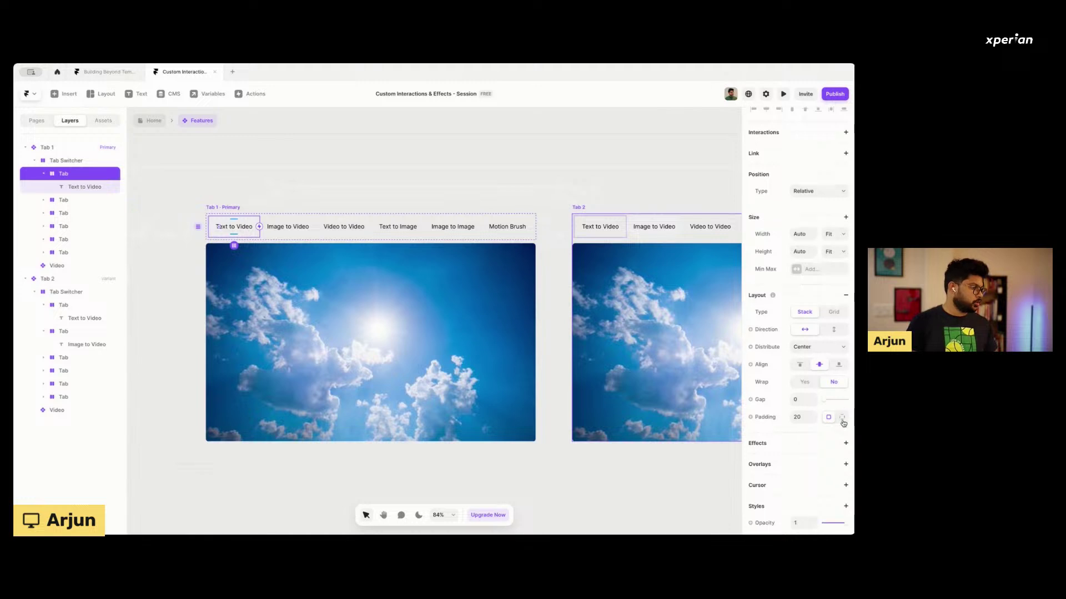
{"action": "left_click", "coordinate": [805, 340]}
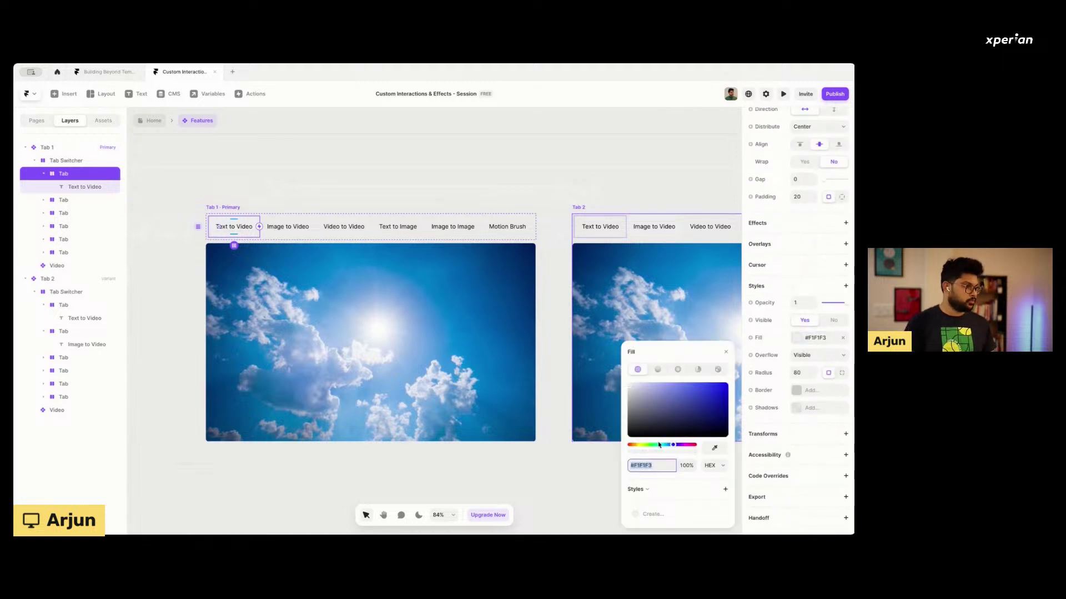
{"action": "left_click", "coordinate": [696, 395]}
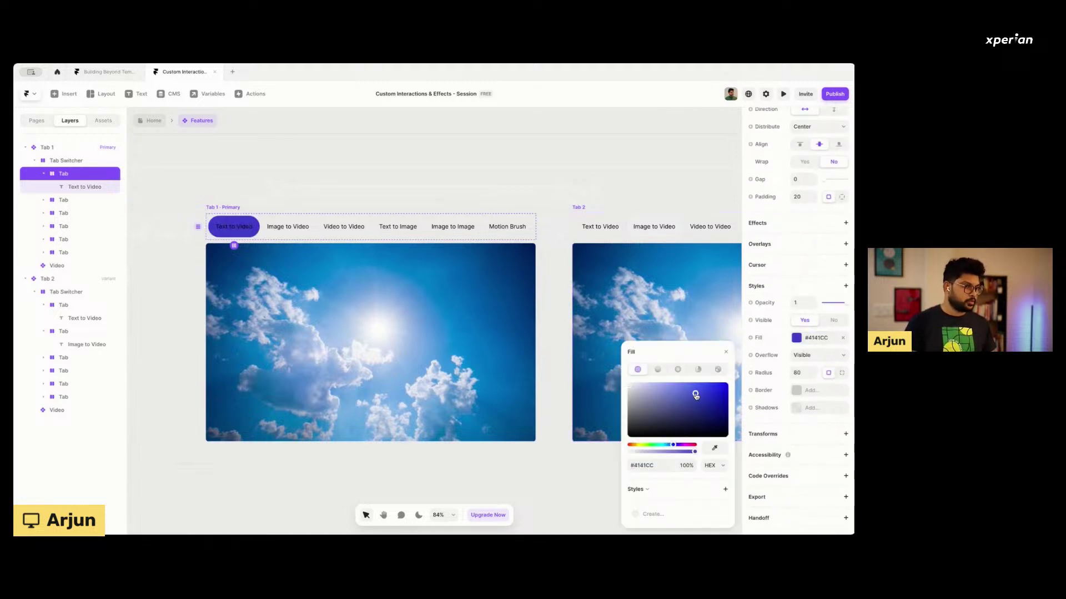
{"action": "left_click", "coordinate": [648, 391]}
{"action": "left_click_drag", "start_coordinate": [648, 391], "coordinate": [638, 391]}
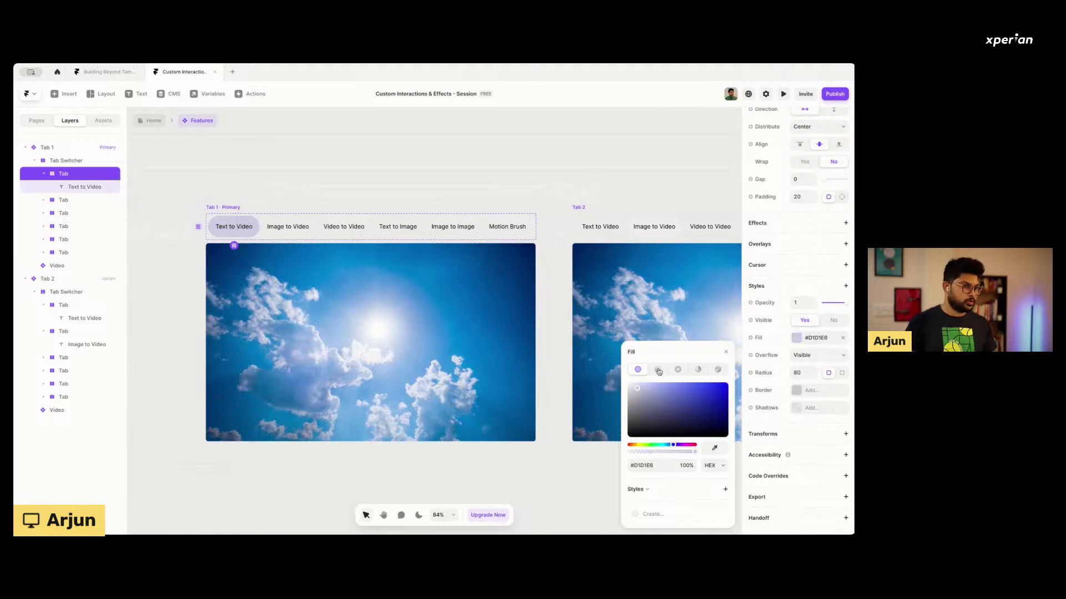
{"action": "left_click", "coordinate": [725, 352]}
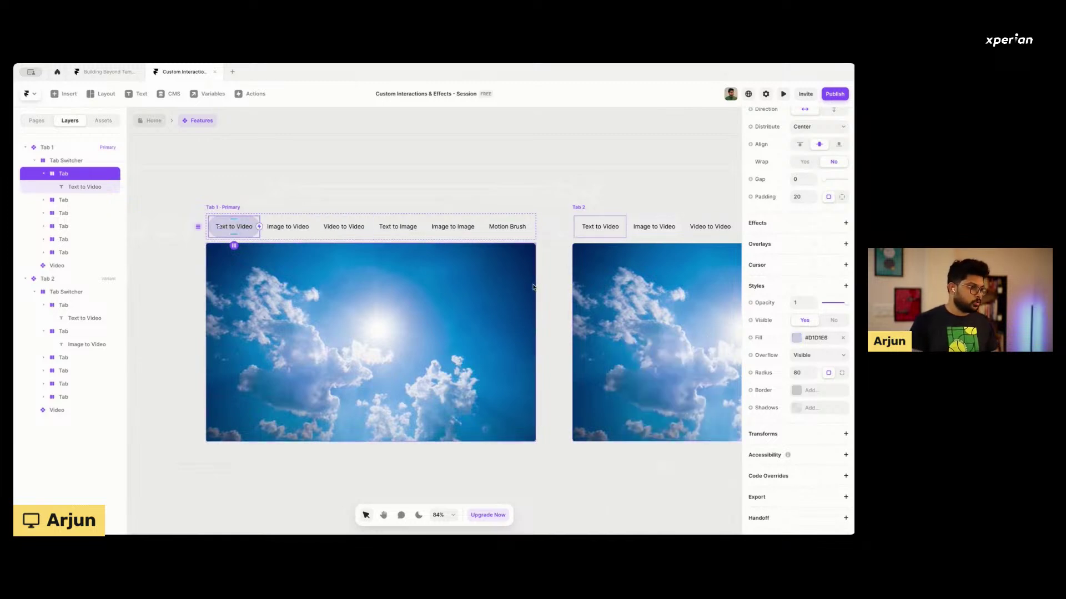
{"action": "left_click", "coordinate": [799, 338]}
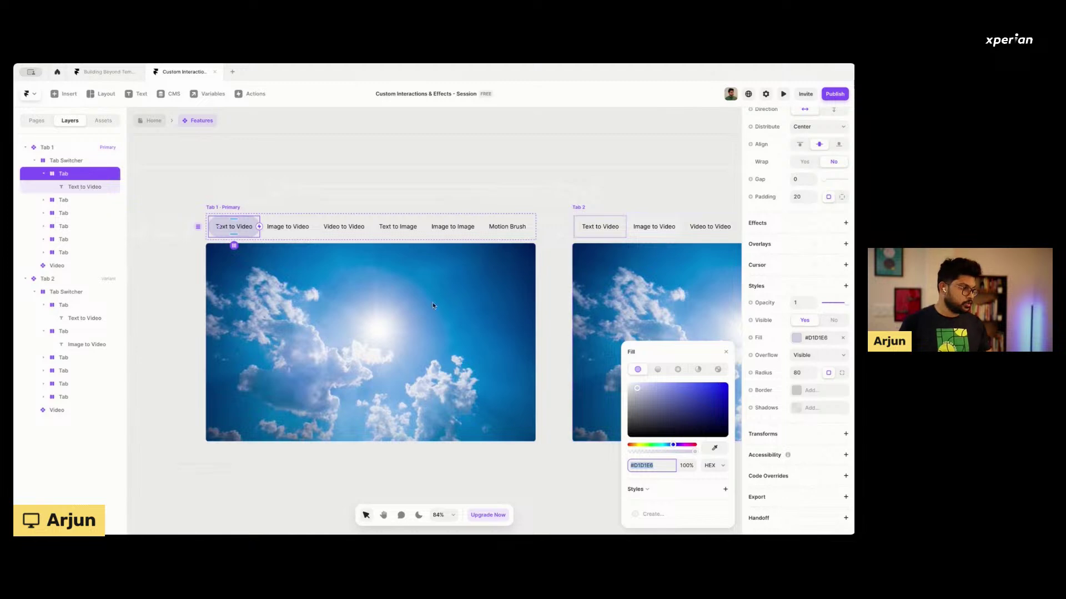
{"action": "left_click", "coordinate": [288, 180]}
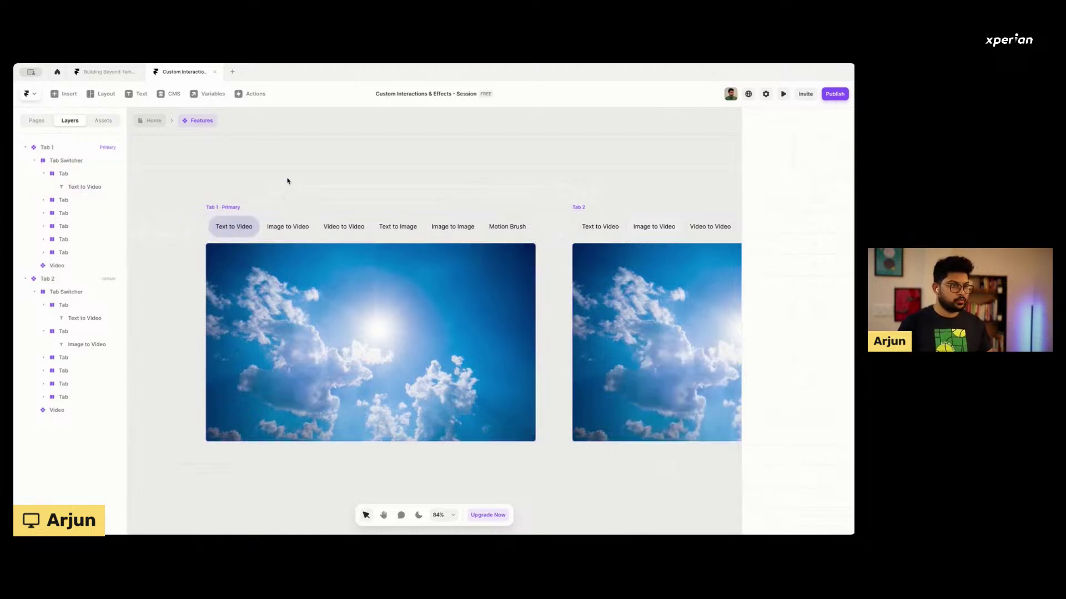
Set the fill colour of the five remaining tabs in Tab 1, Image to Video through Motion Brush, to #D1D1E6.
{"action": "left_click", "coordinate": [282, 223]}
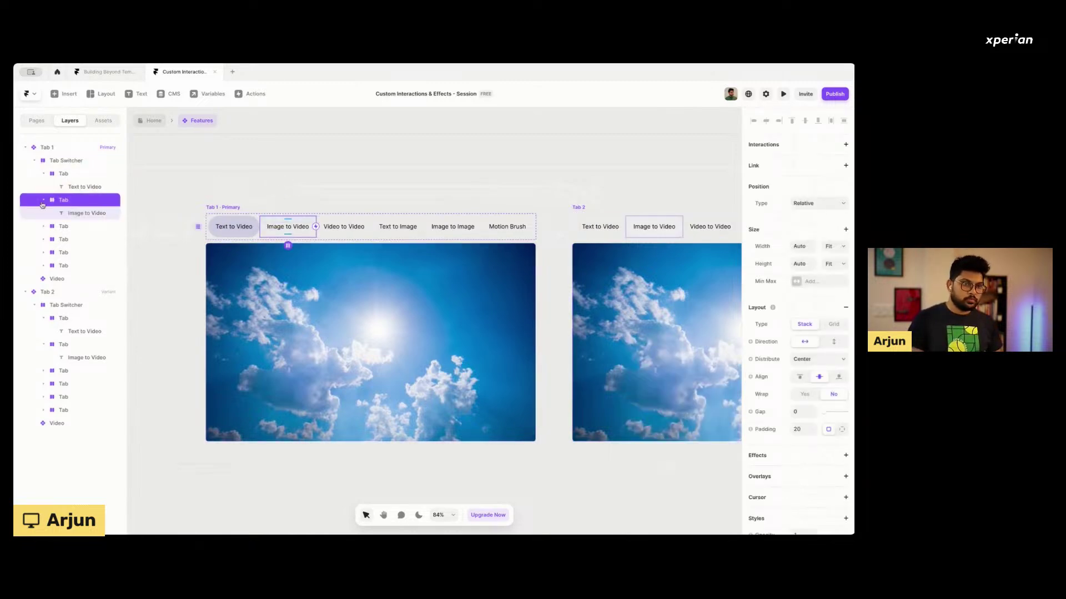
{"action": "left_click", "coordinate": [44, 200]}
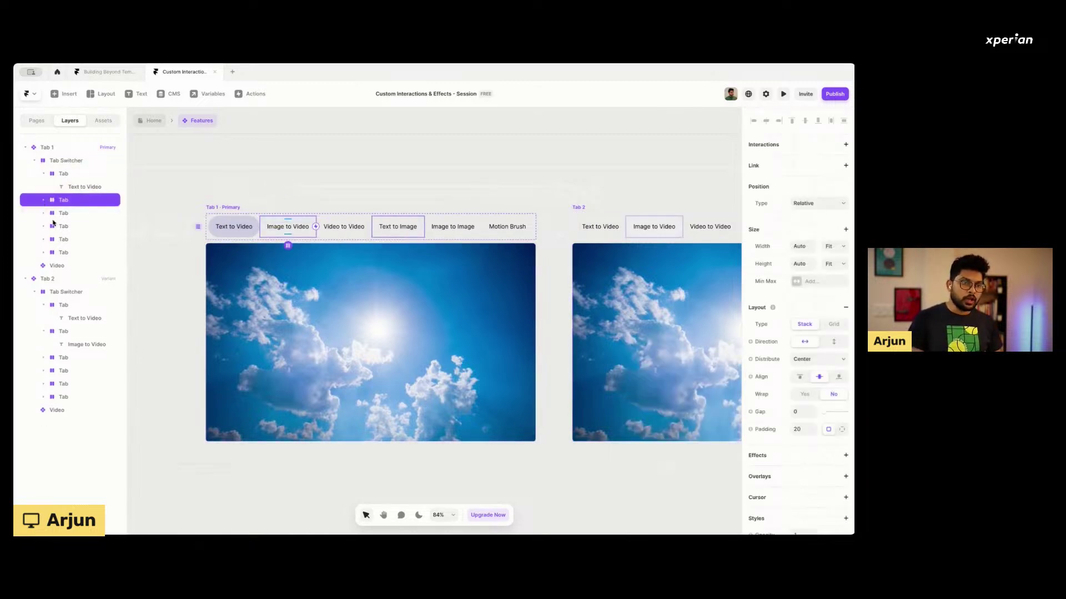
{"action": "left_click", "coordinate": [64, 257], "text": "shift"}
{"action": "scroll", "coordinate": [783, 444], "scroll_direction": "down", "scroll_amount": 3}
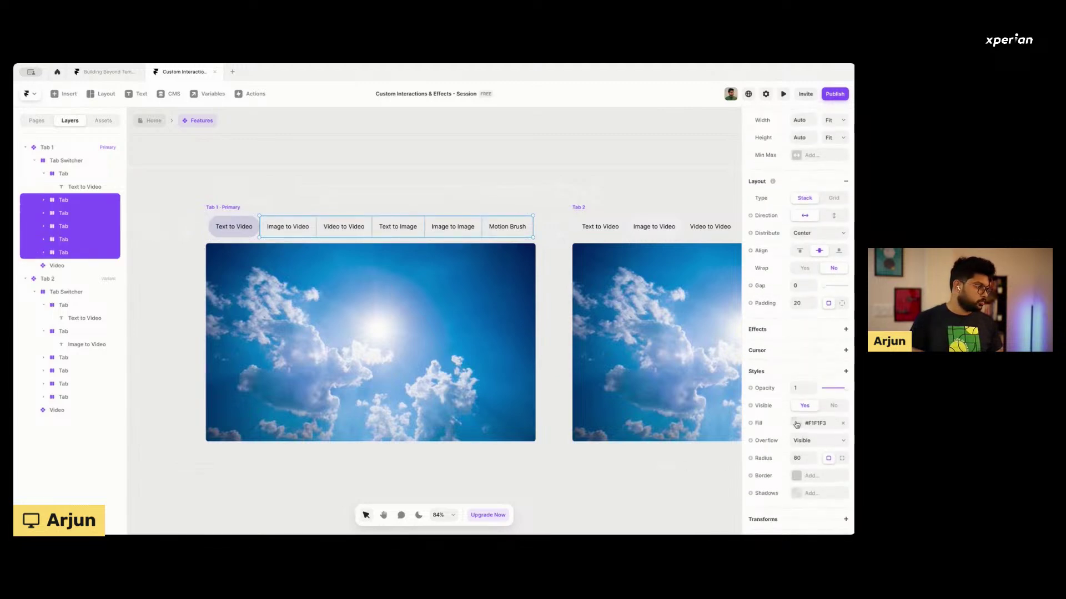
{"action": "left_click", "coordinate": [796, 423]}
{"action": "type", "text": "#D1D1E6"}
{"action": "key", "text": "Return"}
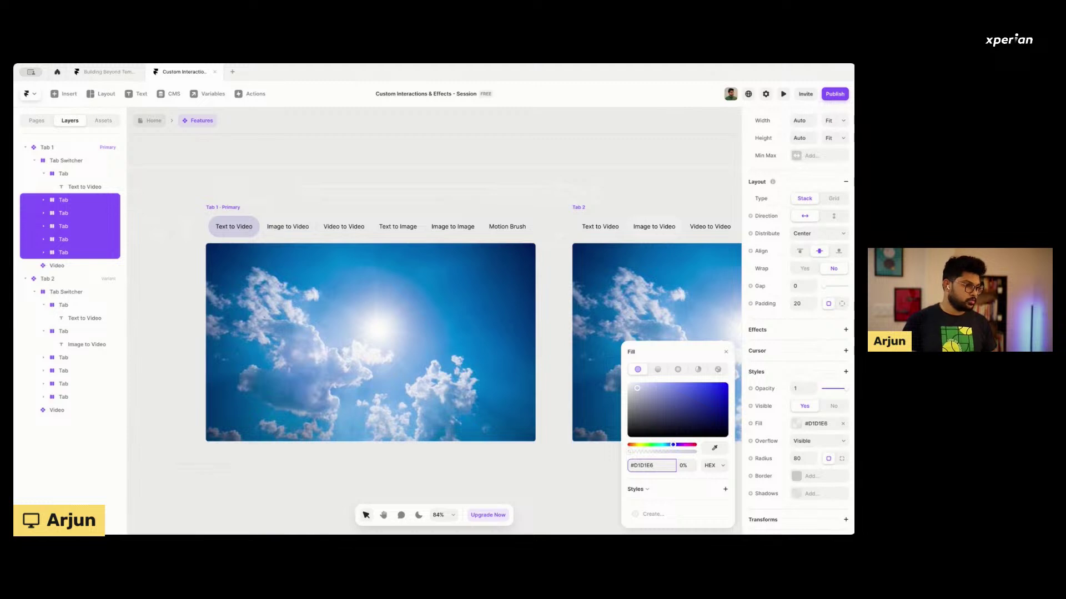
{"action": "left_click", "coordinate": [721, 355]}
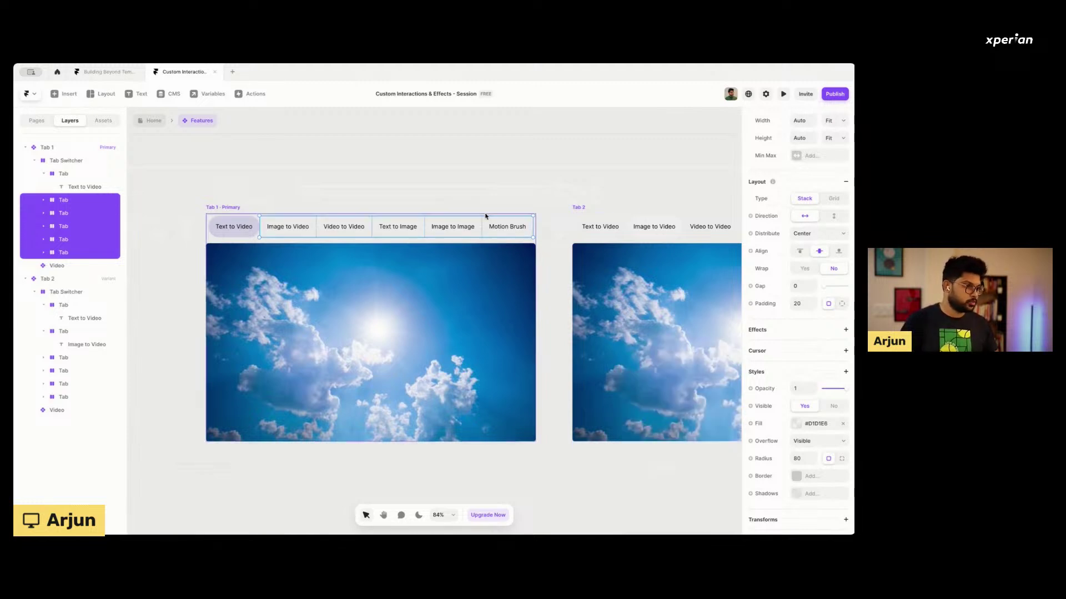
Reset the fill override on the Image to Video tab in the Tab 2 variant.
{"action": "scroll", "coordinate": [485, 217], "scroll_direction": "right", "scroll_amount": 3}
{"action": "left_click", "coordinate": [591, 234]}
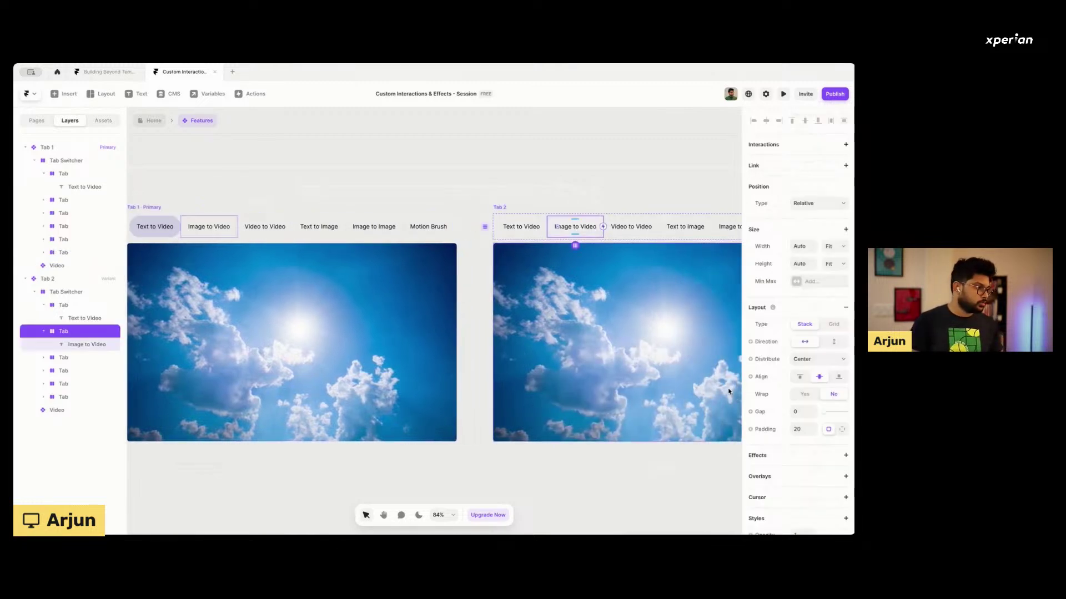
{"action": "scroll", "coordinate": [760, 373], "scroll_direction": "down", "scroll_amount": 5}
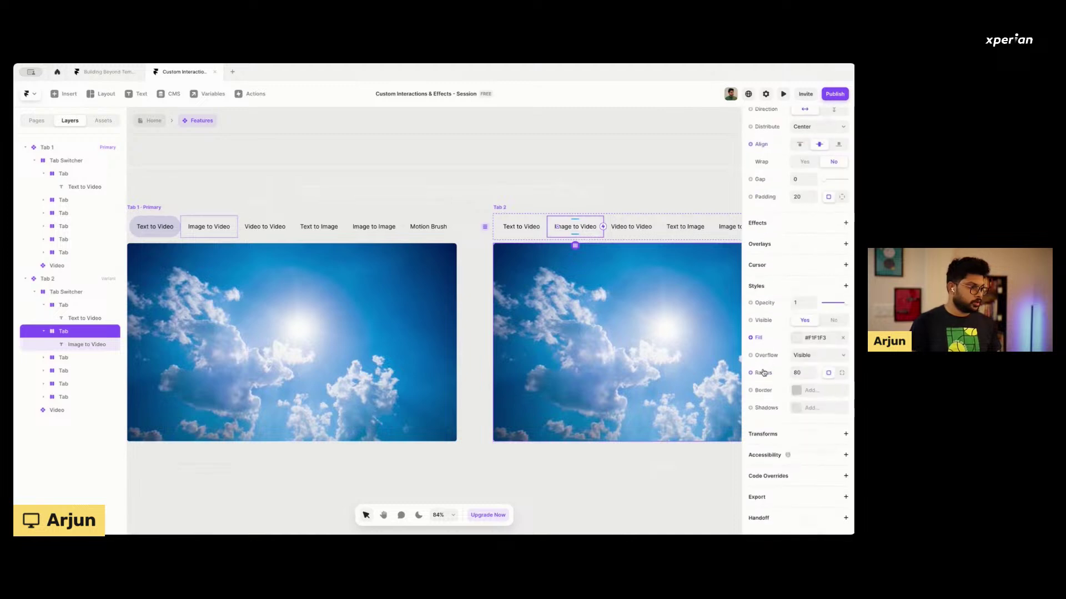
{"action": "left_click", "coordinate": [759, 339]}
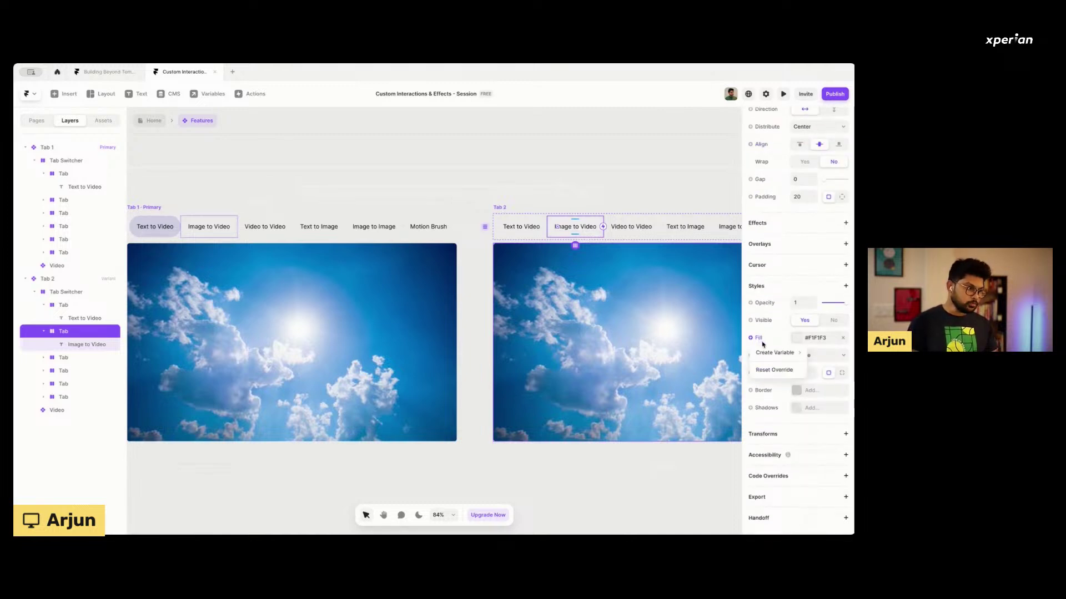
{"action": "left_click", "coordinate": [770, 370]}
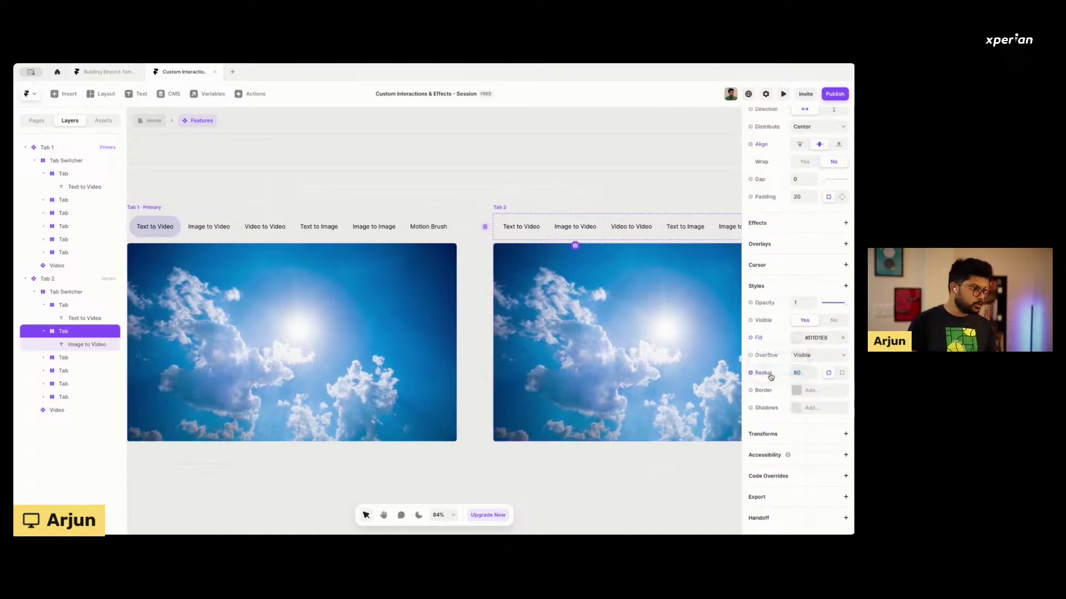
Set the #D1D1E6 fill of the Image to Video tab in the Tab 2 variant to 100% opacity.
{"action": "left_click", "coordinate": [816, 338]}
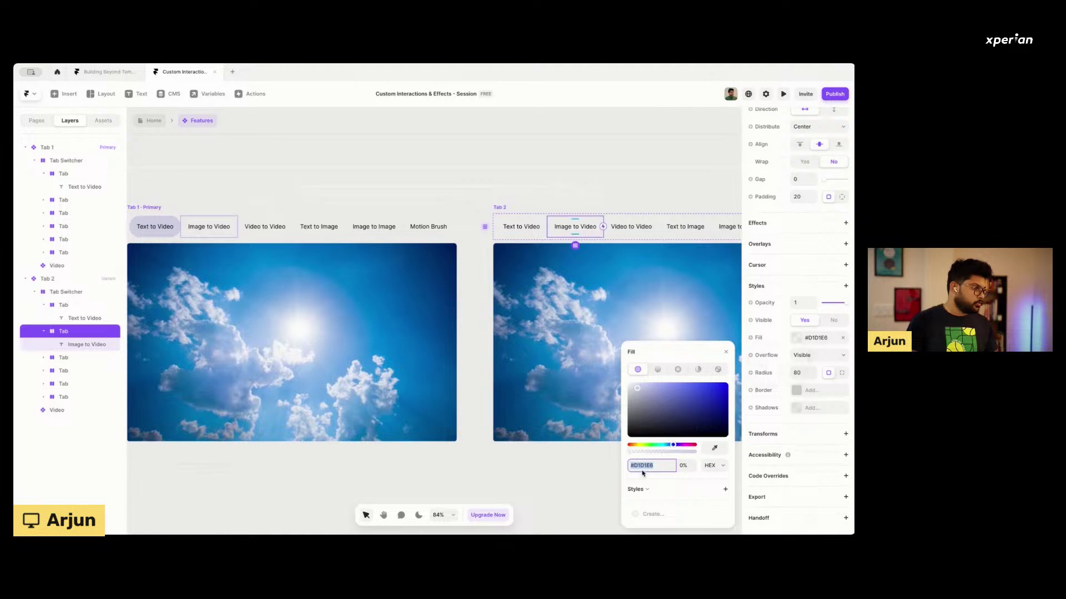
{"action": "left_click", "coordinate": [686, 466]}
{"action": "type", "text": "100"}
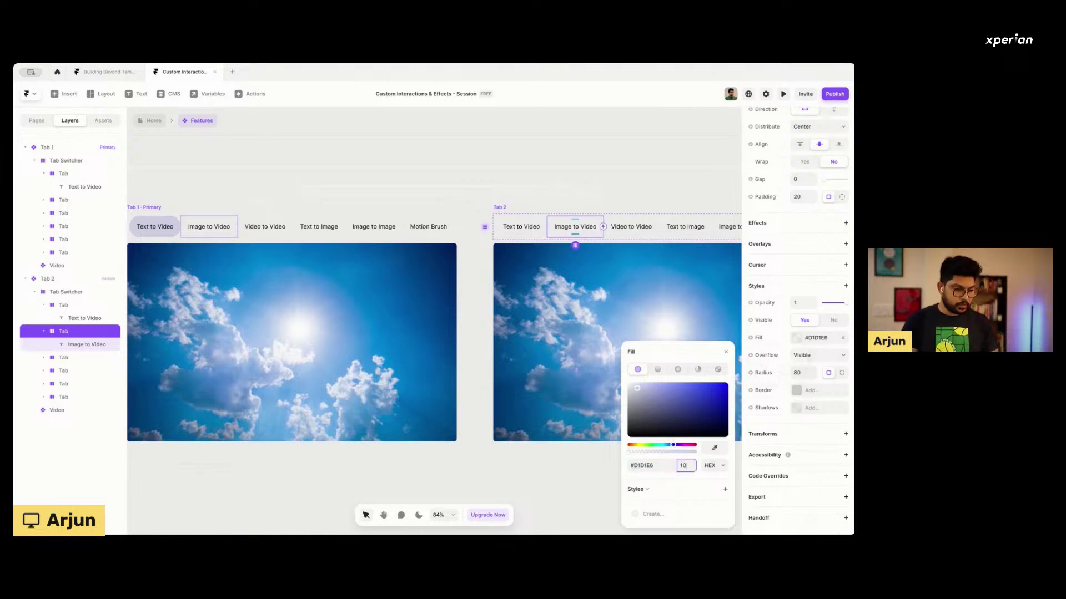
{"action": "scroll", "coordinate": [511, 344], "scroll_direction": "down", "scroll_amount": 5}
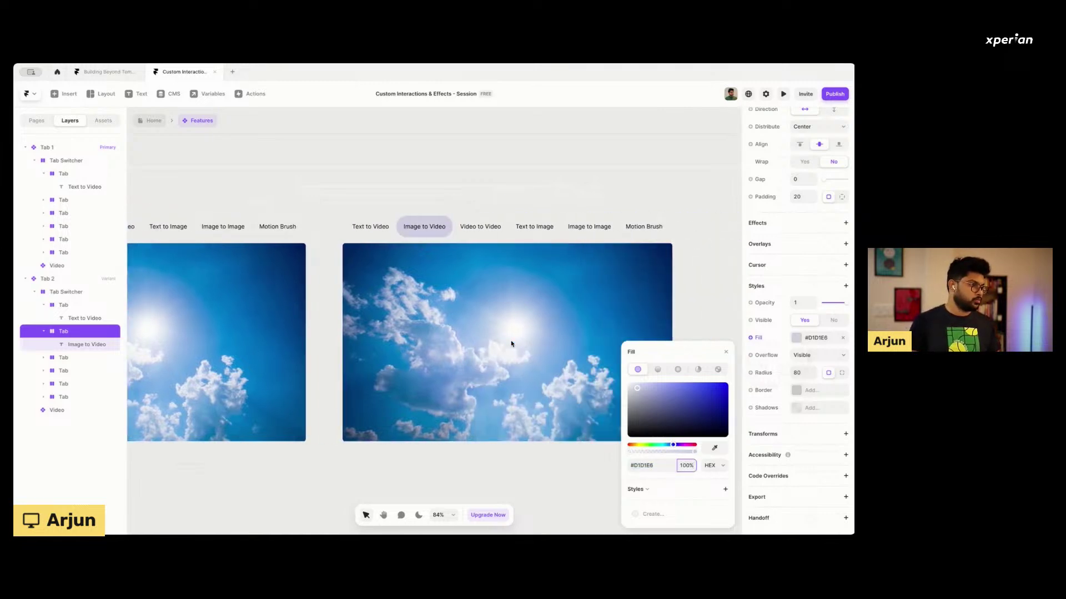
Duplicate the Tab 2 variant and rename the copy Tab 3.
{"action": "left_click", "coordinate": [365, 234]}
{"action": "left_click", "coordinate": [342, 243]}
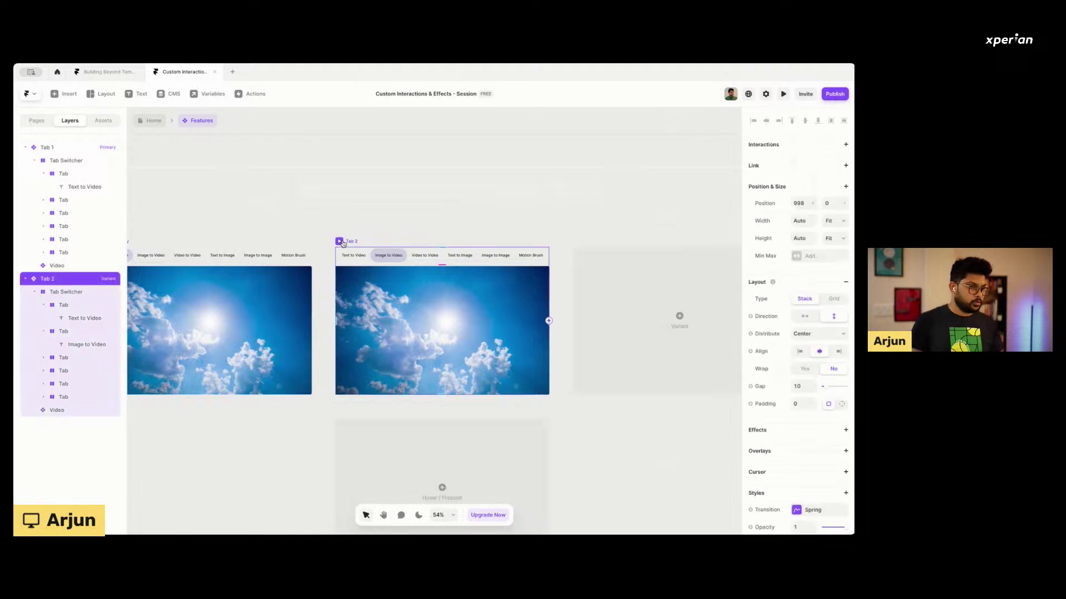
{"action": "key", "text": "ctrl+d"}
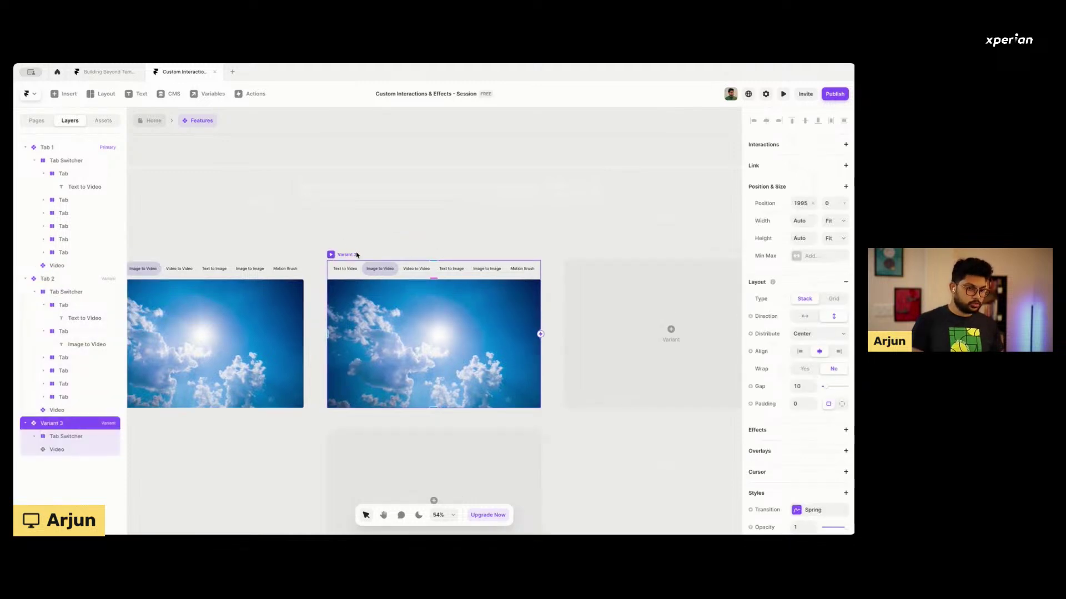
{"action": "double_click", "coordinate": [357, 256]}
{"action": "type", "text": "Tab"}
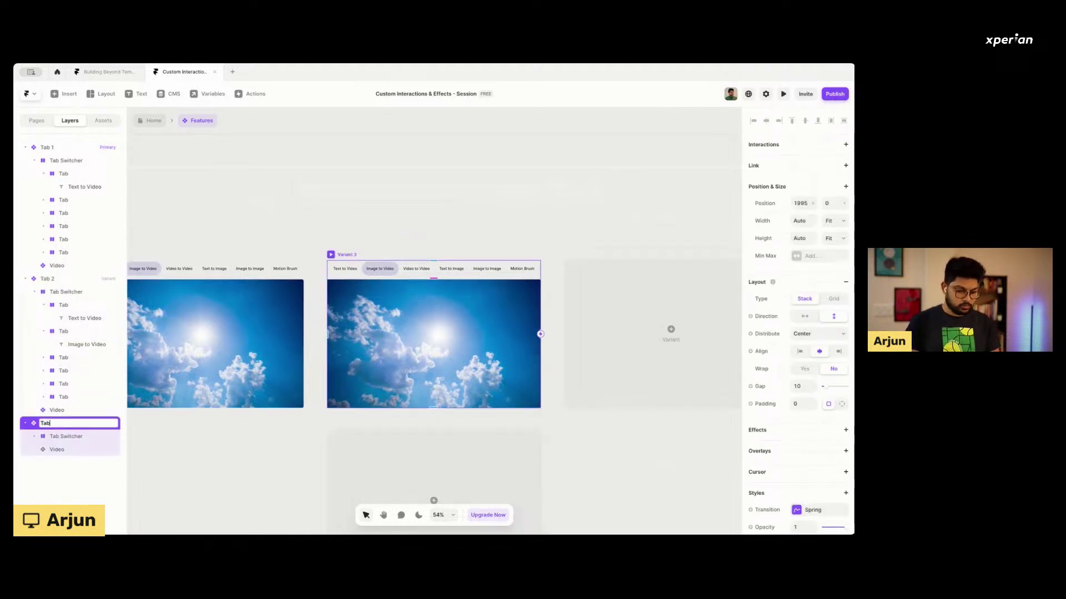
{"action": "key", "text": "Return"}
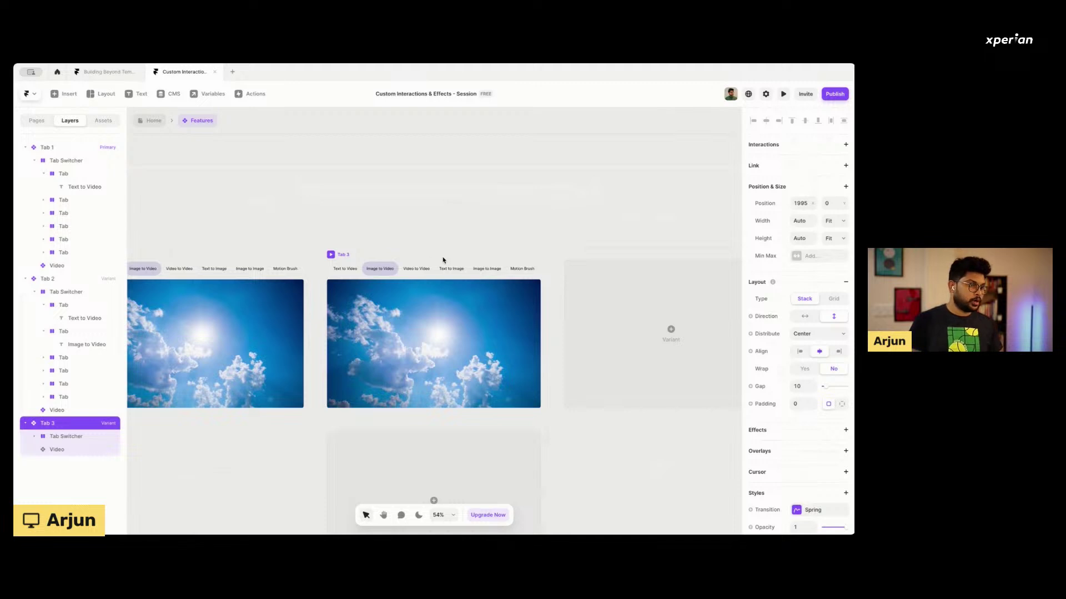
Reset the fill override on the Image to Video tab in the Tab 3 variant.
{"action": "left_click", "coordinate": [379, 269]}
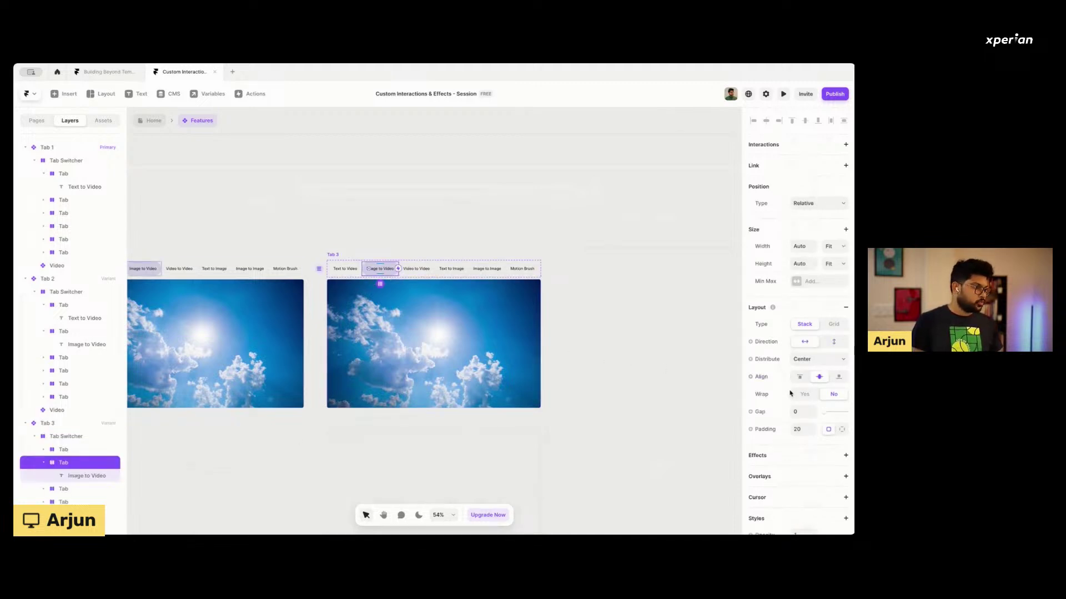
{"action": "scroll", "coordinate": [790, 393], "scroll_direction": "down", "scroll_amount": 5}
{"action": "right_click", "coordinate": [757, 347]}
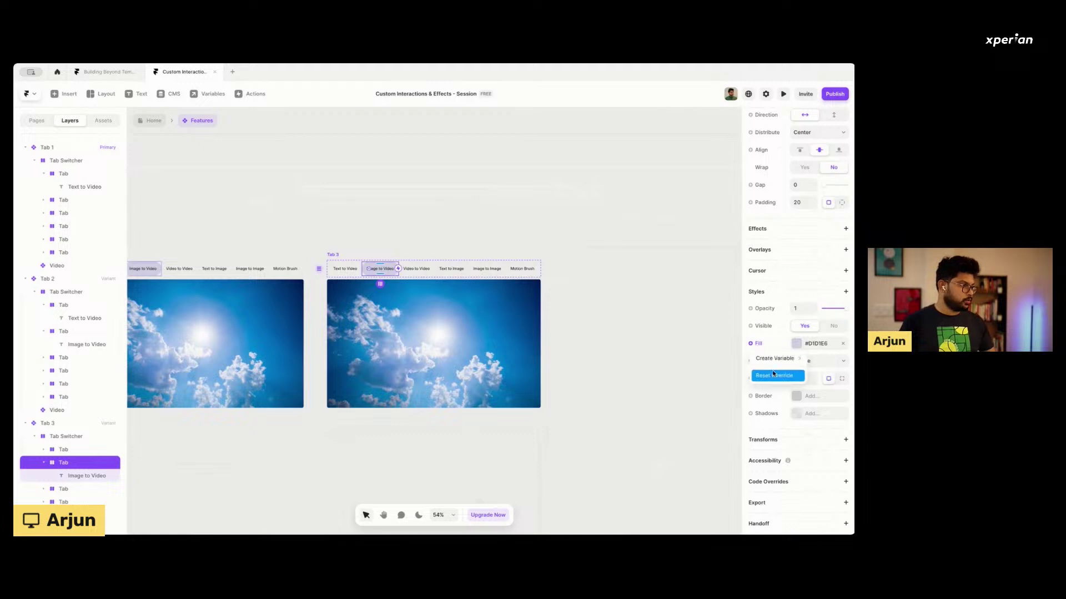
{"action": "left_click", "coordinate": [774, 375]}
Set the #D1D1E6 fill of the Video to Video tab in the Tab 3 variant to 100% opacity.
{"action": "left_click", "coordinate": [411, 268]}
{"action": "scroll", "coordinate": [795, 357], "scroll_direction": "down", "scroll_amount": 1}
{"action": "left_click", "coordinate": [797, 365]}
{"action": "left_click", "coordinate": [685, 466]}
{"action": "type", "text": "100"}
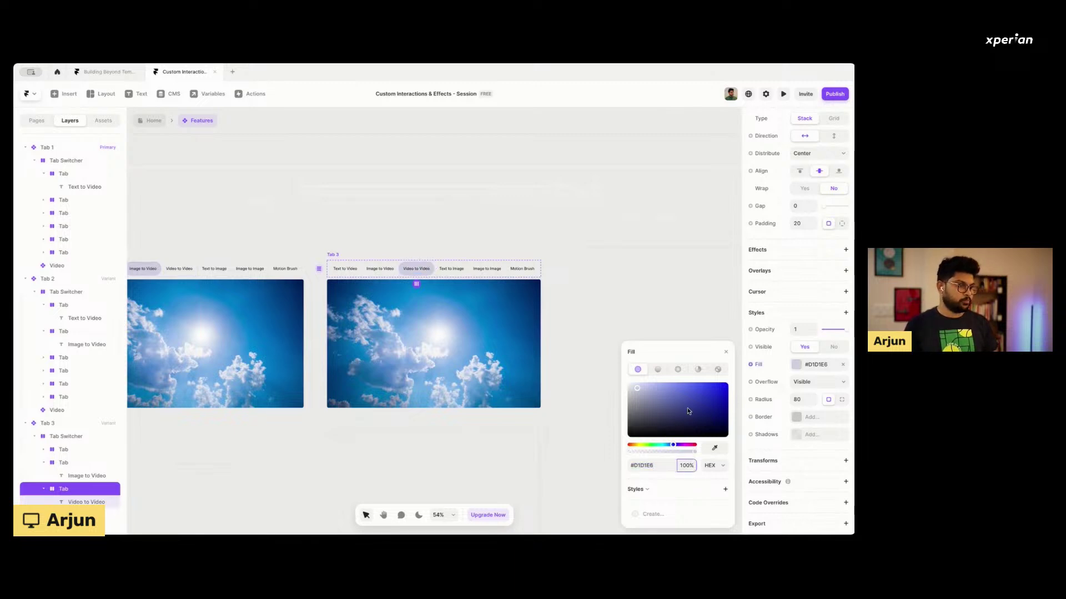
{"action": "left_click", "coordinate": [554, 211]}
Select the Text to Video tab in Tab 1, collapsing its layer and the Tab Switcher layers of Tab 2 and Tab 3.
{"action": "scroll", "coordinate": [446, 323], "scroll_direction": "down", "scroll_amount": 2}
{"action": "scroll", "coordinate": [446, 323], "scroll_direction": "left", "scroll_amount": 3}
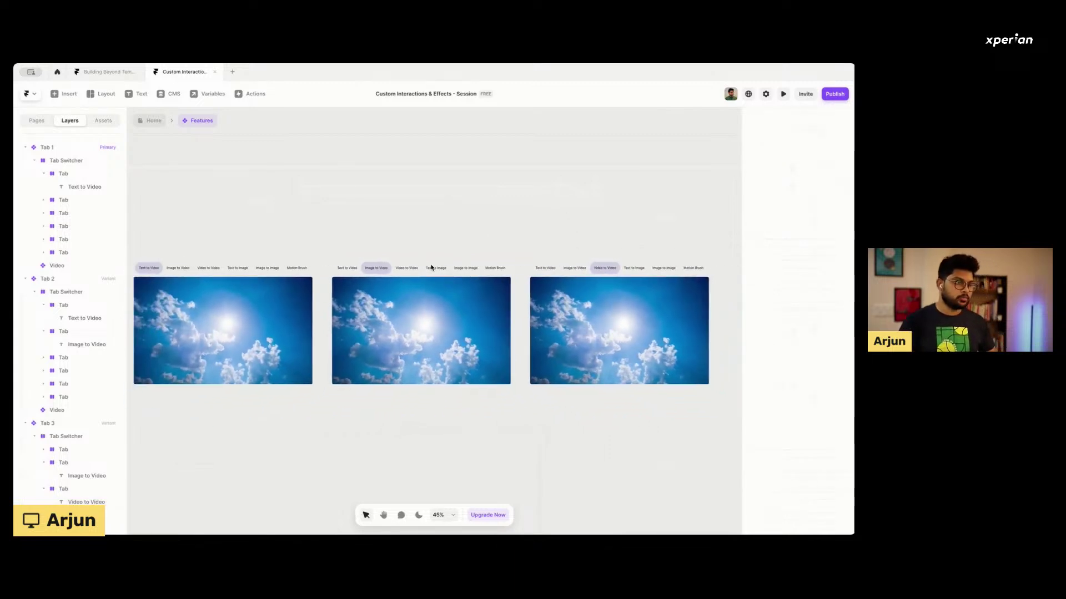
{"action": "scroll", "coordinate": [446, 323], "scroll_direction": "up", "scroll_amount": 1}
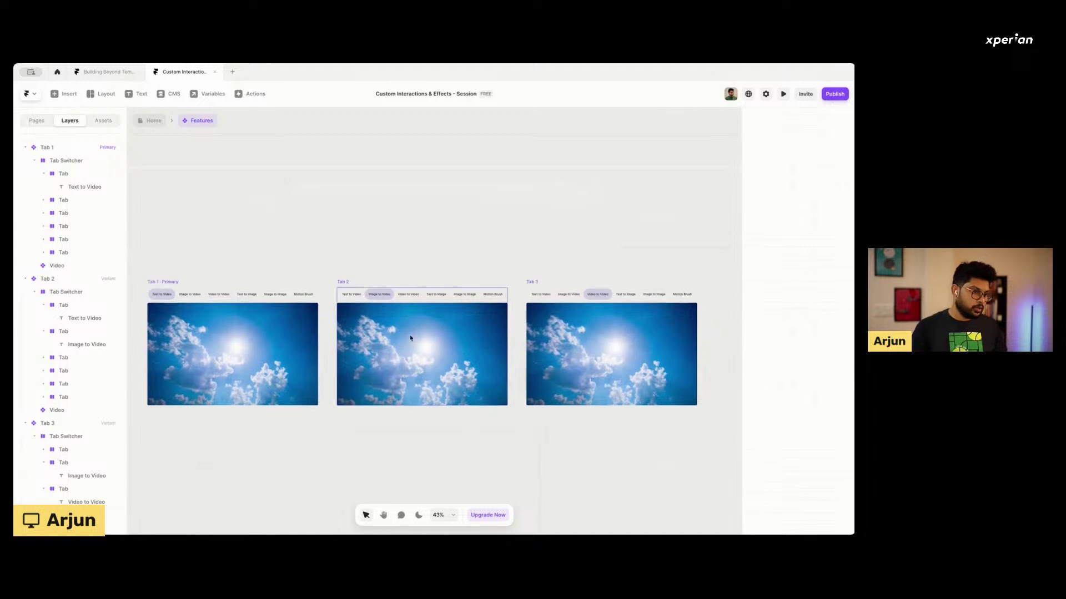
{"action": "scroll", "coordinate": [222, 299], "scroll_direction": "down", "scroll_amount": 1}
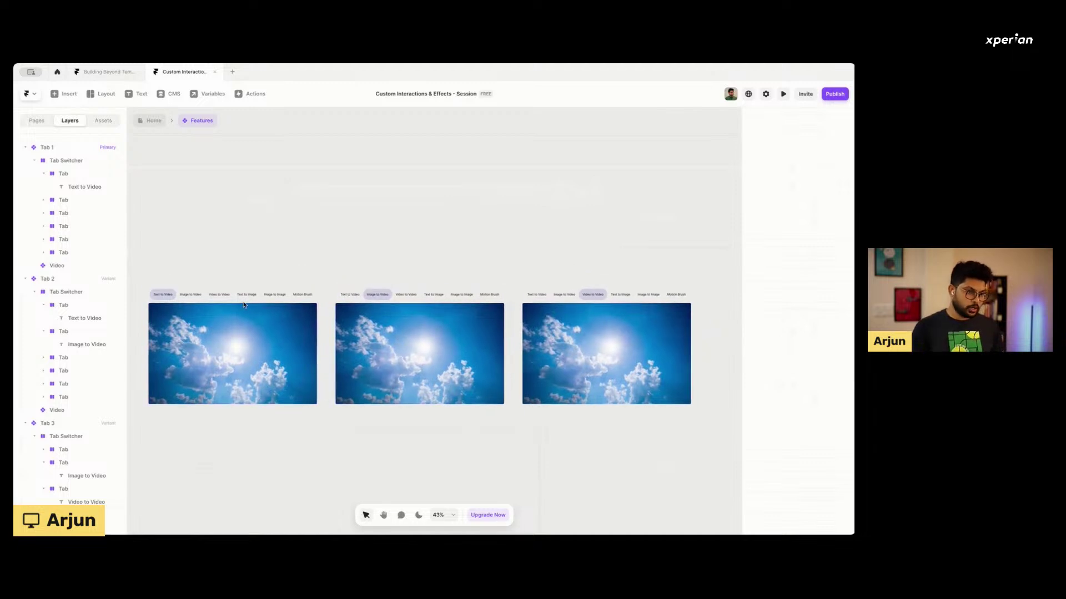
{"action": "left_click", "coordinate": [164, 300]}
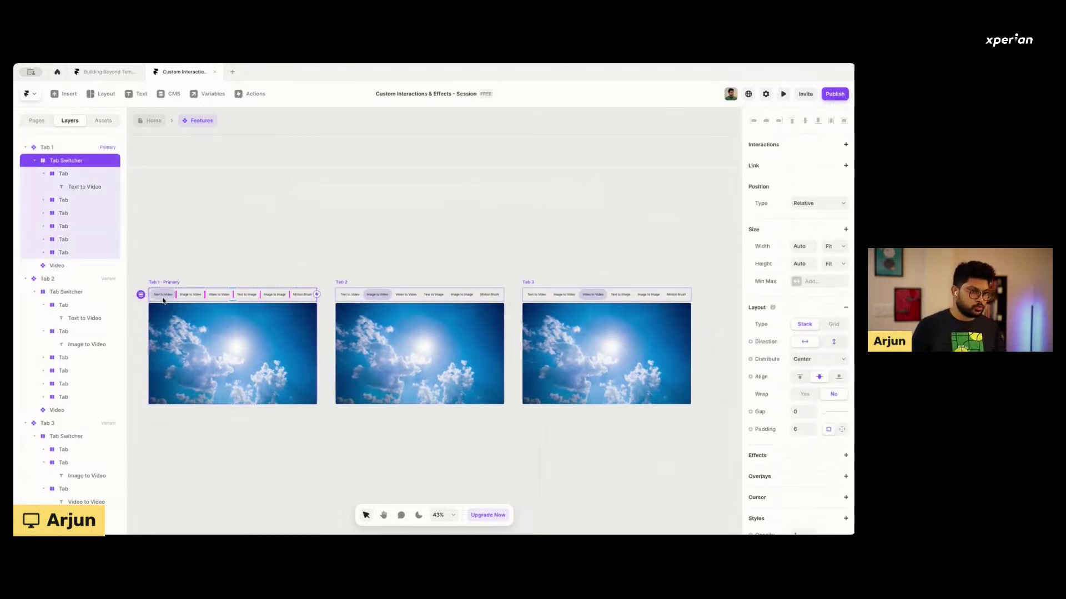
{"action": "left_click", "coordinate": [163, 300]}
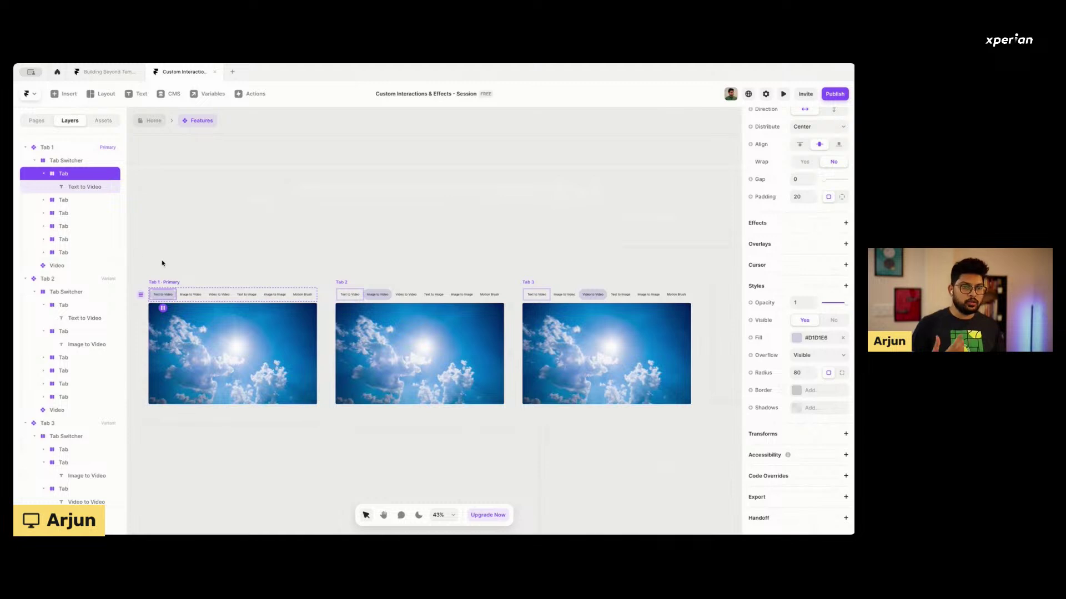
{"action": "left_click", "coordinate": [45, 174]}
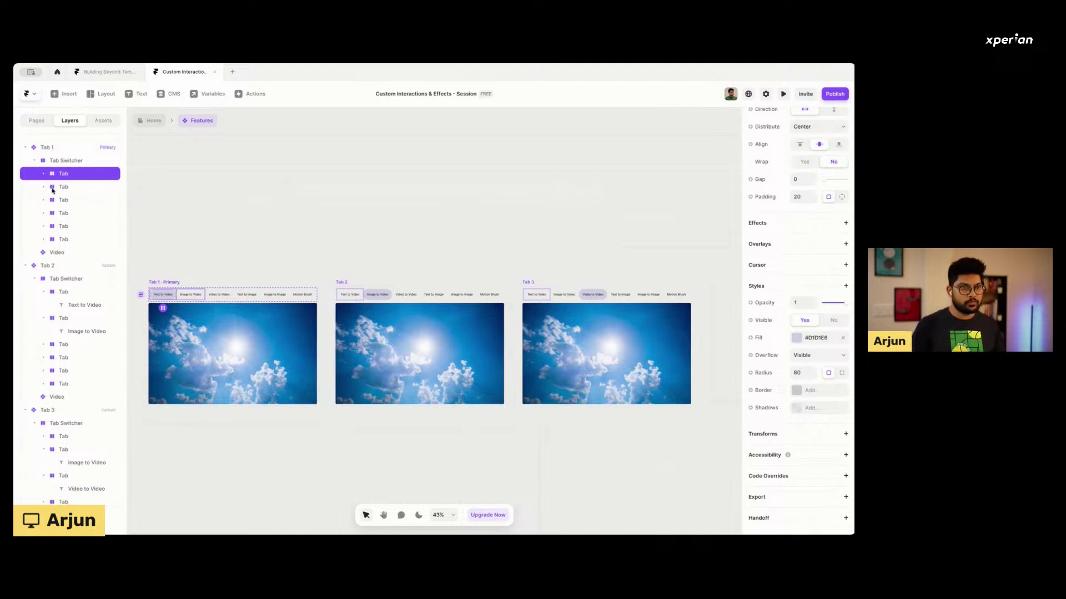
{"action": "left_click", "coordinate": [34, 279]}
{"action": "left_click", "coordinate": [34, 319]}
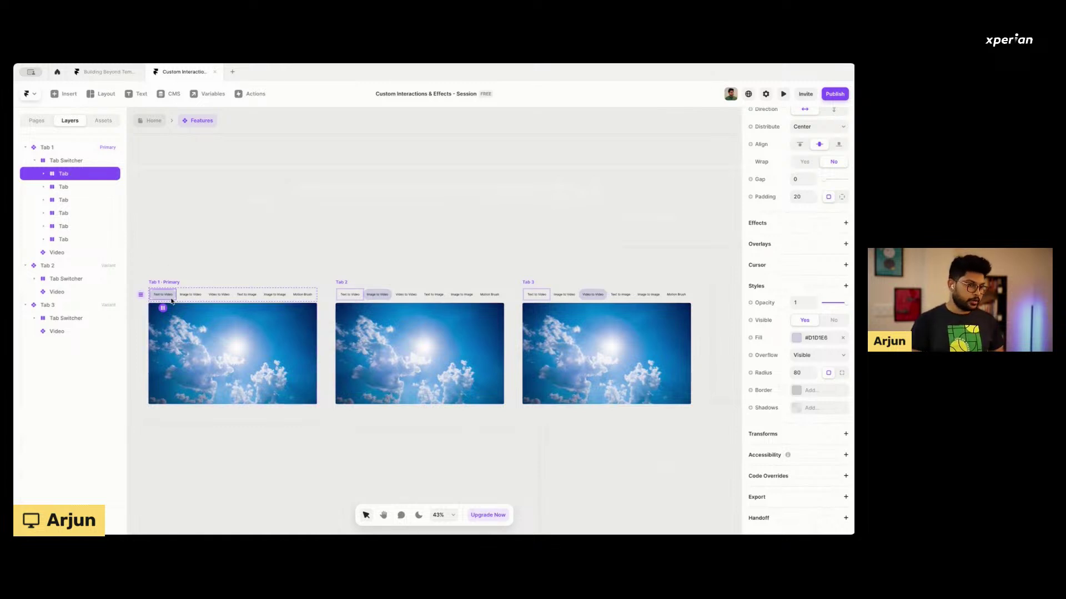
Connect the Text to Video tab in the Tab 1 variant to the Tab 2 variant with a Tap interaction.
{"action": "scroll", "coordinate": [154, 296], "scroll_direction": "up", "scroll_amount": 1}
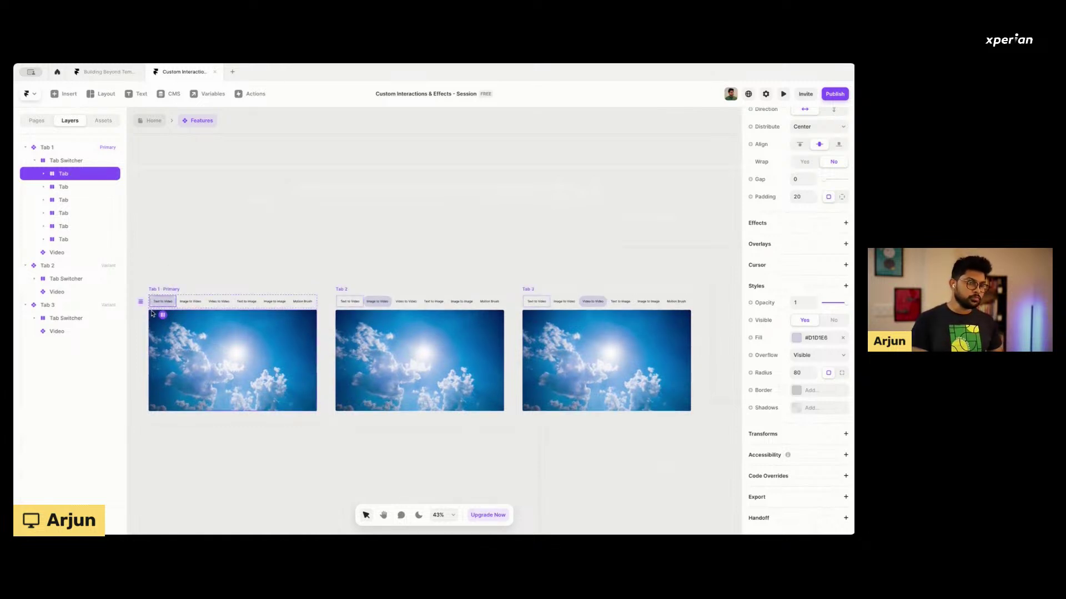
{"action": "scroll", "coordinate": [154, 312], "scroll_direction": "up", "scroll_amount": 5}
{"action": "scroll", "coordinate": [826, 211], "scroll_direction": "up", "scroll_amount": 5}
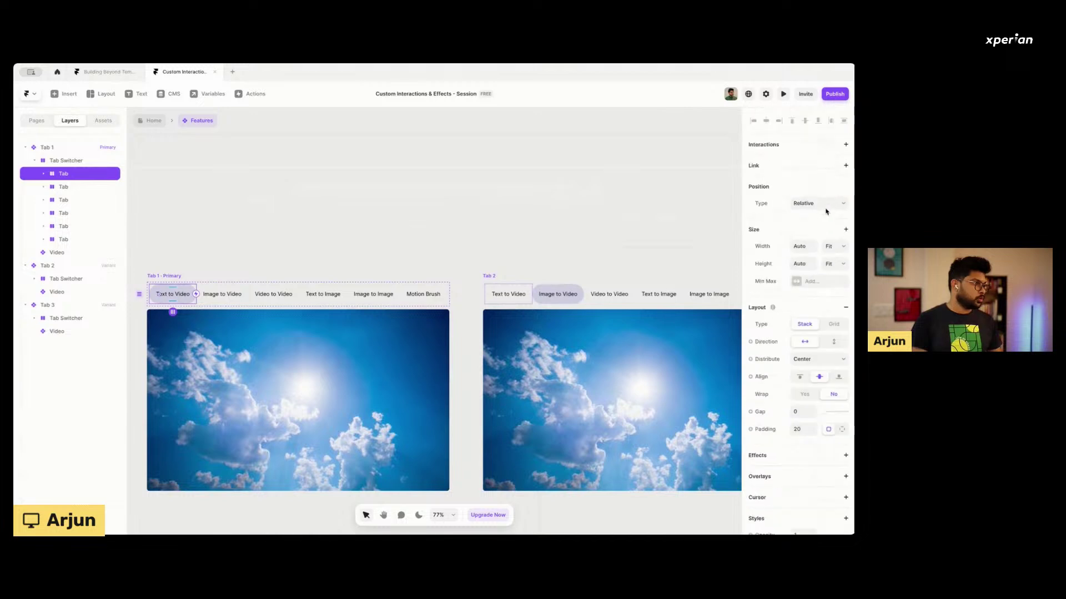
{"action": "scroll", "coordinate": [268, 276], "scroll_direction": "left", "scroll_amount": 1}
{"action": "scroll", "coordinate": [268, 276], "scroll_direction": "up", "scroll_amount": 8}
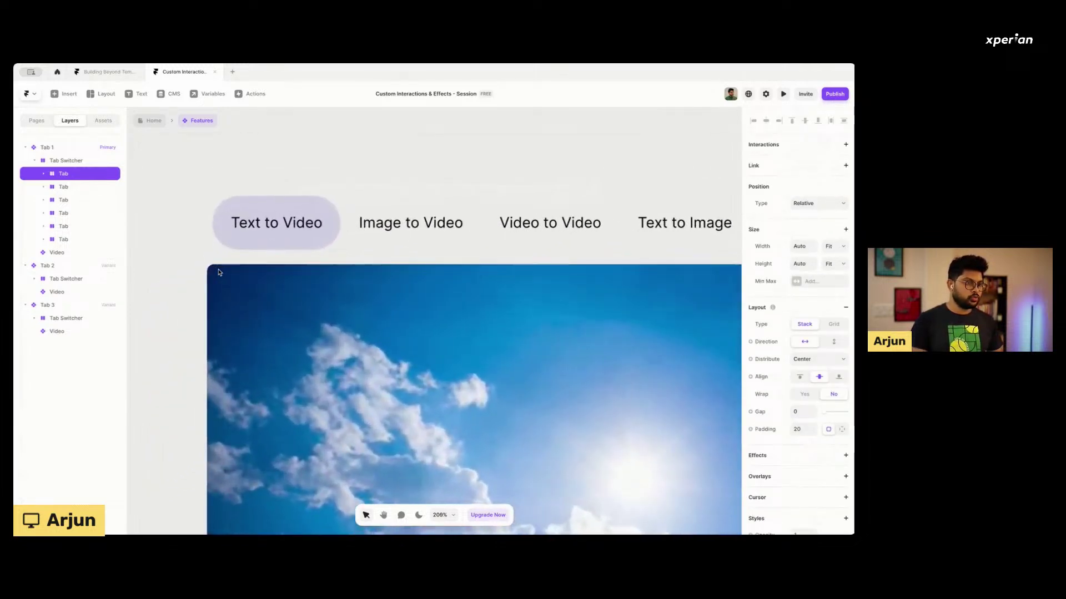
{"action": "scroll", "coordinate": [218, 272], "scroll_direction": "left", "scroll_amount": 4}
{"action": "scroll", "coordinate": [218, 272], "scroll_direction": "up", "scroll_amount": 3}
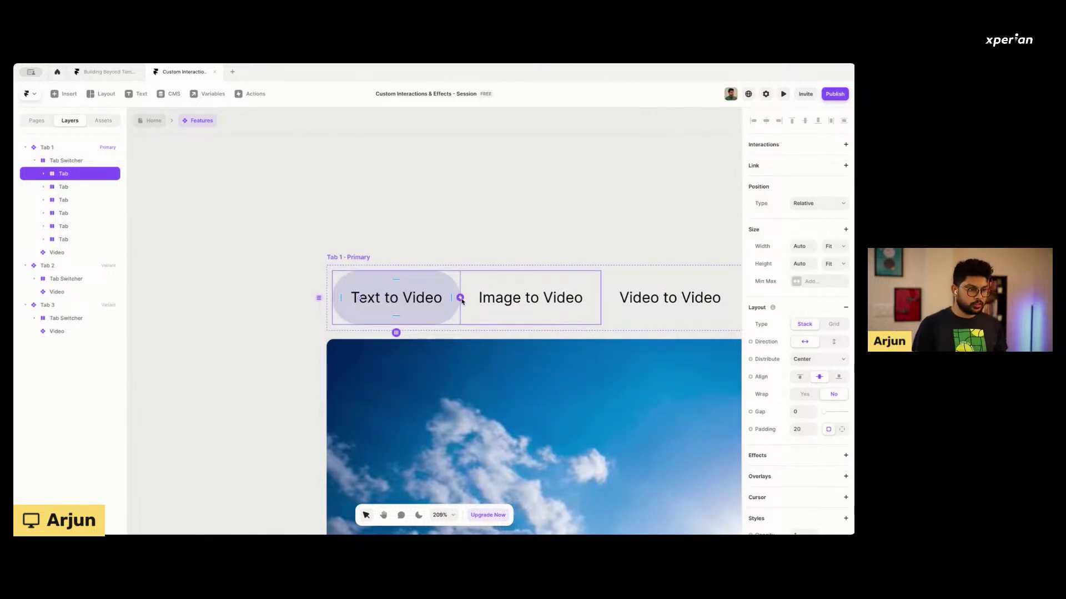
{"action": "left_click_drag", "start_coordinate": [461, 300], "coordinate": [712, 230]}
{"action": "scroll", "coordinate": [711, 229], "scroll_direction": "down", "scroll_amount": 5}
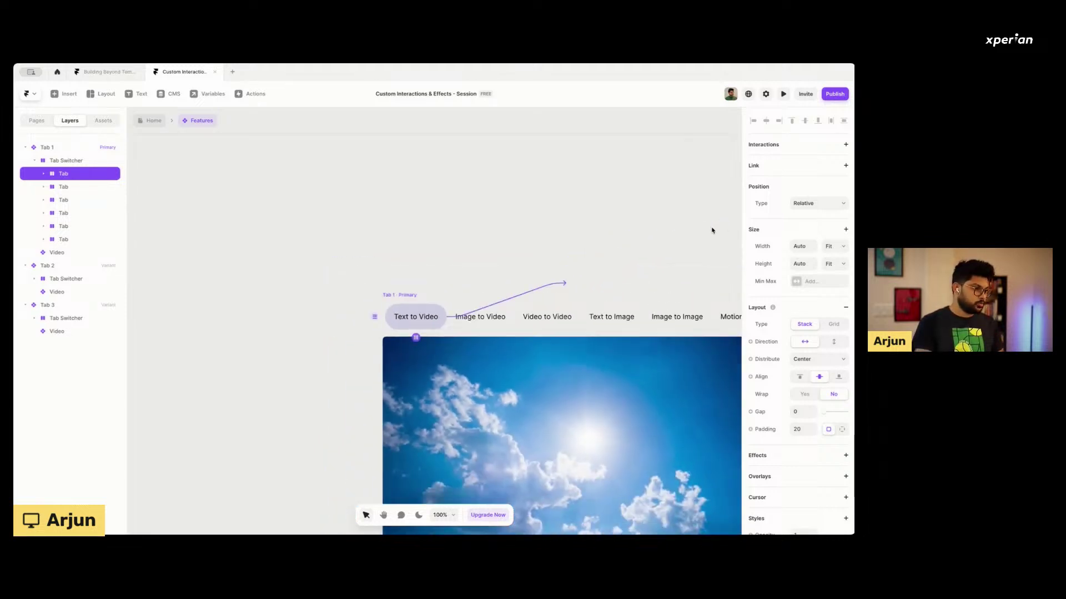
{"action": "scroll", "coordinate": [712, 231], "scroll_direction": "down", "scroll_amount": 3}
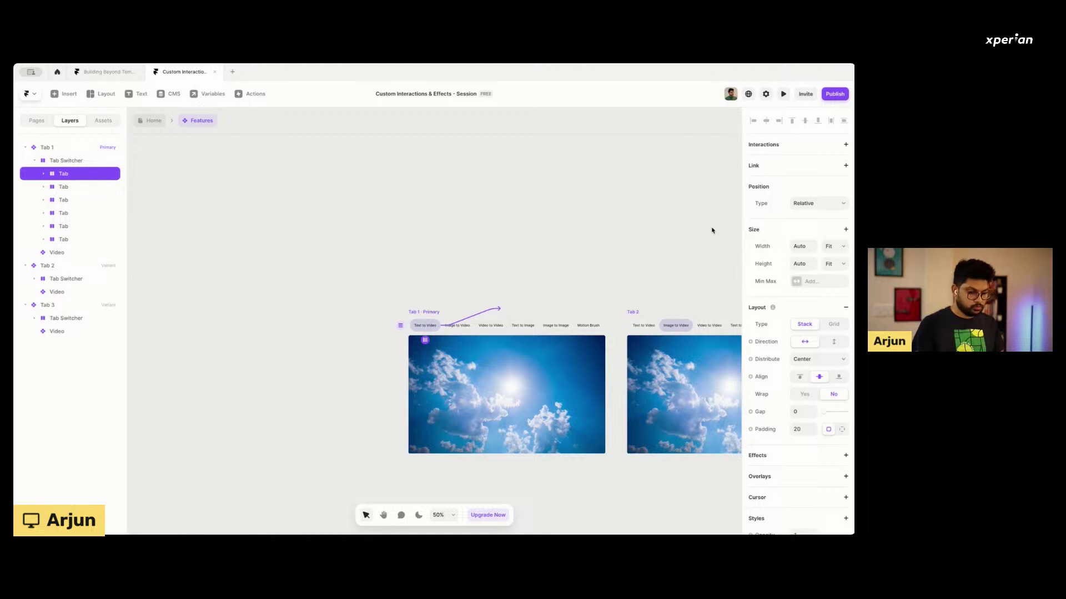
{"action": "left_click_drag", "start_coordinate": [712, 230], "coordinate": [644, 349]}
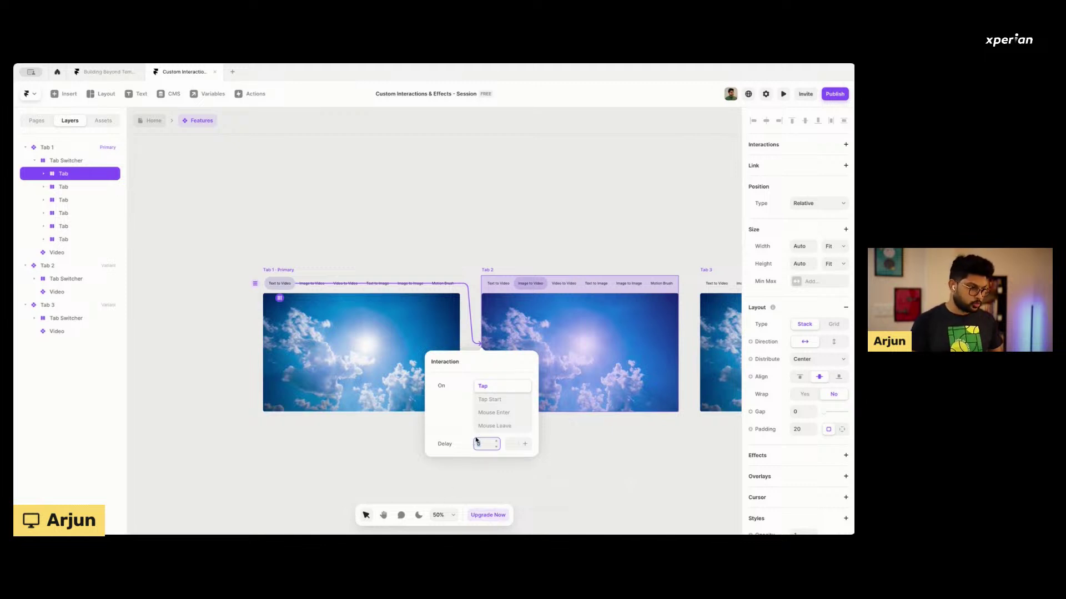
{"action": "left_click", "coordinate": [447, 228]}
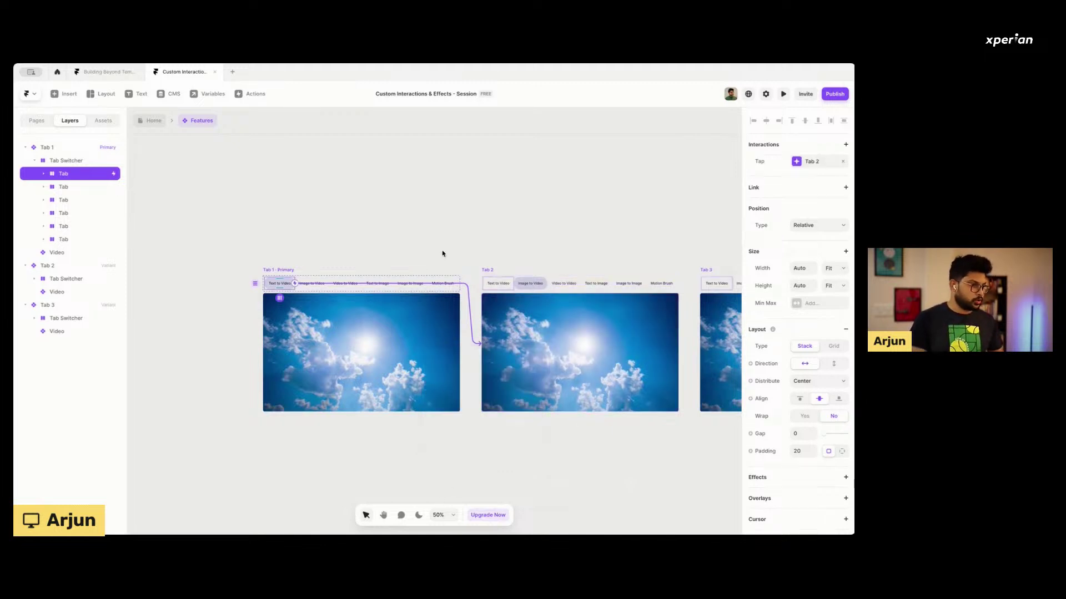
Add a new transition to the Image to Video tab in Tab 1 that sets the variant to Tab 2 on Tap.
{"action": "scroll", "coordinate": [442, 250], "scroll_direction": "right", "scroll_amount": 3}
{"action": "scroll", "coordinate": [253, 284], "scroll_direction": "left", "scroll_amount": 2}
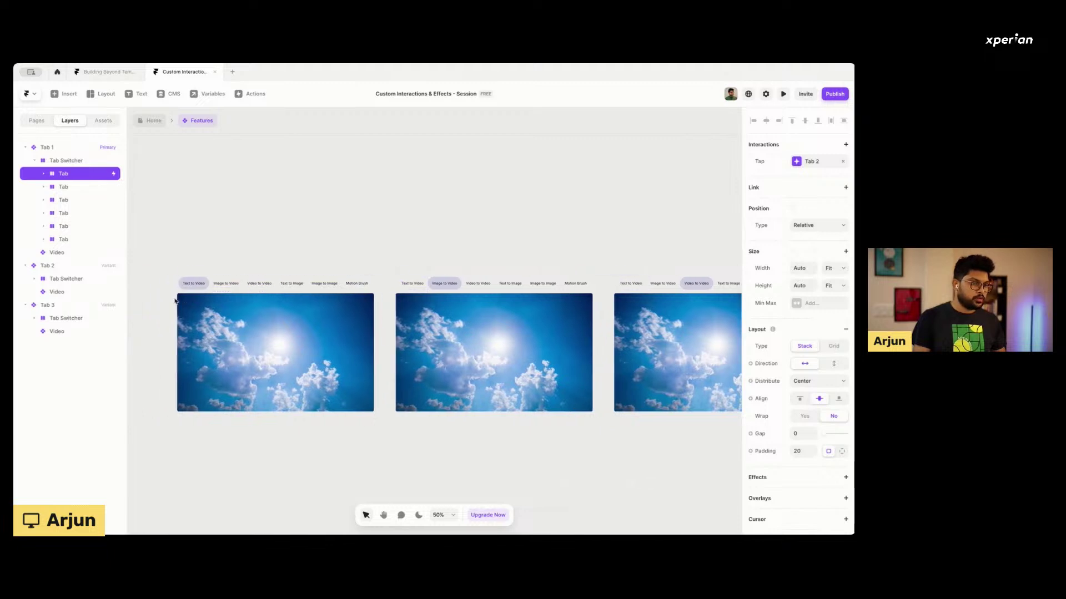
{"action": "scroll", "coordinate": [157, 302], "scroll_direction": "up", "scroll_amount": 3}
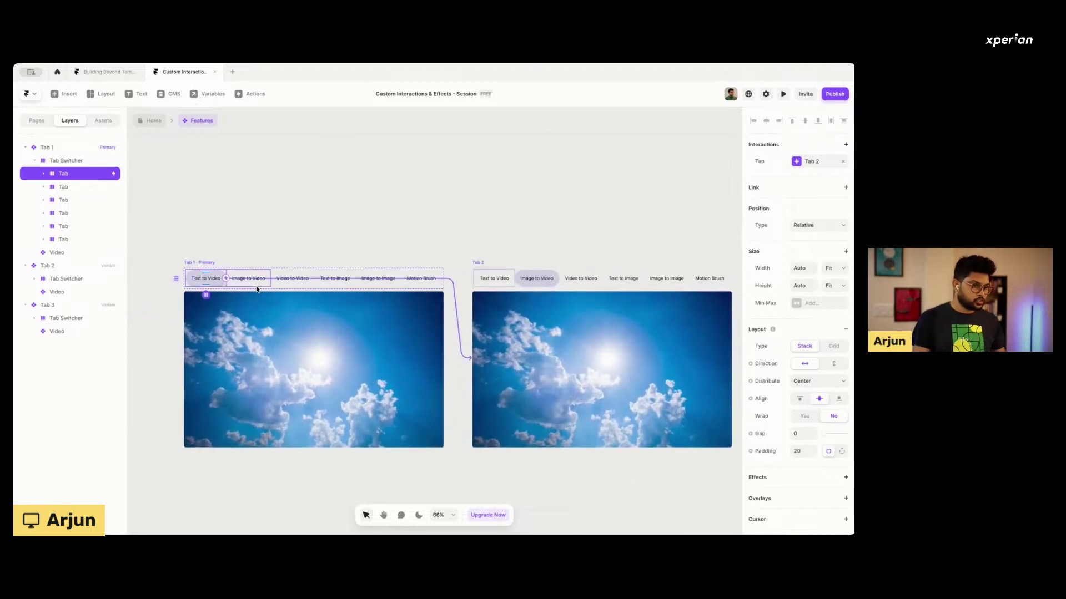
{"action": "left_click", "coordinate": [254, 284]}
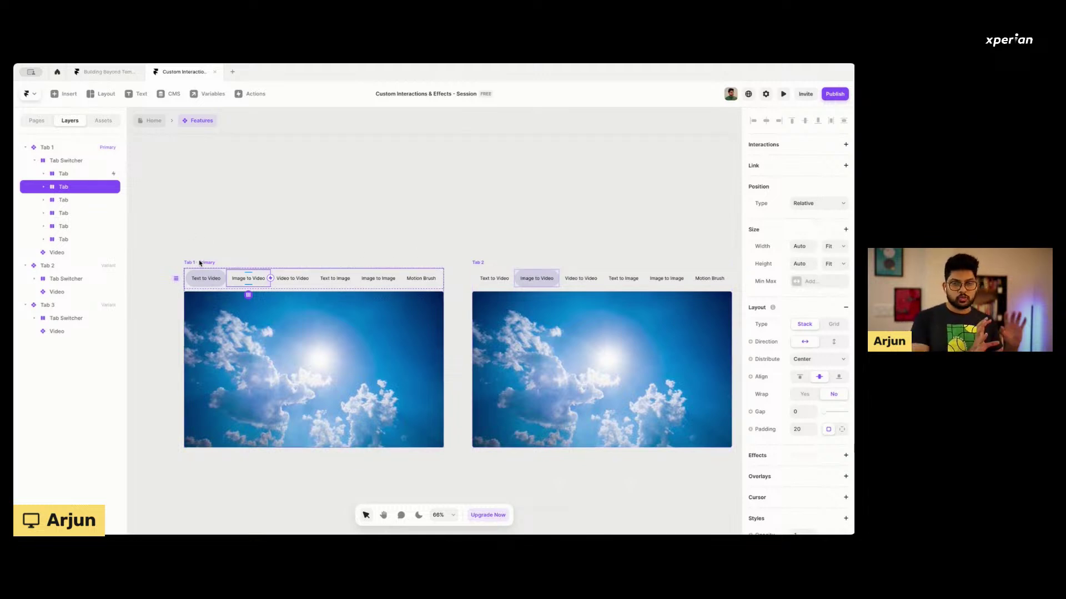
{"action": "scroll", "coordinate": [155, 240], "scroll_direction": "down", "scroll_amount": 3}
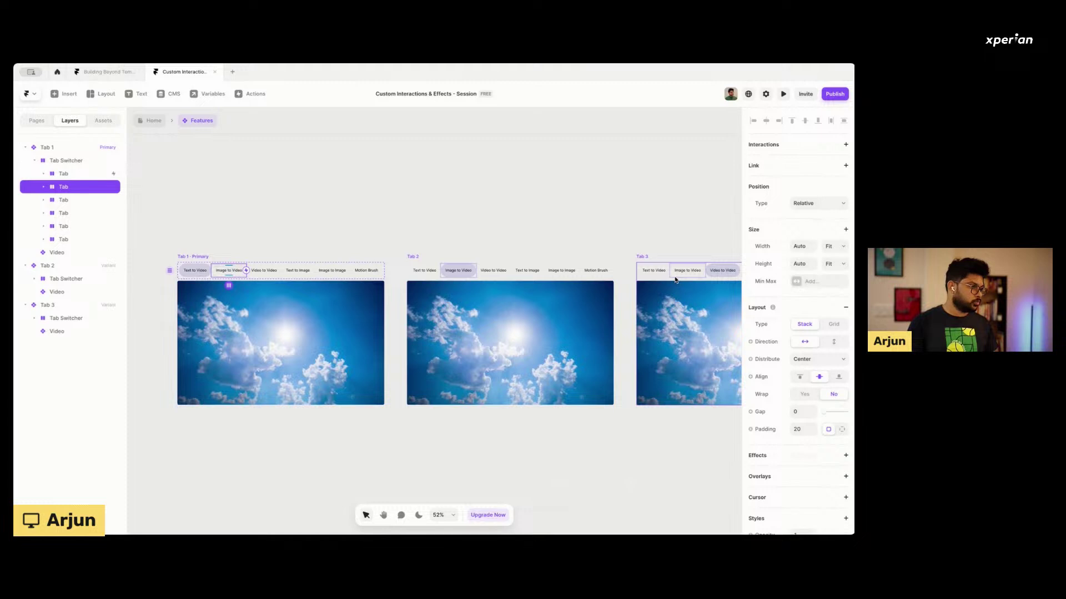
{"action": "left_click", "coordinate": [778, 143]}
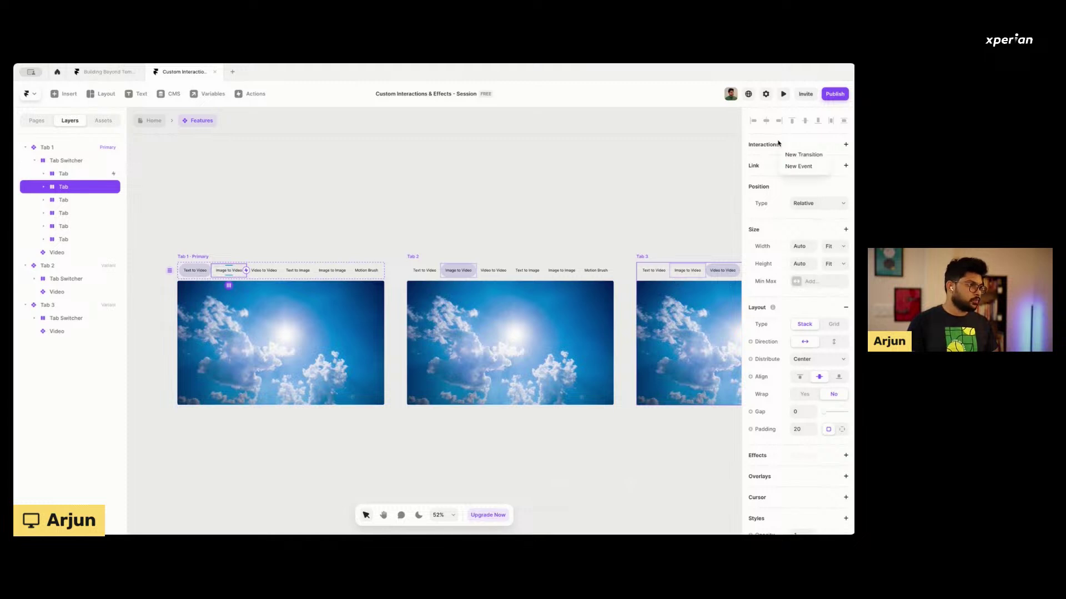
{"action": "left_click", "coordinate": [804, 156]}
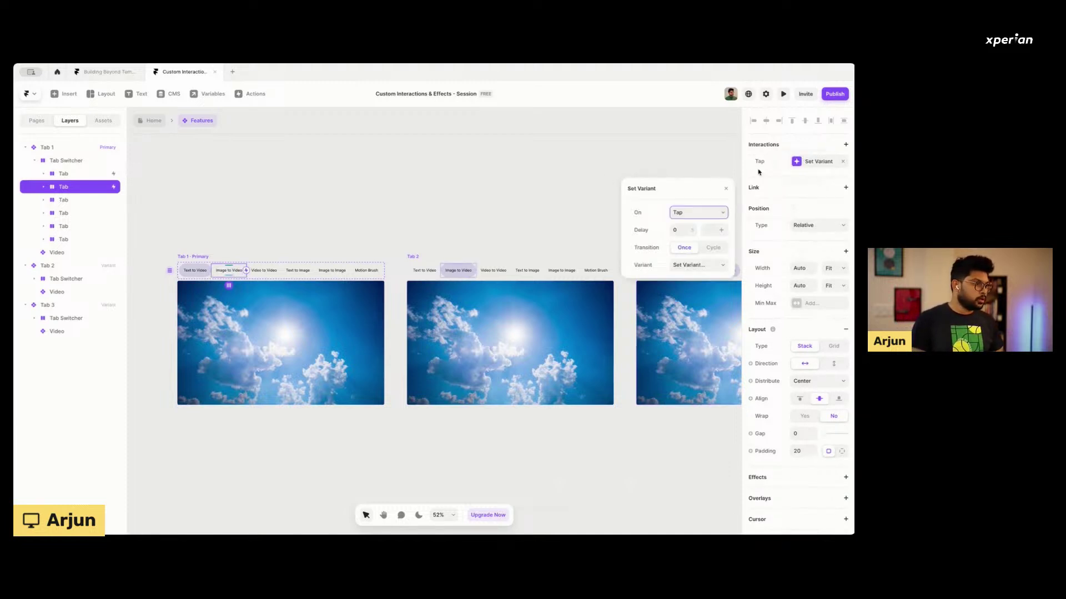
{"action": "left_click", "coordinate": [773, 148]}
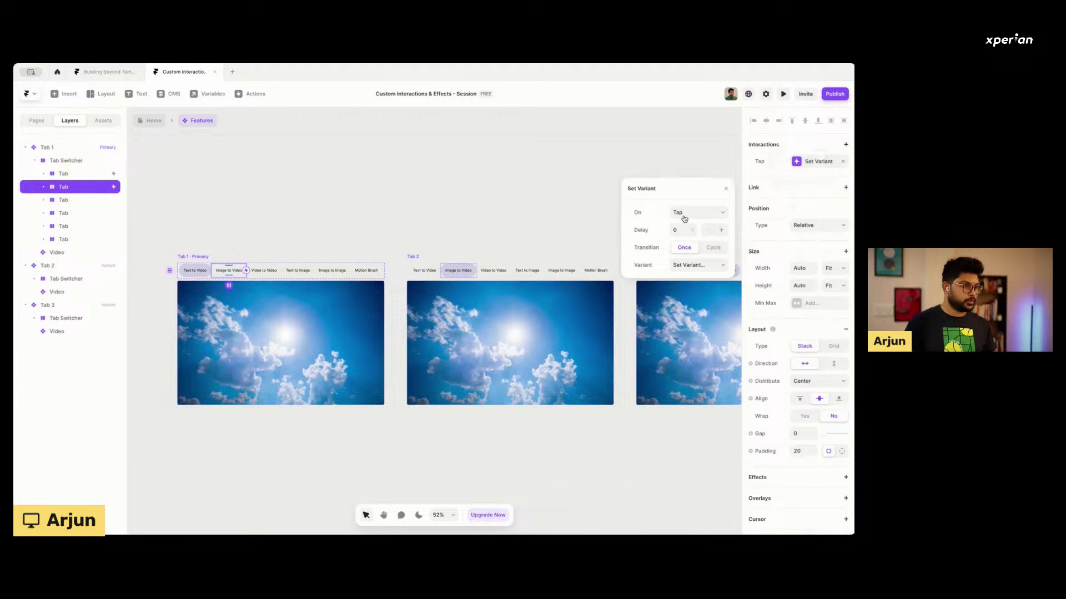
{"action": "left_click", "coordinate": [684, 266]}
{"action": "left_click", "coordinate": [687, 285]}
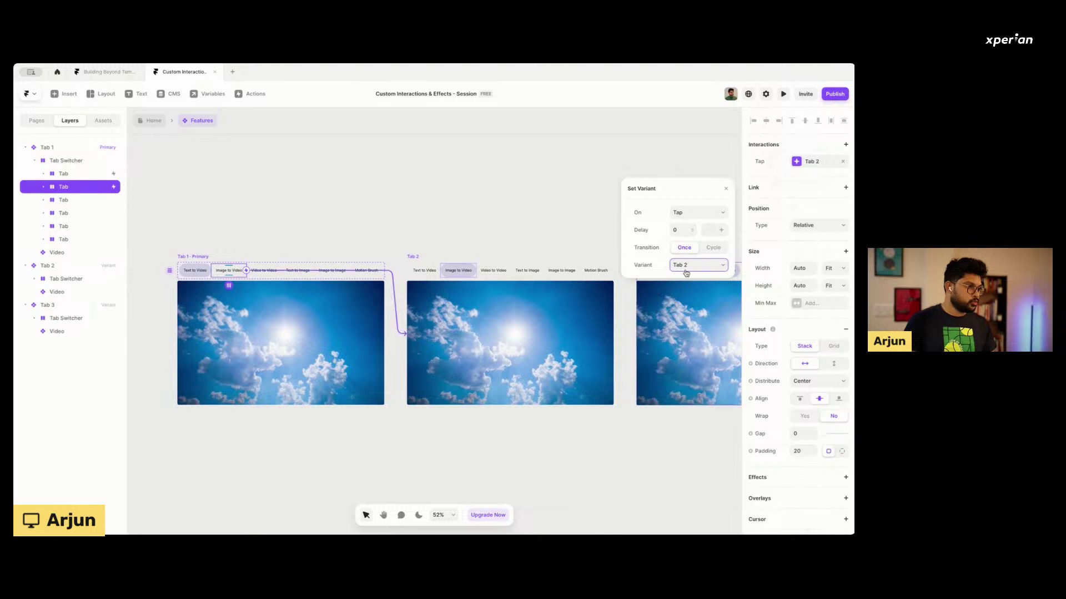
{"action": "left_click", "coordinate": [725, 189]}
Connect the Video to Video tab in the Tab 1 variant to the Tab 3 variant with a Tap interaction.
{"action": "scroll", "coordinate": [502, 291], "scroll_direction": "right", "scroll_amount": 2}
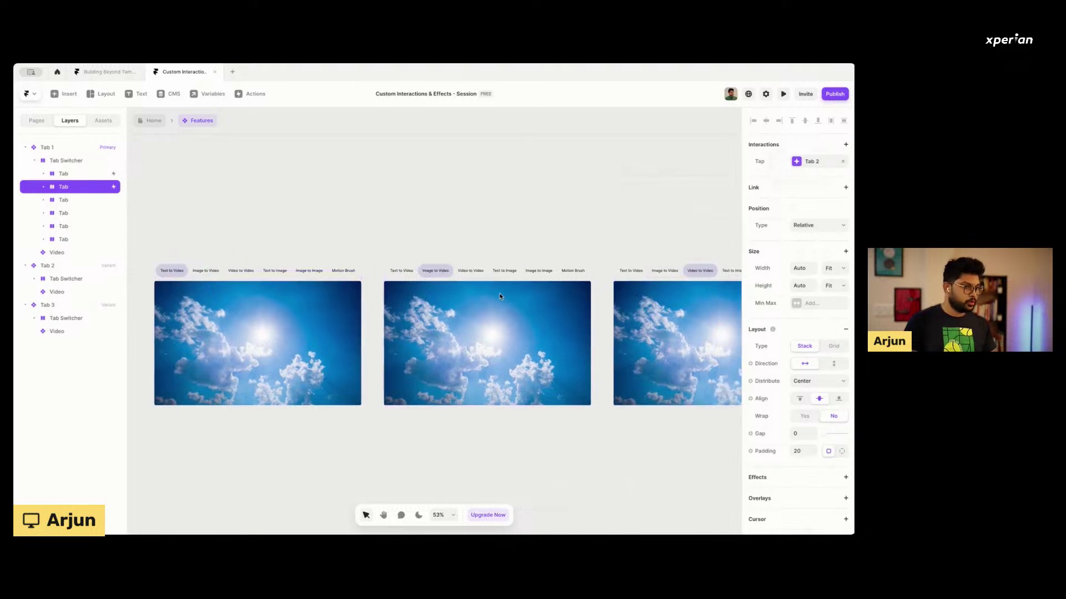
{"action": "scroll", "coordinate": [433, 231], "scroll_direction": "down", "scroll_amount": 3}
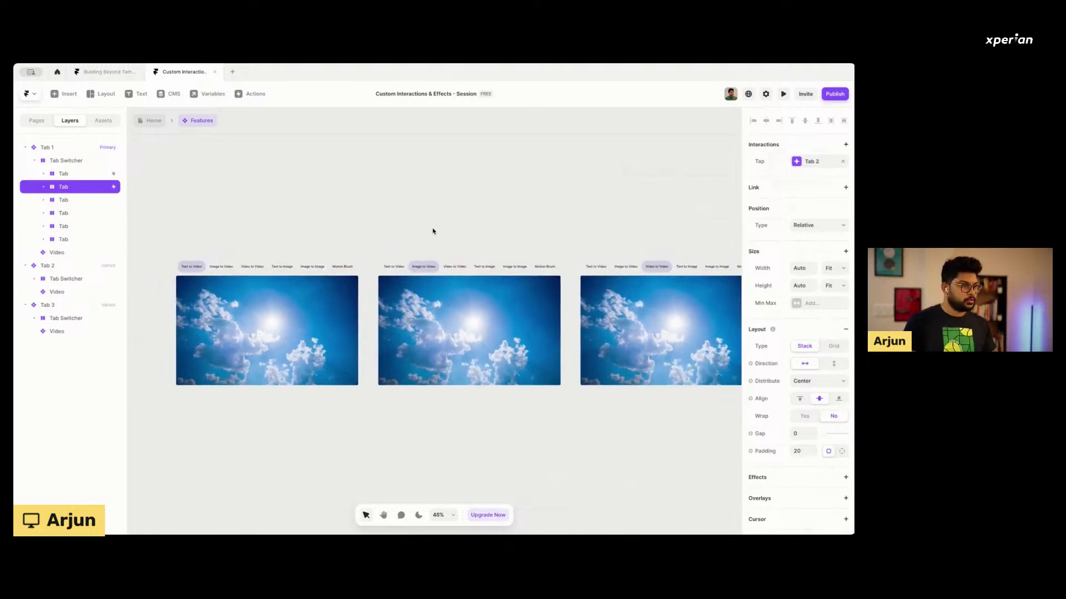
{"action": "left_click", "coordinate": [255, 269]}
{"action": "left_click_drag", "start_coordinate": [265, 268], "coordinate": [612, 280]}
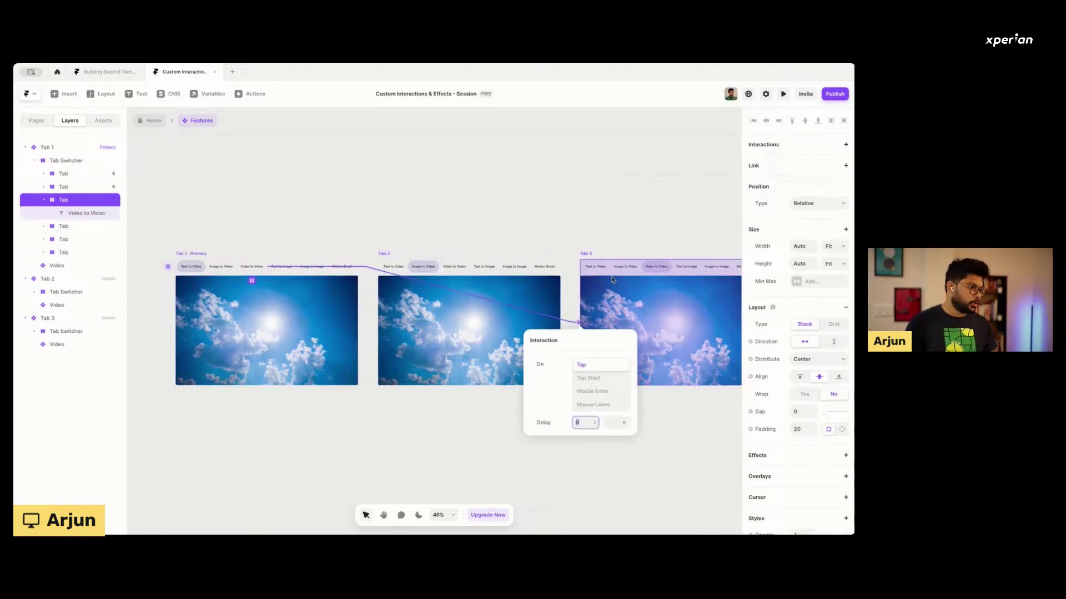
{"action": "left_click", "coordinate": [563, 206]}
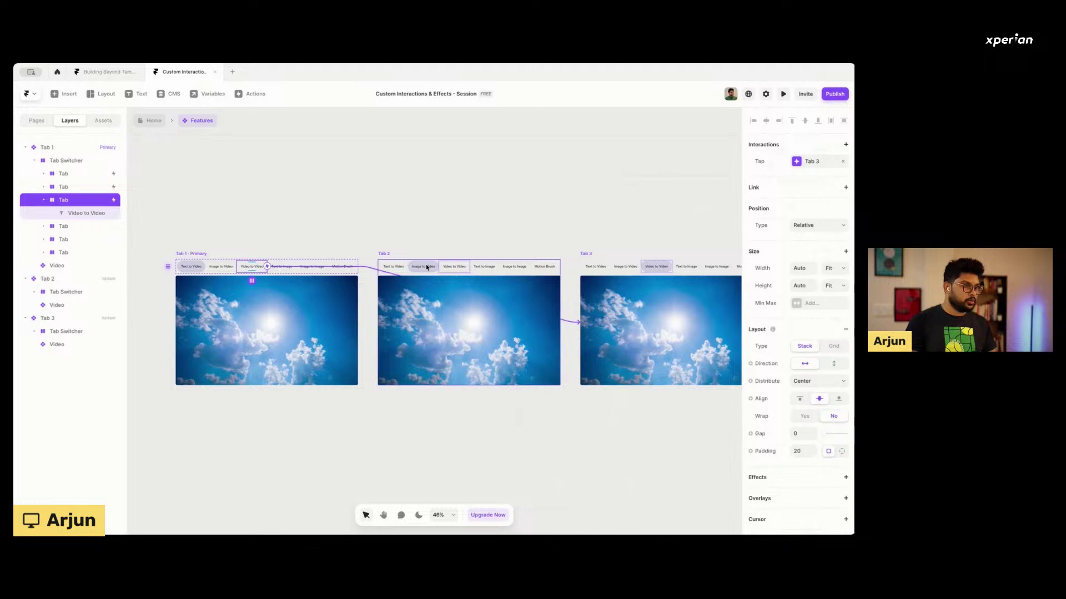
{"action": "scroll", "coordinate": [427, 268], "scroll_direction": "up", "scroll_amount": 5}
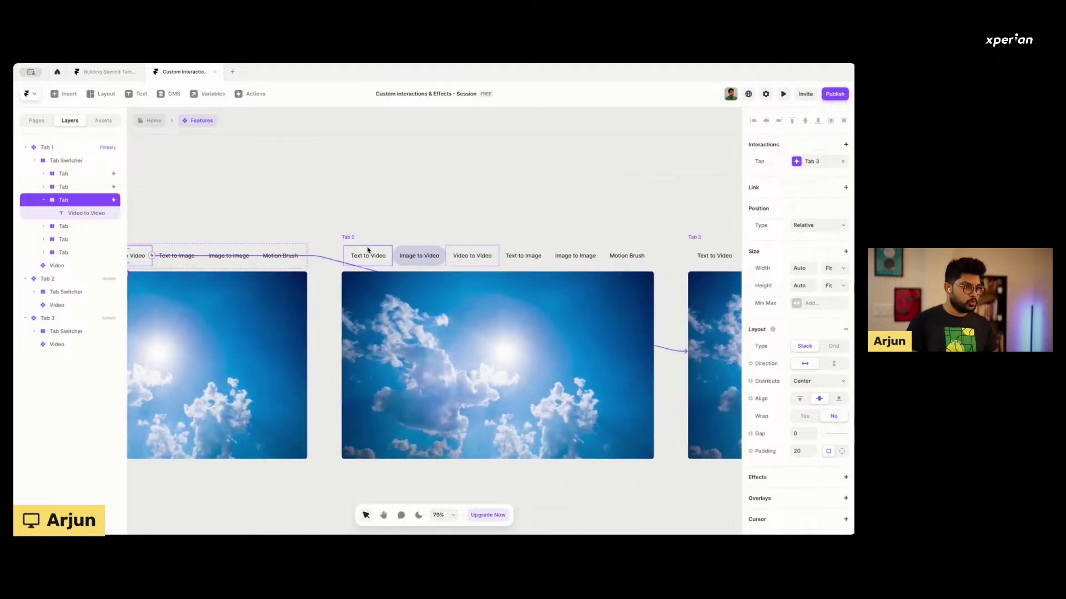
Set the Tap interaction of the Text to Video tab in the Tab 2 variant to switch to the Tab 1 variant.
{"action": "left_click", "coordinate": [368, 252]}
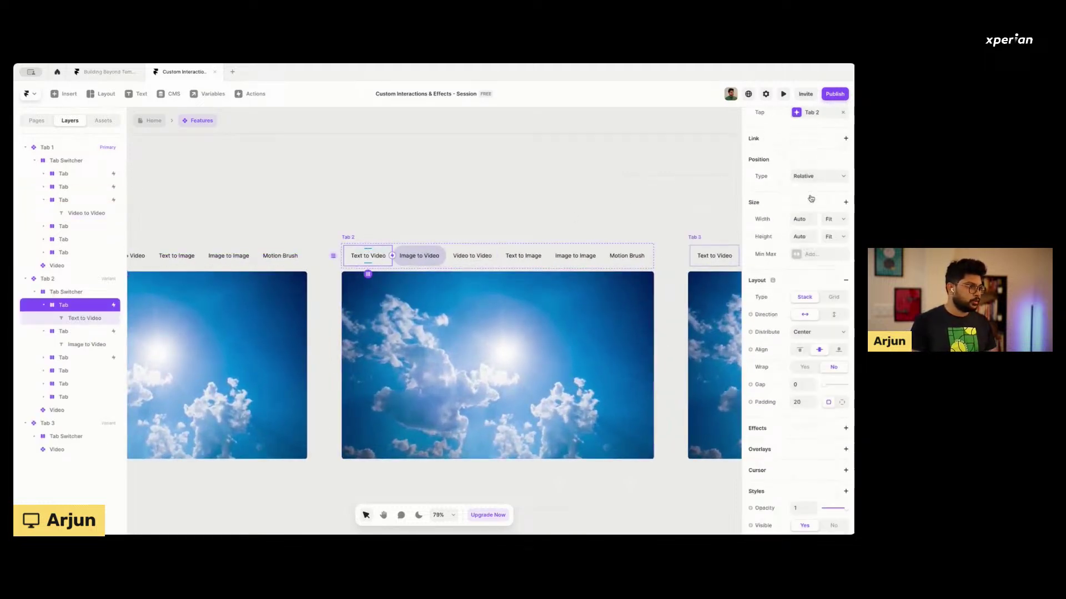
{"action": "left_click", "coordinate": [43, 307]}
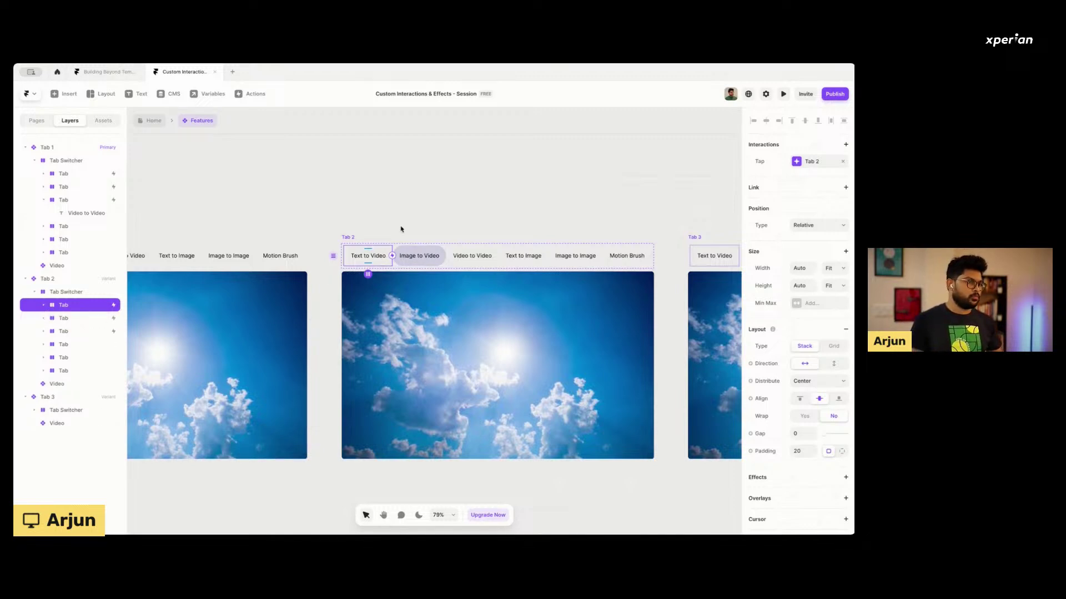
{"action": "left_click", "coordinate": [822, 164]}
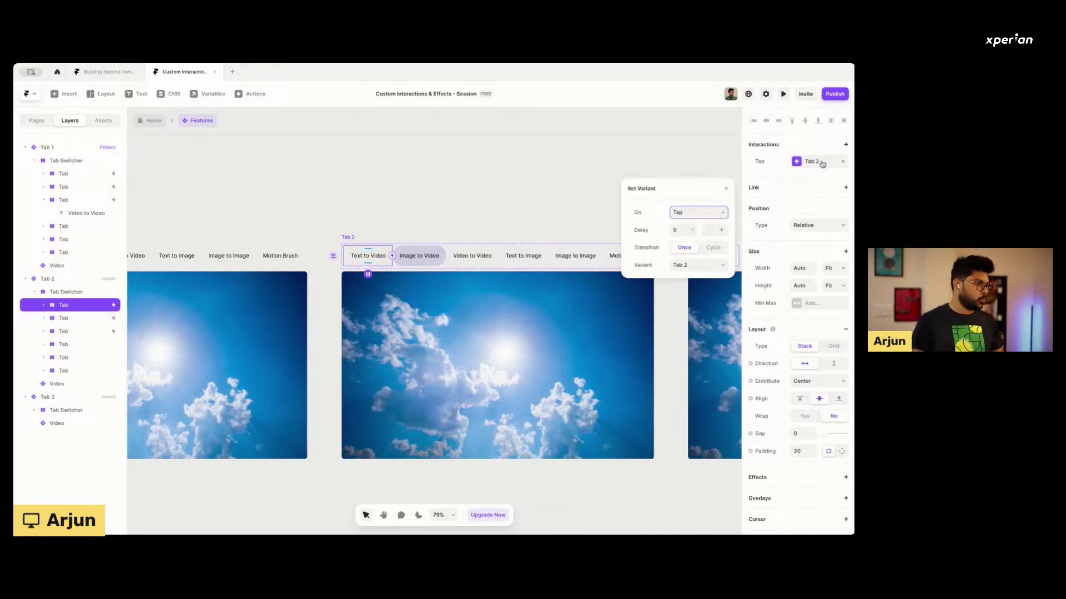
{"action": "left_click", "coordinate": [698, 270]}
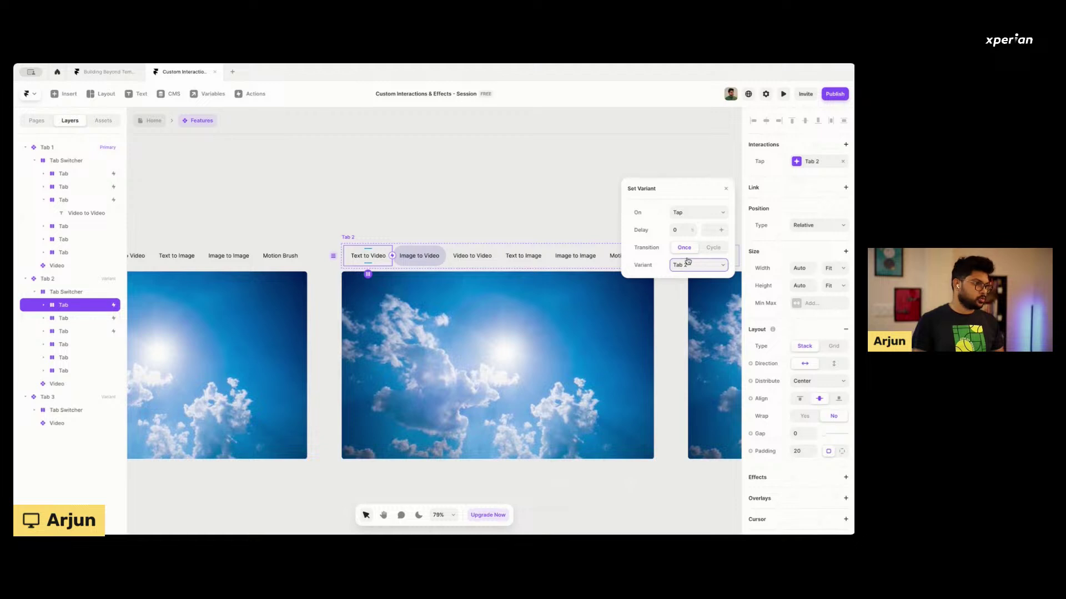
{"action": "key", "text": "Up"}
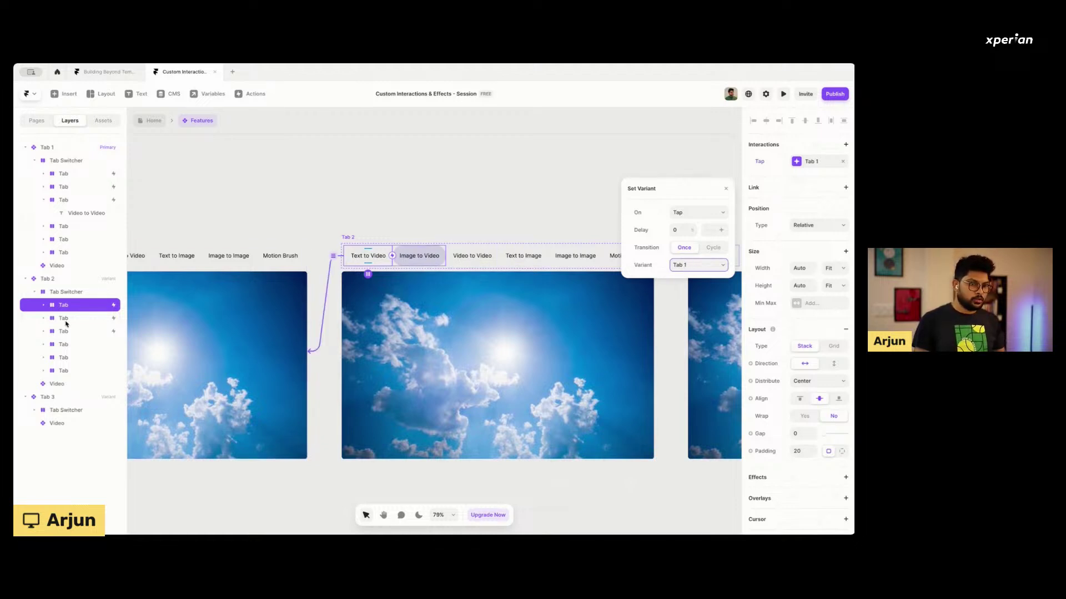
Remove the Tap interaction from the highlighted Image to Video tab in the Tab 2 variant.
{"action": "left_click", "coordinate": [418, 262]}
{"action": "scroll", "coordinate": [775, 202], "scroll_direction": "up", "scroll_amount": 5}
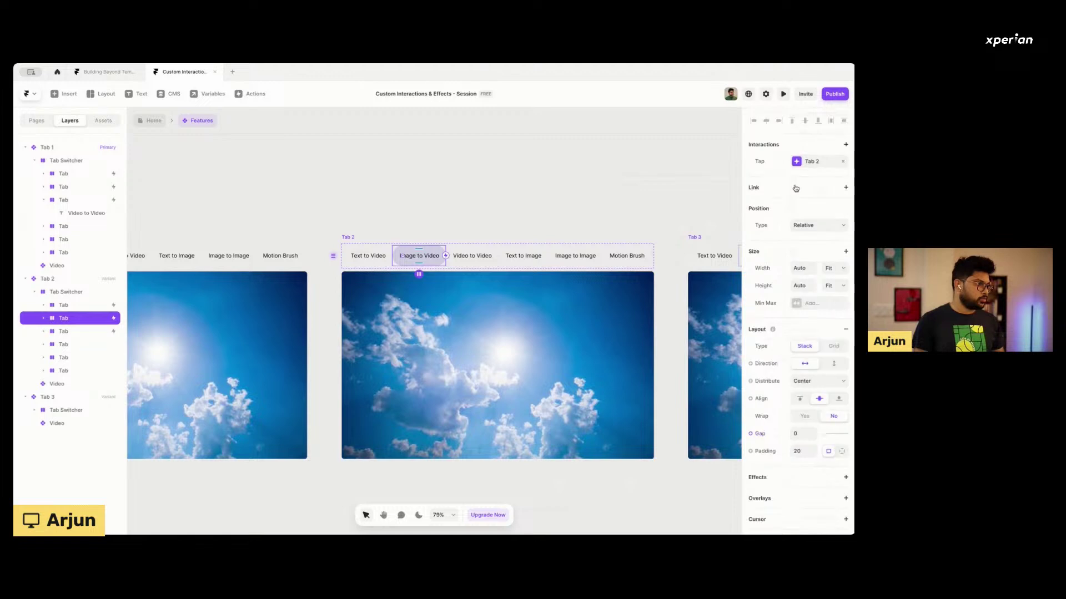
{"action": "left_click", "coordinate": [842, 164]}
Remove the Tap interaction from the highlighted Text to Video tab in the primary Tab 1 variant.
{"action": "scroll", "coordinate": [392, 319], "scroll_direction": "left", "scroll_amount": 3}
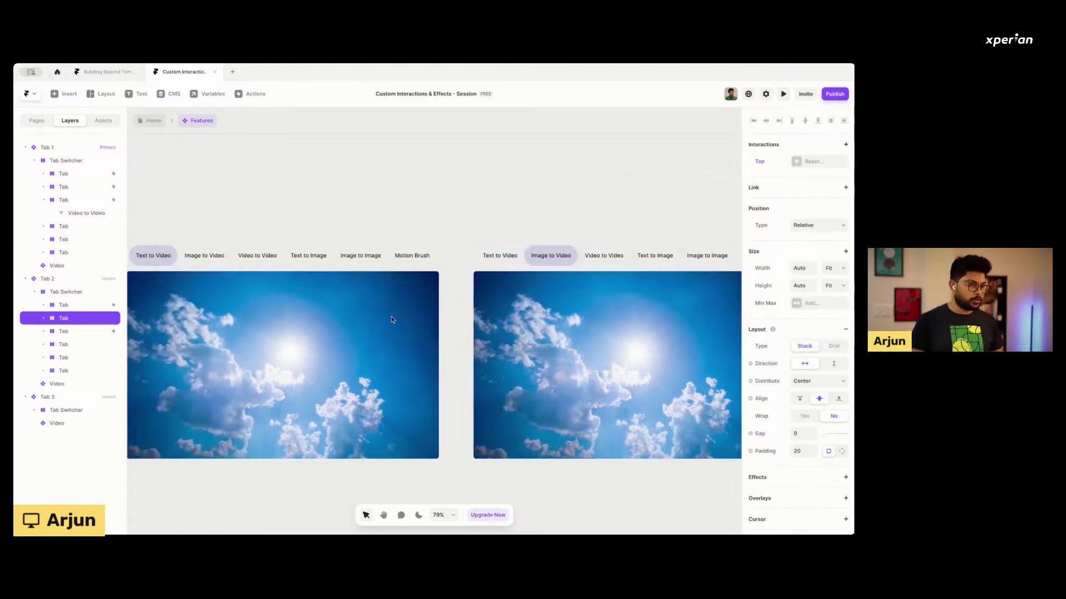
{"action": "left_click", "coordinate": [198, 254]}
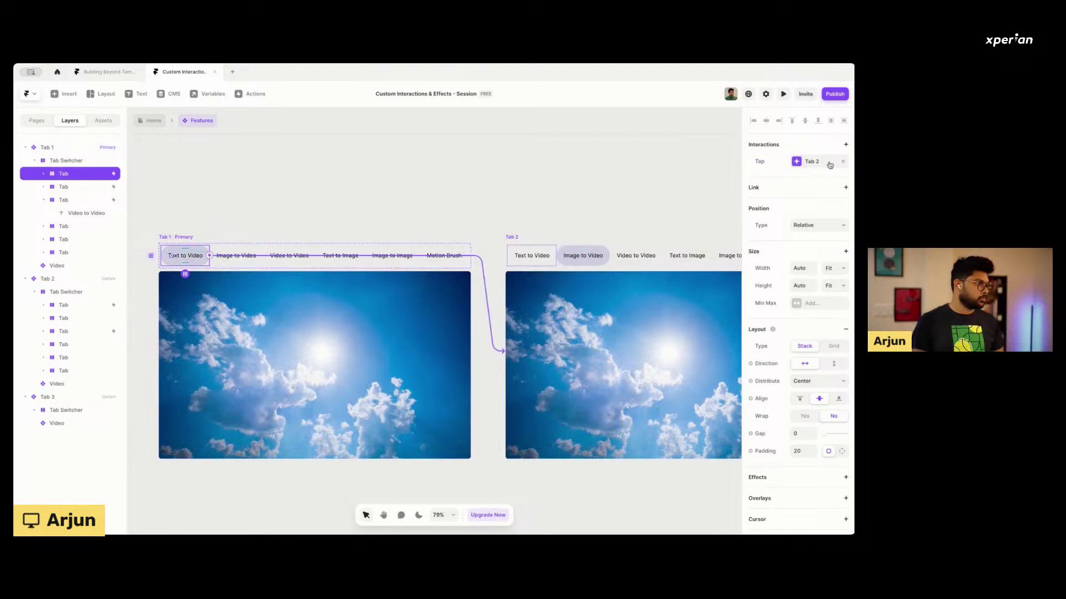
{"action": "left_click", "coordinate": [248, 252]}
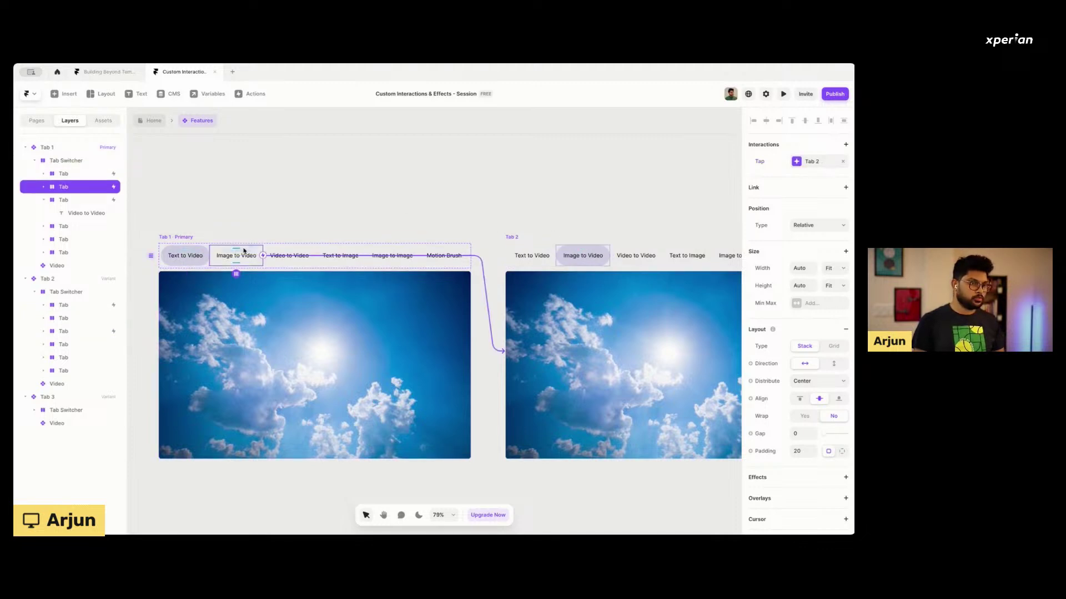
{"action": "left_click", "coordinate": [184, 266]}
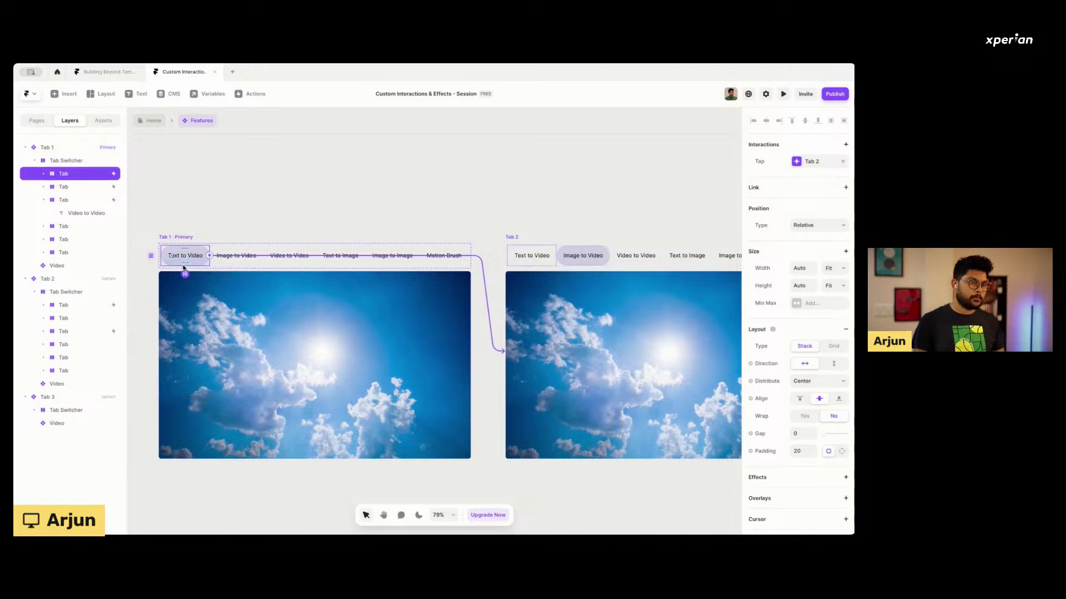
{"action": "left_click", "coordinate": [842, 161]}
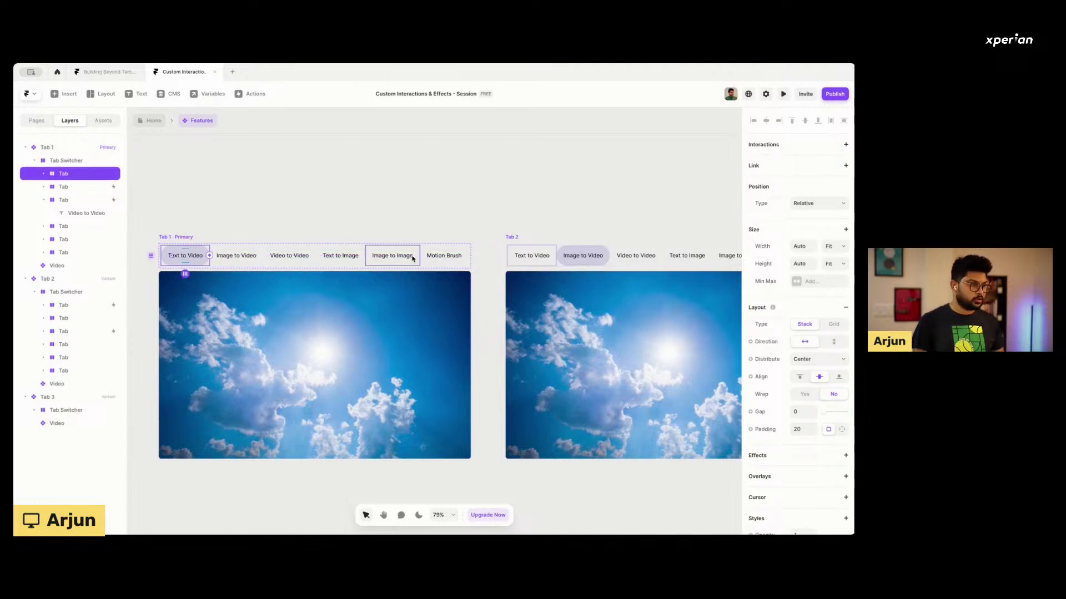
Check the Tap interactions of the Video to Video, Image to Video and Text to Video tabs in the Tab 2 variant.
{"action": "scroll", "coordinate": [416, 255], "scroll_direction": "right", "scroll_amount": 5}
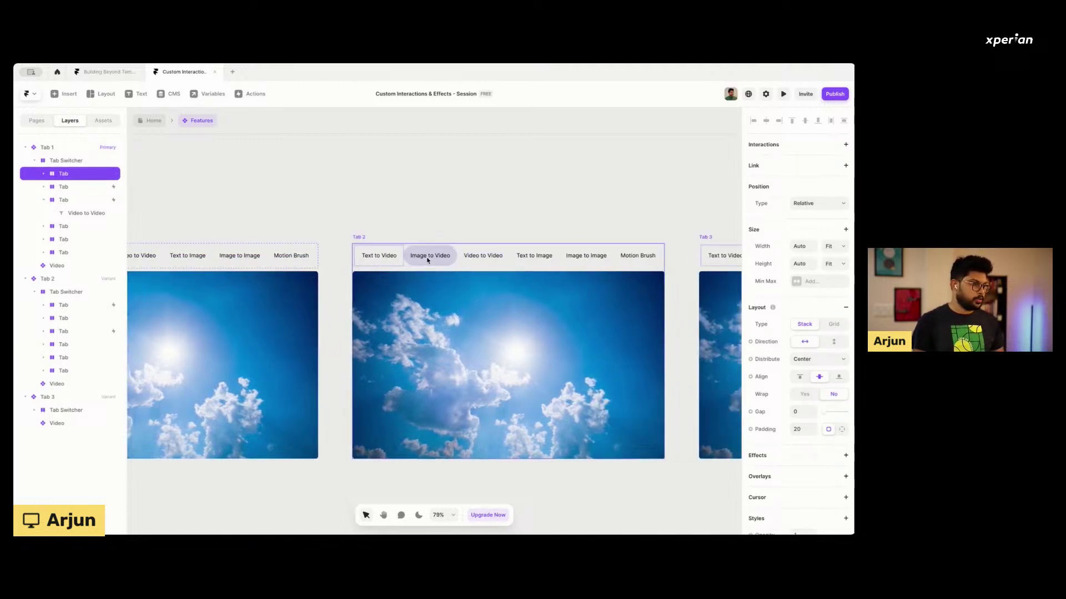
{"action": "scroll", "coordinate": [440, 256], "scroll_direction": "right", "scroll_amount": 4}
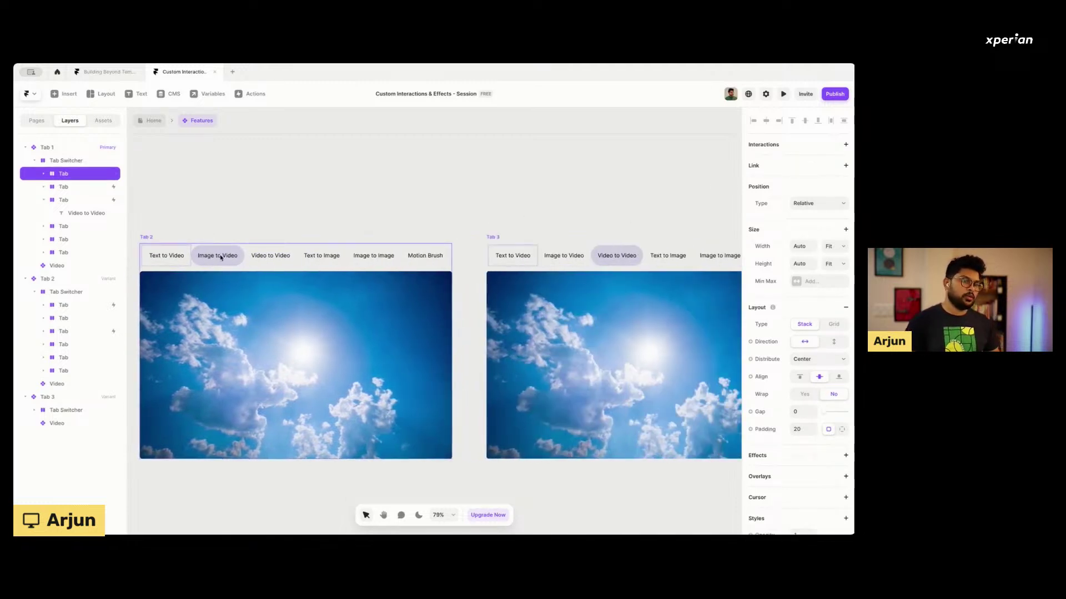
{"action": "left_click", "coordinate": [260, 261]}
{"action": "left_click_drag", "start_coordinate": [297, 255], "coordinate": [618, 214]}
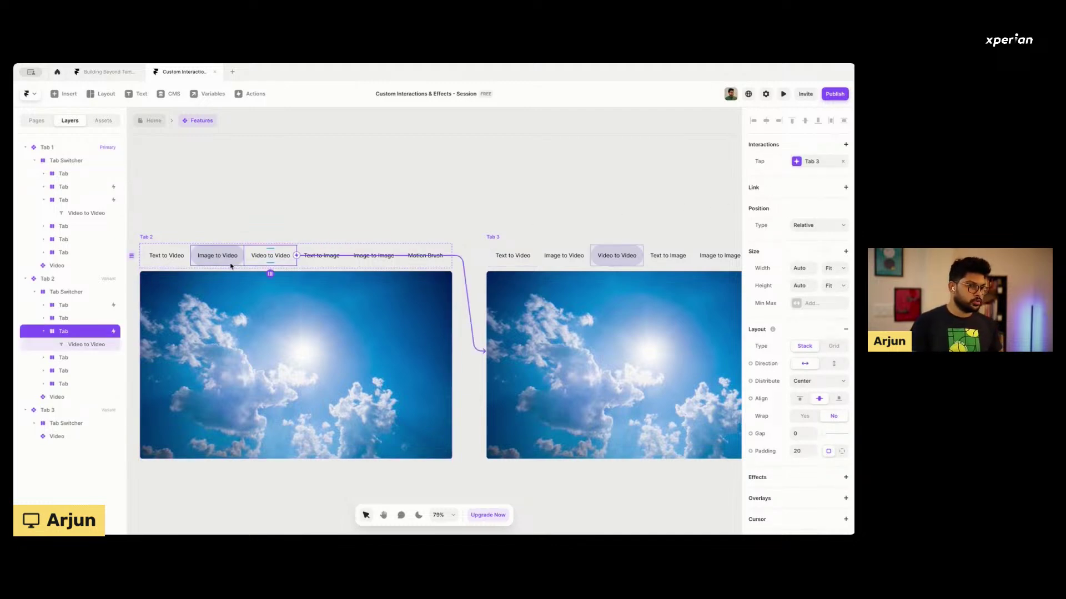
{"action": "left_click", "coordinate": [212, 263]}
{"action": "left_click", "coordinate": [173, 264]}
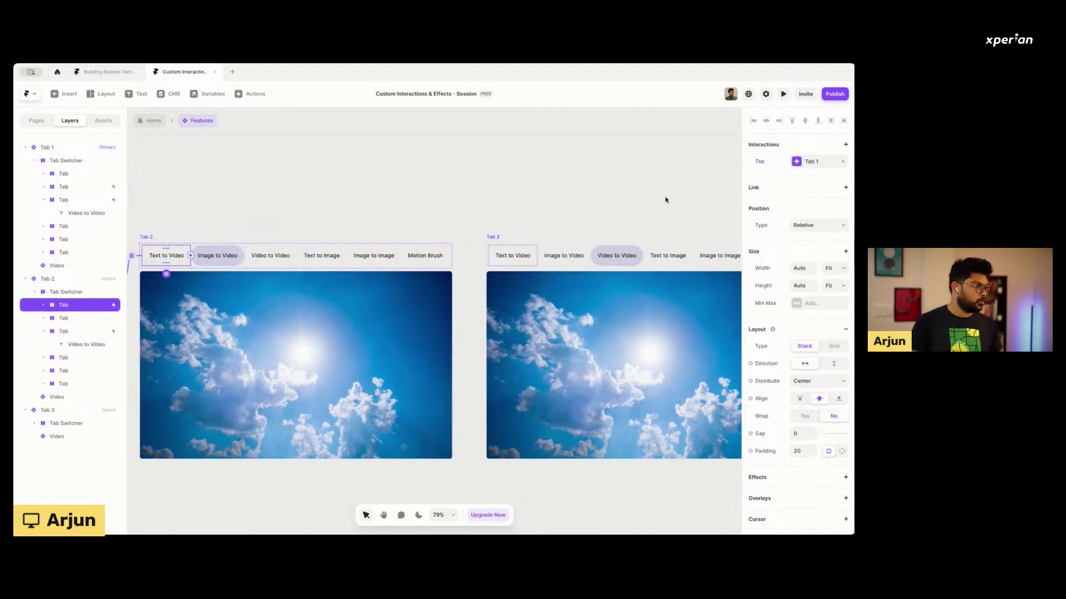
Reset the overrides on the Text to Video tab in the Tab 3 variant.
{"action": "left_click", "coordinate": [530, 264]}
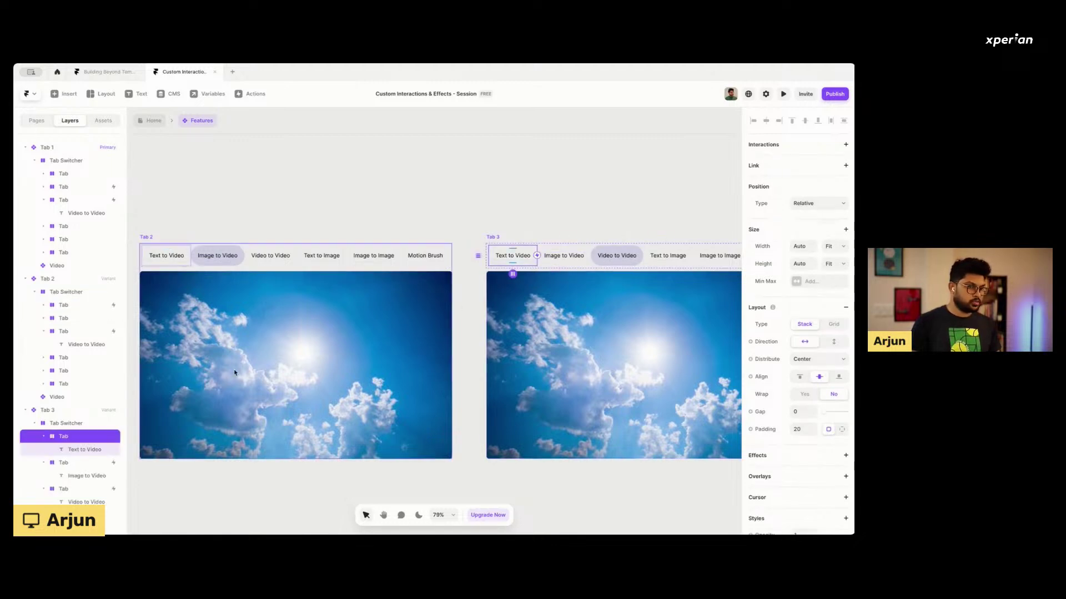
{"action": "right_click", "coordinate": [69, 437]}
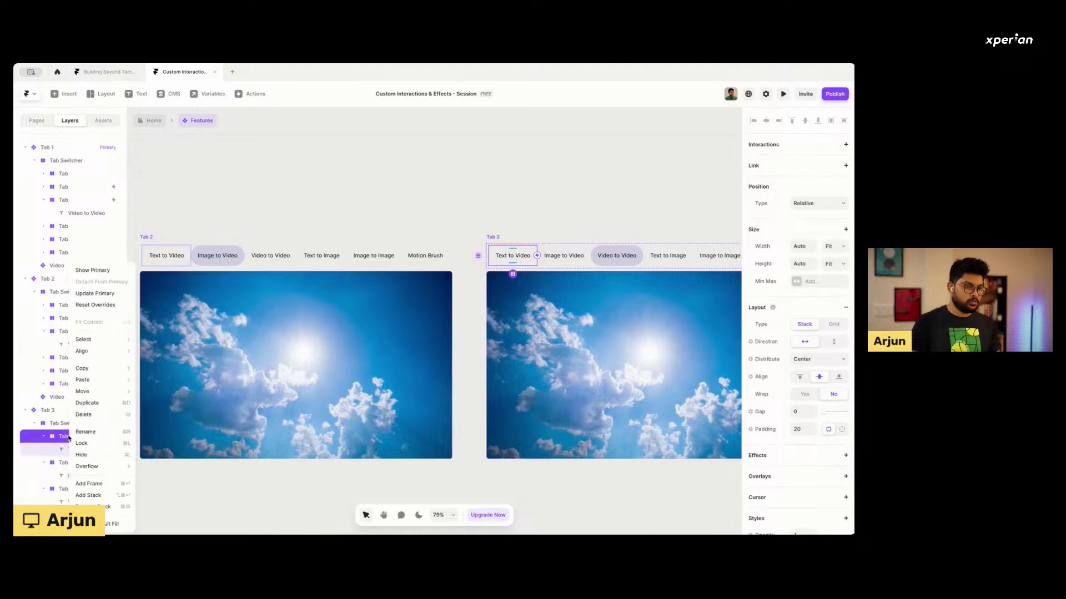
{"action": "left_click", "coordinate": [104, 306]}
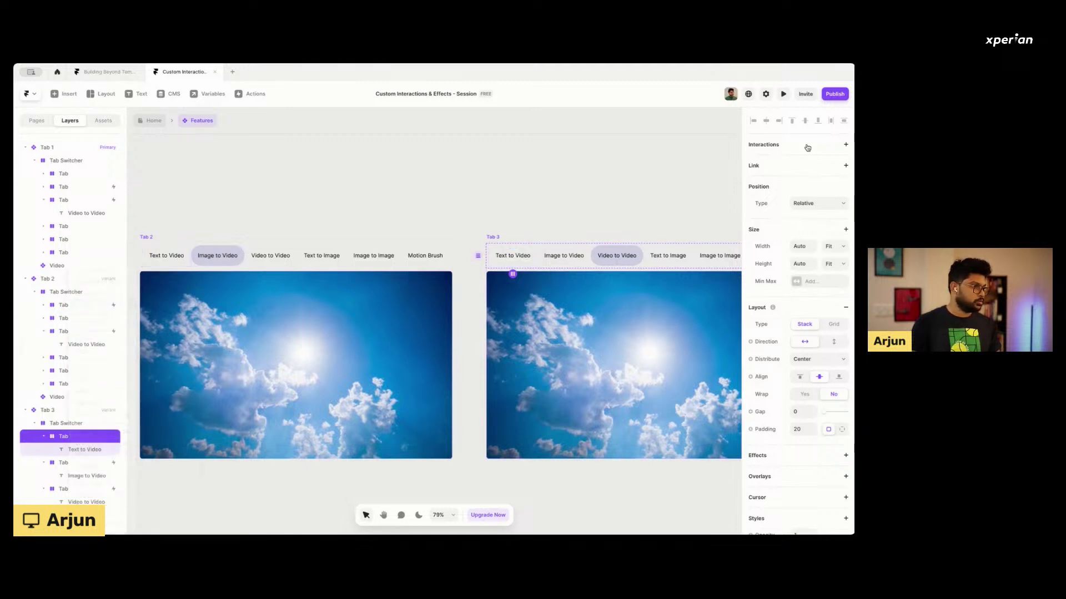
Add a new transition from the Text to Video tab in the Tab 3 variant to the Tab 1 variant.
{"action": "scroll", "coordinate": [338, 248], "scroll_direction": "left", "scroll_amount": 10}
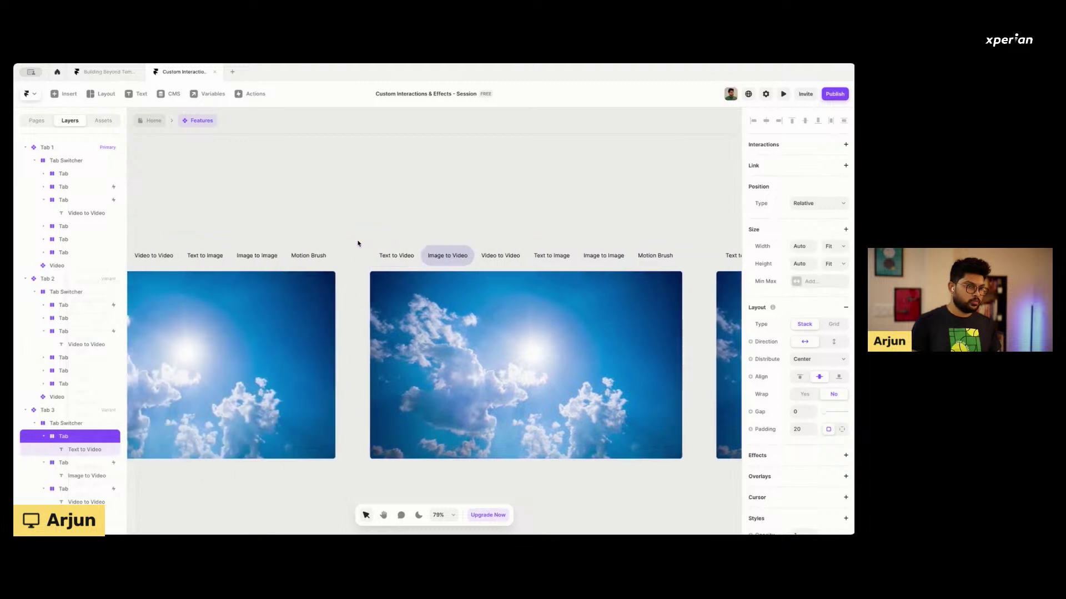
{"action": "scroll", "coordinate": [522, 268], "scroll_direction": "right", "scroll_amount": 9}
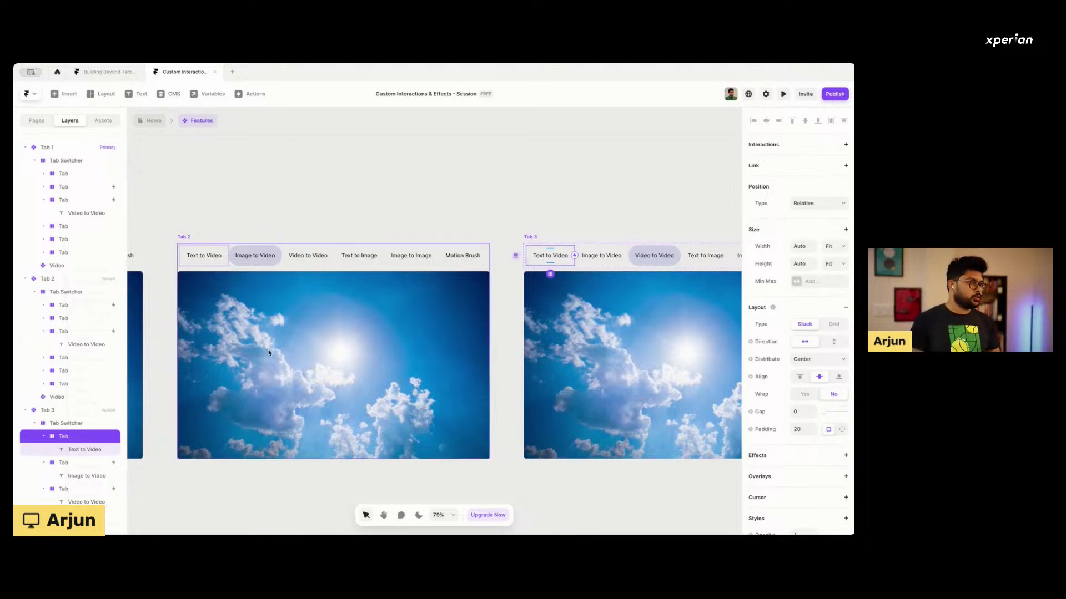
{"action": "scroll", "coordinate": [269, 355], "scroll_direction": "left", "scroll_amount": 7}
{"action": "scroll", "coordinate": [601, 231], "scroll_direction": "right", "scroll_amount": 7}
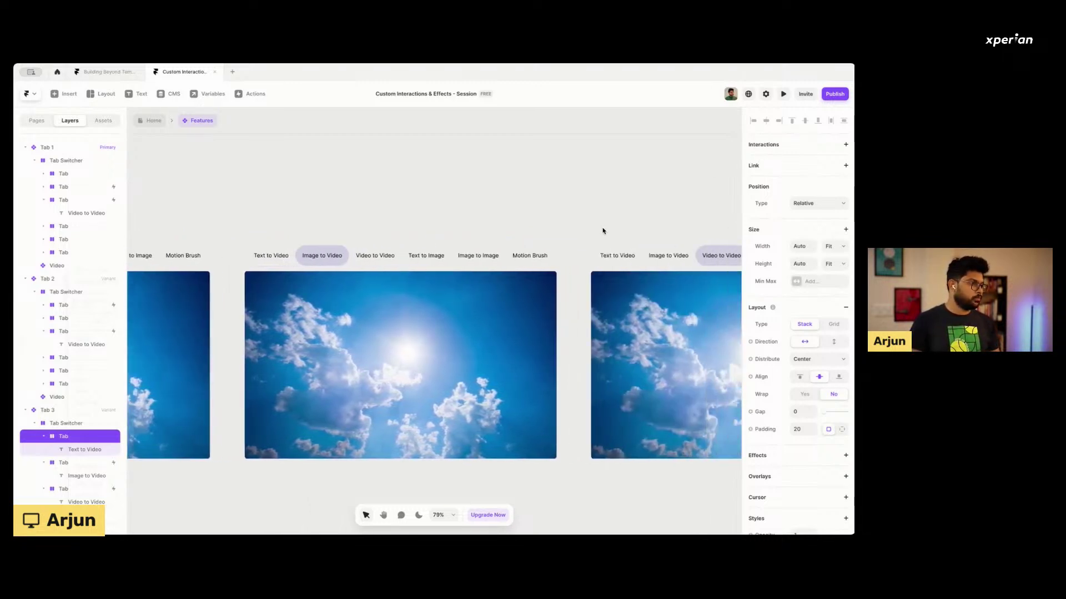
{"action": "left_click", "coordinate": [759, 147]}
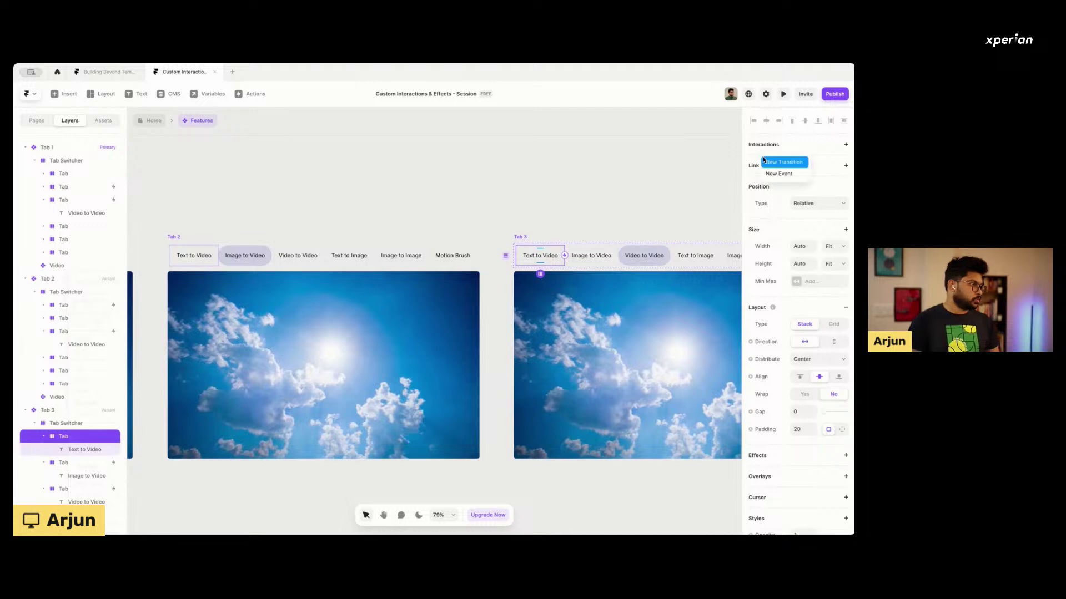
{"action": "left_click", "coordinate": [784, 162]}
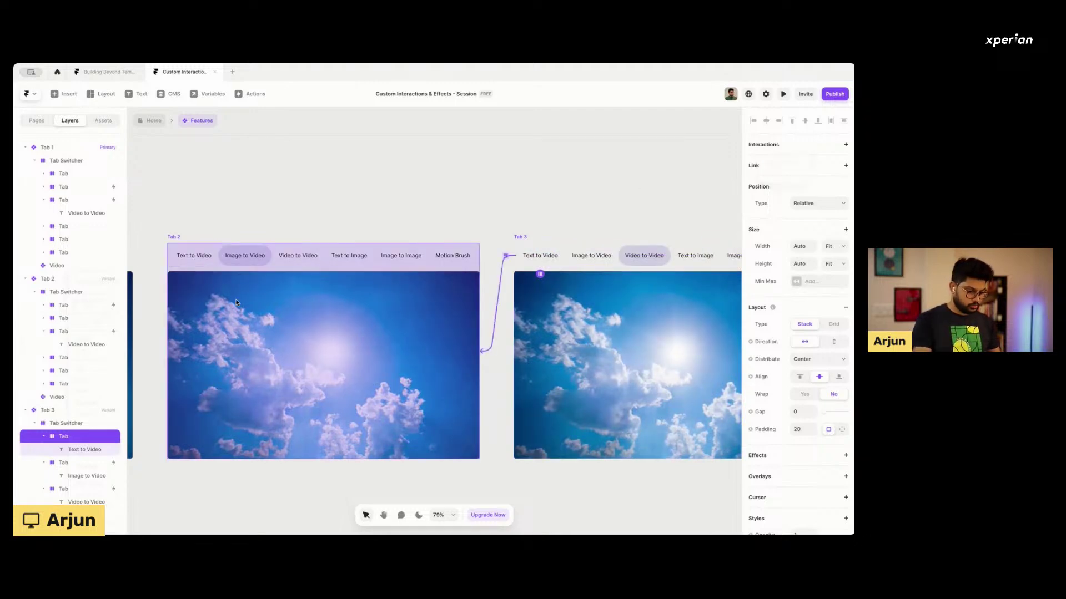
{"action": "scroll", "coordinate": [236, 302], "scroll_direction": "down", "scroll_amount": 5}
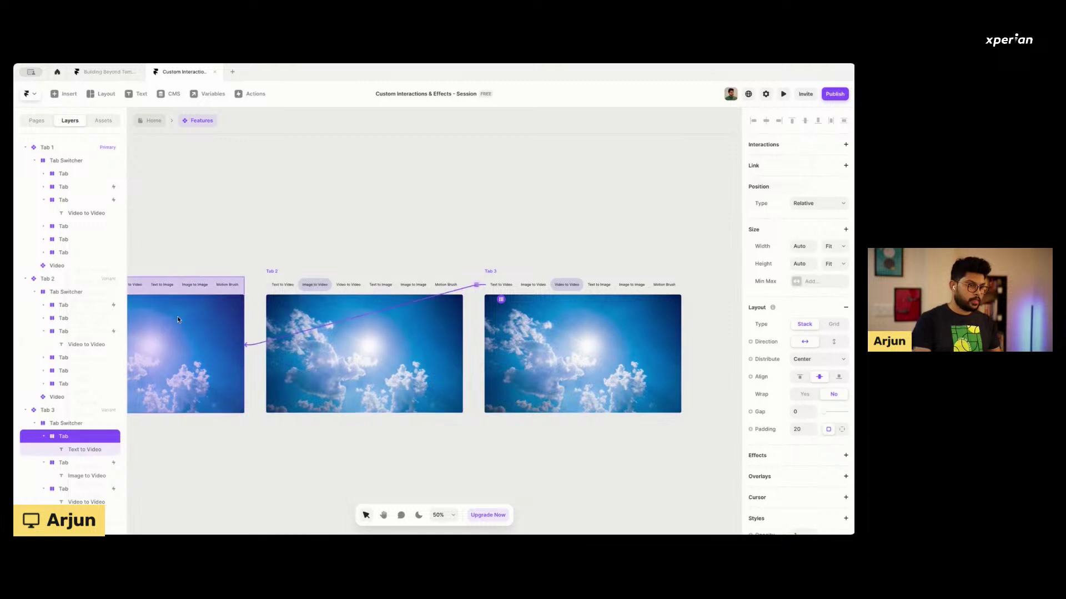
{"action": "left_click", "coordinate": [329, 318]}
Remove the Tap interaction from the highlighted Video to Video tab in the Tab 3 variant.
{"action": "scroll", "coordinate": [511, 292], "scroll_direction": "up", "scroll_amount": 5}
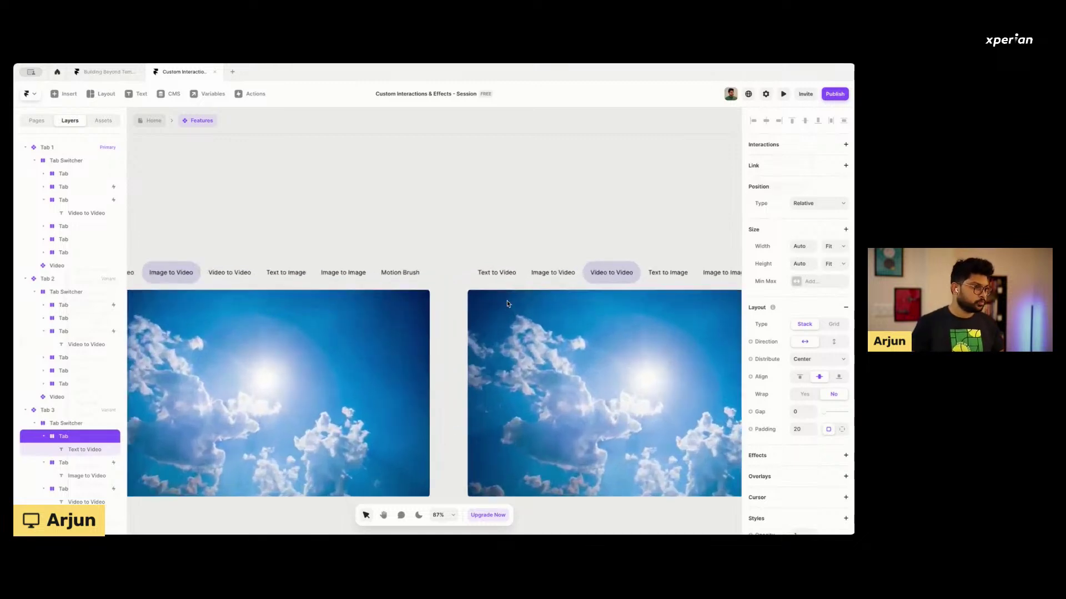
{"action": "left_click", "coordinate": [552, 269]}
{"action": "left_click", "coordinate": [622, 265]}
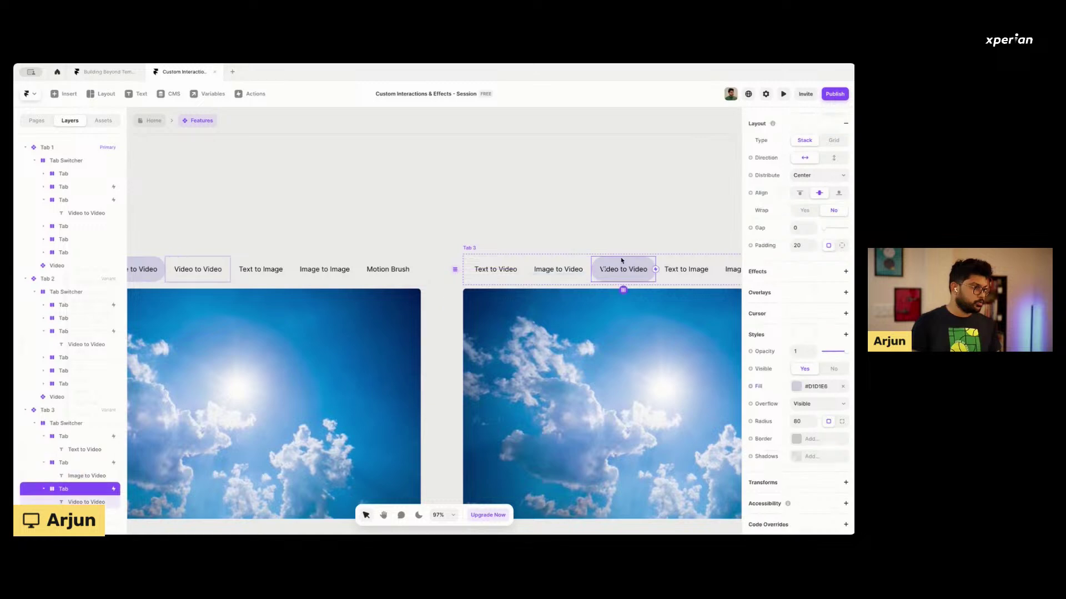
{"action": "scroll", "coordinate": [819, 160], "scroll_direction": "up", "scroll_amount": 4}
{"action": "left_click", "coordinate": [842, 164]}
Preview the Features component from its Tab 1 variant to test the tab switching, and return to the canvas.
{"action": "key", "text": "shift+1"}
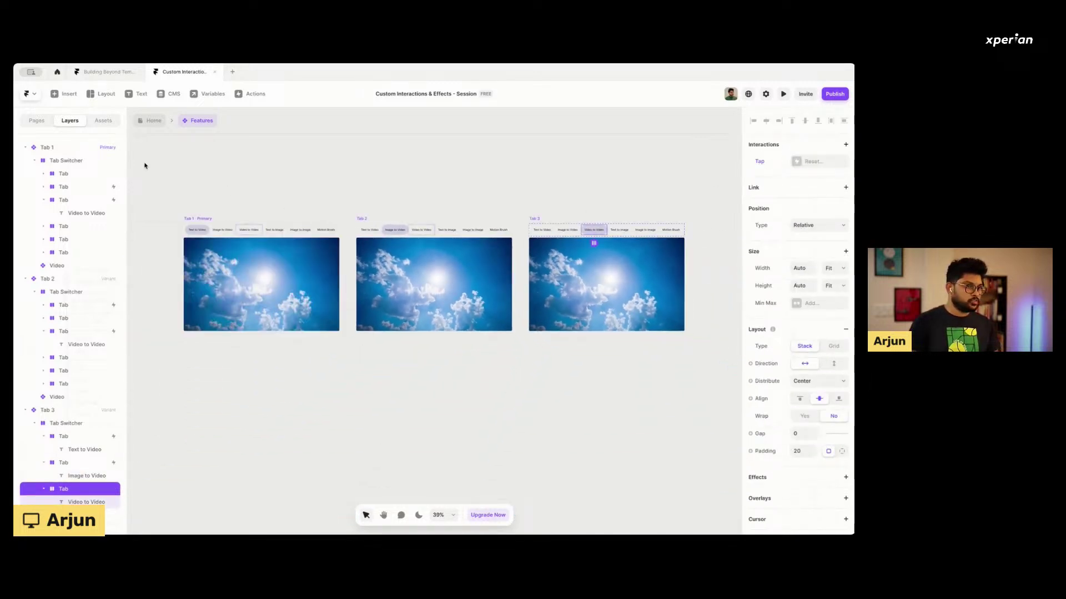
{"action": "left_click", "coordinate": [190, 171]}
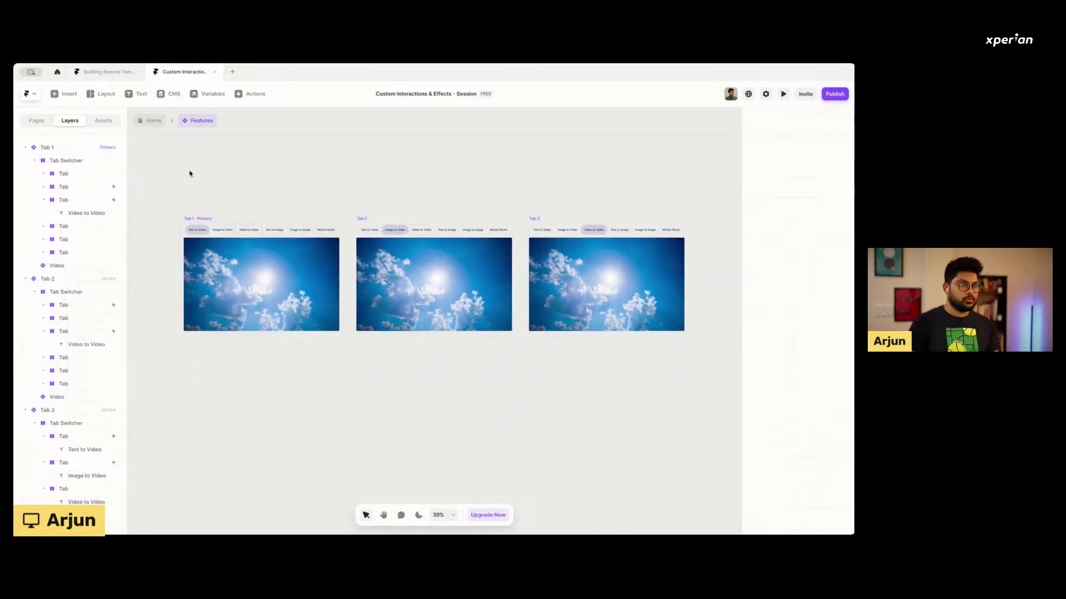
{"action": "left_click", "coordinate": [197, 219]}
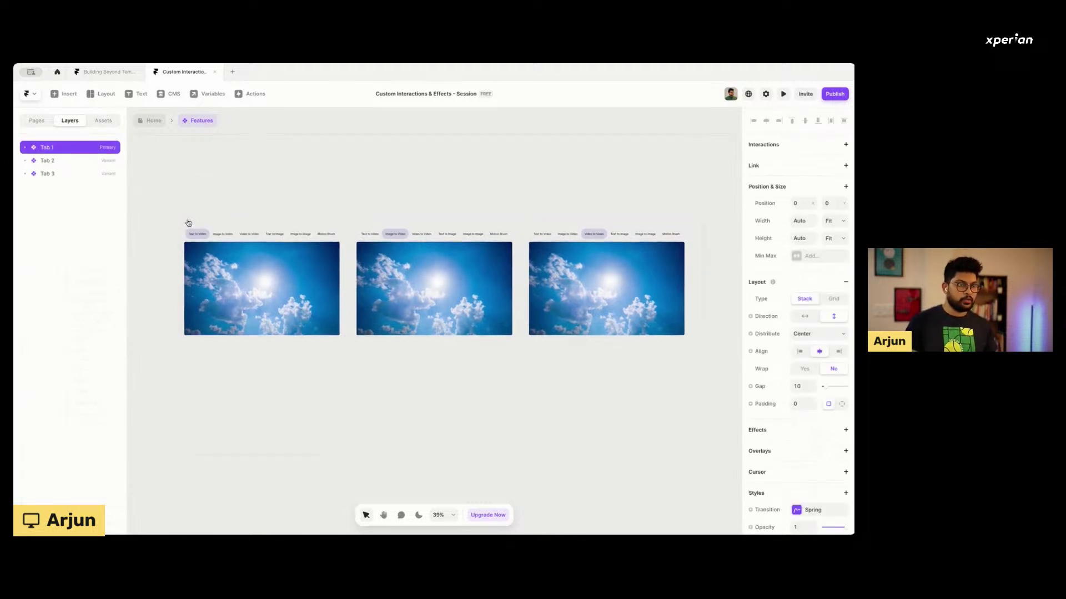
{"action": "scroll", "coordinate": [185, 222], "scroll_direction": "up", "scroll_amount": 1}
{"action": "scroll", "coordinate": [184, 224], "scroll_direction": "right", "scroll_amount": 1}
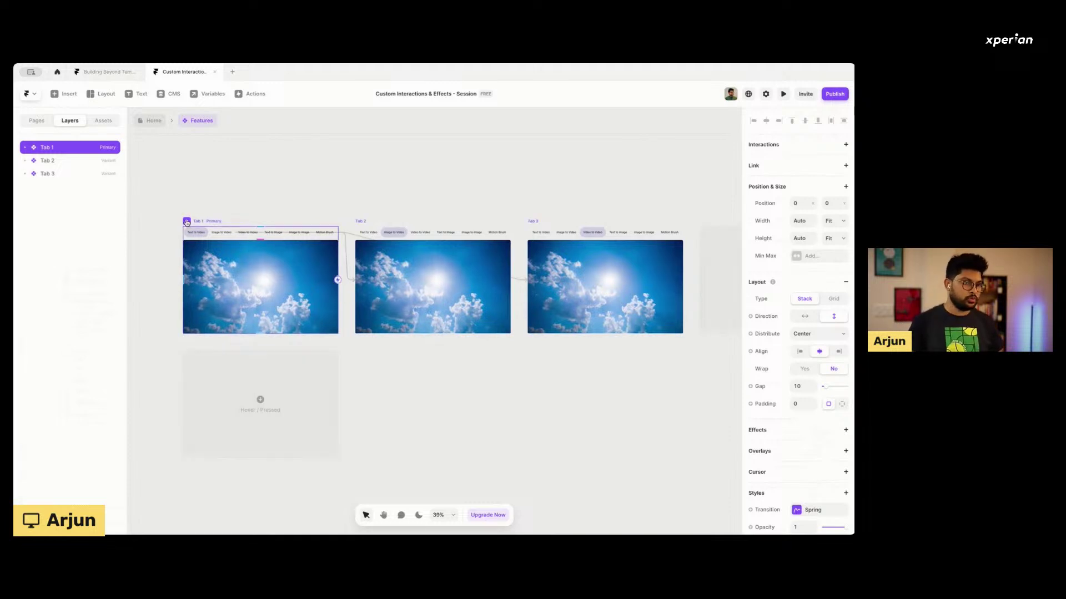
{"action": "key", "text": "super+p"}
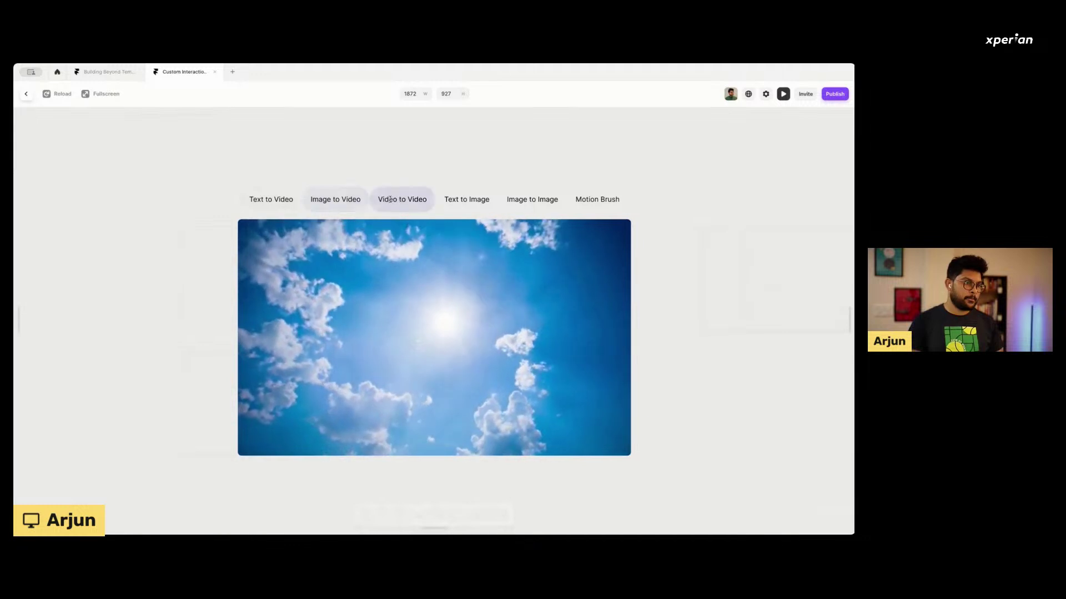
{"action": "left_click", "coordinate": [27, 94]}
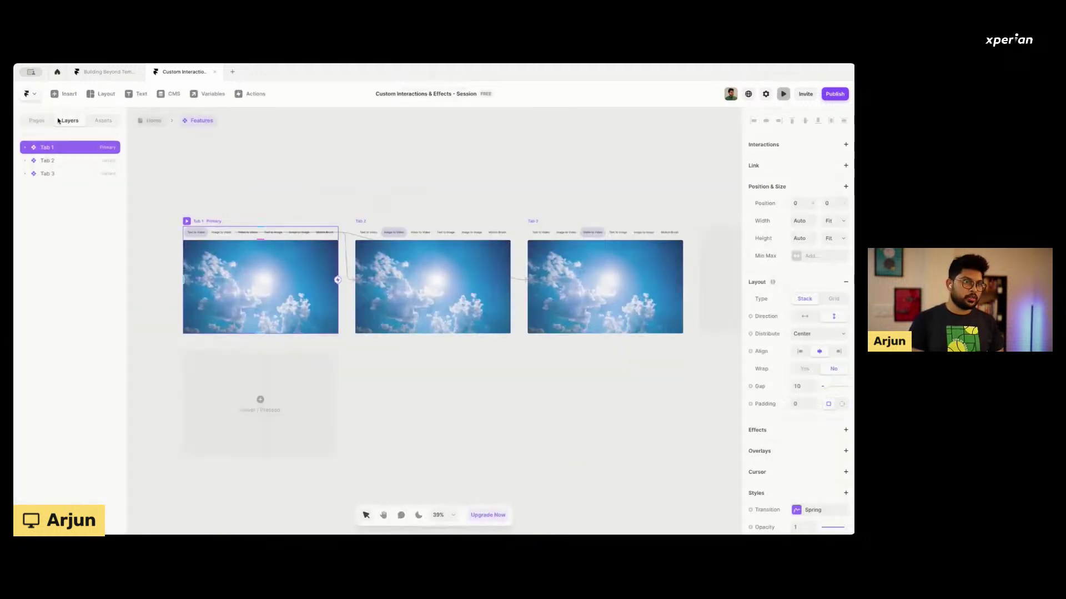
Switch the source of the video in the Tab 2 variant from URL to Upload.
{"action": "left_click", "coordinate": [426, 286]}
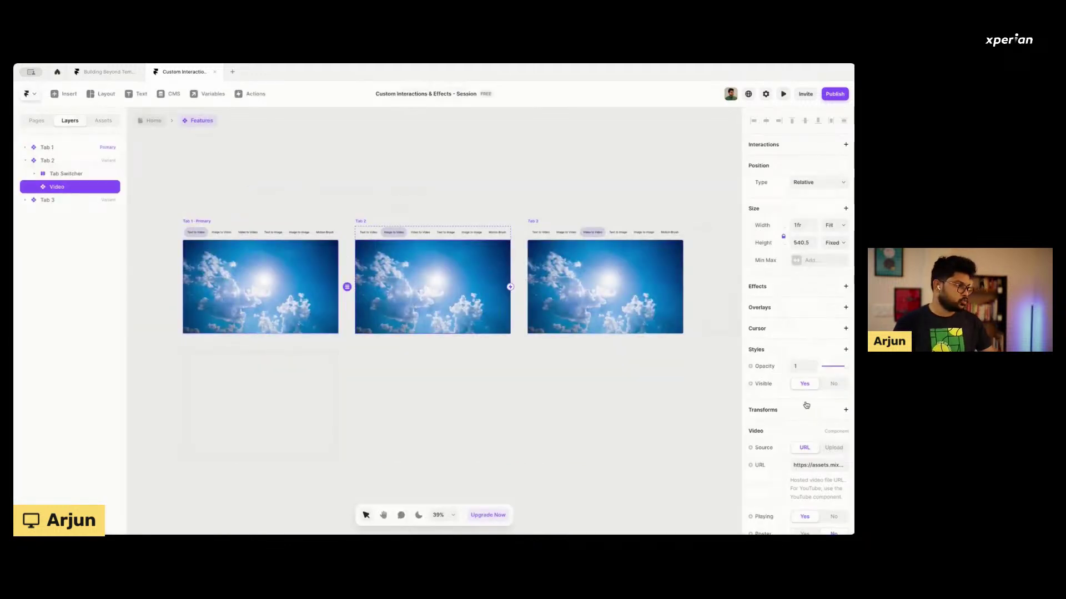
{"action": "scroll", "coordinate": [808, 405], "scroll_direction": "down", "scroll_amount": 4}
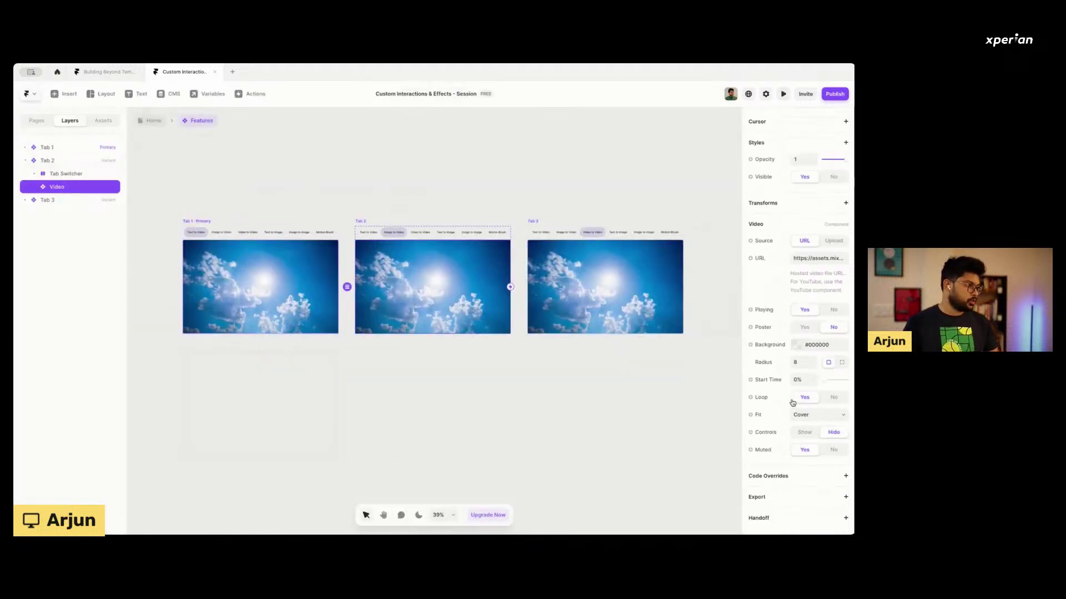
{"action": "left_click", "coordinate": [832, 244]}
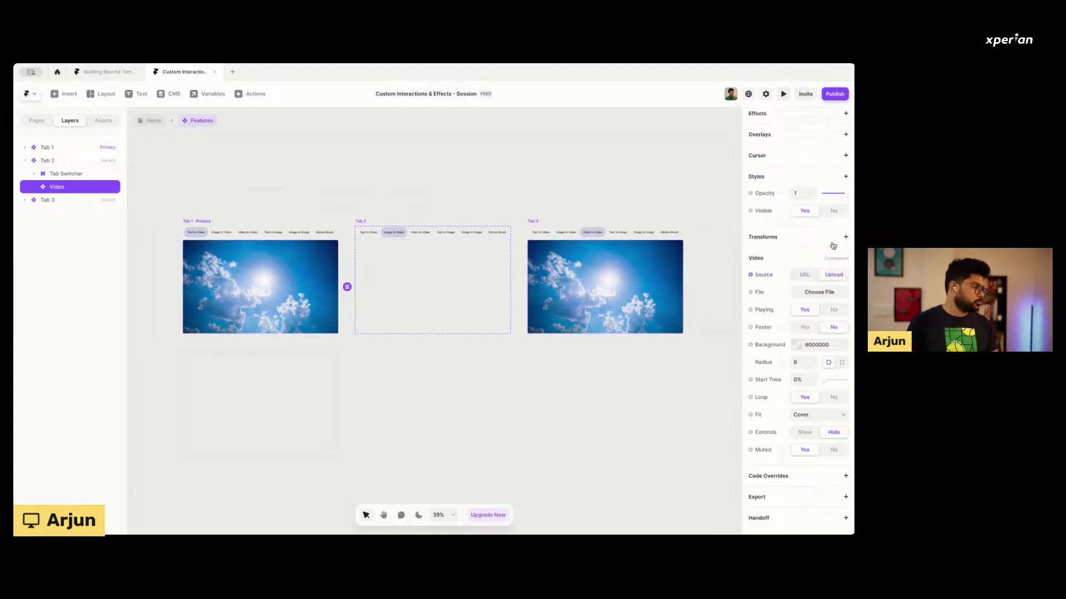
{"action": "left_click", "coordinate": [823, 294]}
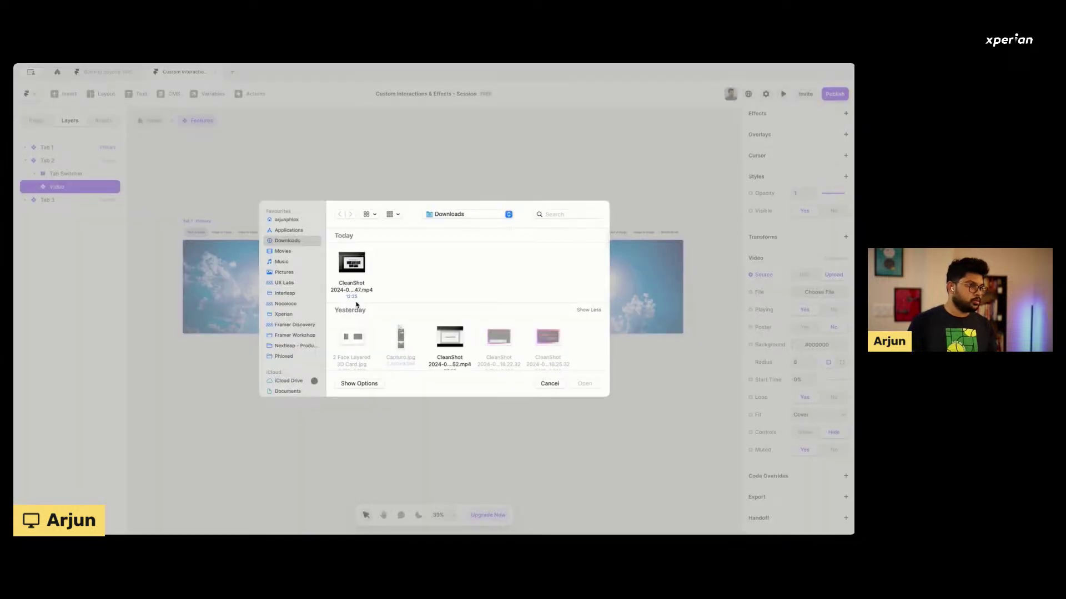
{"action": "scroll", "coordinate": [477, 311], "scroll_direction": "down", "scroll_amount": 3}
{"action": "left_click", "coordinate": [543, 388]}
{"action": "left_click", "coordinate": [253, 367]}
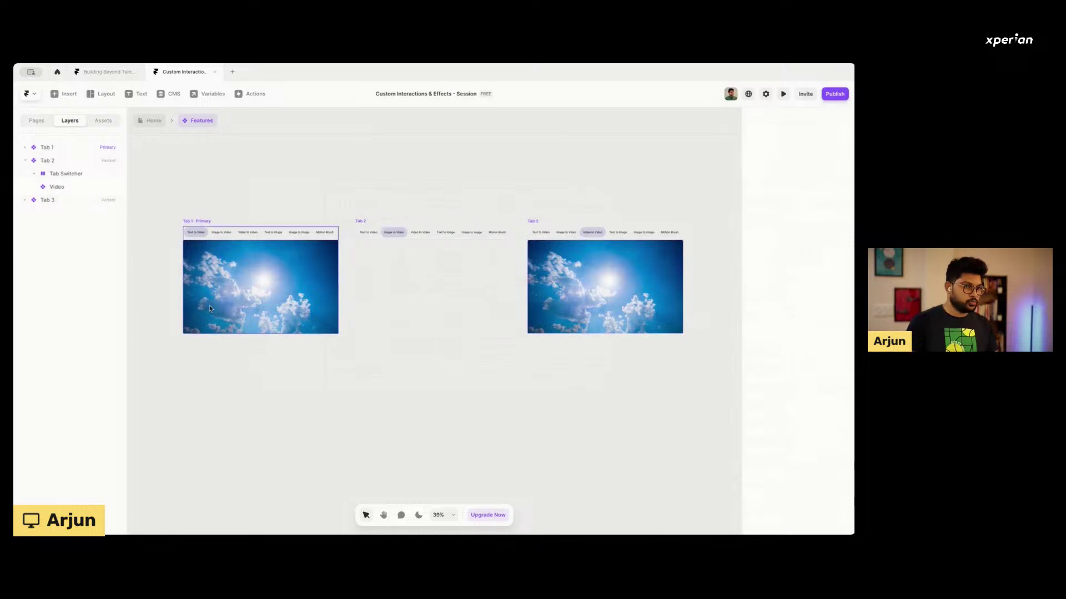
{"action": "left_click", "coordinate": [223, 267]}
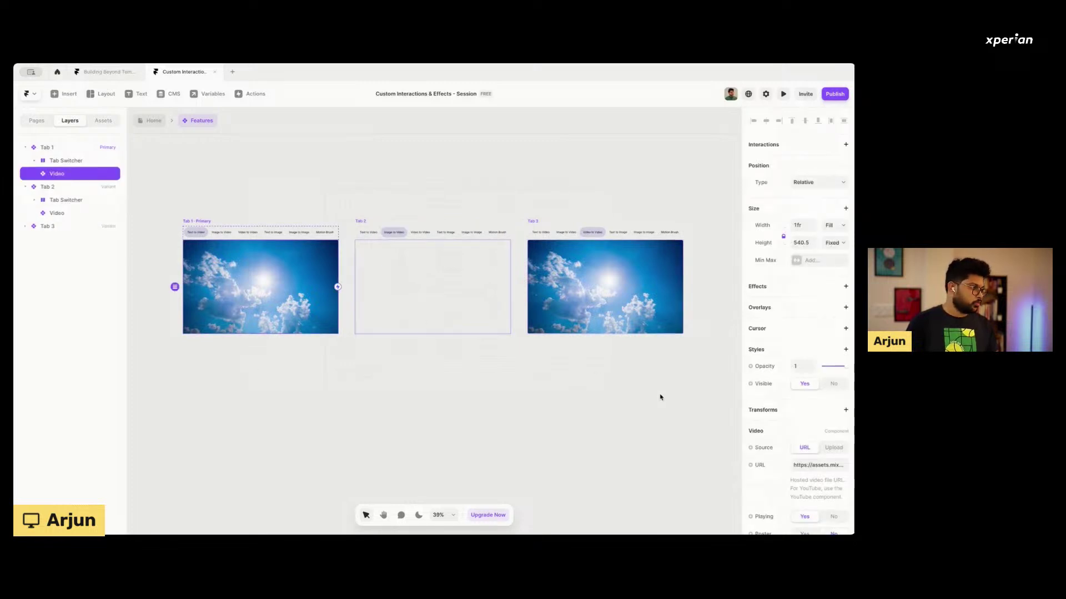
{"action": "scroll", "coordinate": [748, 397], "scroll_direction": "down", "scroll_amount": 3}
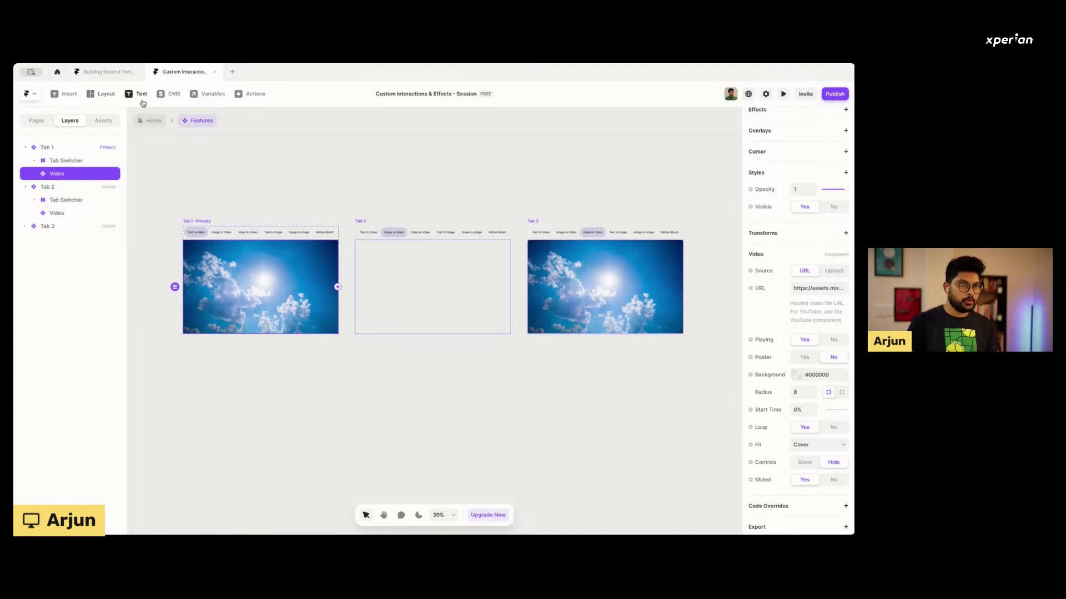
Draw an image frame of about 616 by 426 in the Tab 1 variant and delete the video below it.
{"action": "left_click", "coordinate": [66, 95]}
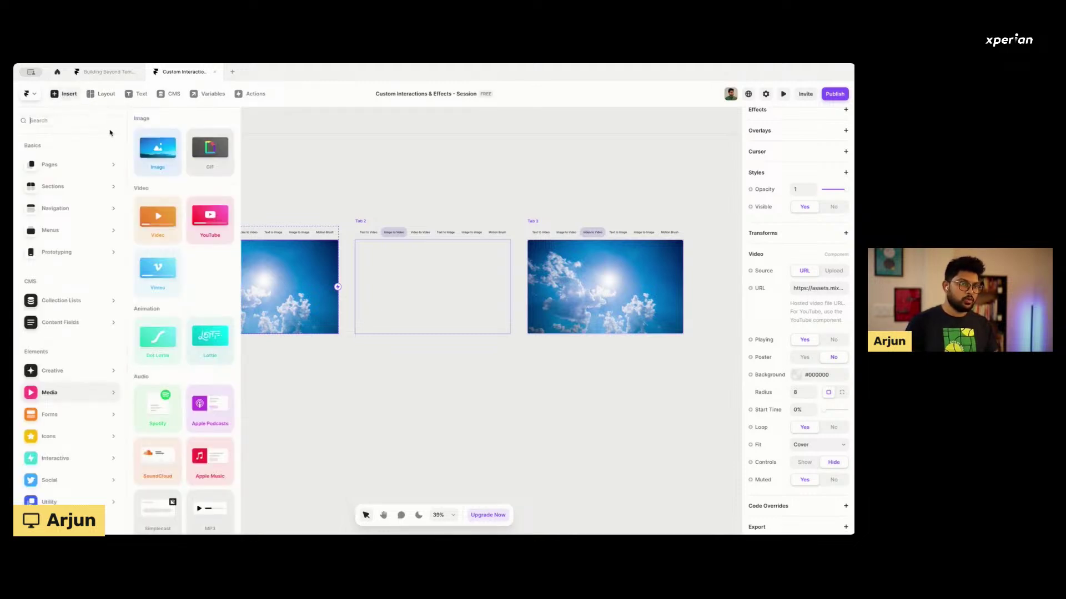
{"action": "left_click", "coordinate": [106, 96]}
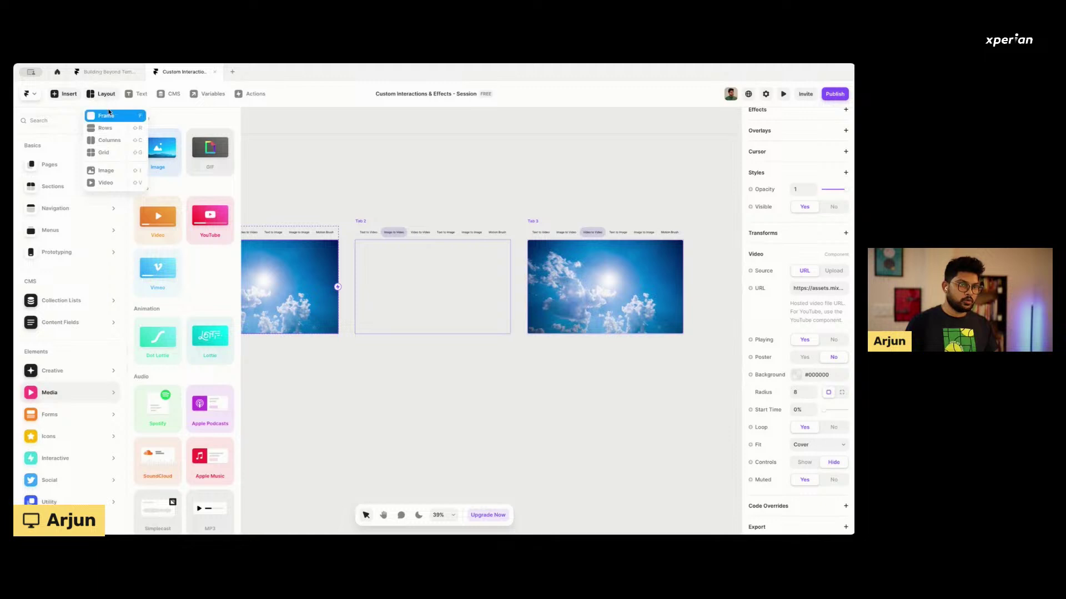
{"action": "left_click", "coordinate": [106, 171]}
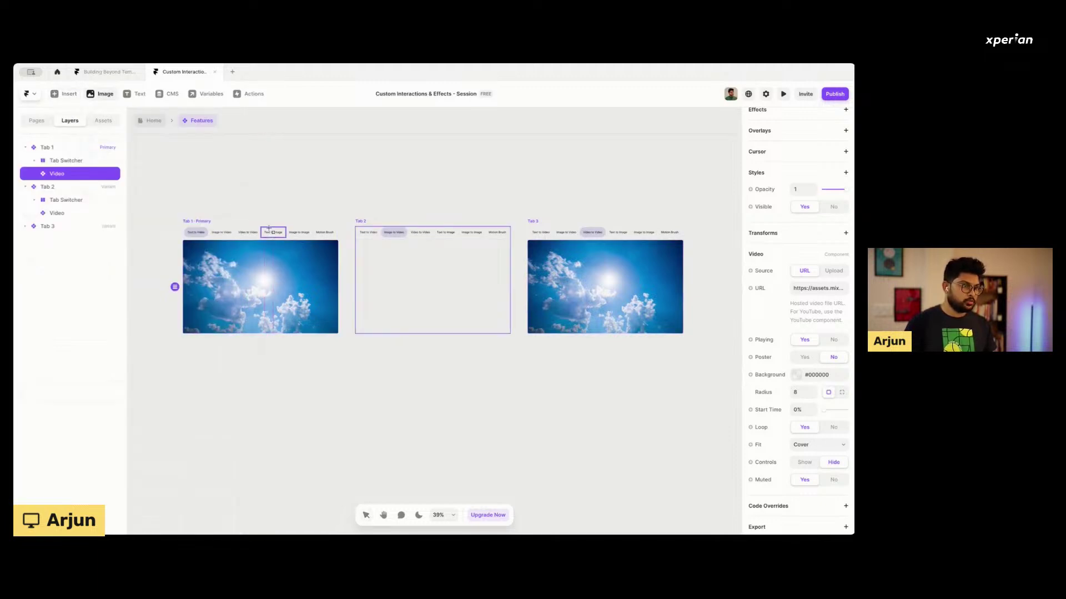
{"action": "left_click_drag", "start_coordinate": [189, 248], "coordinate": [300, 320]}
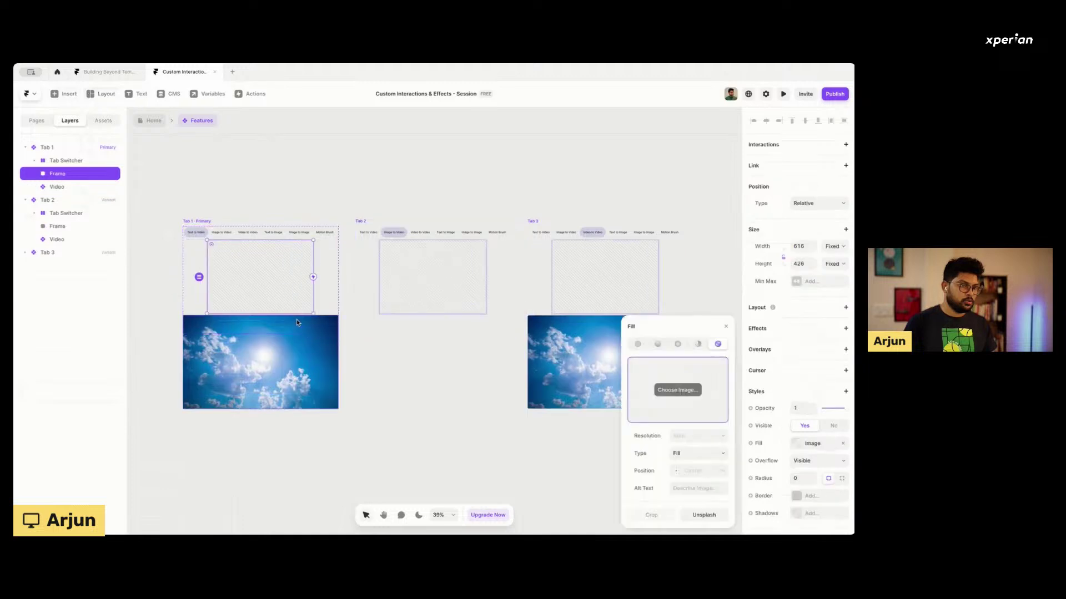
{"action": "left_click", "coordinate": [288, 348]}
{"action": "key", "text": "Delete"}
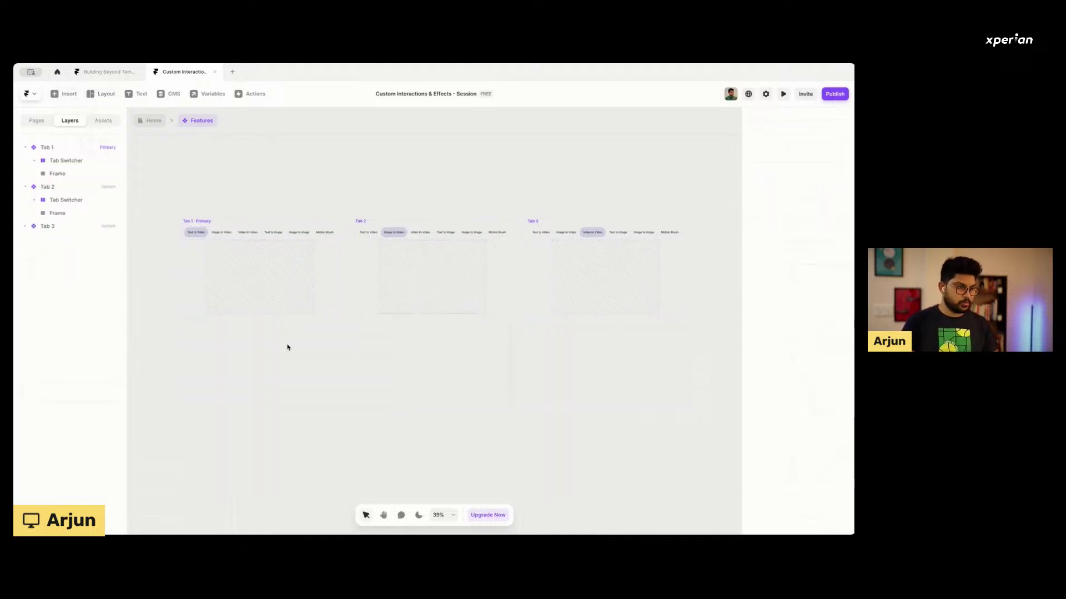
Set the Tab 1 image frame's height to 540 and its width to Fill.
{"action": "left_click", "coordinate": [273, 286]}
{"action": "left_click", "coordinate": [797, 264]}
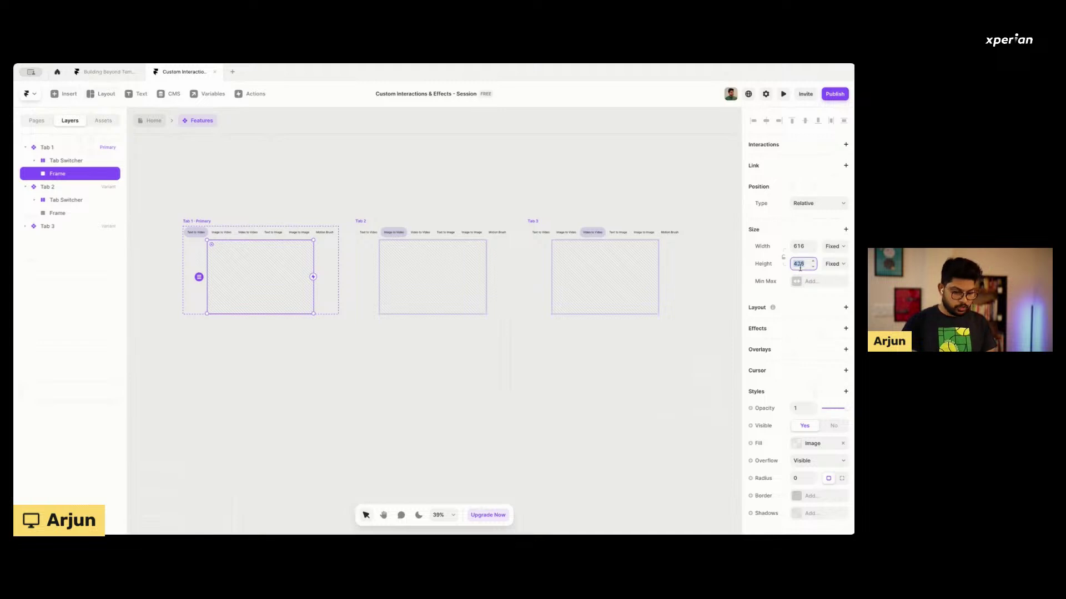
{"action": "key", "text": "Return"}
{"action": "left_click", "coordinate": [833, 248]}
{"action": "left_click", "coordinate": [831, 264]}
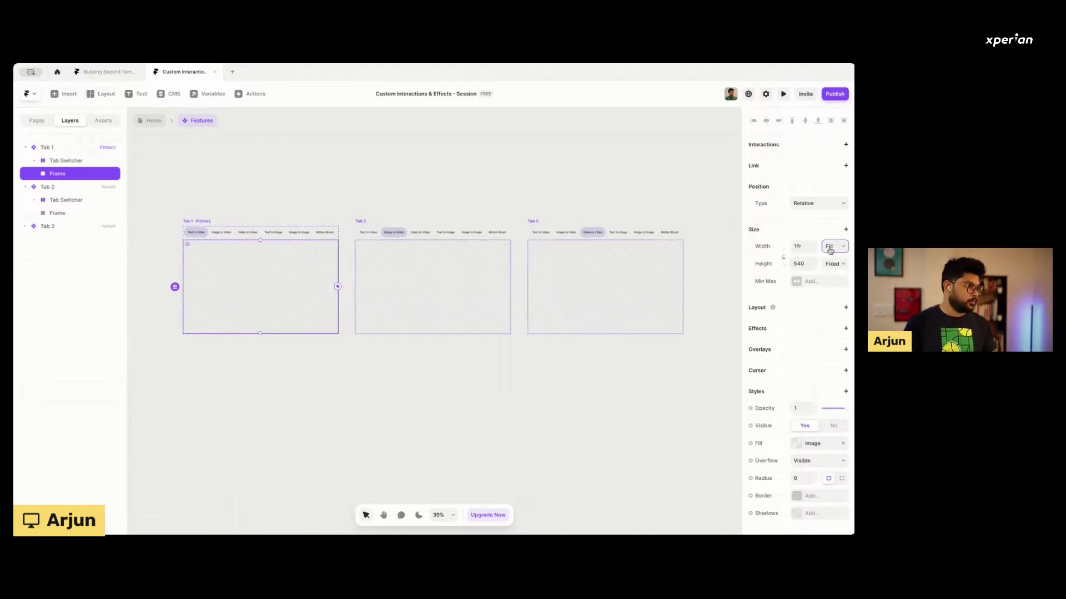
Fill the Tab 1 image frame with the dark building facade photo from Unsplash and set its radius to 8.
{"action": "scroll", "coordinate": [782, 393], "scroll_direction": "down", "scroll_amount": 3}
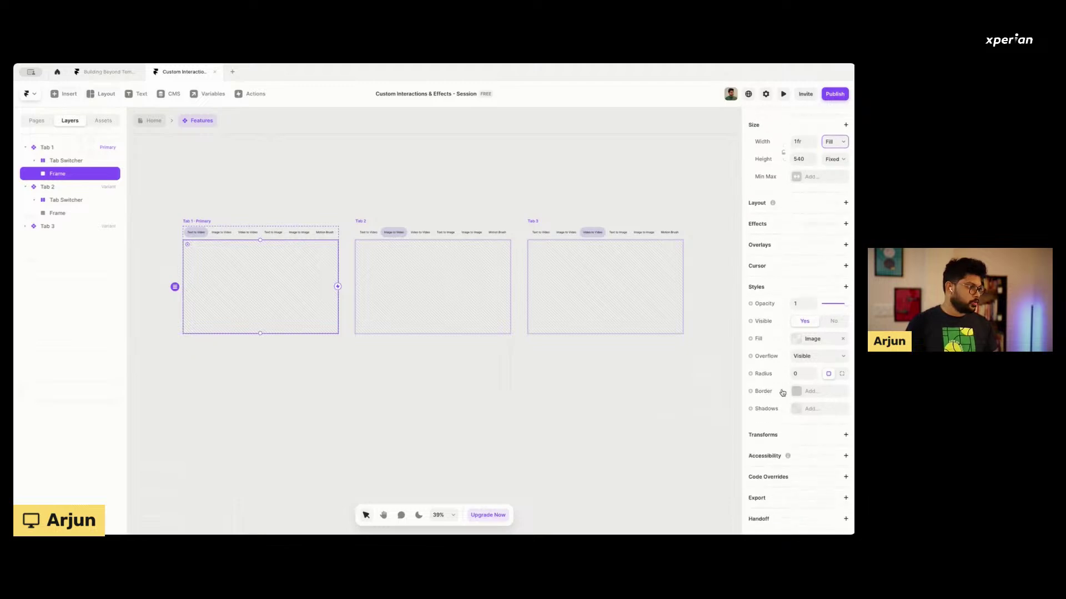
{"action": "left_click", "coordinate": [802, 337]}
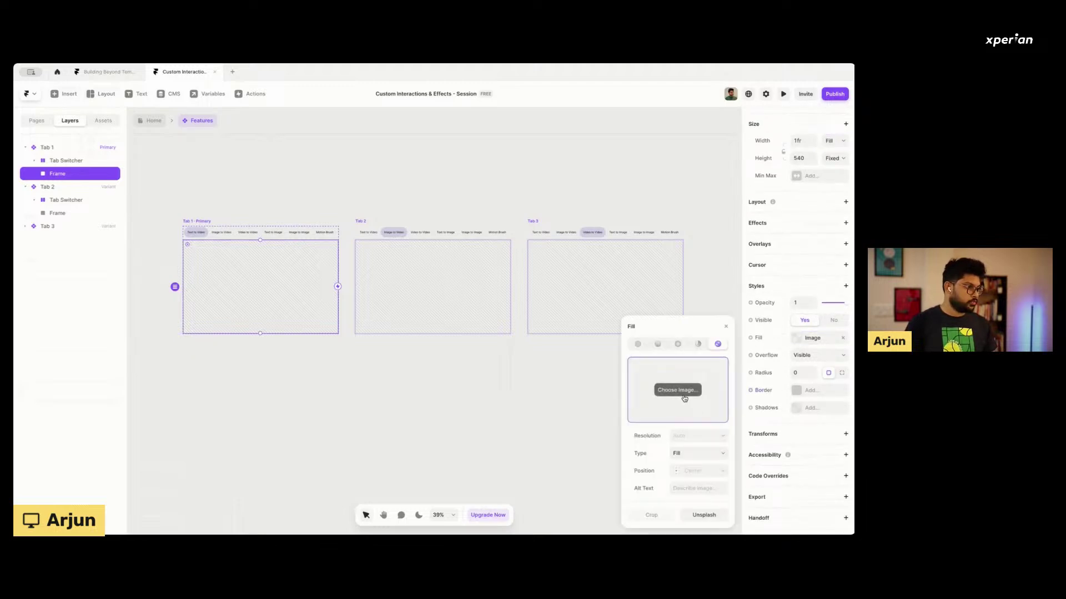
{"action": "left_click", "coordinate": [702, 515]}
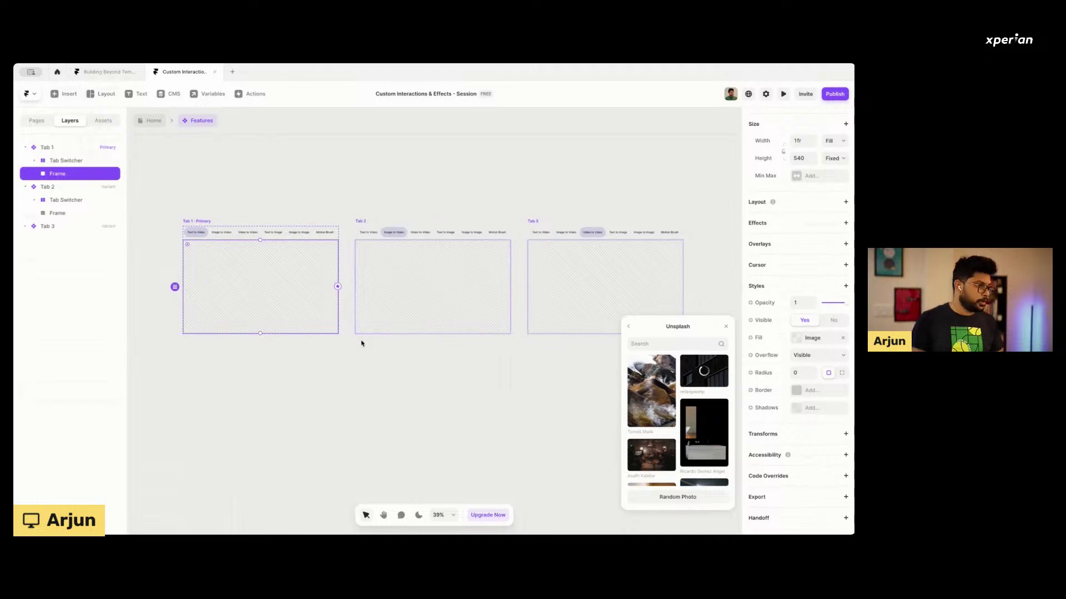
{"action": "left_click", "coordinate": [799, 373]}
{"action": "type", "text": "8"}
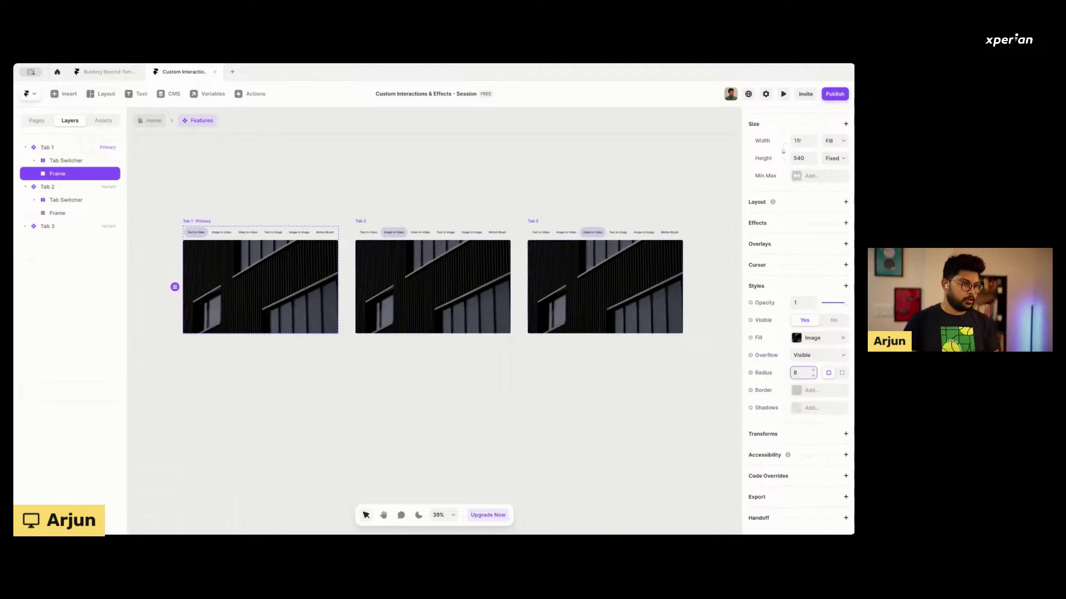
Replace the image fill in the Tab 2 variant with the Unsplash photo of a filmed indoor music performance.
{"action": "left_click", "coordinate": [418, 358]}
{"action": "left_click", "coordinate": [414, 291]}
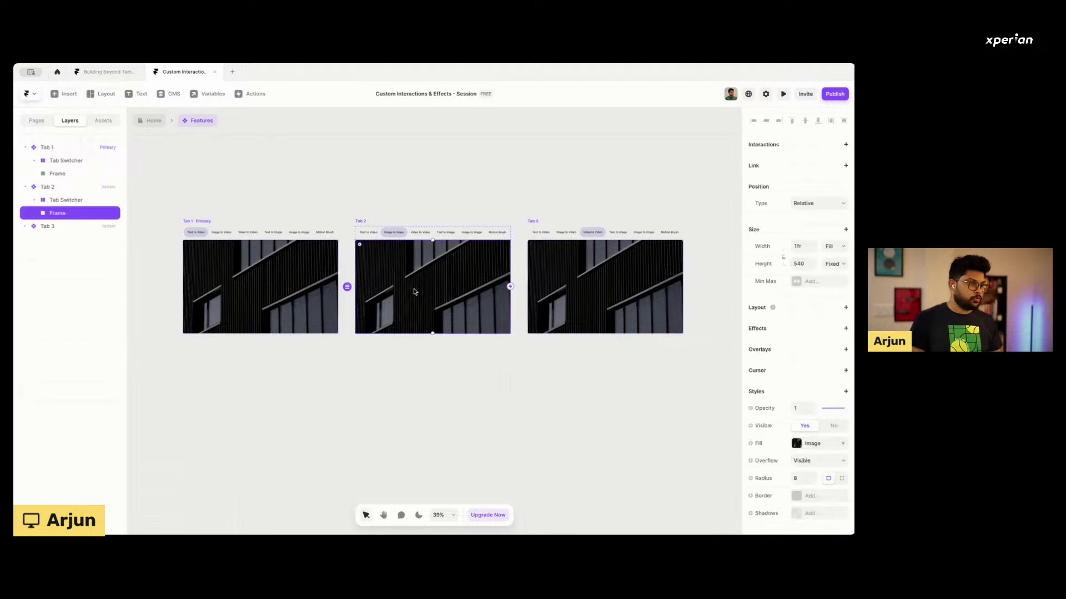
{"action": "left_click", "coordinate": [796, 444]}
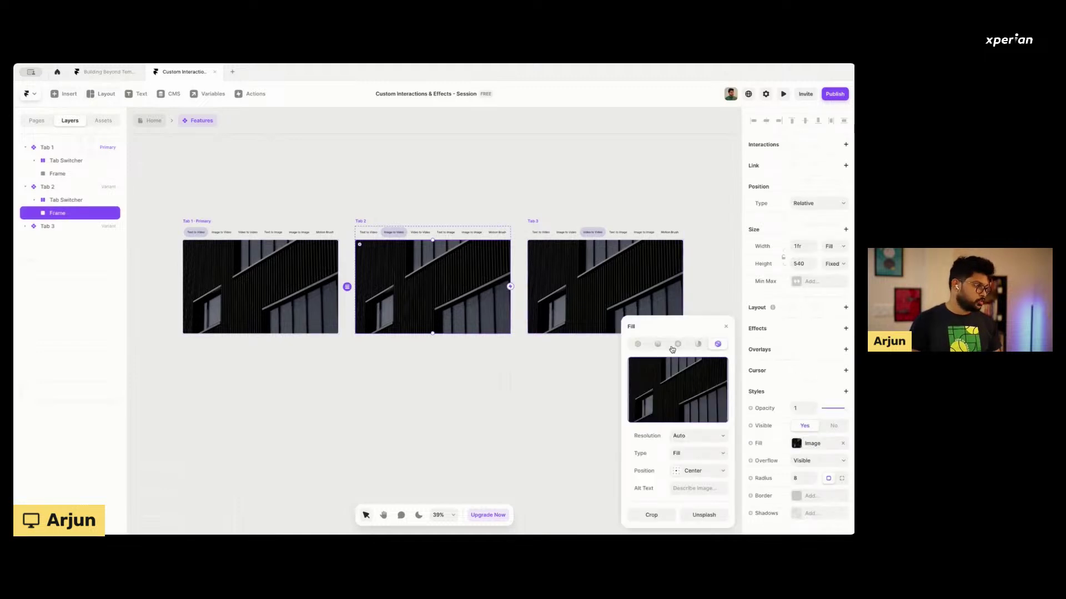
{"action": "left_click", "coordinate": [703, 515]}
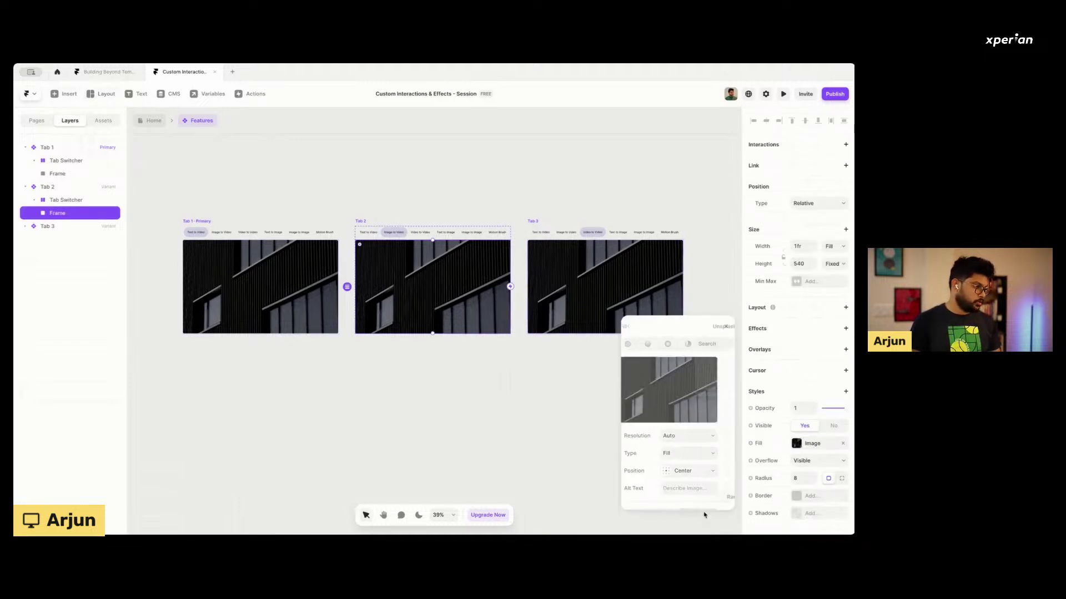
{"action": "scroll", "coordinate": [661, 422], "scroll_direction": "up", "scroll_amount": 1}
{"action": "left_click", "coordinate": [651, 394]}
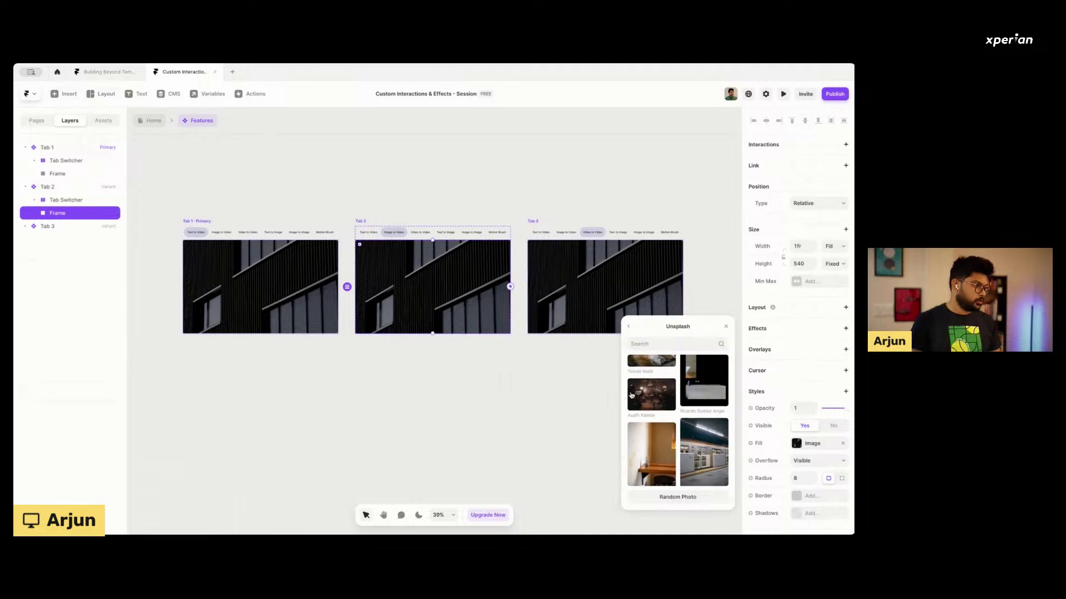
Replace the image fill in the Tab 3 variant with the Unsplash photo of a hand holding green leaves.
{"action": "left_click", "coordinate": [549, 279]}
{"action": "scroll", "coordinate": [657, 433], "scroll_direction": "down", "scroll_amount": 5}
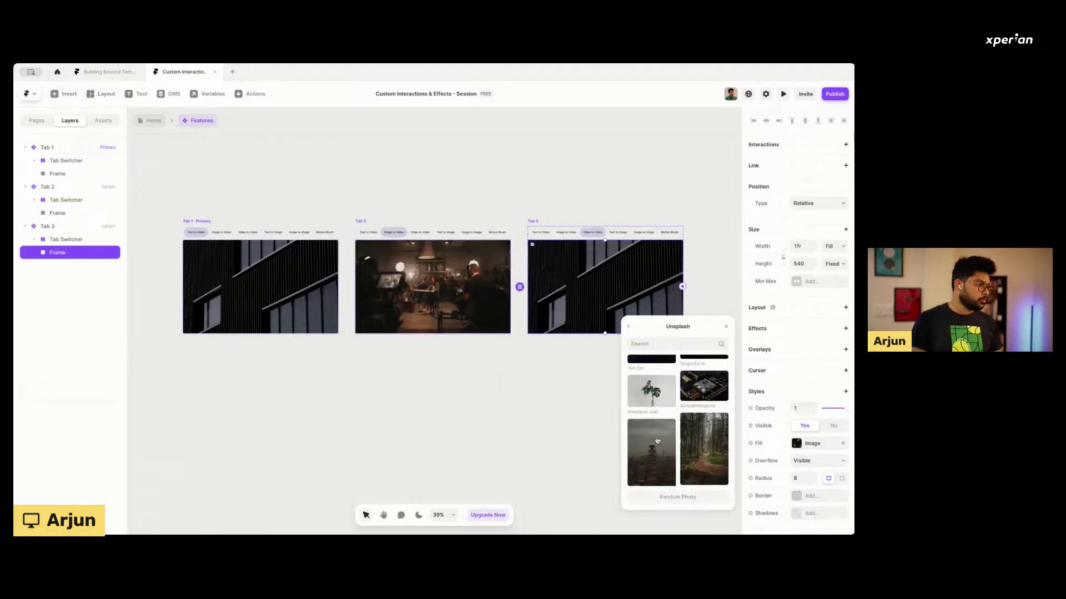
{"action": "left_click", "coordinate": [665, 471]}
{"action": "left_click", "coordinate": [435, 178]}
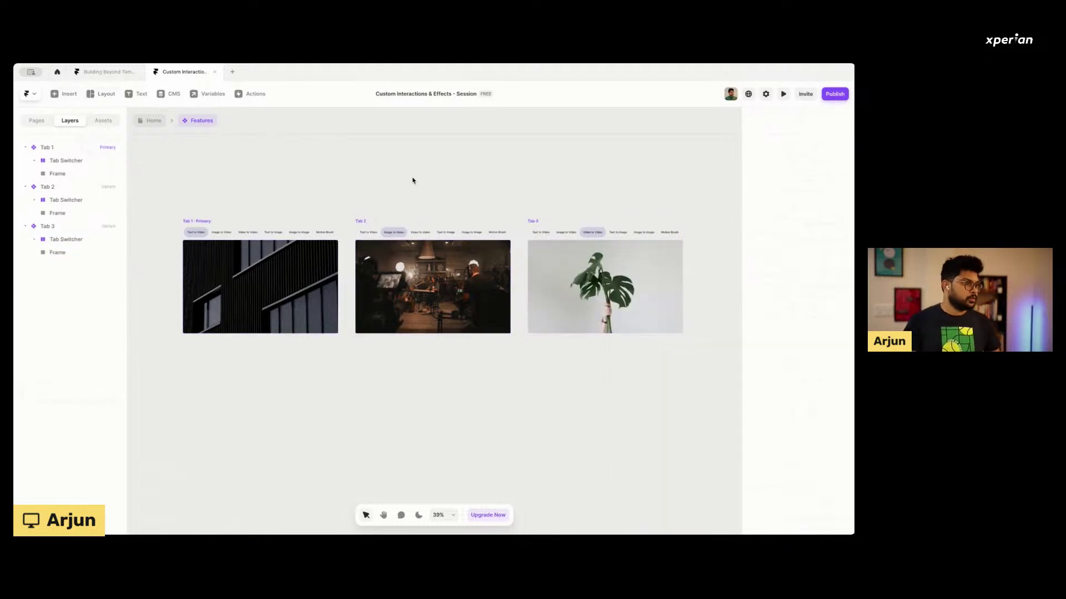
Preview the component from its Tab 1 variant, switch between the first three tabs to test their images, and return to the canvas.
{"action": "left_click", "coordinate": [190, 221]}
{"action": "key", "text": "ctrl+p"}
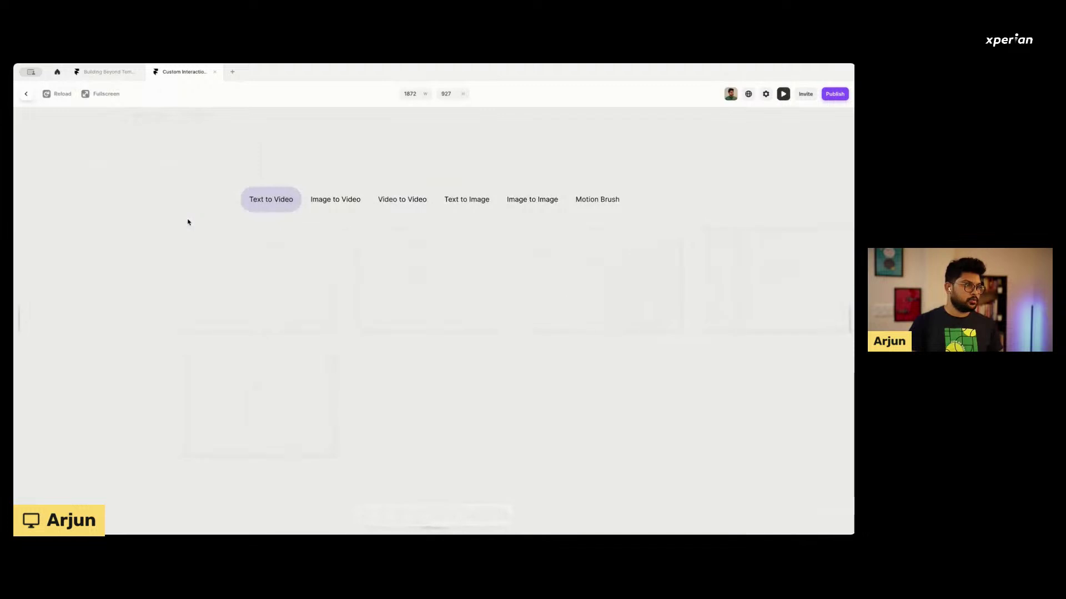
{"action": "left_click", "coordinate": [333, 198]}
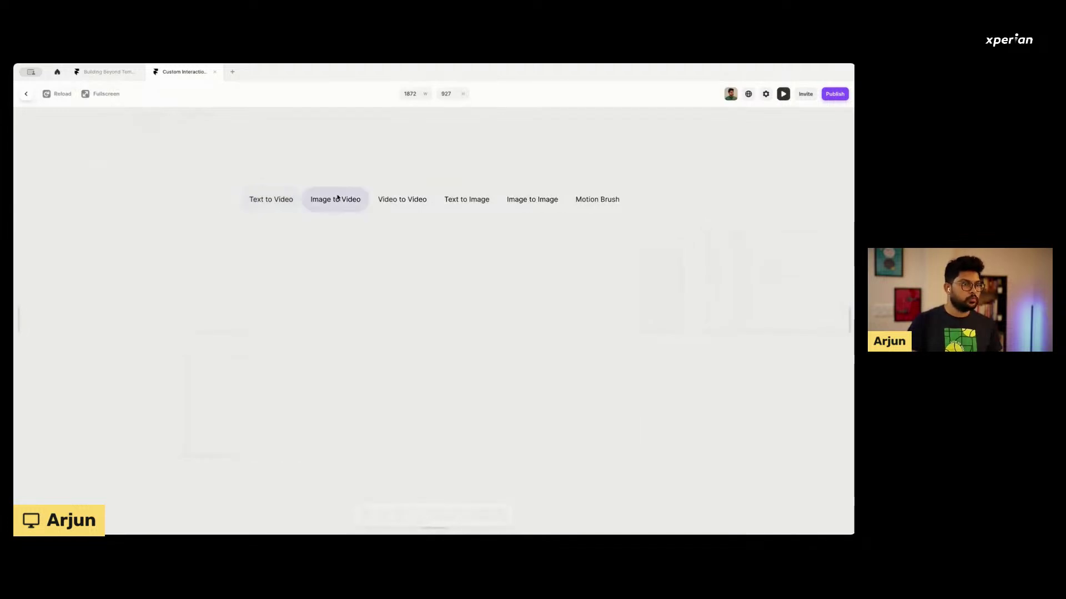
{"action": "left_click", "coordinate": [409, 201]}
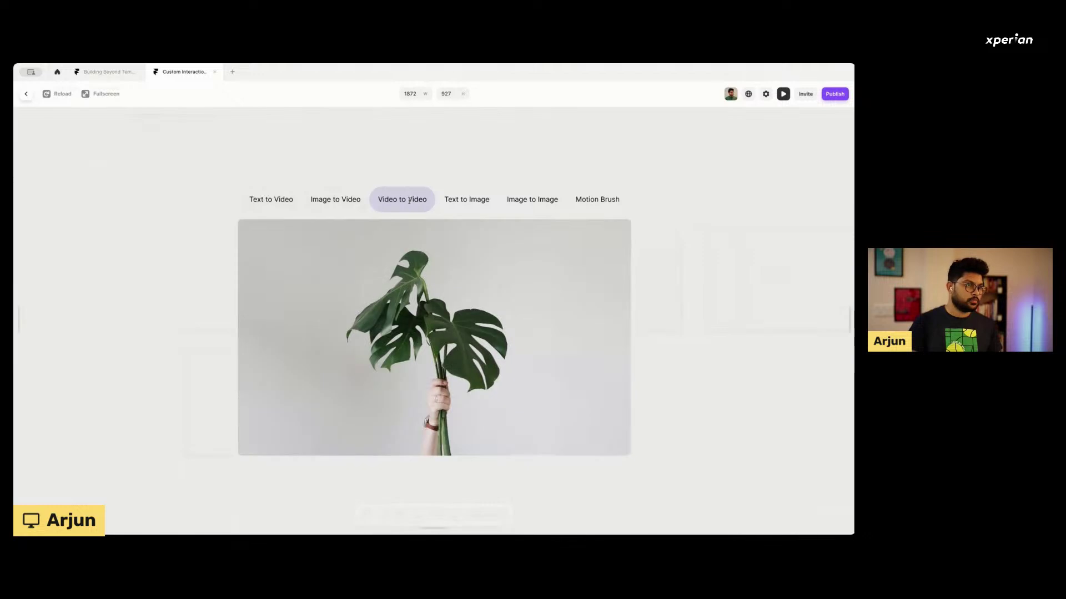
{"action": "left_click", "coordinate": [330, 200]}
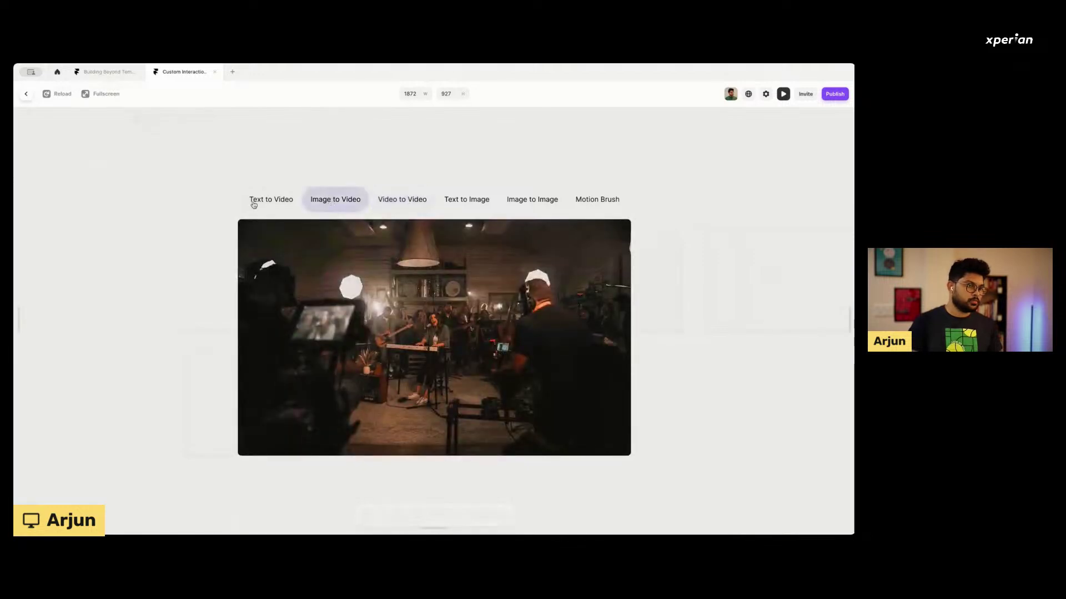
{"action": "left_click", "coordinate": [253, 201]}
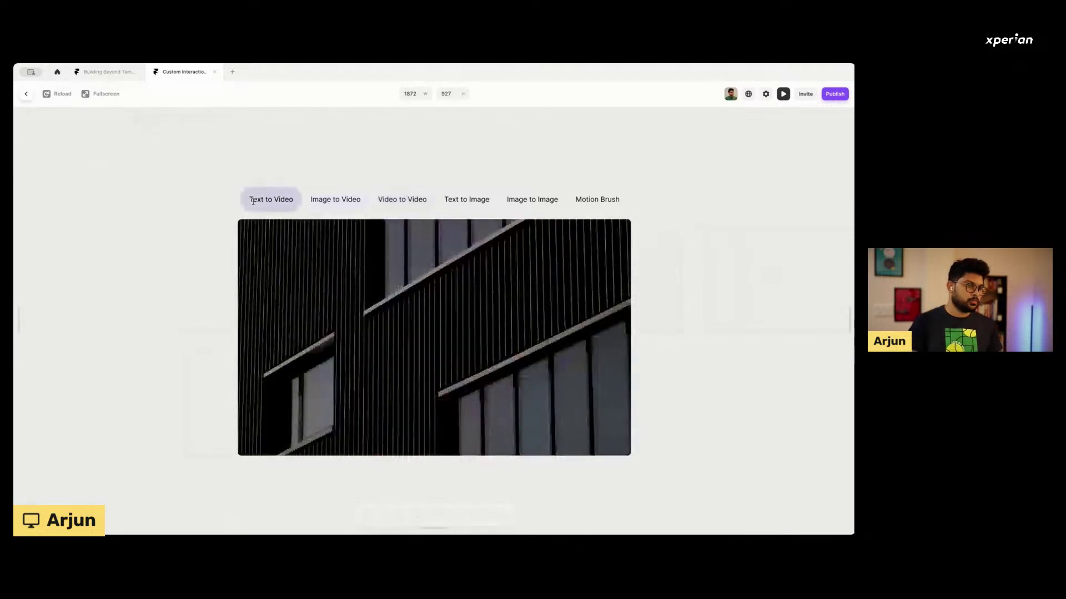
{"action": "left_click", "coordinate": [395, 199]}
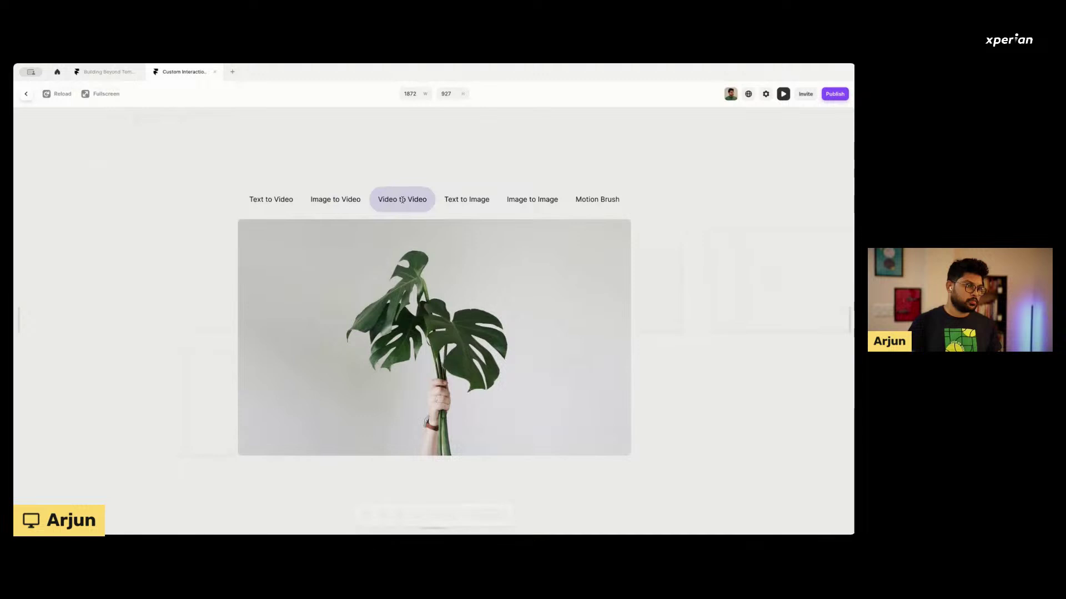
{"action": "left_click", "coordinate": [262, 201]}
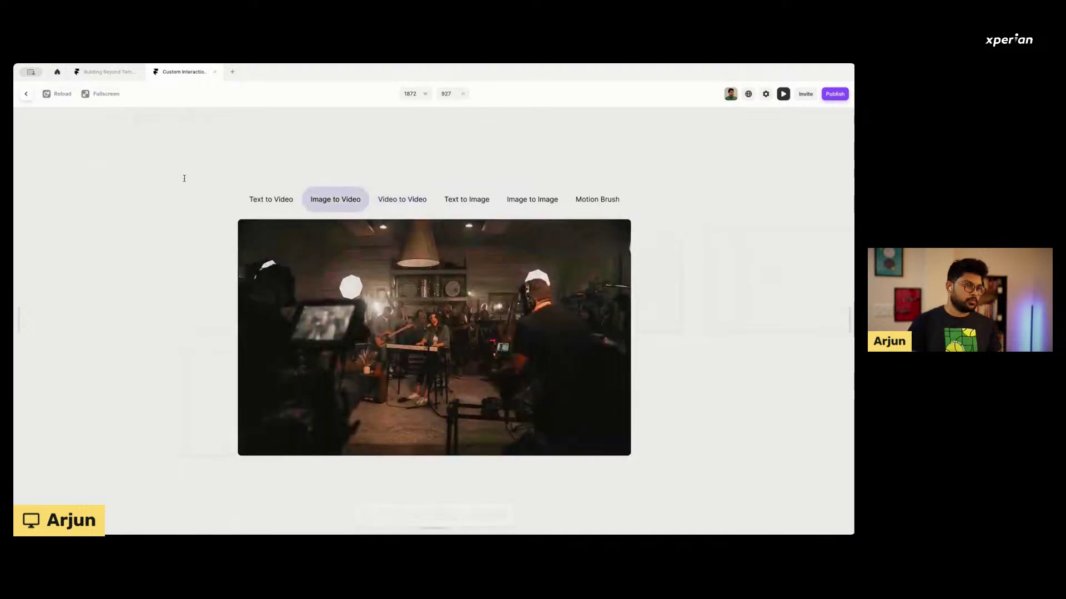
{"action": "left_click", "coordinate": [26, 95]}
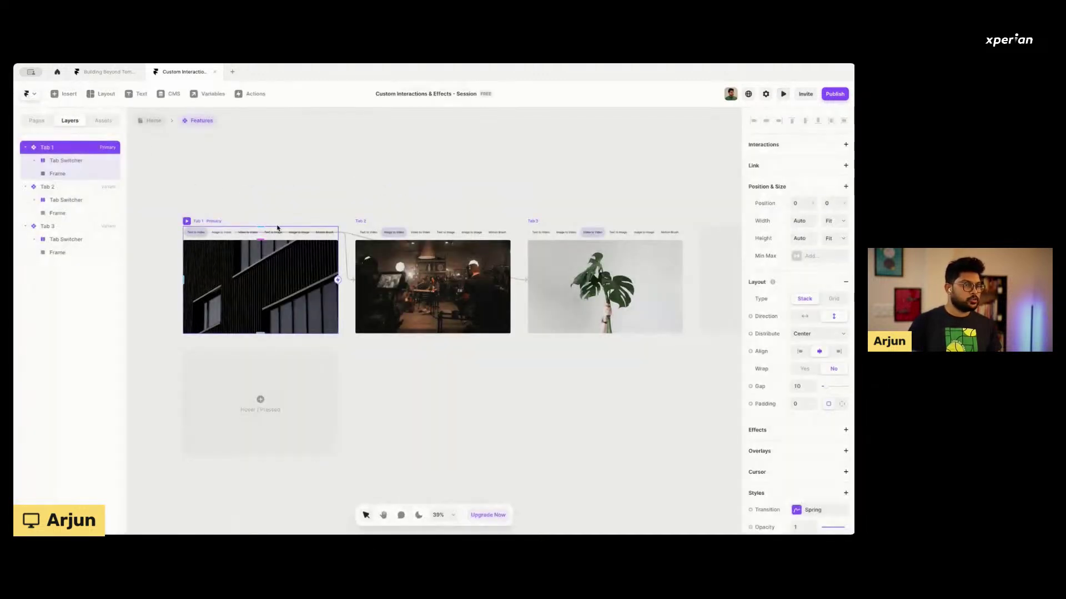
Go back to the Home page and preview its Desktop breakpoint, switching between the first three tabs to test the Features component.
{"action": "left_click", "coordinate": [150, 120]}
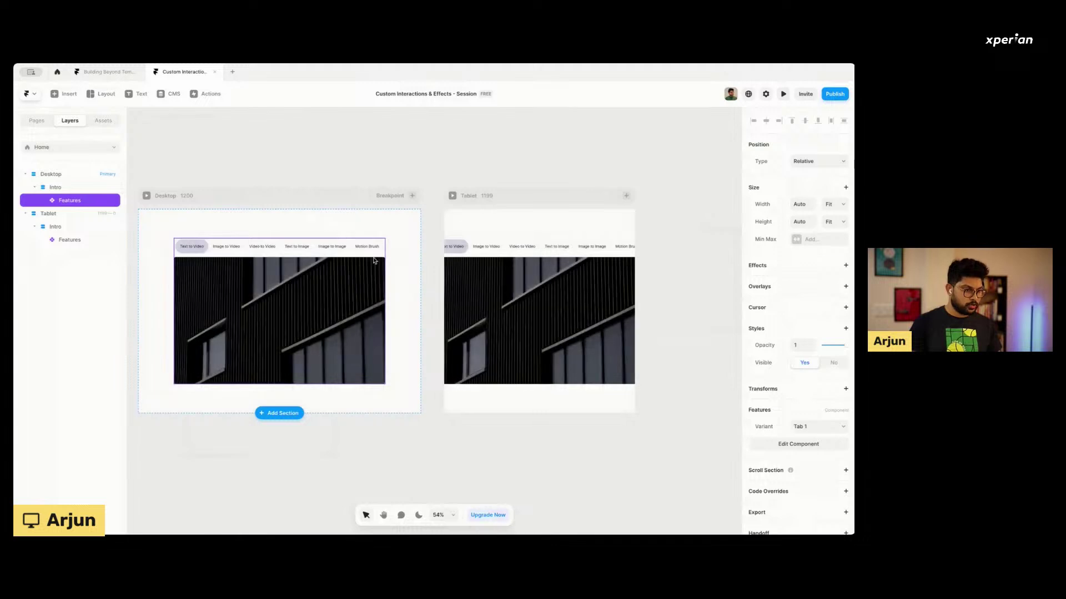
{"action": "left_click", "coordinate": [305, 200]}
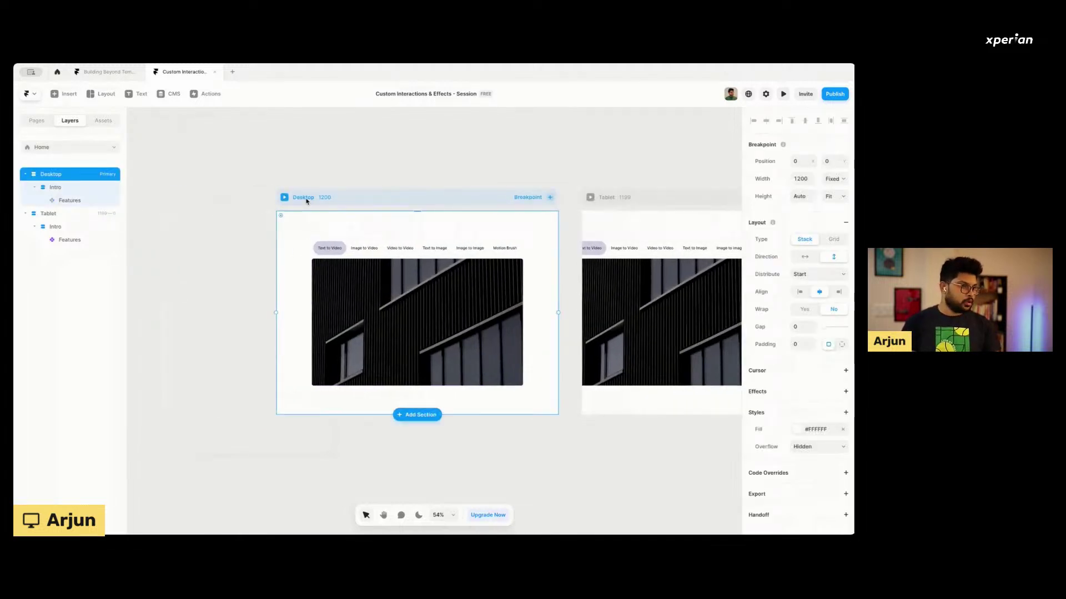
{"action": "key", "text": "ctrl+p"}
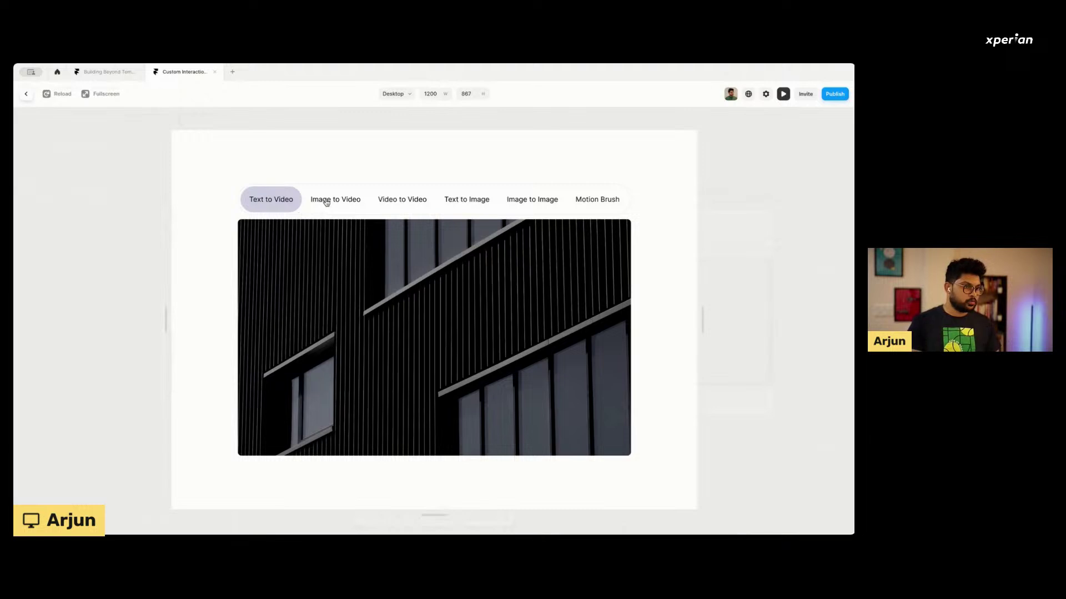
{"action": "left_click", "coordinate": [337, 199]}
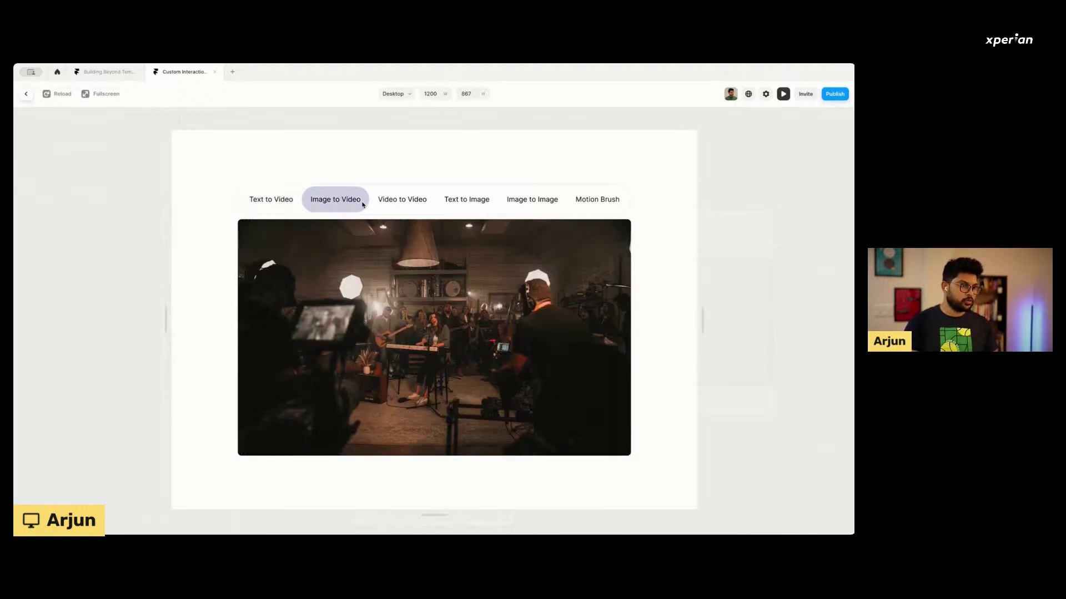
{"action": "left_click", "coordinate": [409, 201]}
{"action": "left_click", "coordinate": [325, 203]}
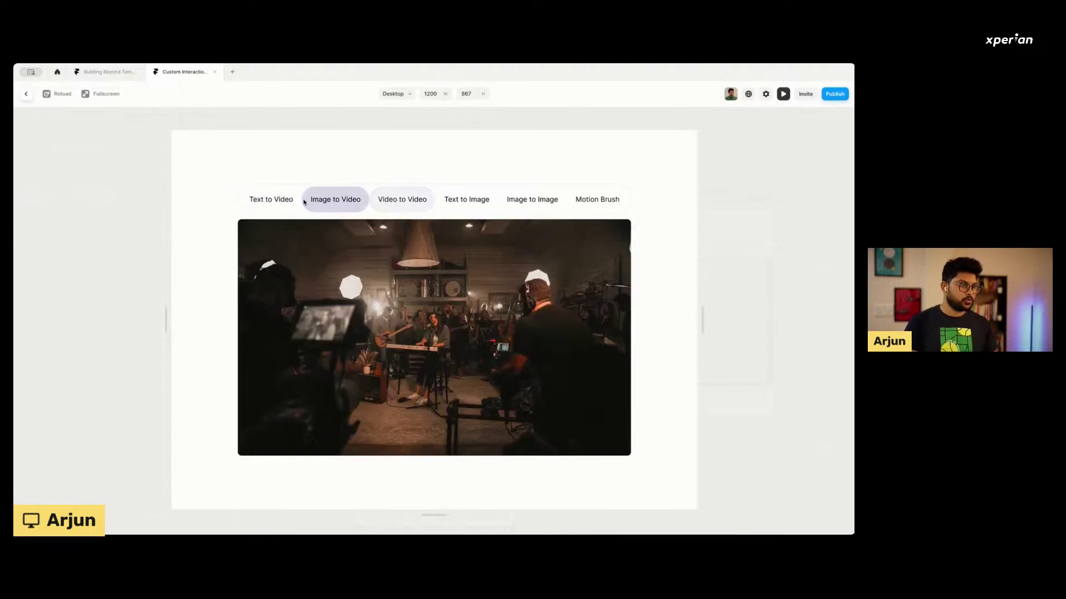
{"action": "left_click", "coordinate": [267, 201]}
{"action": "left_click", "coordinate": [426, 200]}
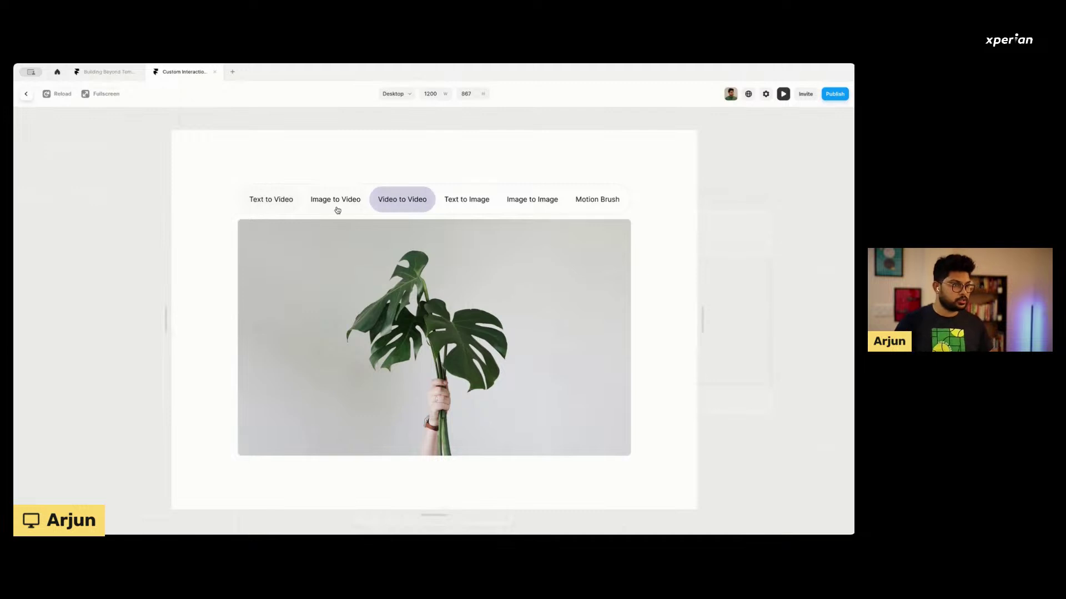
Test the Text to Video and Image to Video tabs again in the Desktop preview and return to the canvas.
{"action": "left_click", "coordinate": [275, 199]}
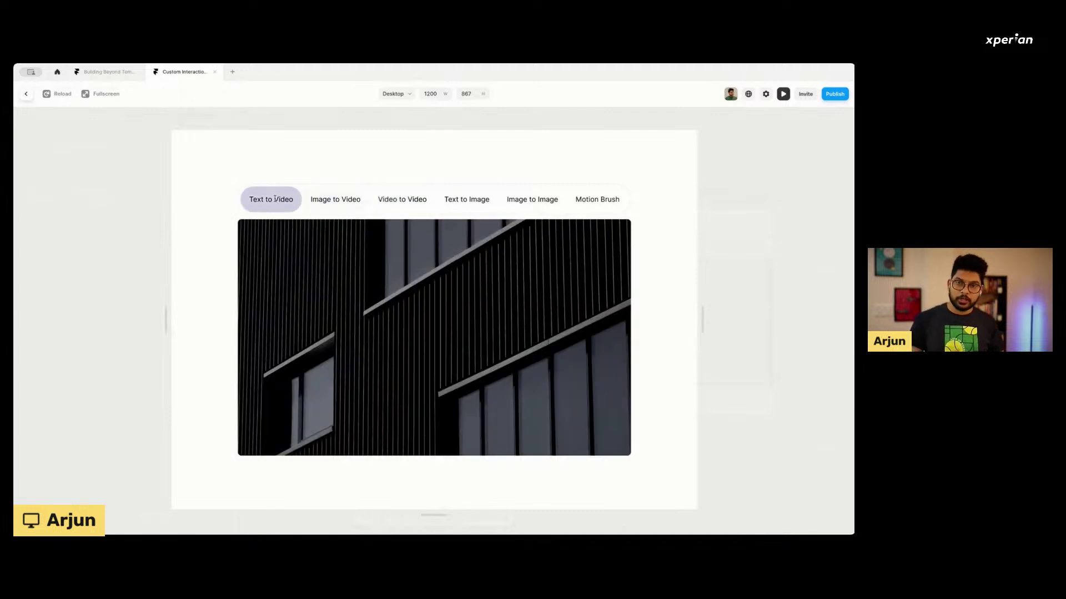
{"action": "left_click", "coordinate": [327, 200]}
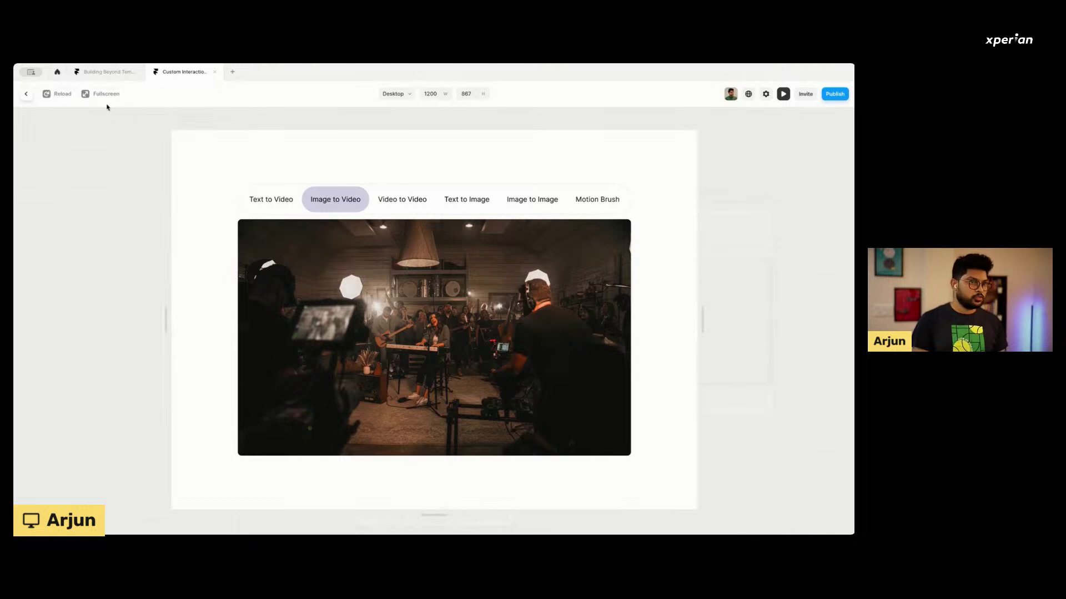
{"action": "left_click", "coordinate": [26, 94]}
Delete the Tablet breakpoint from the Home page.
{"action": "left_click", "coordinate": [263, 244]}
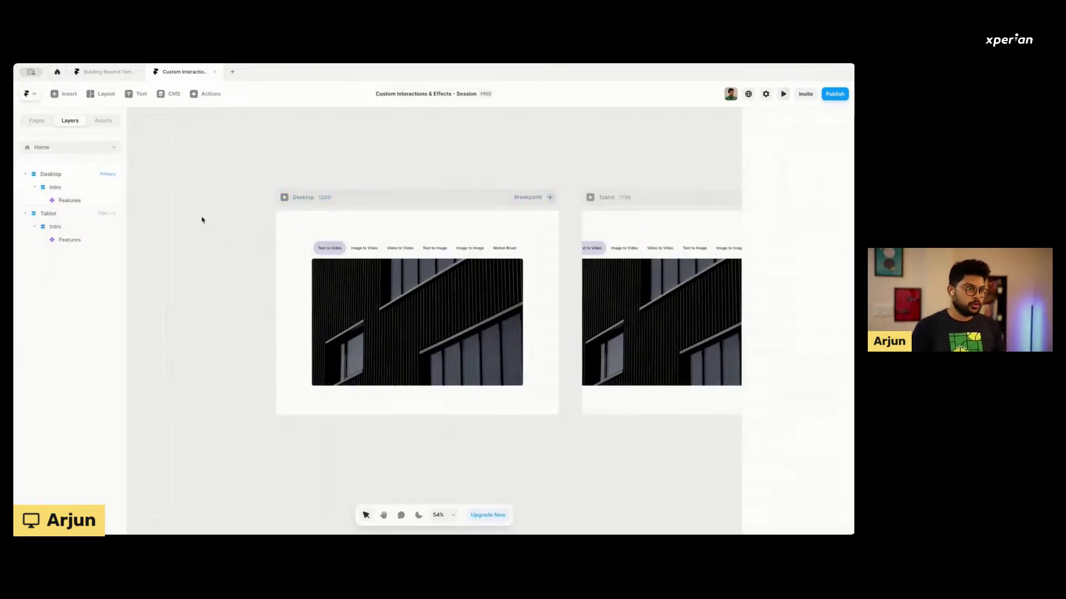
{"action": "scroll", "coordinate": [202, 220], "scroll_direction": "down", "scroll_amount": 3}
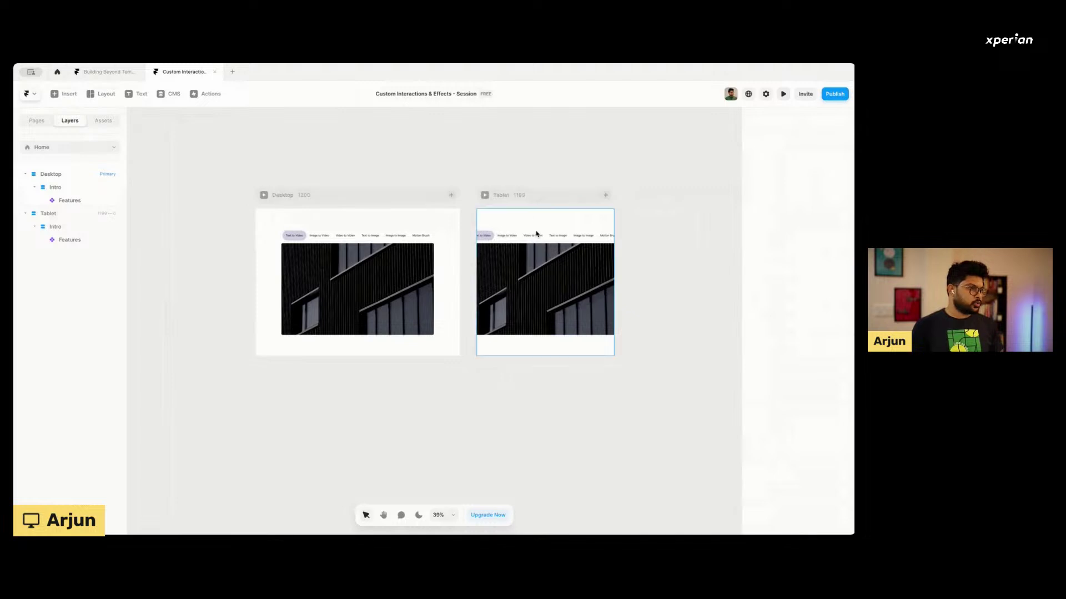
{"action": "scroll", "coordinate": [536, 230], "scroll_direction": "up", "scroll_amount": 2}
{"action": "left_click", "coordinate": [530, 272]}
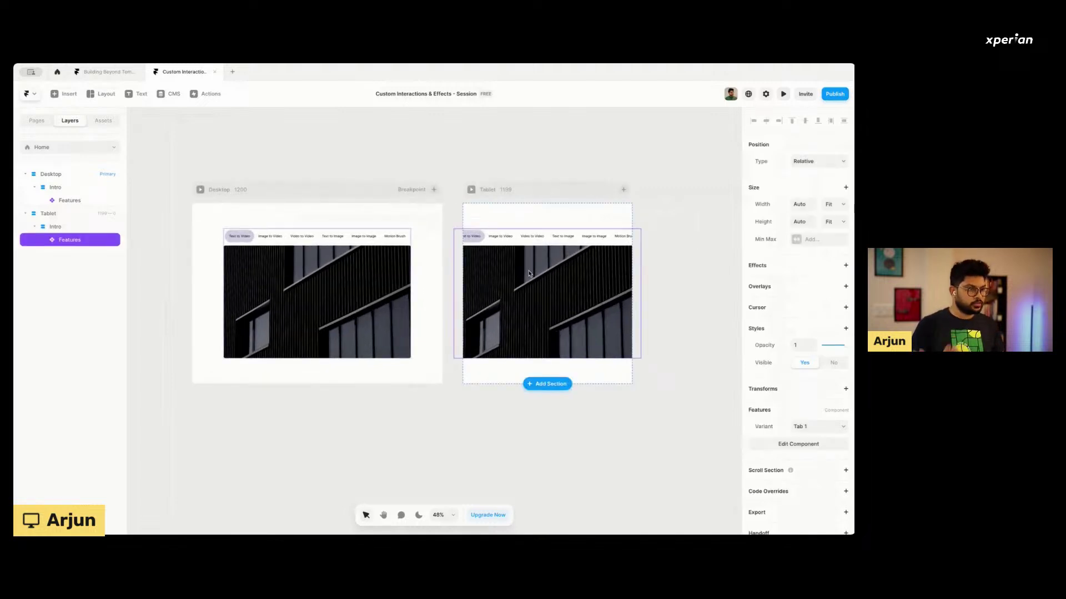
{"action": "left_click", "coordinate": [517, 189]}
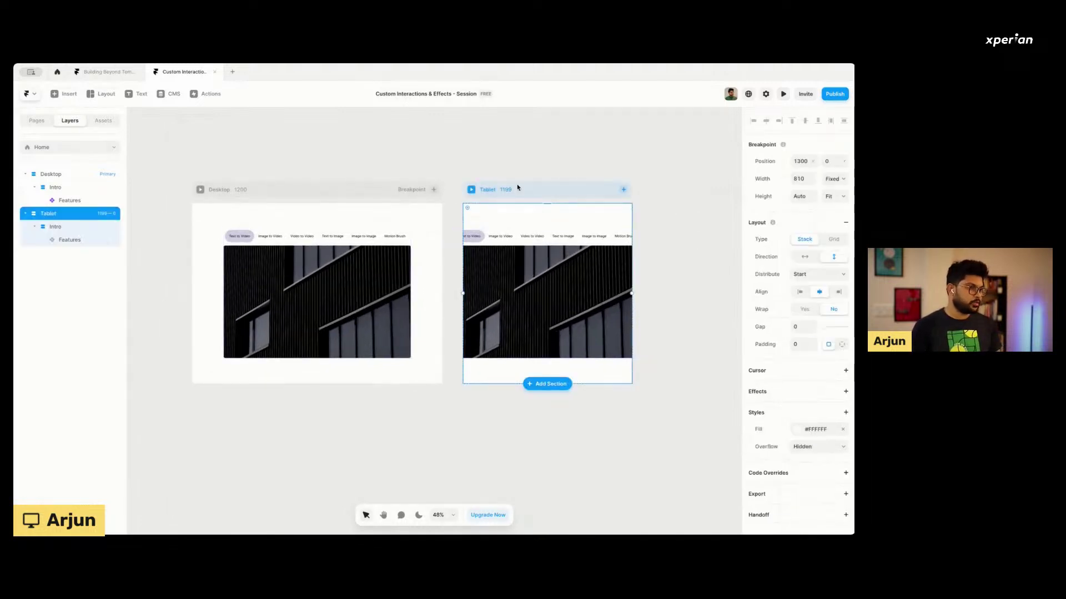
{"action": "key", "text": "Delete"}
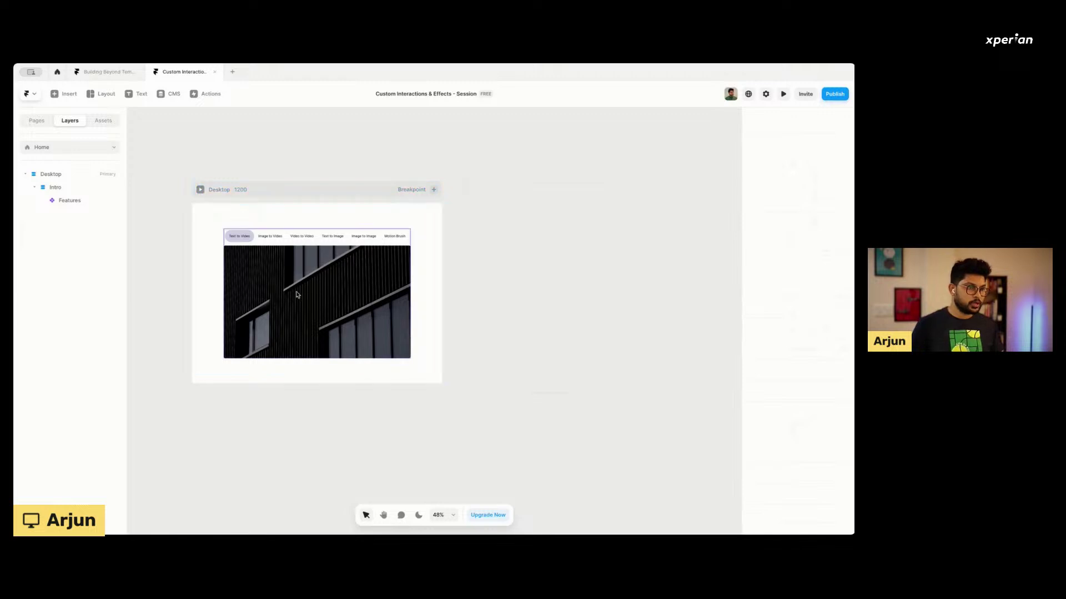
{"action": "scroll", "coordinate": [228, 164], "scroll_direction": "up", "scroll_amount": 1}
{"action": "scroll", "coordinate": [234, 273], "scroll_direction": "up", "scroll_amount": 4}
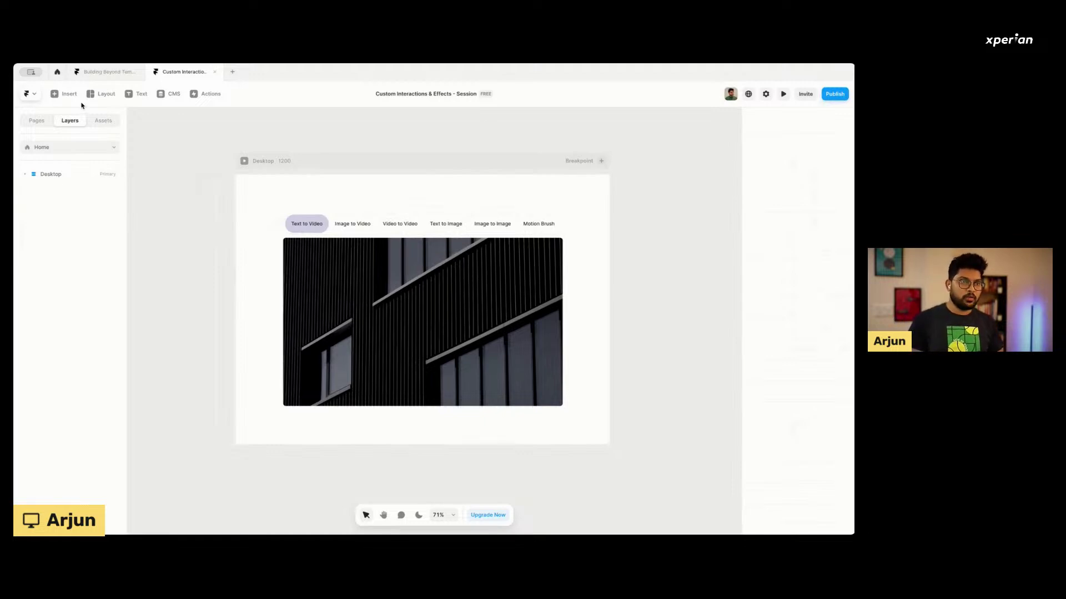
Open the Site References canvas page of the Custom Interactions & Effects project.
{"action": "left_click", "coordinate": [98, 73]}
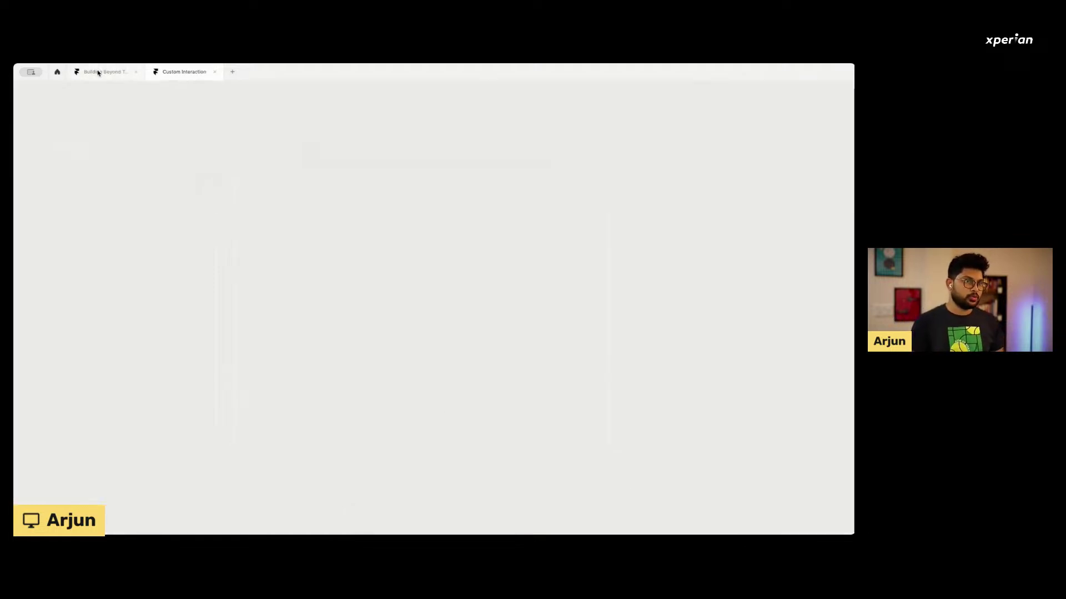
{"action": "left_click", "coordinate": [198, 73]}
{"action": "left_click", "coordinate": [37, 120]}
{"action": "left_click", "coordinate": [60, 203]}
Add a blank 1470 × 867 screen directly below the reference screenshot with the large WORK heading.
{"action": "scroll", "coordinate": [358, 262], "scroll_direction": "up", "scroll_amount": 5}
{"action": "scroll", "coordinate": [357, 264], "scroll_direction": "down", "scroll_amount": 3}
{"action": "scroll", "coordinate": [357, 266], "scroll_direction": "right", "scroll_amount": 7}
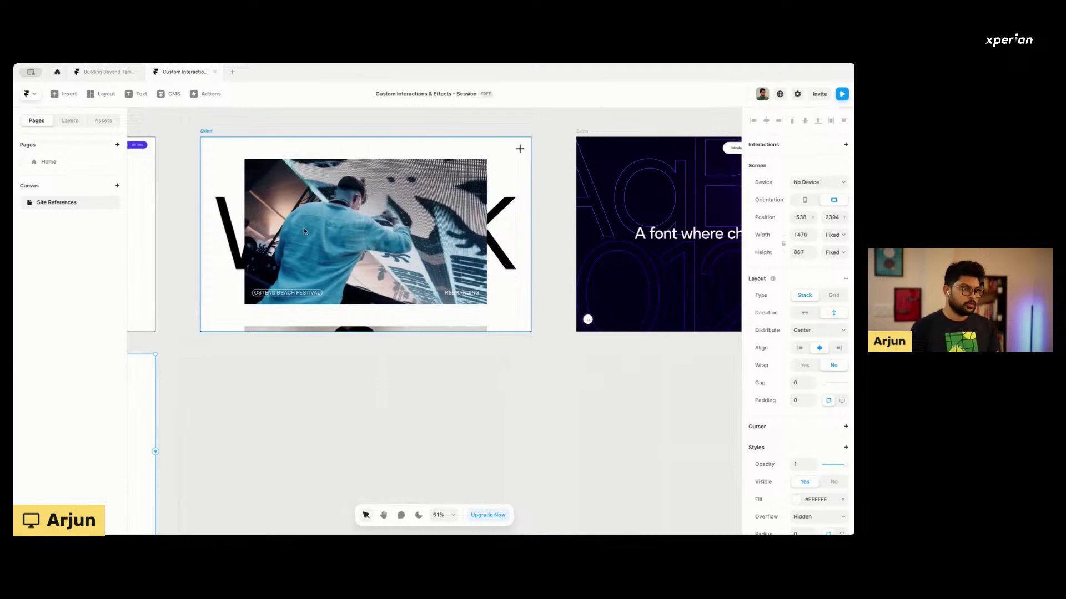
{"action": "scroll", "coordinate": [294, 266], "scroll_direction": "down", "scroll_amount": 2}
{"action": "scroll", "coordinate": [273, 307], "scroll_direction": "down", "scroll_amount": 3}
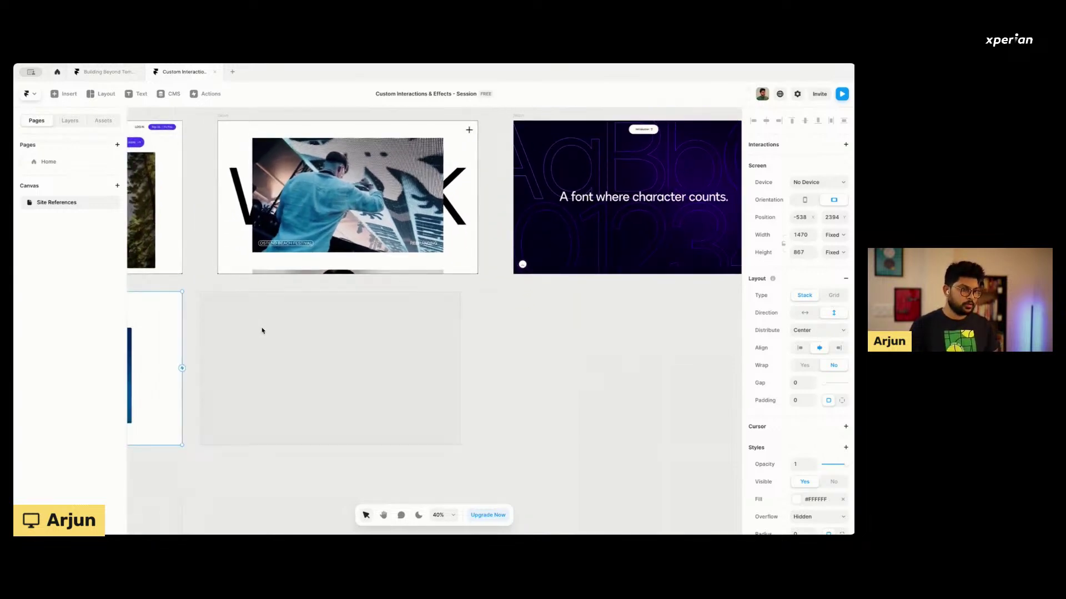
{"action": "left_click", "coordinate": [329, 318]}
{"action": "left_click", "coordinate": [311, 357]}
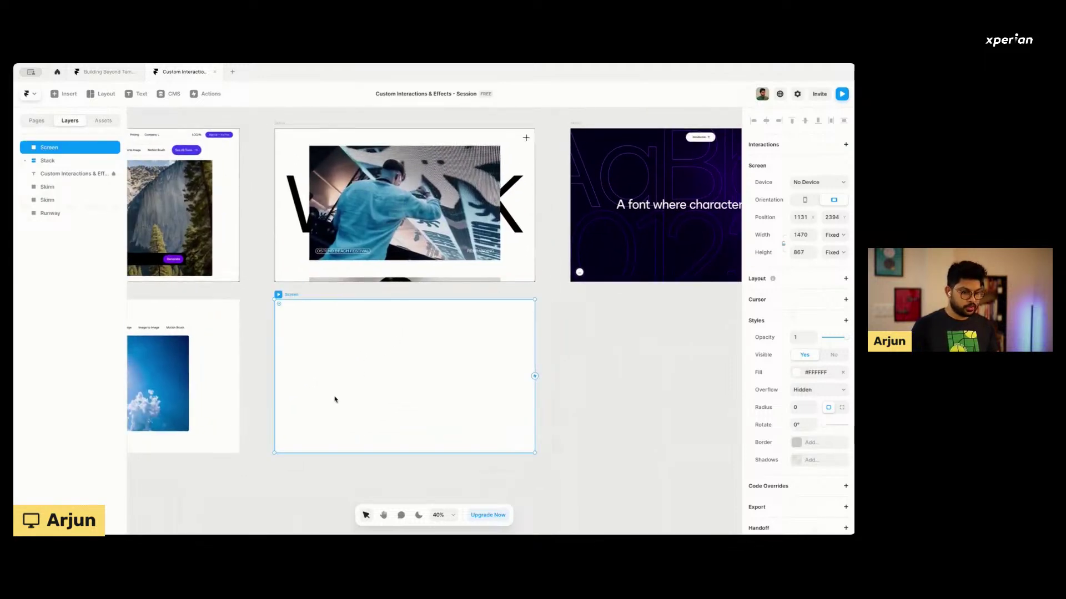
Add a text layer reading "WORK" inside the new blank screen.
{"action": "key", "text": "t"}
{"action": "left_click", "coordinate": [342, 366]}
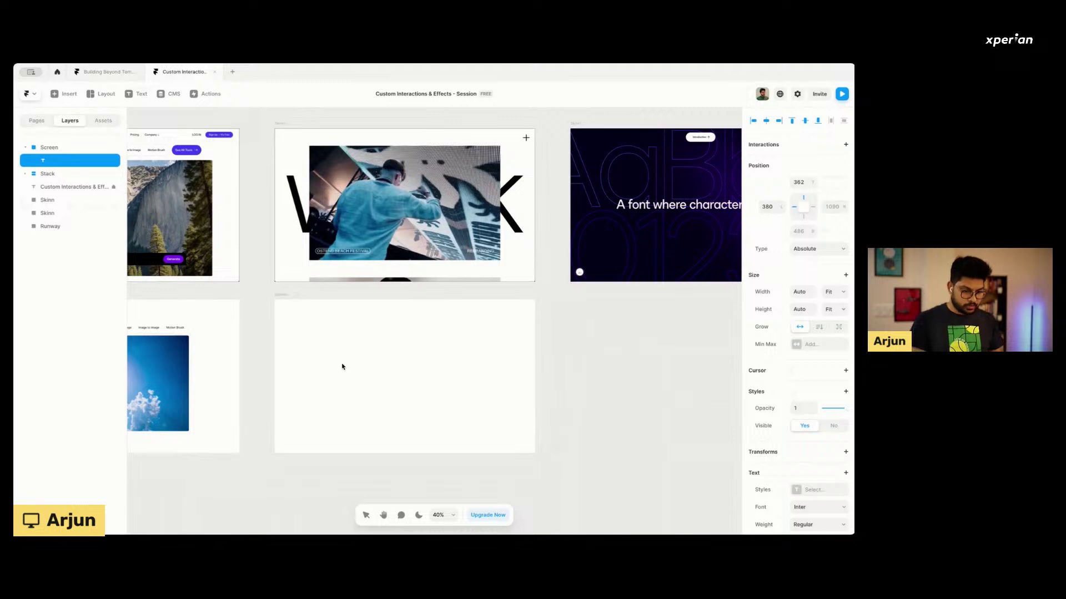
{"action": "key", "text": "Escape"}
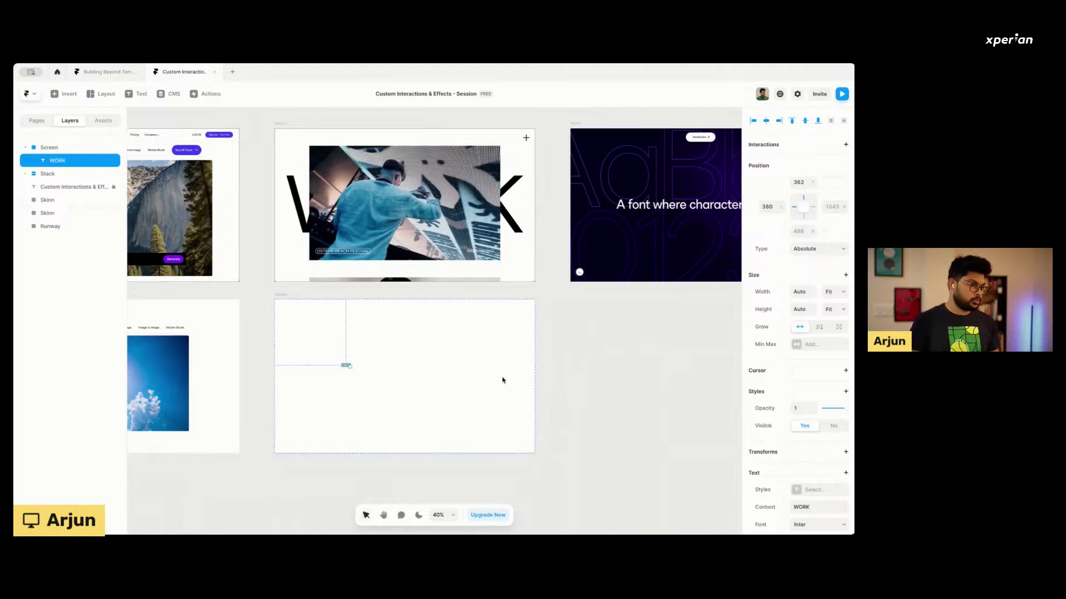
Set the WORK text's font size to 440 pixels and centre the text in the screen.
{"action": "scroll", "coordinate": [770, 418], "scroll_direction": "down", "scroll_amount": 3}
{"action": "left_click", "coordinate": [791, 397]}
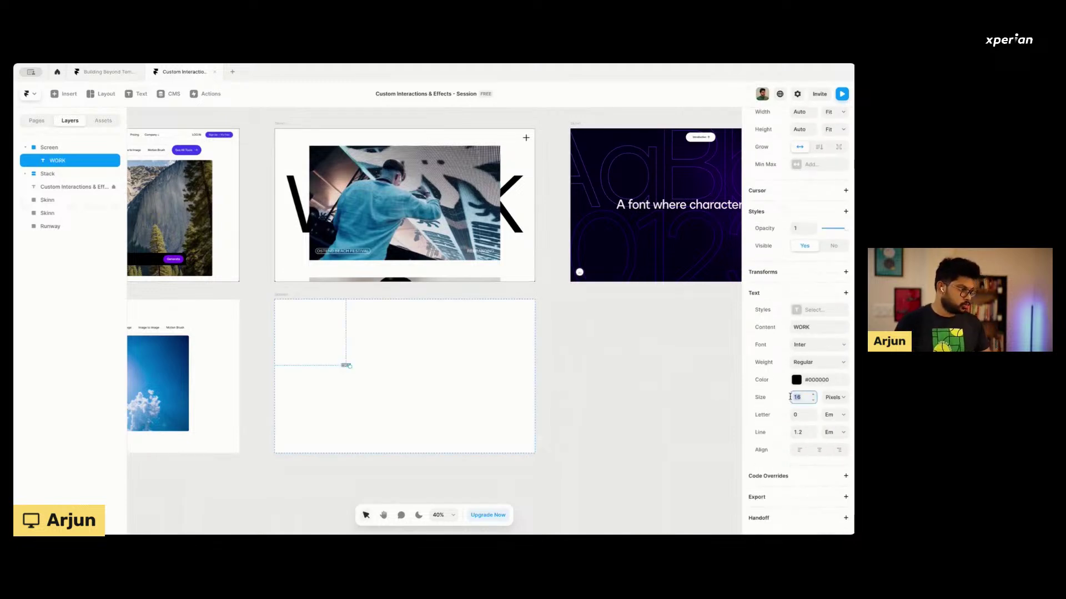
{"action": "type", "text": "400"}
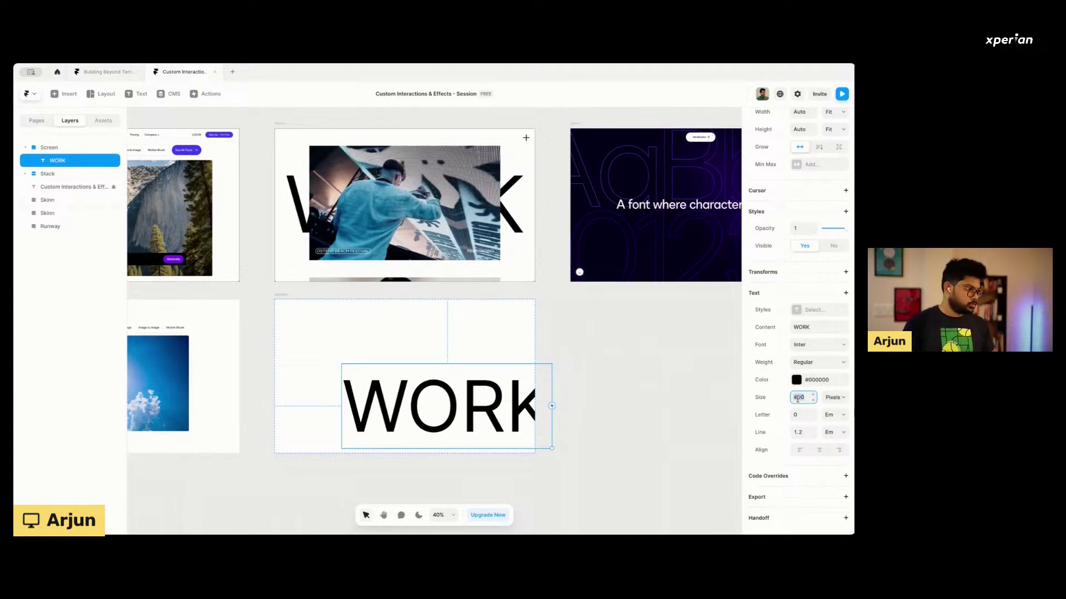
{"action": "type", "text": "480"}
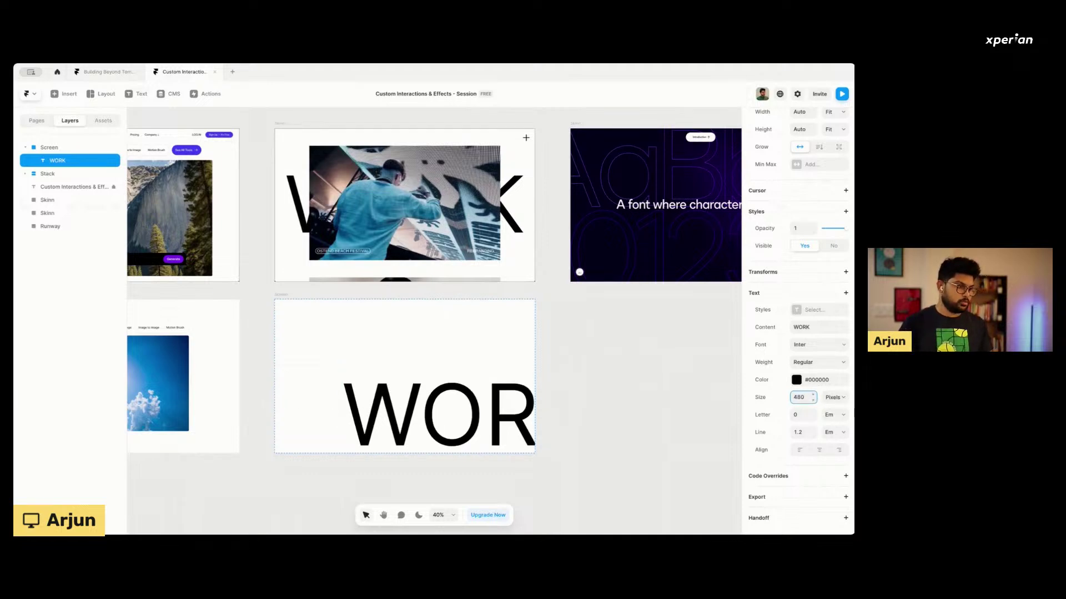
{"action": "left_click_drag", "start_coordinate": [461, 391], "coordinate": [393, 359]}
{"action": "left_click", "coordinate": [794, 395]}
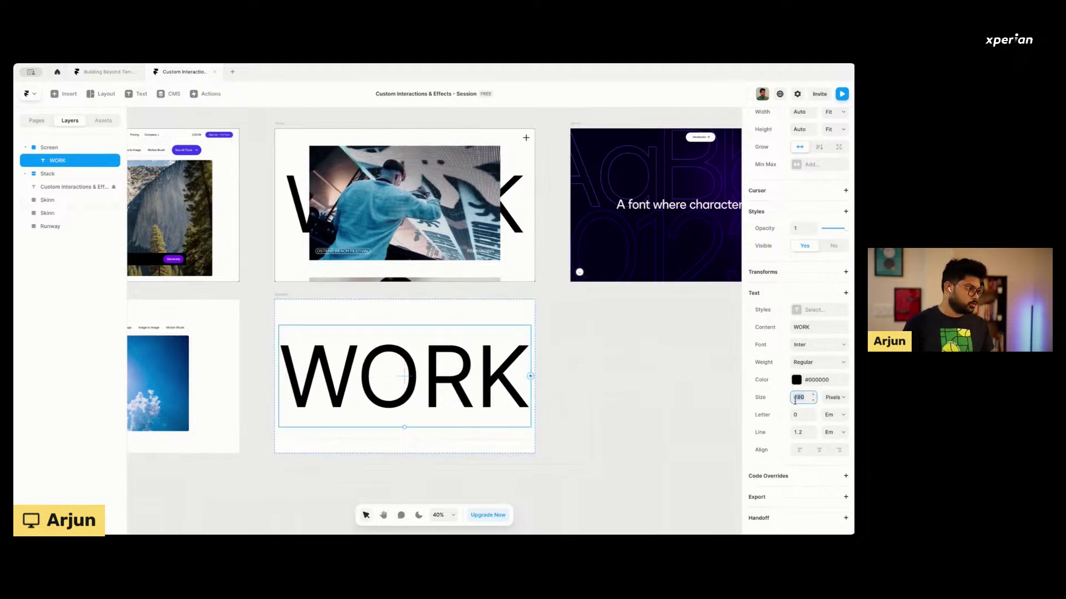
{"action": "type", "text": "440"}
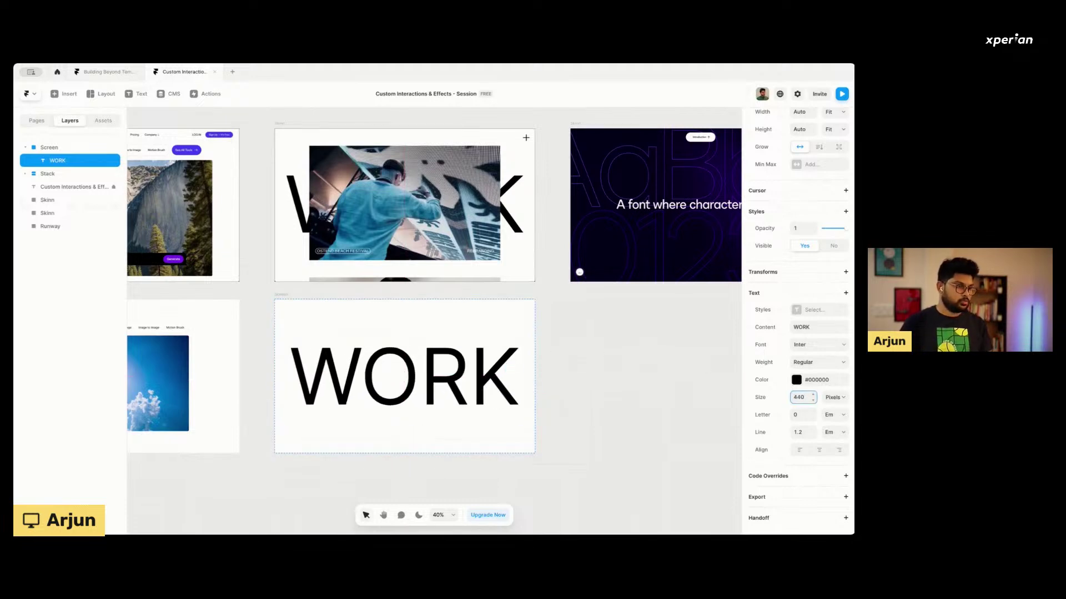
Set the WORK text's line height to 100% and its letter spacing to -20 pixels, keeping it centred.
{"action": "left_click", "coordinate": [829, 417]}
{"action": "left_click", "coordinate": [830, 429]}
{"action": "left_click", "coordinate": [829, 436]}
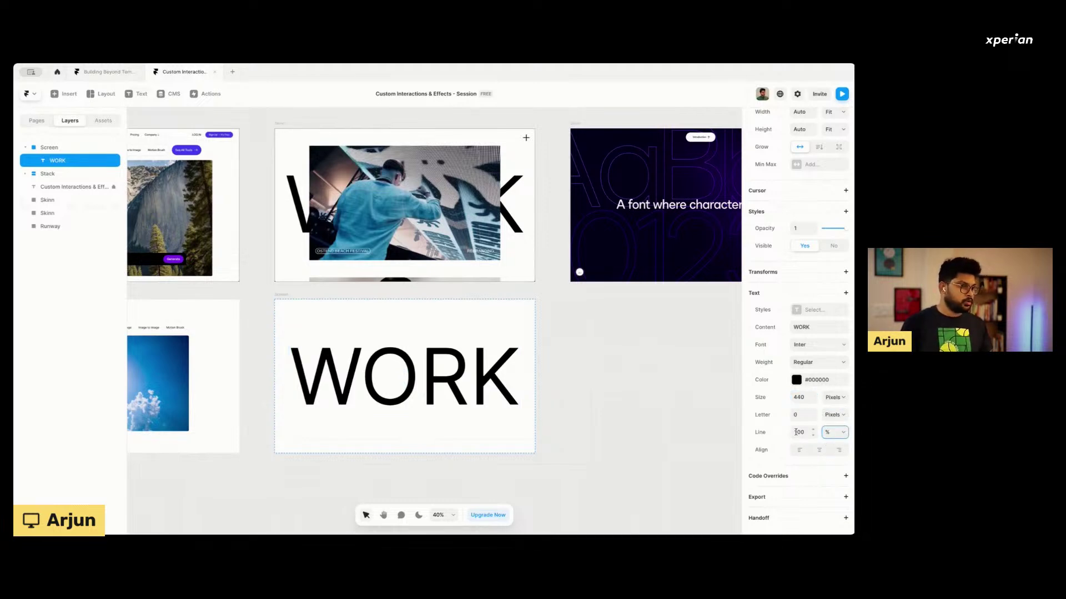
{"action": "left_click_drag", "start_coordinate": [367, 381], "coordinate": [361, 378]}
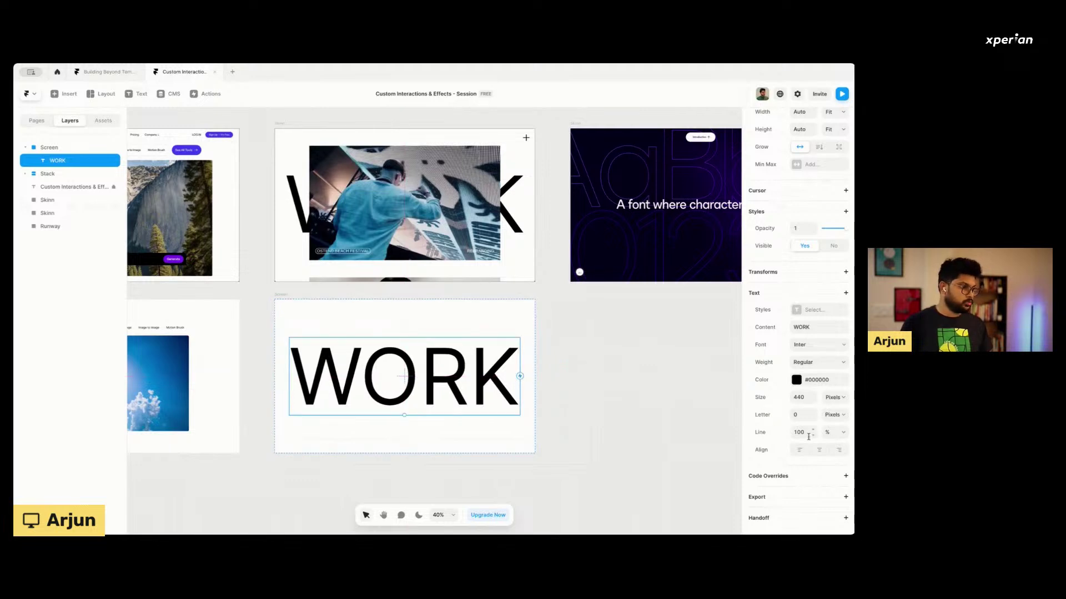
{"action": "left_click", "coordinate": [799, 415]}
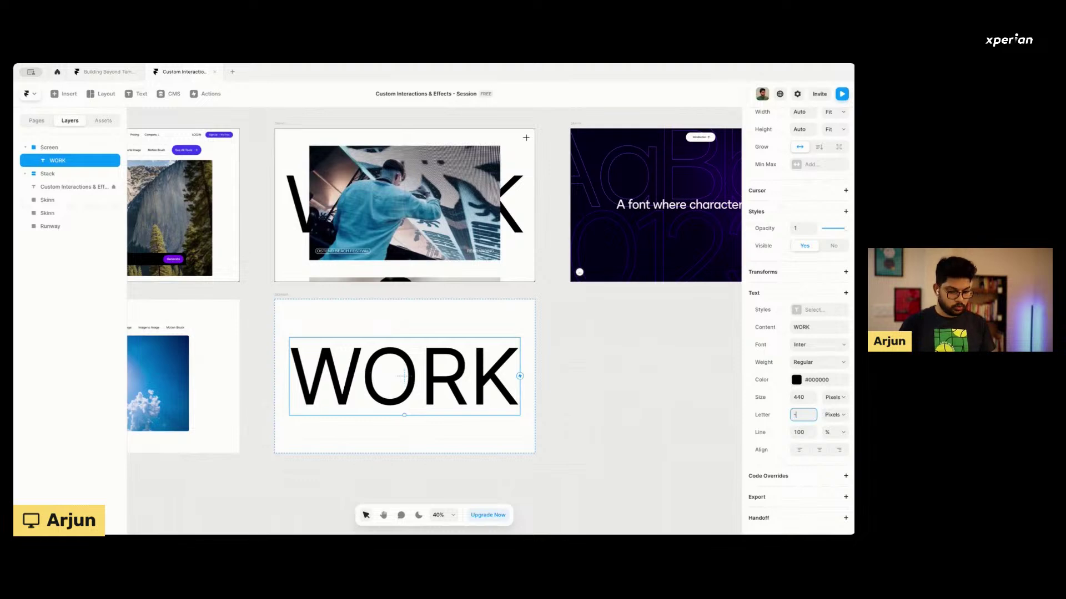
{"action": "type", "text": "-20"}
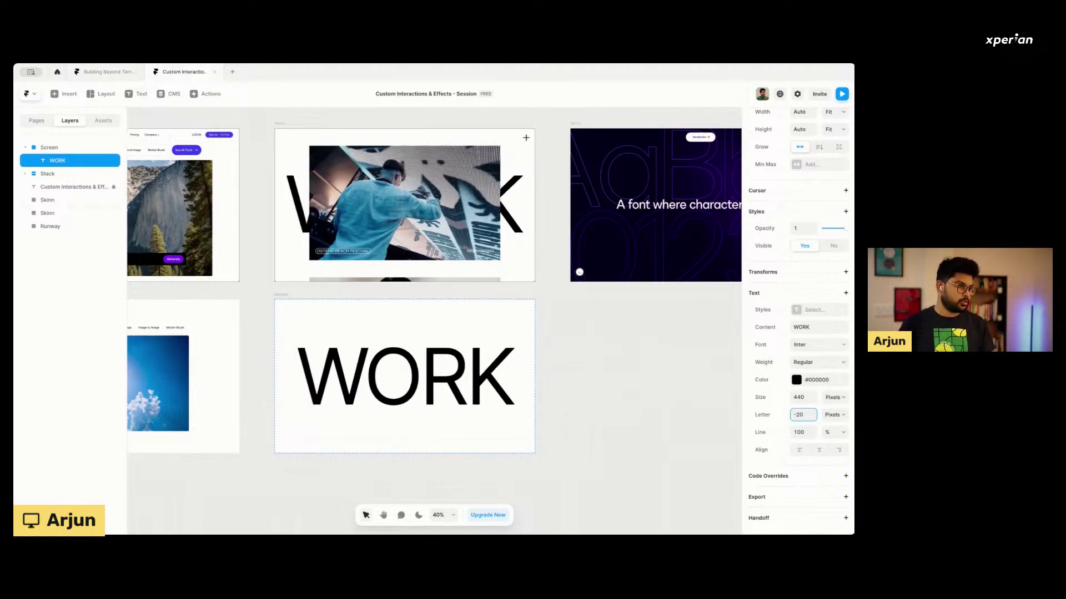
Compare the WORK text with the reference above and wrap the text in a stack.
{"action": "scroll", "coordinate": [266, 388], "scroll_direction": "up", "scroll_amount": 3}
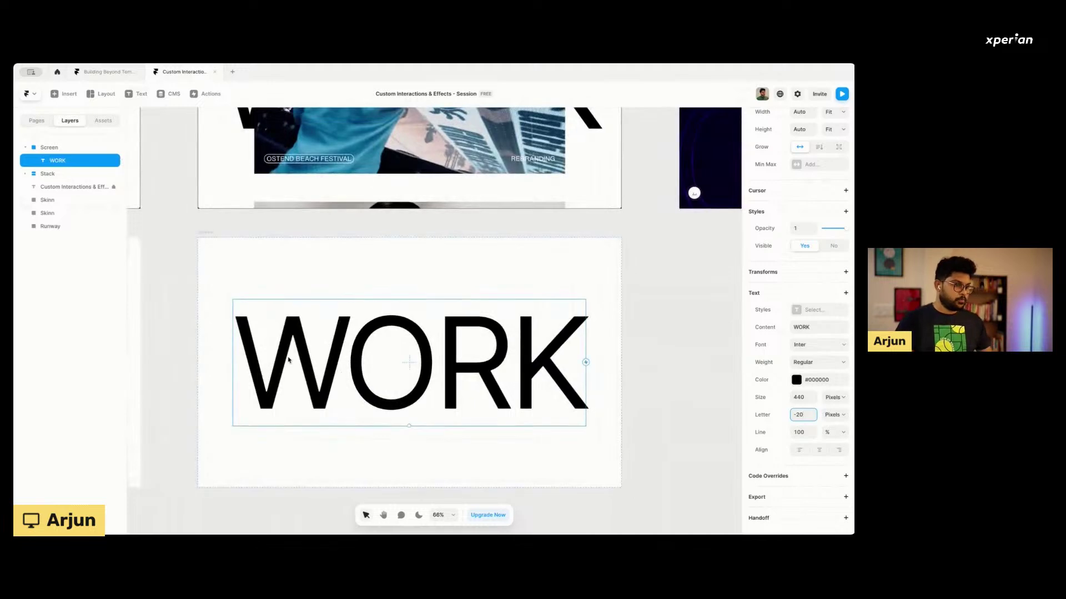
{"action": "scroll", "coordinate": [404, 342], "scroll_direction": "down", "scroll_amount": 2}
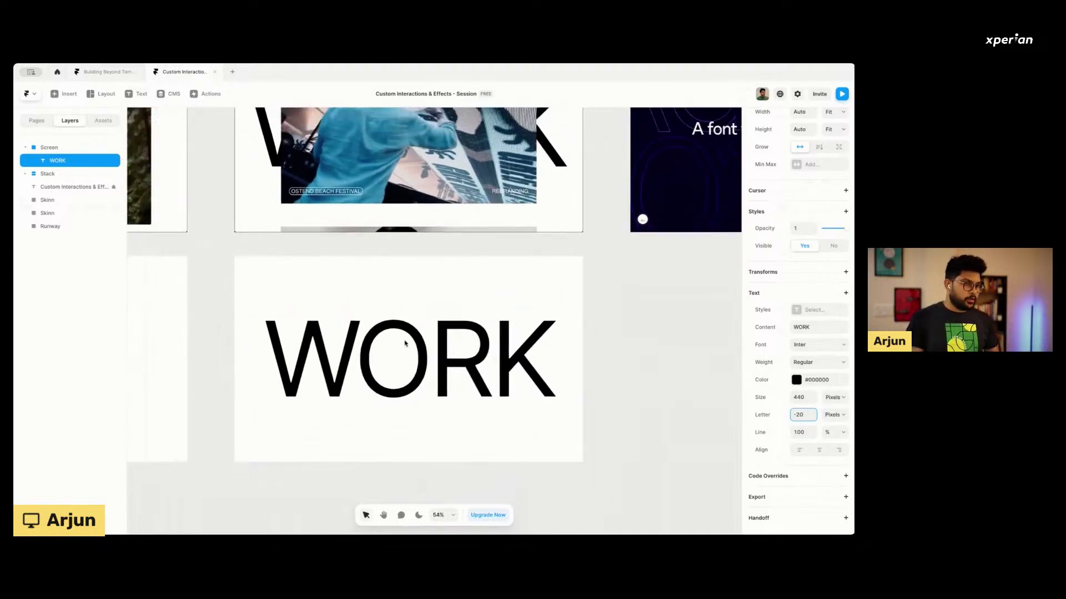
{"action": "scroll", "coordinate": [454, 352], "scroll_direction": "down", "scroll_amount": 1}
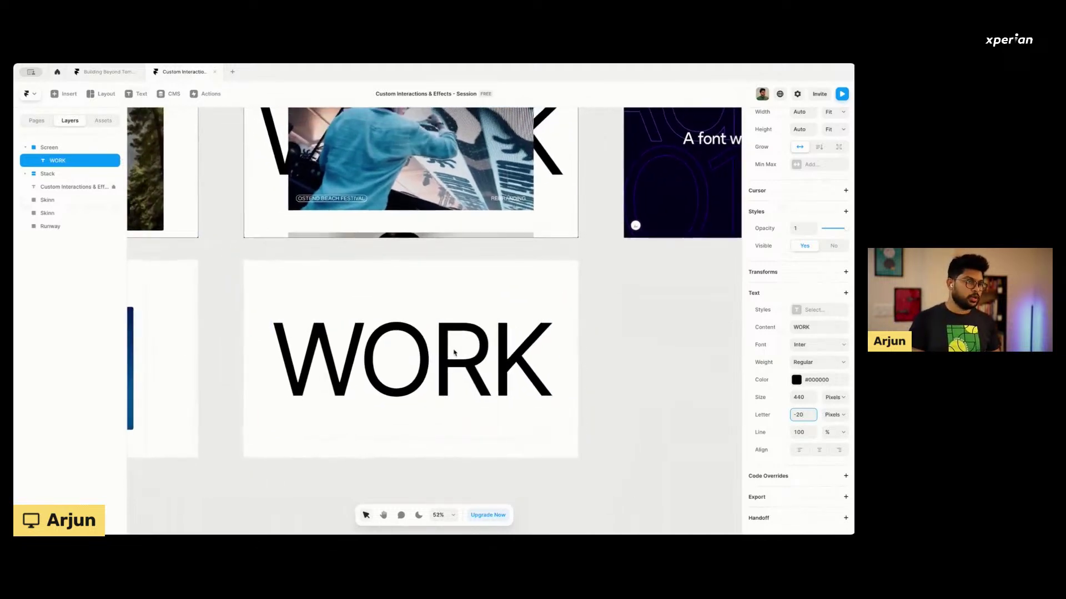
{"action": "scroll", "coordinate": [454, 352], "scroll_direction": "up", "scroll_amount": 3}
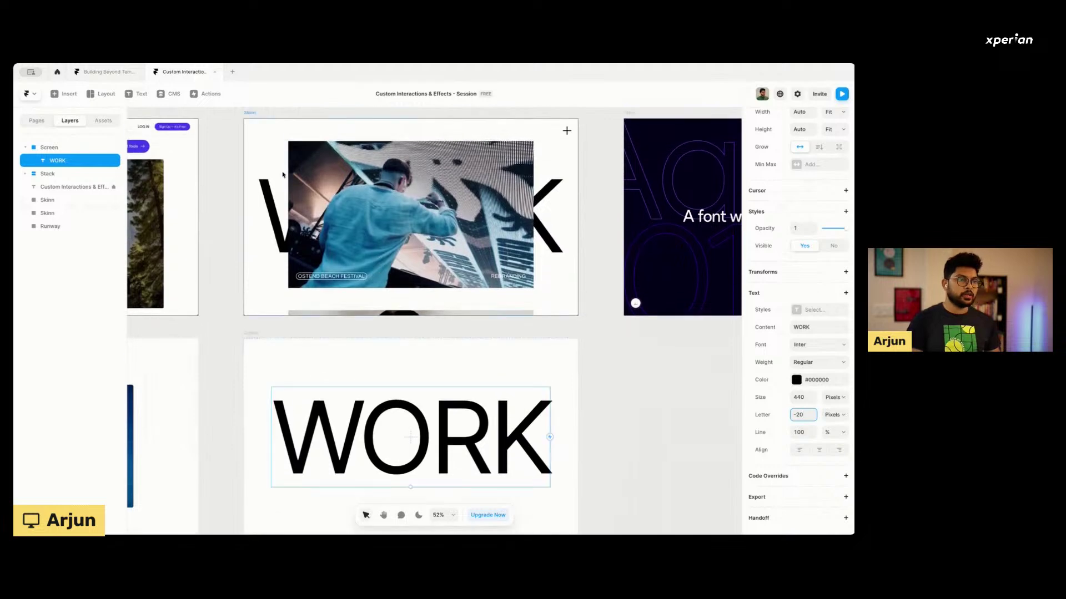
{"action": "scroll", "coordinate": [328, 325], "scroll_direction": "down", "scroll_amount": 1}
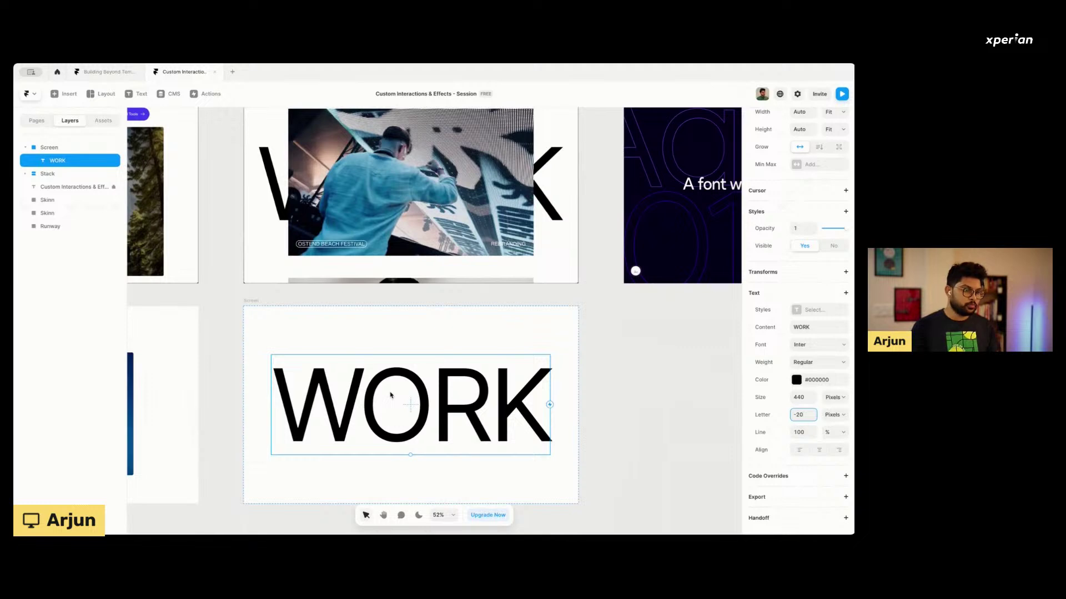
{"action": "right_click", "coordinate": [390, 396]}
{"action": "mouse_move", "coordinate": [398, 351]}
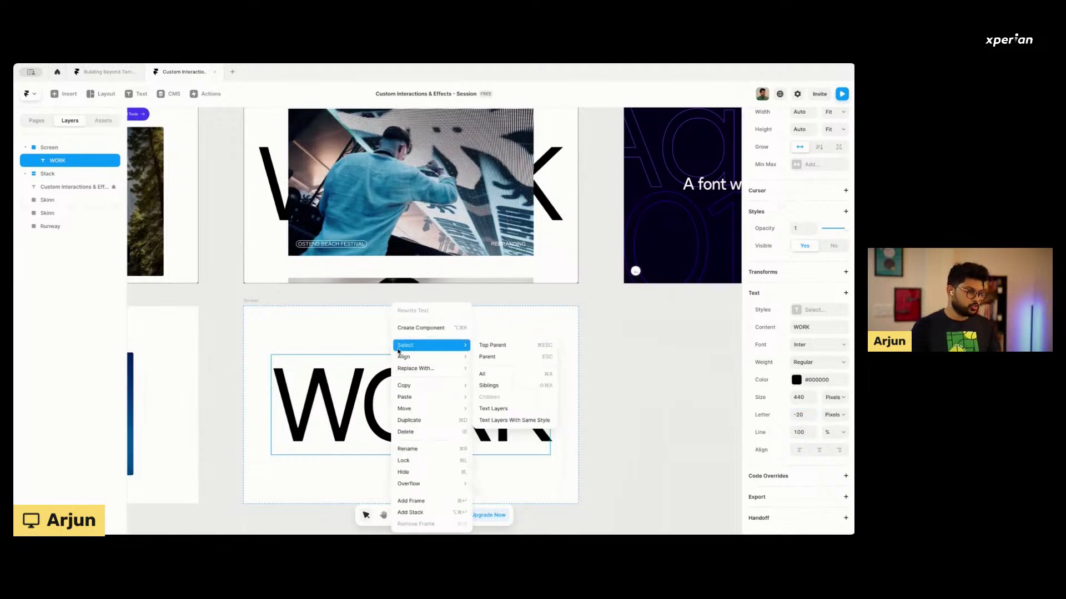
{"action": "left_click", "coordinate": [411, 512]}
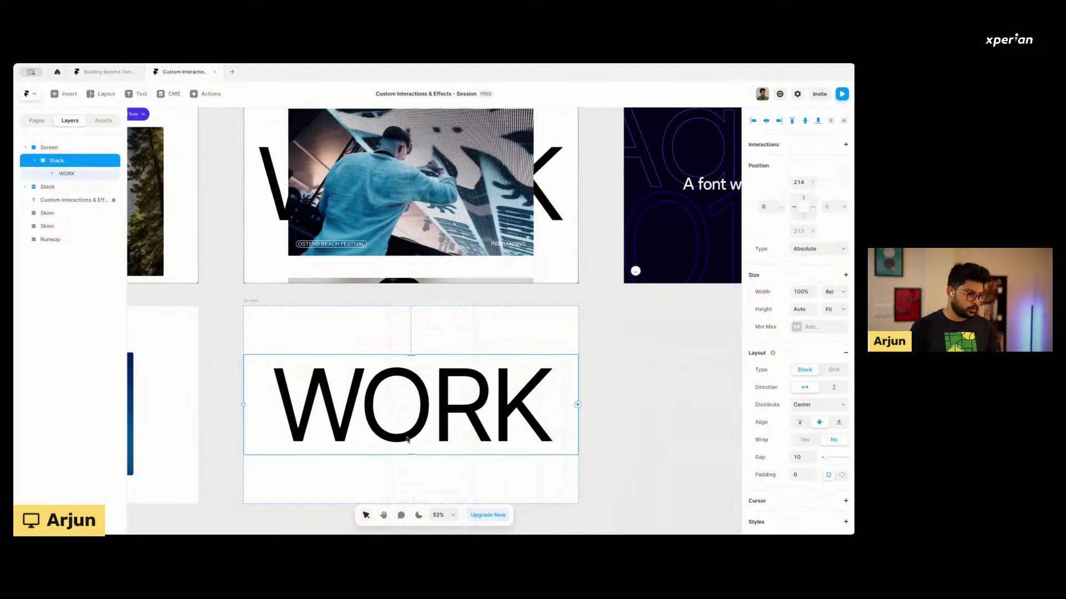
Fit the new stack to its content and centre it in the screen.
{"action": "right_click", "coordinate": [390, 400]}
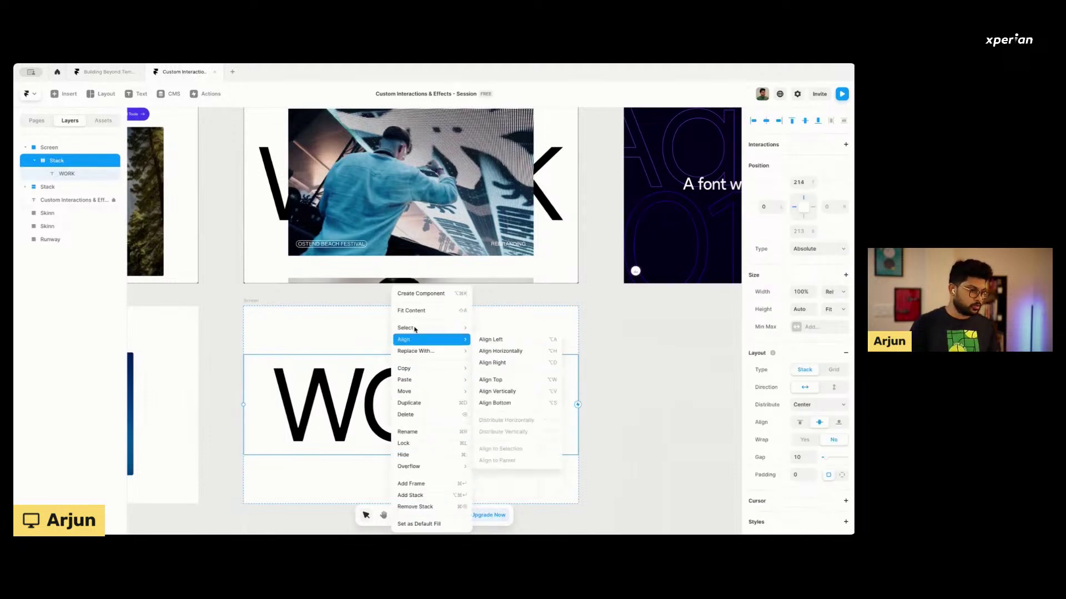
{"action": "left_click", "coordinate": [419, 313]}
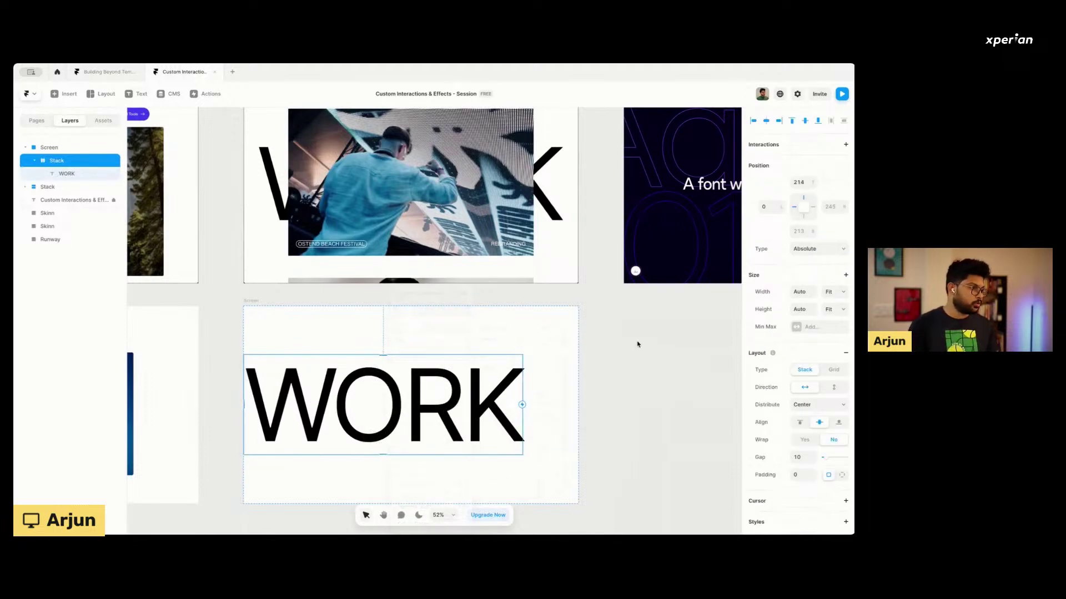
{"action": "left_click_drag", "start_coordinate": [407, 382], "coordinate": [434, 379]}
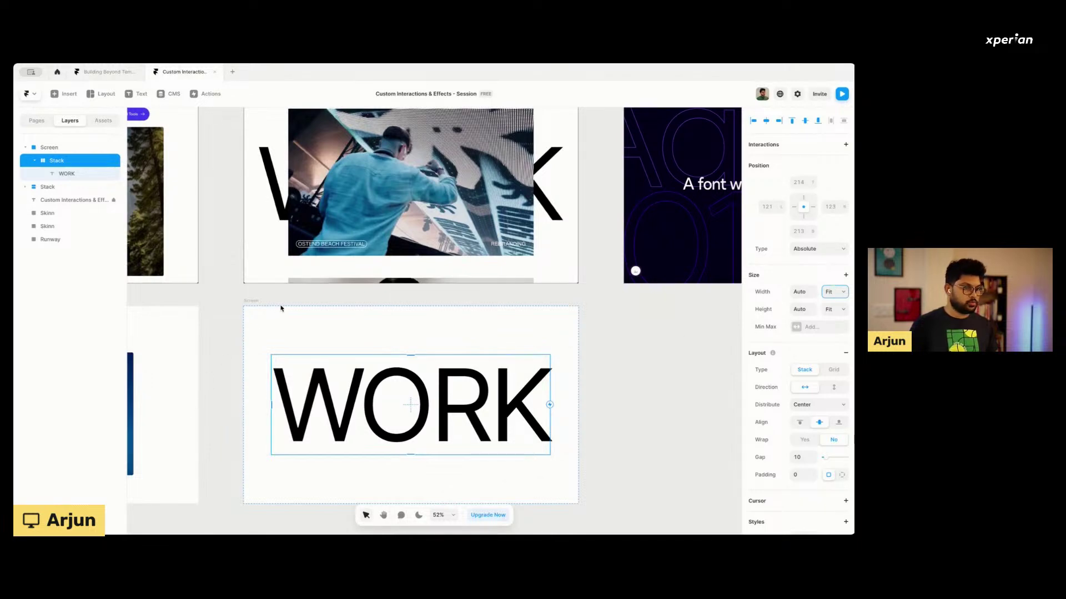
Apply a vertical stack layout to the screen that holds the WORK stack.
{"action": "left_click", "coordinate": [248, 302]}
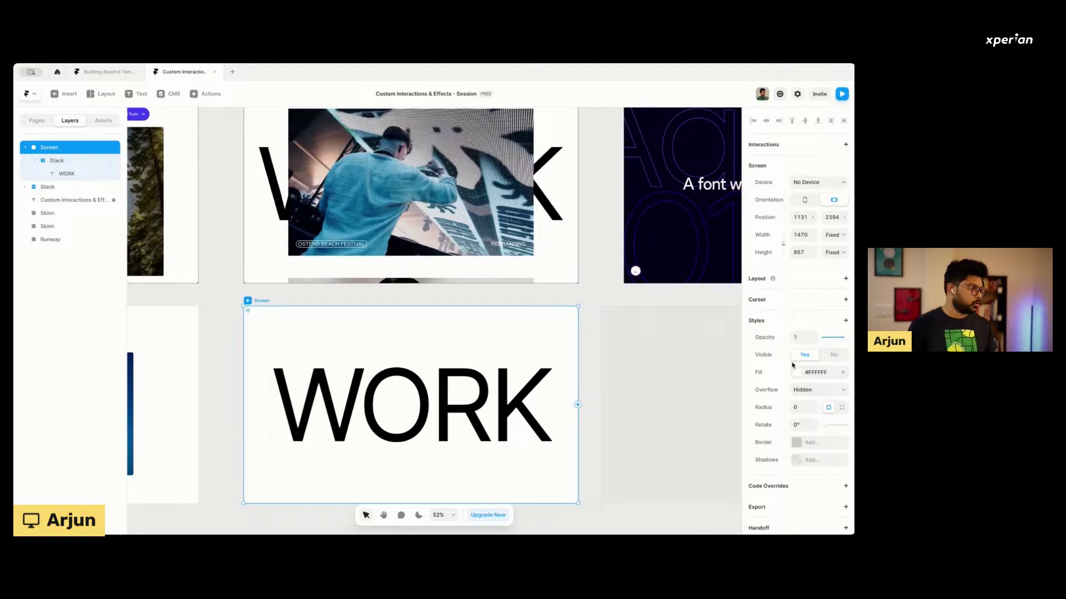
{"action": "left_click", "coordinate": [763, 283]}
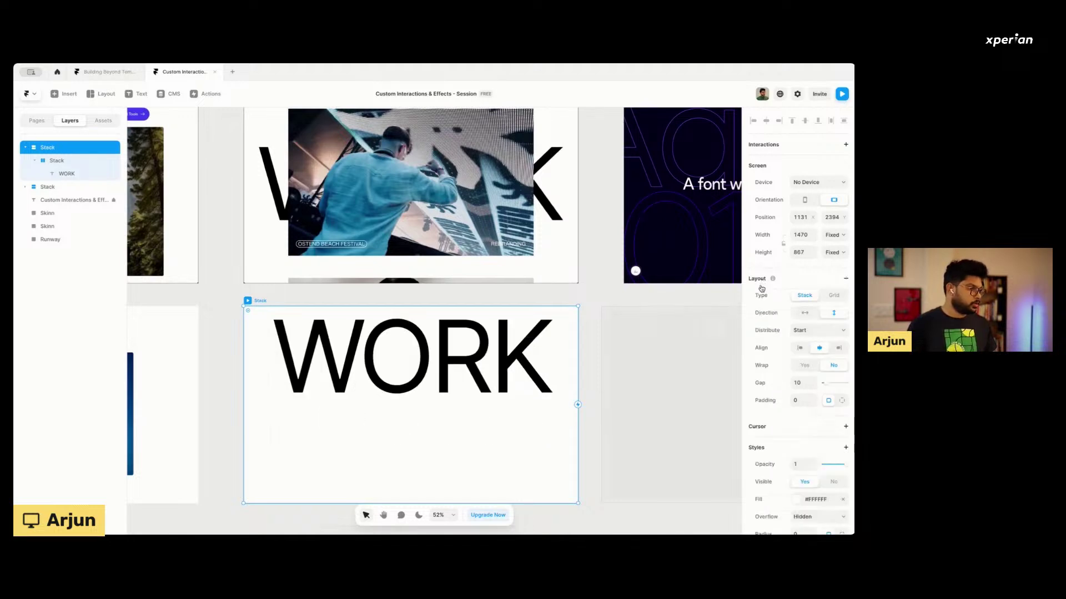
Set the screen stack's gap to 0 and its distribution to Center.
{"action": "left_click", "coordinate": [795, 384]}
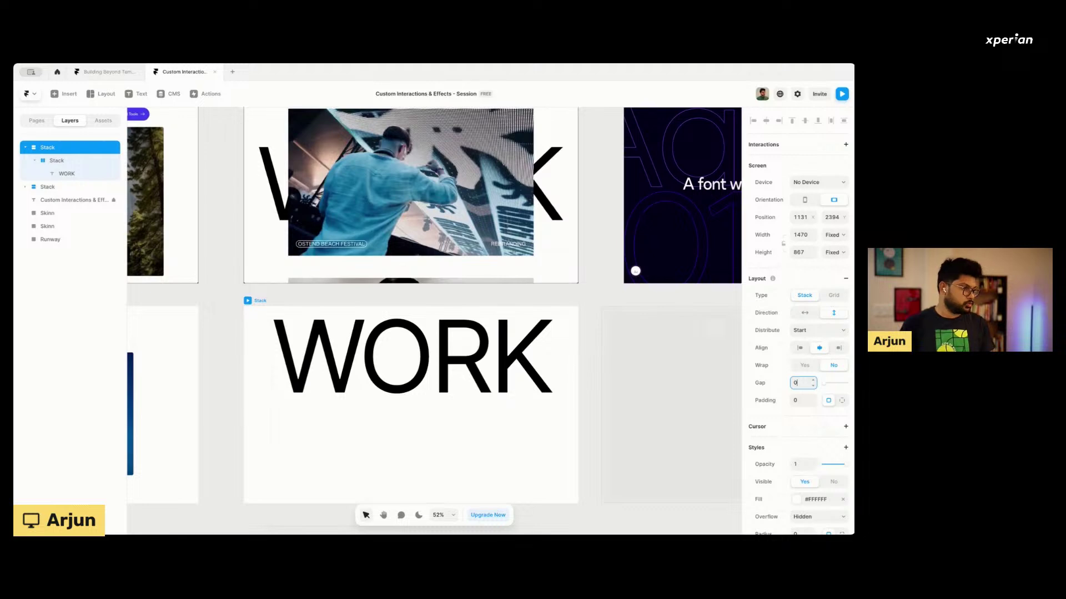
{"action": "key", "text": "Return"}
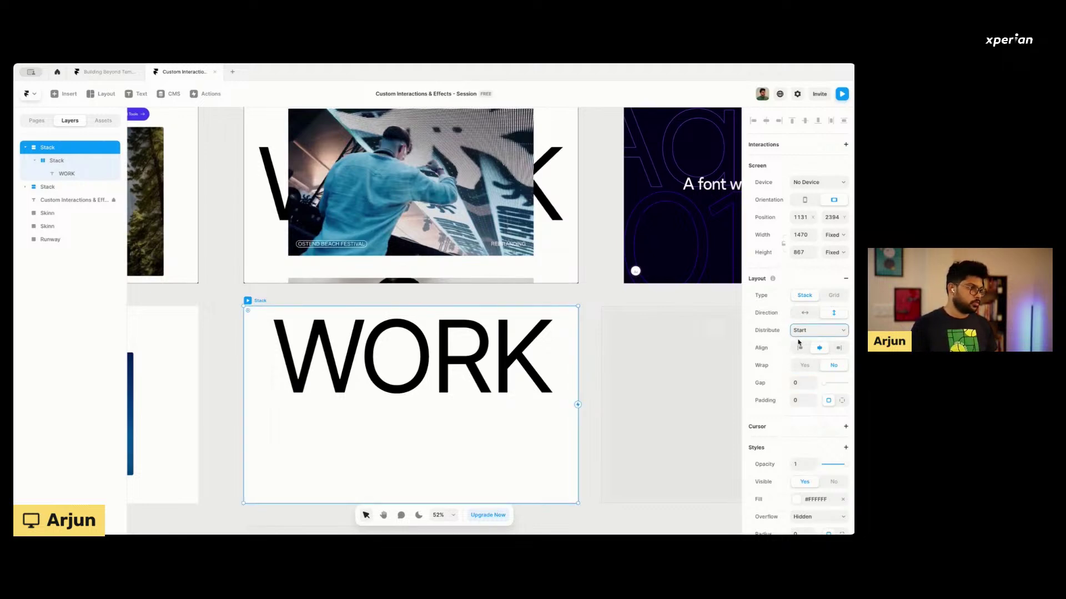
{"action": "key", "text": "Down"}
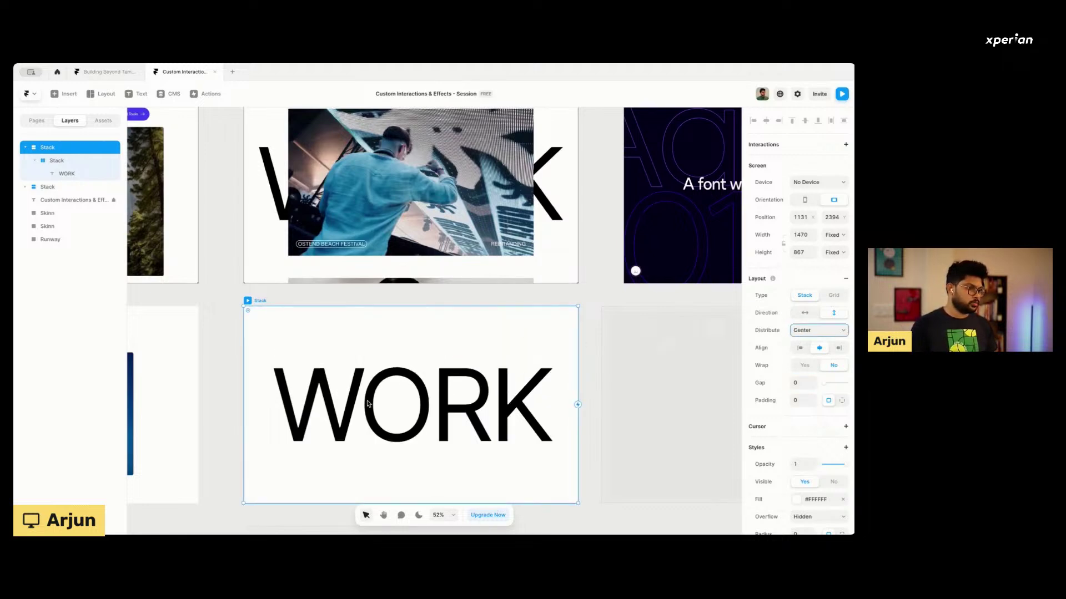
Make the inner stack holding the WORK text fill the screen's width and height.
{"action": "left_click", "coordinate": [358, 361]}
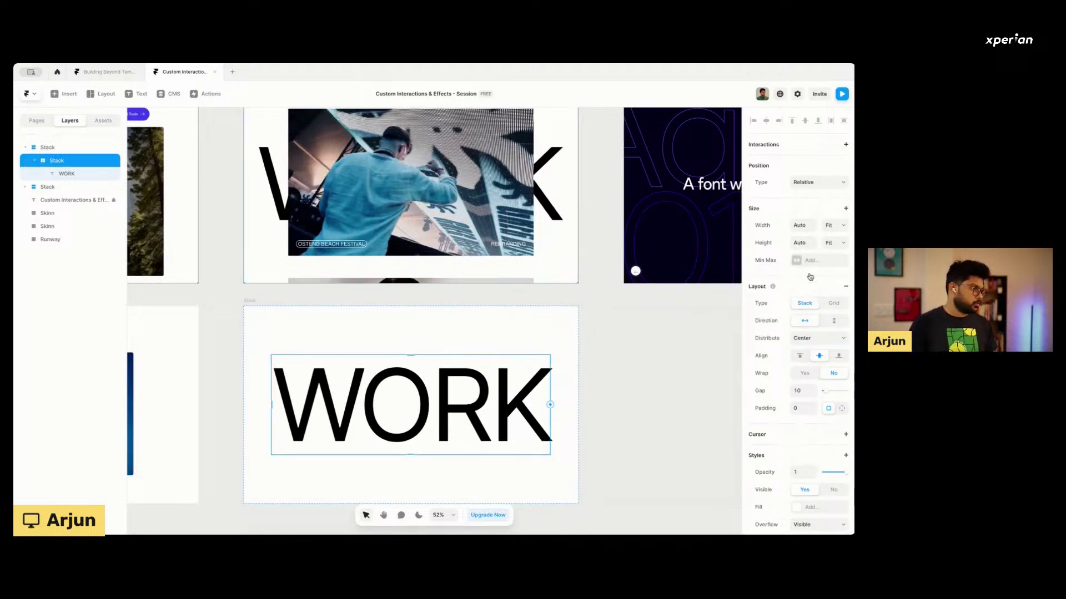
{"action": "left_click", "coordinate": [833, 224]}
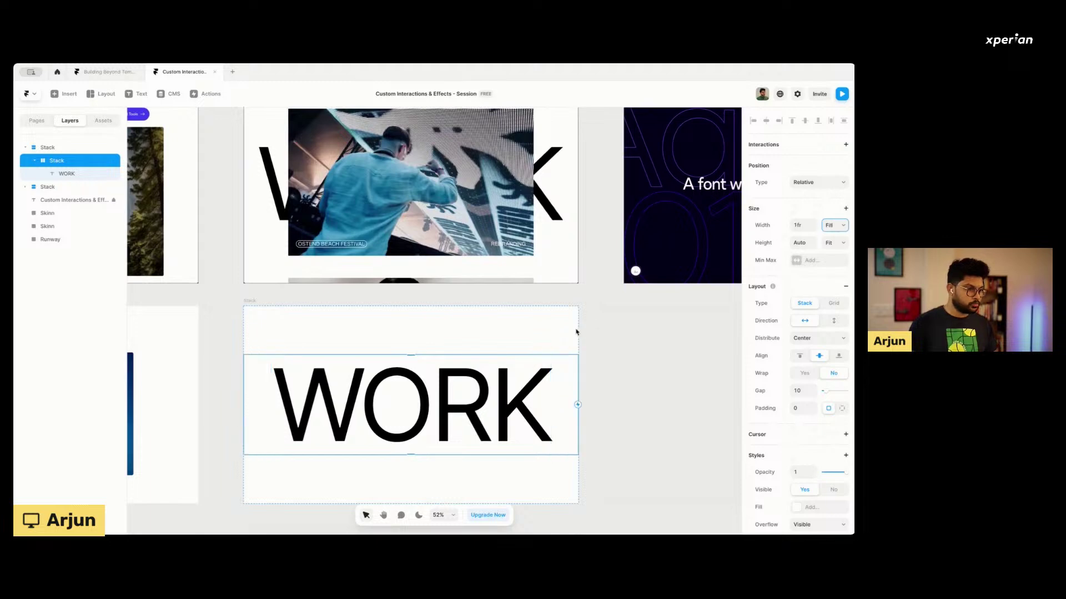
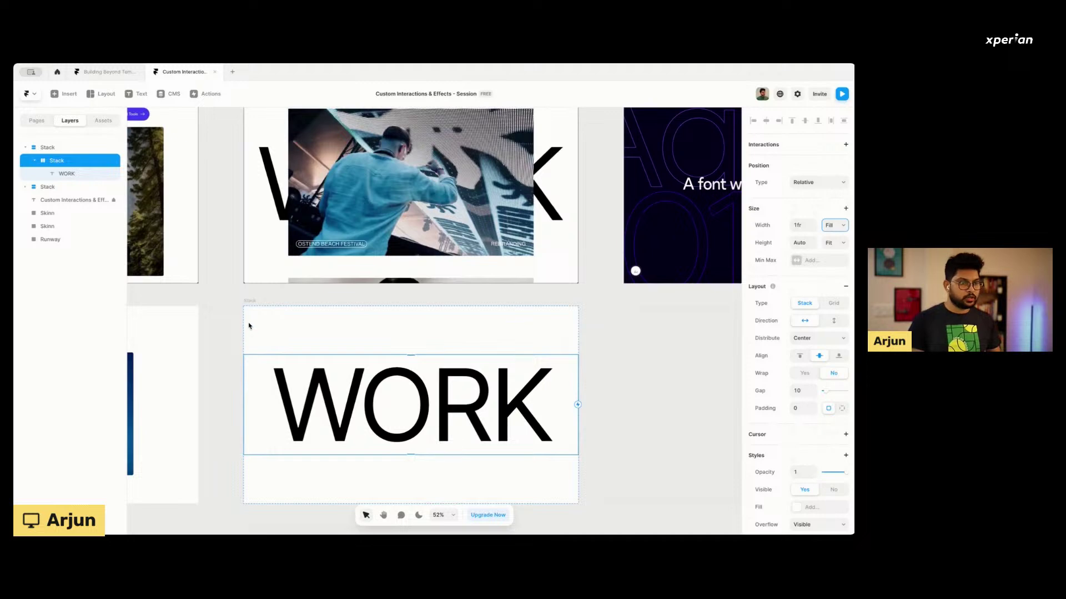
{"action": "left_click", "coordinate": [830, 246]}
{"action": "left_click", "coordinate": [834, 233]}
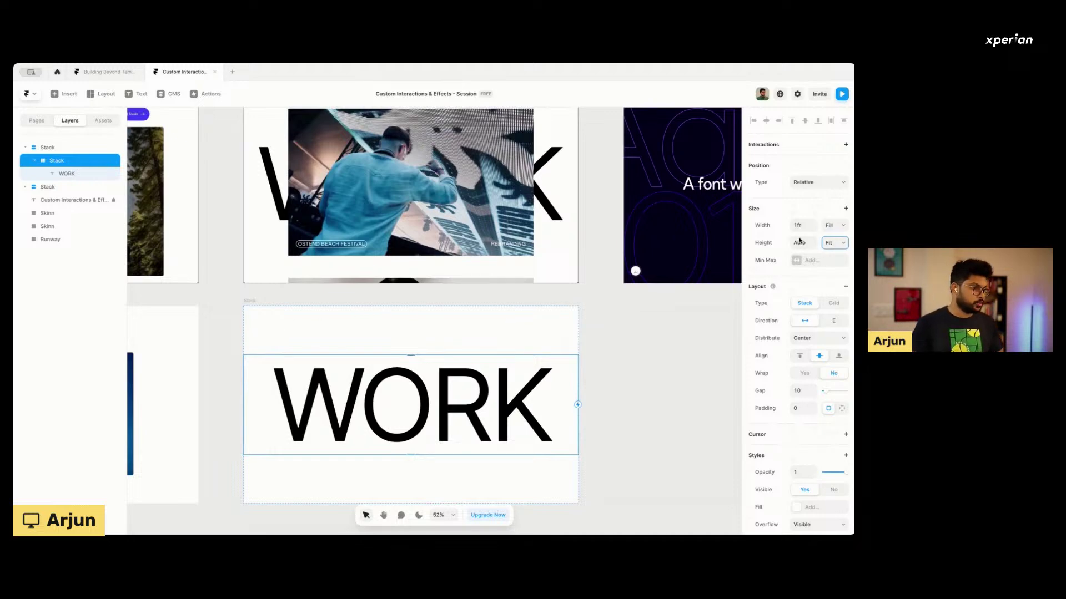
Give the WORK stack a fixed height of 900, and reduce it to 800.
{"action": "left_click", "coordinate": [794, 245]}
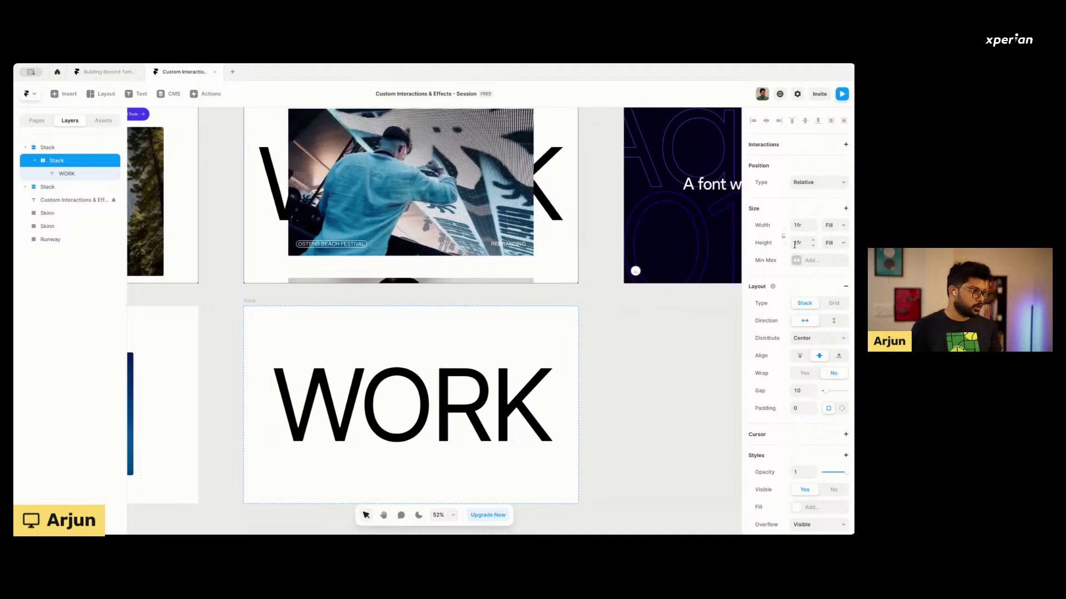
{"action": "type", "text": "900"}
{"action": "key", "text": "Return"}
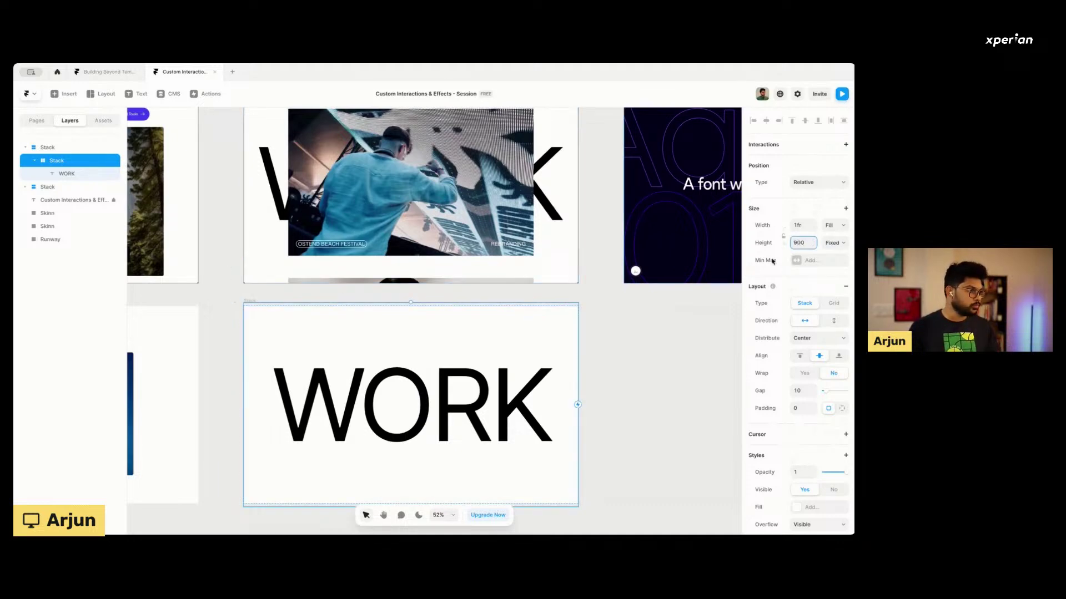
{"action": "double_click", "coordinate": [798, 243]}
{"action": "type", "text": "800"}
{"action": "key", "text": "Return"}
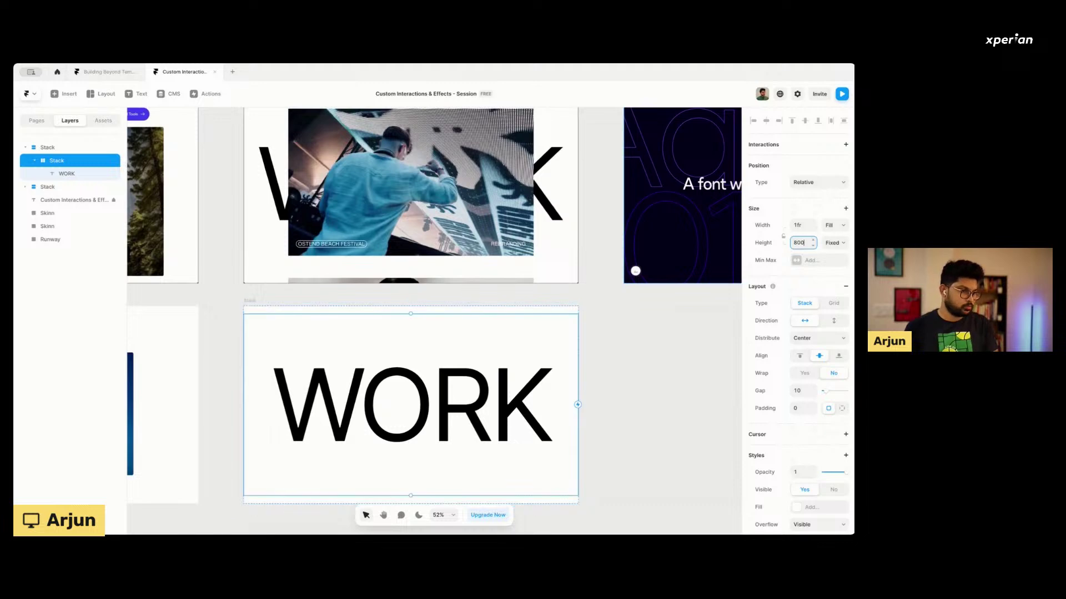
Set the distribution of the outer screen stack to Start.
{"action": "left_click", "coordinate": [250, 301]}
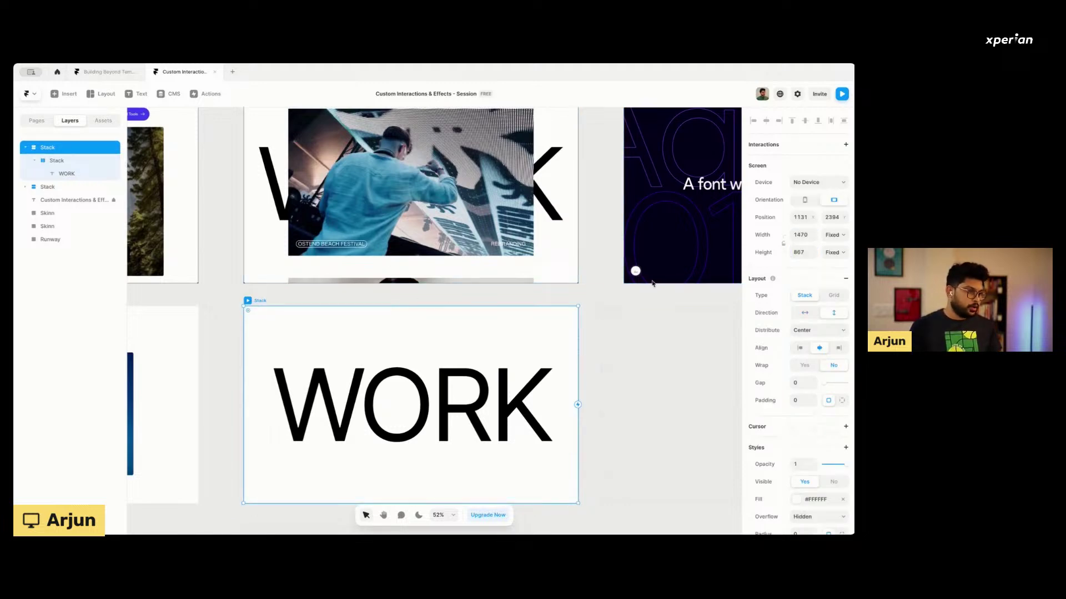
{"action": "left_click", "coordinate": [797, 331]}
{"action": "left_click", "coordinate": [799, 323]}
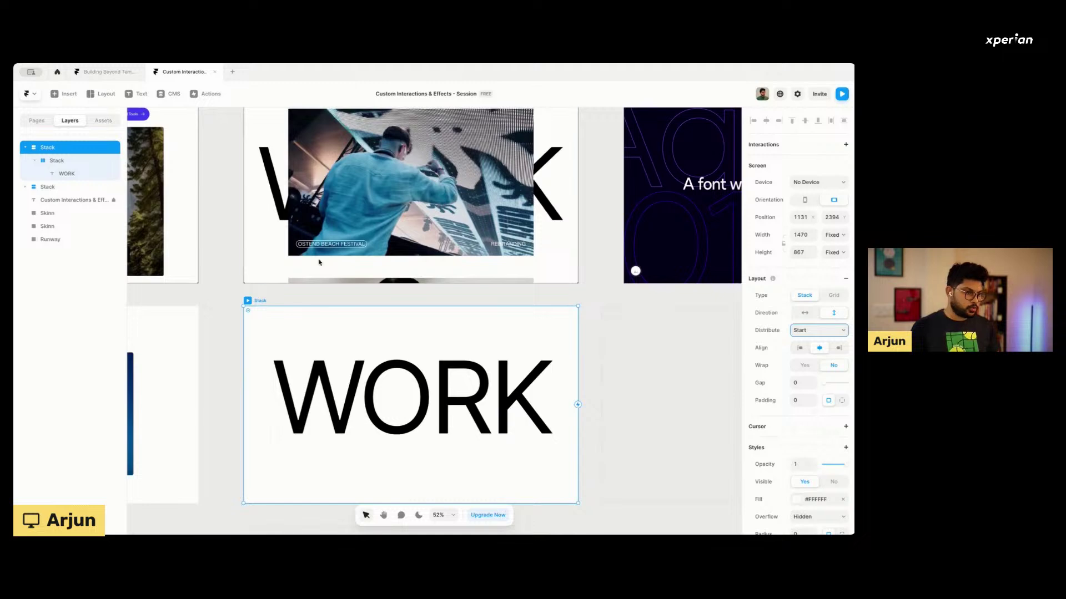
Rename the outer screen stack as Main and the inner WORK stack as Intro.
{"action": "scroll", "coordinate": [345, 333], "scroll_direction": "down", "scroll_amount": 3}
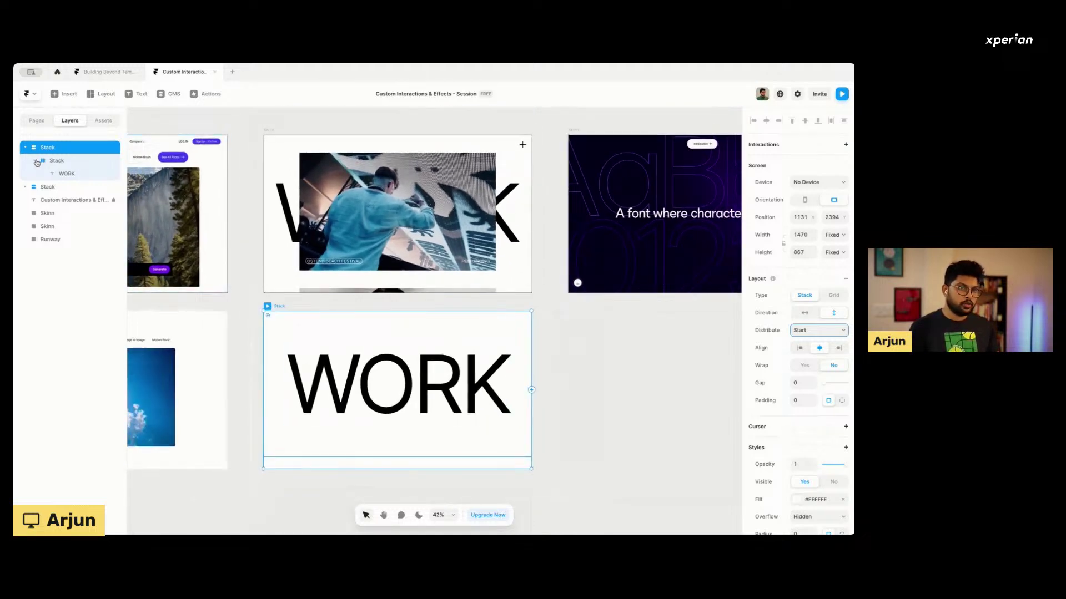
{"action": "double_click", "coordinate": [48, 148]}
{"action": "type", "text": "Page"}
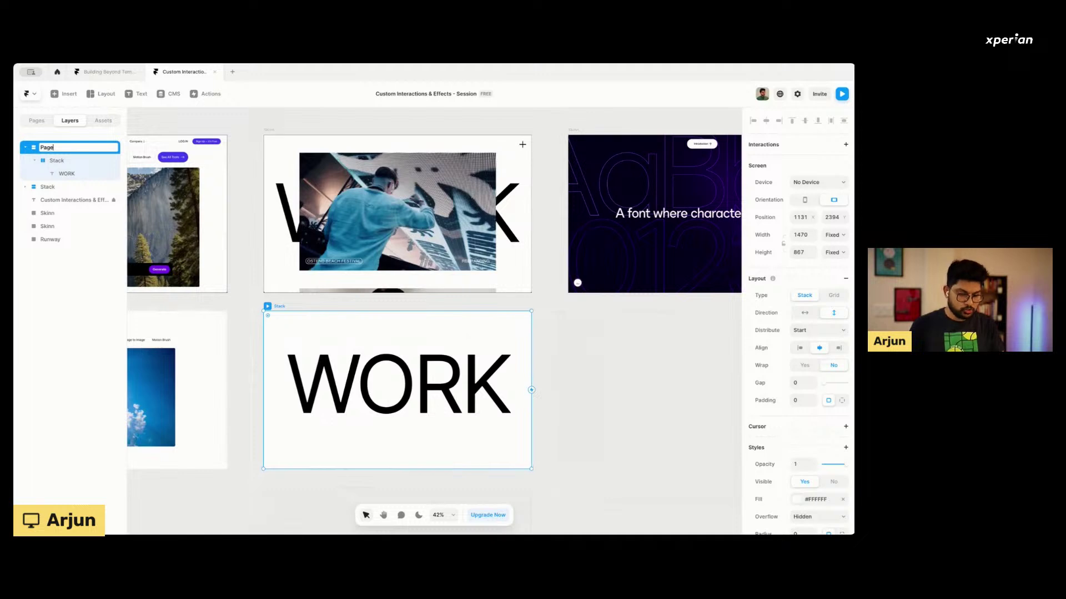
{"action": "key", "text": "ctrl+a"}
{"action": "type", "text": "Main"}
{"action": "key", "text": "Return"}
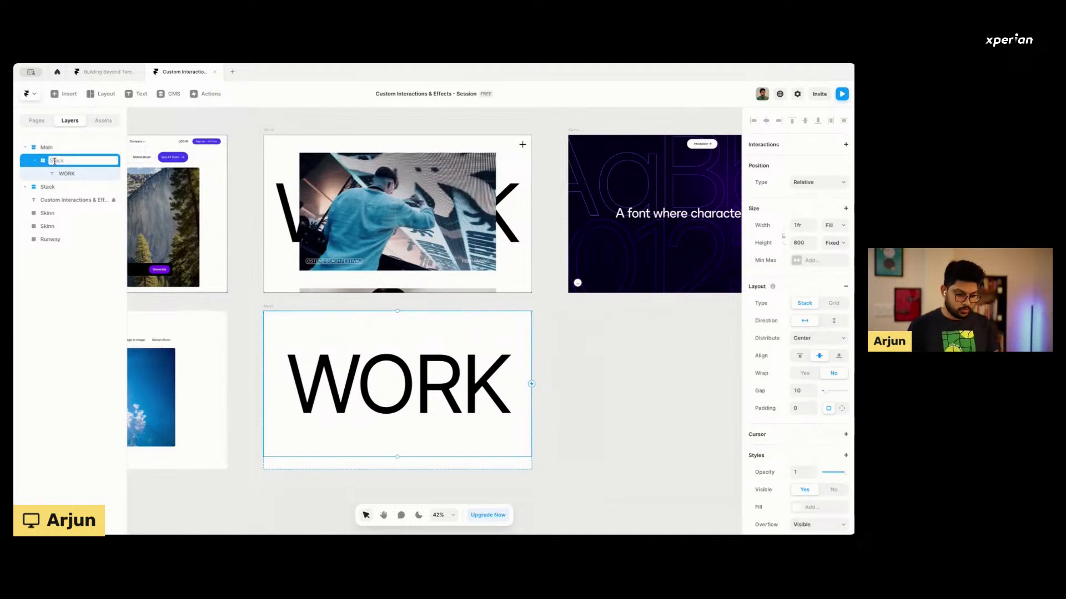
{"action": "type", "text": "o"}
{"action": "key", "text": "Return"}
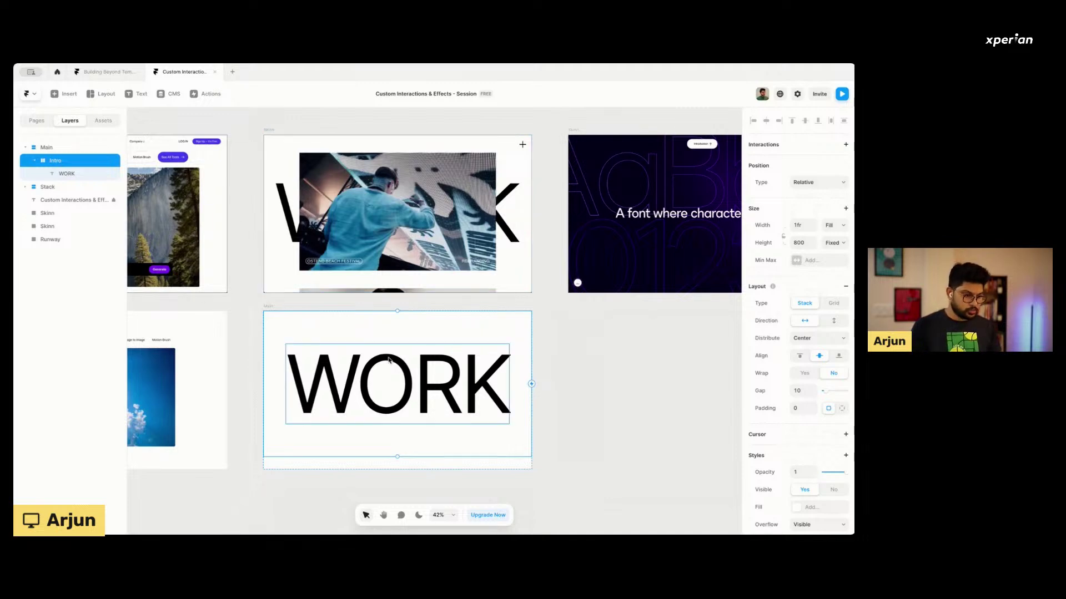
Duplicate the Intro stack inside Main.
{"action": "scroll", "coordinate": [388, 360], "scroll_direction": "down", "scroll_amount": 2}
{"action": "key", "text": "ctrl+d"}
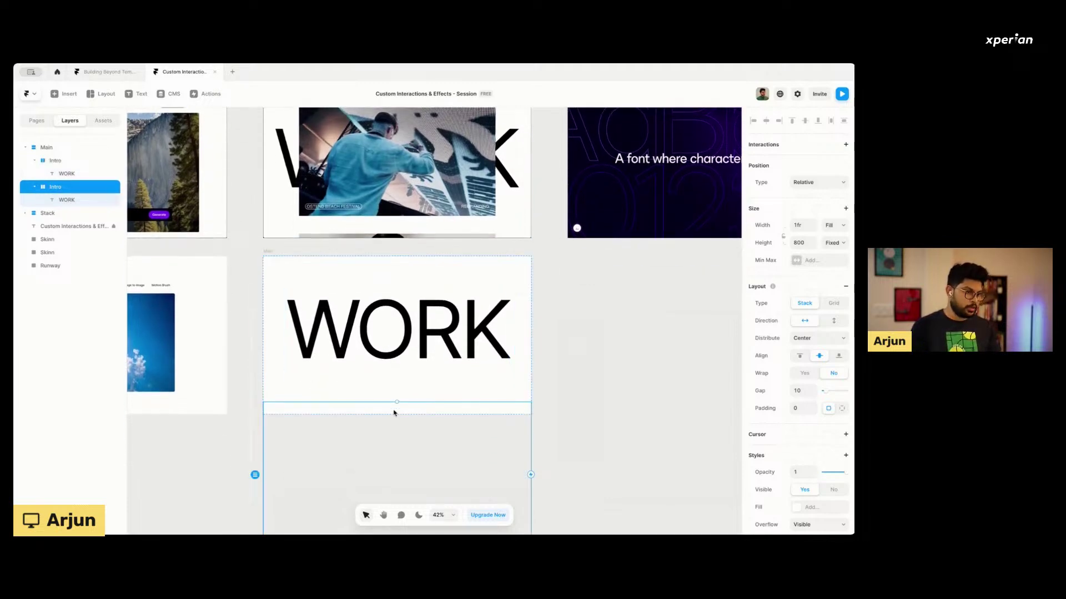
{"action": "scroll", "coordinate": [394, 413], "scroll_direction": "down", "scroll_amount": 2}
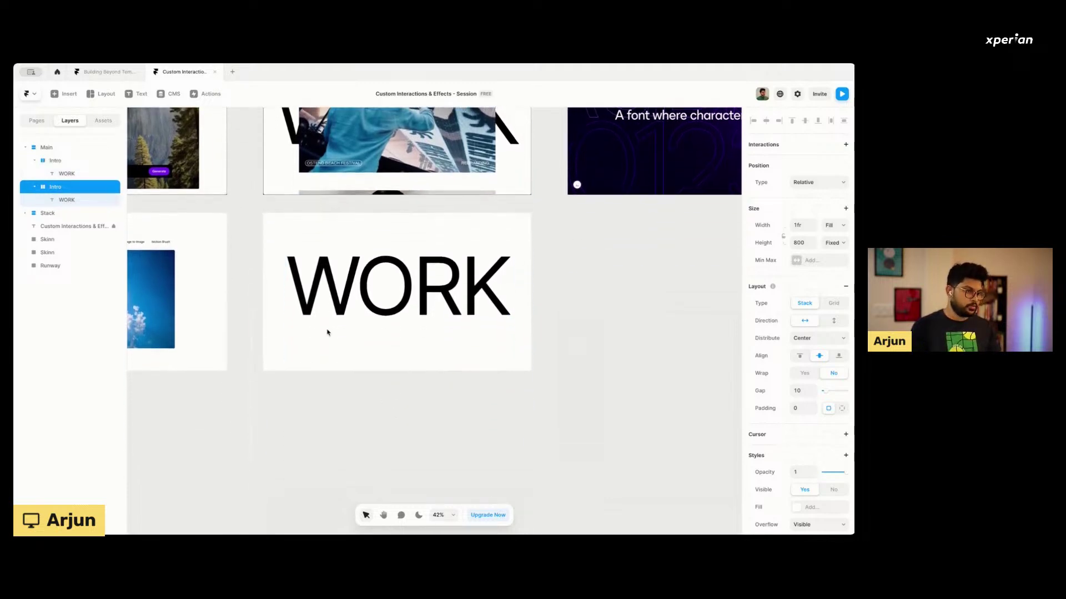
Collapse both Intro layers and set the height of Main to Fit.
{"action": "left_click", "coordinate": [47, 147]}
{"action": "left_click", "coordinate": [34, 160]}
{"action": "left_click", "coordinate": [34, 174]}
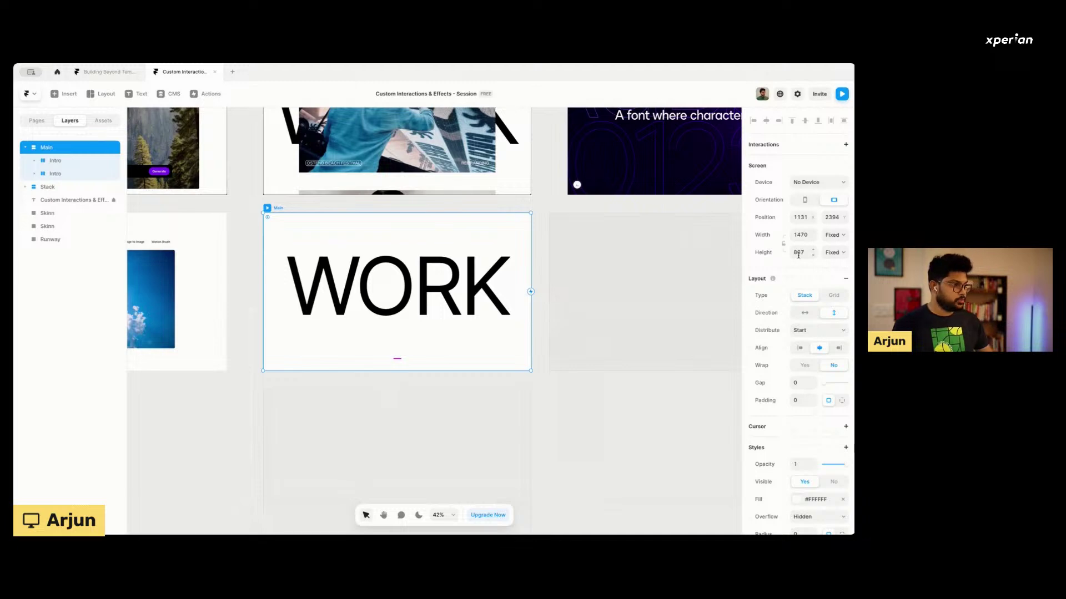
{"action": "left_click", "coordinate": [830, 253]}
{"action": "left_click", "coordinate": [835, 286]}
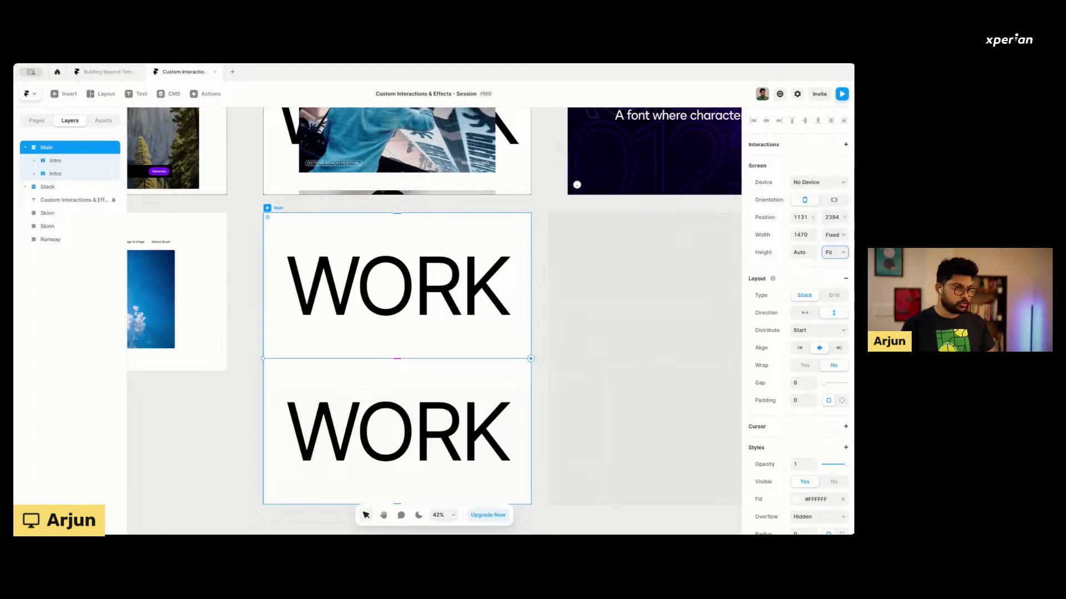
Select the second WORK text as the paste target and copy the image frame from Tab 1 of the Home page's Features component.
{"action": "left_click", "coordinate": [454, 413]}
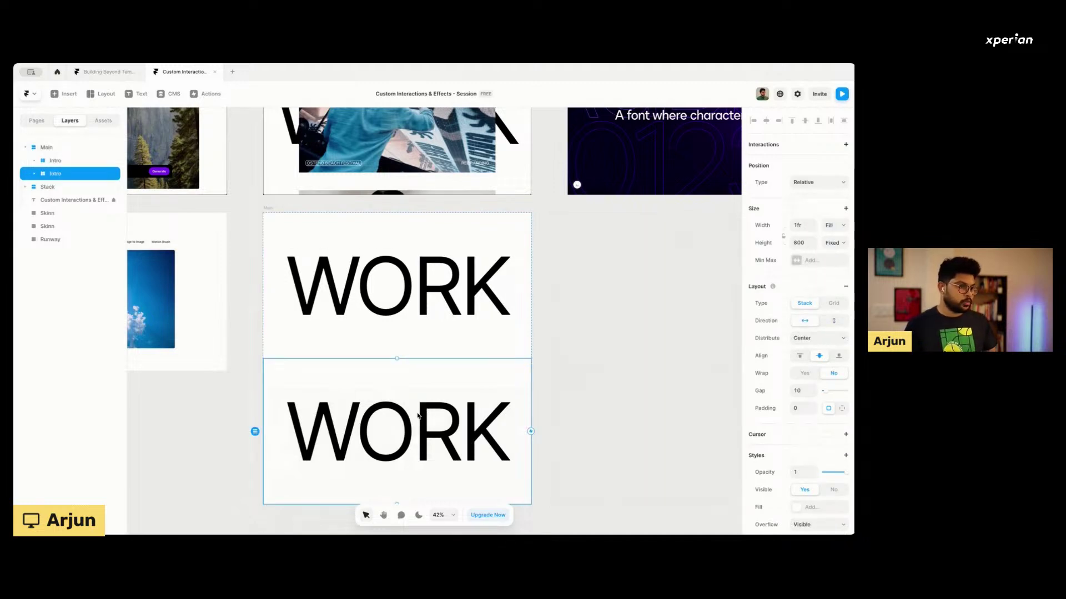
{"action": "left_click", "coordinate": [374, 424]}
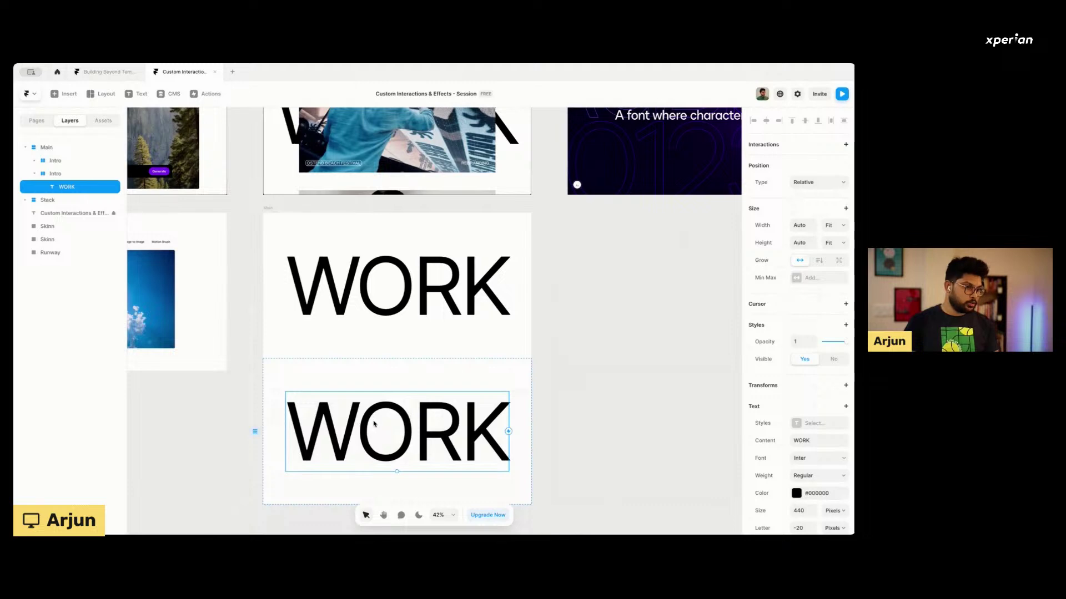
{"action": "scroll", "coordinate": [374, 425], "scroll_direction": "left", "scroll_amount": 5}
{"action": "scroll", "coordinate": [374, 424], "scroll_direction": "up", "scroll_amount": 2}
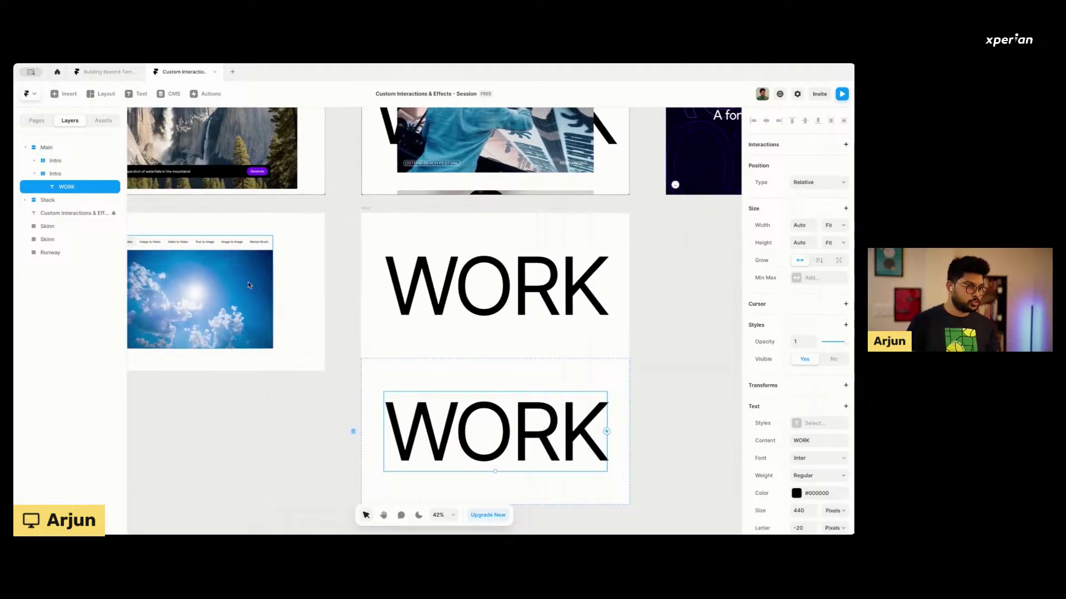
{"action": "left_click", "coordinate": [37, 120]}
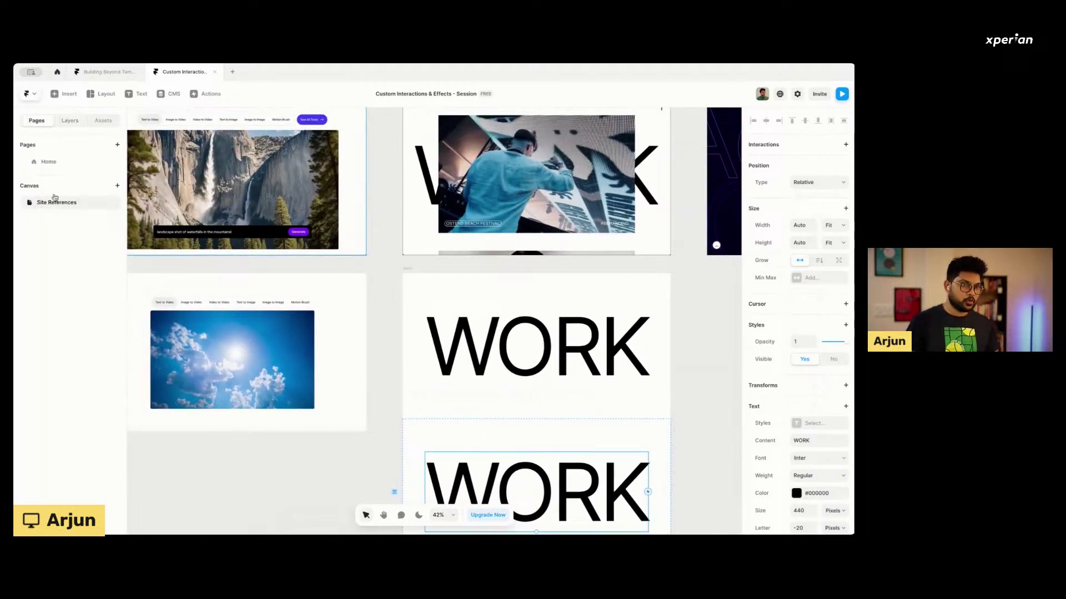
{"action": "left_click", "coordinate": [50, 162]}
{"action": "left_click", "coordinate": [326, 279]}
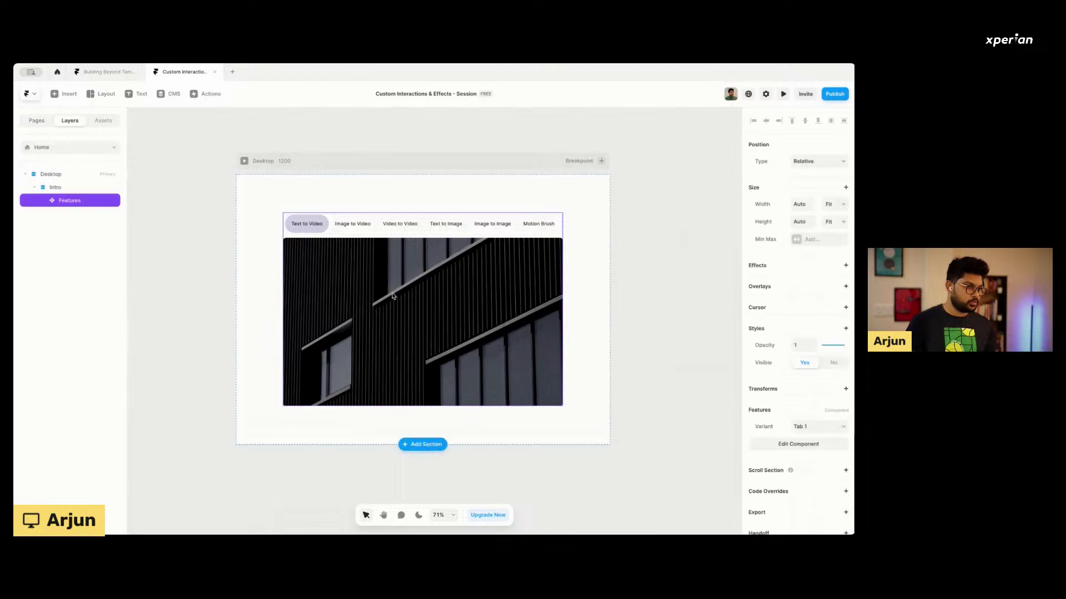
{"action": "double_click", "coordinate": [326, 279]}
{"action": "left_click", "coordinate": [320, 285]}
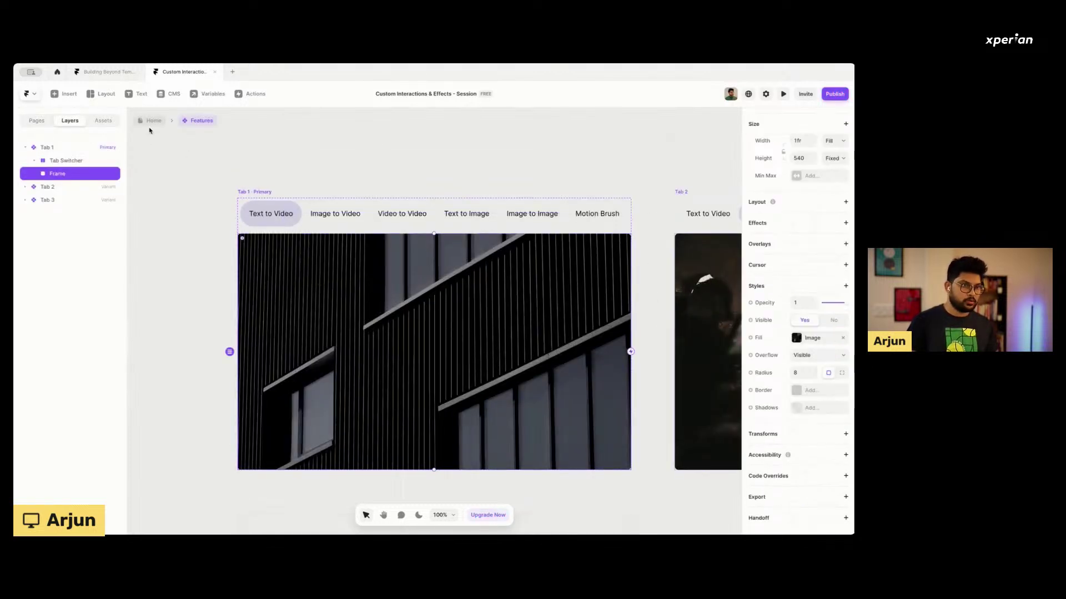
Paste the copied image frame into the second Intro stack on the Site References canvas and delete that stack's WORK text.
{"action": "left_click", "coordinate": [37, 123]}
{"action": "left_click", "coordinate": [52, 203]}
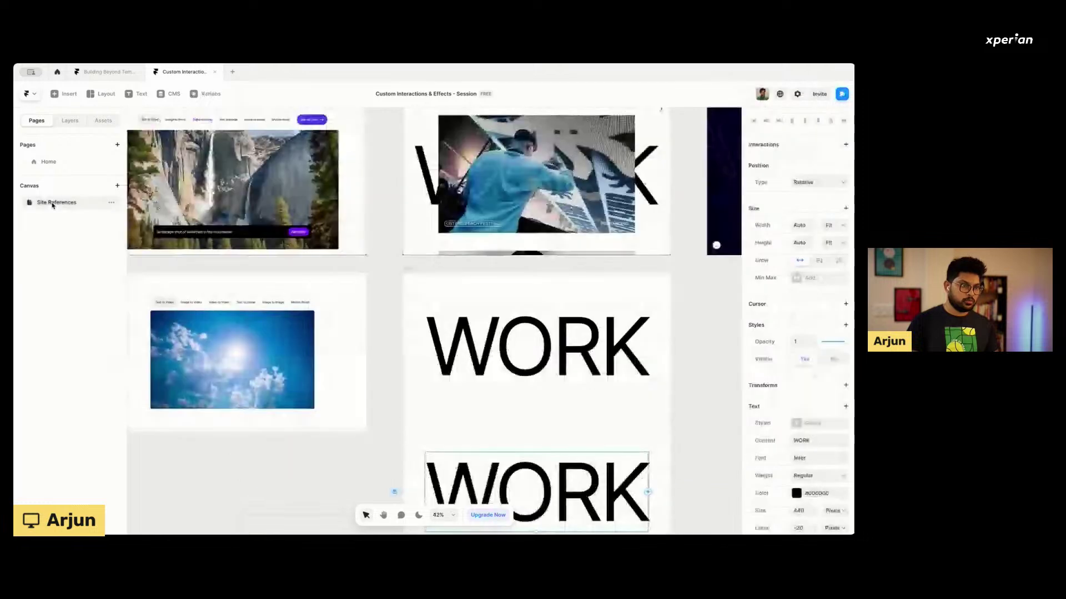
{"action": "scroll", "coordinate": [416, 312], "scroll_direction": "down", "scroll_amount": 3}
{"action": "scroll", "coordinate": [417, 312], "scroll_direction": "right", "scroll_amount": 2}
{"action": "scroll", "coordinate": [475, 314], "scroll_direction": "down", "scroll_amount": 2}
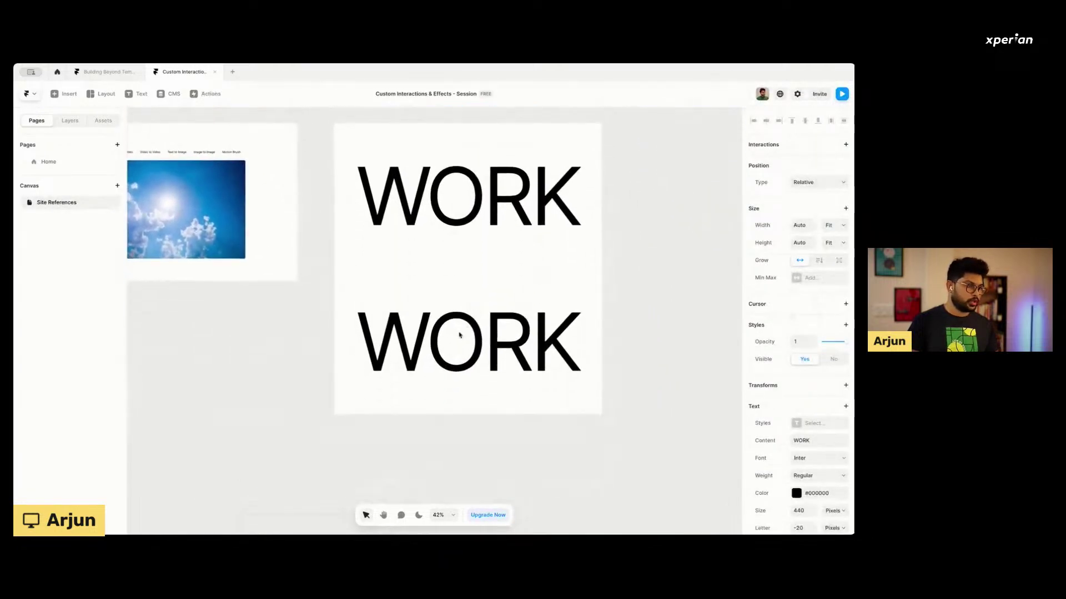
{"action": "key", "text": "ctrl+v"}
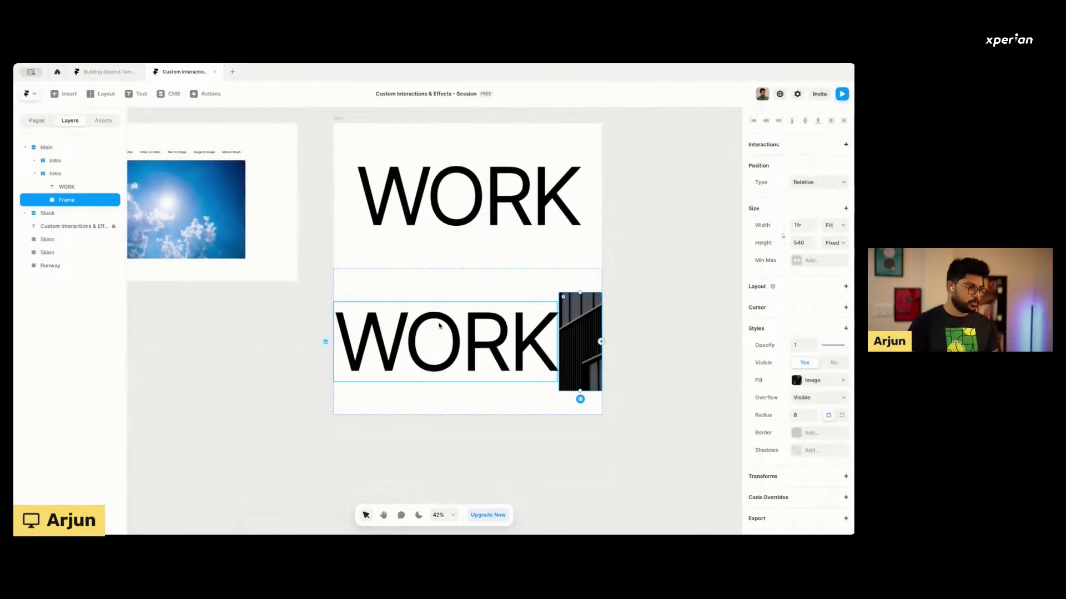
{"action": "left_click", "coordinate": [437, 325]}
{"action": "key", "text": "Delete"}
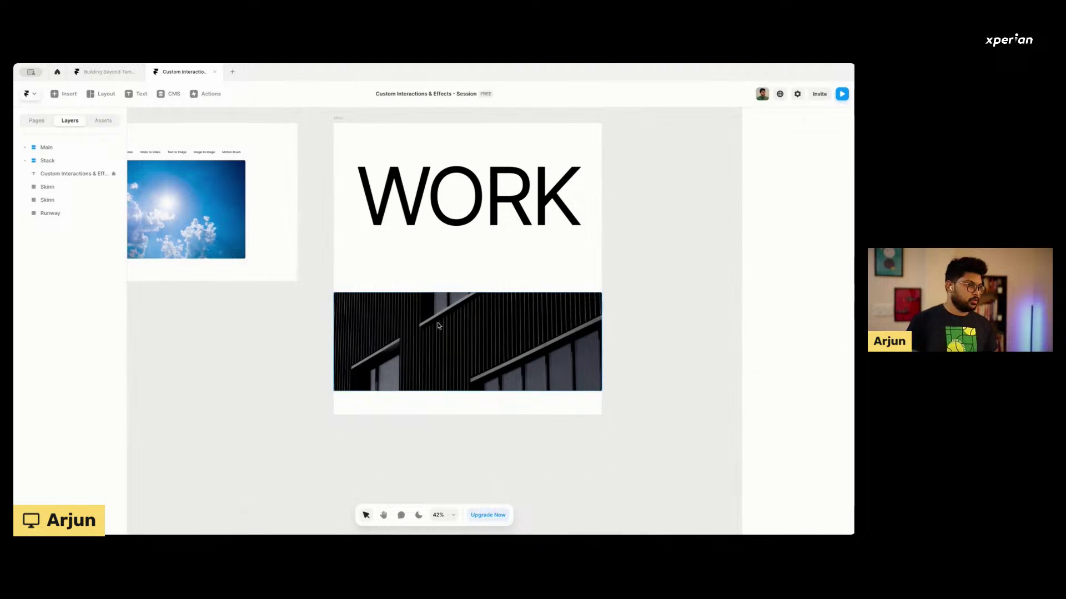
Try widths of 800 and 1024 for the pasted image frame in the second Intro stack, settling on 1080.
{"action": "left_click", "coordinate": [438, 325]}
{"action": "scroll", "coordinate": [438, 325], "scroll_direction": "up", "scroll_amount": 4}
{"action": "scroll", "coordinate": [438, 325], "scroll_direction": "down", "scroll_amount": 2}
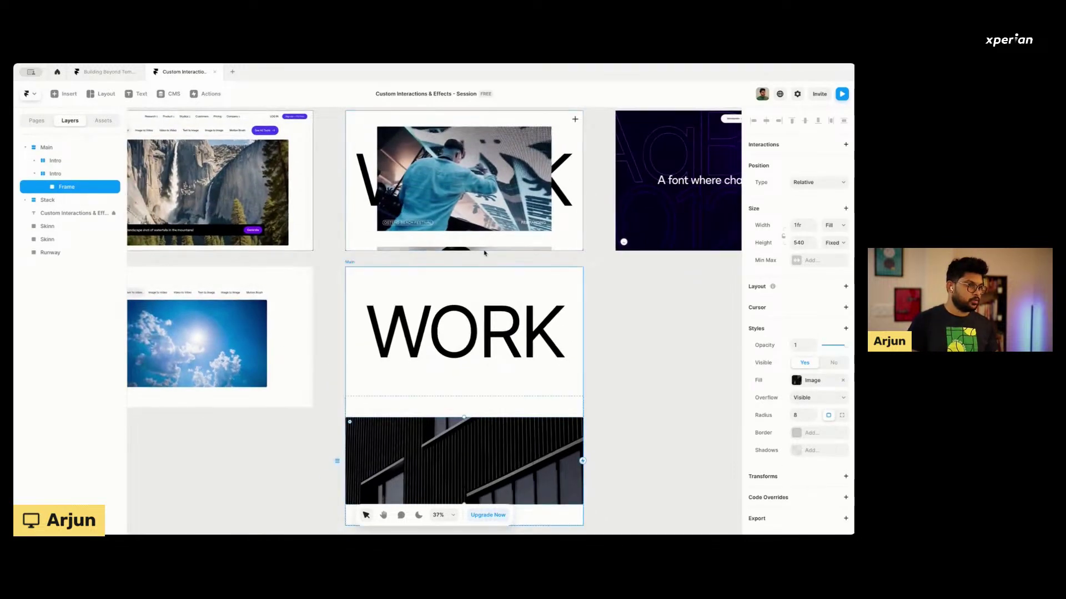
{"action": "left_click", "coordinate": [798, 224]}
{"action": "type", "text": "800"}
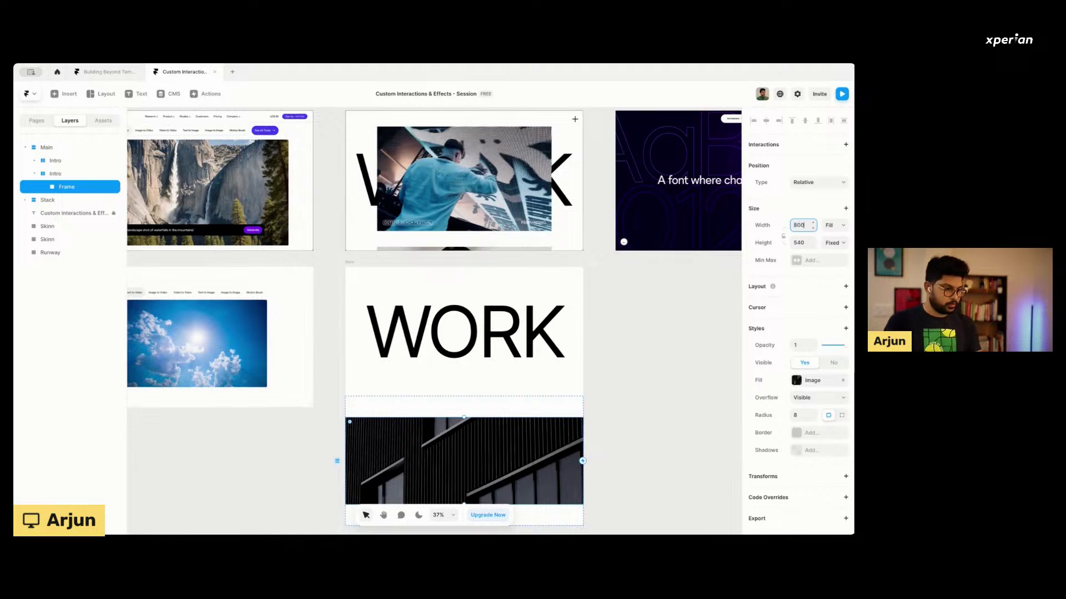
{"action": "key", "text": "Return"}
{"action": "type", "text": "1024"}
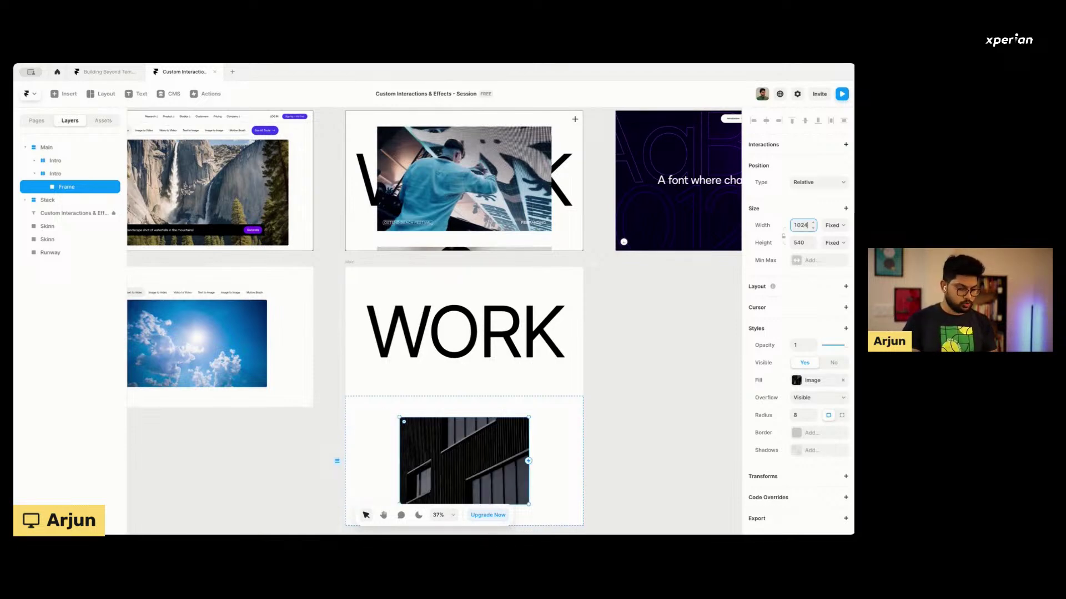
{"action": "key", "text": "Return"}
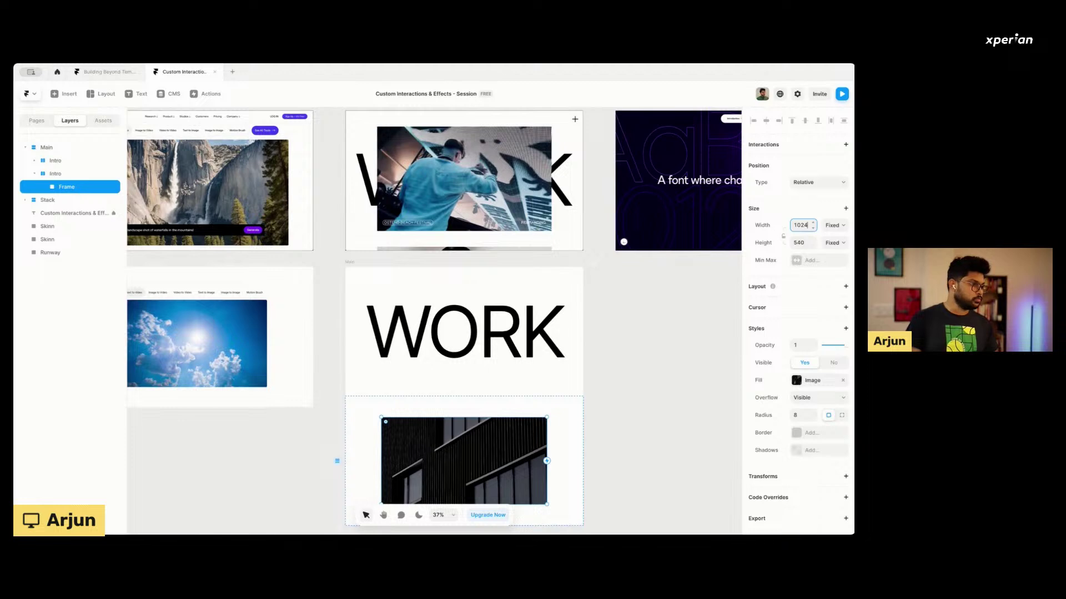
{"action": "type", "text": "1"}
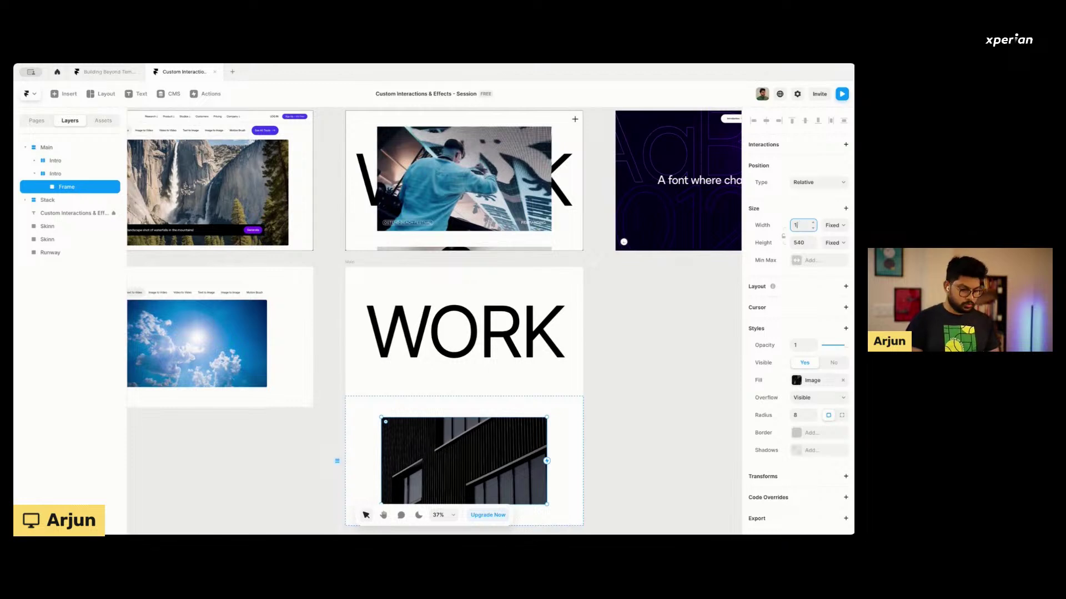
{"action": "key", "text": "Return"}
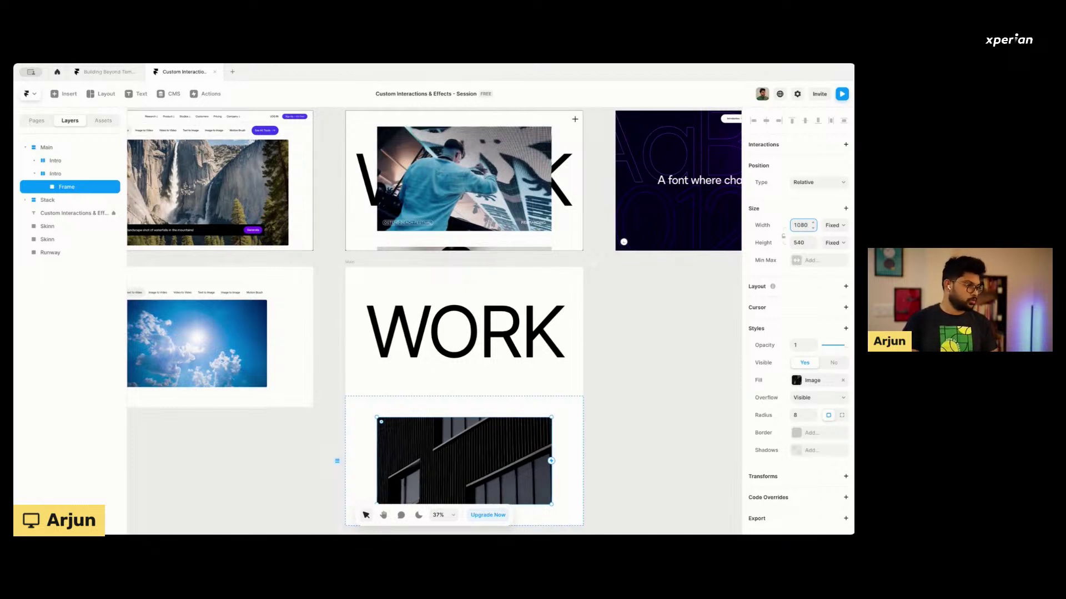
Set the height of the image frame below the WORK heading to 600.
{"action": "left_click", "coordinate": [798, 242]}
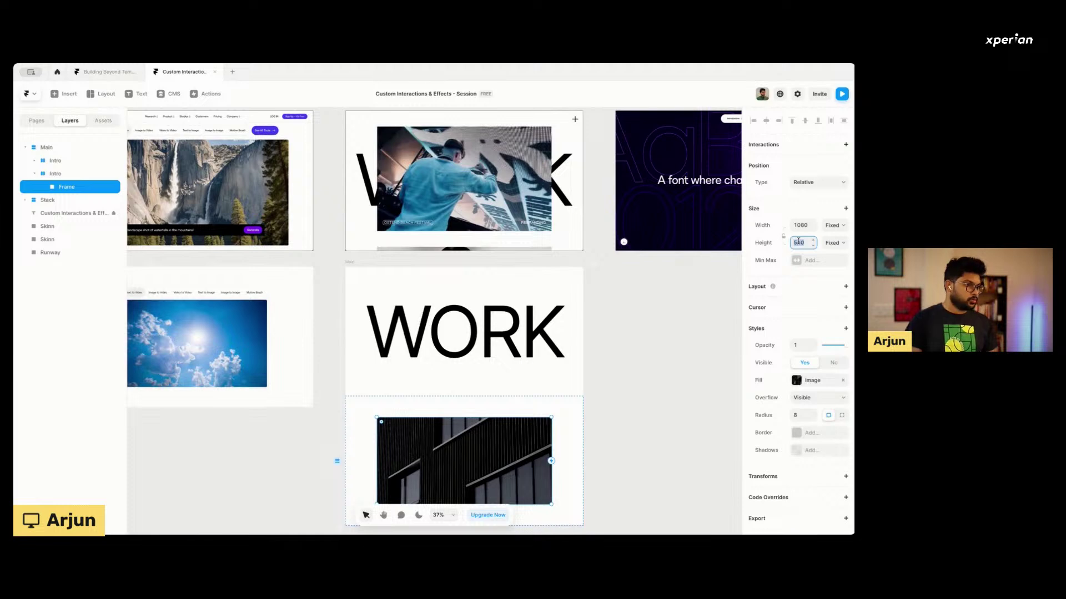
{"action": "scroll", "coordinate": [455, 281], "scroll_direction": "down", "scroll_amount": 2}
{"action": "scroll", "coordinate": [456, 281], "scroll_direction": "up", "scroll_amount": 1}
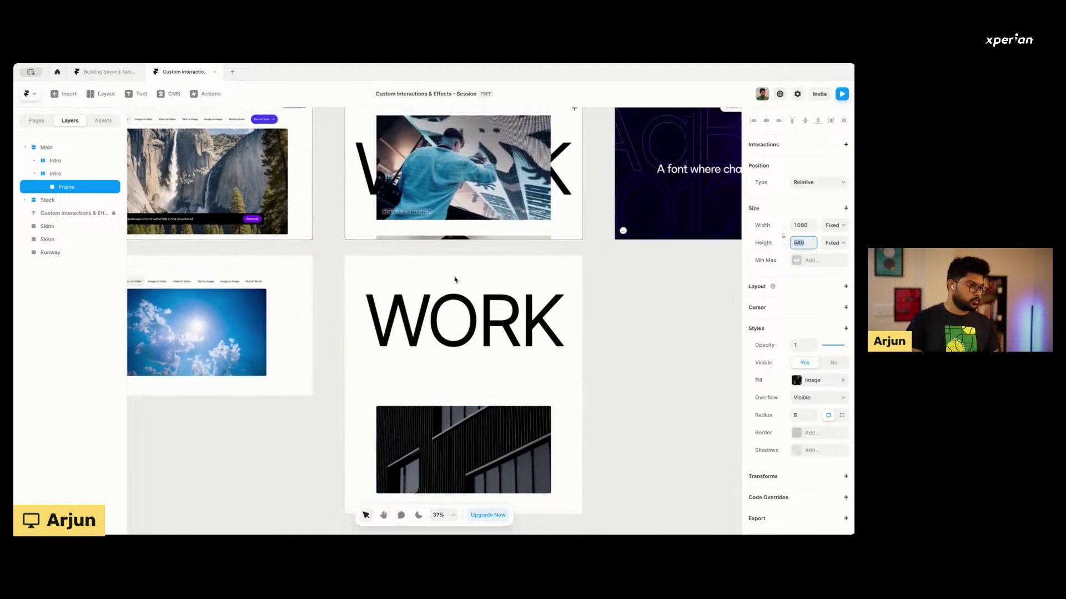
{"action": "scroll", "coordinate": [455, 280], "scroll_direction": "down", "scroll_amount": 1}
{"action": "type", "text": "600"}
{"action": "key", "text": "Return"}
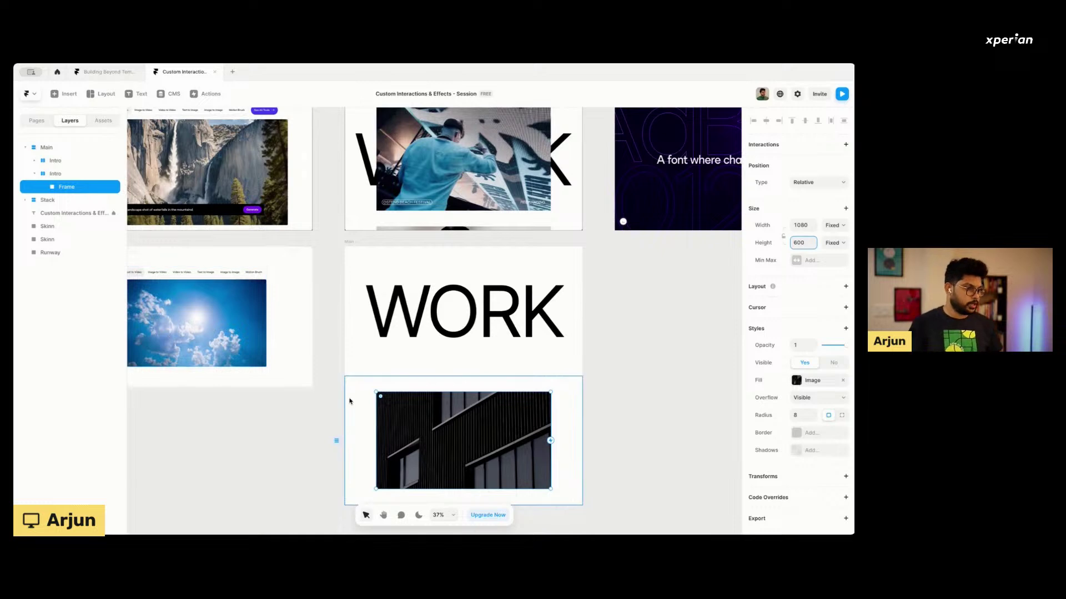
{"action": "key", "text": "Escape"}
Compare how the heading and images overlap in the Skinn reference screenshot with the stacked Intro sections in Main.
{"action": "scroll", "coordinate": [433, 362], "scroll_direction": "up", "scroll_amount": 3}
{"action": "scroll", "coordinate": [434, 362], "scroll_direction": "up", "scroll_amount": 2}
{"action": "scroll", "coordinate": [434, 364], "scroll_direction": "up", "scroll_amount": 5}
{"action": "scroll", "coordinate": [433, 366], "scroll_direction": "right", "scroll_amount": 1}
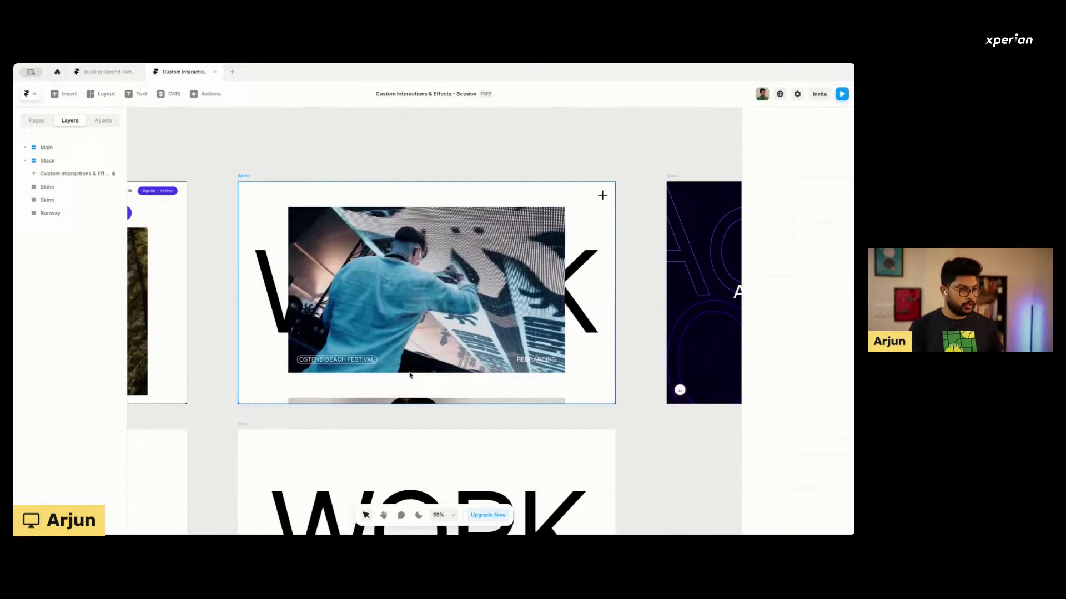
{"action": "scroll", "coordinate": [409, 375], "scroll_direction": "down", "scroll_amount": 3}
{"action": "scroll", "coordinate": [388, 344], "scroll_direction": "down", "scroll_amount": 3}
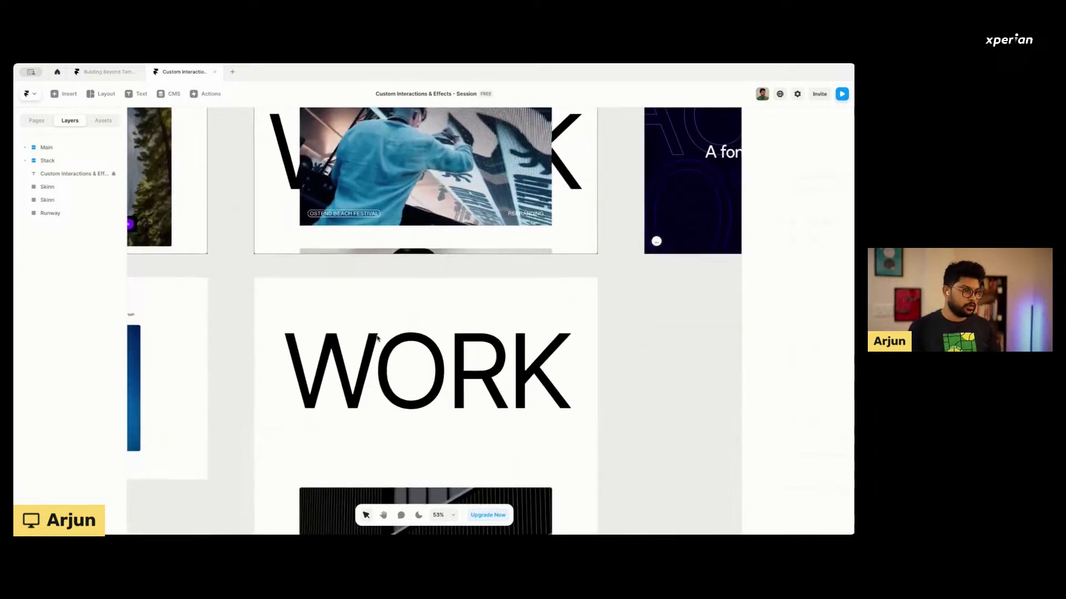
{"action": "scroll", "coordinate": [359, 308], "scroll_direction": "down", "scroll_amount": 1}
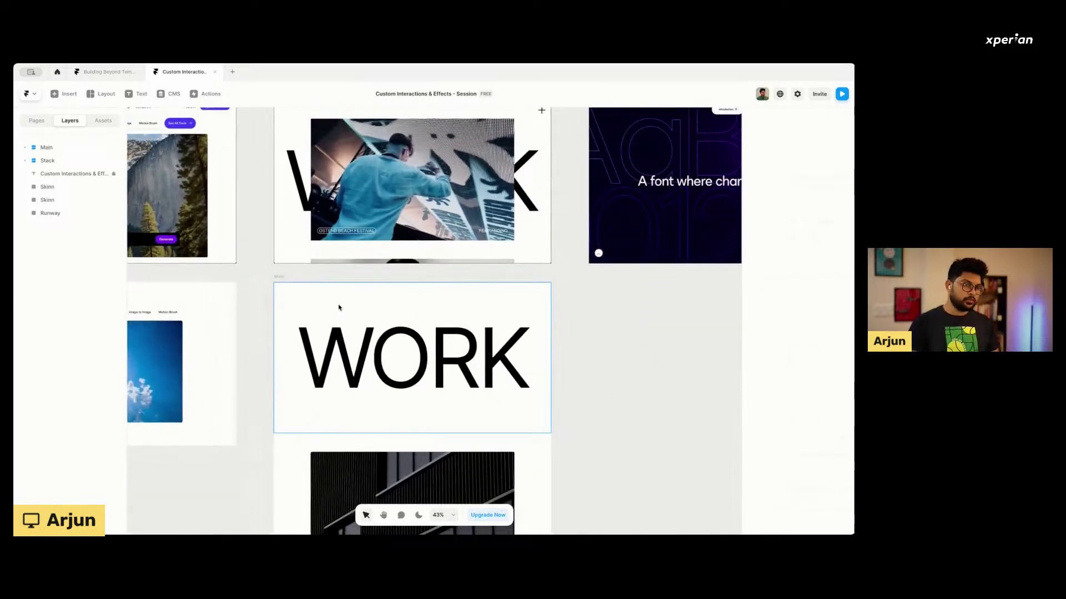
{"action": "left_click", "coordinate": [277, 281]}
{"action": "scroll", "coordinate": [356, 286], "scroll_direction": "down", "scroll_amount": 2}
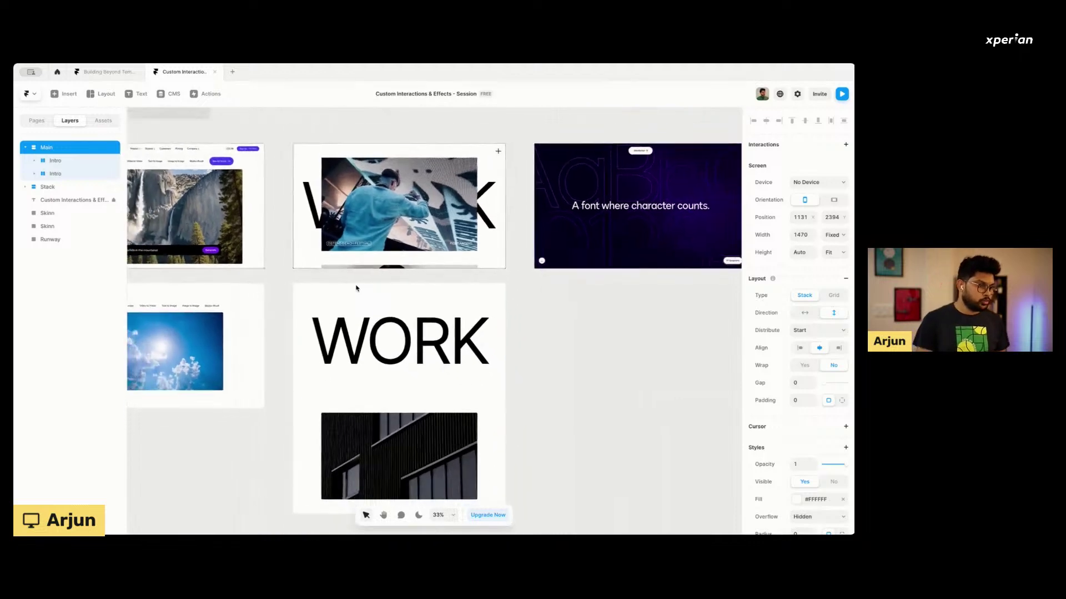
{"action": "scroll", "coordinate": [356, 288], "scroll_direction": "up", "scroll_amount": 1}
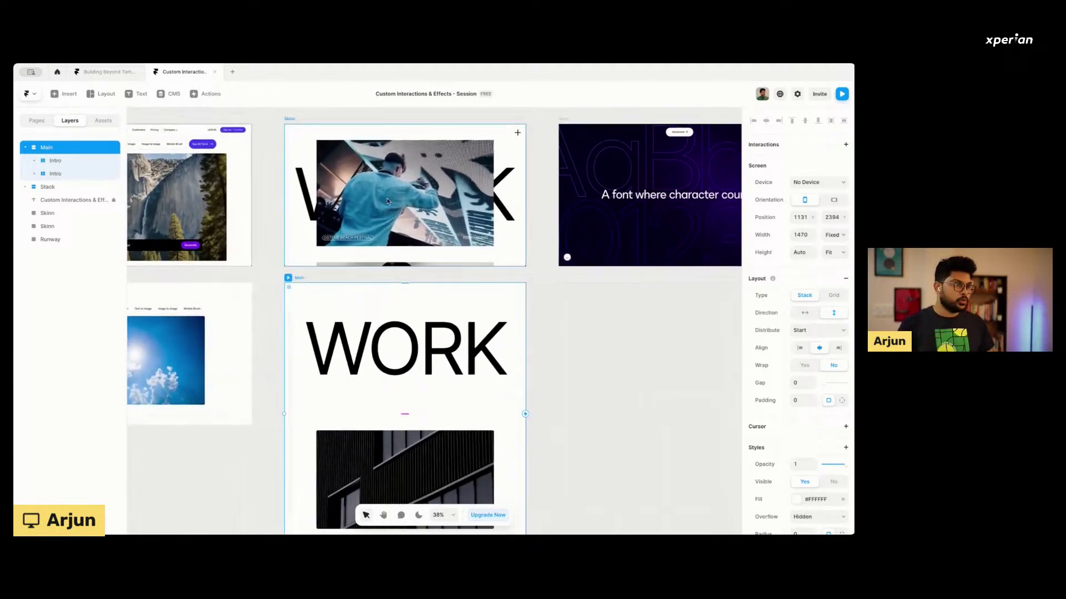
{"action": "scroll", "coordinate": [375, 163], "scroll_direction": "up", "scroll_amount": 5}
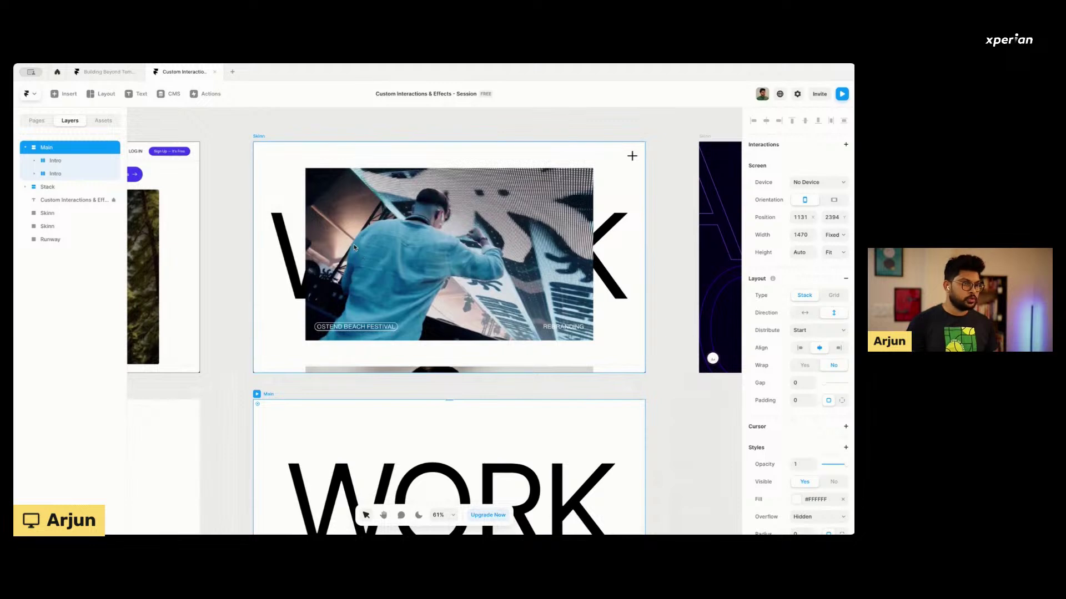
{"action": "scroll", "coordinate": [357, 249], "scroll_direction": "down", "scroll_amount": 5}
{"action": "left_click", "coordinate": [344, 420]}
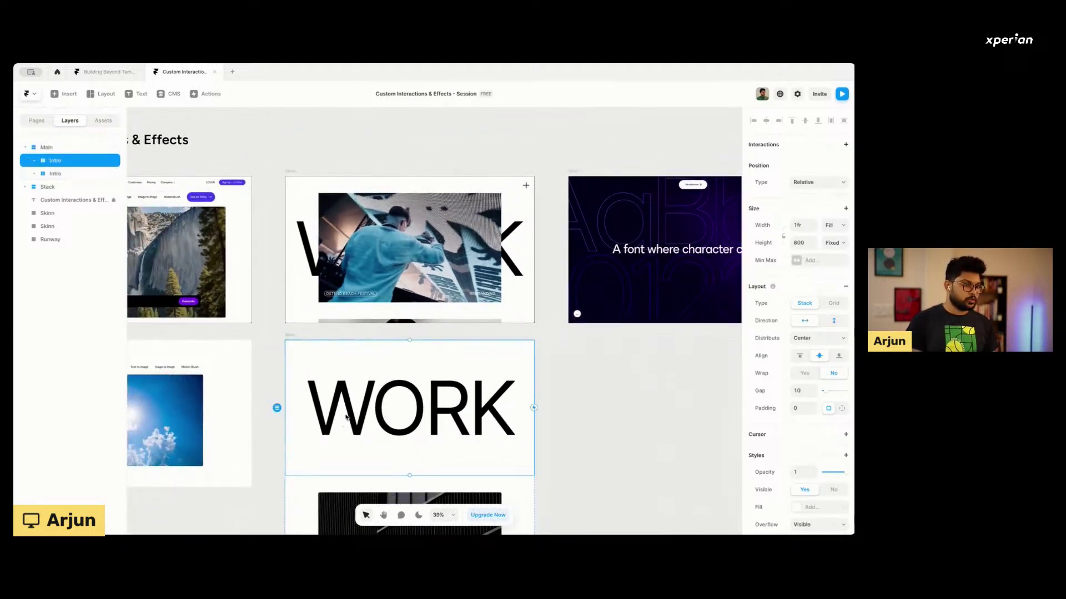
{"action": "scroll", "coordinate": [344, 420], "scroll_direction": "down", "scroll_amount": 2}
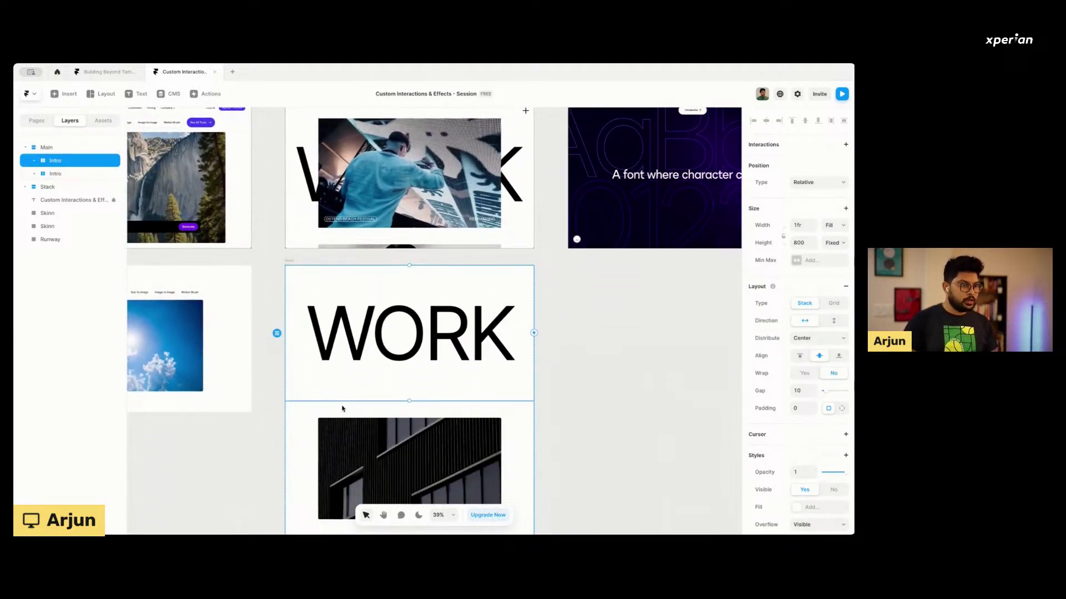
{"action": "scroll", "coordinate": [366, 357], "scroll_direction": "up", "scroll_amount": 4}
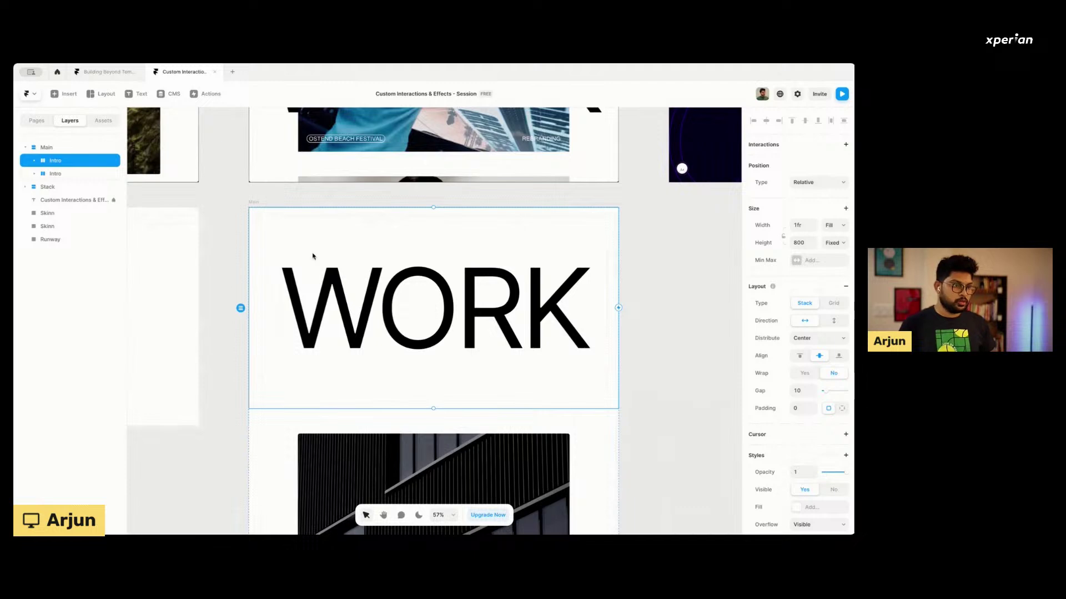
Copy the WORK text from the first Intro stack into the second Intro stack that holds the image frame.
{"action": "left_click", "coordinate": [367, 304]}
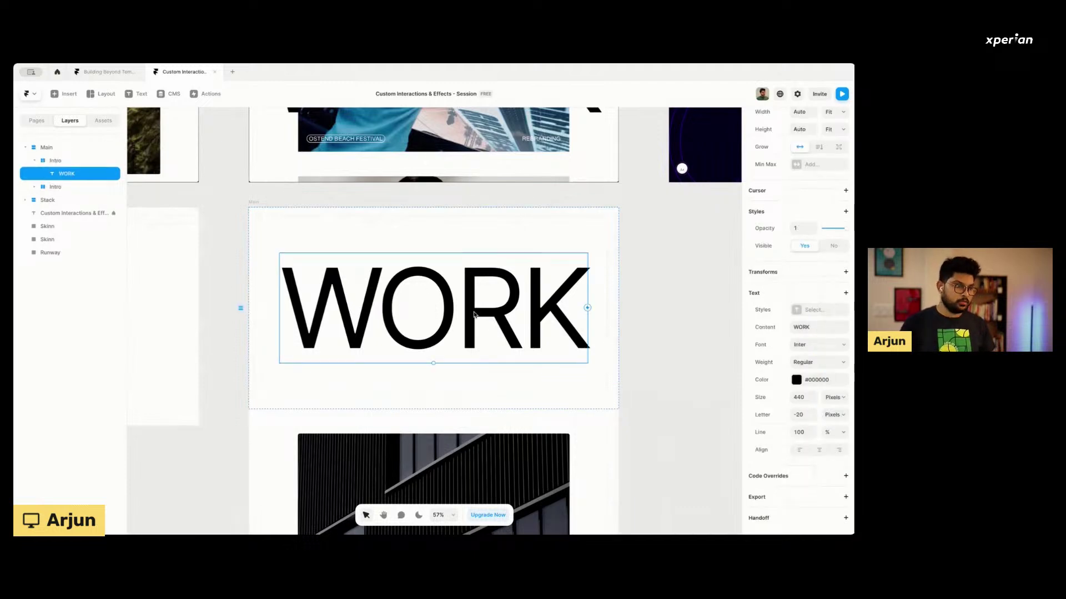
{"action": "scroll", "coordinate": [404, 305], "scroll_direction": "down", "scroll_amount": 3}
{"action": "left_click", "coordinate": [361, 342]}
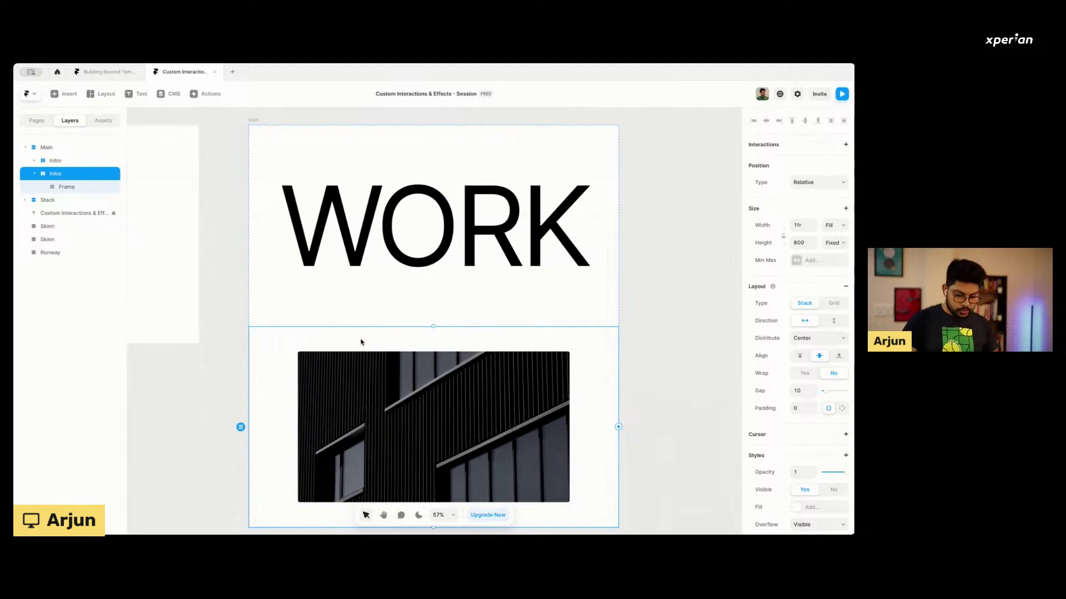
{"action": "key", "text": "ctrl+v"}
{"action": "left_click", "coordinate": [69, 187]}
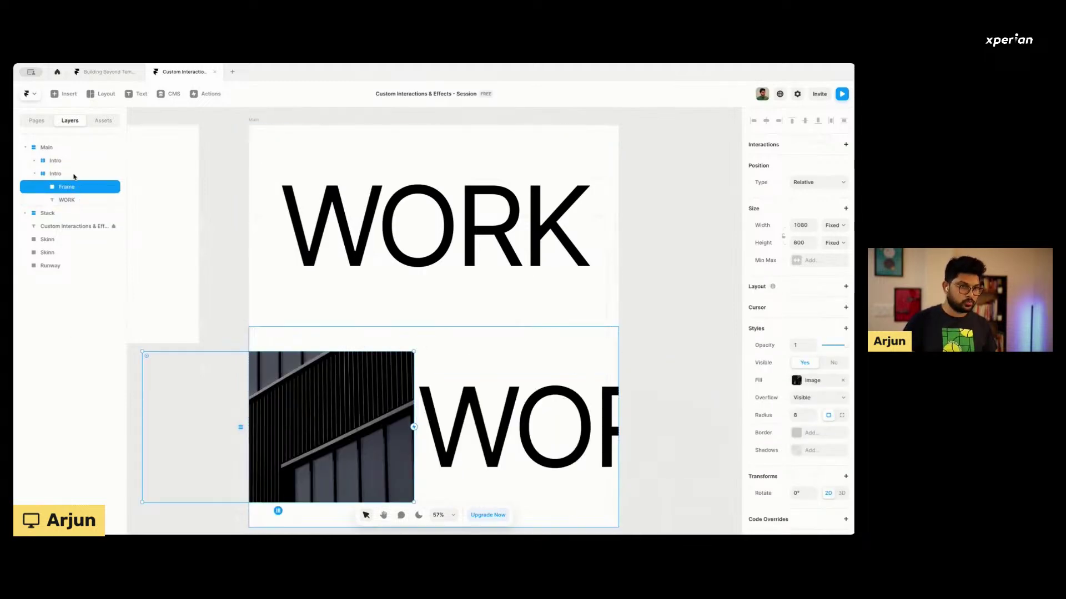
Rename the second Intro stack as Projects.
{"action": "left_click", "coordinate": [72, 173]}
{"action": "double_click", "coordinate": [83, 174]}
{"action": "type", "text": "Projects"}
{"action": "key", "text": "Return"}
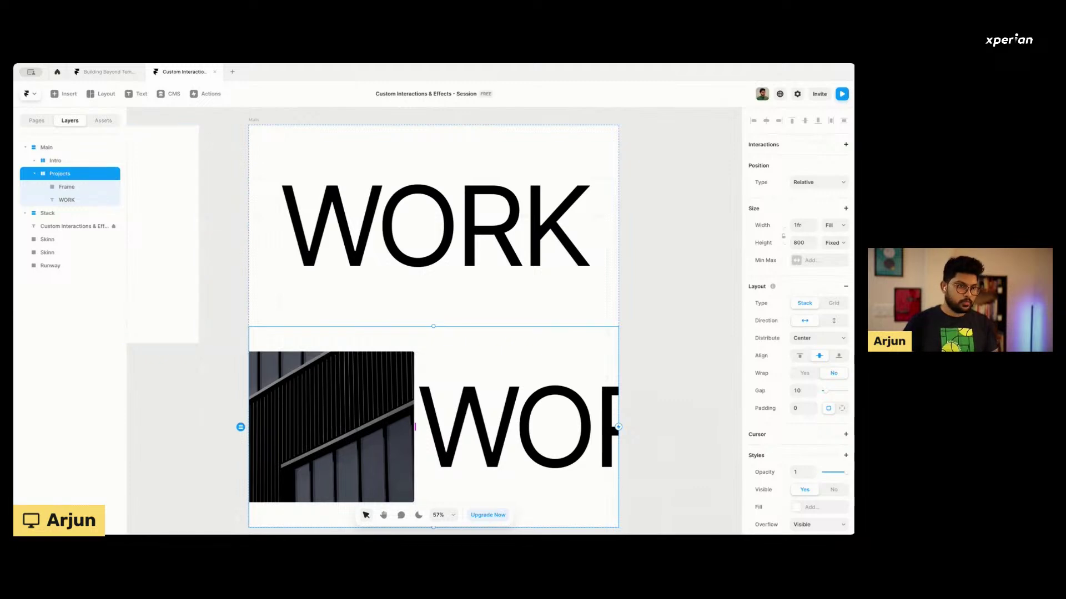
Lay out the Projects stack vertically with Distribute set to Start and a gap of 80.
{"action": "left_click", "coordinate": [834, 321]}
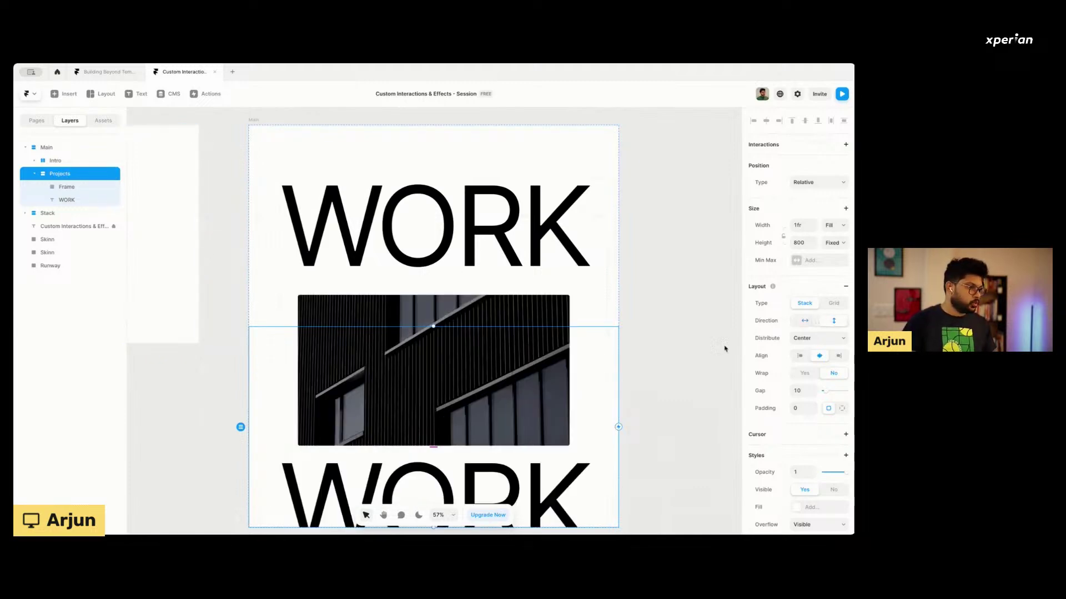
{"action": "left_click", "coordinate": [799, 340]}
{"action": "left_click", "coordinate": [799, 332]}
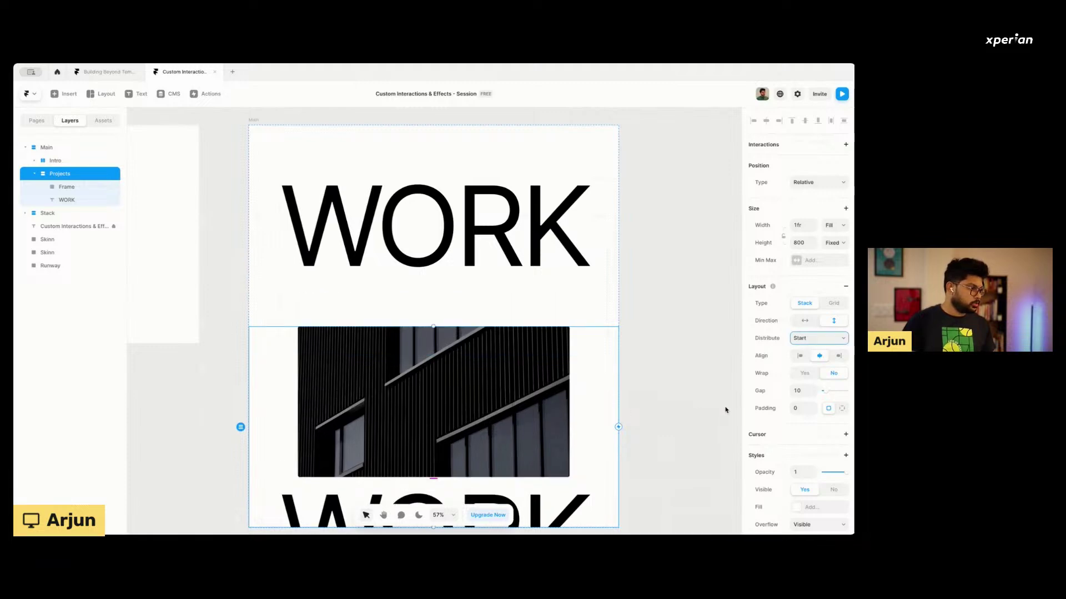
{"action": "left_click", "coordinate": [803, 391]}
{"action": "type", "text": "80"}
{"action": "scroll", "coordinate": [426, 452], "scroll_direction": "down", "scroll_amount": 2}
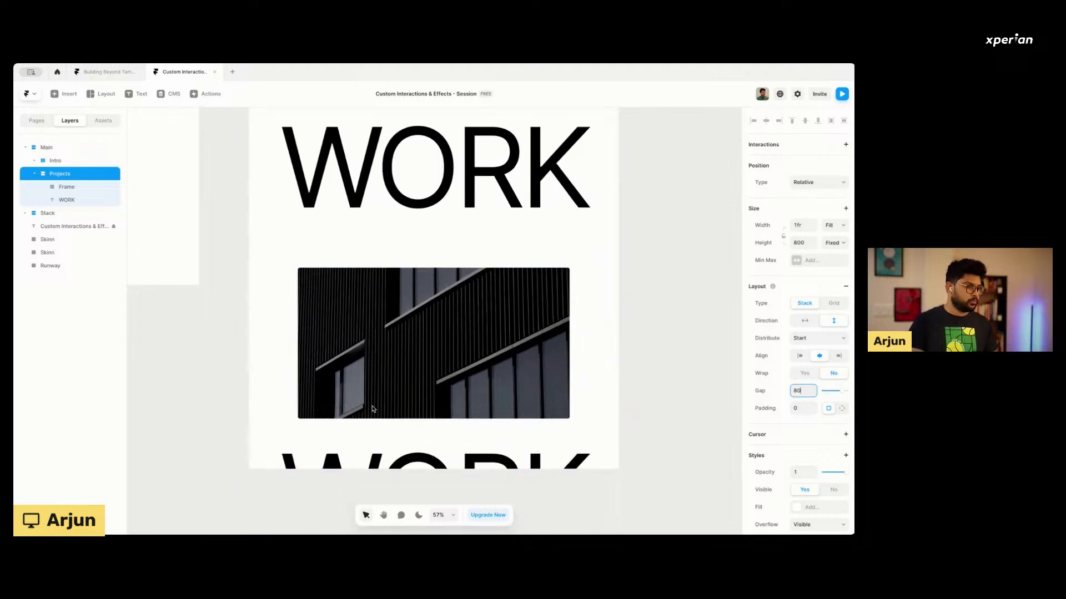
Move the WORK text above the image frame inside the Projects stack.
{"action": "left_click", "coordinate": [426, 454]}
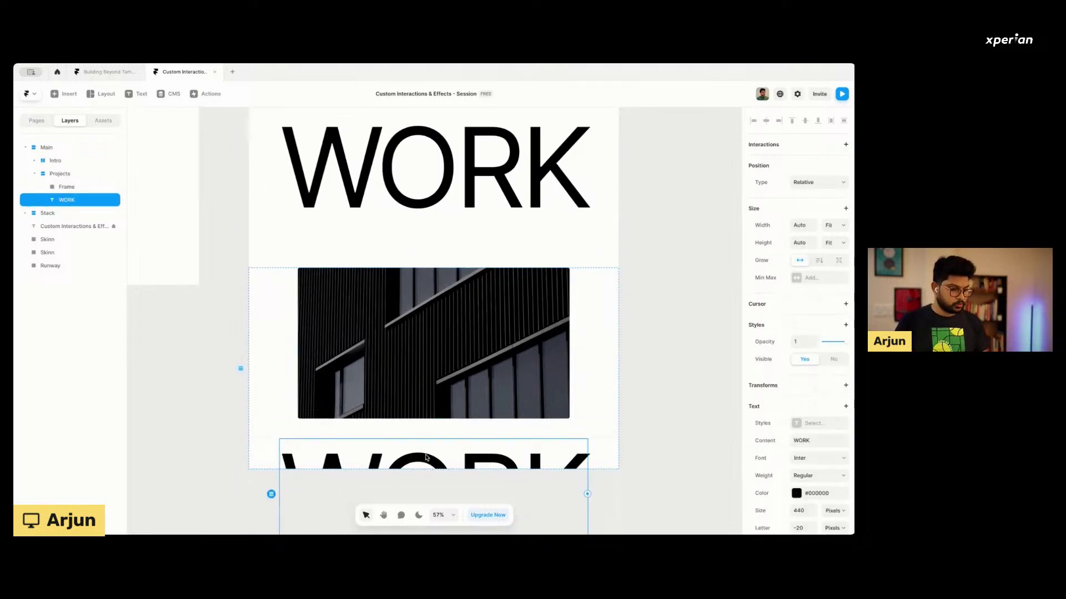
{"action": "left_click_drag", "start_coordinate": [376, 452], "coordinate": [387, 336]}
{"action": "key", "text": "super+z"}
{"action": "key", "text": "super+shift+z"}
{"action": "key", "text": "super+z"}
{"action": "key", "text": "super+shift+z"}
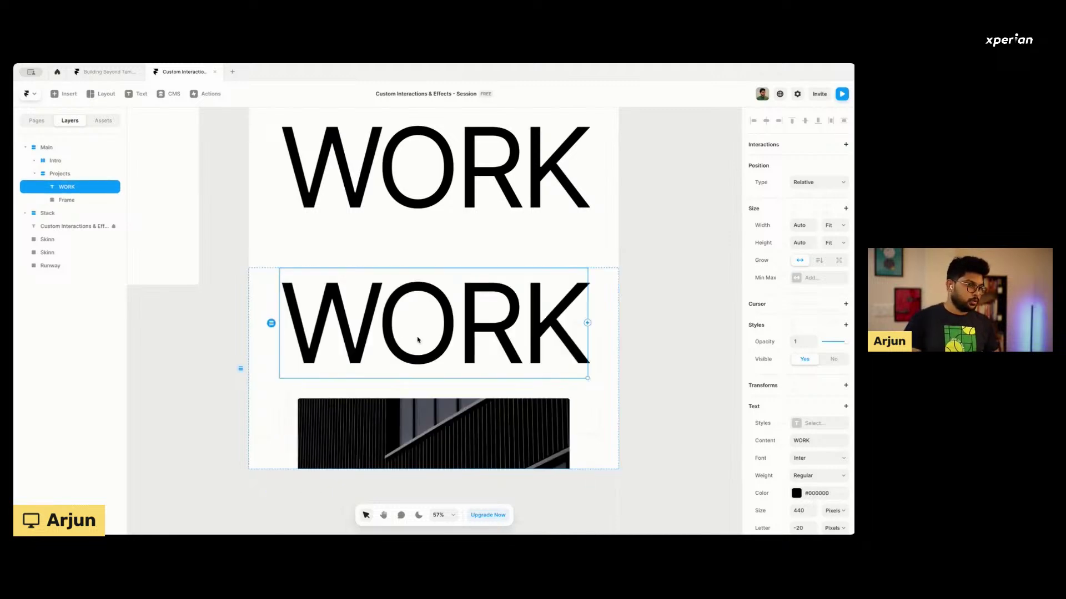
Set the height of the Projects stack to Fit.
{"action": "left_click", "coordinate": [448, 441]}
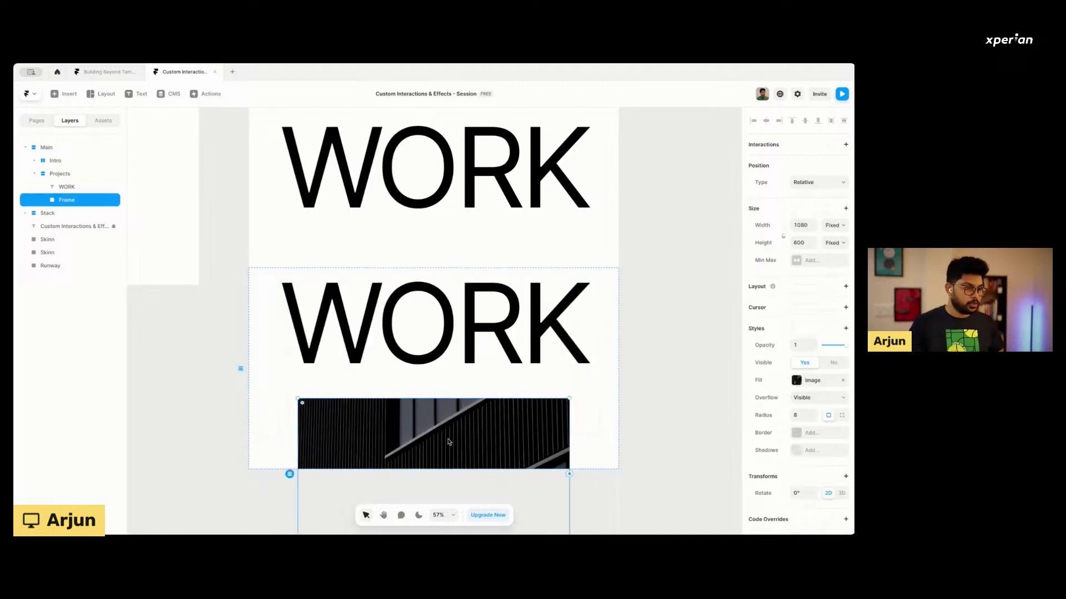
{"action": "left_click", "coordinate": [269, 321]}
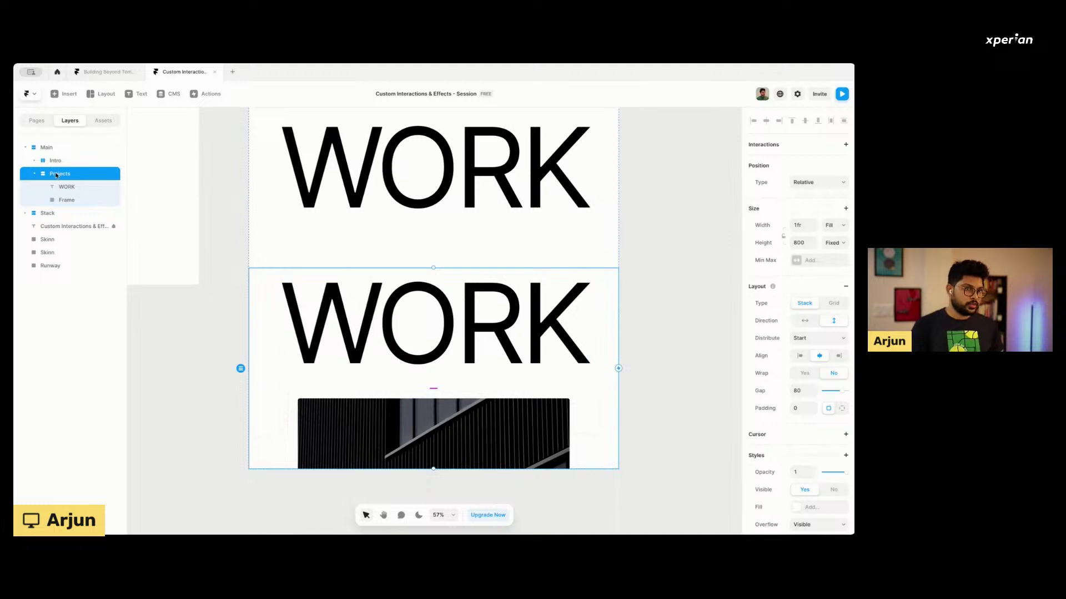
{"action": "left_click", "coordinate": [834, 243]}
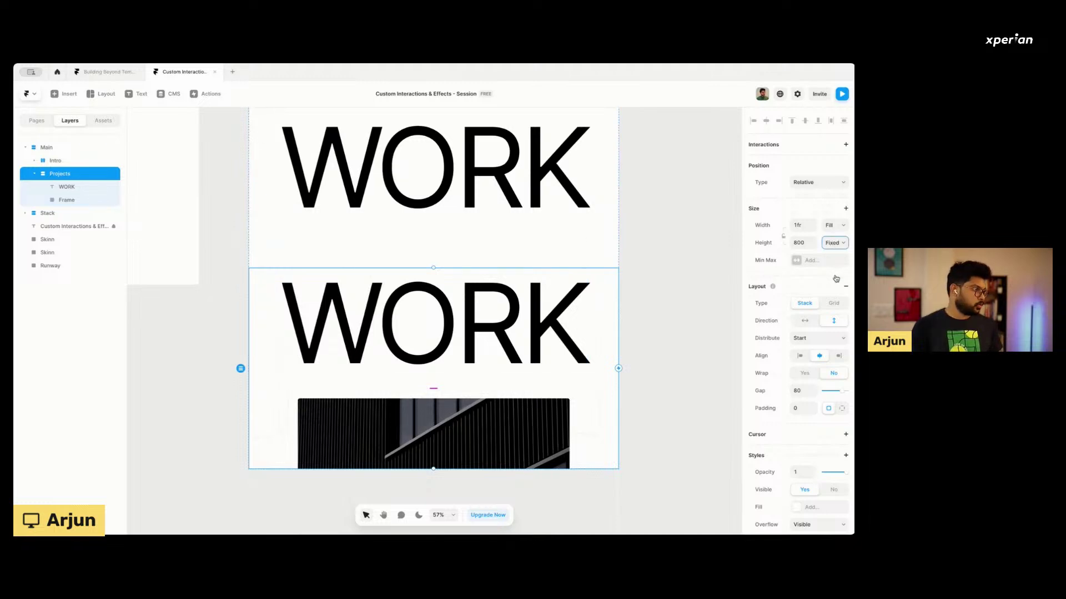
{"action": "left_click", "coordinate": [836, 278]}
{"action": "scroll", "coordinate": [434, 352], "scroll_direction": "down", "scroll_amount": 3}
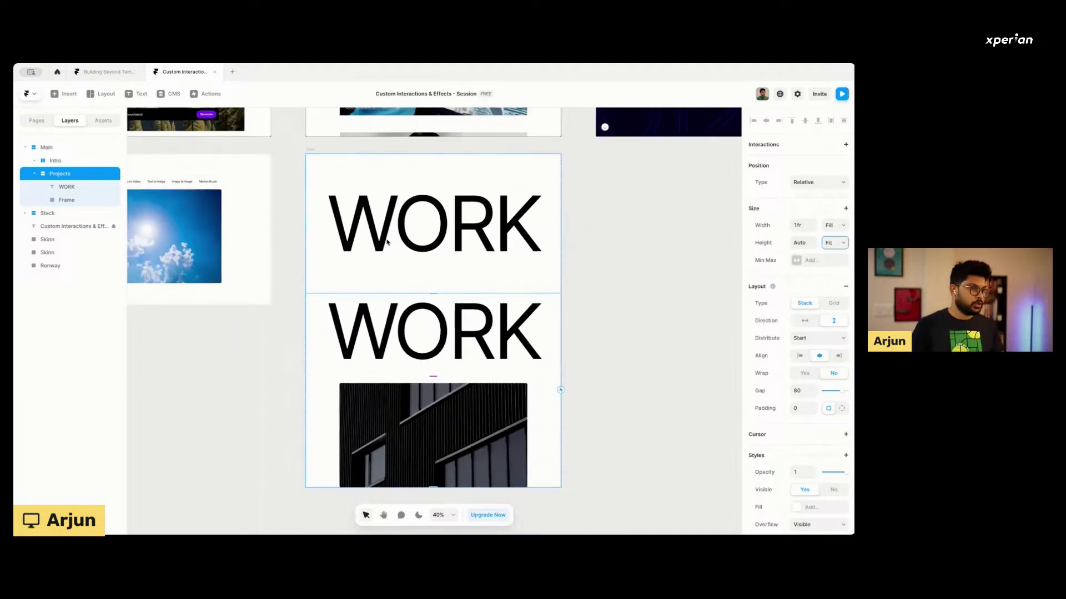
Delete the remaining Intro stack from Main and select the Projects stack.
{"action": "left_click", "coordinate": [57, 160]}
{"action": "key", "text": "Delete"}
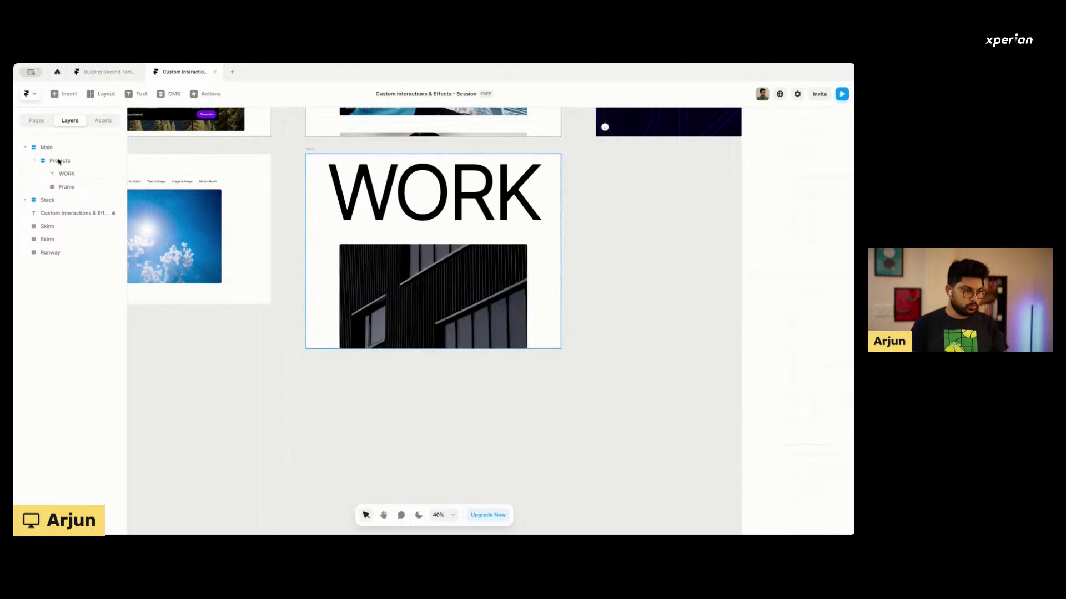
{"action": "left_click", "coordinate": [316, 195]}
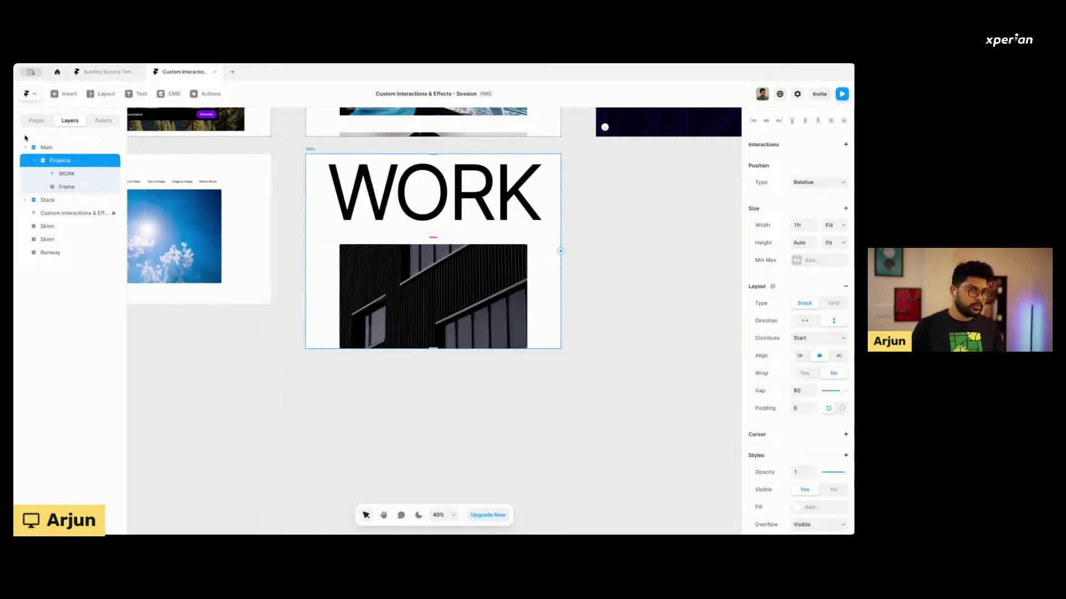
Duplicate the image frame twice inside the Projects stack.
{"action": "left_click", "coordinate": [50, 149]}
{"action": "left_click", "coordinate": [62, 186]}
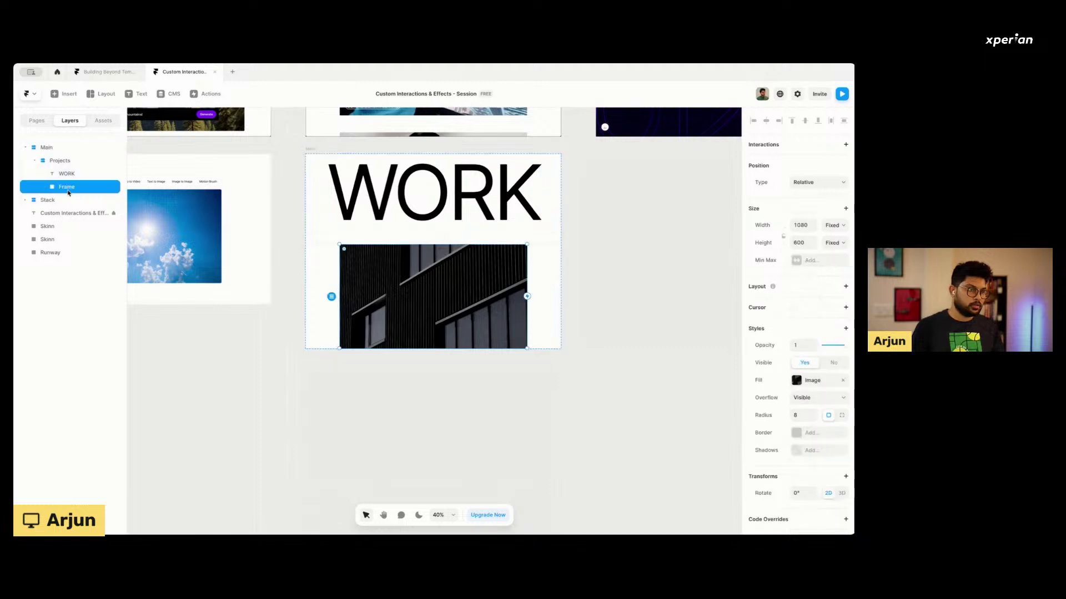
{"action": "key", "text": "ctrl+d"}
{"action": "key", "text": "ctrl+d"}
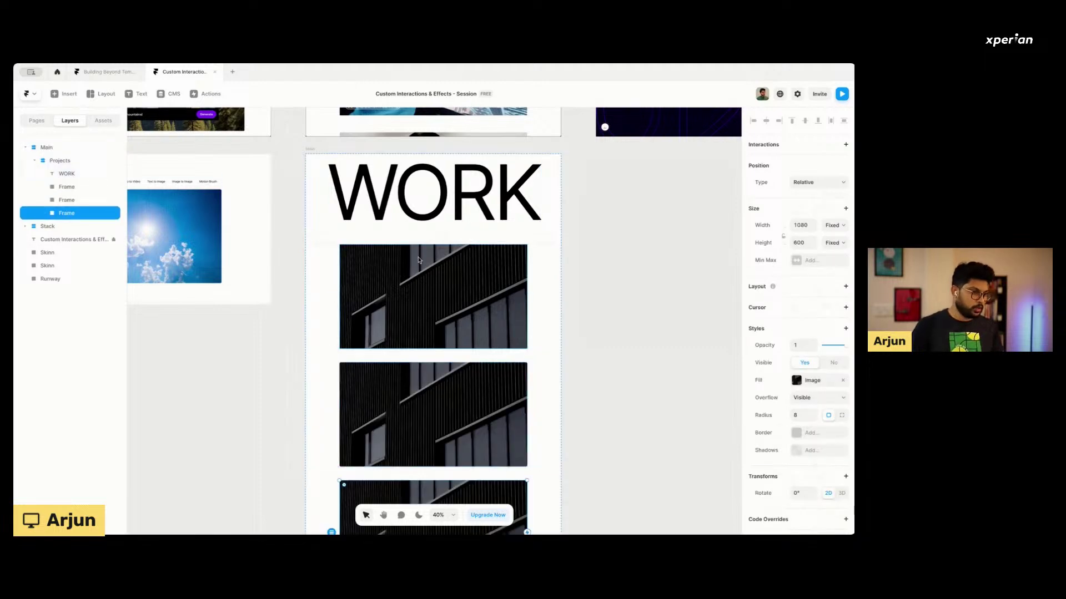
Open the image fill settings of the second image frame in the Projects stack.
{"action": "left_click", "coordinate": [455, 417]}
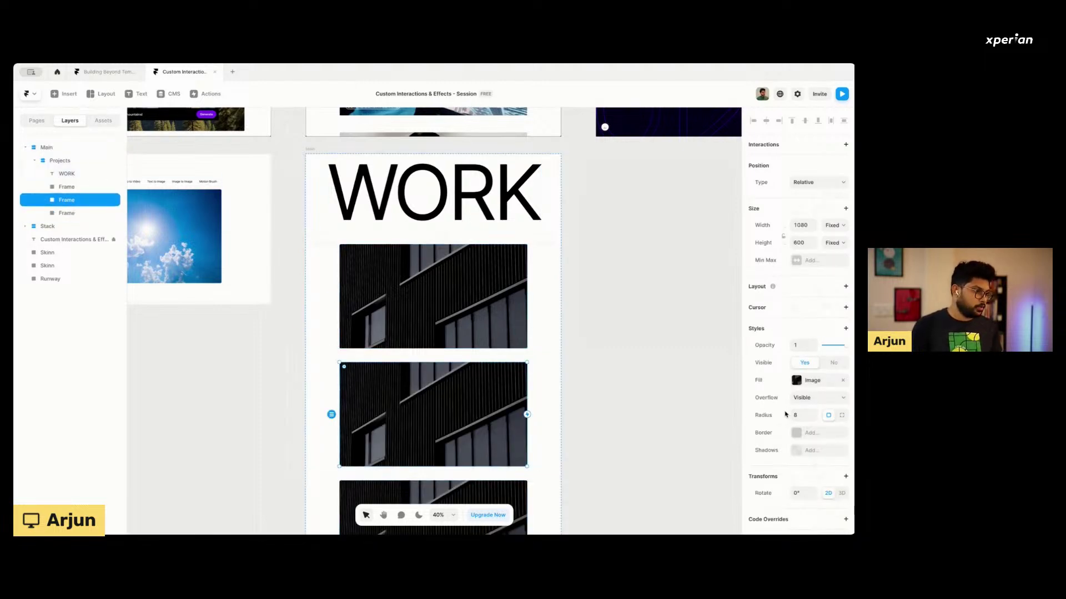
{"action": "left_click", "coordinate": [802, 383]}
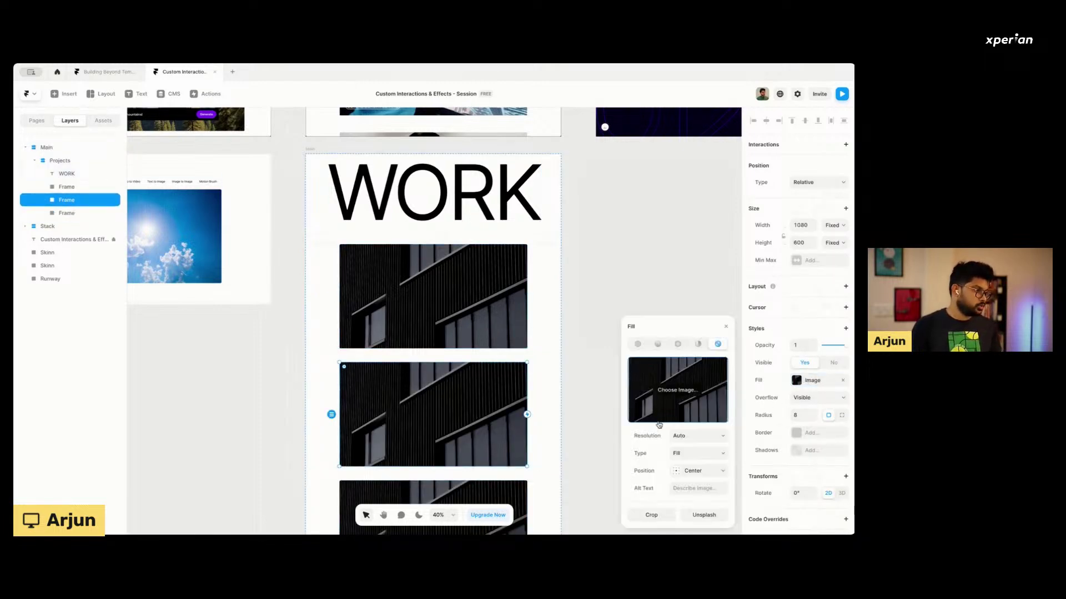
Fill the second project frame with the Unsplash photo of a hand holding green monstera leaves.
{"action": "left_click", "coordinate": [703, 514]}
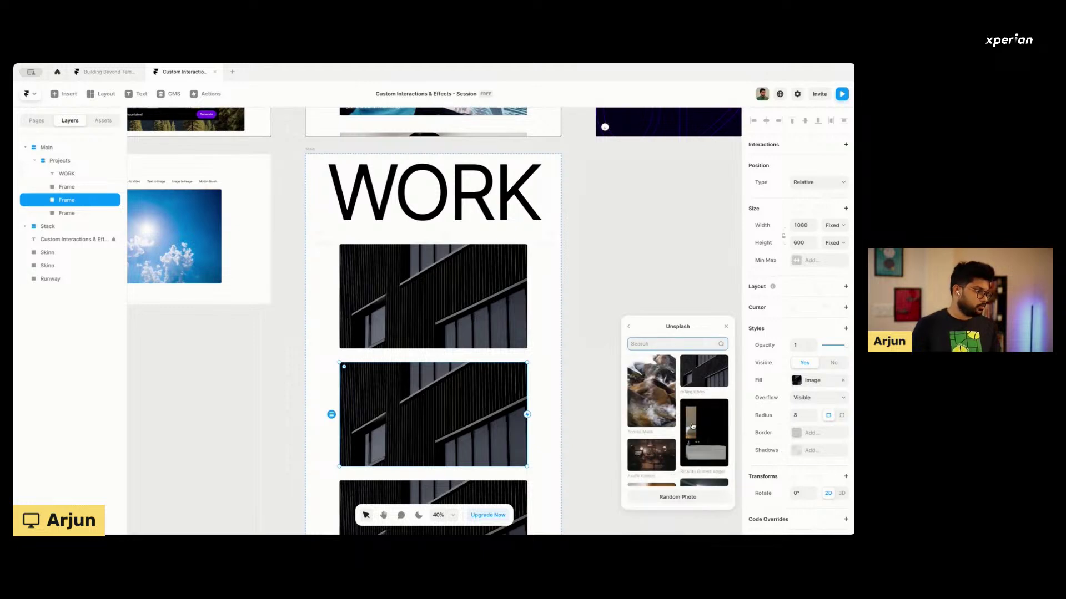
{"action": "scroll", "coordinate": [692, 426], "scroll_direction": "down", "scroll_amount": 8}
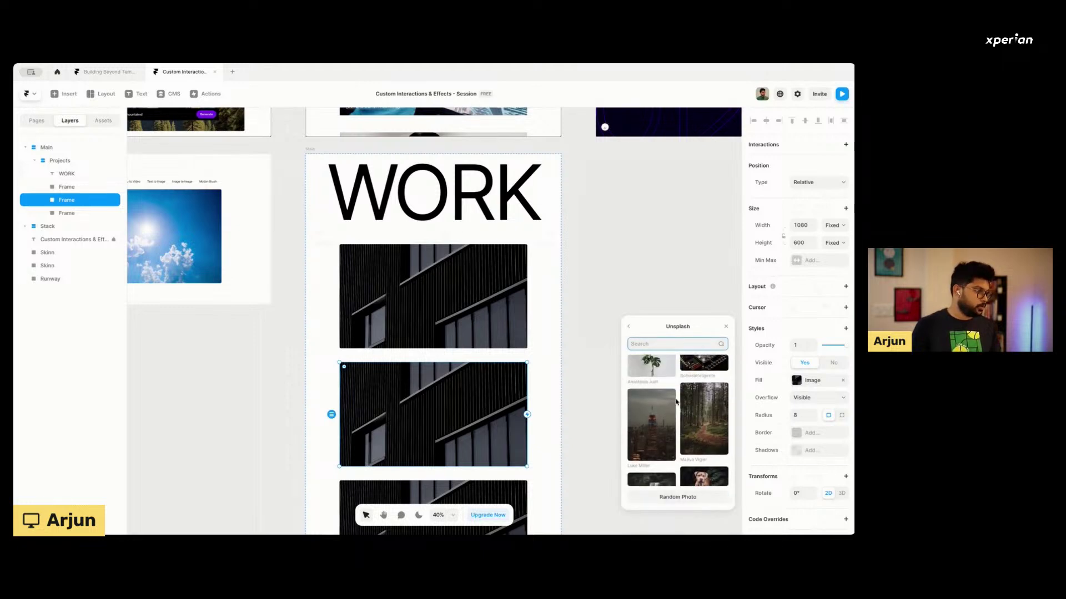
{"action": "left_click", "coordinate": [651, 366]}
Fill the third project frame with the Unsplash photo of a dirt path through a pine forest.
{"action": "scroll", "coordinate": [434, 434], "scroll_direction": "down", "scroll_amount": 3}
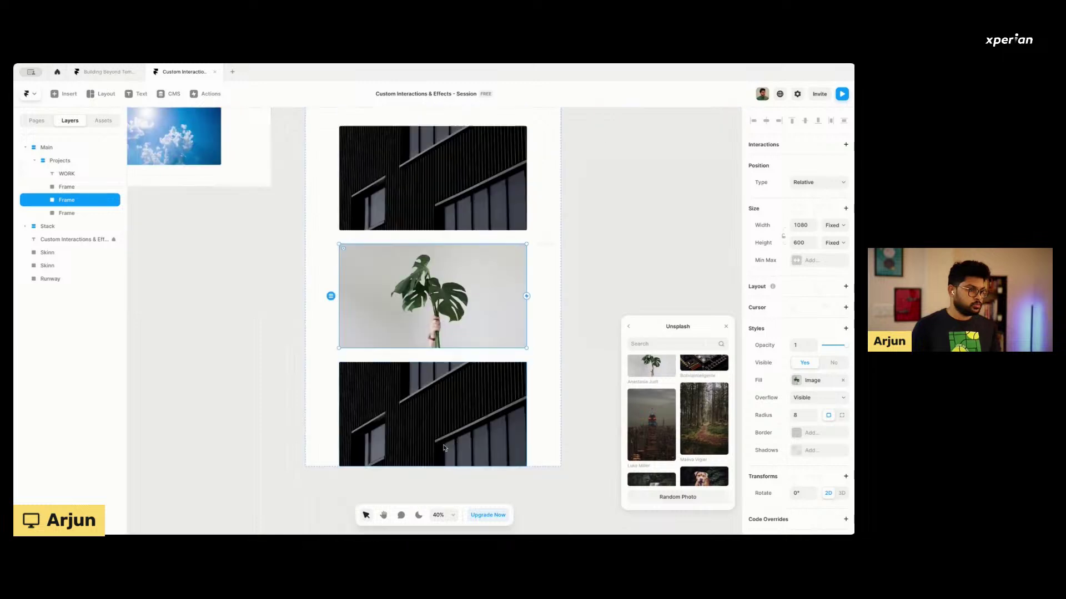
{"action": "left_click", "coordinate": [435, 433]}
{"action": "scroll", "coordinate": [693, 448], "scroll_direction": "down", "scroll_amount": 5}
{"action": "scroll", "coordinate": [693, 449], "scroll_direction": "down", "scroll_amount": 8}
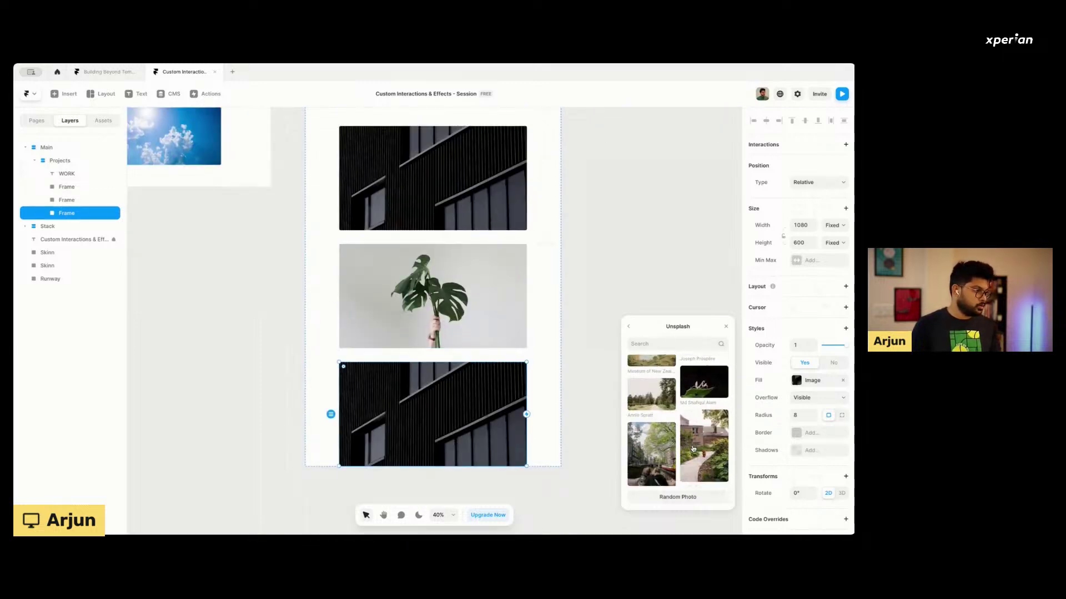
{"action": "scroll", "coordinate": [693, 448], "scroll_direction": "up", "scroll_amount": 1}
{"action": "left_click", "coordinate": [651, 421]}
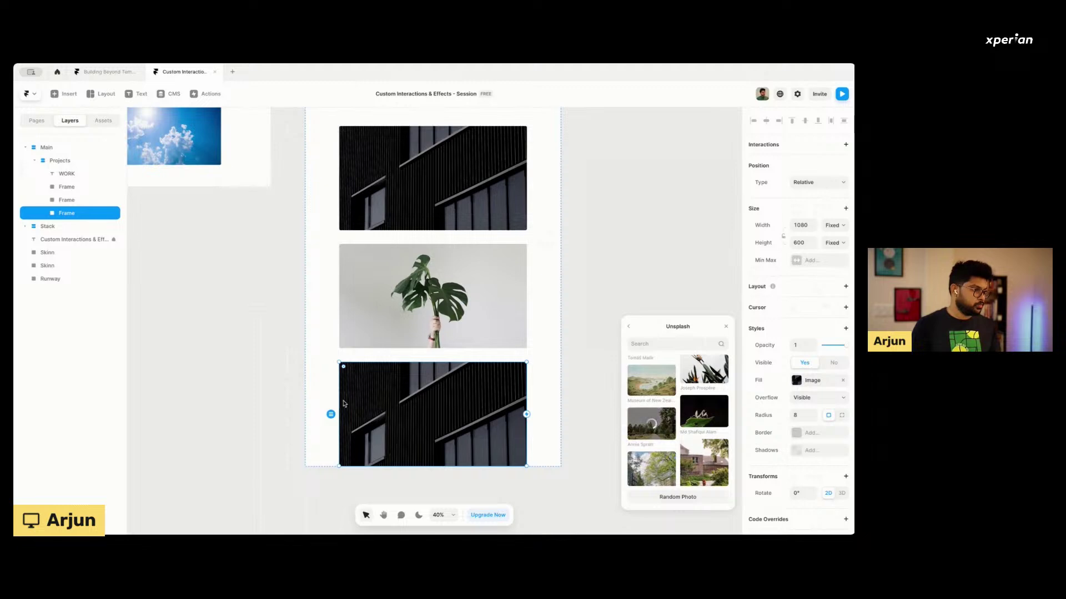
Give the Projects stack individual paddings of 200 above and 200 below its content.
{"action": "scroll", "coordinate": [309, 380], "scroll_direction": "up", "scroll_amount": 5}
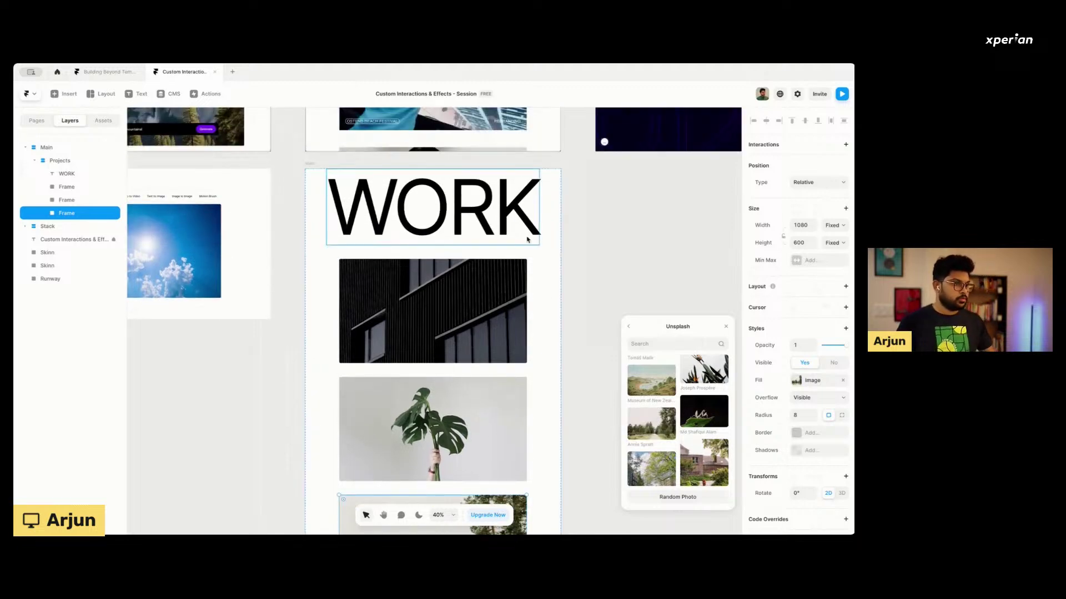
{"action": "left_click", "coordinate": [542, 256]}
{"action": "scroll", "coordinate": [397, 259], "scroll_direction": "up", "scroll_amount": 3}
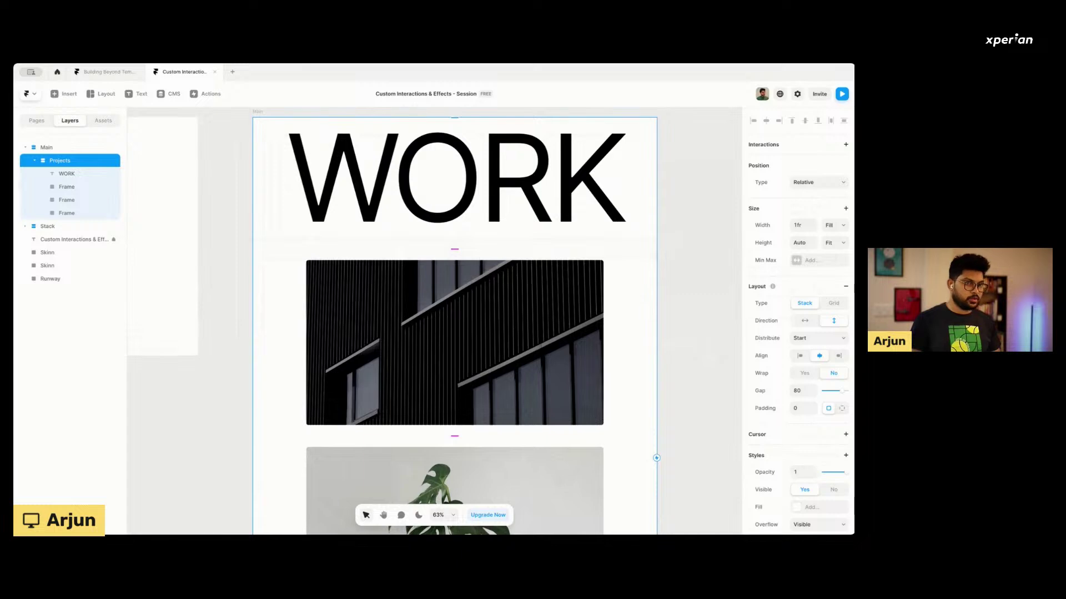
{"action": "left_click", "coordinate": [36, 161]}
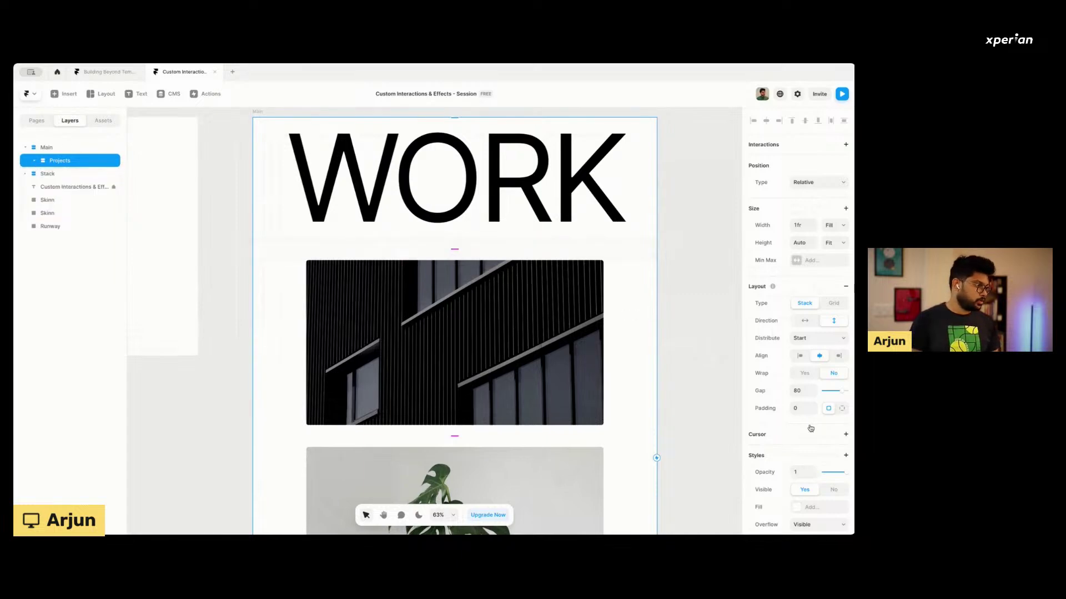
{"action": "left_click", "coordinate": [841, 409]}
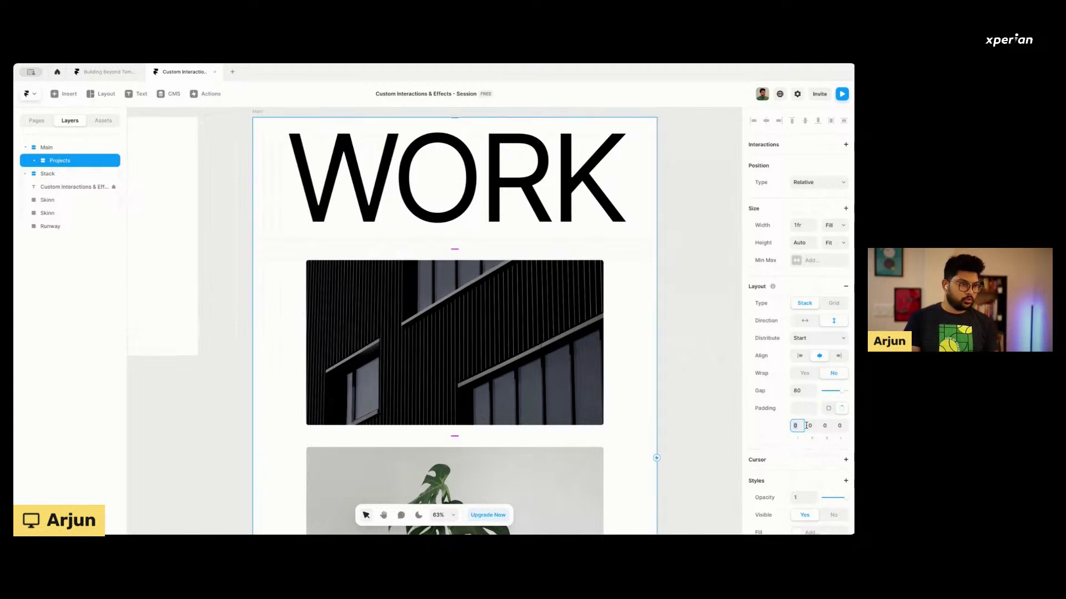
{"action": "type", "text": "200"}
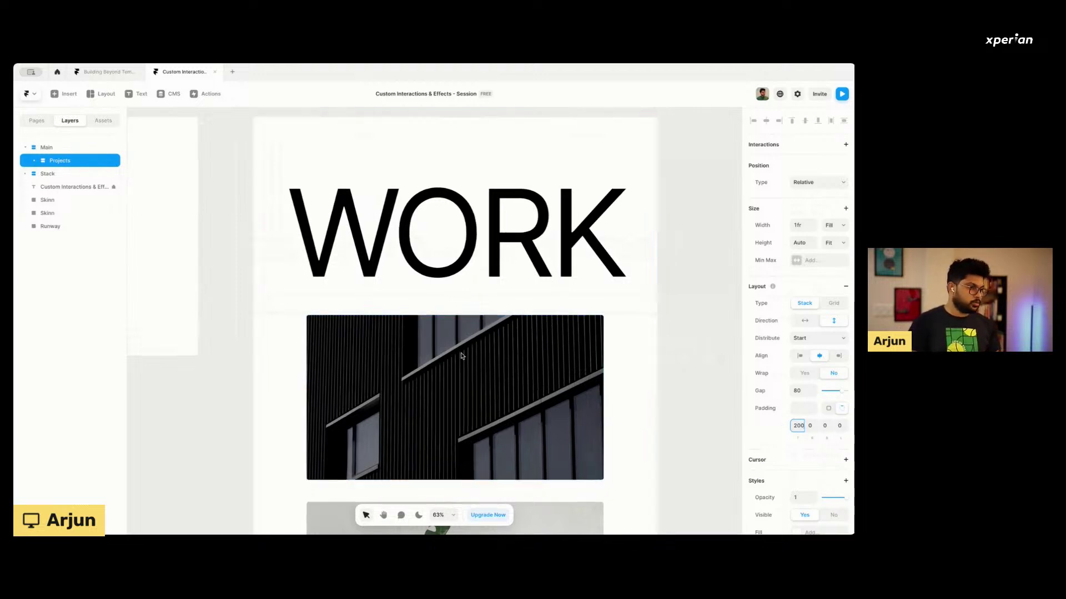
{"action": "scroll", "coordinate": [488, 360], "scroll_direction": "down", "scroll_amount": 3}
{"action": "scroll", "coordinate": [513, 371], "scroll_direction": "down", "scroll_amount": 5}
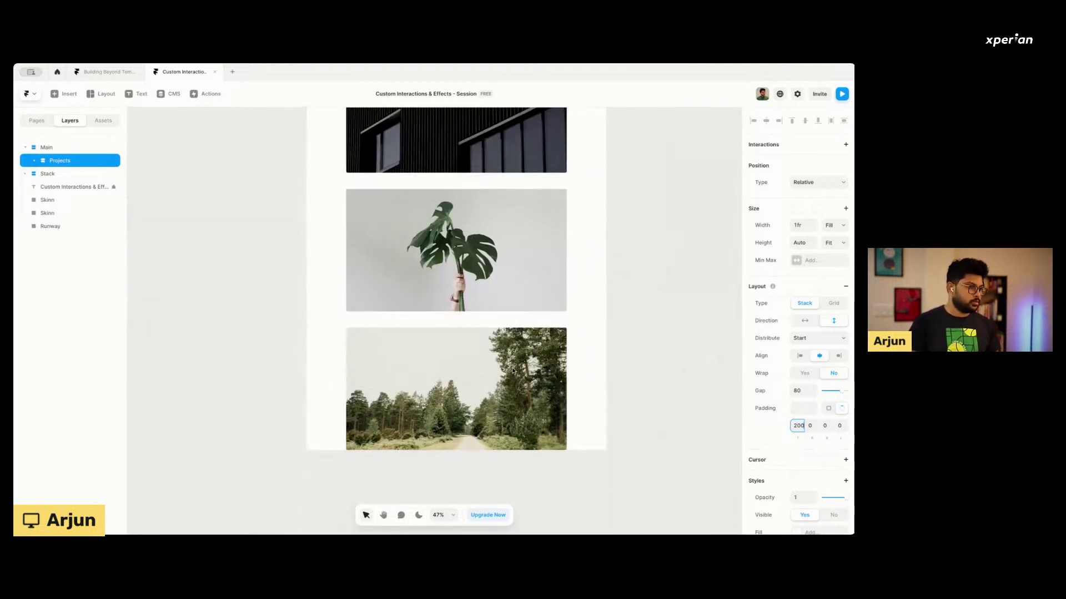
{"action": "left_click", "coordinate": [827, 426]}
{"action": "type", "text": "200"}
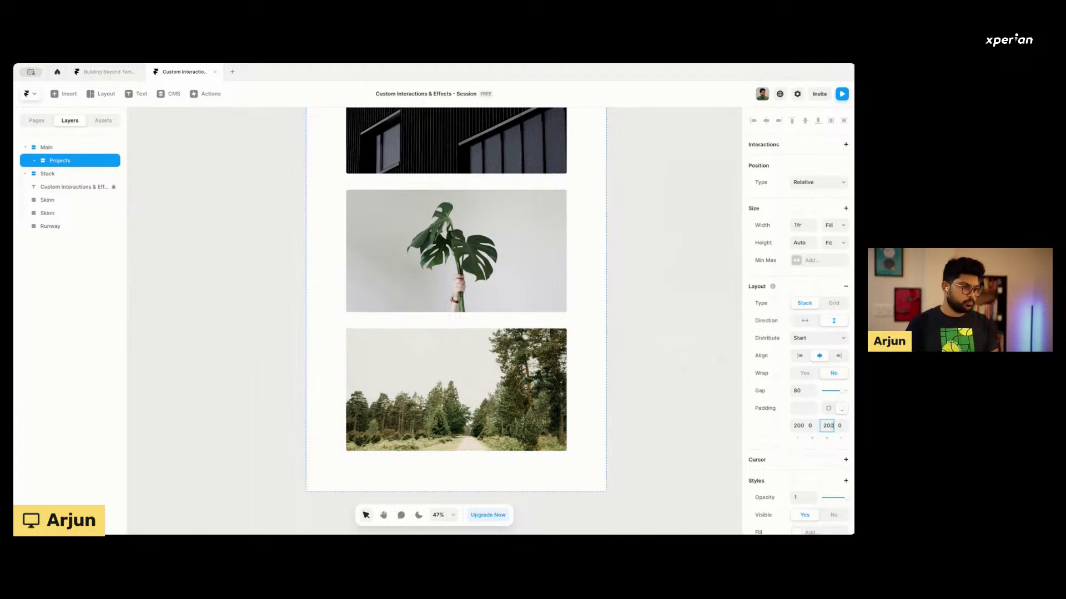
Copy the Main frame holding the WORK section and open the Home page.
{"action": "scroll", "coordinate": [352, 333], "scroll_direction": "up", "scroll_amount": 10}
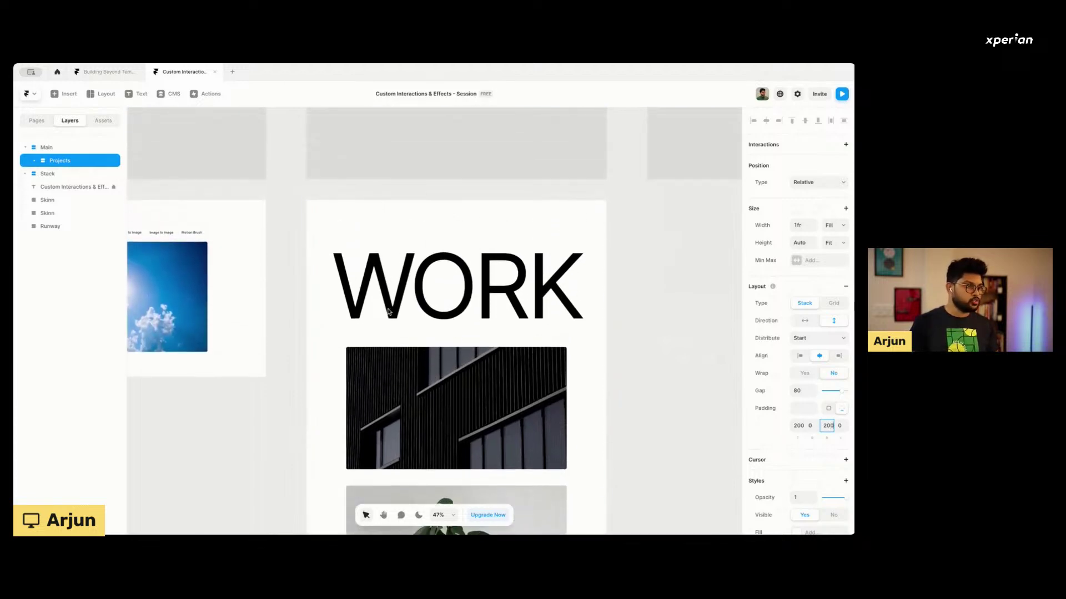
{"action": "left_click", "coordinate": [608, 249]}
{"action": "scroll", "coordinate": [368, 279], "scroll_direction": "down", "scroll_amount": 5}
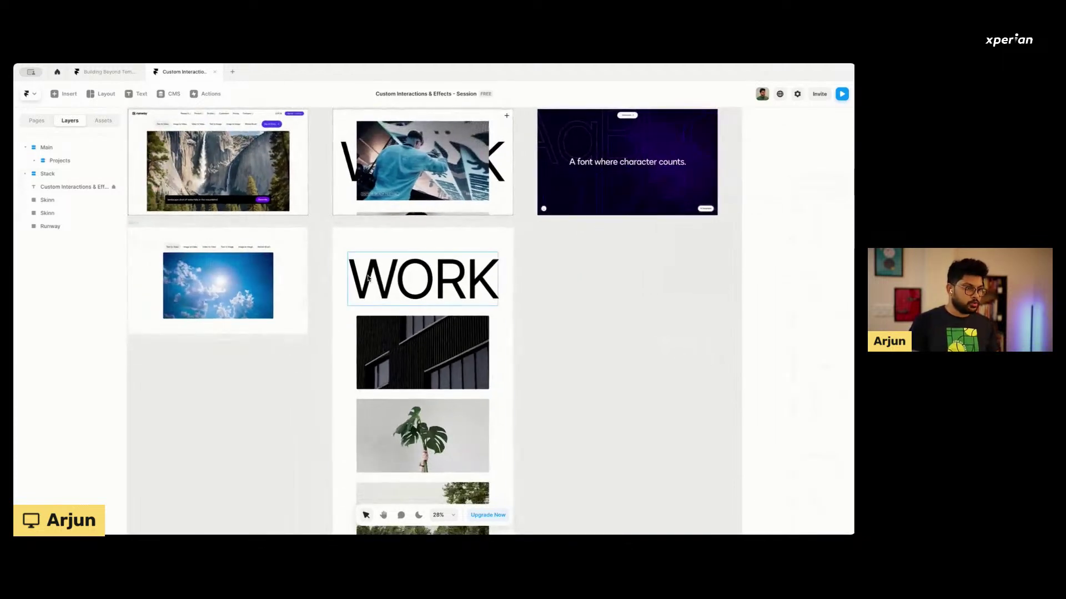
{"action": "scroll", "coordinate": [333, 272], "scroll_direction": "down", "scroll_amount": 1}
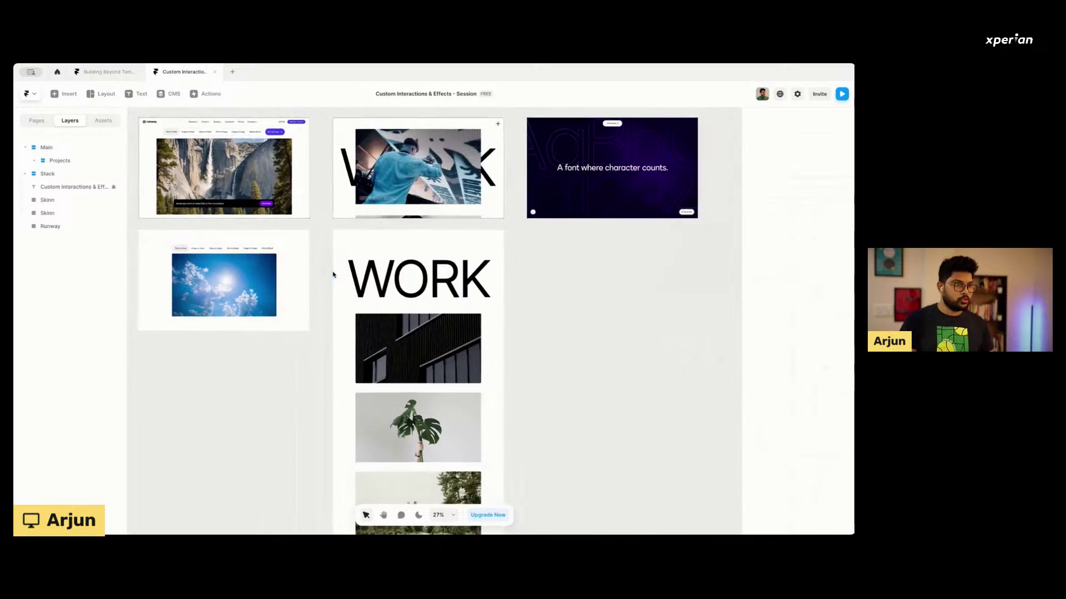
{"action": "scroll", "coordinate": [320, 255], "scroll_direction": "down", "scroll_amount": 3}
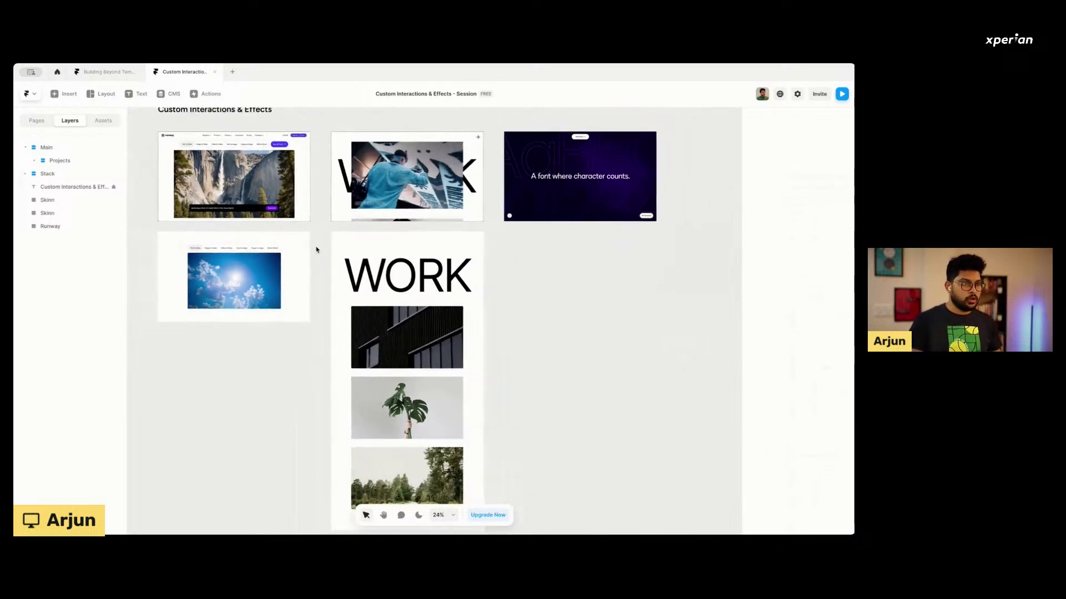
{"action": "scroll", "coordinate": [342, 236], "scroll_direction": "up", "scroll_amount": 1}
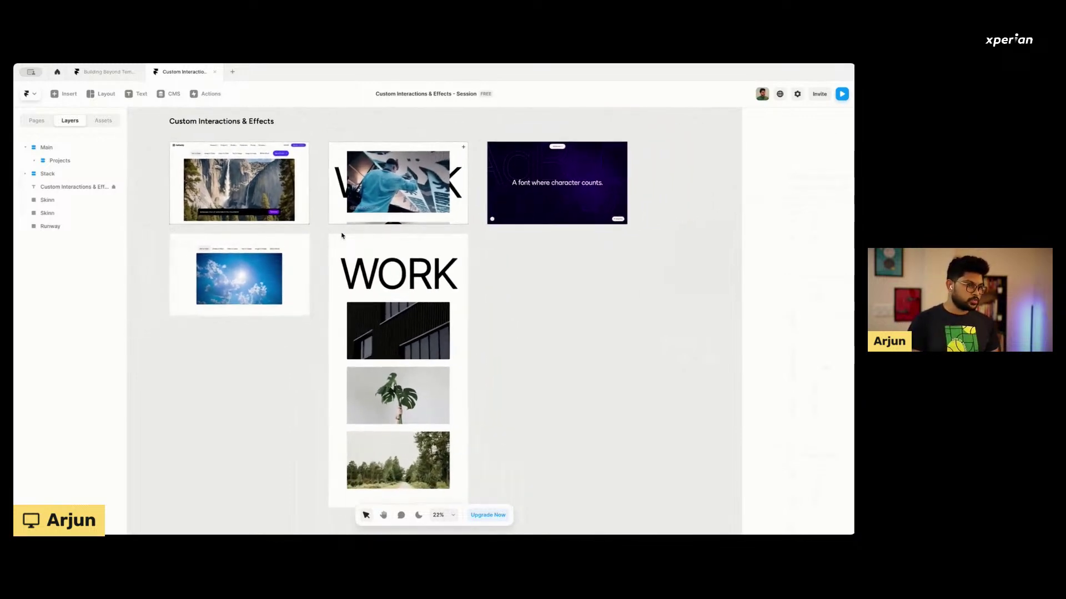
{"action": "left_click", "coordinate": [43, 121]}
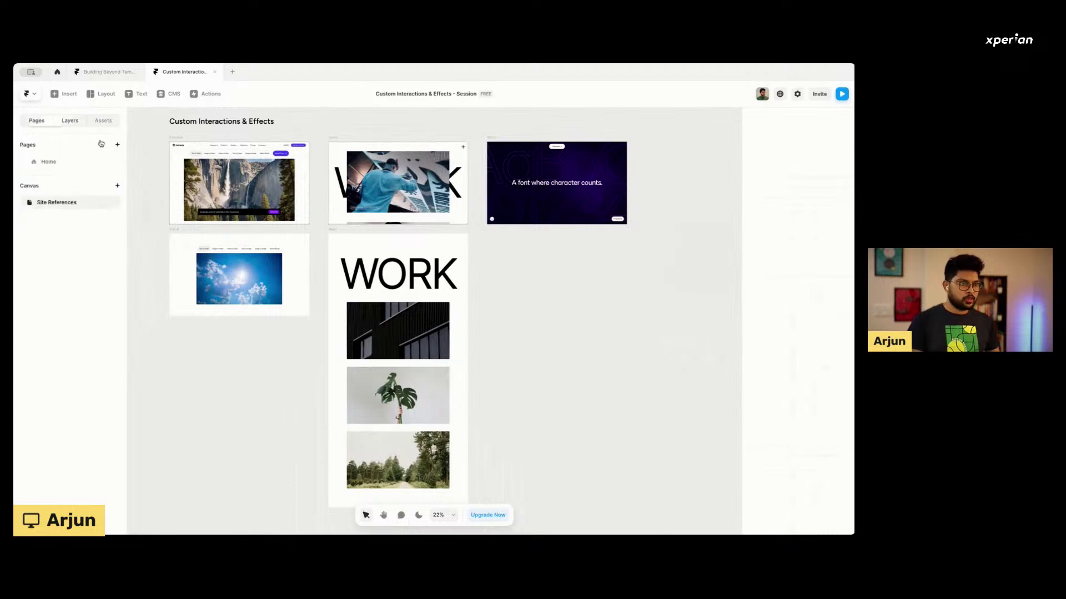
{"action": "left_click", "coordinate": [340, 234]}
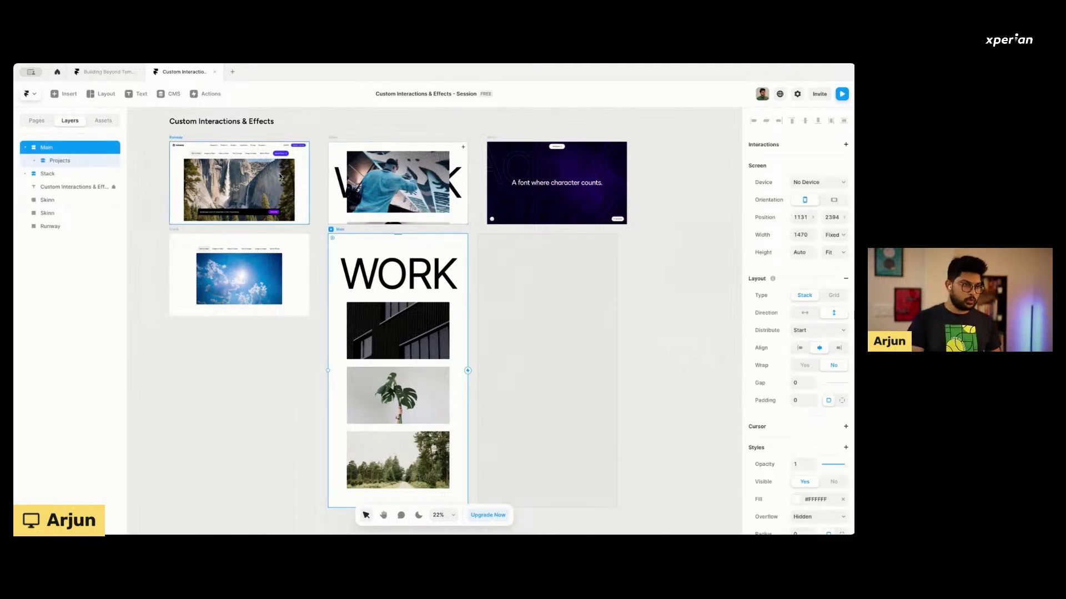
{"action": "left_click", "coordinate": [43, 125]}
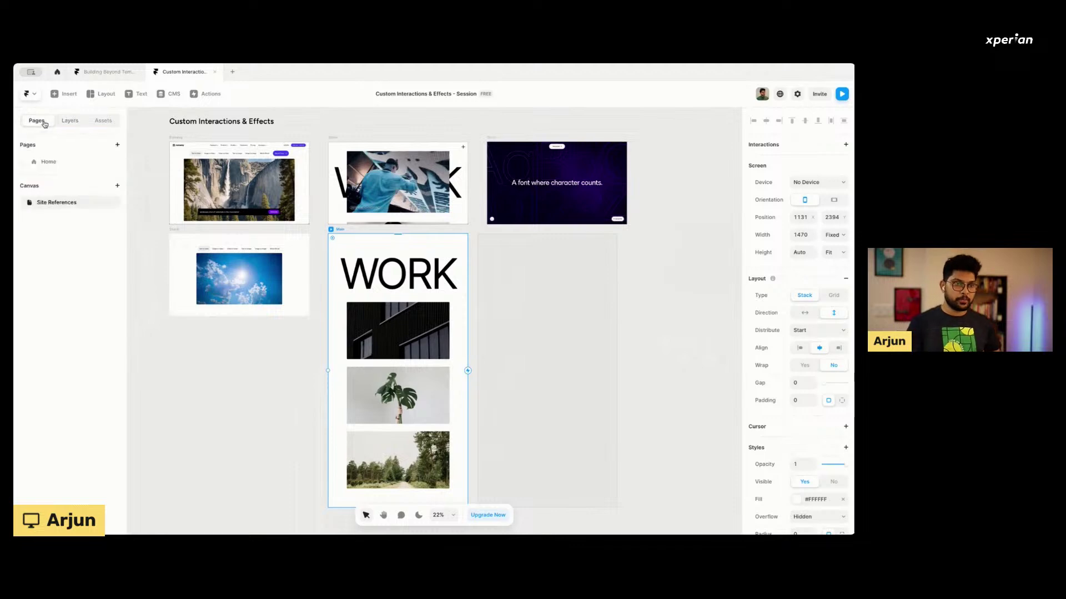
{"action": "left_click", "coordinate": [55, 164]}
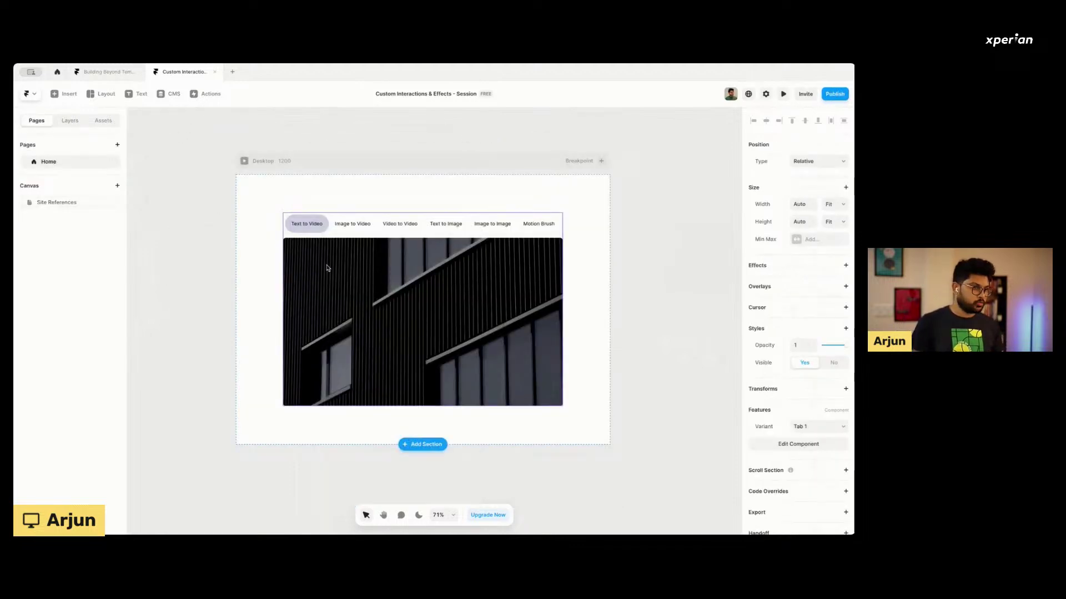
Create a new page with the default name and paste the copied Main frame into its Desktop breakpoint.
{"action": "left_click", "coordinate": [118, 147]}
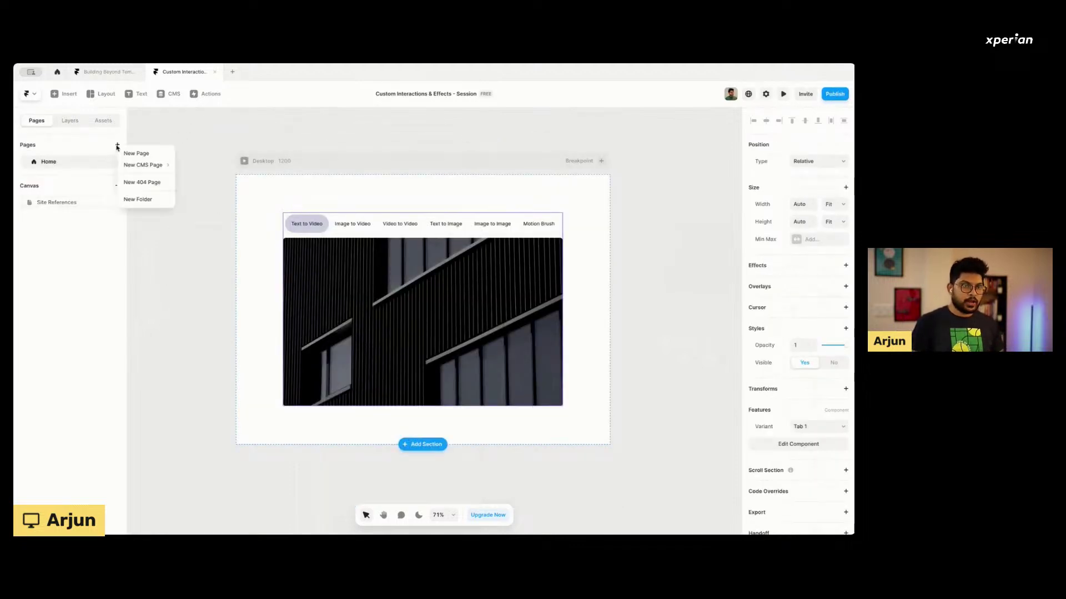
{"action": "left_click", "coordinate": [124, 152]}
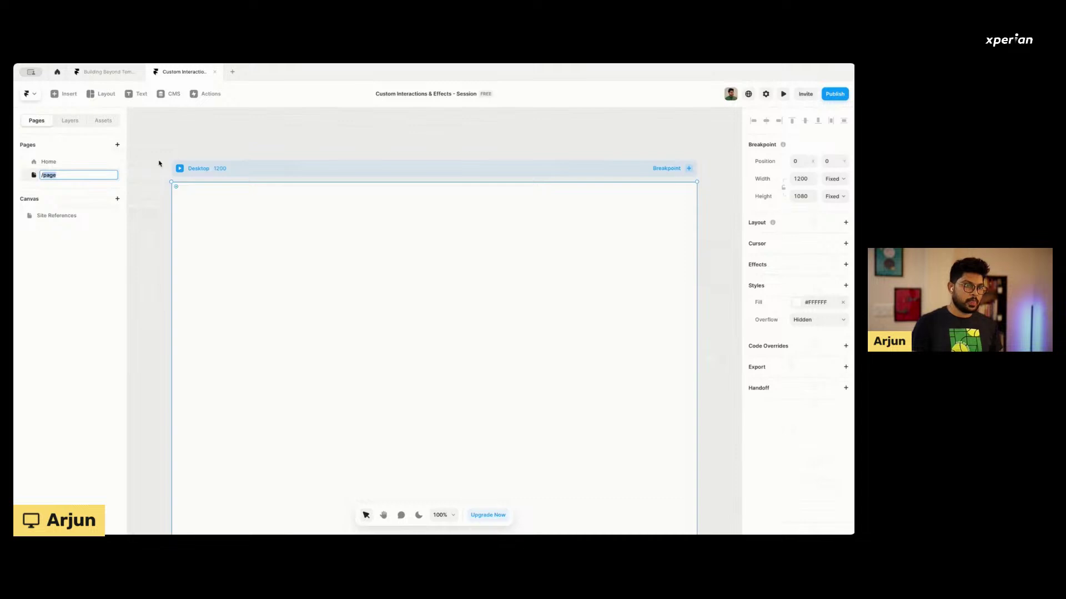
{"action": "left_click", "coordinate": [283, 212]}
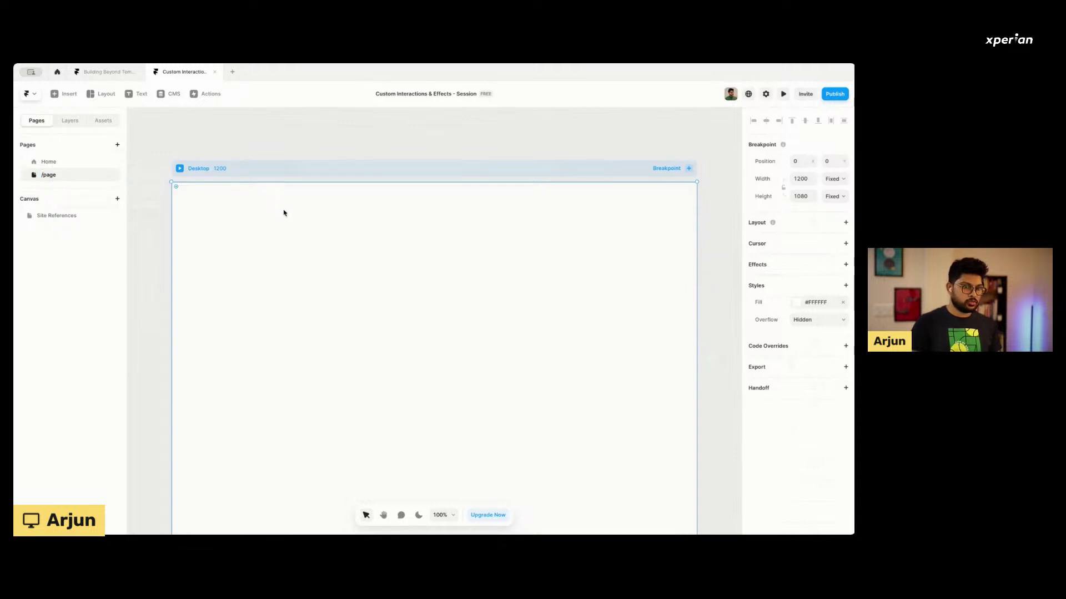
{"action": "key", "text": "ctrl+v"}
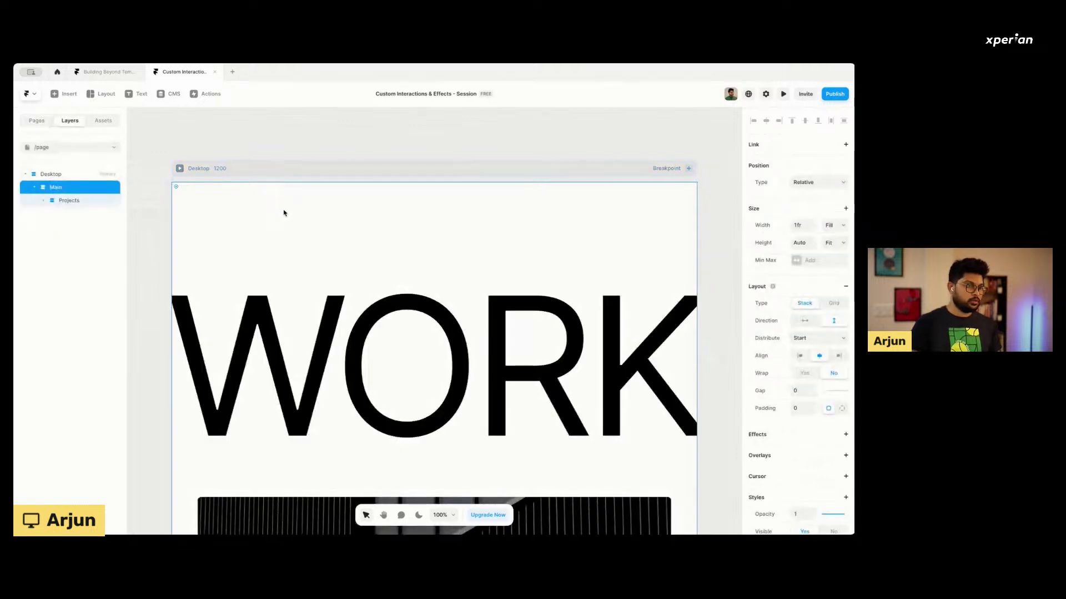
Set the Desktop breakpoint's height to Fit so it wraps the pasted content.
{"action": "scroll", "coordinate": [283, 213], "scroll_direction": "down", "scroll_amount": 4}
{"action": "scroll", "coordinate": [284, 213], "scroll_direction": "left", "scroll_amount": 2}
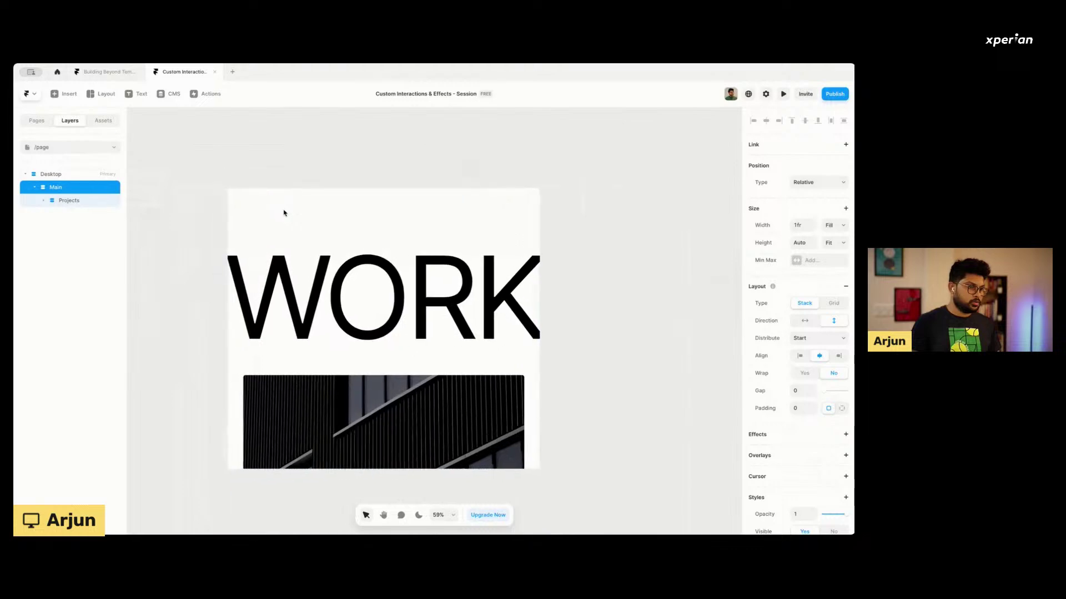
{"action": "left_click", "coordinate": [316, 197]}
{"action": "left_click", "coordinate": [834, 196]}
{"action": "left_click", "coordinate": [831, 227]}
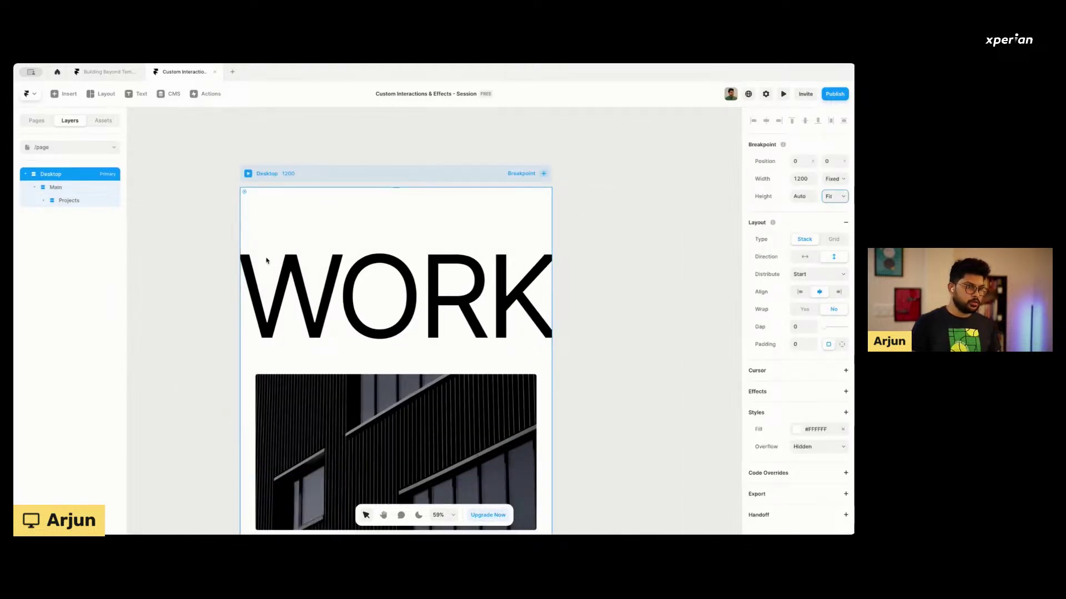
Reduce the WORK heading's font size to 400 pixels, then settle on 380 pixels.
{"action": "left_click", "coordinate": [81, 191]}
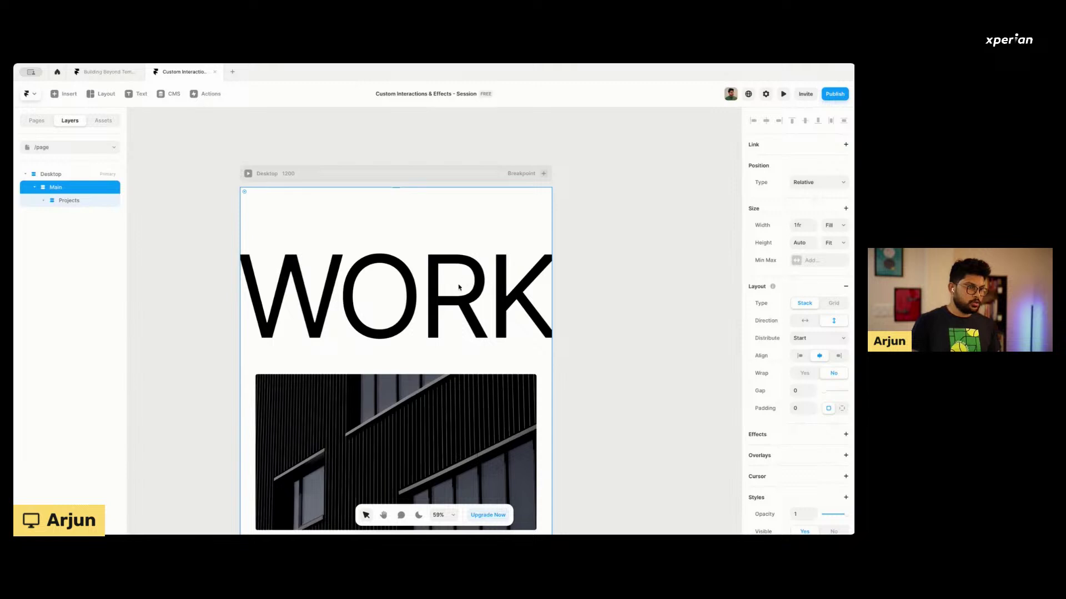
{"action": "left_click", "coordinate": [417, 304]}
{"action": "scroll", "coordinate": [785, 350], "scroll_direction": "down", "scroll_amount": 2}
{"action": "scroll", "coordinate": [785, 349], "scroll_direction": "down", "scroll_amount": 3}
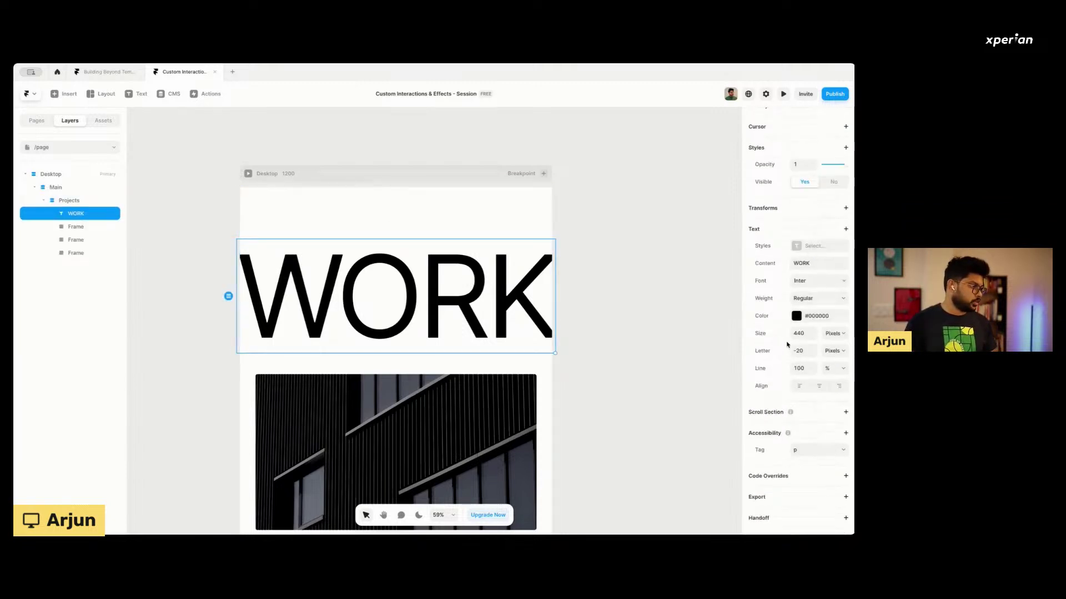
{"action": "left_click", "coordinate": [799, 333]}
{"action": "type", "text": "400"}
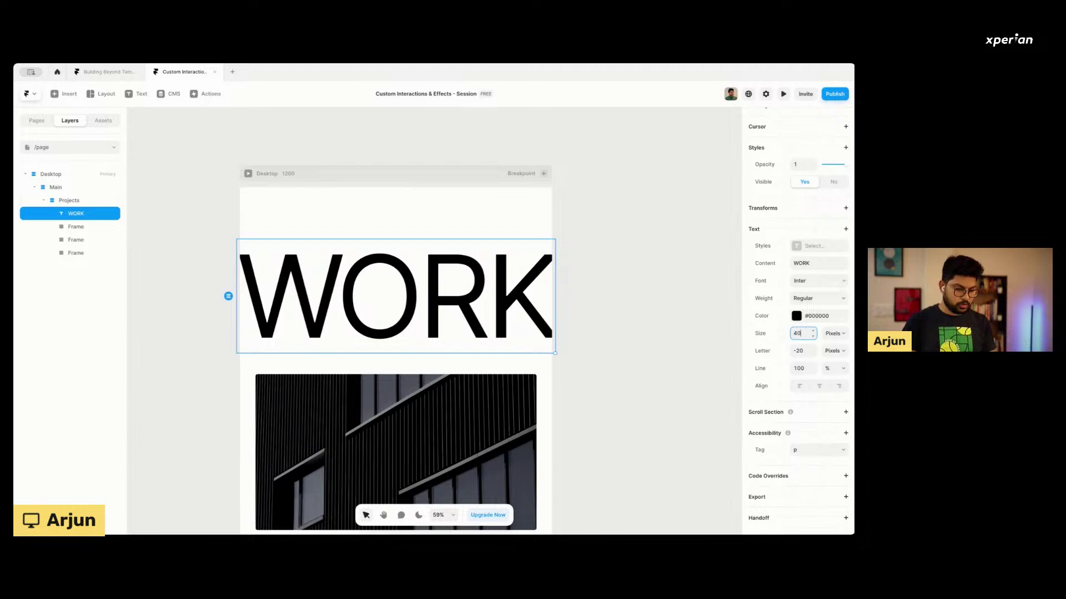
{"action": "key", "text": "Return"}
{"action": "double_click", "coordinate": [800, 334]}
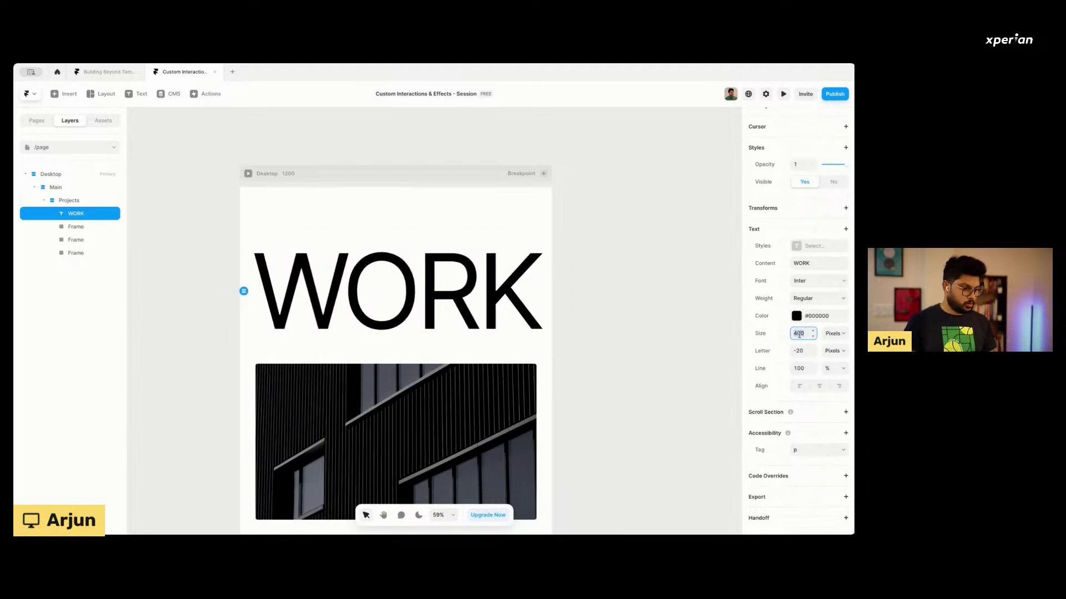
{"action": "type", "text": "380"}
{"action": "key", "text": "Return"}
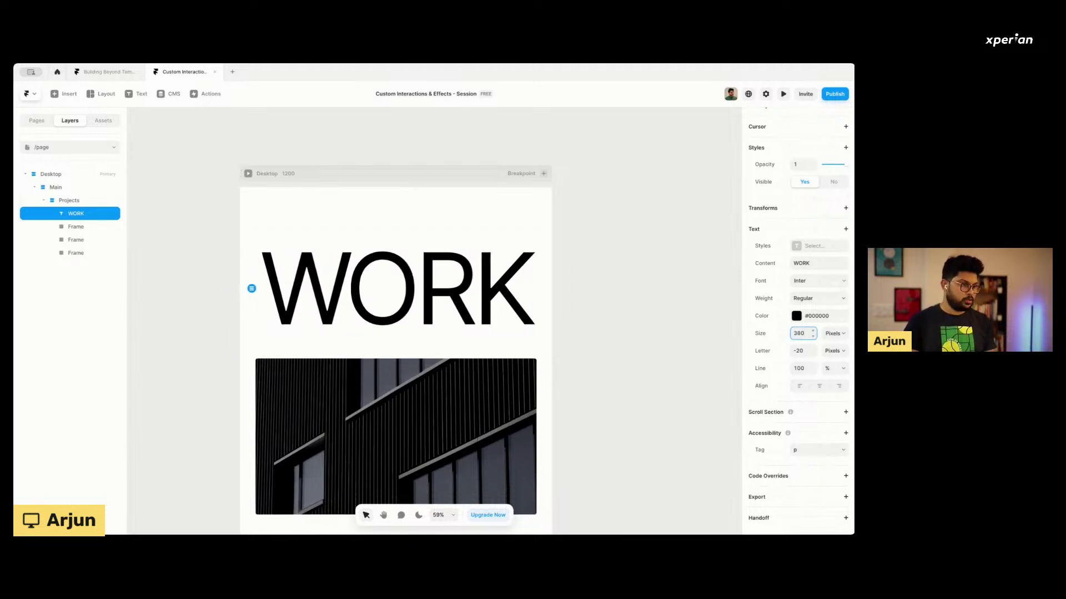
Set the width of all three project image frames to 1024.
{"action": "left_click", "coordinate": [81, 227], "text": "shift"}
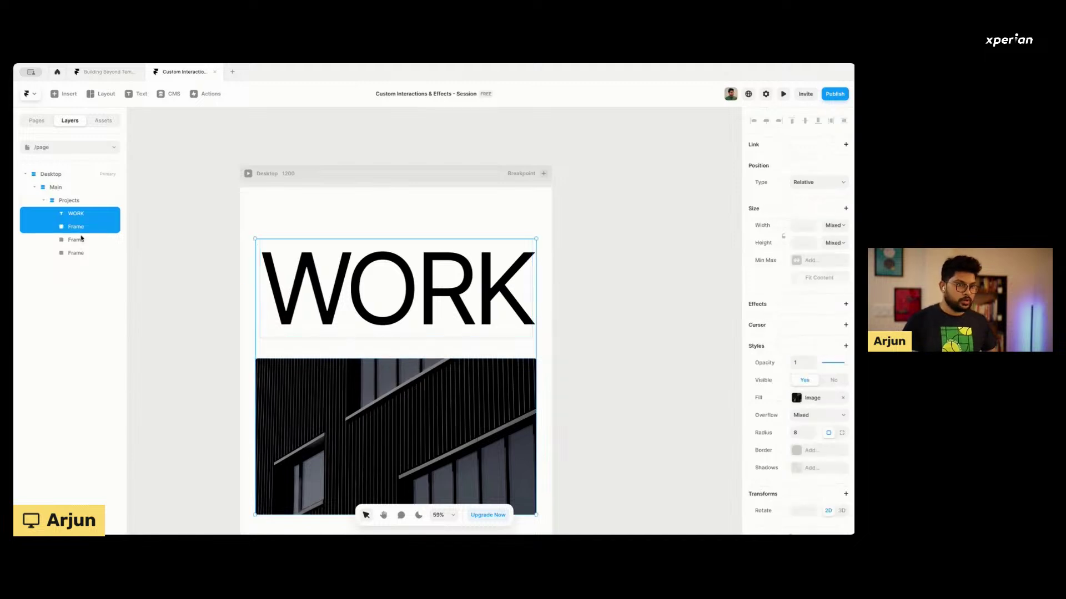
{"action": "left_click", "coordinate": [81, 228]}
{"action": "left_click", "coordinate": [77, 253], "text": "shift"}
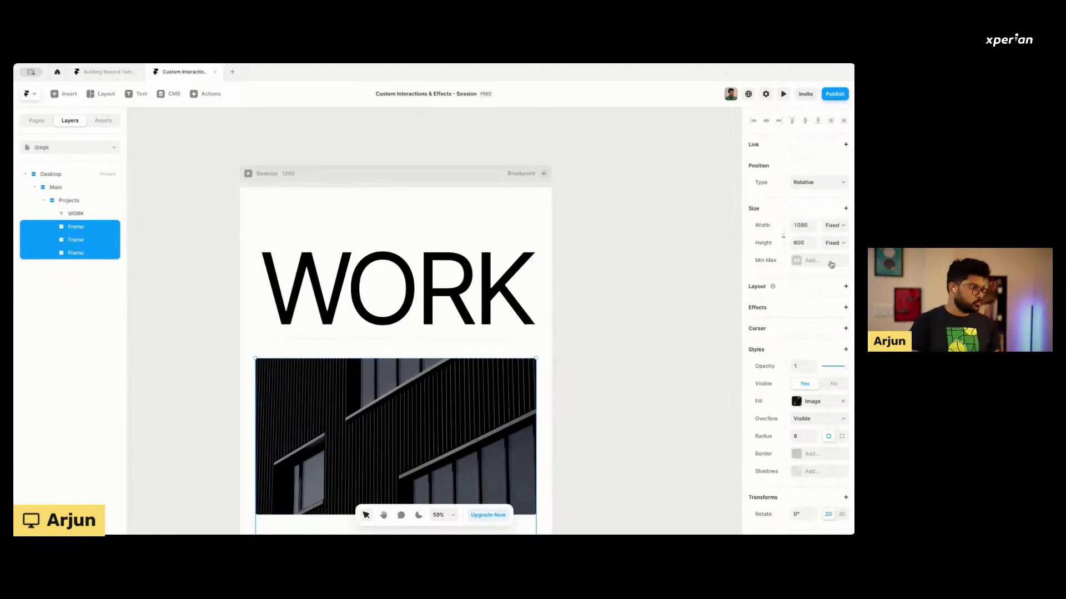
{"action": "left_click", "coordinate": [801, 225]}
{"action": "type", "text": "1024"}
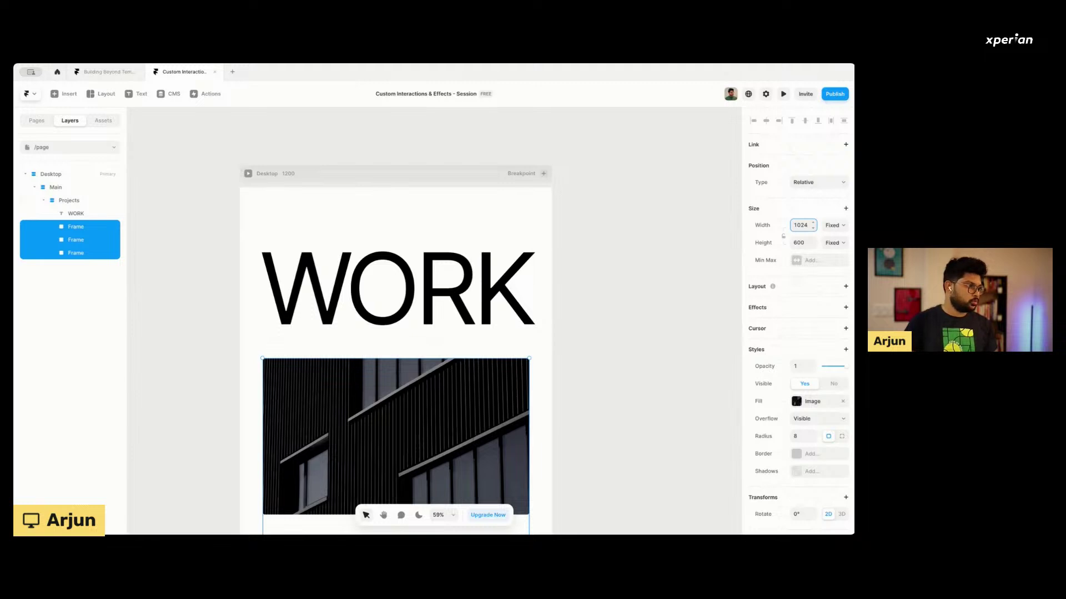
Set the height of all three project image frames to 540 and deselect them.
{"action": "left_click", "coordinate": [800, 243]}
{"action": "type", "text": "540"}
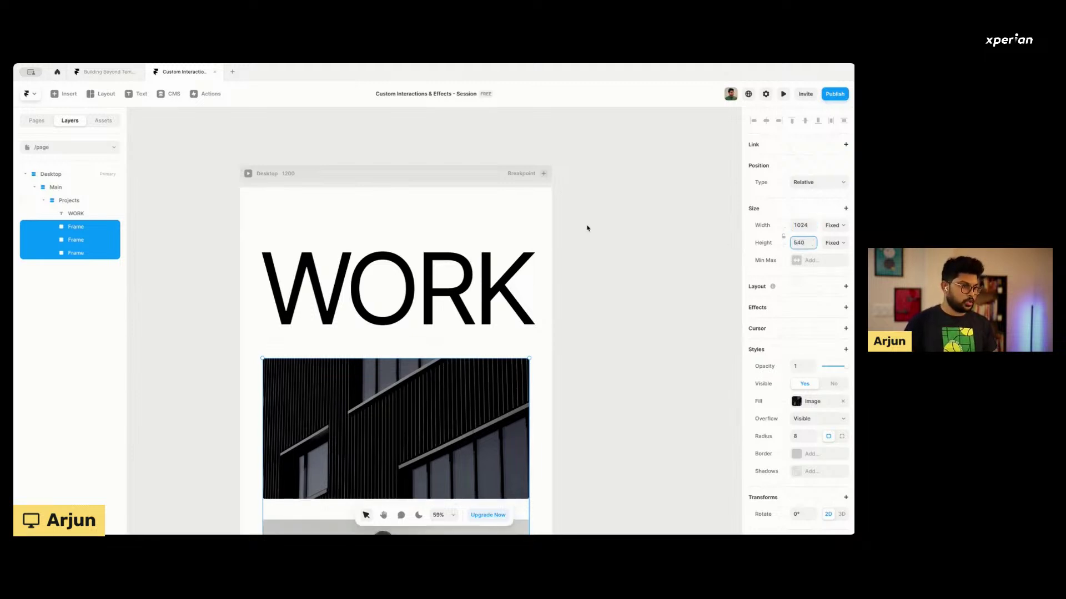
{"action": "left_click", "coordinate": [665, 254]}
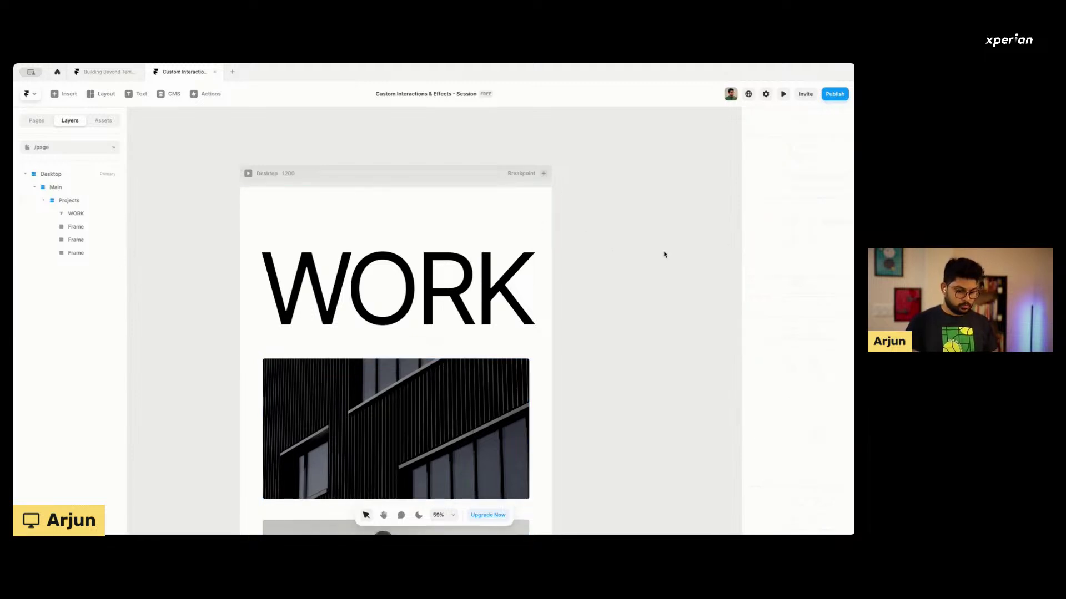
{"action": "scroll", "coordinate": [447, 254], "scroll_direction": "down", "scroll_amount": 3}
{"action": "scroll", "coordinate": [447, 255], "scroll_direction": "down", "scroll_amount": 2, "text": "ctrl"}
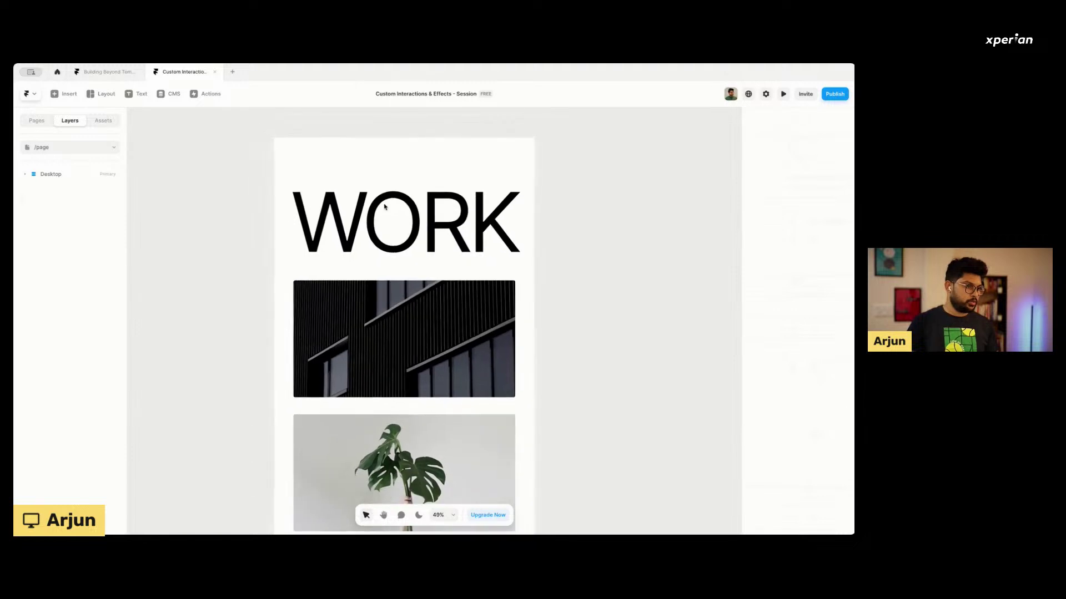
Make the WORK heading's position type Sticky with a top offset of 200.
{"action": "left_click", "coordinate": [336, 127]}
{"action": "scroll", "coordinate": [355, 219], "scroll_direction": "up", "scroll_amount": 3}
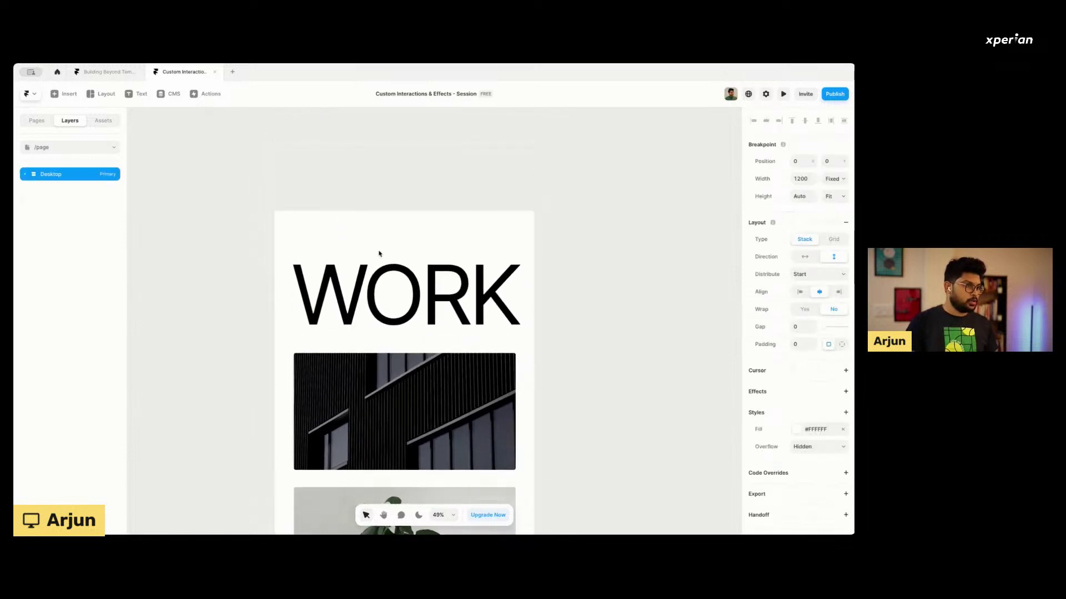
{"action": "left_click", "coordinate": [378, 273]}
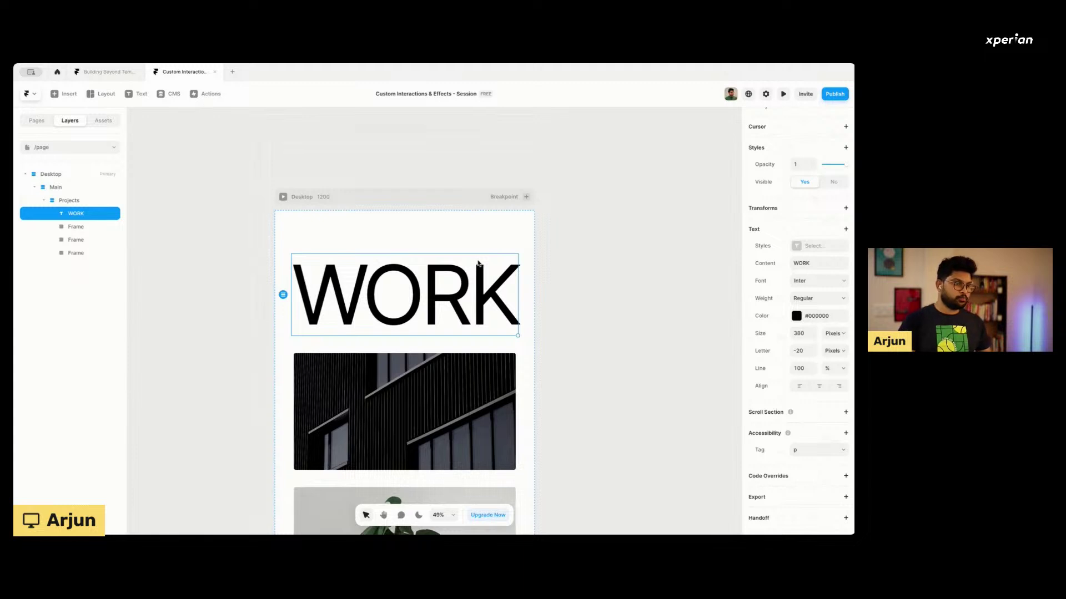
{"action": "scroll", "coordinate": [843, 210], "scroll_direction": "up", "scroll_amount": 4}
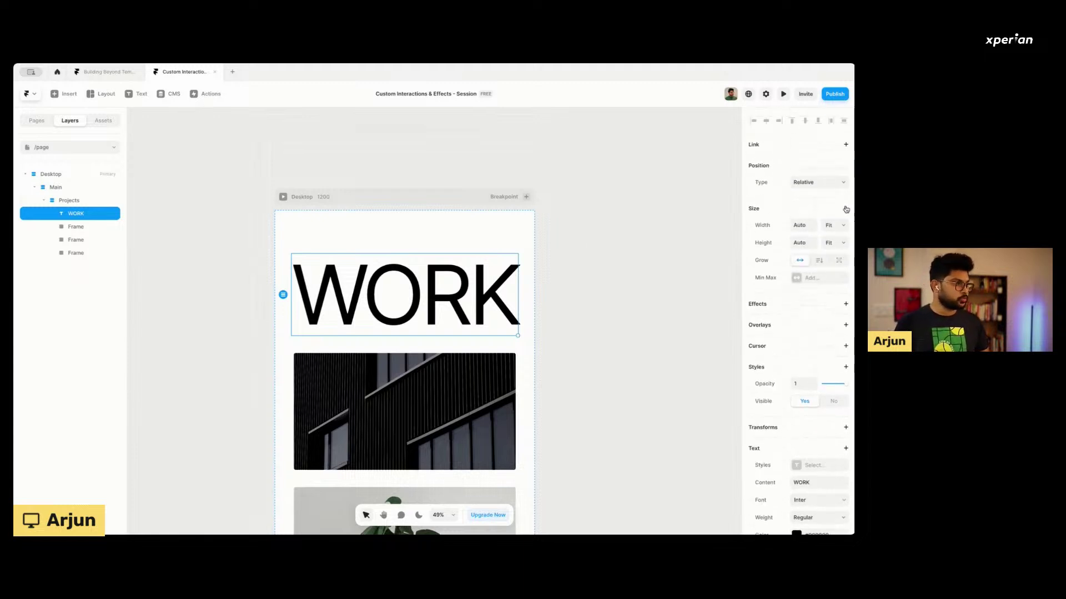
{"action": "left_click", "coordinate": [807, 206]}
{"action": "mouse_move", "coordinate": [774, 185]}
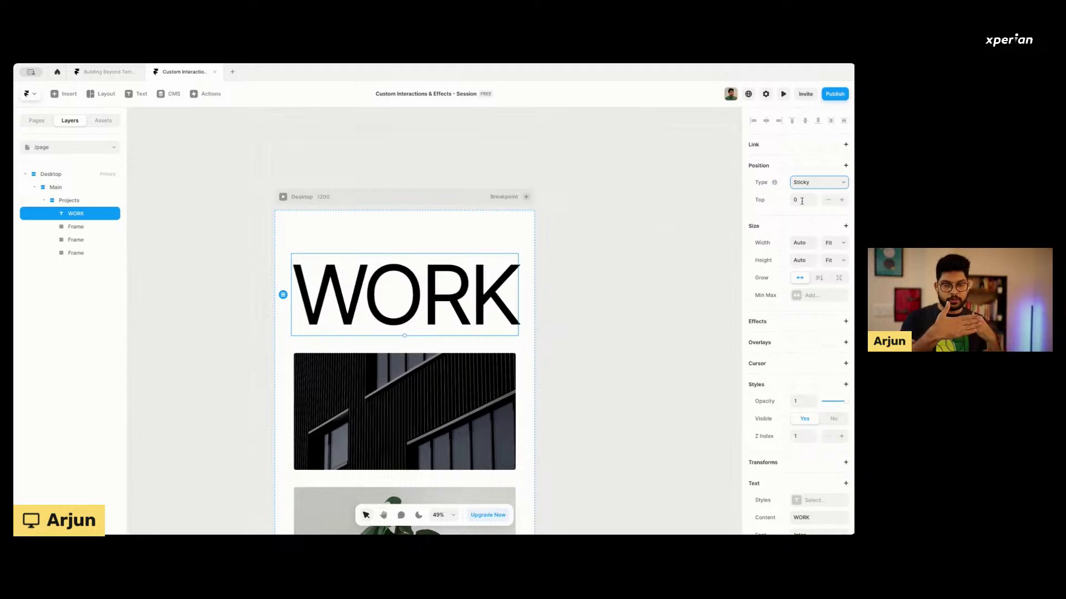
{"action": "left_click", "coordinate": [801, 201]}
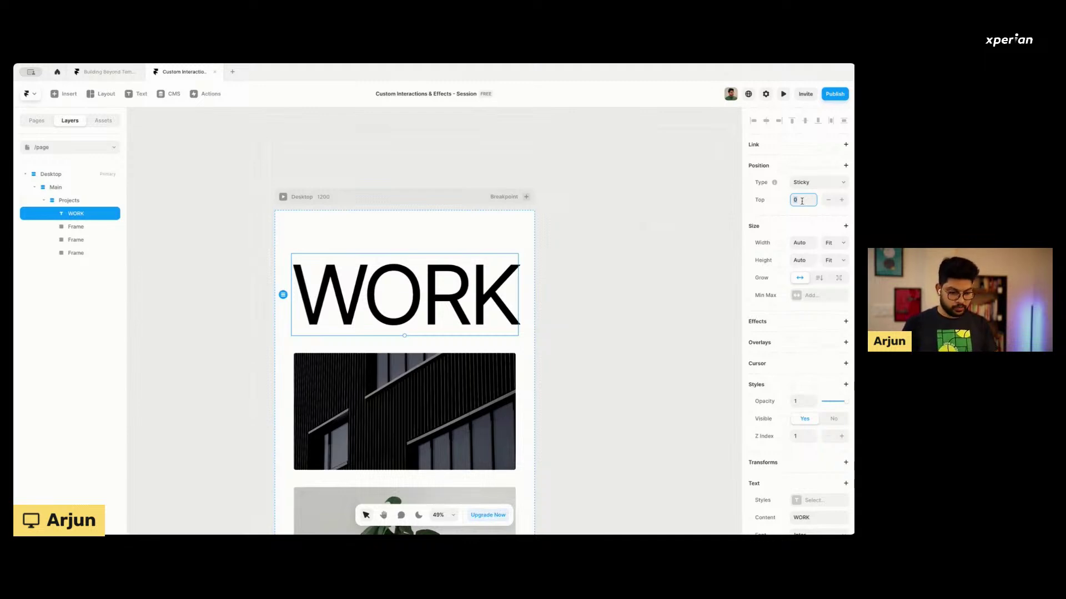
{"action": "type", "text": "200"}
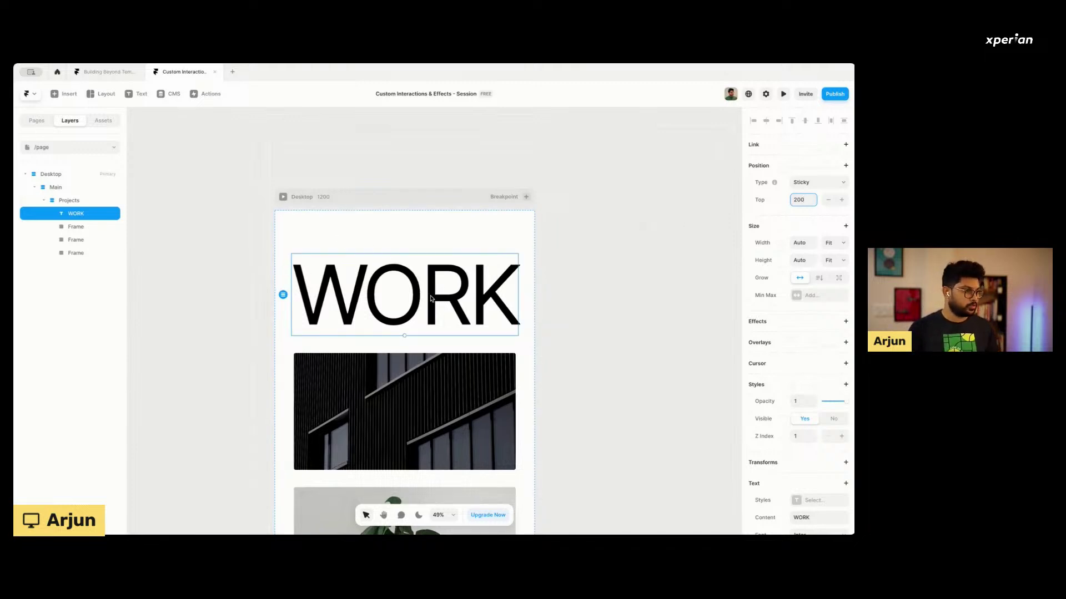
{"action": "left_click", "coordinate": [762, 213]}
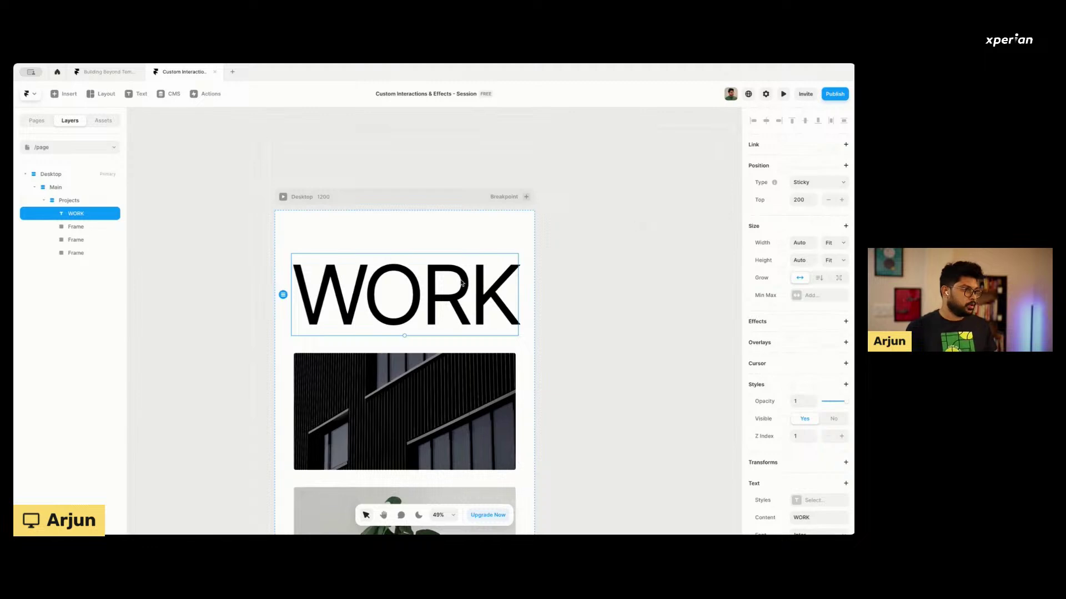
Examine the parent layers that contain the sticky WORK heading: Projects, Main and the Desktop breakpoint.
{"action": "left_click", "coordinate": [61, 202]}
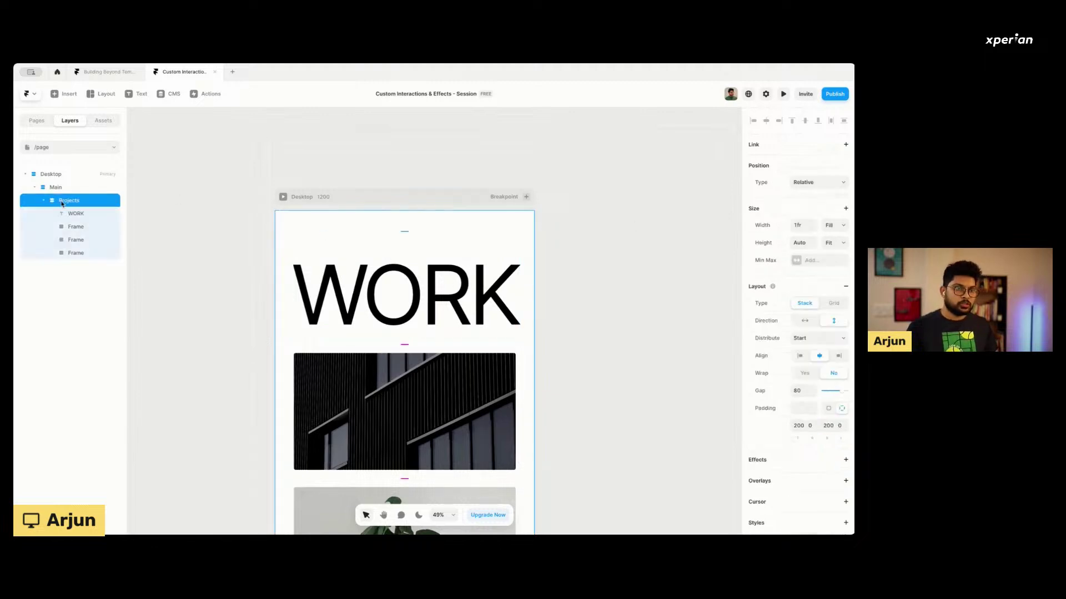
{"action": "left_click", "coordinate": [41, 202]}
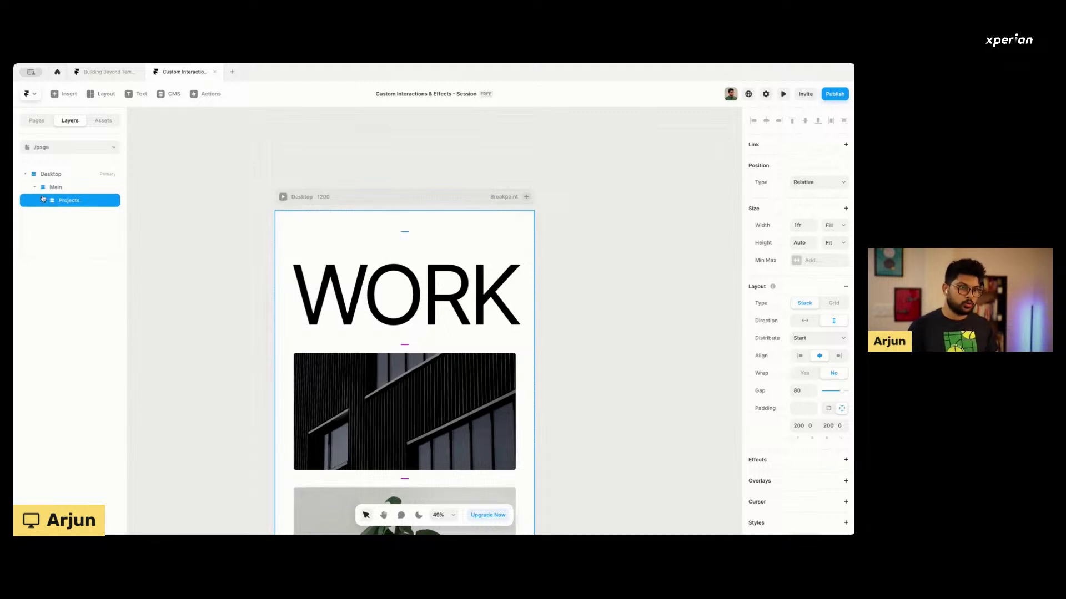
{"action": "left_click", "coordinate": [46, 192]}
{"action": "left_click", "coordinate": [40, 178]}
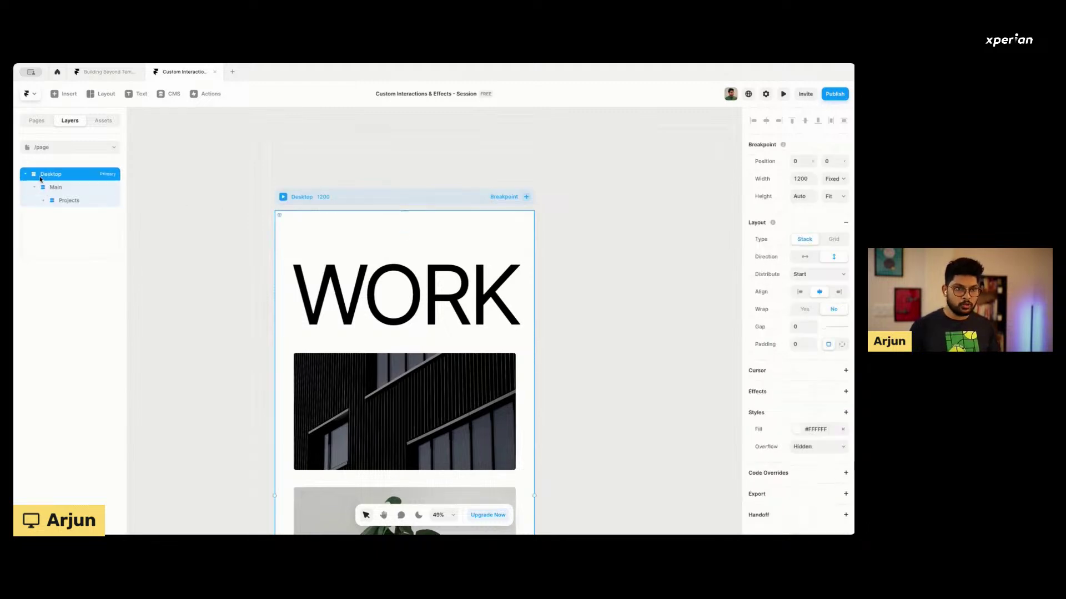
{"action": "left_click", "coordinate": [70, 201]}
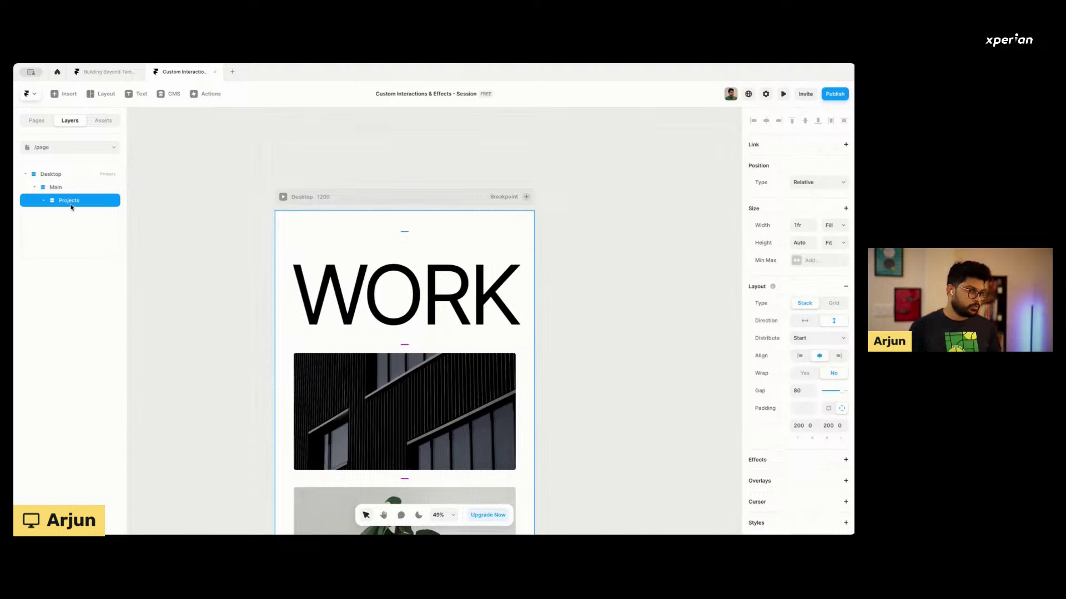
{"action": "scroll", "coordinate": [803, 404], "scroll_direction": "down", "scroll_amount": 5}
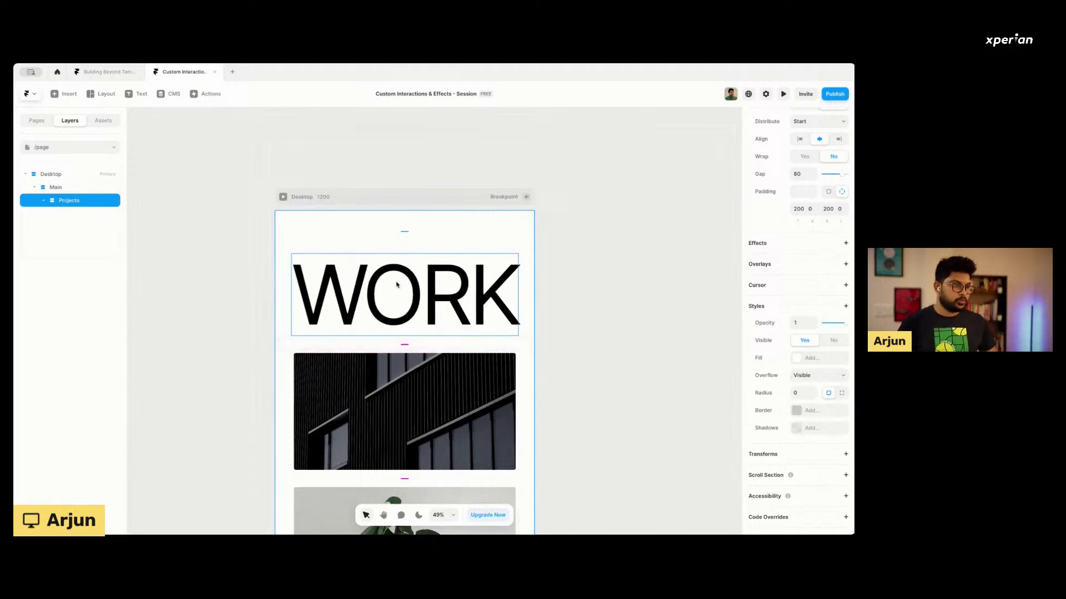
{"action": "left_click", "coordinate": [412, 330]}
{"action": "left_click", "coordinate": [280, 356]}
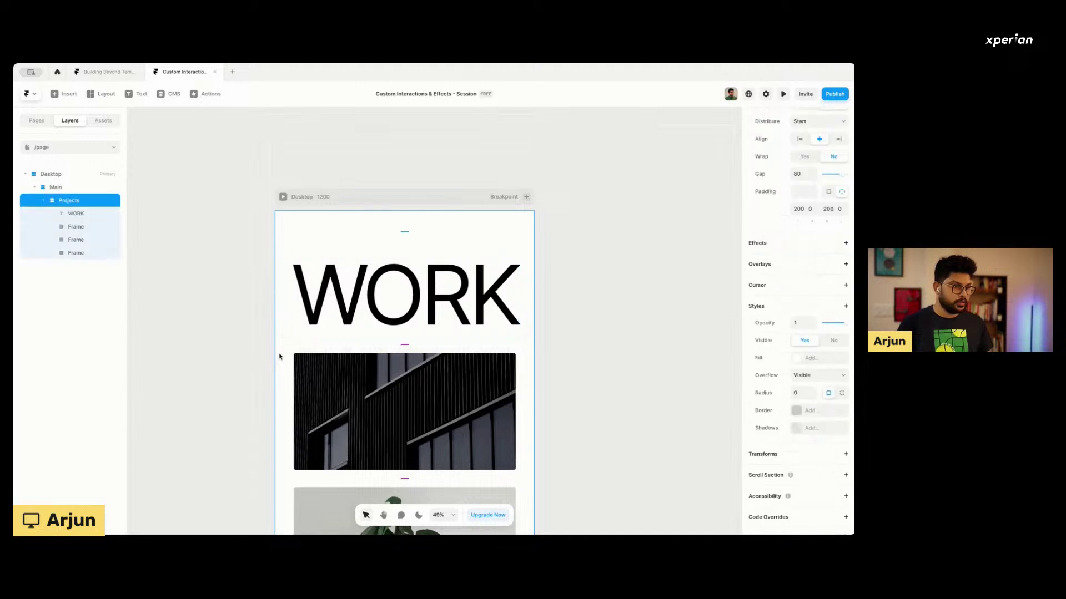
{"action": "scroll", "coordinate": [355, 307], "scroll_direction": "down", "scroll_amount": 3}
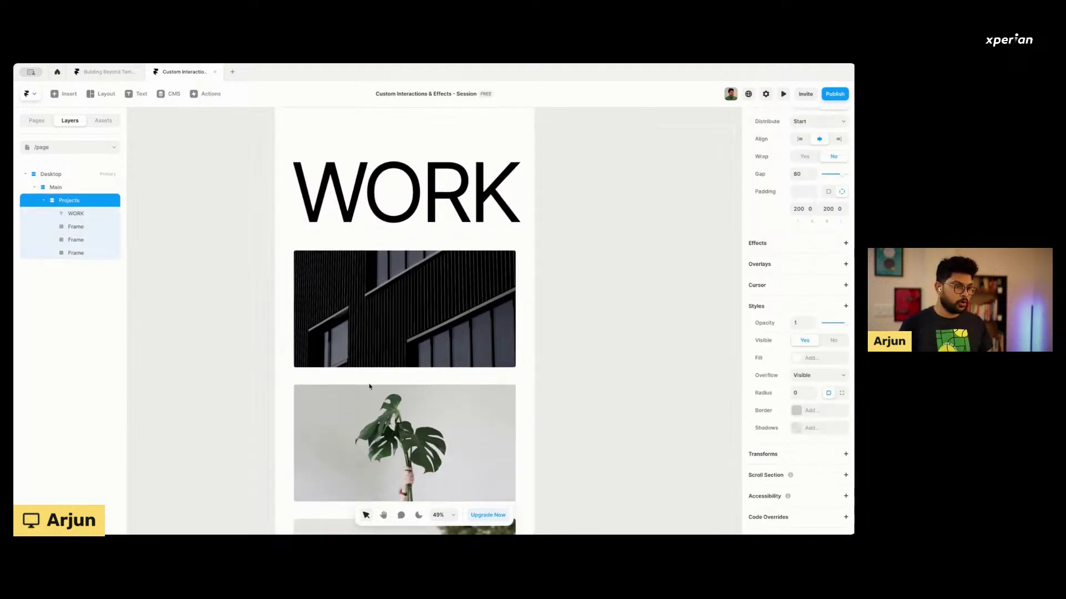
Try a fixed height of 800 on the Projects stack, then undo the change.
{"action": "left_click", "coordinate": [43, 200]}
{"action": "scroll", "coordinate": [798, 248], "scroll_direction": "up", "scroll_amount": 5}
{"action": "left_click", "coordinate": [804, 242]}
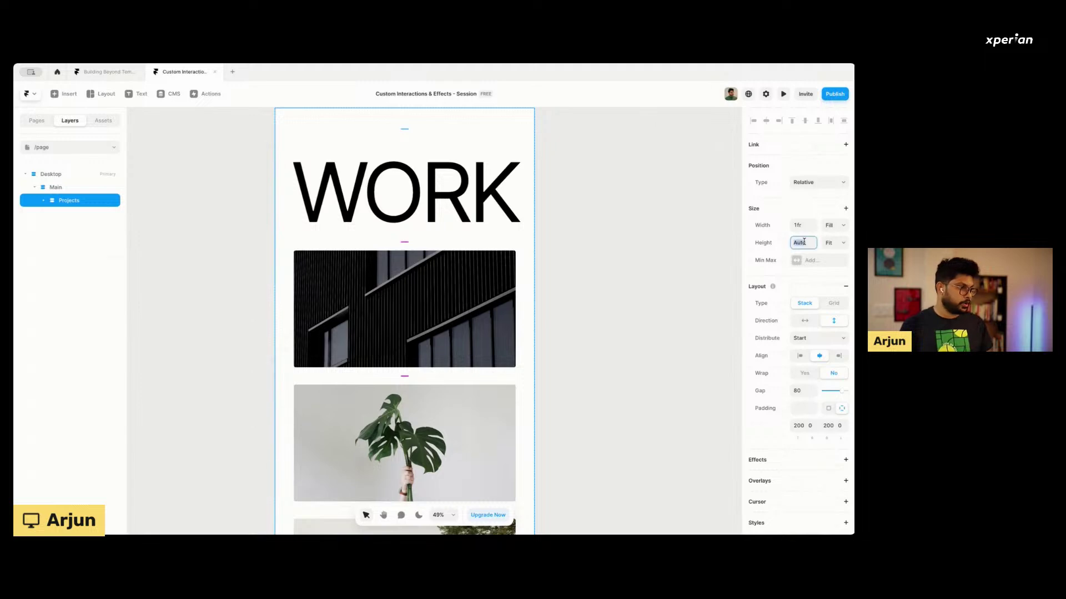
{"action": "type", "text": "80"}
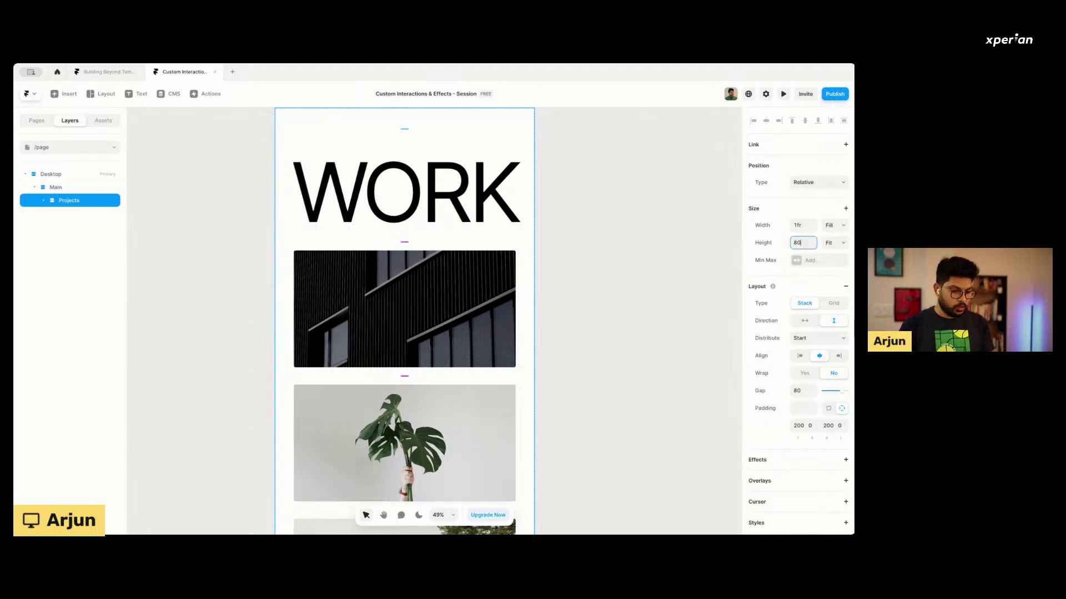
{"action": "type", "text": "0"}
{"action": "key", "text": "Return"}
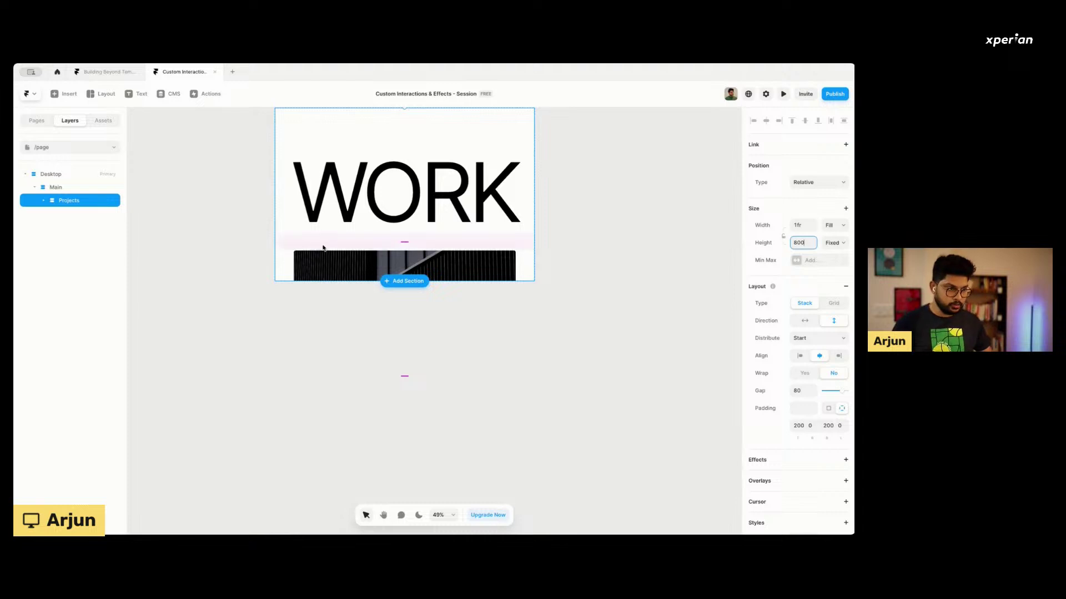
{"action": "key", "text": "ctrl+z"}
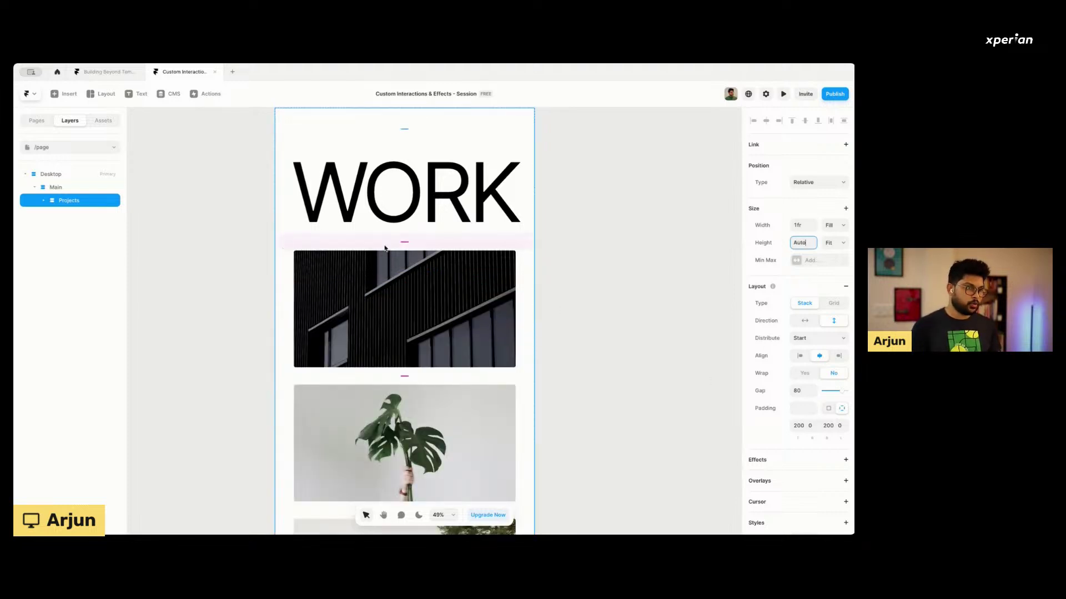
Check the Projects stack's Overflow setting and leave it at Visible.
{"action": "scroll", "coordinate": [384, 248], "scroll_direction": "down", "scroll_amount": 2}
{"action": "scroll", "coordinate": [806, 373], "scroll_direction": "down", "scroll_amount": 5}
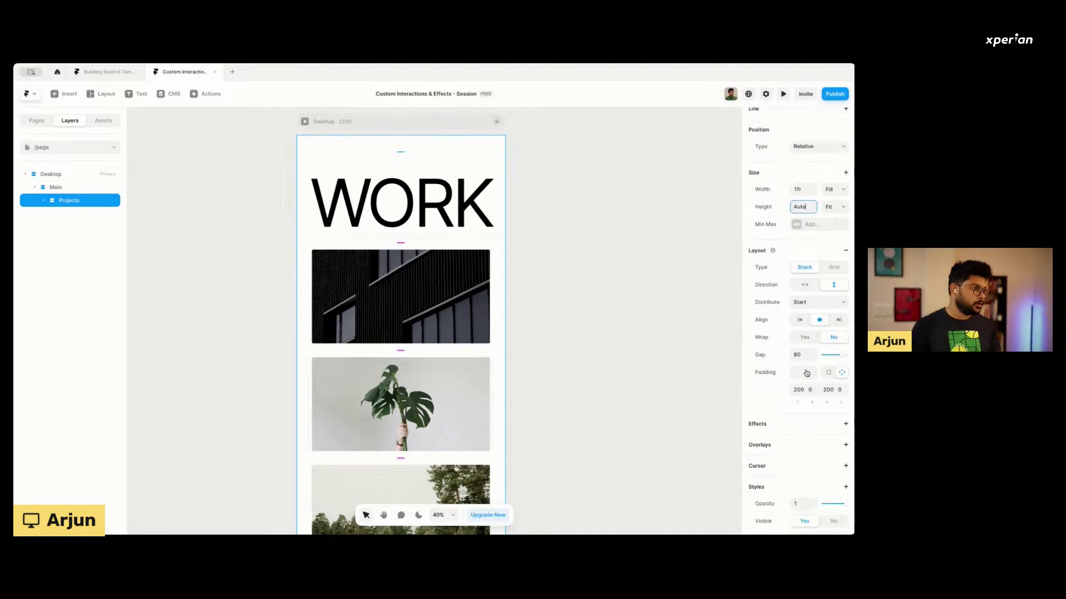
{"action": "left_click", "coordinate": [805, 334]}
{"action": "left_click", "coordinate": [803, 340]}
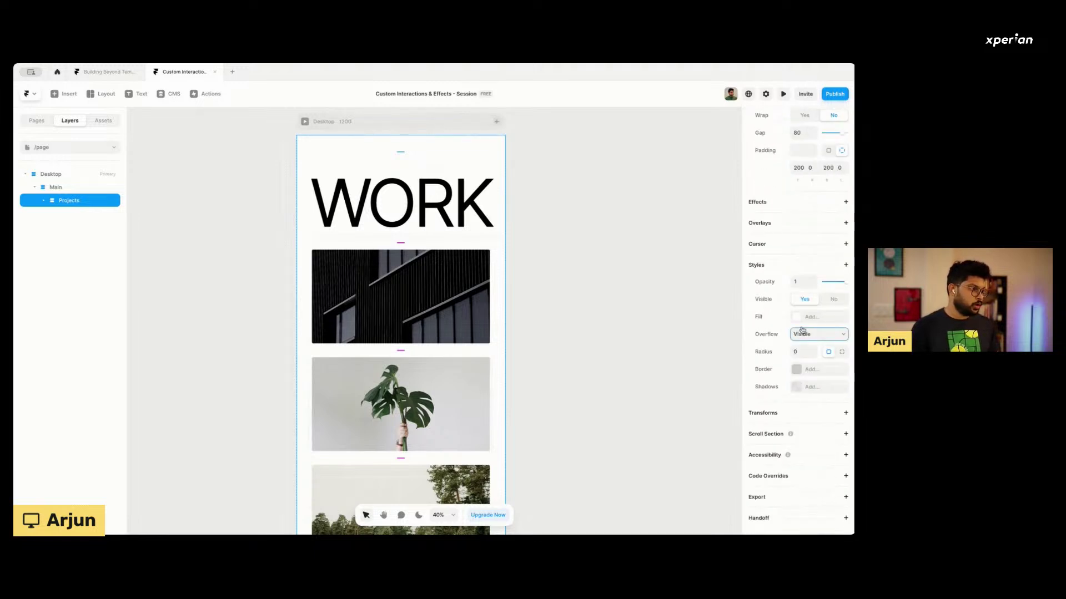
{"action": "left_click", "coordinate": [798, 335]}
{"action": "left_click", "coordinate": [801, 345]}
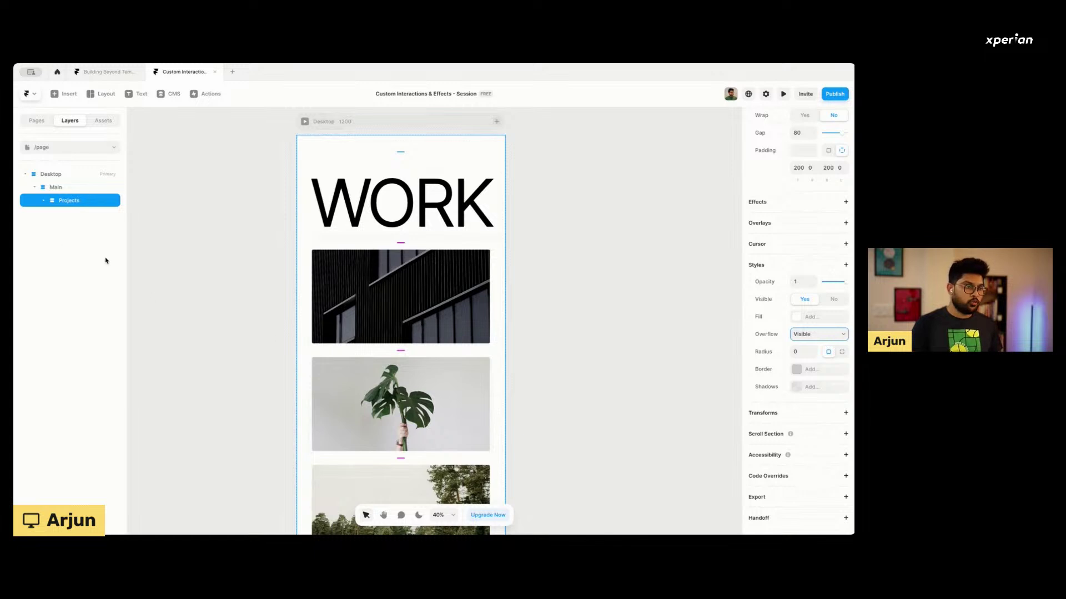
{"action": "scroll", "coordinate": [789, 293], "scroll_direction": "up", "scroll_amount": 5}
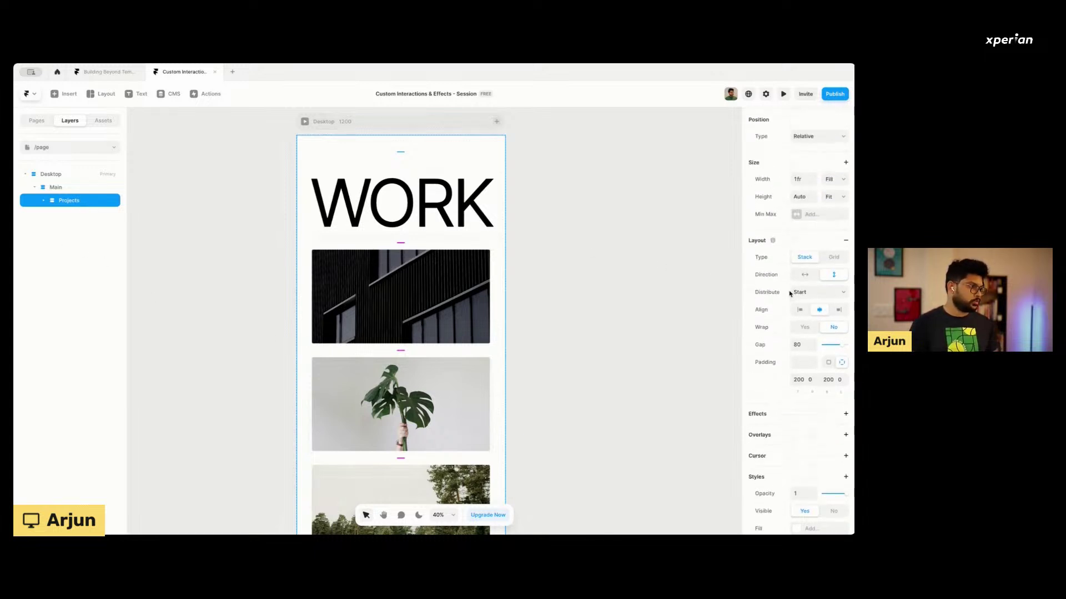
Check the Main frame's Overflow setting and set the Desktop breakpoint's overflow to Visible.
{"action": "key", "text": "Escape"}
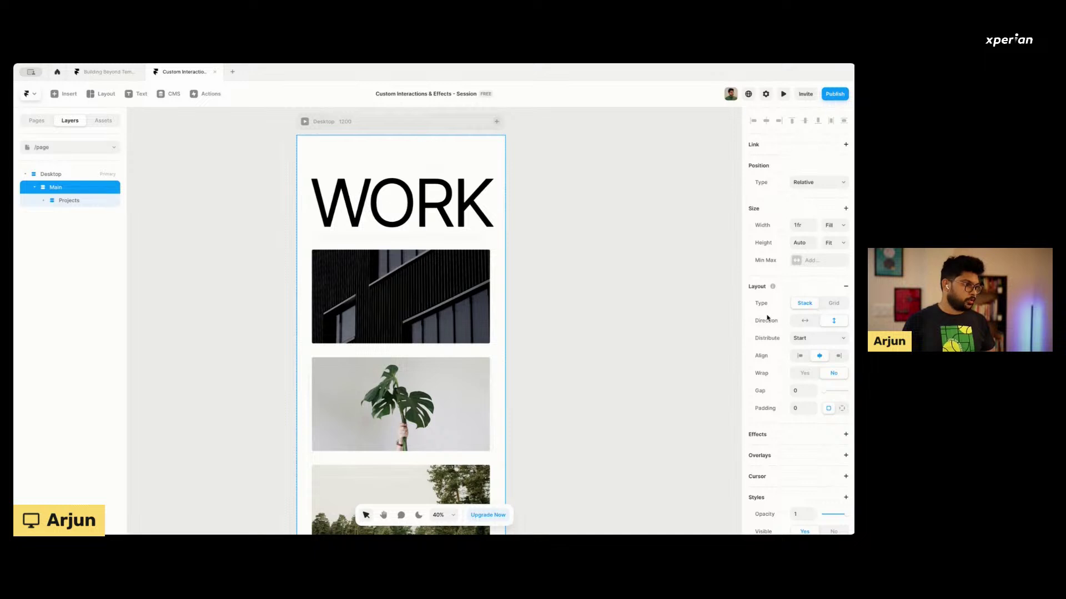
{"action": "scroll", "coordinate": [768, 319], "scroll_direction": "down", "scroll_amount": 3}
{"action": "left_click", "coordinate": [60, 198]}
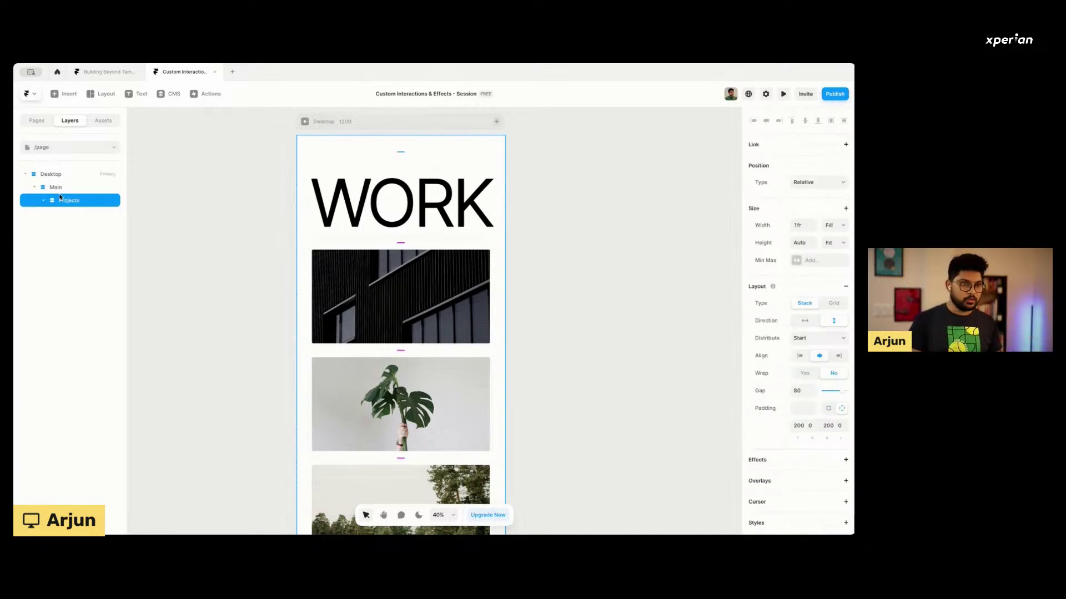
{"action": "left_click", "coordinate": [59, 192]}
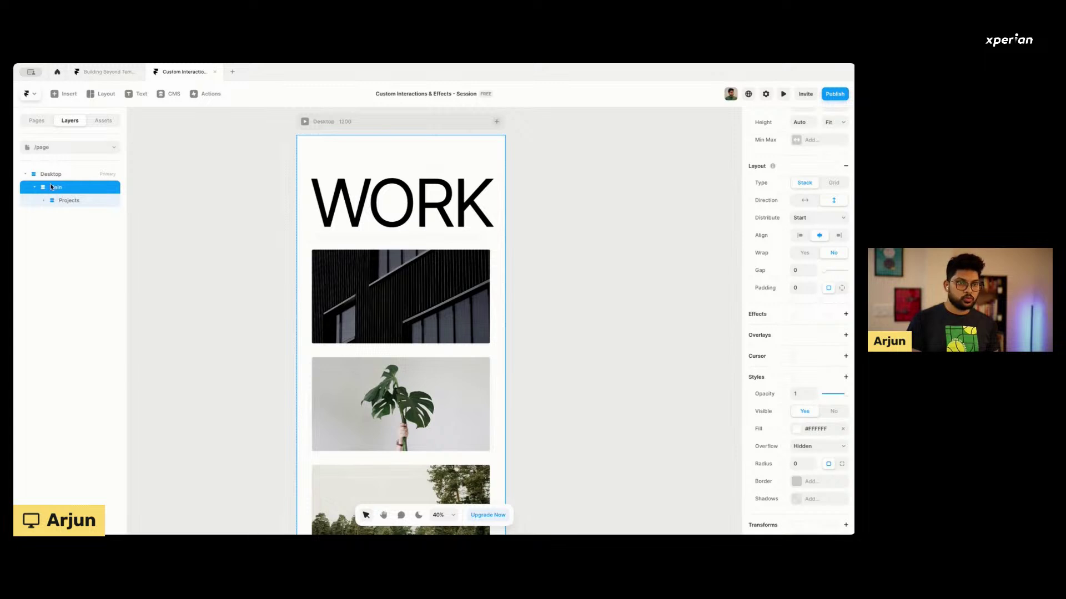
{"action": "scroll", "coordinate": [788, 330], "scroll_direction": "down", "scroll_amount": 3}
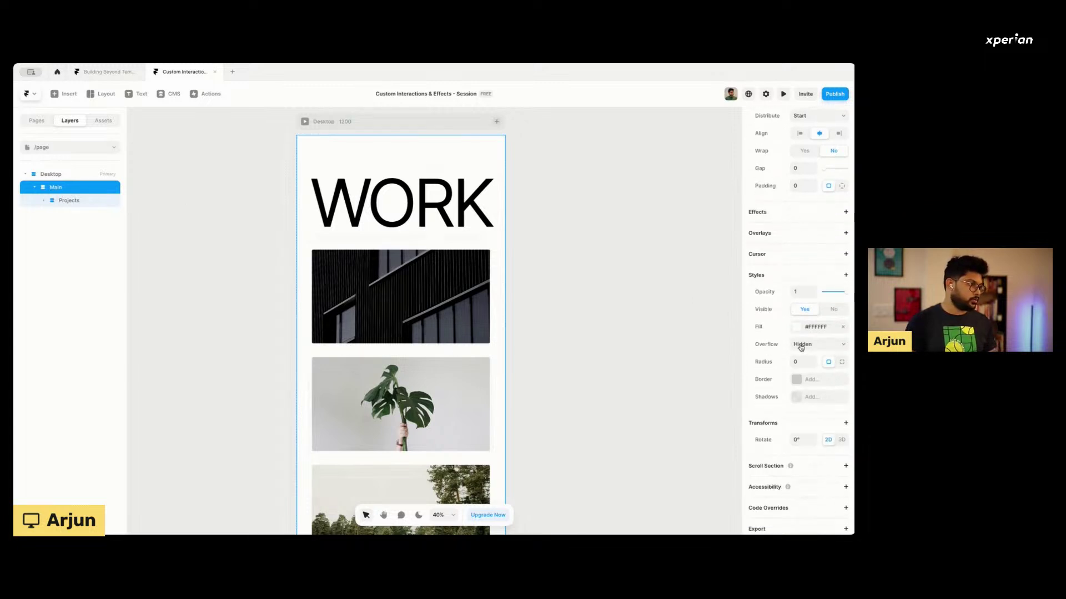
{"action": "left_click", "coordinate": [801, 348]}
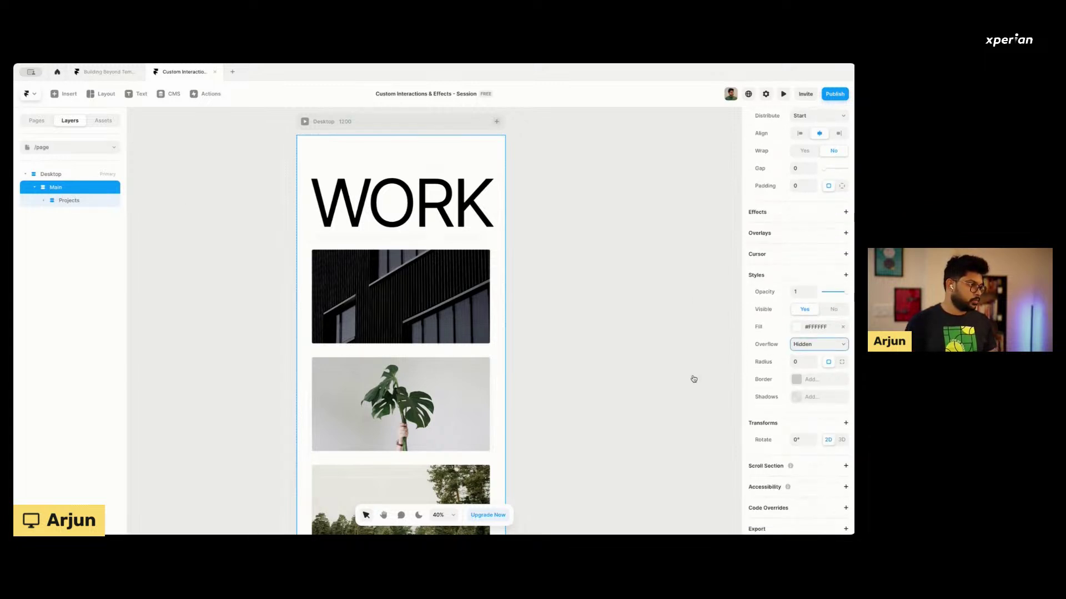
{"action": "left_click", "coordinate": [56, 174]}
{"action": "left_click", "coordinate": [803, 446]}
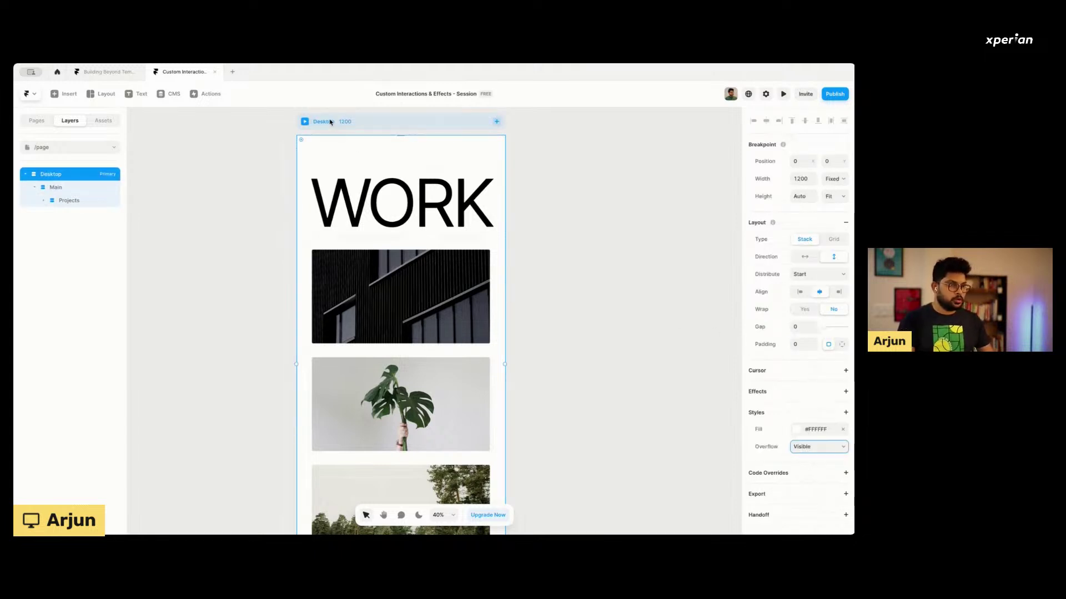
Preview the page and scroll through the project images to test the sticky WORK heading.
{"action": "key", "text": "super+p"}
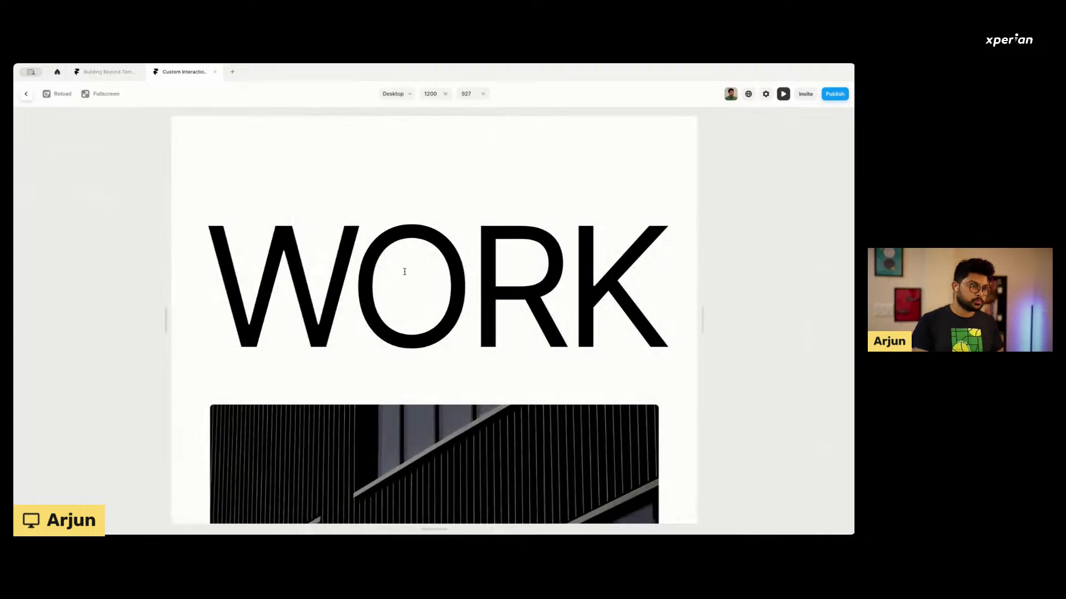
{"action": "scroll", "coordinate": [405, 302], "scroll_direction": "down", "scroll_amount": 5}
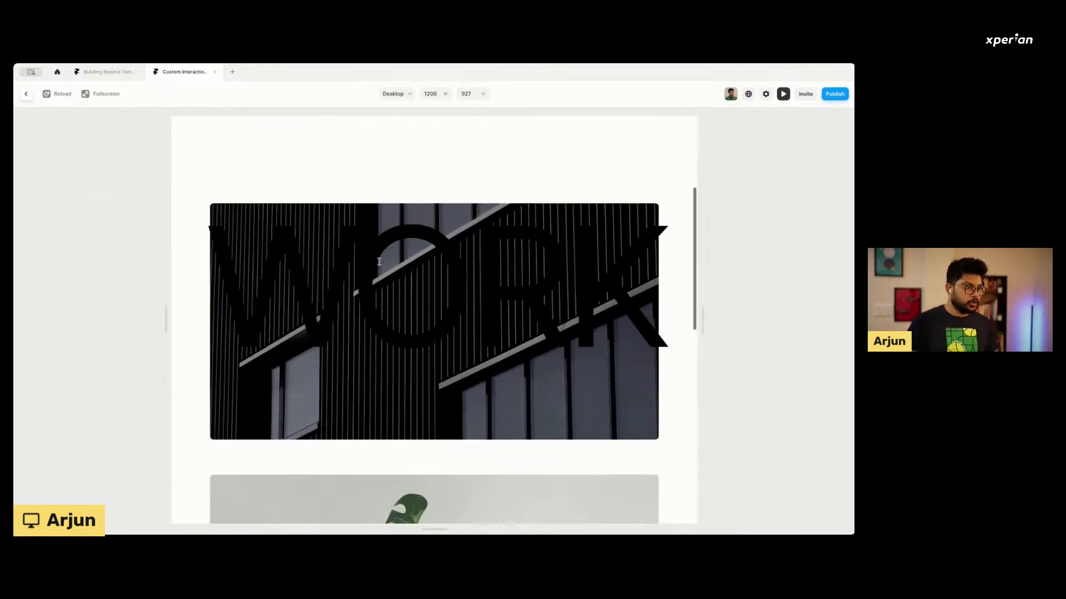
{"action": "scroll", "coordinate": [381, 258], "scroll_direction": "down", "scroll_amount": 6}
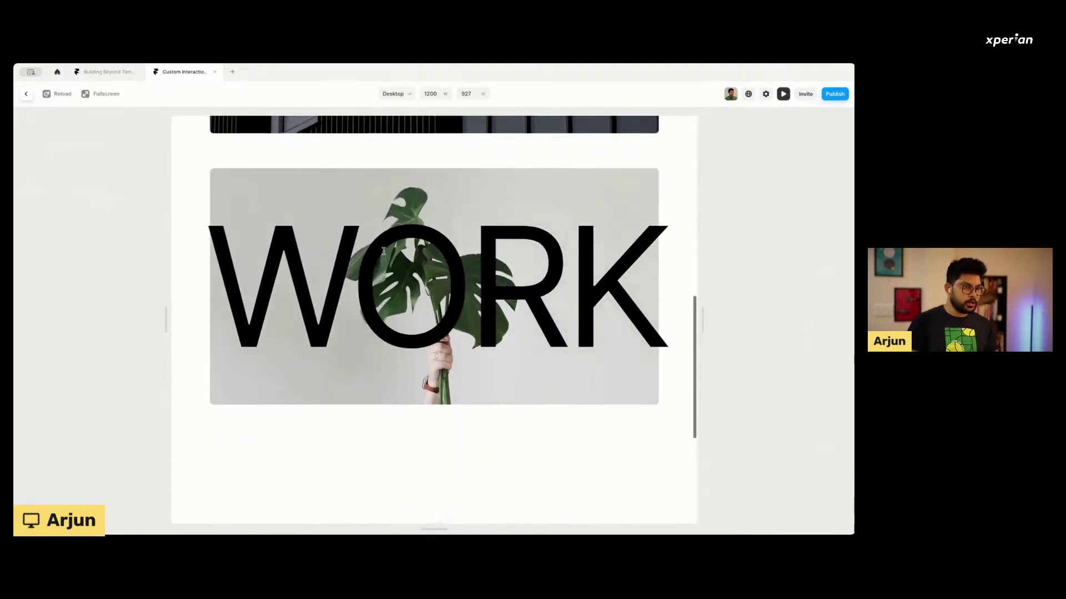
{"action": "scroll", "coordinate": [383, 251], "scroll_direction": "down", "scroll_amount": 3}
{"action": "scroll", "coordinate": [383, 252], "scroll_direction": "up", "scroll_amount": 8}
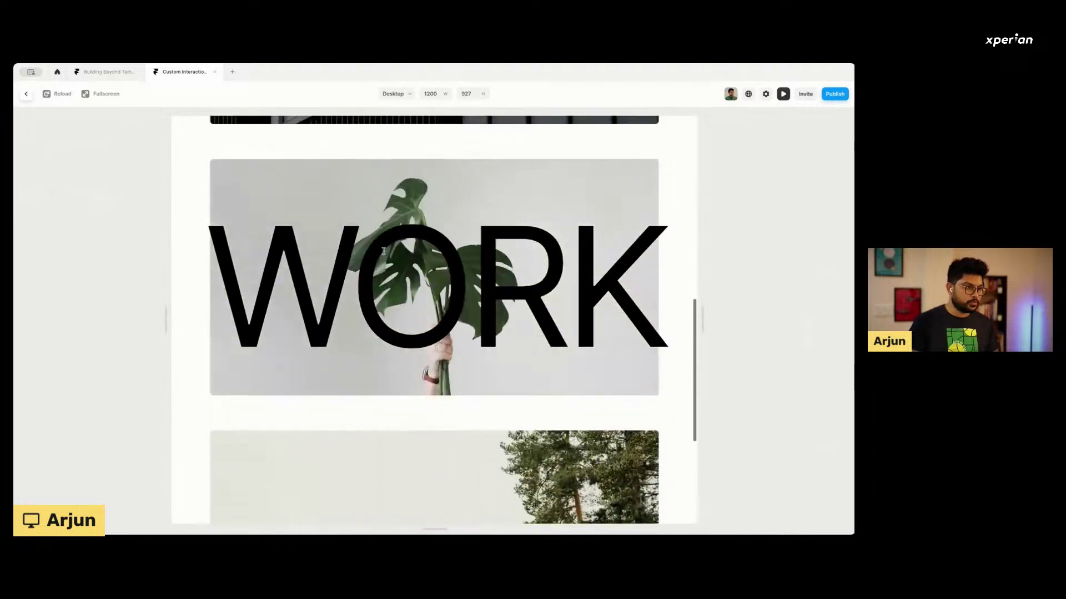
Return from the preview to the canvas and check the WORK heading's position type.
{"action": "scroll", "coordinate": [383, 252], "scroll_direction": "up", "scroll_amount": 5}
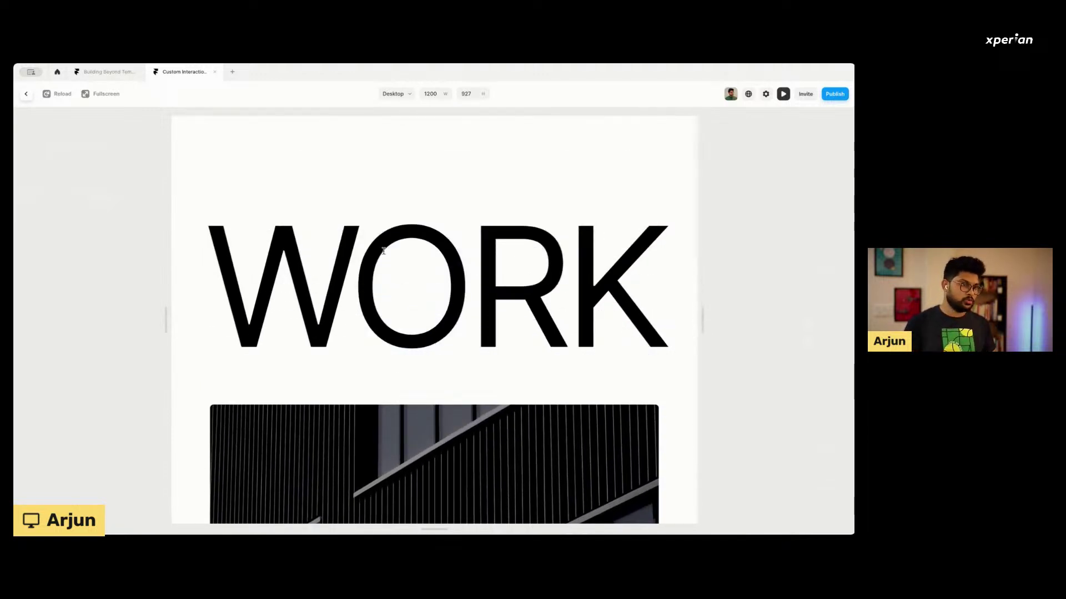
{"action": "left_click", "coordinate": [28, 94]}
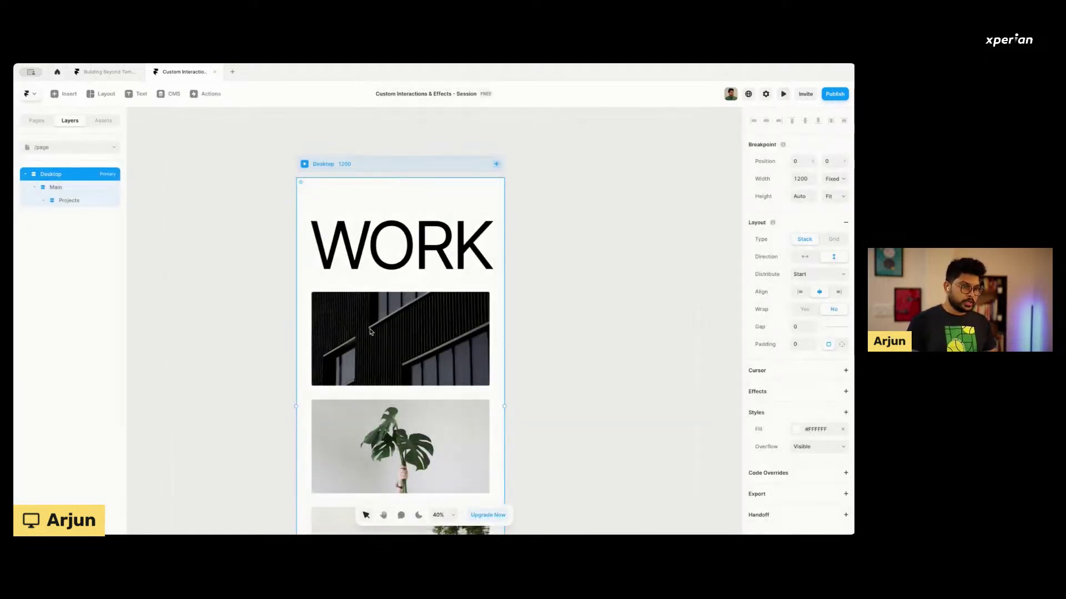
{"action": "left_click", "coordinate": [371, 332]}
{"action": "left_click", "coordinate": [430, 241]}
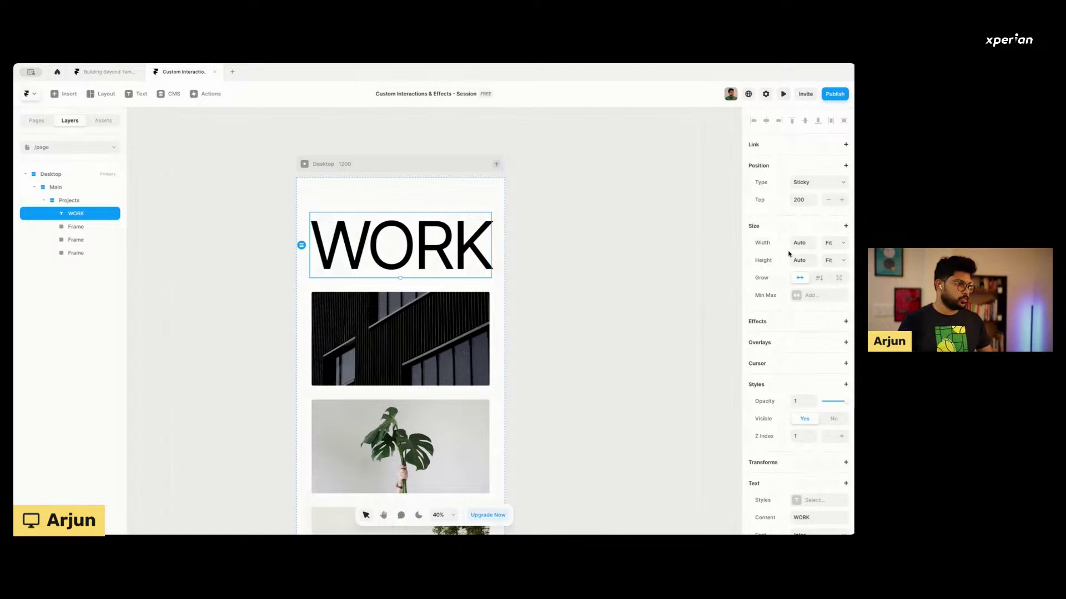
{"action": "left_click", "coordinate": [799, 181]}
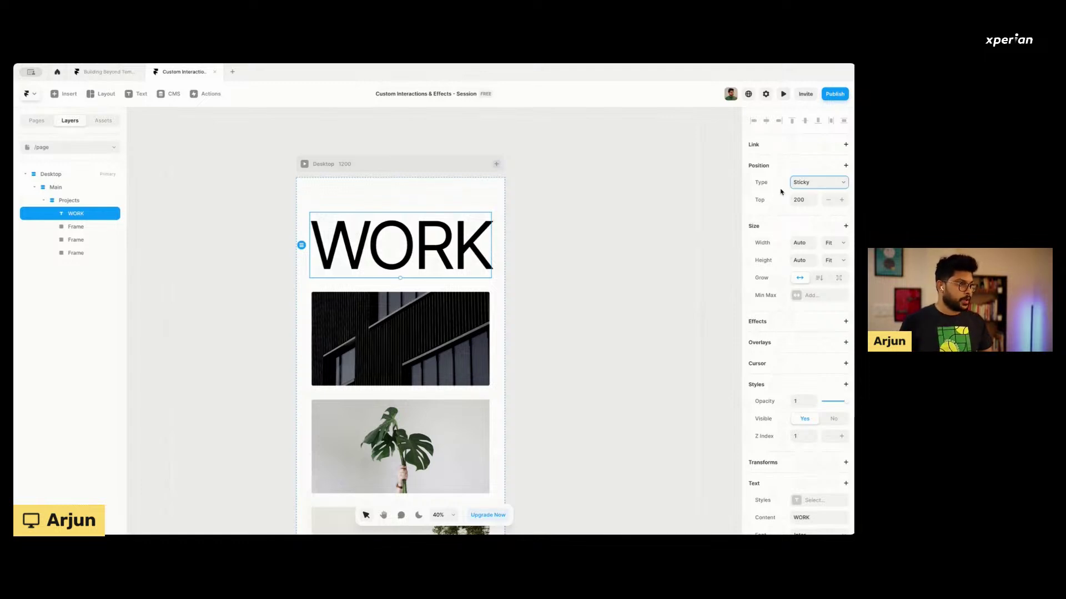
Check the WORK heading's Z Index and compare its settings with the first project image and the Projects stack.
{"action": "scroll", "coordinate": [771, 267], "scroll_direction": "down", "scroll_amount": 5}
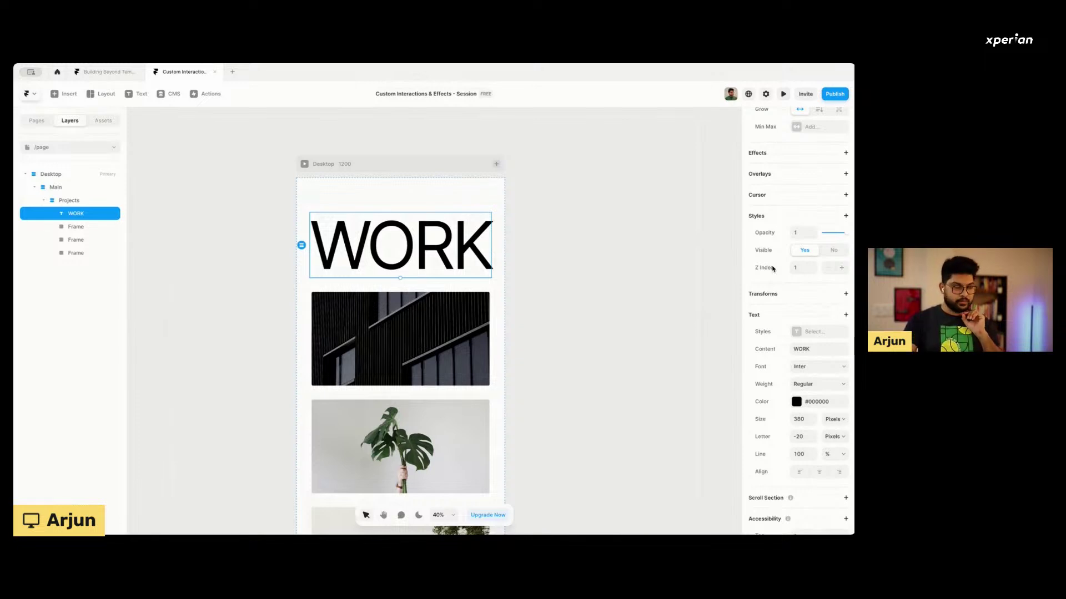
{"action": "left_click", "coordinate": [799, 269]}
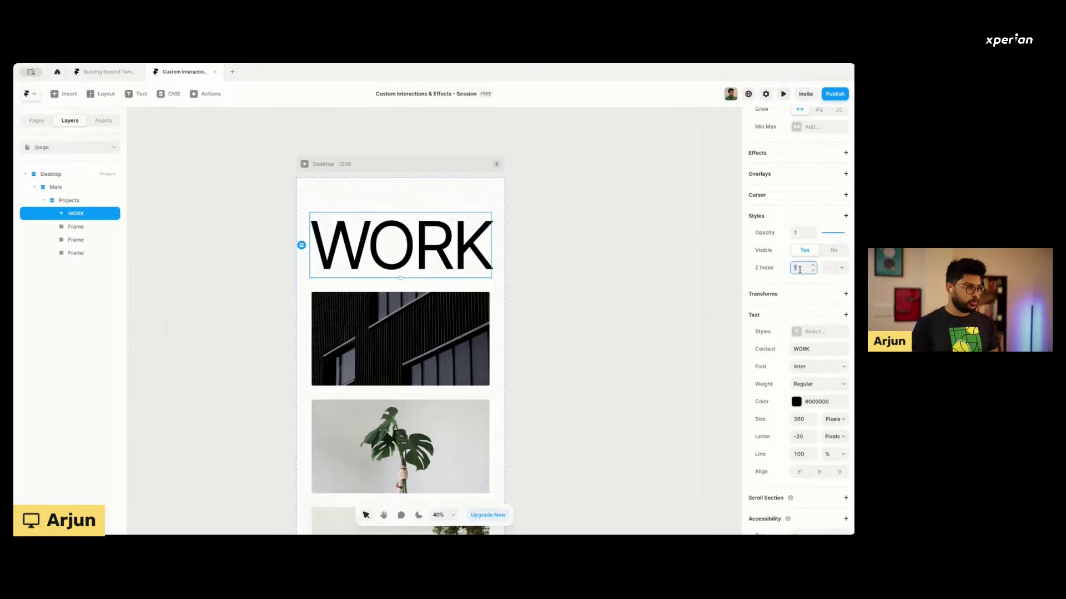
{"action": "left_click", "coordinate": [768, 270]}
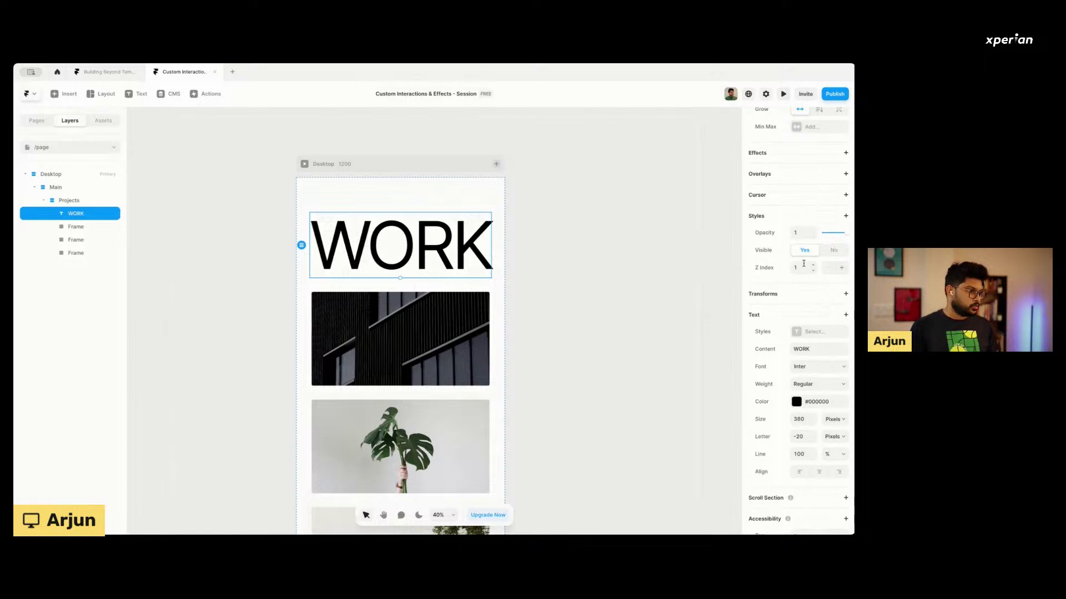
{"action": "left_click", "coordinate": [396, 309]}
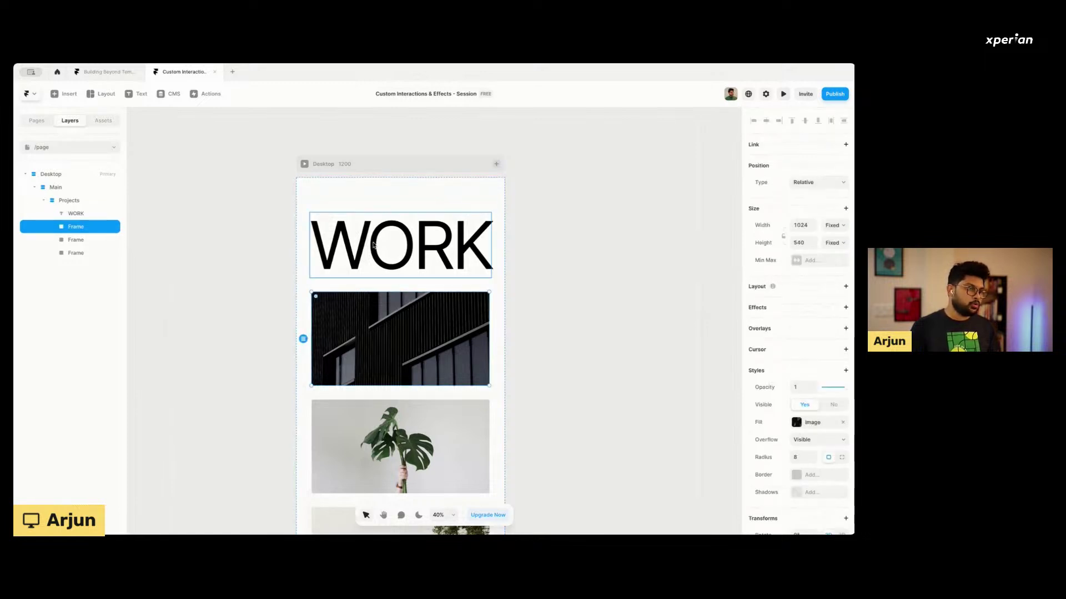
{"action": "left_click", "coordinate": [349, 204]}
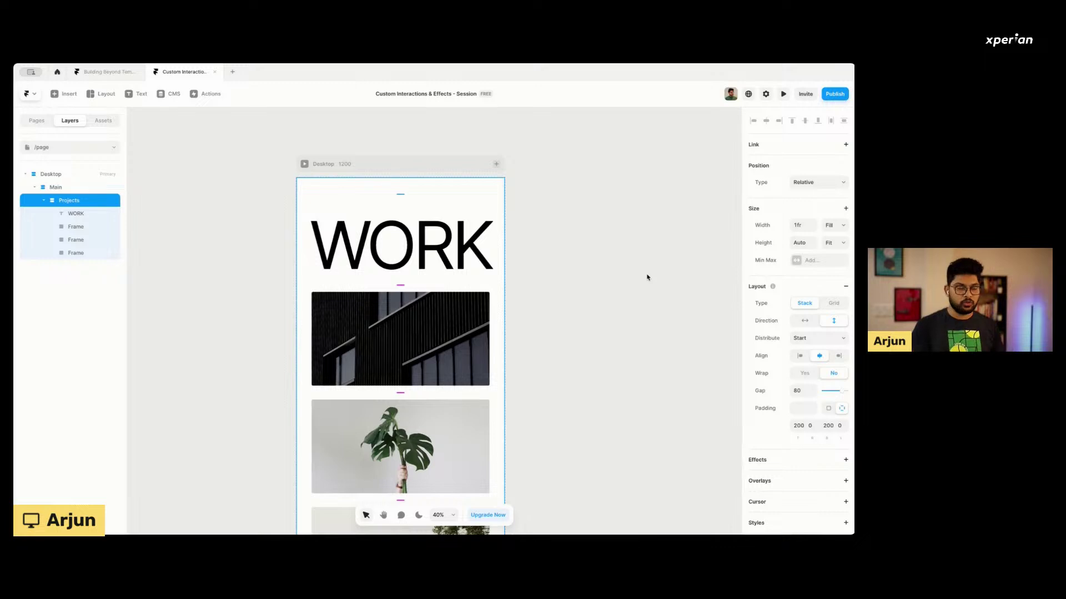
{"action": "left_click", "coordinate": [415, 247]}
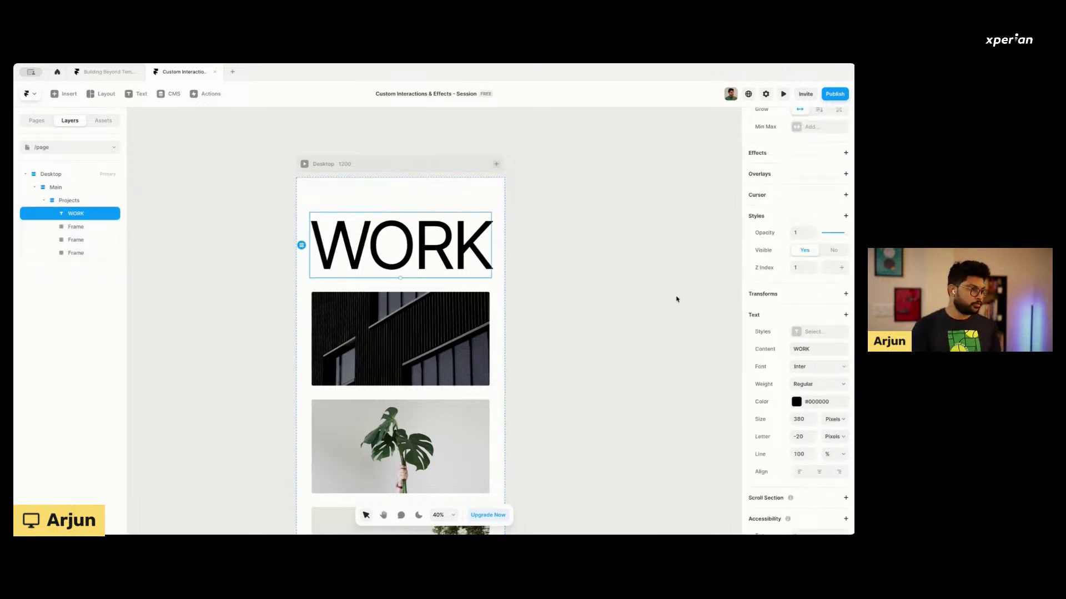
{"action": "left_click", "coordinate": [381, 347]}
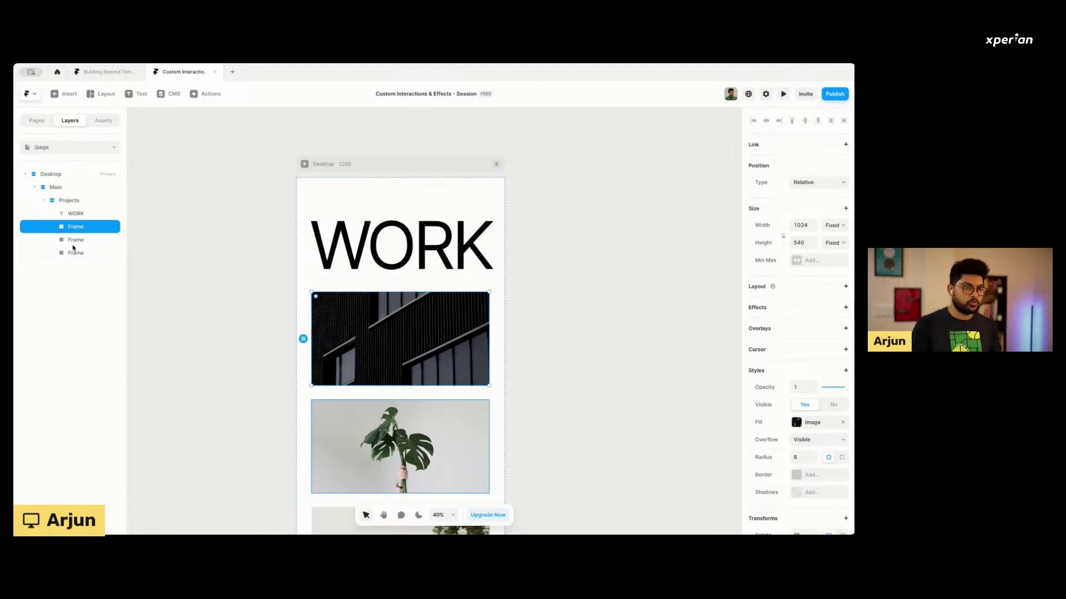
{"action": "left_click", "coordinate": [376, 216]}
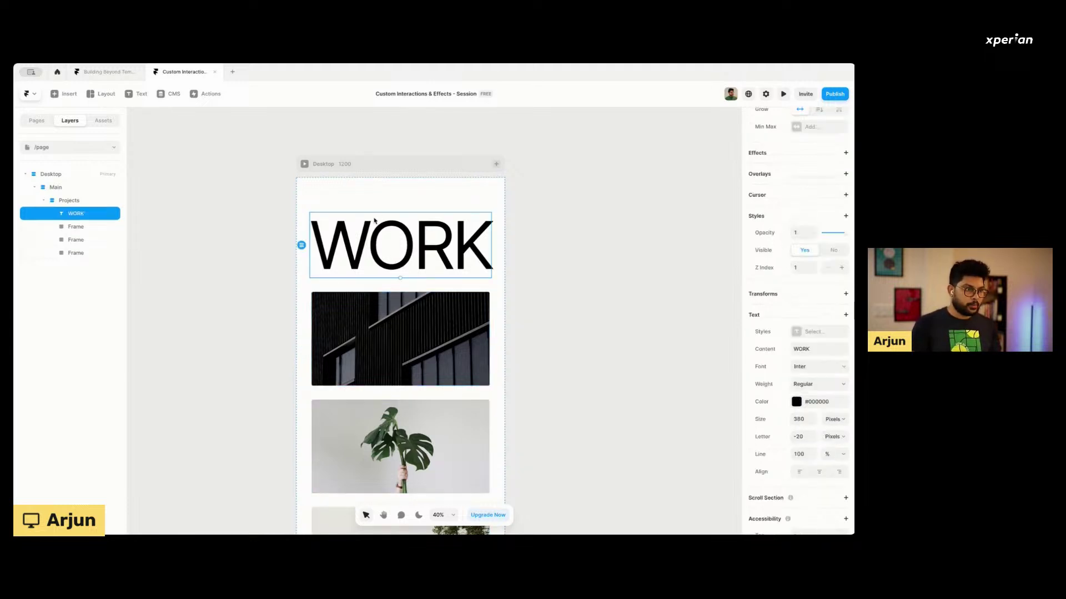
Add a Z Index style to all three project image frames together and set it to 2.
{"action": "left_click", "coordinate": [74, 226]}
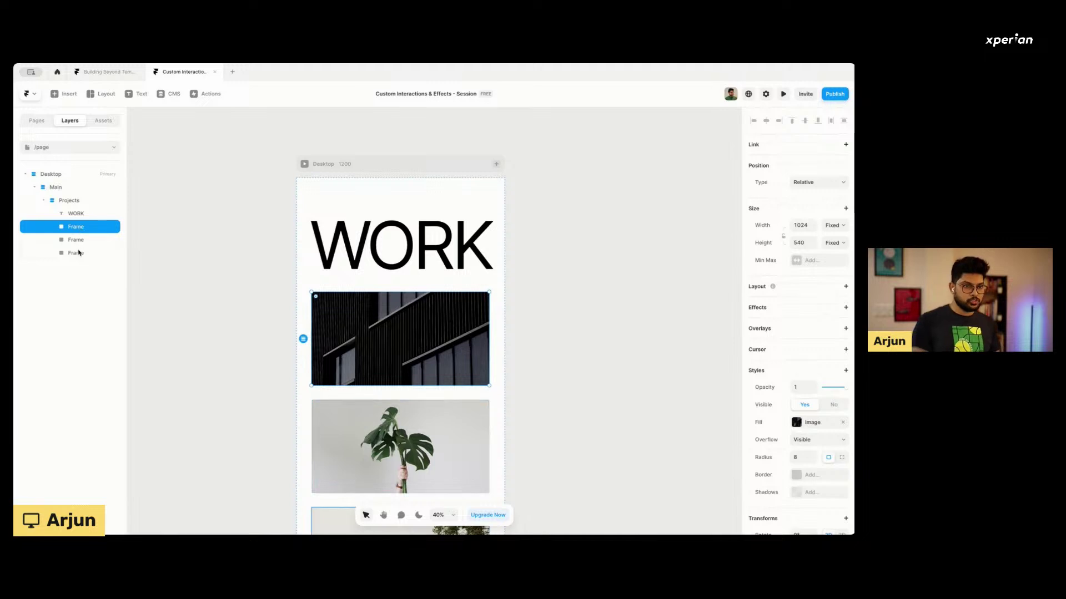
{"action": "left_click", "coordinate": [79, 253], "text": "shift"}
{"action": "scroll", "coordinate": [775, 332], "scroll_direction": "down", "scroll_amount": 1}
{"action": "scroll", "coordinate": [776, 332], "scroll_direction": "down", "scroll_amount": 2}
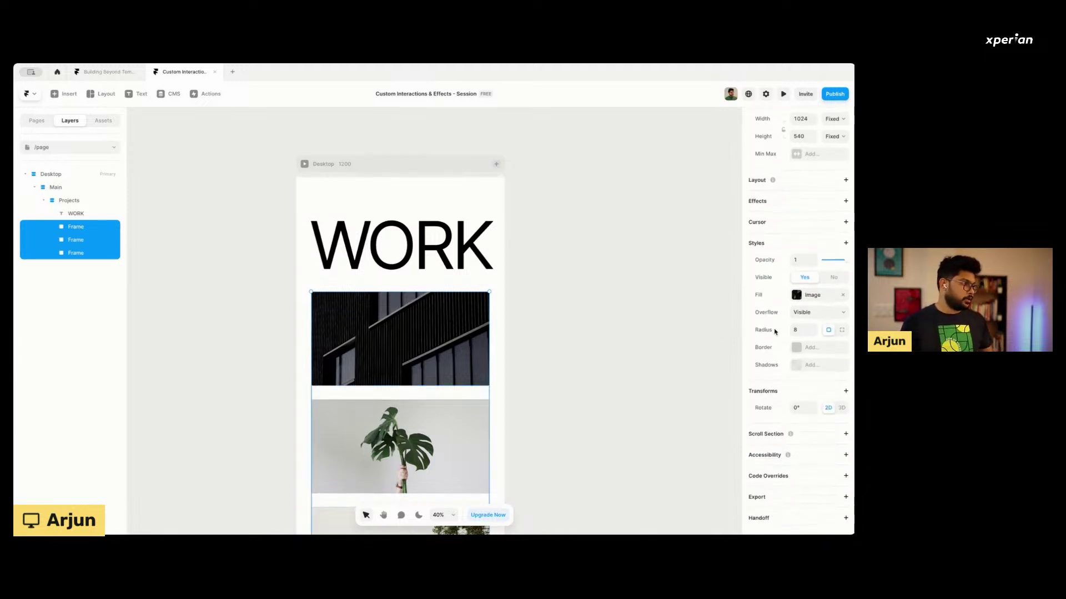
{"action": "left_click", "coordinate": [846, 243]}
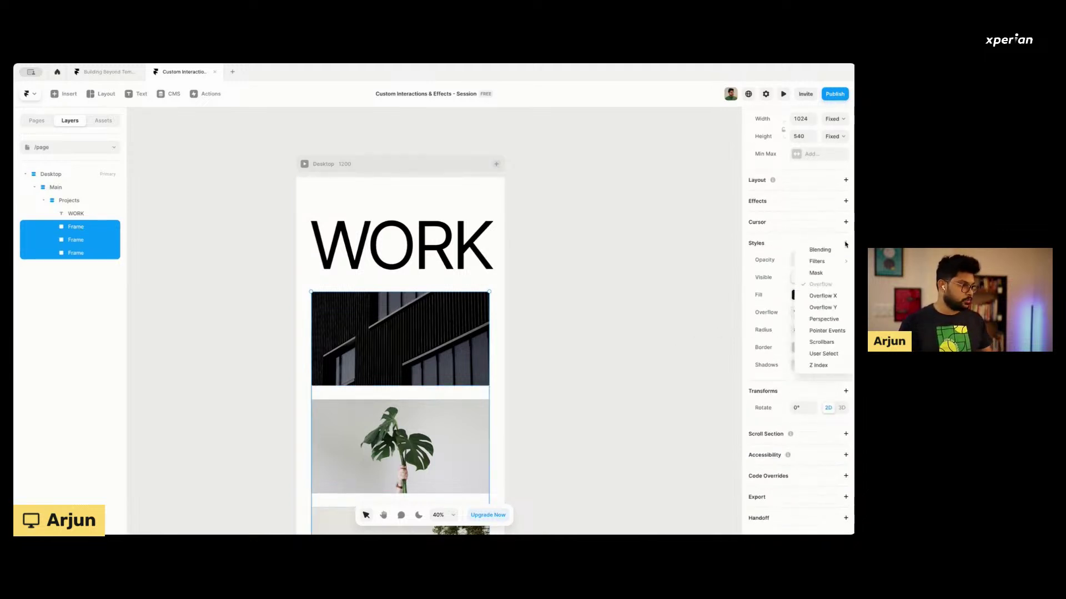
{"action": "left_click", "coordinate": [823, 366]}
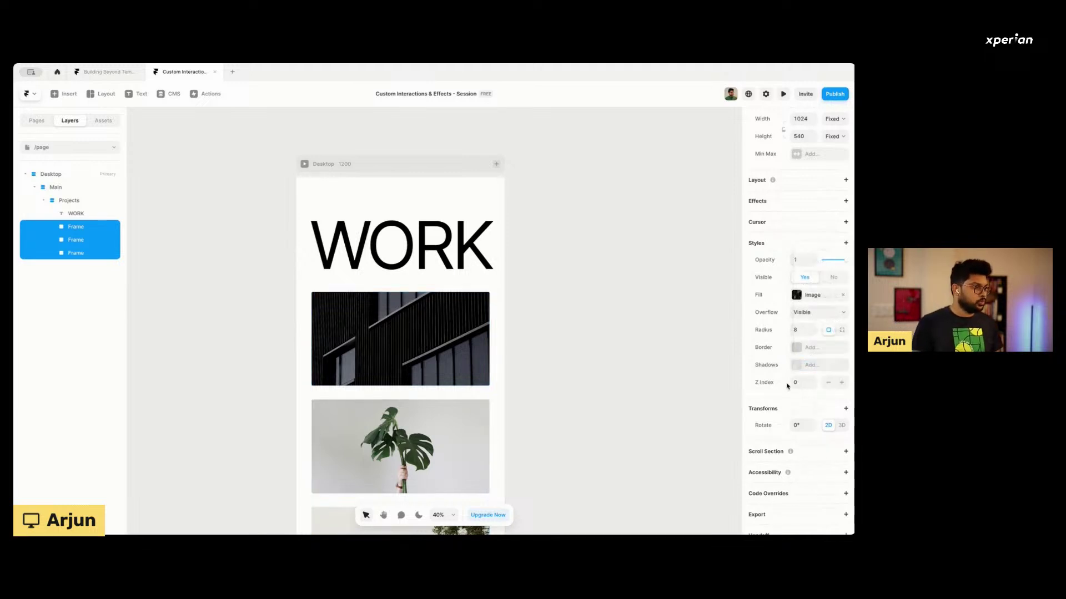
{"action": "scroll", "coordinate": [780, 333], "scroll_direction": "up", "scroll_amount": 3}
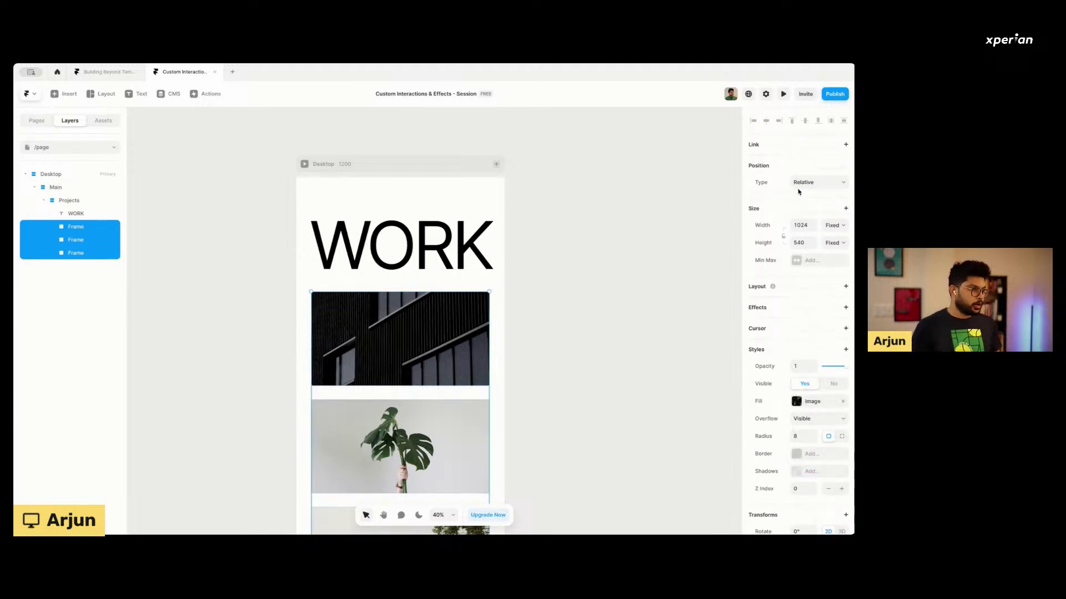
{"action": "scroll", "coordinate": [785, 389], "scroll_direction": "down", "scroll_amount": 2}
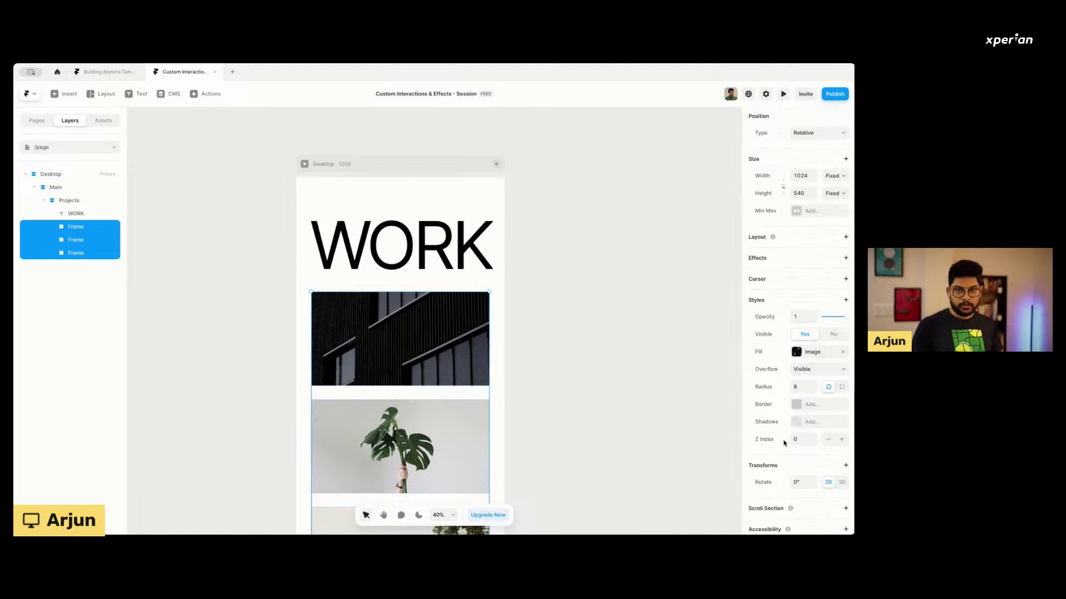
{"action": "left_click", "coordinate": [796, 440]}
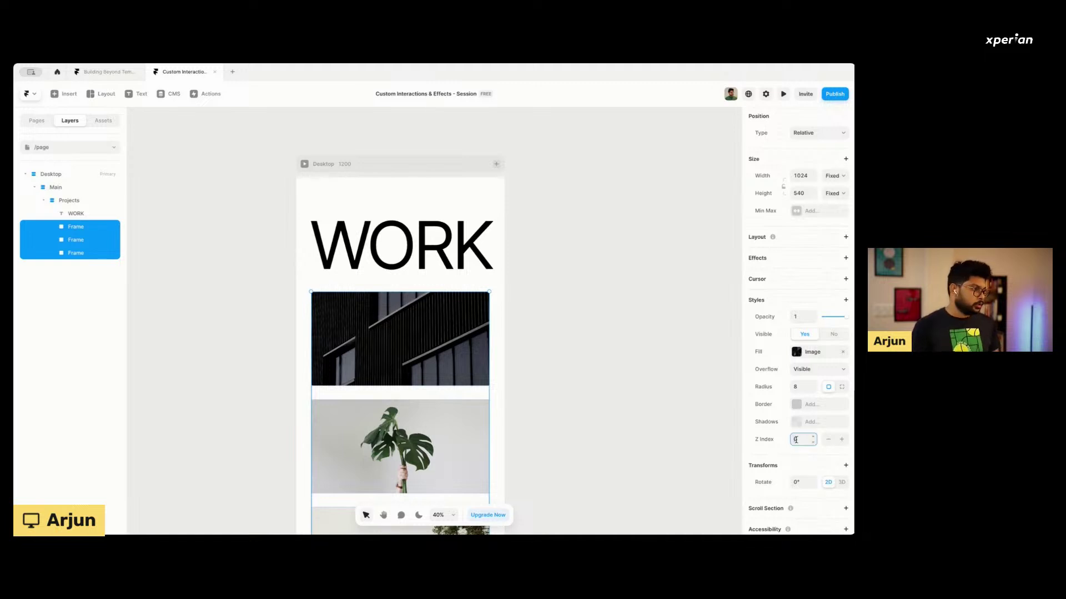
{"action": "type", "text": "2"}
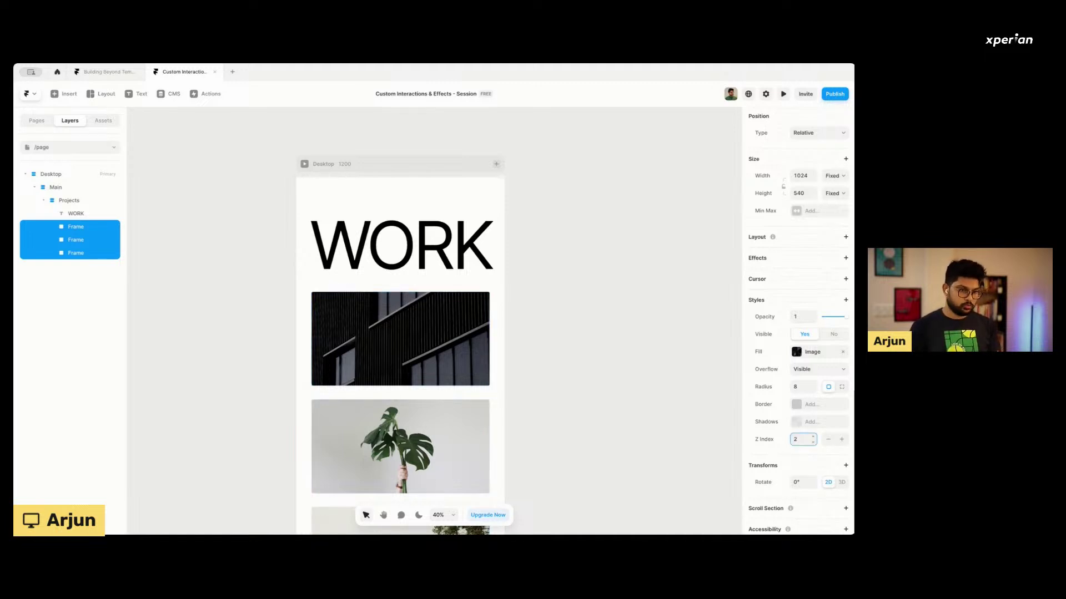
{"action": "left_click", "coordinate": [563, 250]}
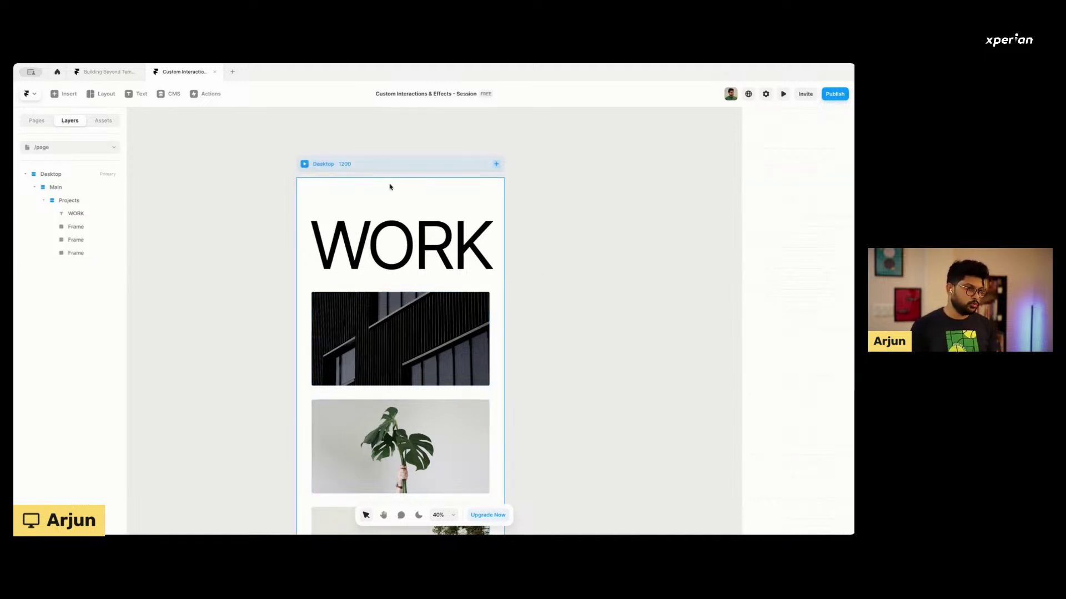
Preview the Desktop page, scroll the project images past the sticky WORK heading, and return to the canvas.
{"action": "left_click", "coordinate": [305, 165]}
{"action": "scroll", "coordinate": [436, 268], "scroll_direction": "down", "scroll_amount": 5}
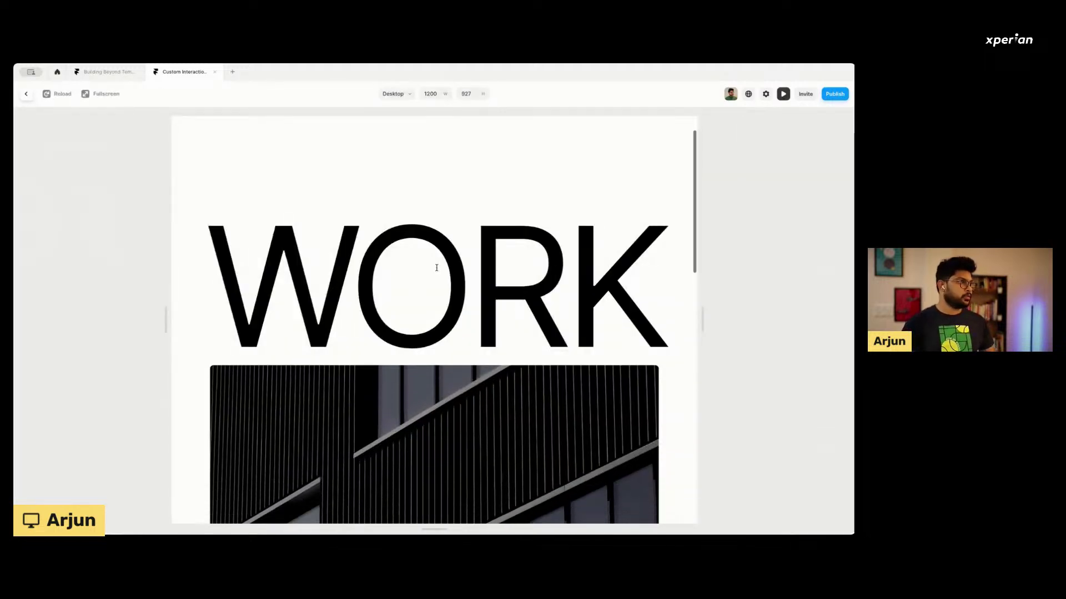
{"action": "scroll", "coordinate": [436, 268], "scroll_direction": "up", "scroll_amount": 4}
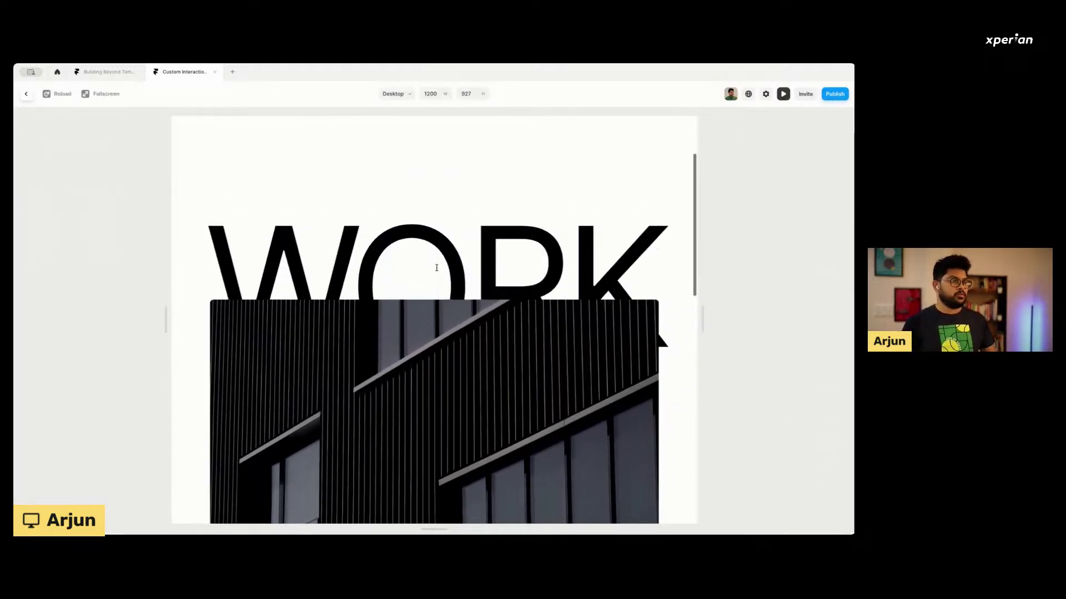
{"action": "scroll", "coordinate": [436, 268], "scroll_direction": "down", "scroll_amount": 6}
{"action": "scroll", "coordinate": [436, 268], "scroll_direction": "down", "scroll_amount": 5}
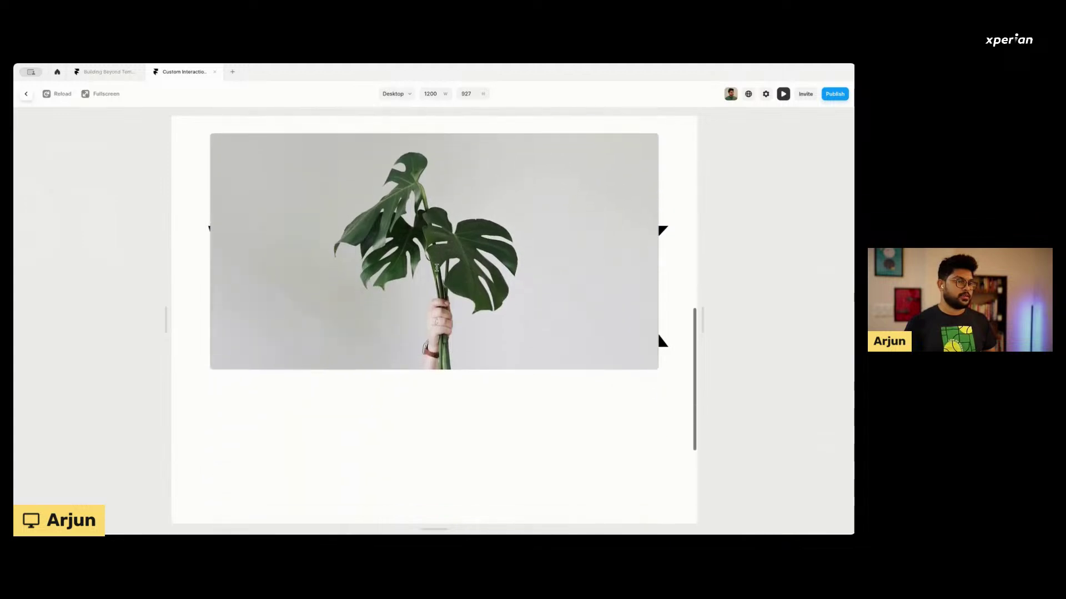
{"action": "scroll", "coordinate": [436, 268], "scroll_direction": "up", "scroll_amount": 10}
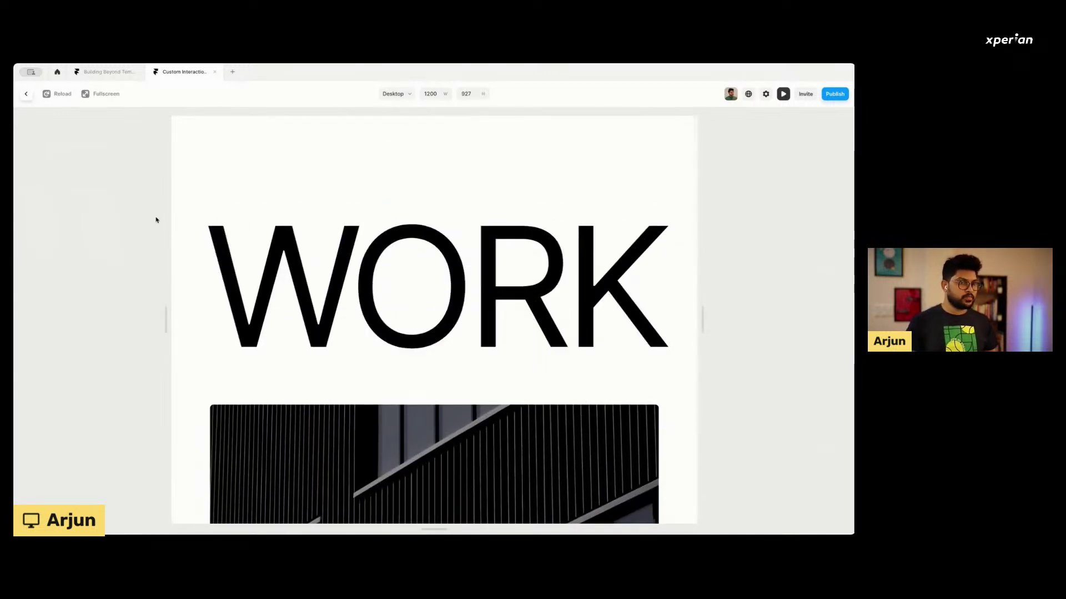
{"action": "left_click", "coordinate": [26, 94]}
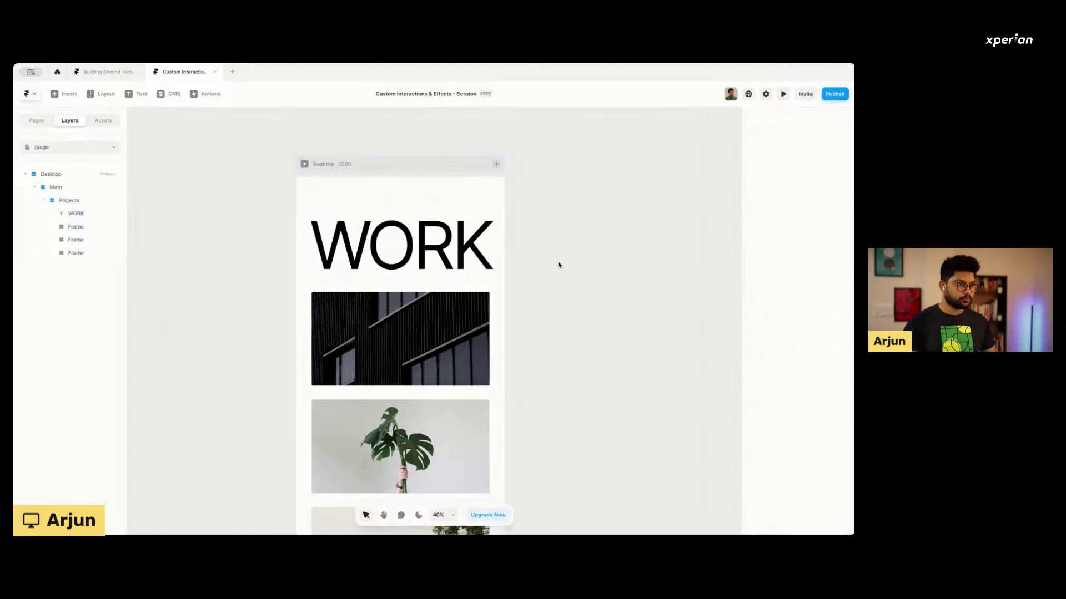
{"action": "scroll", "coordinate": [559, 264], "scroll_direction": "down", "scroll_amount": 3}
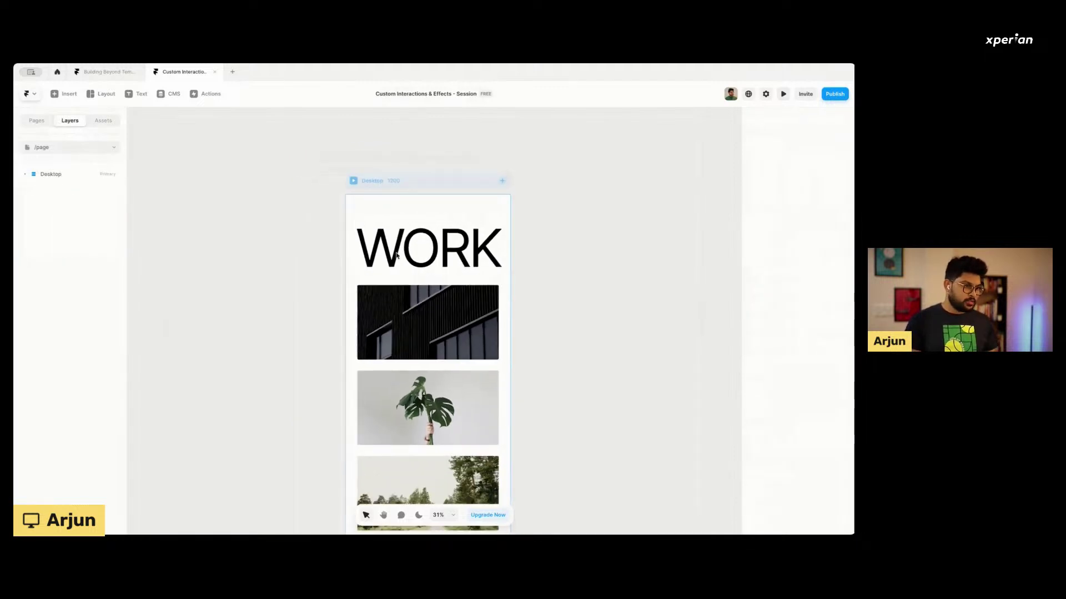
{"action": "scroll", "coordinate": [328, 231], "scroll_direction": "down", "scroll_amount": 2}
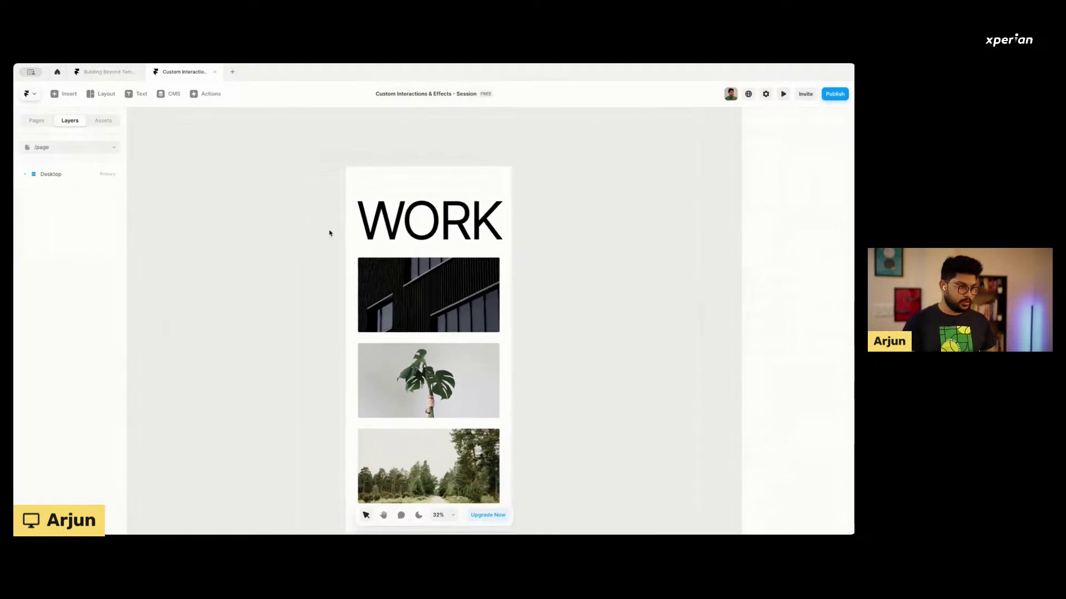
{"action": "left_click", "coordinate": [413, 209]}
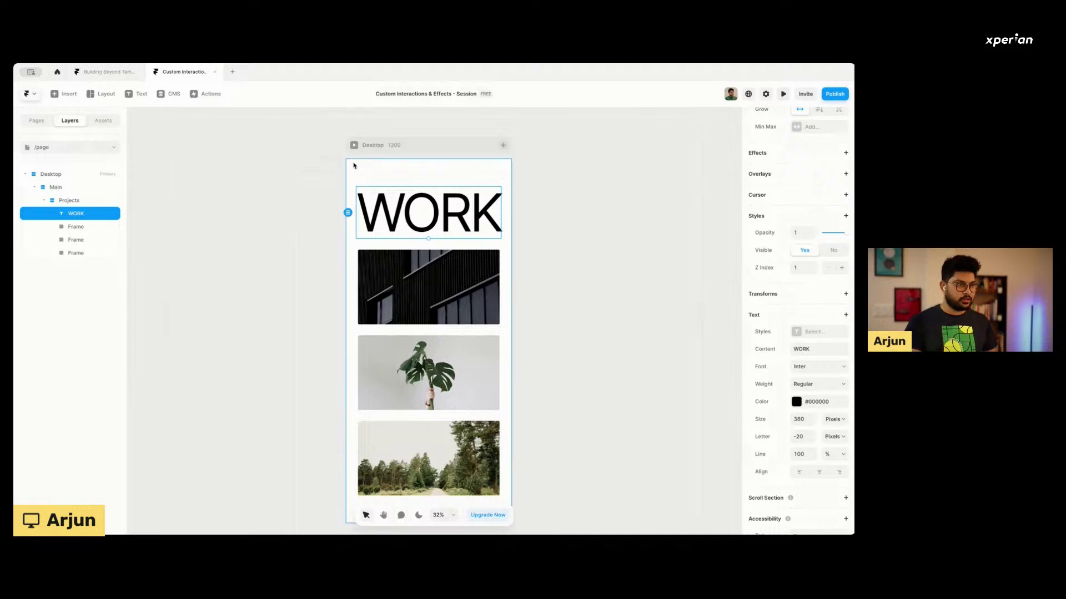
{"action": "left_click", "coordinate": [305, 165]}
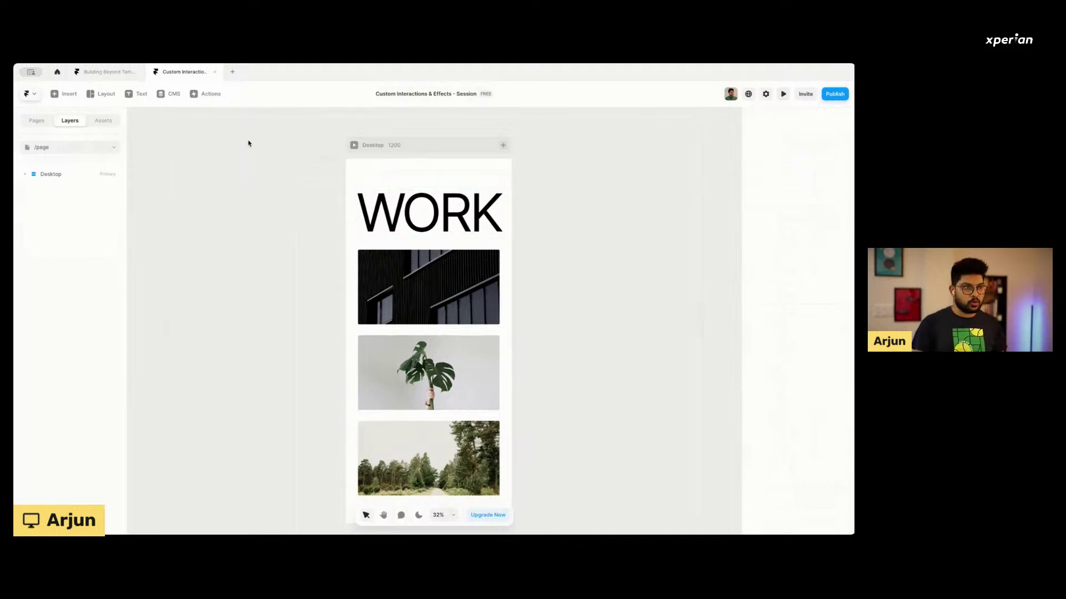
Open the Site References canvas page and examine the WORK section examples and the adjacent font-site reference.
{"action": "left_click", "coordinate": [38, 121]}
{"action": "left_click", "coordinate": [57, 215]}
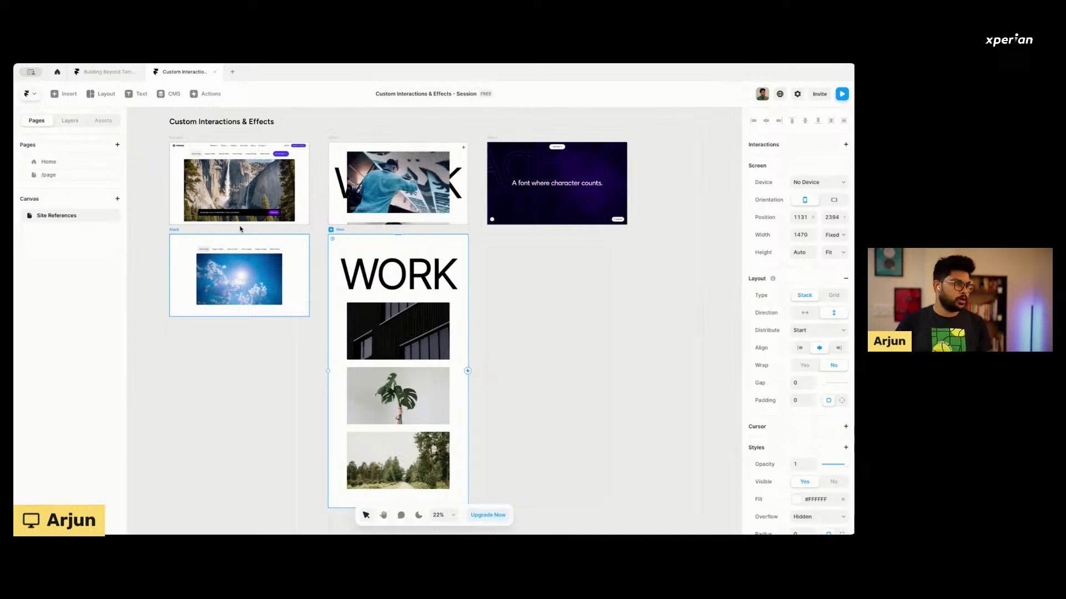
{"action": "scroll", "coordinate": [245, 231], "scroll_direction": "right", "scroll_amount": 3}
{"action": "scroll", "coordinate": [245, 231], "scroll_direction": "up", "scroll_amount": 2}
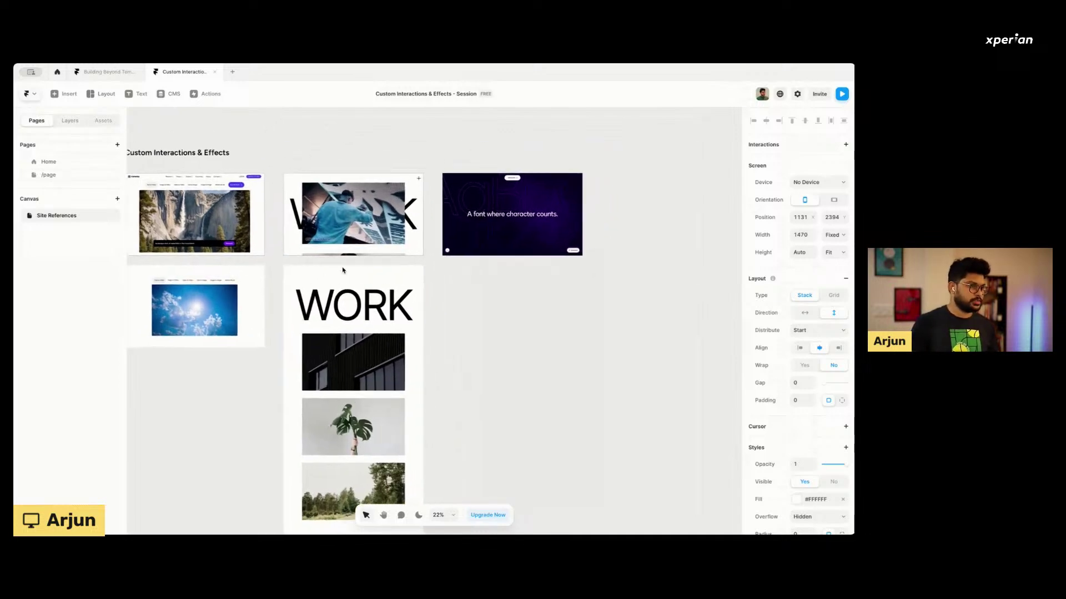
{"action": "scroll", "coordinate": [420, 270], "scroll_direction": "up", "scroll_amount": 5}
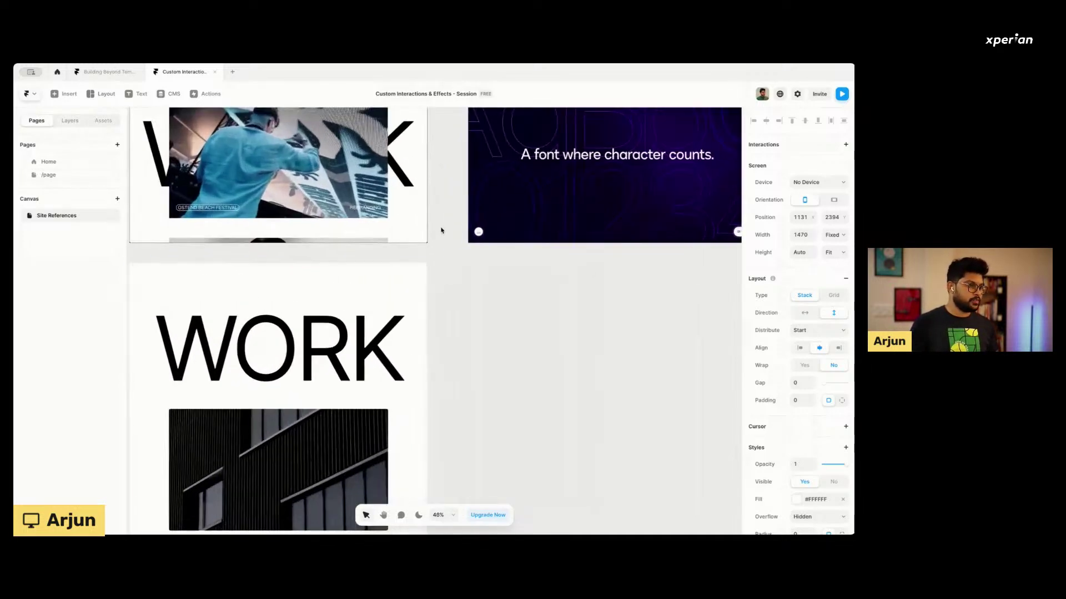
{"action": "scroll", "coordinate": [441, 231], "scroll_direction": "down", "scroll_amount": 1}
{"action": "scroll", "coordinate": [422, 239], "scroll_direction": "down", "scroll_amount": 2}
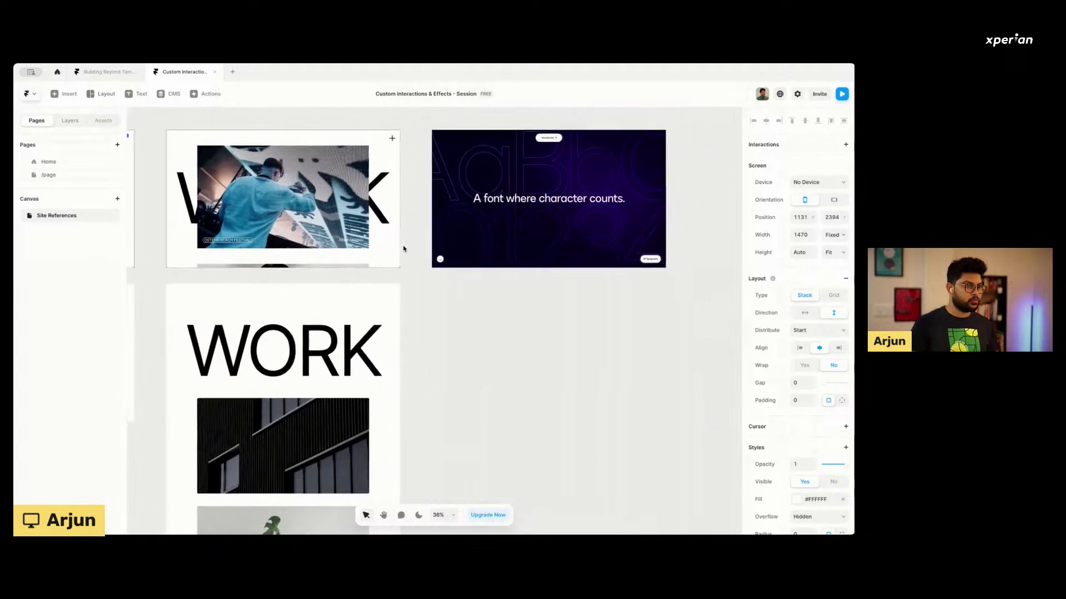
{"action": "scroll", "coordinate": [404, 248], "scroll_direction": "down", "scroll_amount": 1}
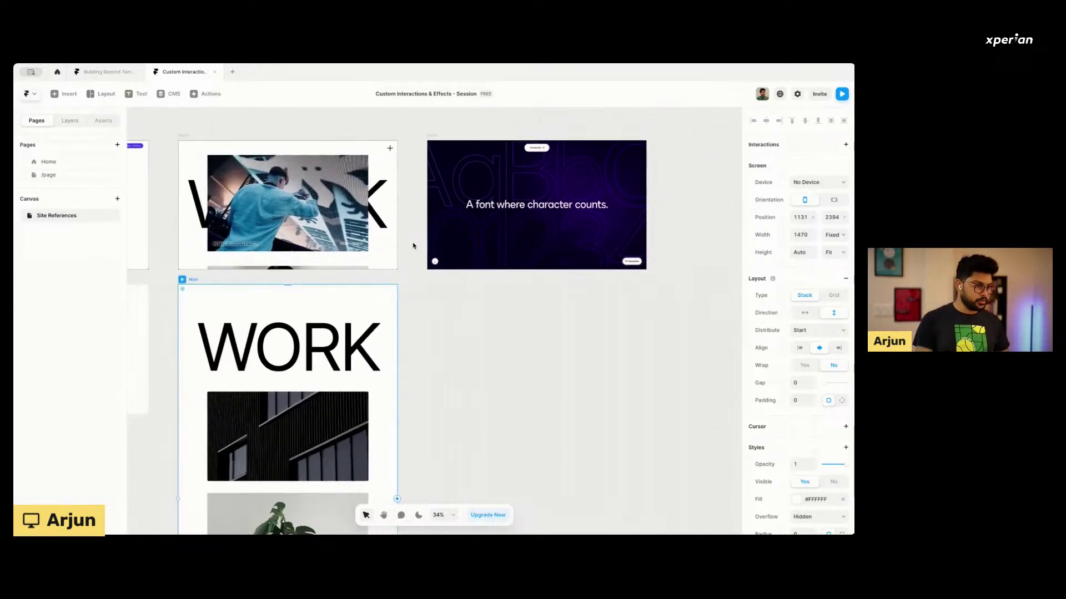
Add a blank 1470 × 867 screen directly below the font-site reference image.
{"action": "left_click", "coordinate": [487, 311]}
{"action": "scroll", "coordinate": [487, 315], "scroll_direction": "down", "scroll_amount": 3}
{"action": "key", "text": "Delete"}
{"action": "scroll", "coordinate": [485, 318], "scroll_direction": "up", "scroll_amount": 5}
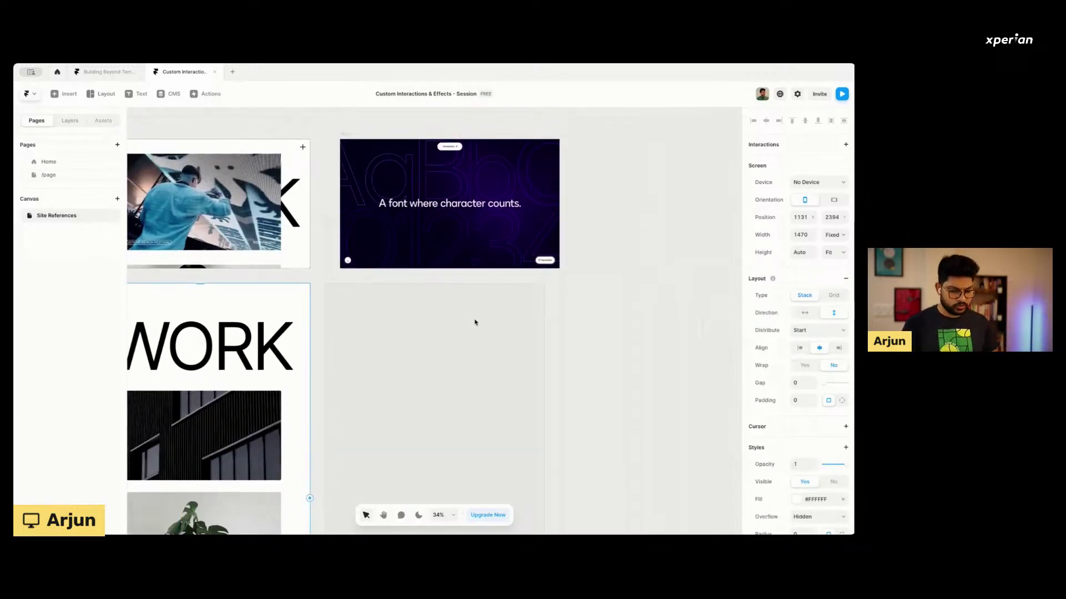
{"action": "left_click", "coordinate": [451, 225]}
{"action": "left_click", "coordinate": [480, 312]}
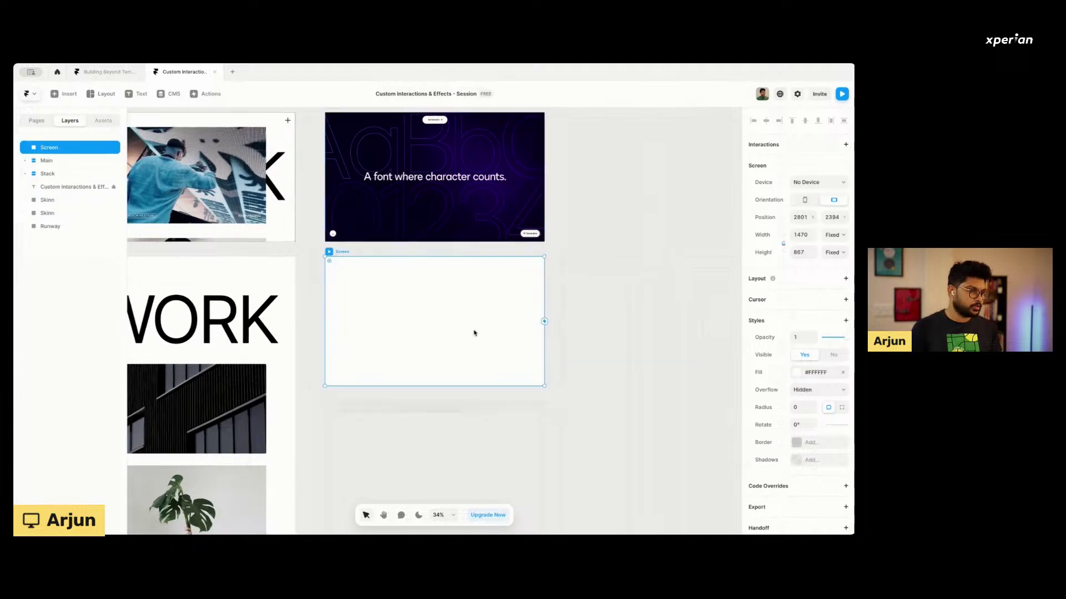
{"action": "scroll", "coordinate": [400, 254], "scroll_direction": "up", "scroll_amount": 2}
{"action": "scroll", "coordinate": [389, 286], "scroll_direction": "up", "scroll_amount": 2}
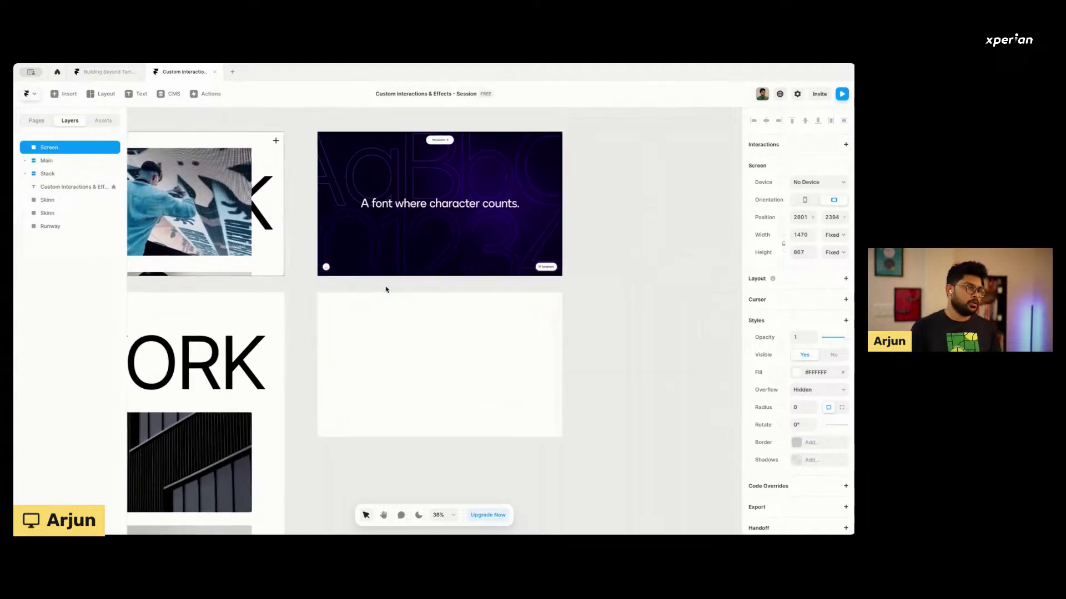
Give the new blank screen the dark navy fill #06021C.
{"action": "key", "text": "ctrl+alt+v"}
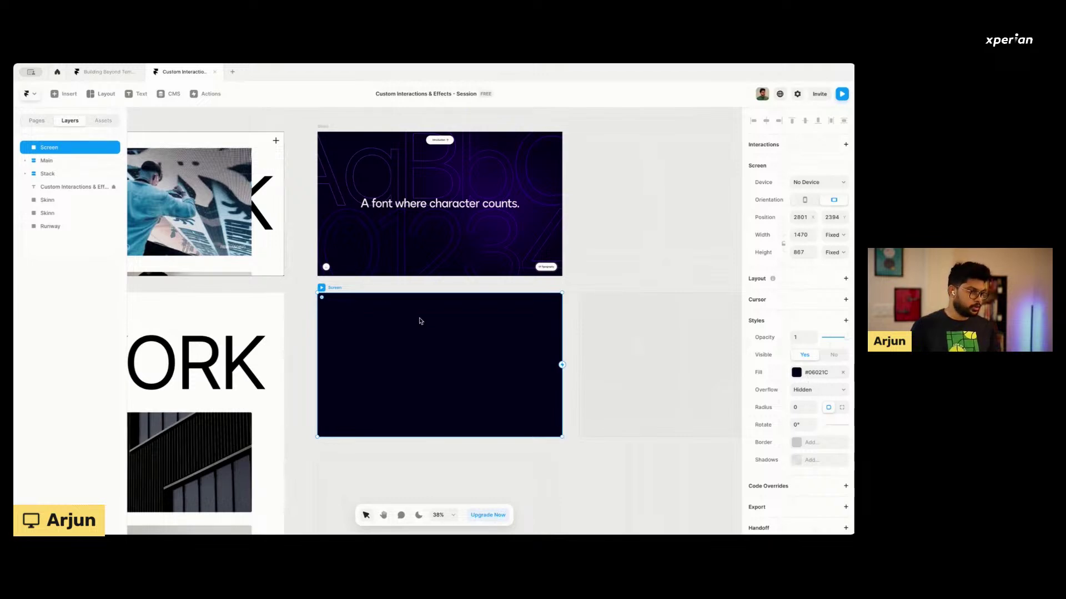
{"action": "left_click", "coordinate": [800, 373]}
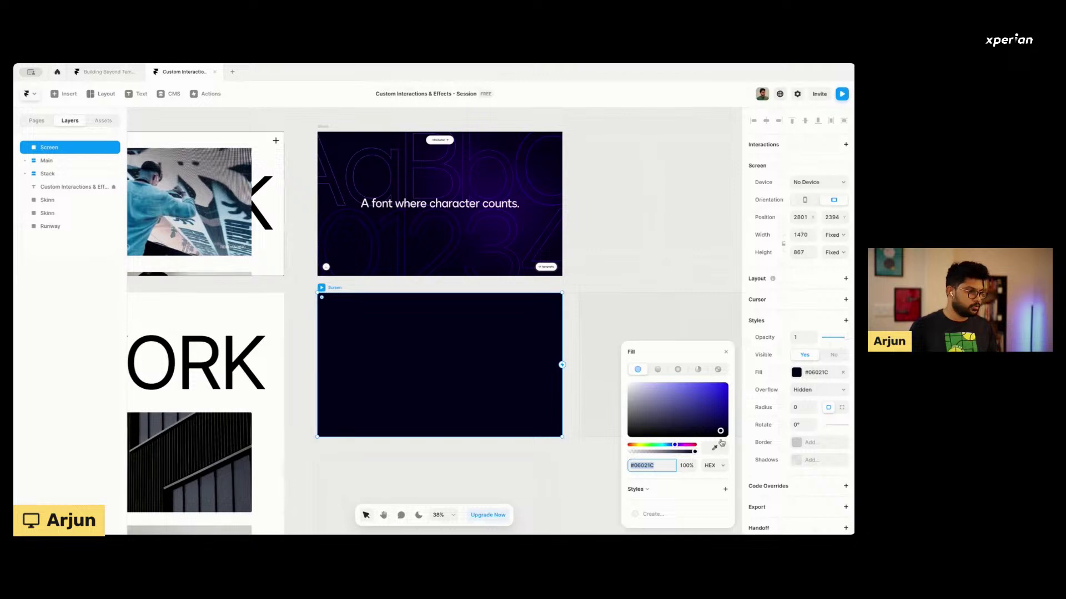
{"action": "left_click", "coordinate": [724, 353]}
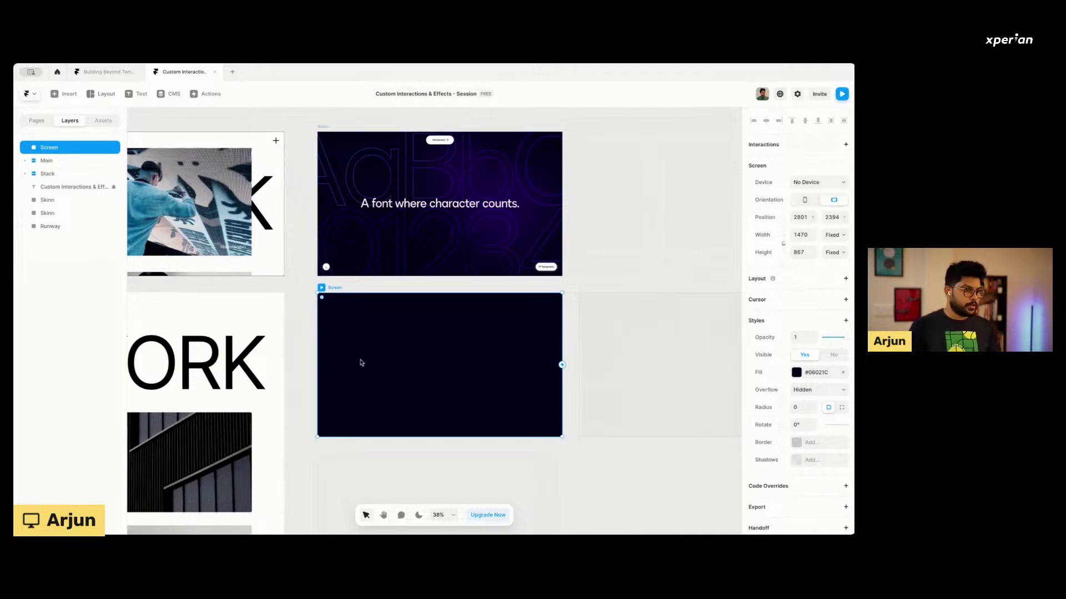
Add a text layer reading "A" in the upper-left part of the dark screen.
{"action": "key", "text": "t"}
{"action": "left_click", "coordinate": [347, 327]}
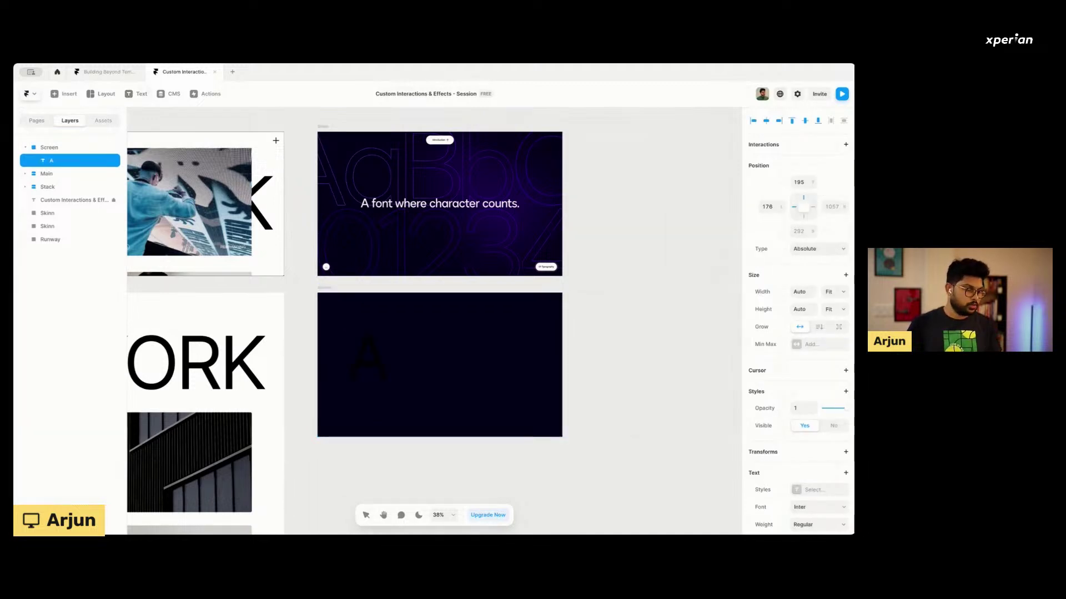
{"action": "key", "text": "Escape"}
Set the letter A's text color to the purple #734EC0, in keeping with the reference's letter outlines.
{"action": "scroll", "coordinate": [810, 408], "scroll_direction": "down", "scroll_amount": 4}
{"action": "left_click", "coordinate": [798, 457]}
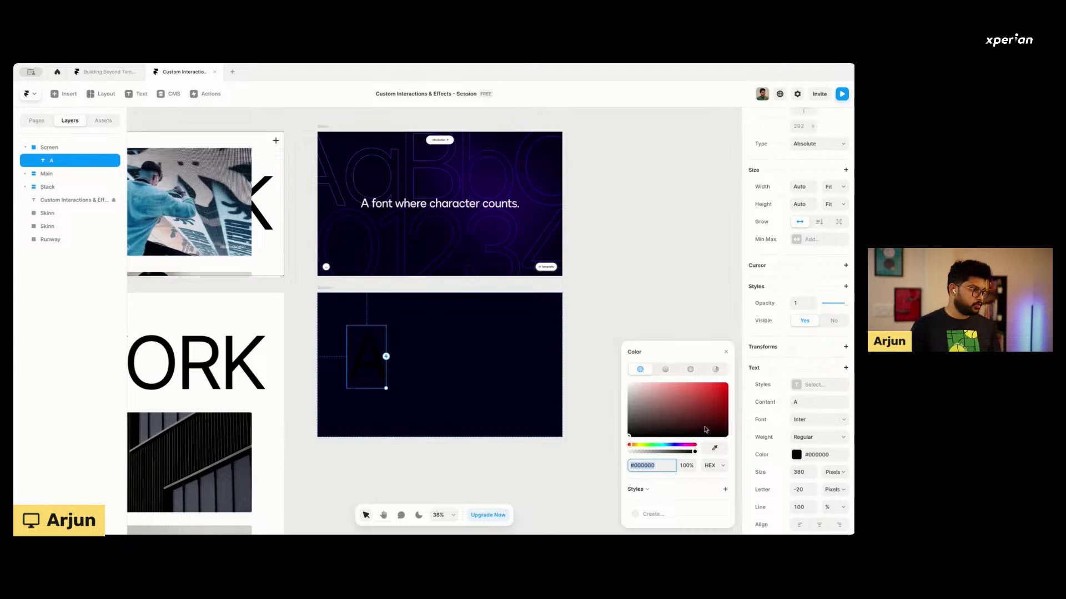
{"action": "left_click", "coordinate": [634, 399]}
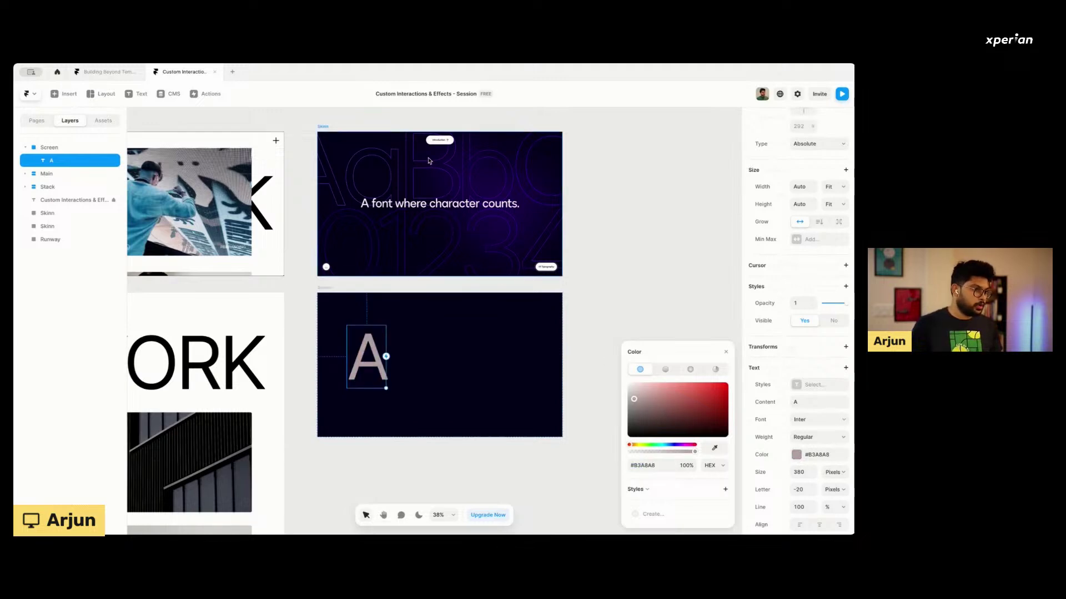
{"action": "scroll", "coordinate": [431, 164], "scroll_direction": "up", "scroll_amount": 3}
{"action": "scroll", "coordinate": [406, 176], "scroll_direction": "up", "scroll_amount": 1}
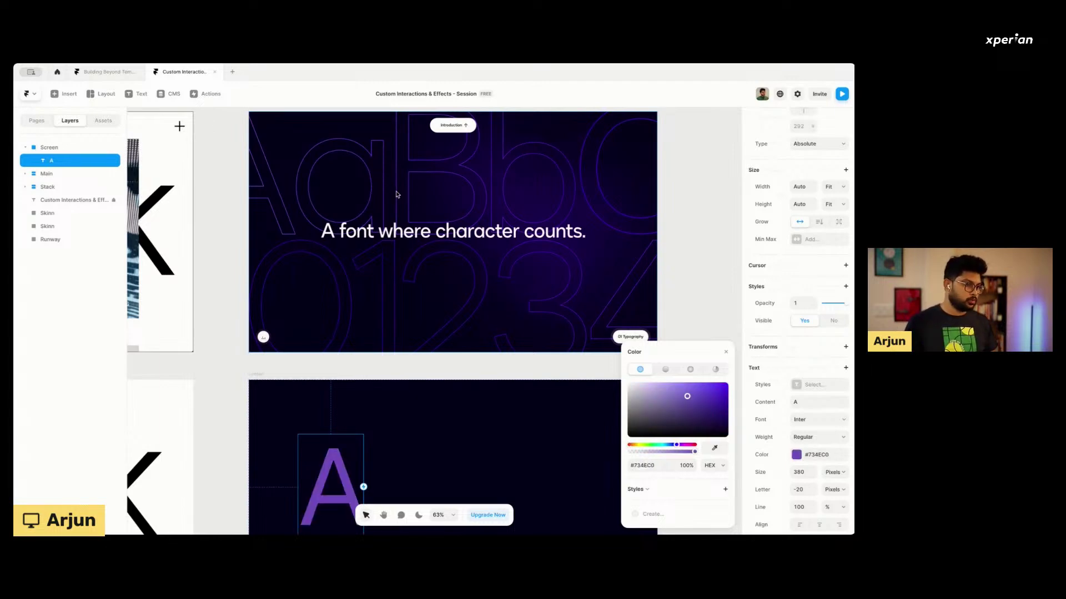
{"action": "scroll", "coordinate": [398, 195], "scroll_direction": "down", "scroll_amount": 2}
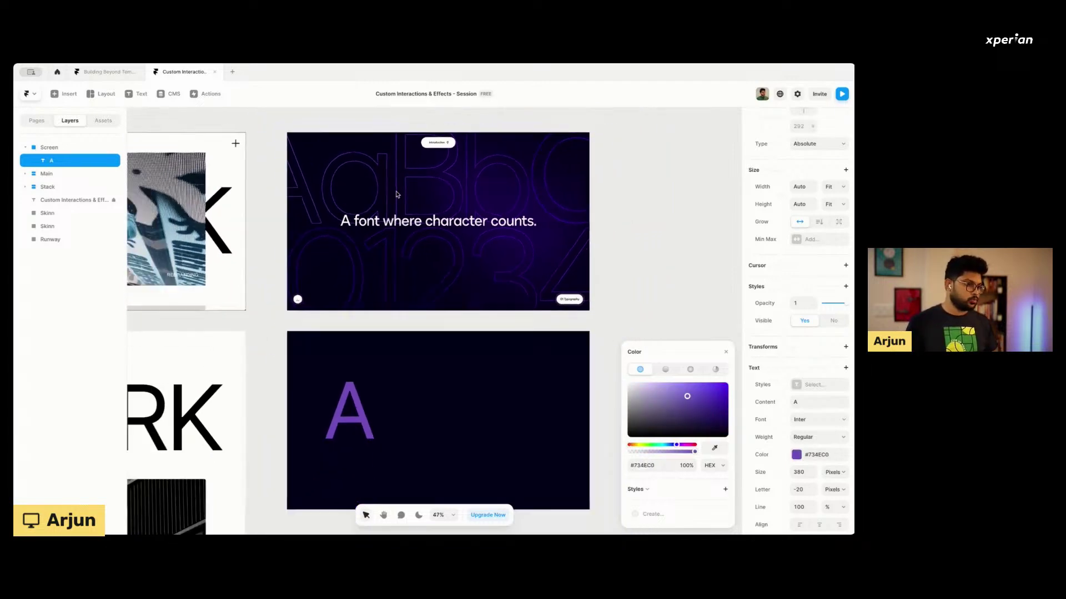
{"action": "left_click", "coordinate": [726, 352]}
Extend the purple text so that it reads "AaBbCc".
{"action": "double_click", "coordinate": [337, 394]}
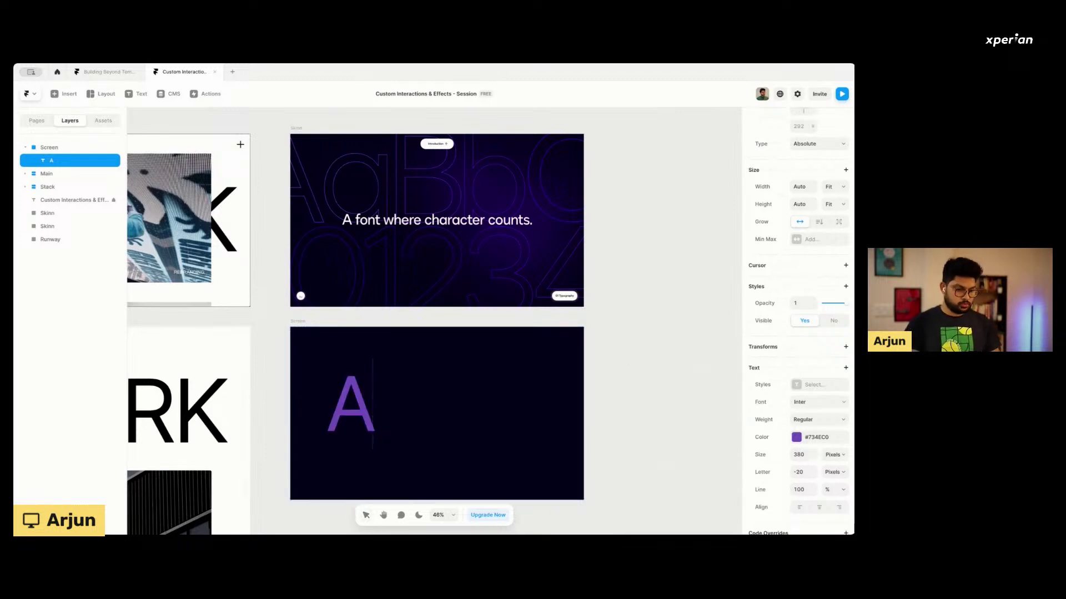
{"action": "type", "text": "Aa"}
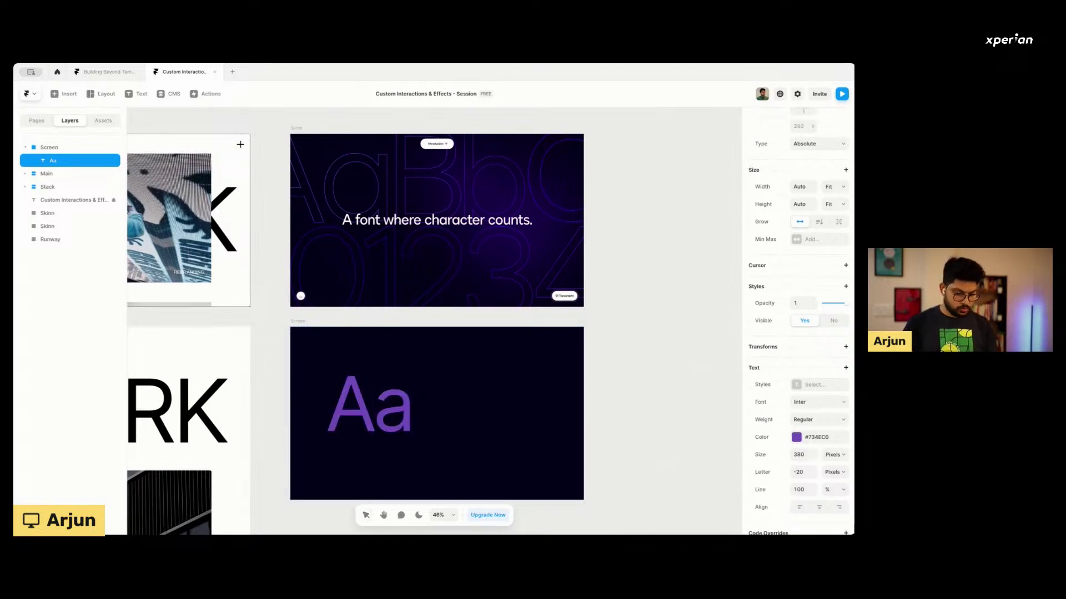
{"action": "type", "text": "BbCc"}
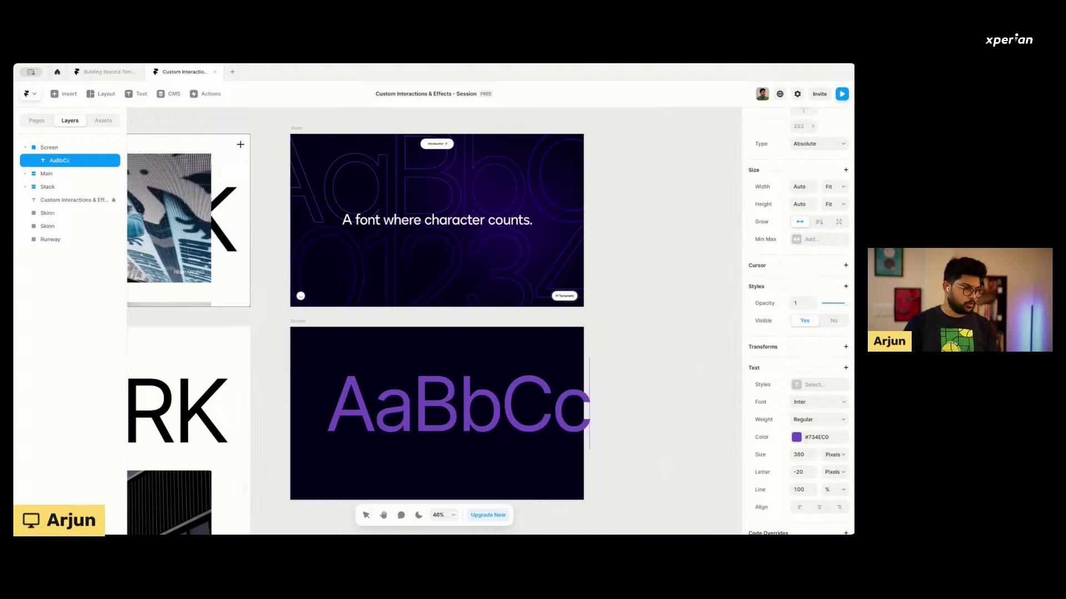
{"action": "key", "text": "Escape"}
Set the AaBbCc text size to 540 pixels and move it to the screen's upper edge so the frame crops it.
{"action": "left_click", "coordinate": [798, 471]}
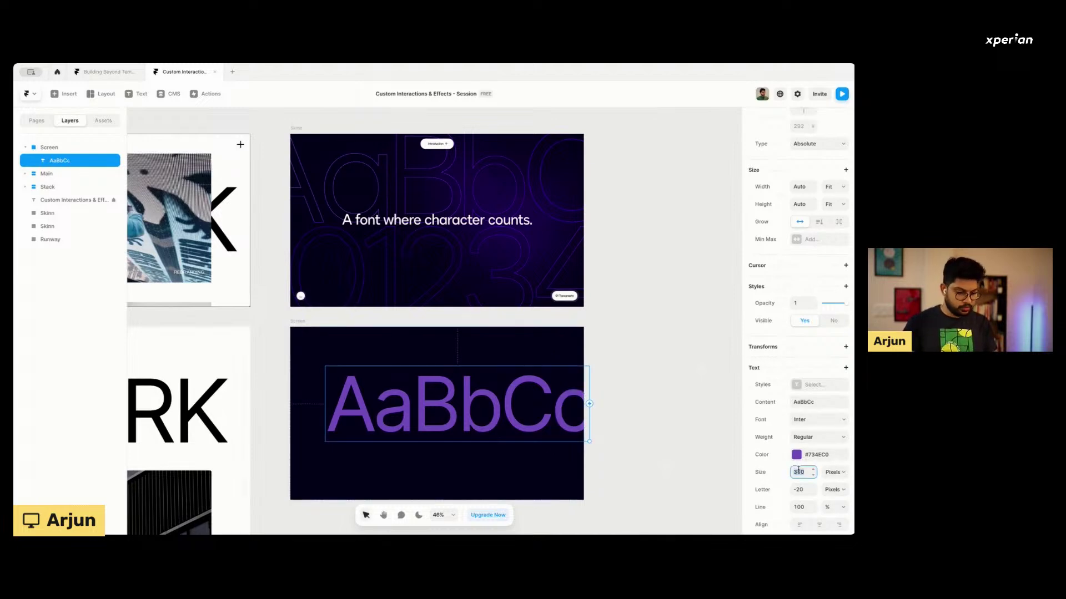
{"action": "type", "text": "540"}
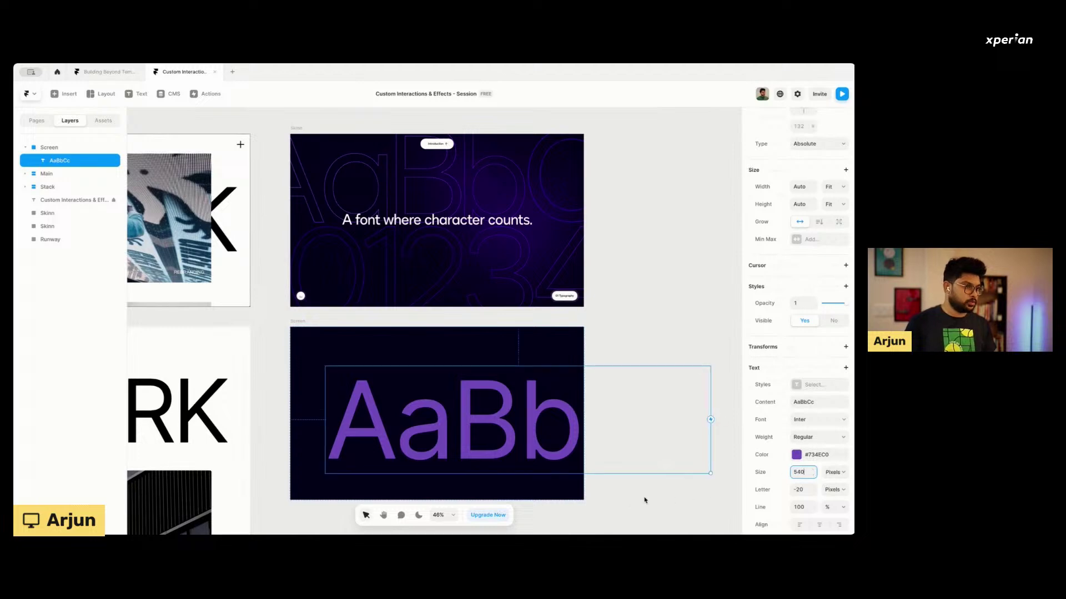
{"action": "left_click_drag", "start_coordinate": [453, 430], "coordinate": [406, 369]}
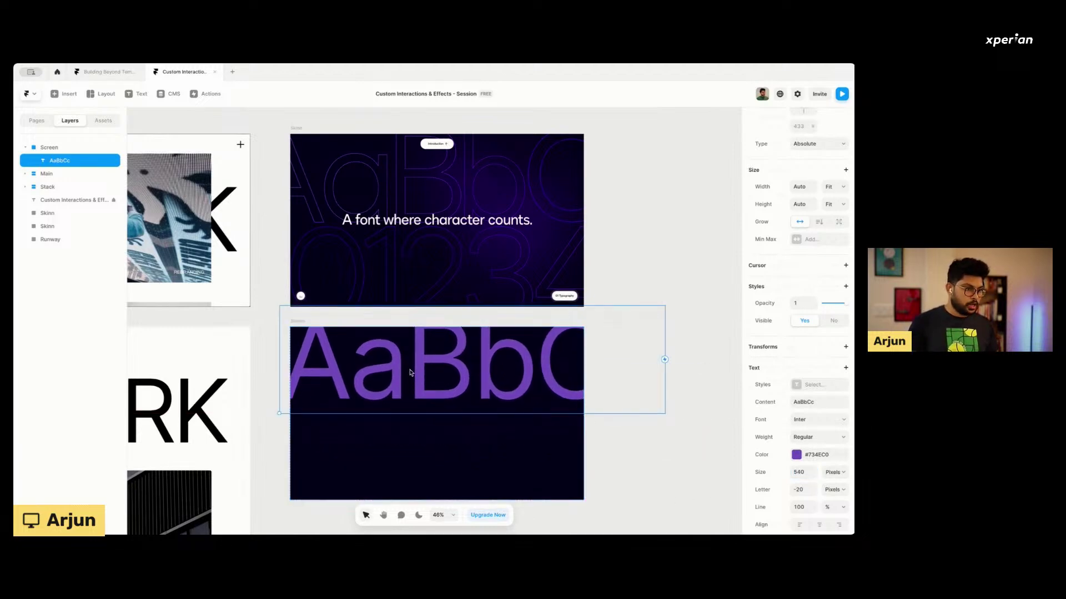
Duplicate the AaBbCc text, place the copy directly below it, and replace its content with "0123456".
{"action": "key", "text": "ctrl+d"}
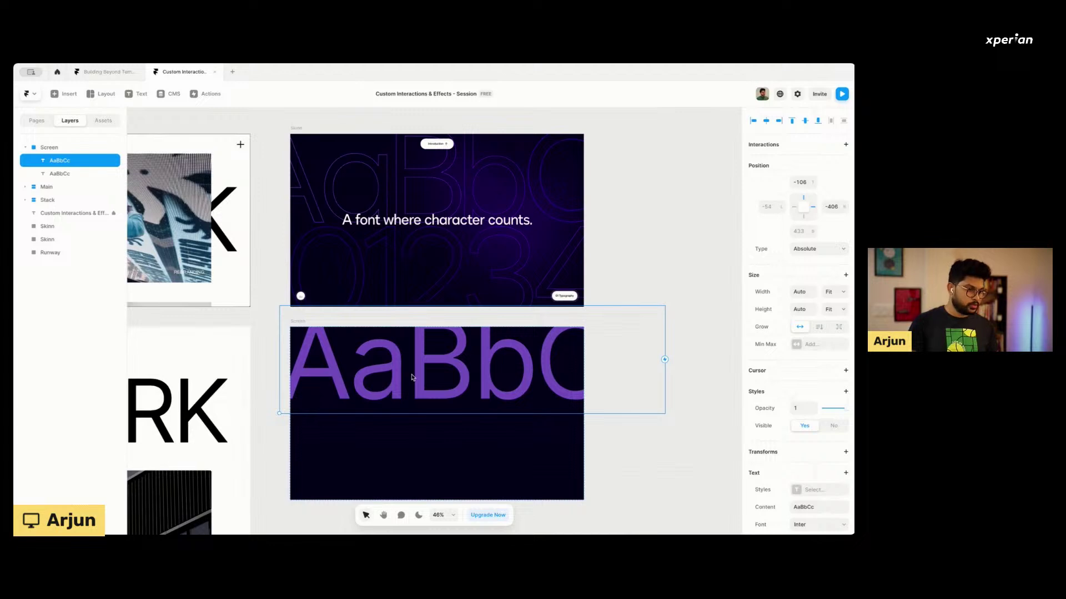
{"action": "left_click_drag", "start_coordinate": [413, 378], "coordinate": [413, 469]}
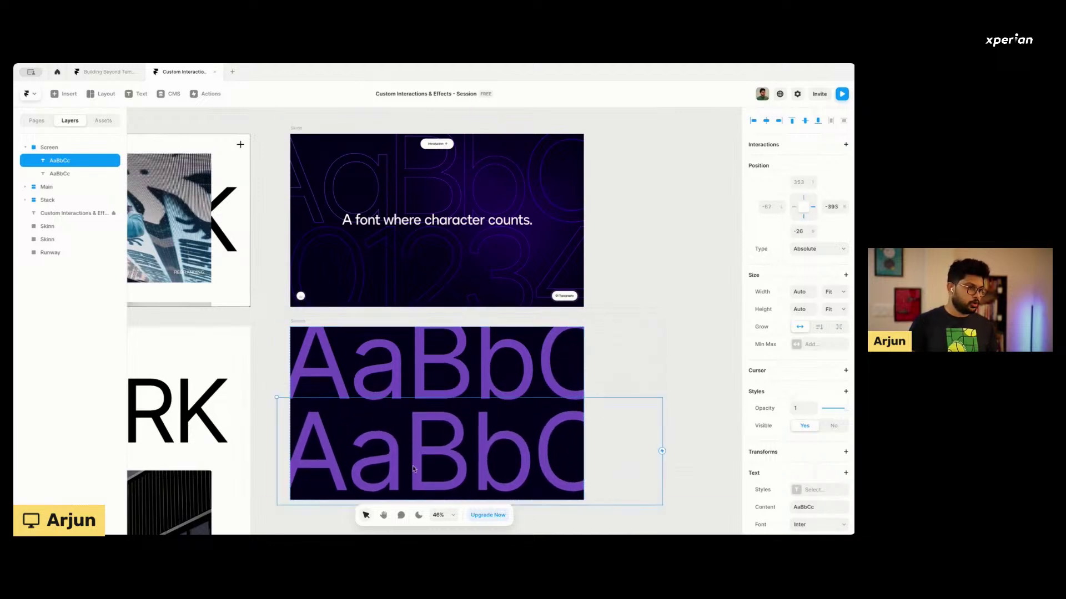
{"action": "double_click", "coordinate": [412, 454]}
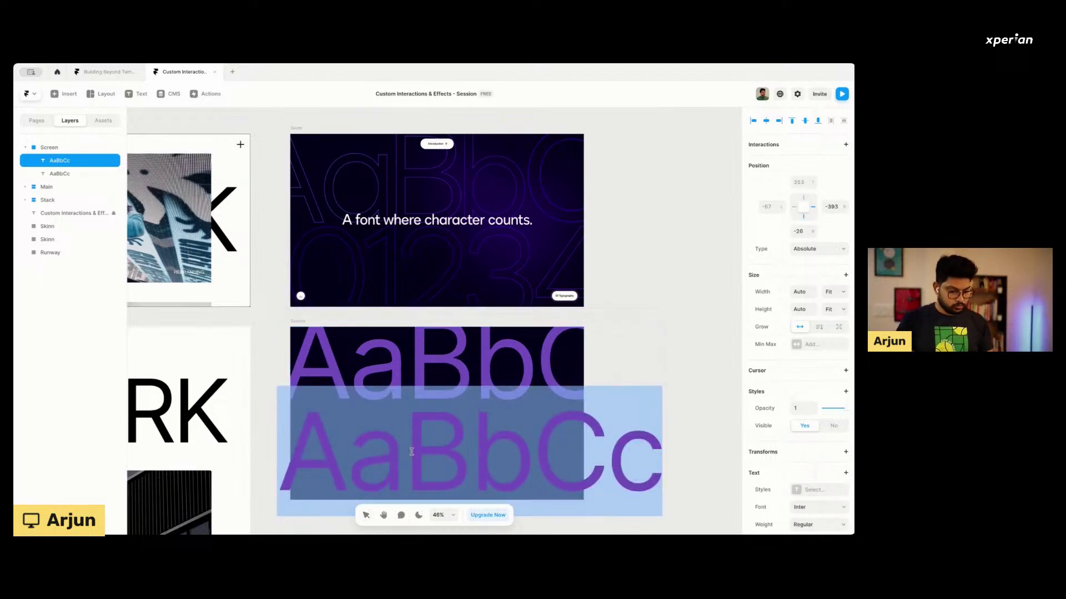
{"action": "type", "text": "01234"}
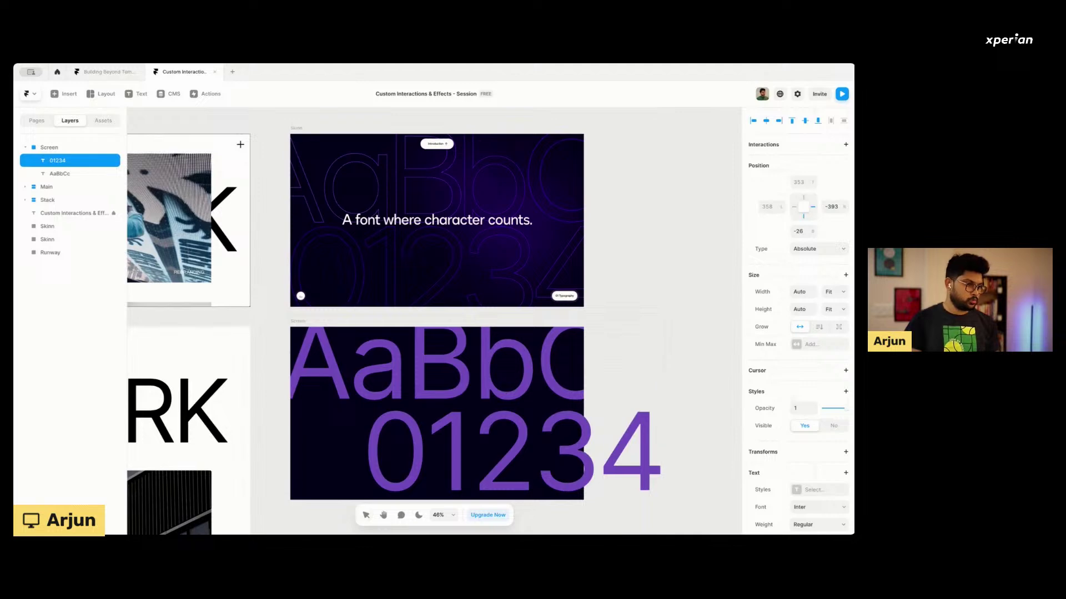
{"action": "type", "text": "56"}
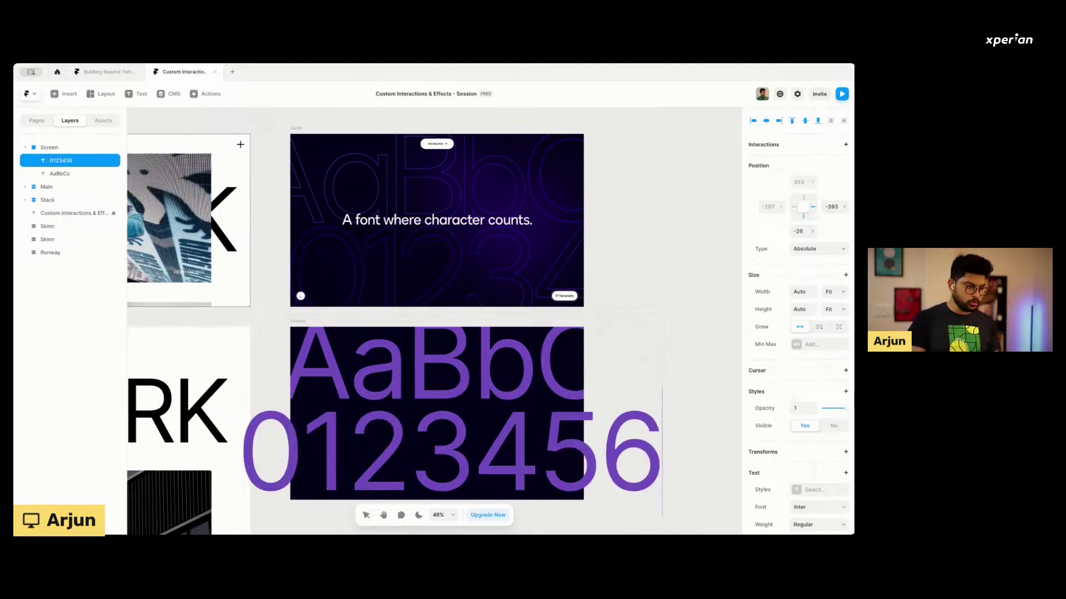
{"action": "key", "text": "Escape"}
Extend the upper row of letters to "AaBbCcDd".
{"action": "left_click", "coordinate": [408, 380]}
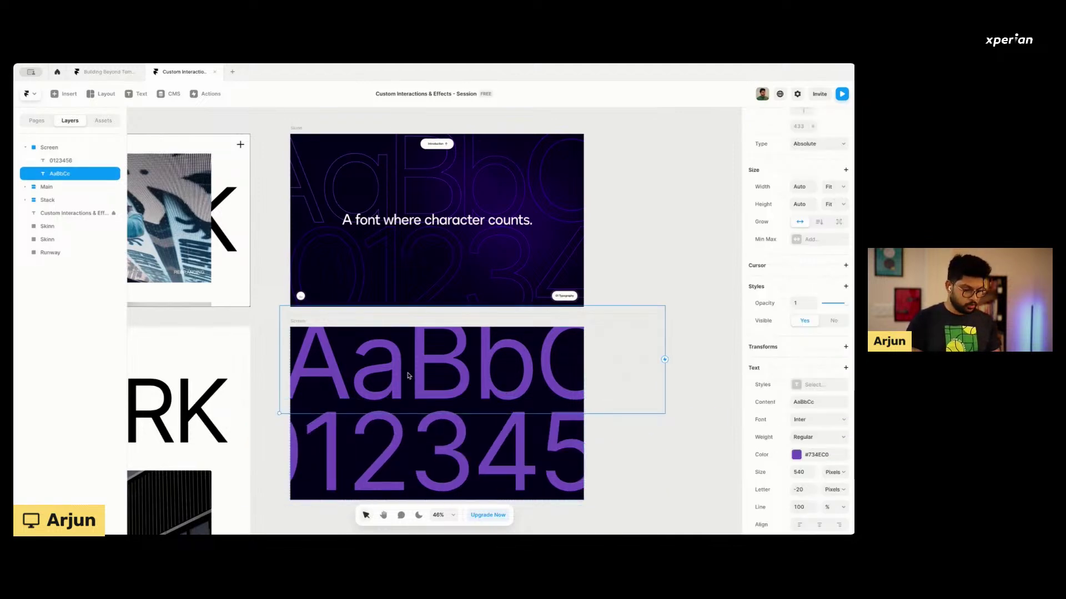
{"action": "double_click", "coordinate": [408, 376]}
{"action": "type", "text": "Dd"}
{"action": "key", "text": "Escape"}
Examine the outlined letters and digits in the font-site reference and compare them with the two purple text rows.
{"action": "left_click", "coordinate": [344, 413], "text": "shift"}
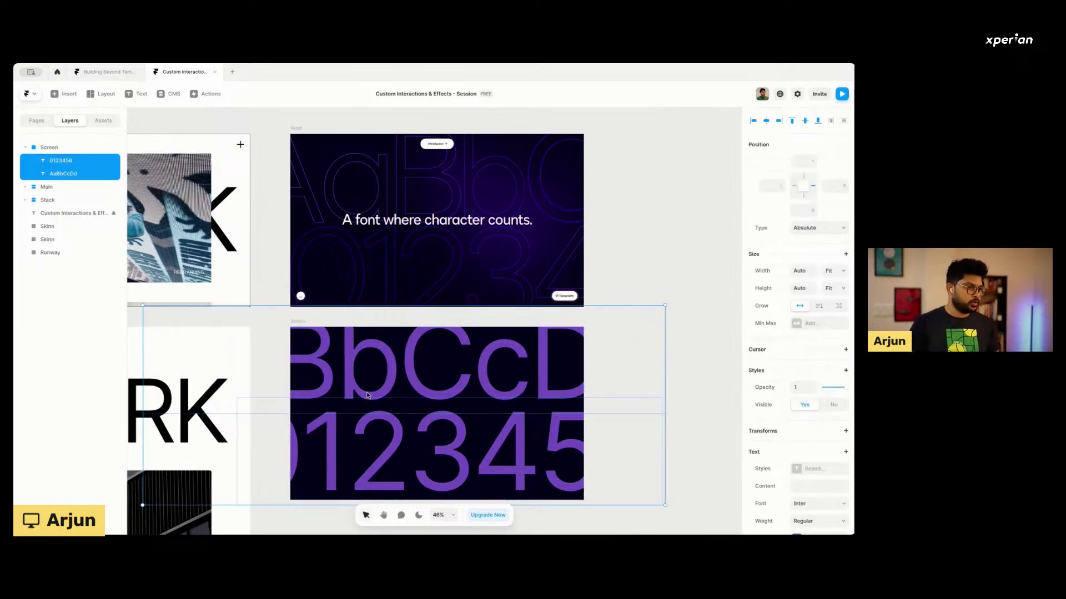
{"action": "scroll", "coordinate": [367, 356], "scroll_direction": "up", "scroll_amount": 2}
{"action": "scroll", "coordinate": [367, 312], "scroll_direction": "up", "scroll_amount": 3}
{"action": "scroll", "coordinate": [366, 311], "scroll_direction": "up", "scroll_amount": 1}
{"action": "scroll", "coordinate": [395, 272], "scroll_direction": "up", "scroll_amount": 1}
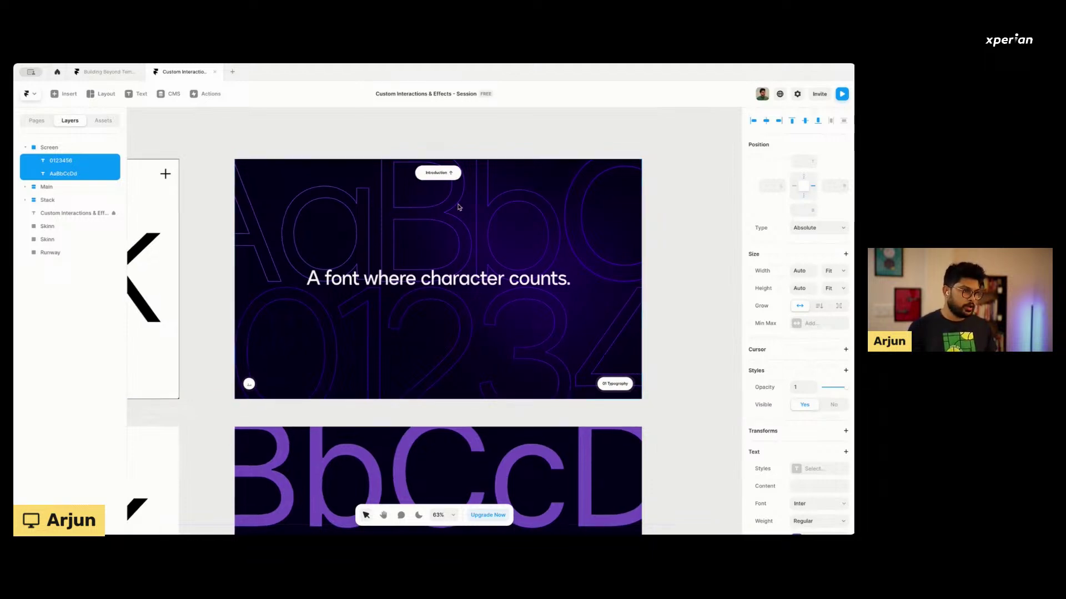
{"action": "scroll", "coordinate": [440, 348], "scroll_direction": "down", "scroll_amount": 2}
{"action": "scroll", "coordinate": [438, 355], "scroll_direction": "down", "scroll_amount": 3}
{"action": "scroll", "coordinate": [438, 356], "scroll_direction": "down", "scroll_amount": 1}
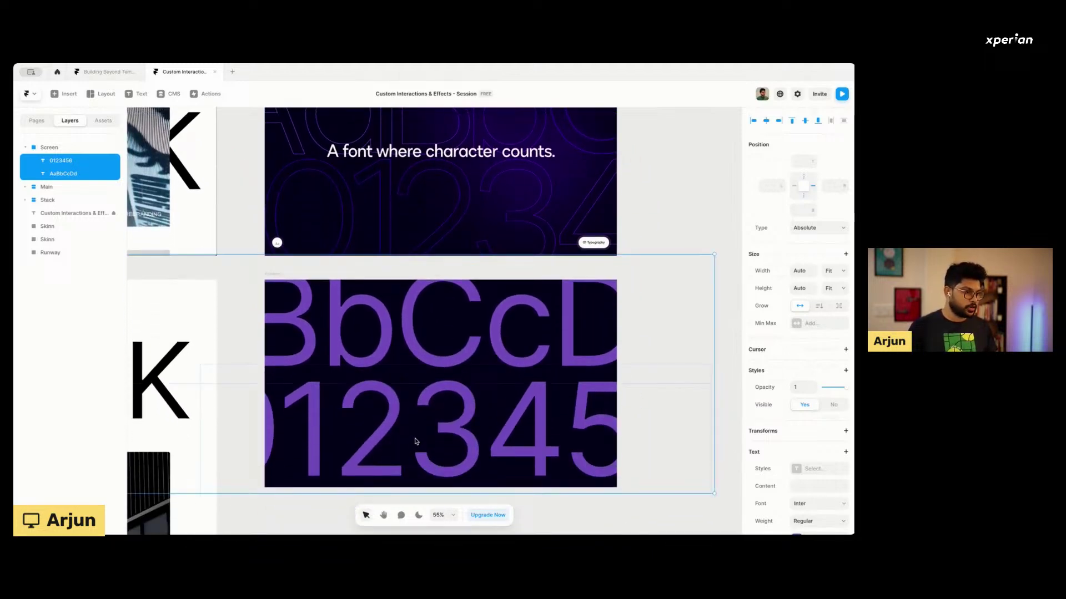
{"action": "left_click", "coordinate": [661, 226]}
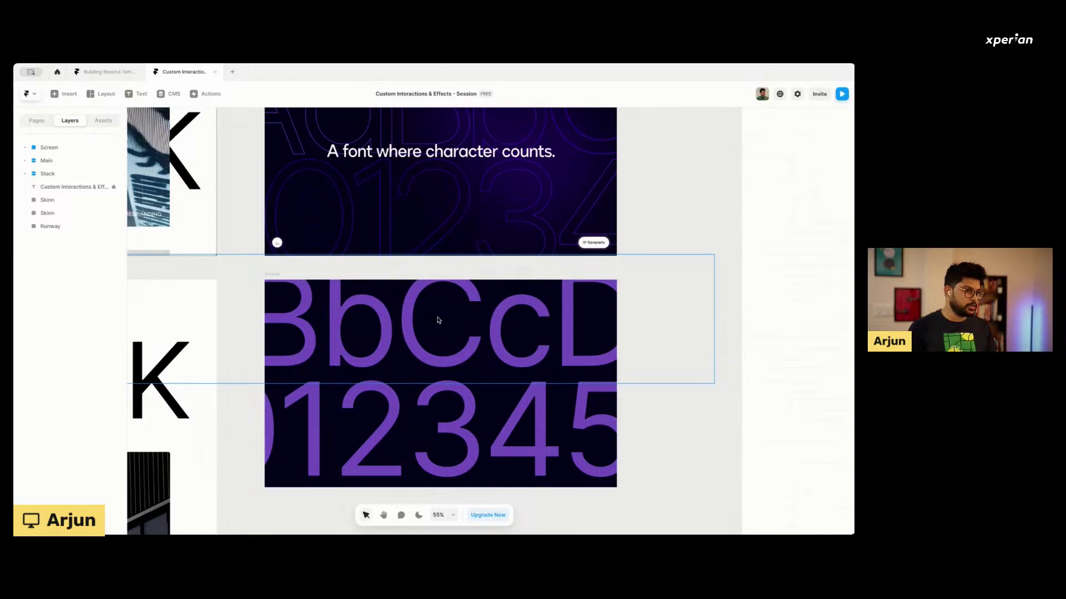
Wrap the AaBbCcDd and 0123456 text layers in a vertical stack and set its gap to 0.
{"action": "left_click", "coordinate": [438, 321]}
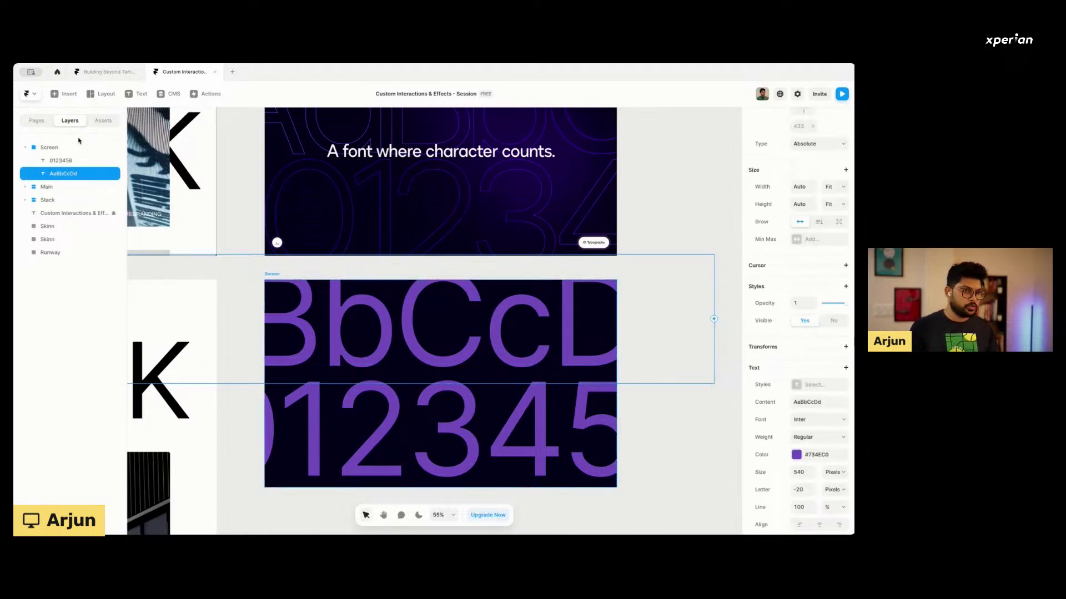
{"action": "left_click", "coordinate": [425, 384], "text": "shift"}
{"action": "right_click", "coordinate": [415, 362]}
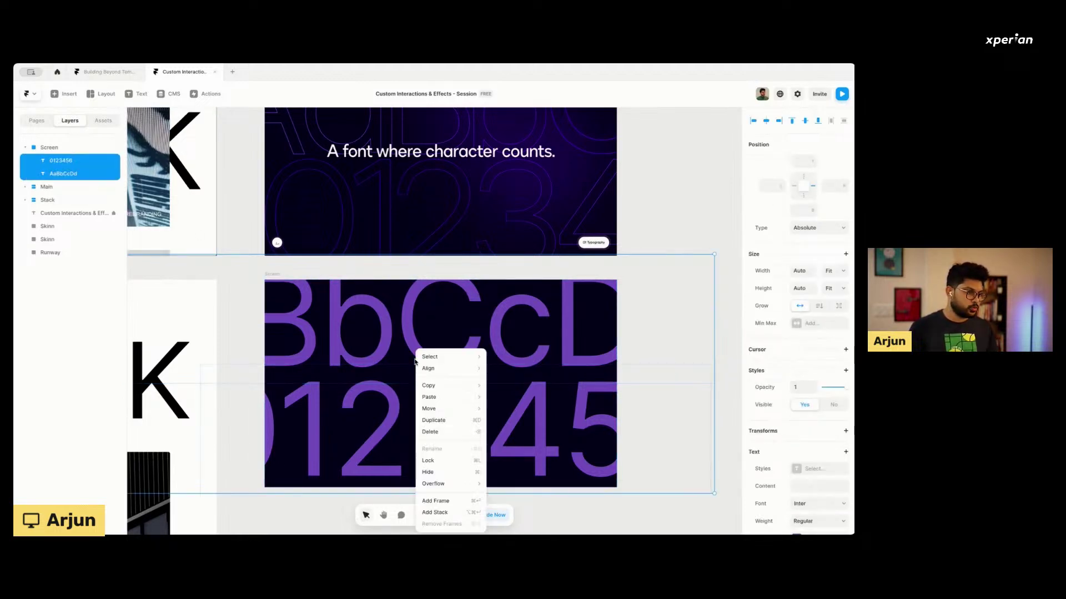
{"action": "left_click", "coordinate": [436, 512]}
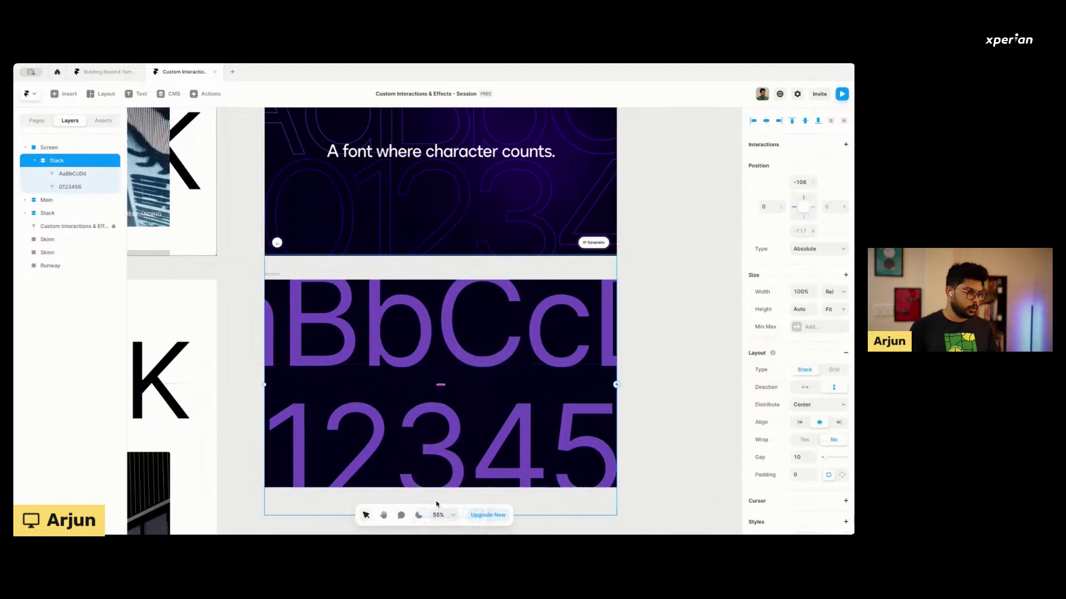
{"action": "left_click", "coordinate": [799, 457]}
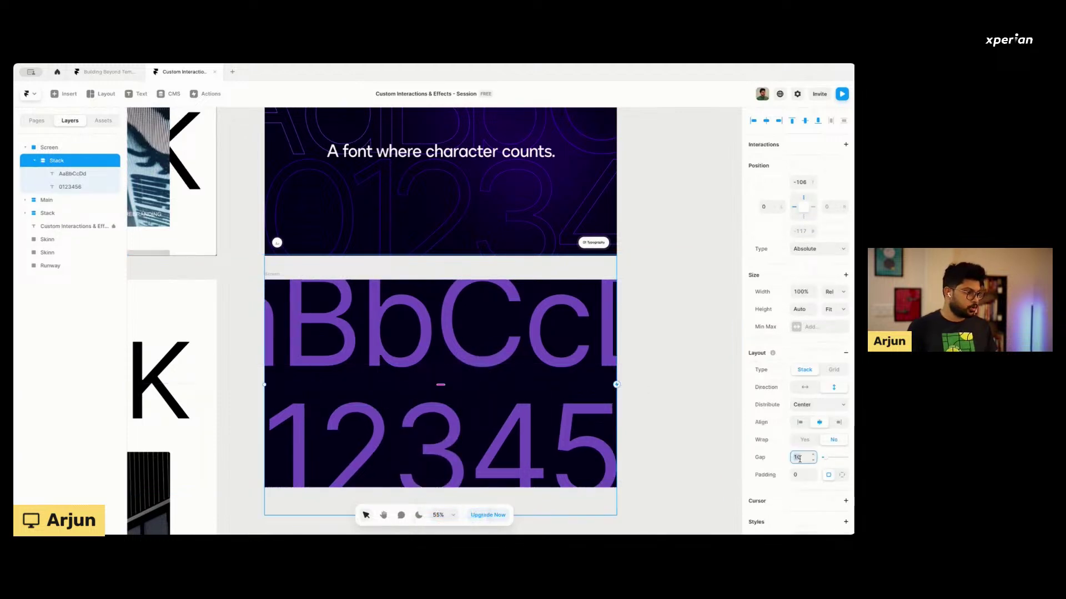
{"action": "type", "text": "0"}
{"action": "key", "text": "Return"}
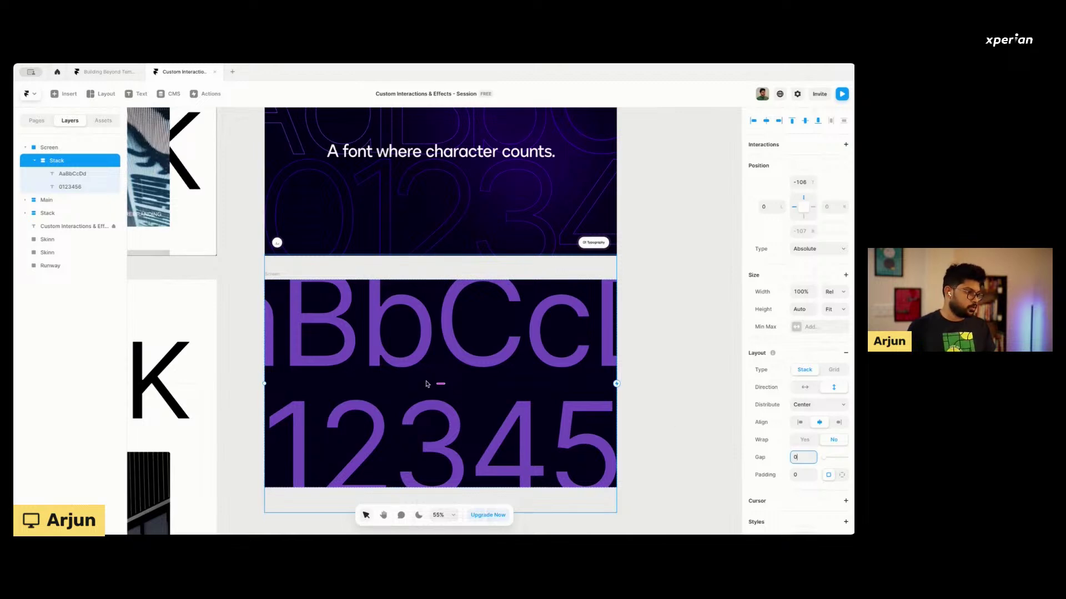
Set the line height of both the AaBbCcDd and 0123456 text layers to 80%.
{"action": "left_click", "coordinate": [421, 345]}
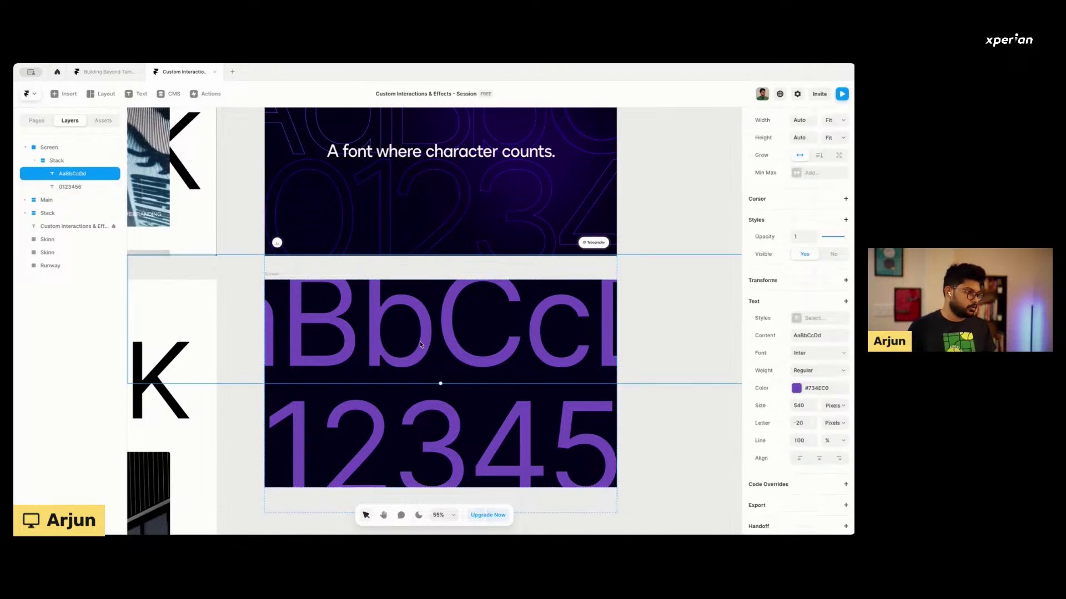
{"action": "left_click", "coordinate": [444, 425], "text": "shift"}
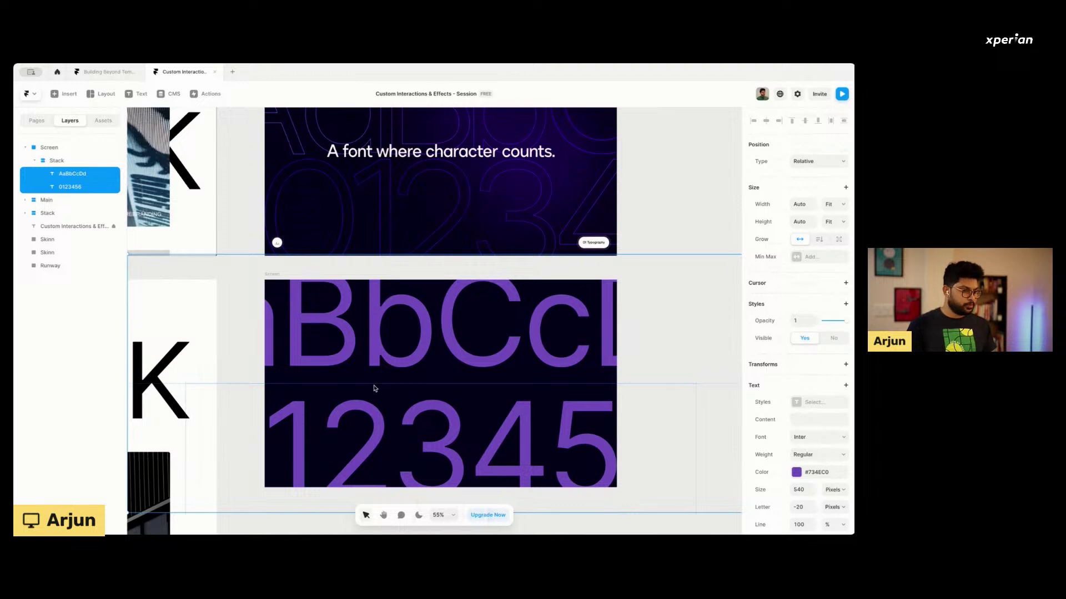
{"action": "scroll", "coordinate": [809, 411], "scroll_direction": "down", "scroll_amount": 3}
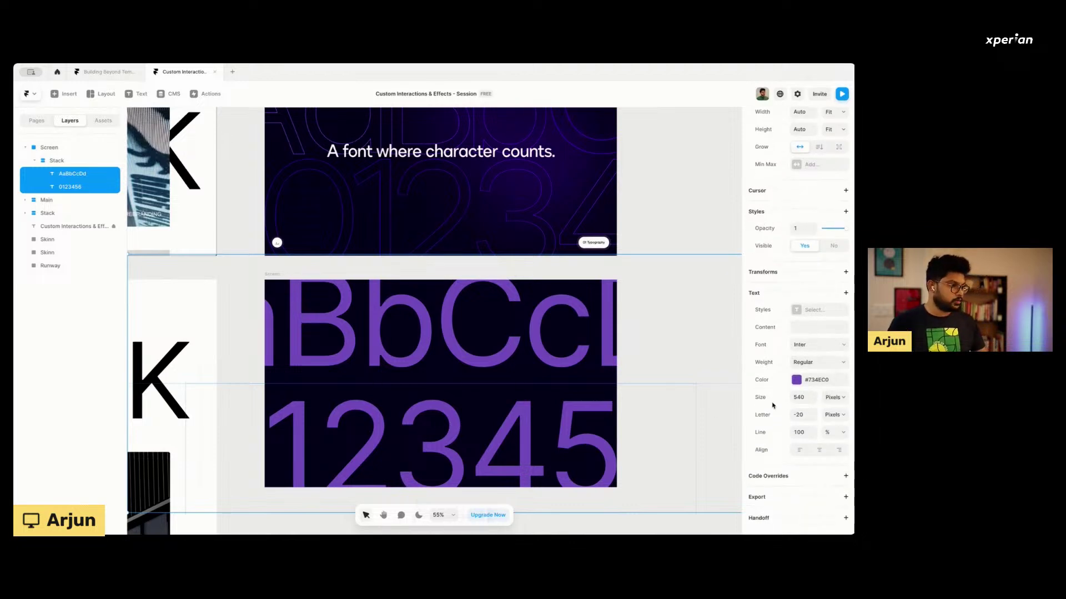
{"action": "left_click", "coordinate": [796, 432]}
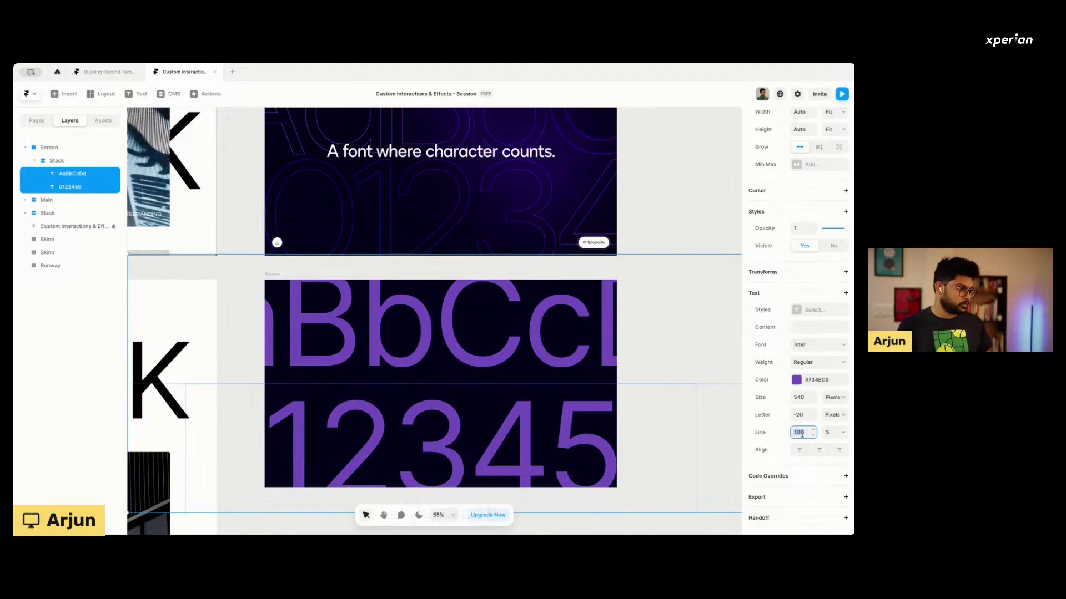
{"action": "type", "text": "80"}
{"action": "key", "text": "Return"}
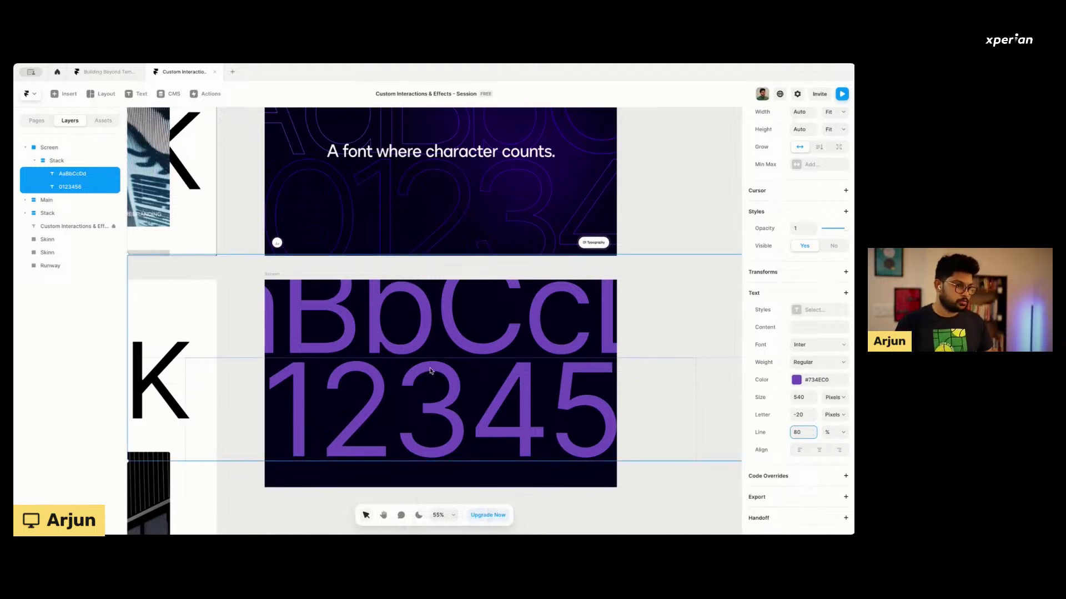
Centre the stack holding the letter and number rows horizontally and vertically within the dark screen.
{"action": "left_click", "coordinate": [380, 424]}
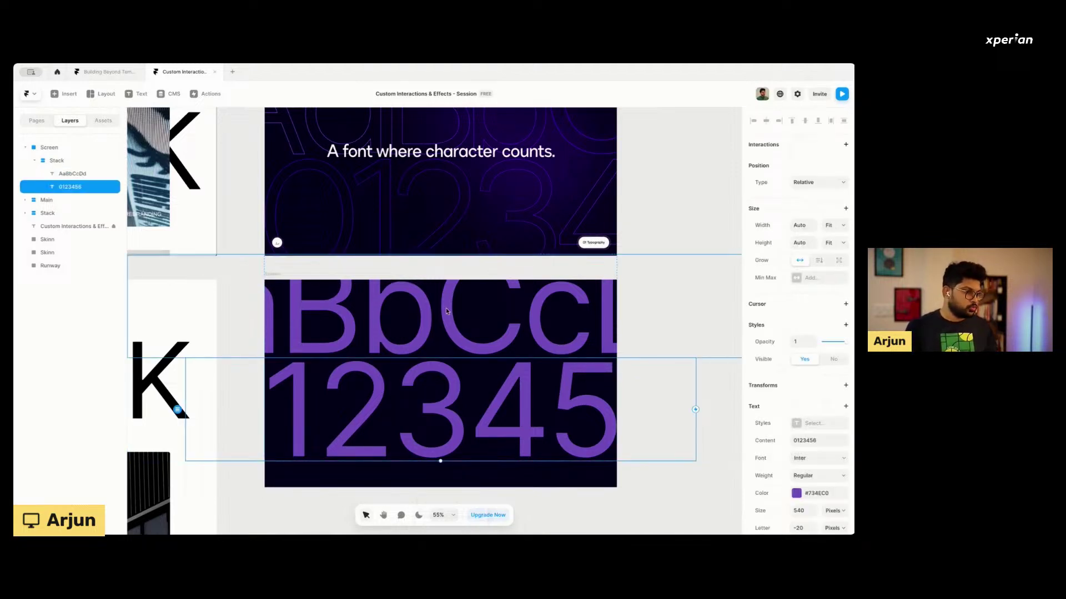
{"action": "left_click", "coordinate": [67, 162]}
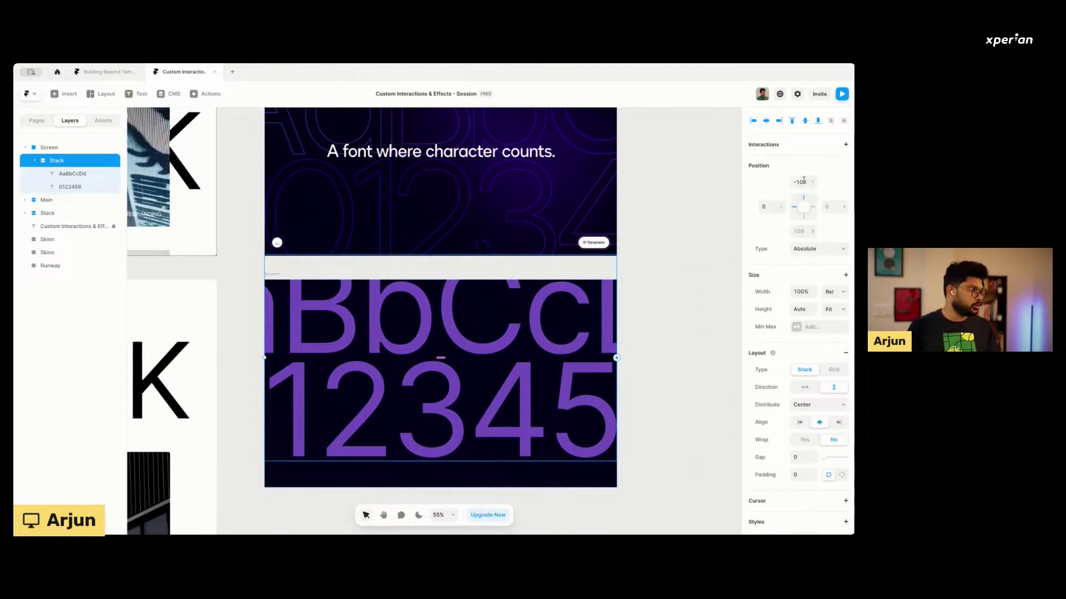
{"action": "left_click", "coordinate": [766, 122]}
{"action": "left_click", "coordinate": [804, 122]}
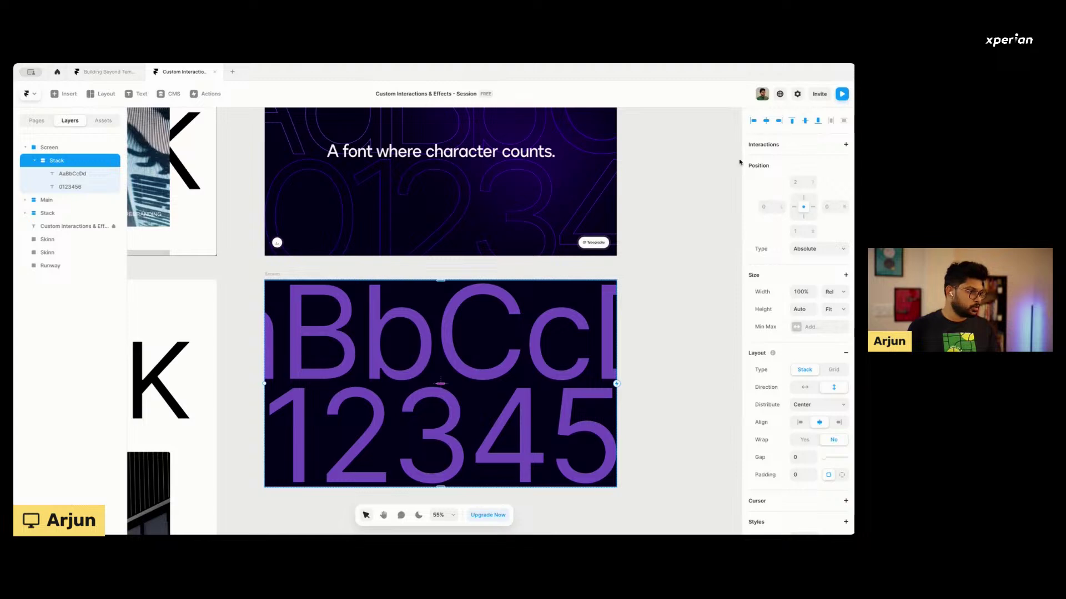
{"action": "scroll", "coordinate": [403, 410], "scroll_direction": "up", "scroll_amount": 1}
{"action": "mouse_move", "coordinate": [411, 388]}
{"action": "left_mouse_down"}
{"action": "mouse_move", "coordinate": [394, 356]}
{"action": "mouse_move", "coordinate": [423, 381]}
{"action": "left_mouse_up"}
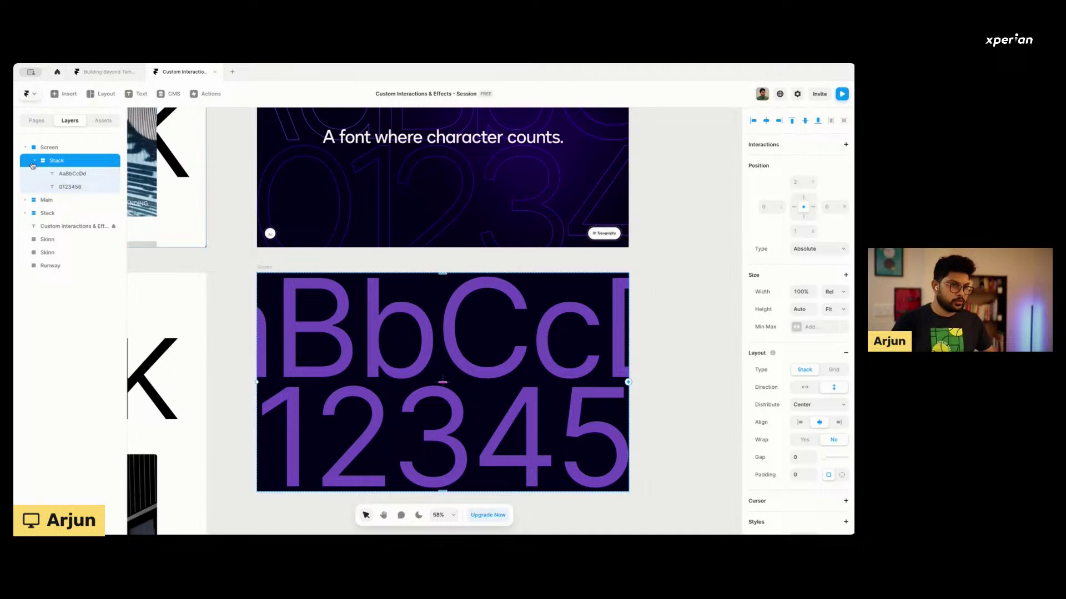
Add a new text layer reading "A font" on the dark screen with the purple rows.
{"action": "left_click", "coordinate": [34, 160]}
{"action": "scroll", "coordinate": [519, 396], "scroll_direction": "up", "scroll_amount": 1}
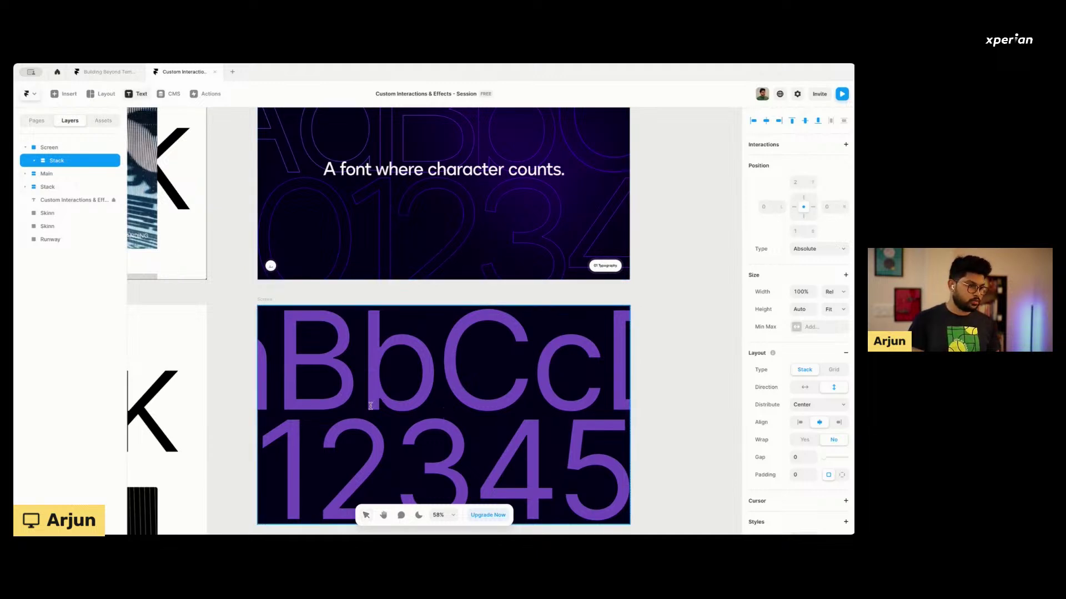
{"action": "key", "text": "ctrl+v"}
{"action": "type", "text": "font"}
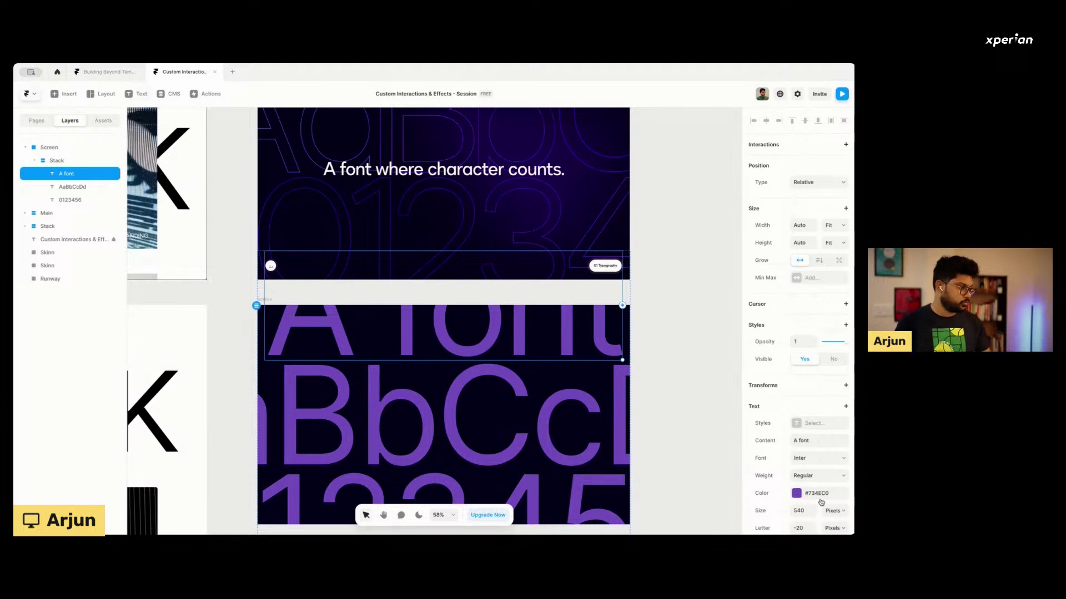
Style the "A font" text with size 60 px, letter spacing 0, Medium weight and colour #FAF7FF.
{"action": "left_click", "coordinate": [796, 511]}
{"action": "double_click", "coordinate": [795, 511]}
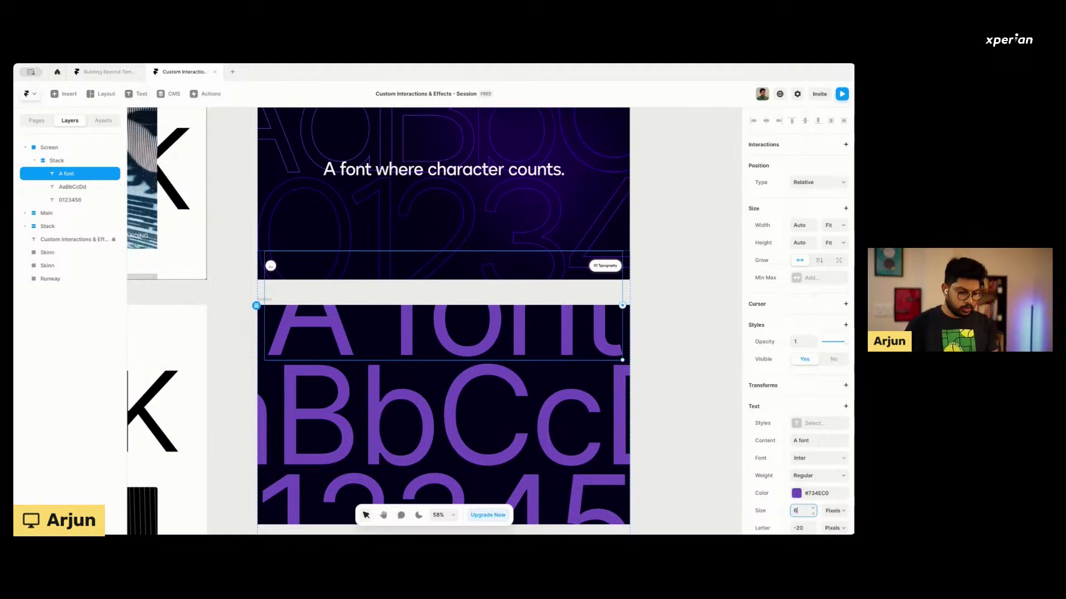
{"action": "type", "text": "60"}
{"action": "scroll", "coordinate": [807, 505], "scroll_direction": "down", "scroll_amount": 2}
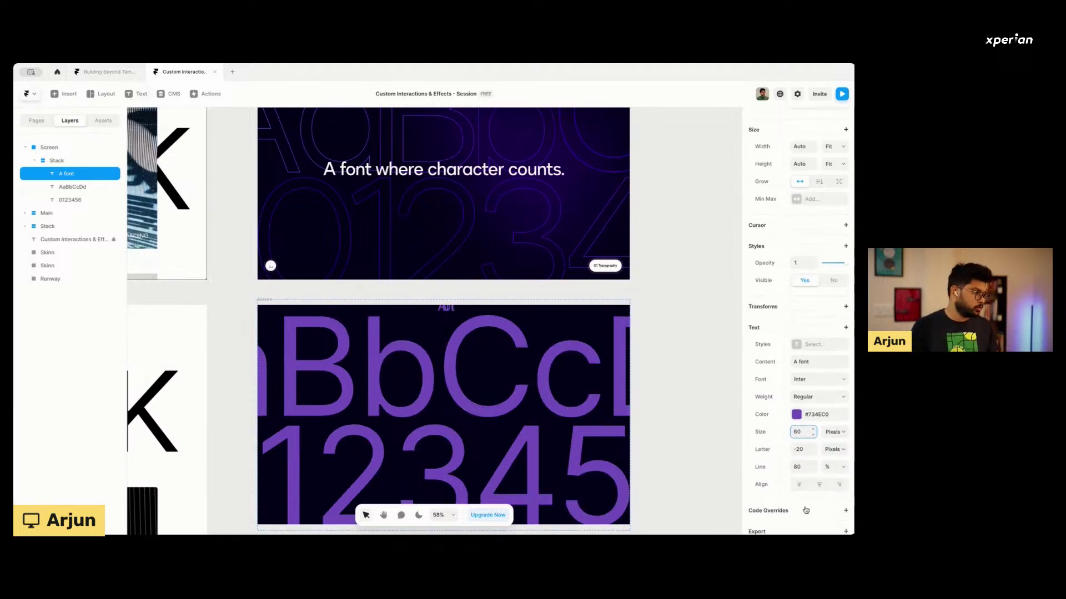
{"action": "left_click", "coordinate": [797, 450]}
{"action": "type", "text": "0"}
{"action": "key", "text": "Return"}
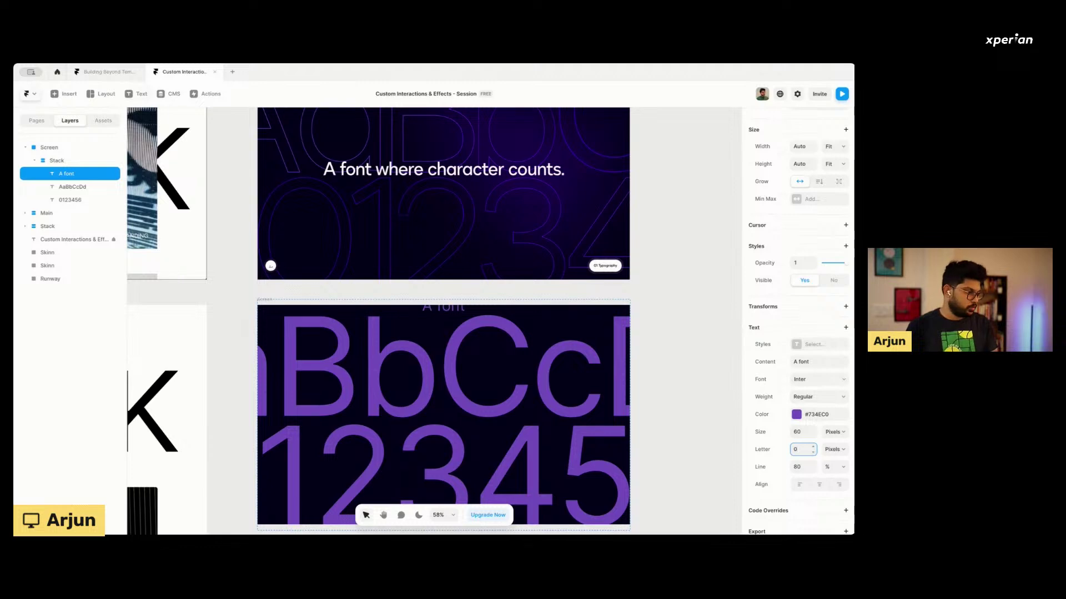
{"action": "left_click", "coordinate": [801, 398]}
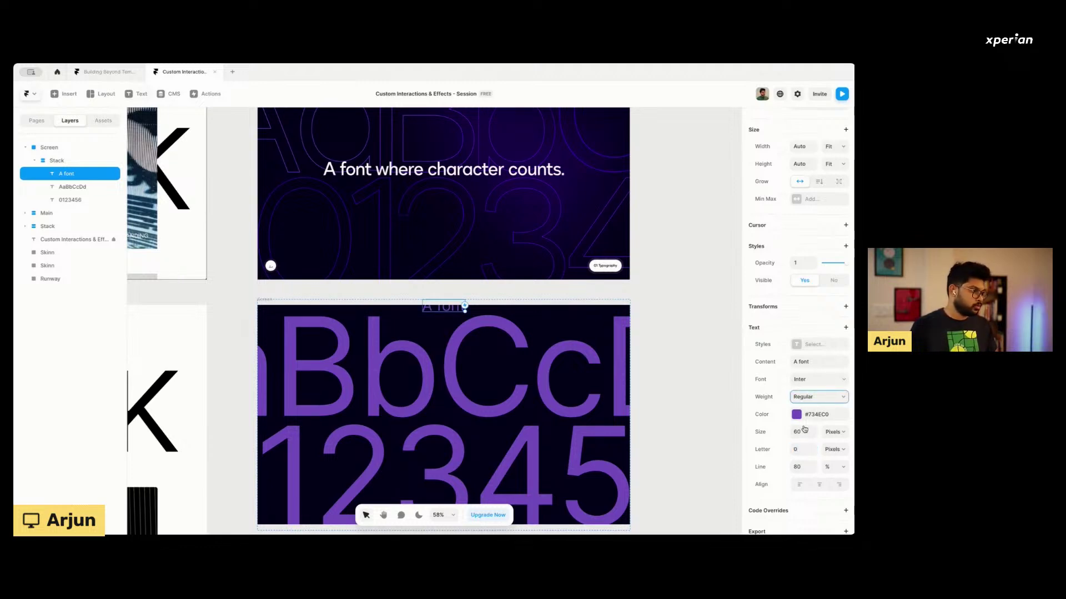
{"action": "key", "text": "Down"}
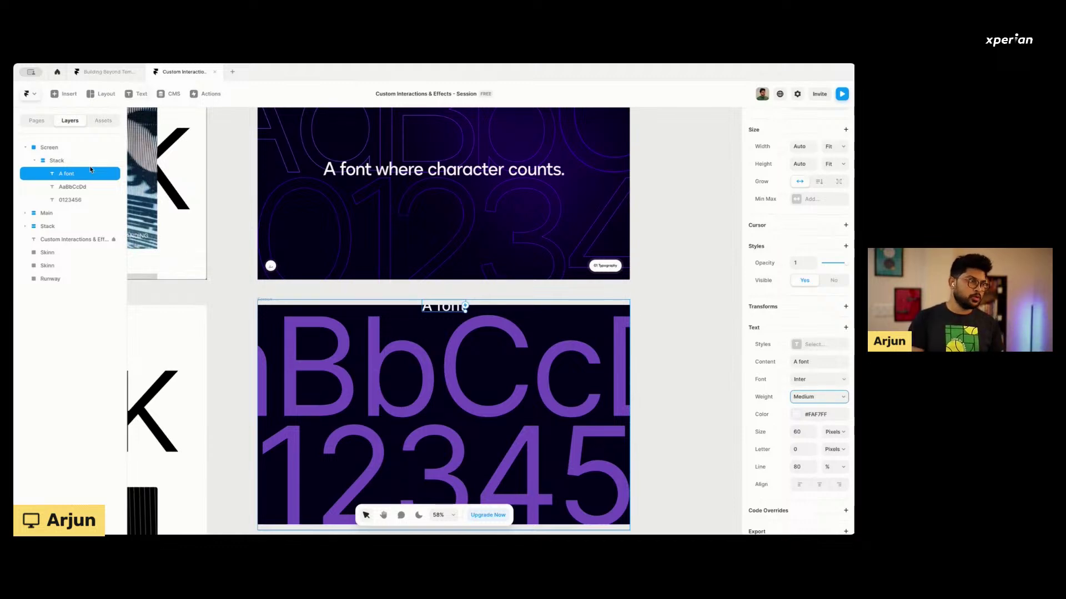
Give the "A font" text Absolute positioning and place it at the centre of the screen, between the two purple rows.
{"action": "scroll", "coordinate": [777, 192], "scroll_direction": "up", "scroll_amount": 3}
{"action": "left_click", "coordinate": [807, 183]}
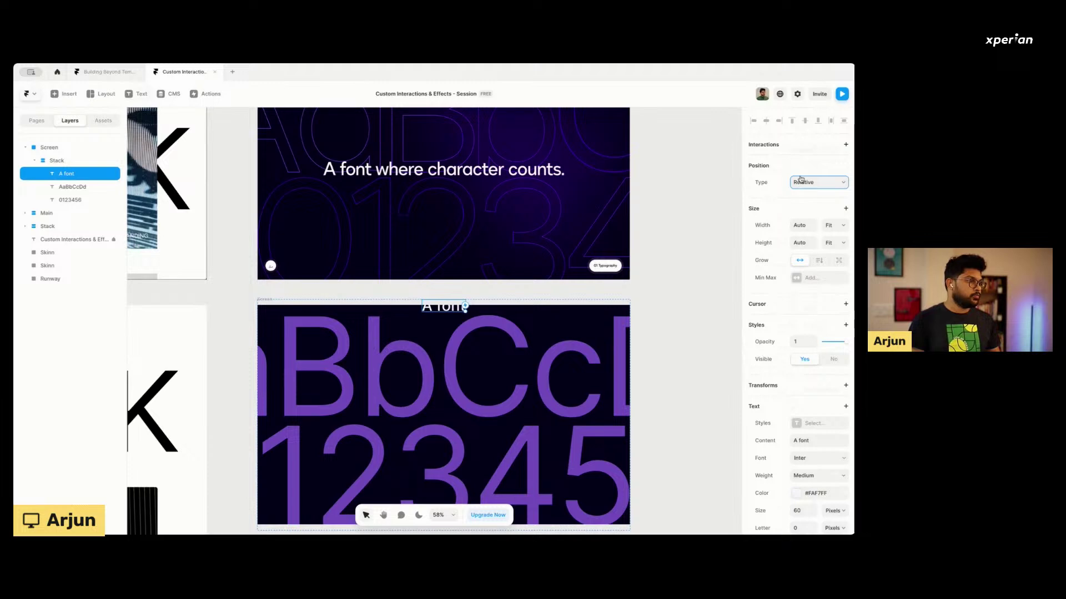
{"action": "key", "text": "Down"}
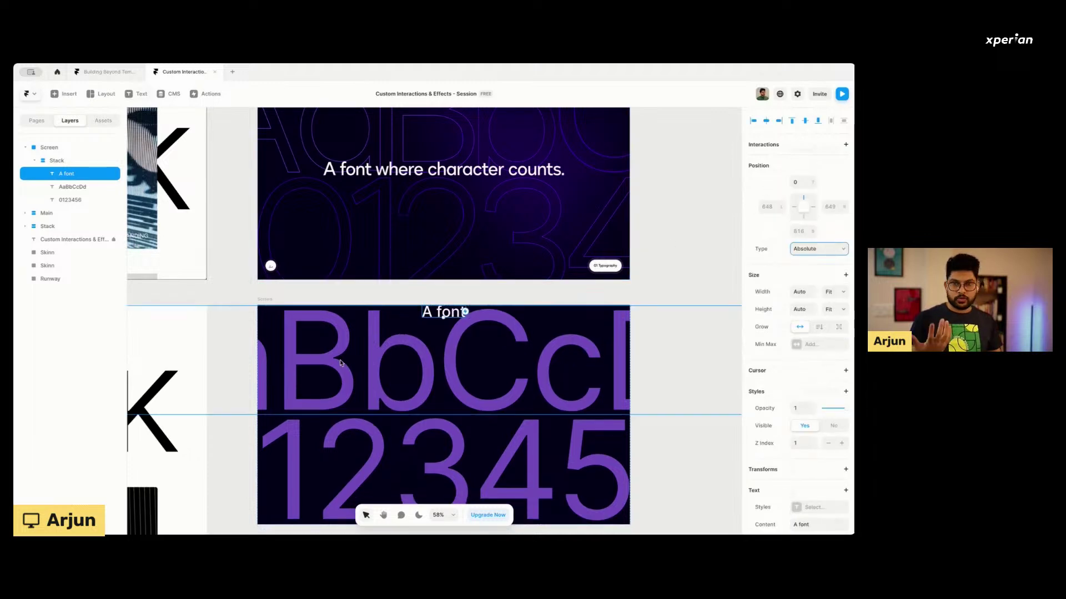
{"action": "left_click_drag", "start_coordinate": [452, 318], "coordinate": [438, 421]}
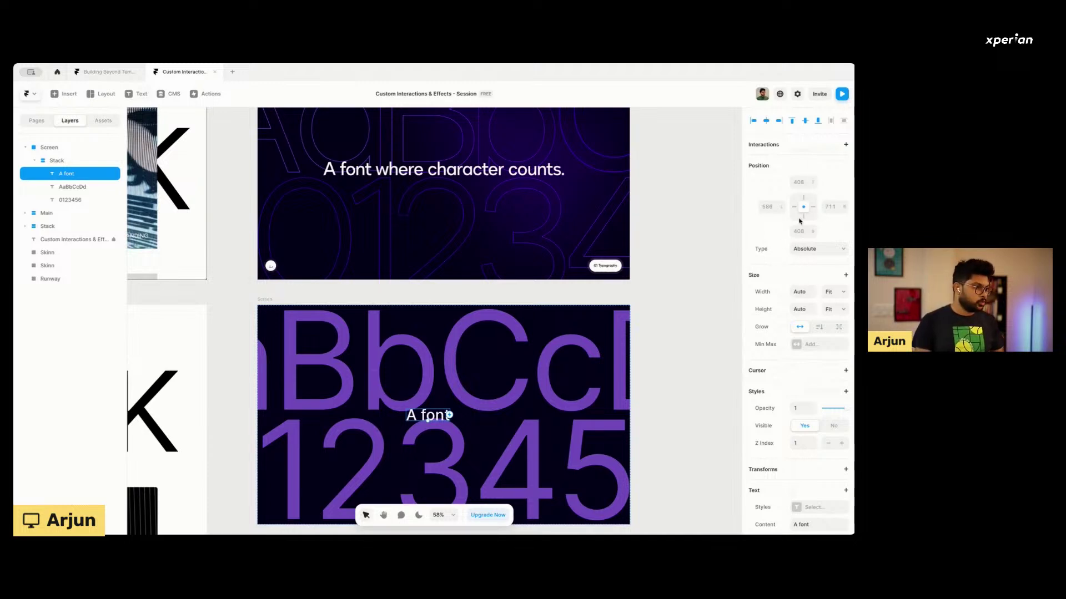
{"action": "left_click", "coordinate": [766, 121]}
Centre-align the white text and extend its wording to "A font where character counts.".
{"action": "scroll", "coordinate": [777, 388], "scroll_direction": "down", "scroll_amount": 1}
{"action": "scroll", "coordinate": [775, 427], "scroll_direction": "down", "scroll_amount": 4}
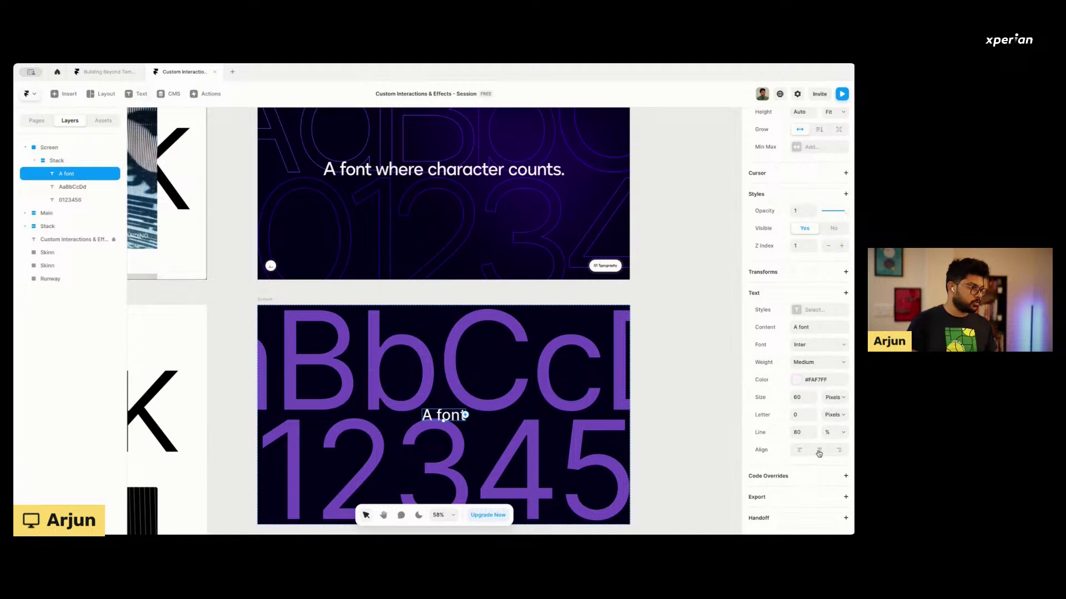
{"action": "left_click", "coordinate": [819, 451]}
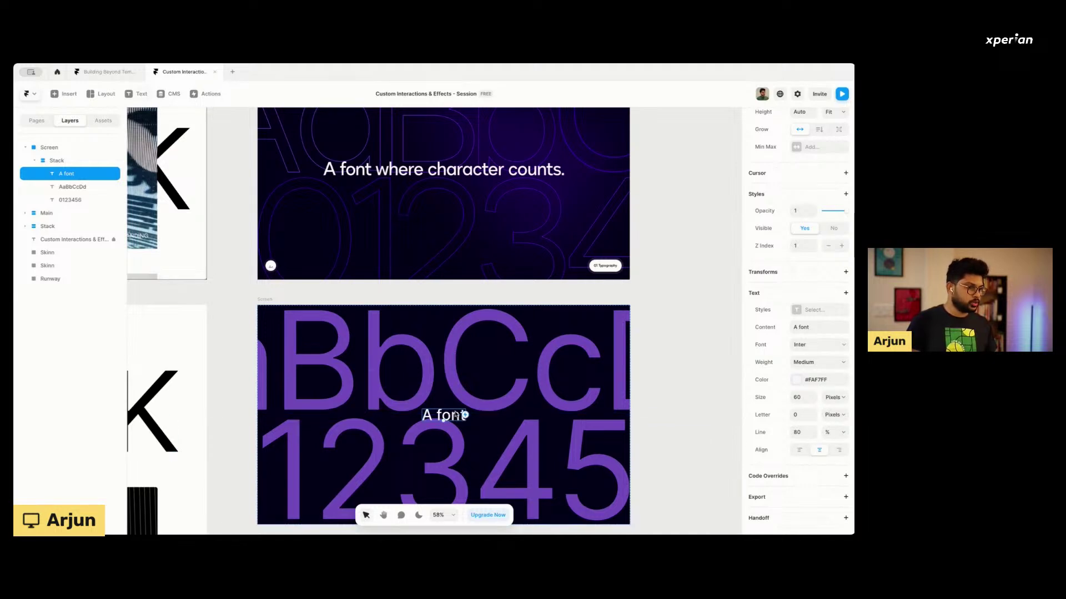
{"action": "double_click", "coordinate": [453, 417]}
{"action": "key", "text": "Right"}
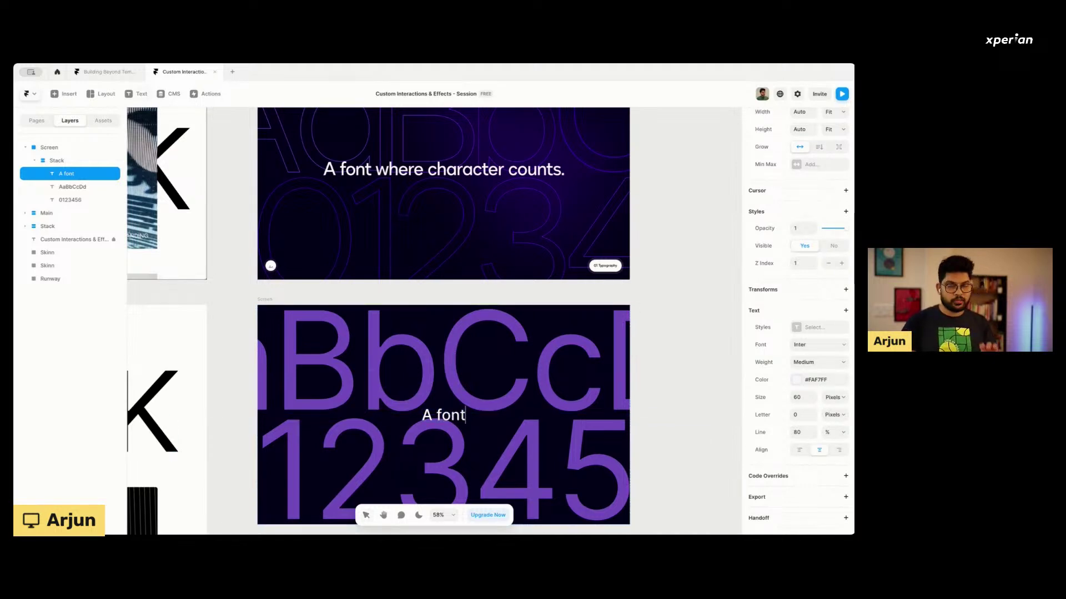
{"action": "type", "text": "where "}
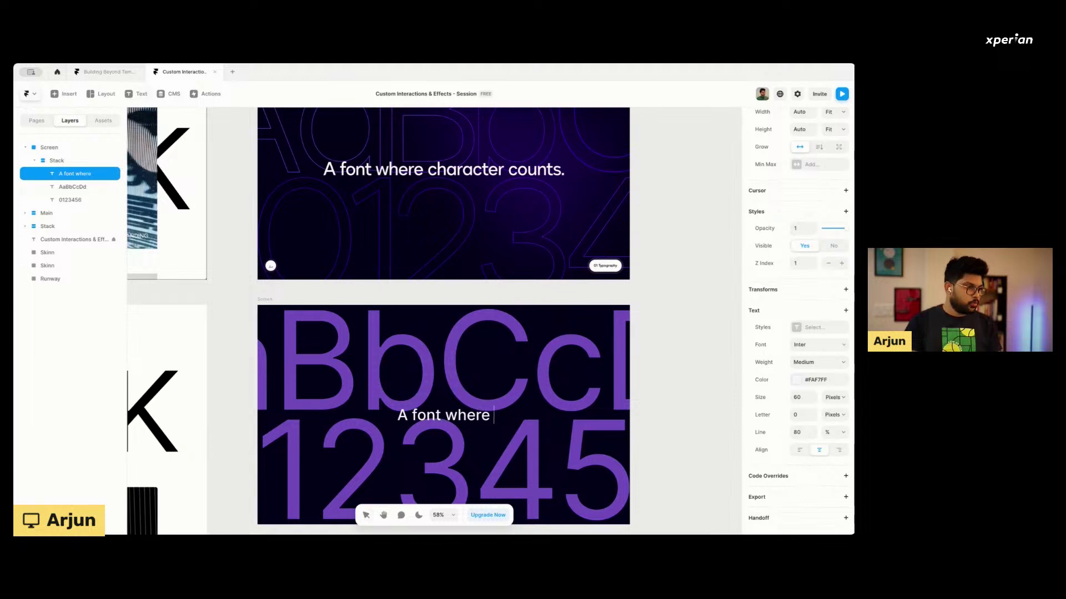
{"action": "type", "text": "character"}
{"action": "key", "text": "BackSpace"}
{"action": "key", "text": "BackSpace"}
{"action": "type", "text": "ter counts."}
{"action": "key", "text": "Escape"}
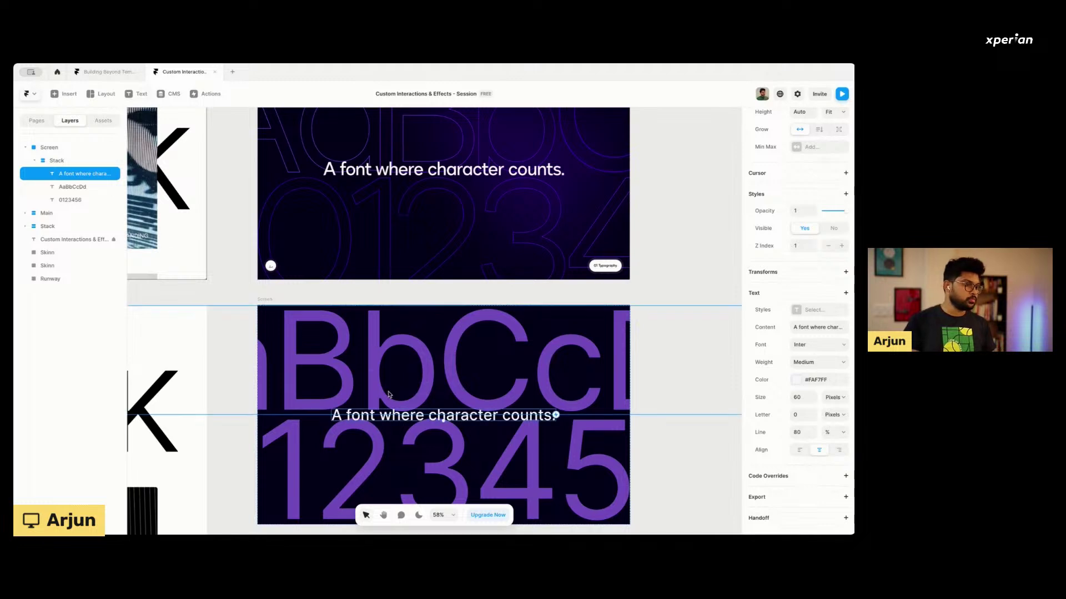
Change the font of the tagline, AaBbCcDd and 0123456 text layers to Figtree.
{"action": "left_click", "coordinate": [804, 346]}
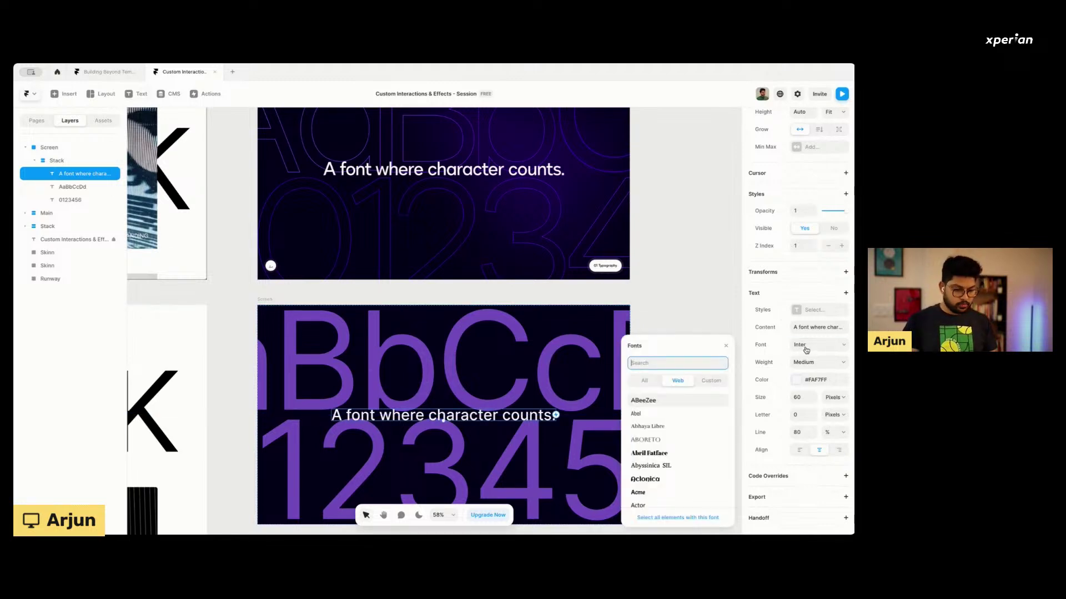
{"action": "key", "text": "Escape"}
{"action": "left_click", "coordinate": [530, 400], "text": "shift"}
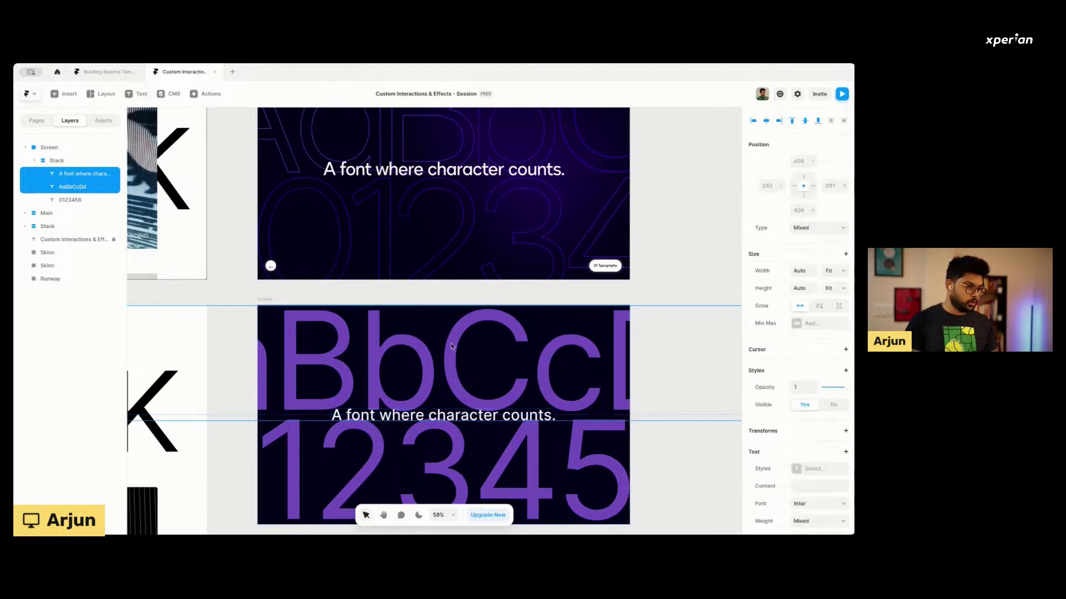
{"action": "left_click", "coordinate": [532, 438], "text": "shift"}
{"action": "scroll", "coordinate": [800, 453], "scroll_direction": "down", "scroll_amount": 3}
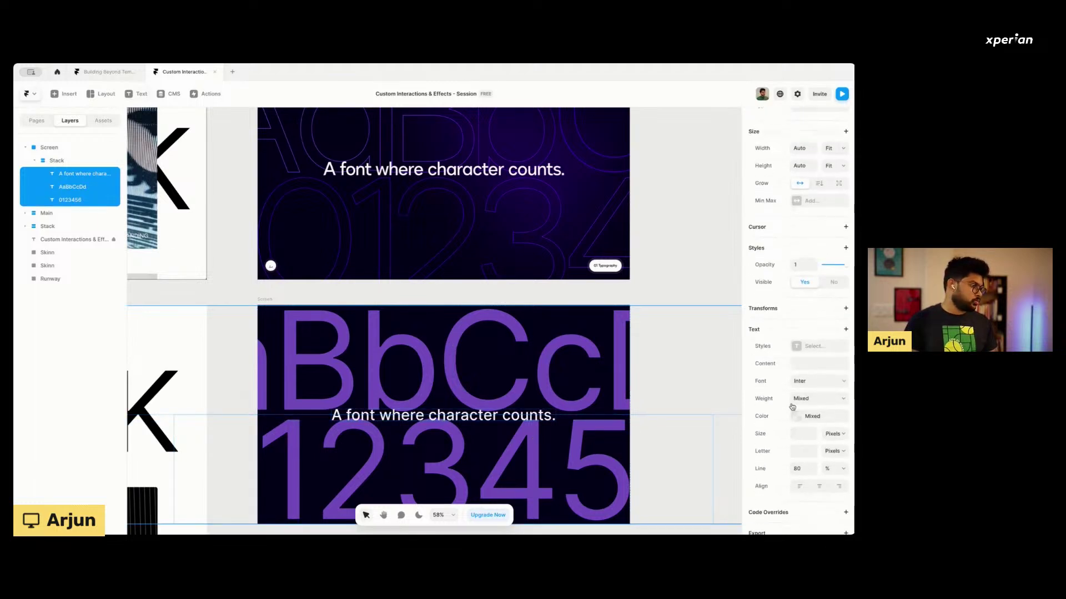
{"action": "left_click", "coordinate": [799, 383]}
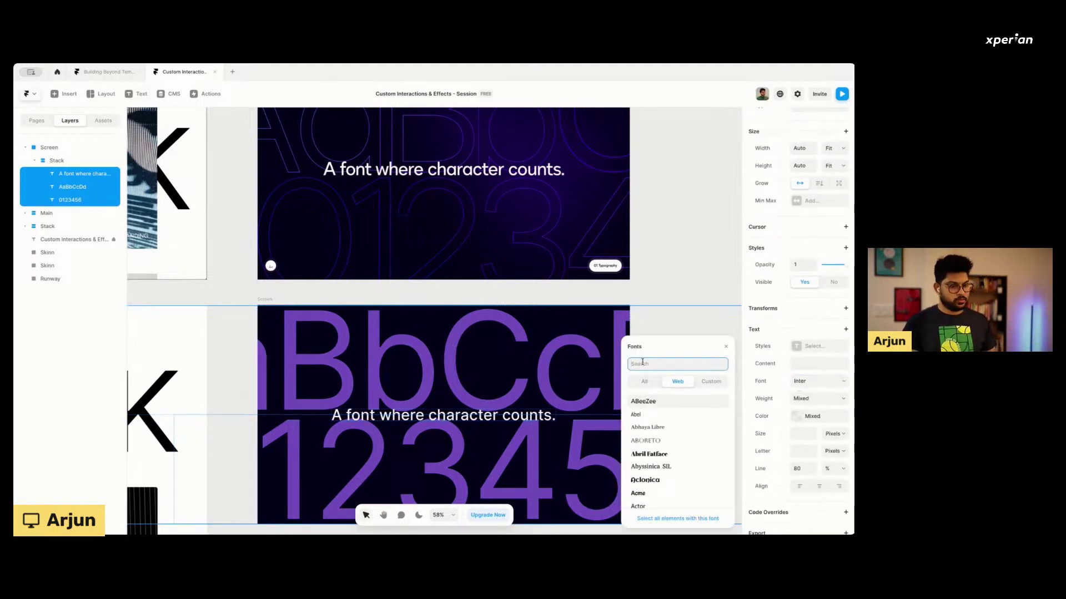
{"action": "type", "text": "Figtre"}
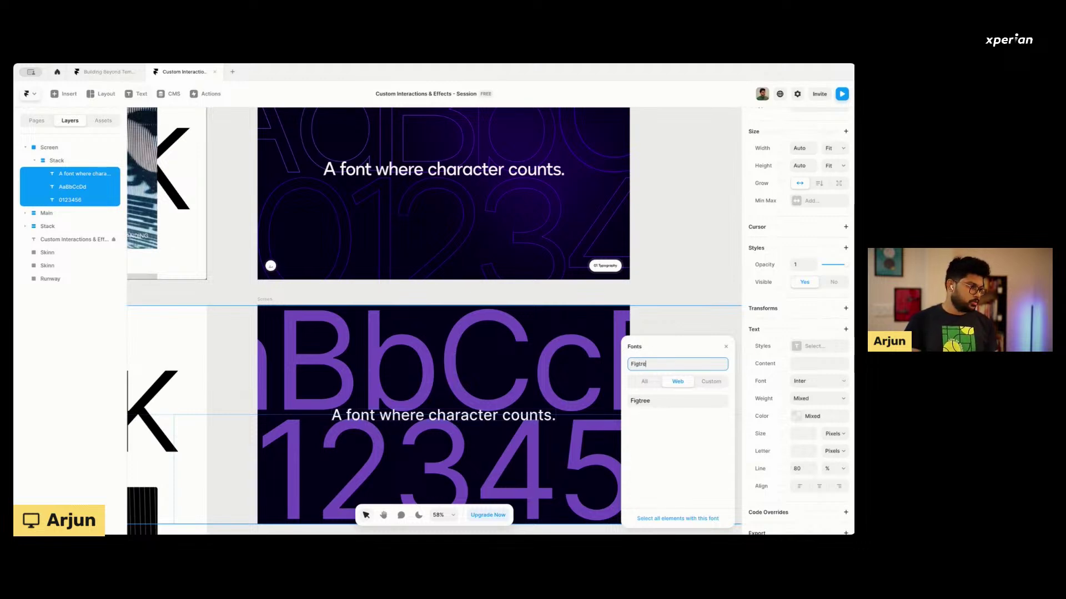
{"action": "left_click", "coordinate": [640, 401]}
{"action": "left_click", "coordinate": [695, 279]}
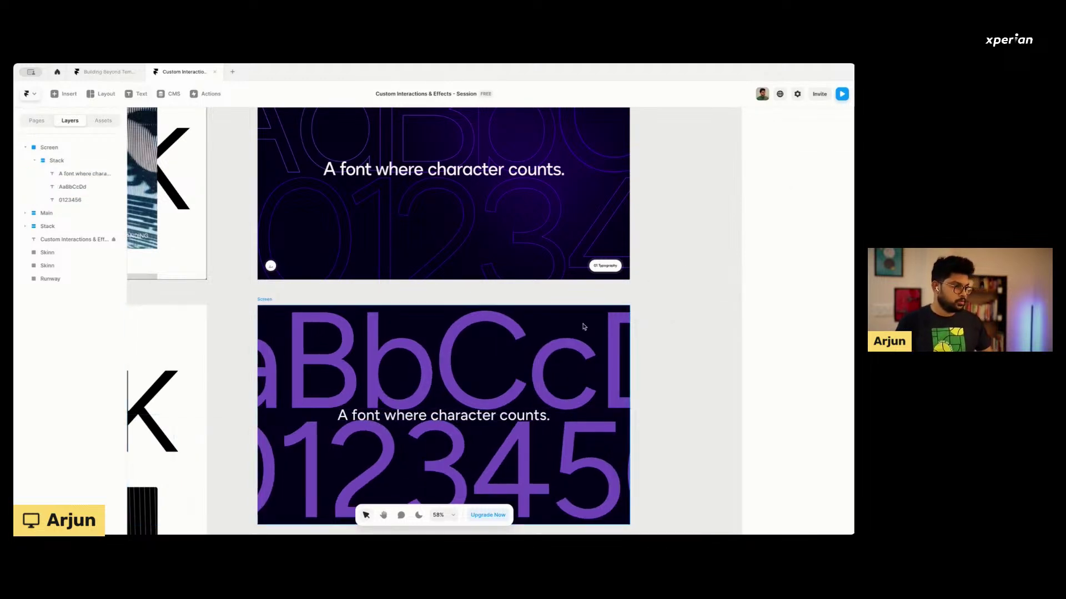
Compare the outlined background characters in the font-site reference with the recreated Figtree letter and number rows.
{"action": "left_click", "coordinate": [547, 369]}
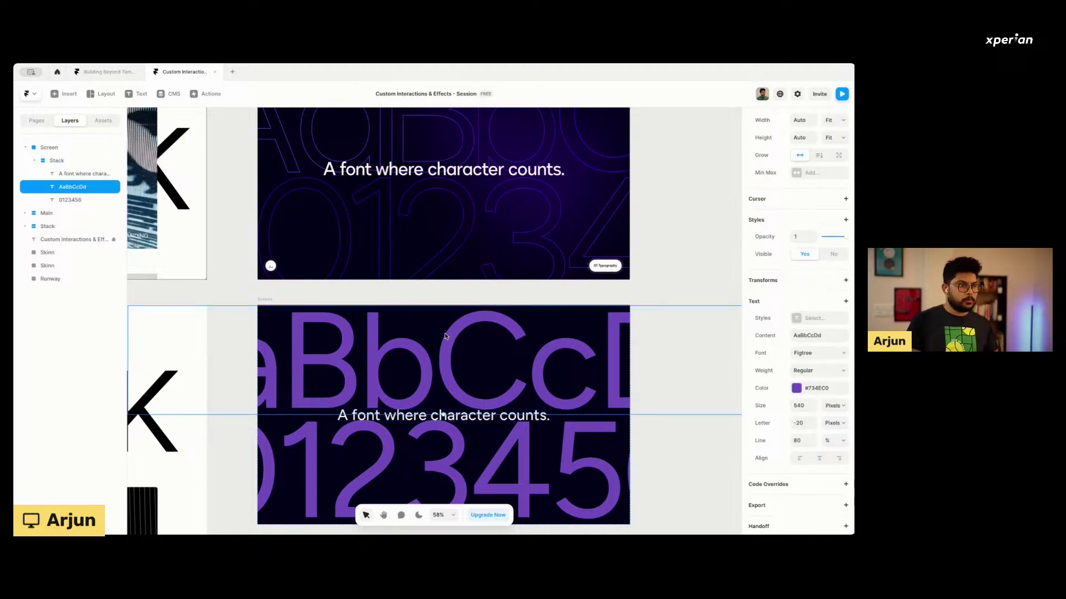
{"action": "scroll", "coordinate": [446, 336], "scroll_direction": "up", "scroll_amount": 3}
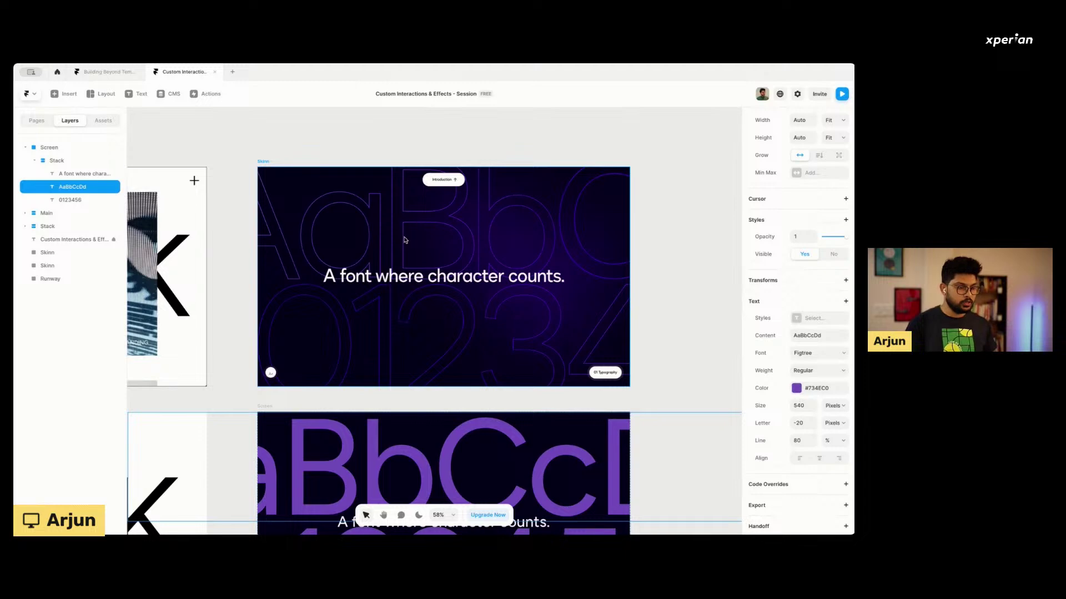
{"action": "scroll", "coordinate": [405, 240], "scroll_direction": "down", "scroll_amount": 2}
{"action": "scroll", "coordinate": [404, 240], "scroll_direction": "down", "scroll_amount": 4}
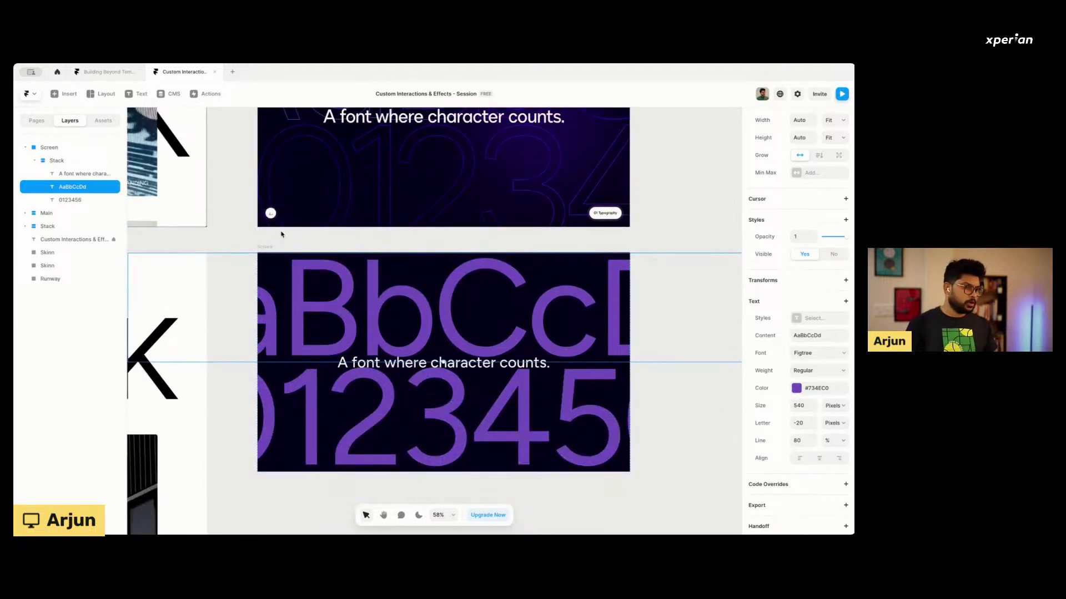
{"action": "left_click", "coordinate": [268, 252]}
{"action": "left_click", "coordinate": [325, 280]}
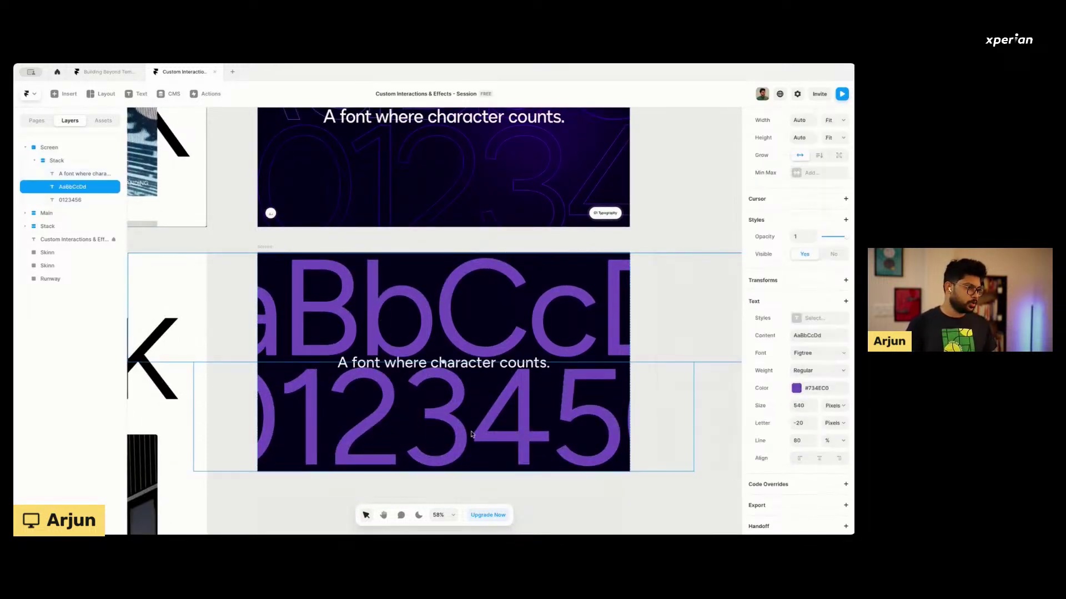
{"action": "left_click", "coordinate": [447, 425]}
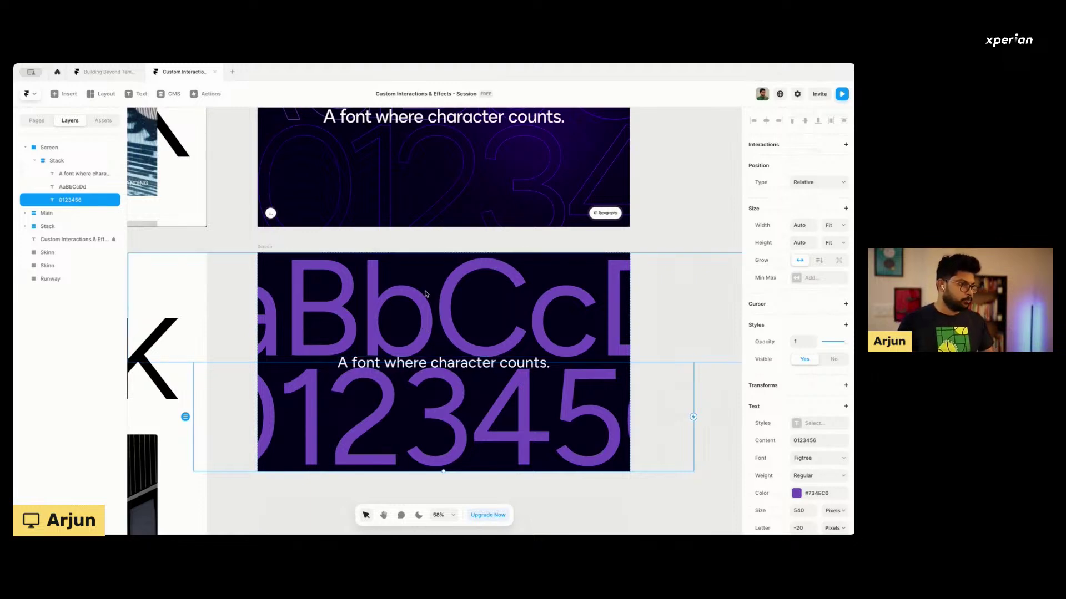
Copy the whole font screen and add a new page to the site, keeping its default name.
{"action": "left_click", "coordinate": [447, 361]}
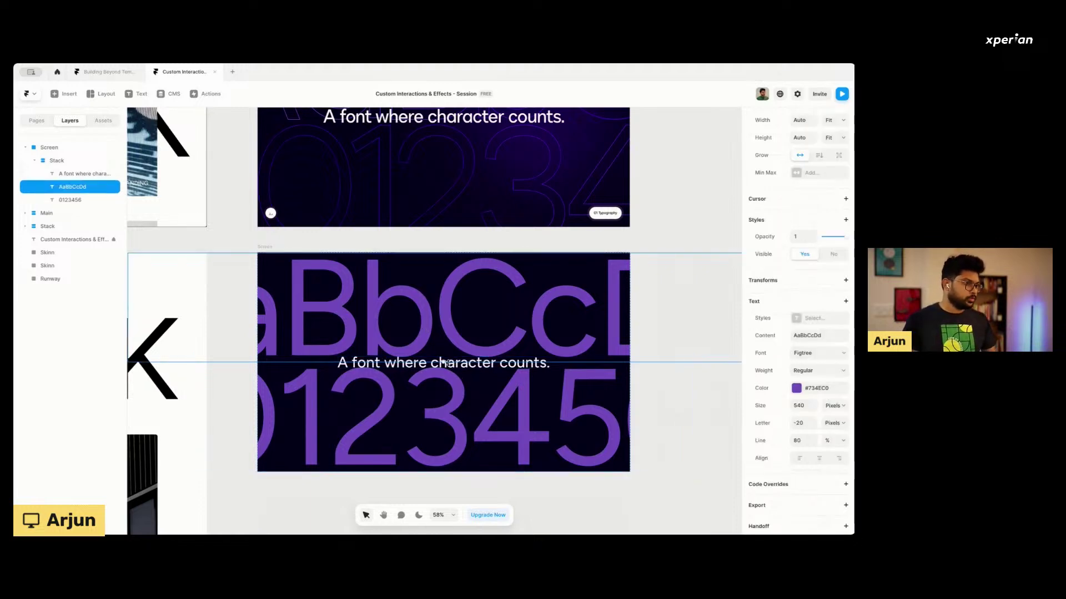
{"action": "left_click", "coordinate": [267, 247]}
{"action": "left_click", "coordinate": [36, 120]}
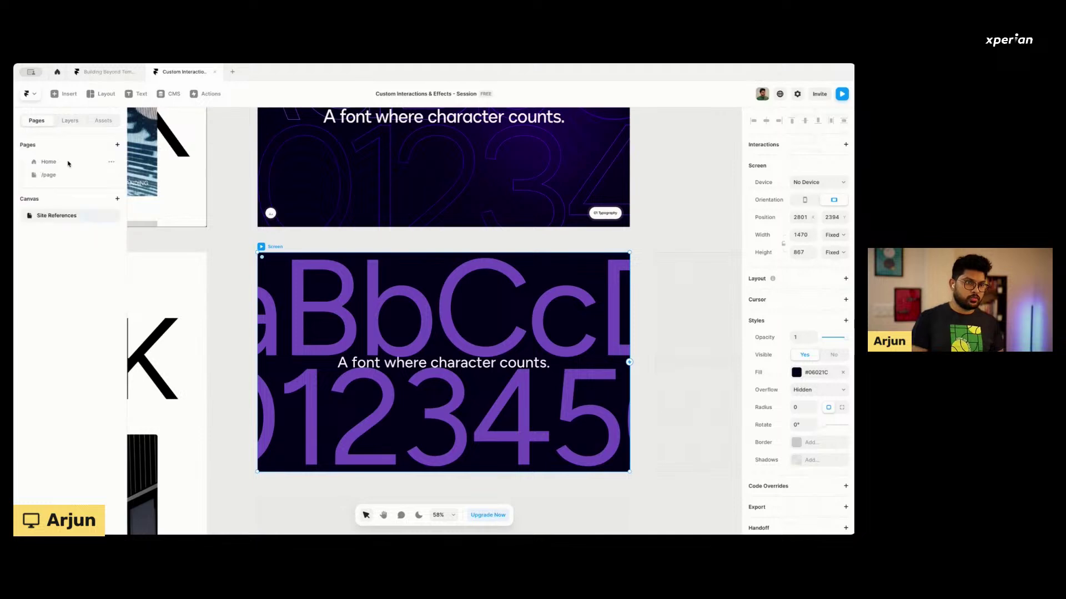
{"action": "left_click", "coordinate": [117, 145]}
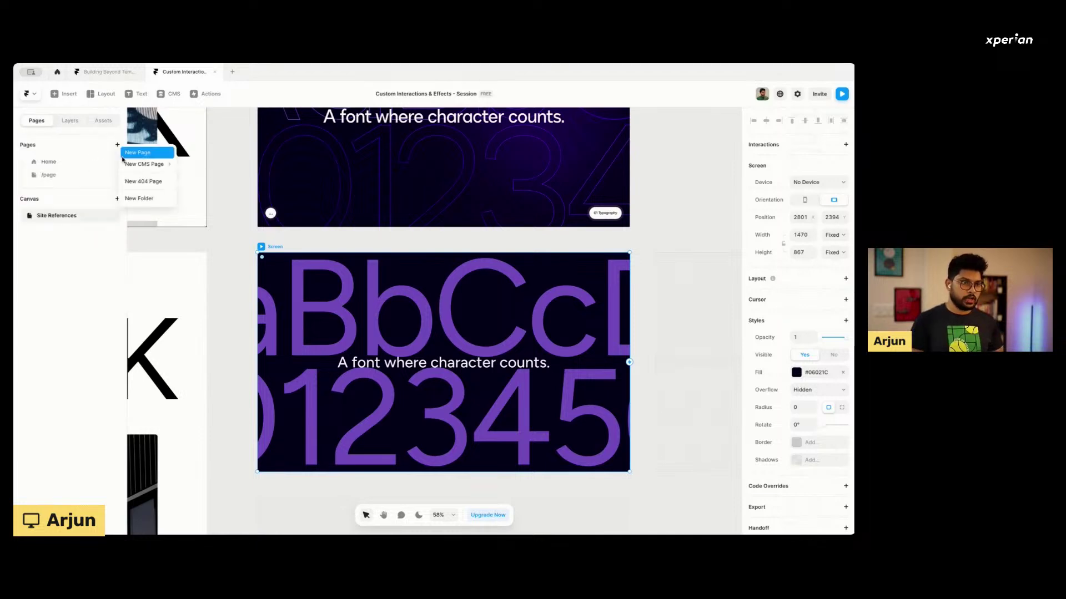
{"action": "left_click", "coordinate": [137, 152]}
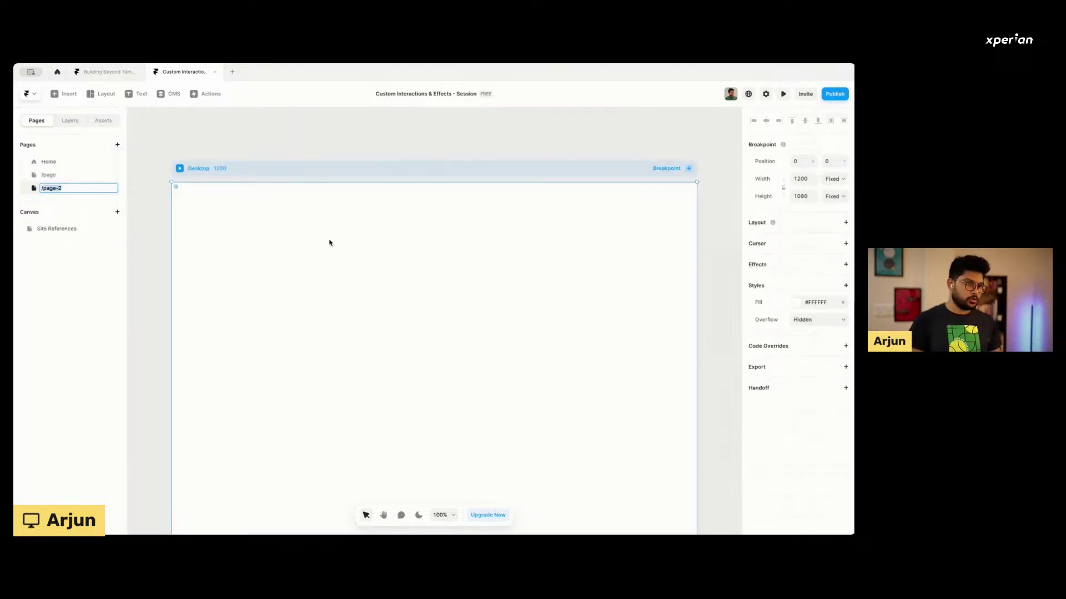
{"action": "key", "text": "Return"}
Try placing the copied font screen inside the new page's Desktop breakpoint.
{"action": "key", "text": "ctrl+v"}
{"action": "key", "text": "shift+1"}
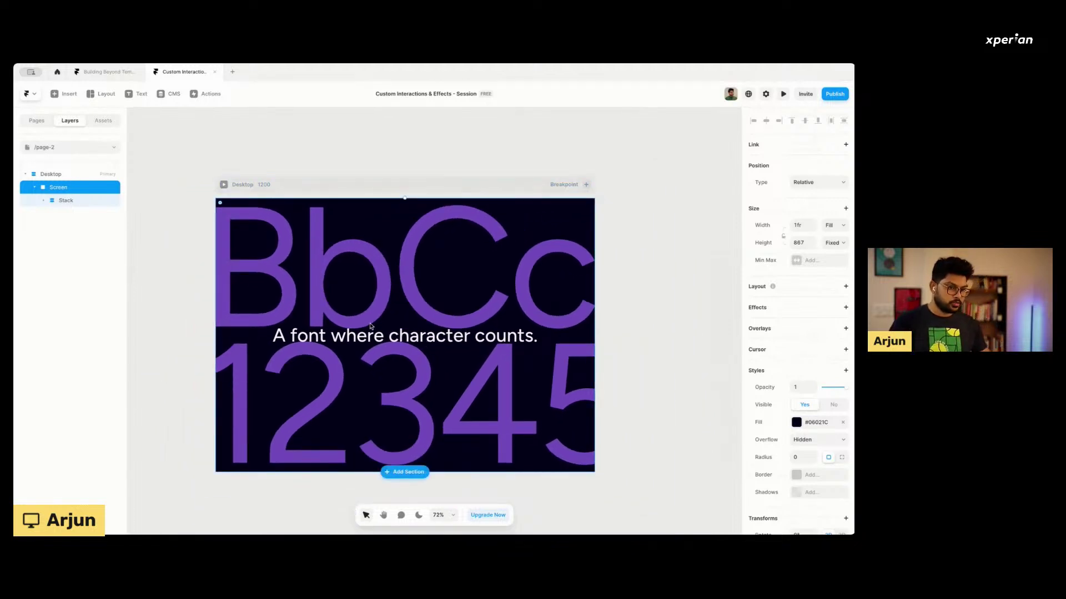
{"action": "key", "text": "Delete"}
Return to the Site References canvas and duplicate the stack holding the tagline and the two purple rows.
{"action": "left_click", "coordinate": [36, 120]}
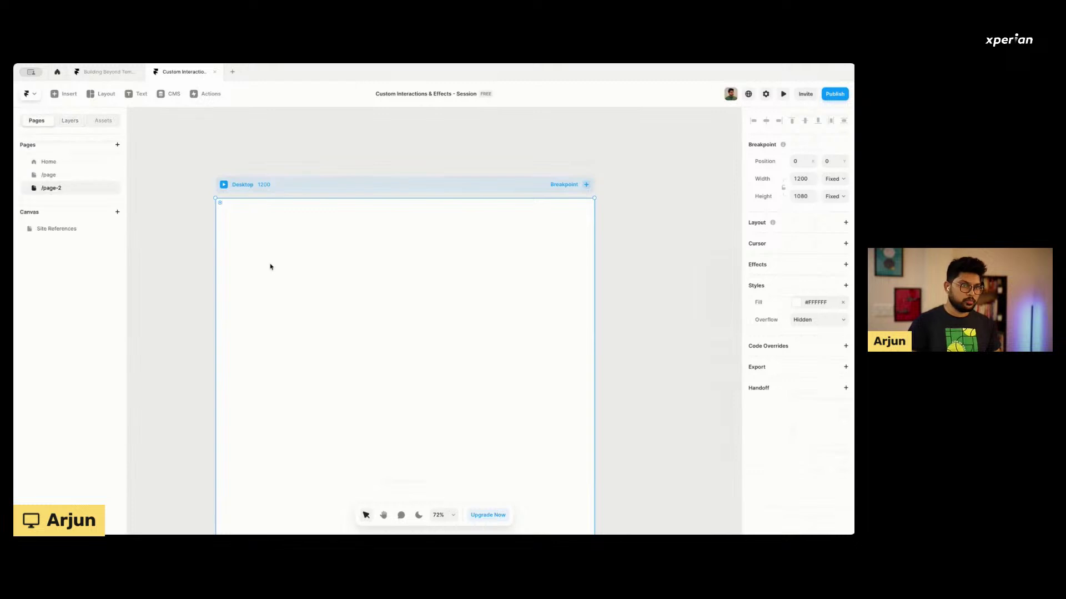
{"action": "left_click", "coordinate": [51, 230]}
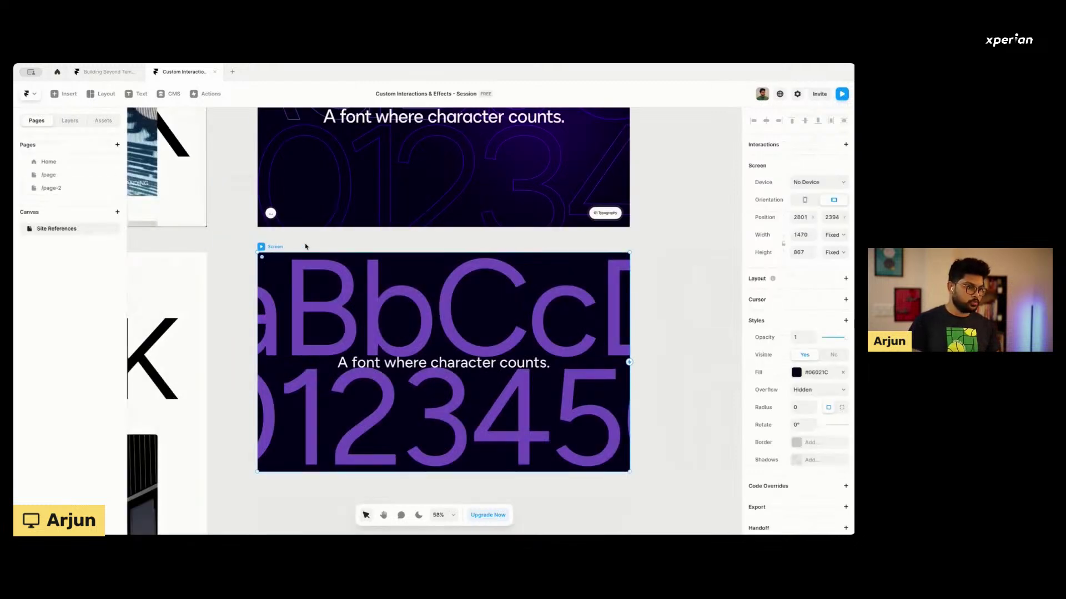
{"action": "left_click", "coordinate": [362, 322]}
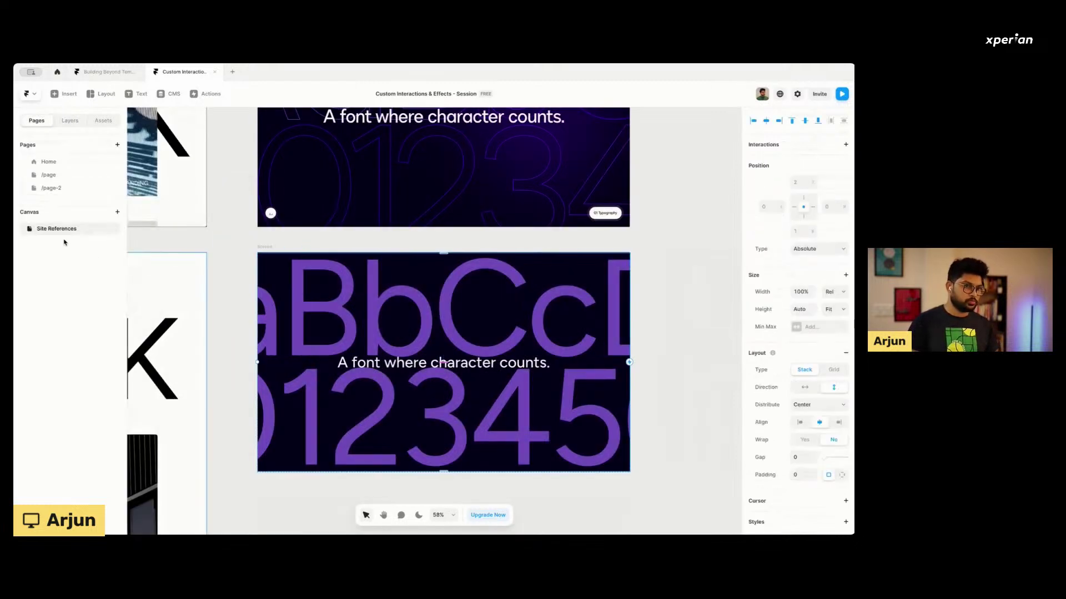
{"action": "left_click", "coordinate": [70, 121]}
{"action": "key", "text": "ctrl+d"}
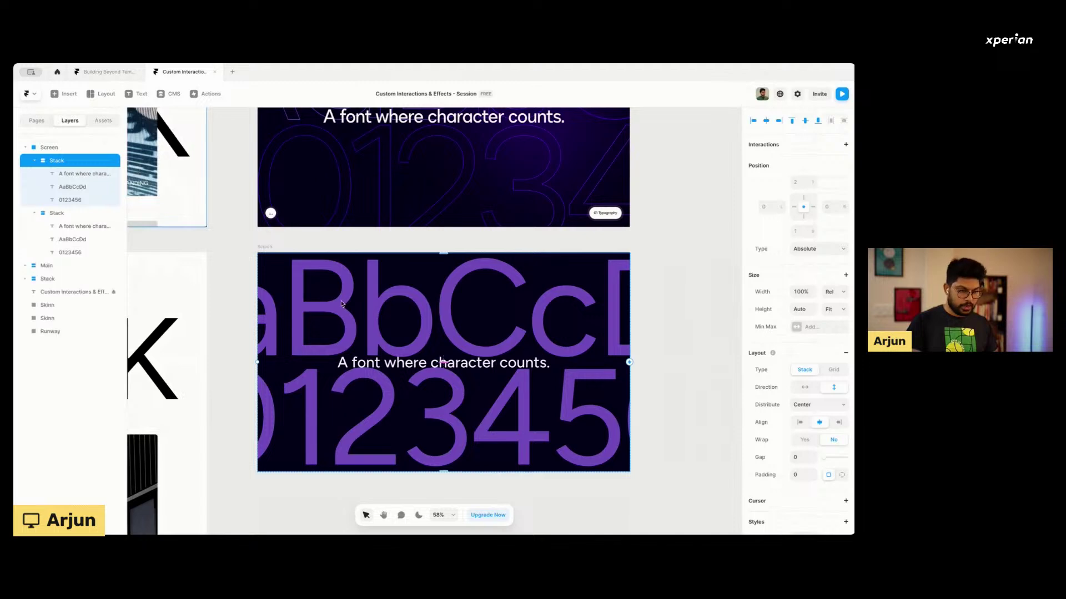
Turn the parent Screen frame into a vertical stack layout with gap 0 and Fit height.
{"action": "left_click", "coordinate": [55, 147]}
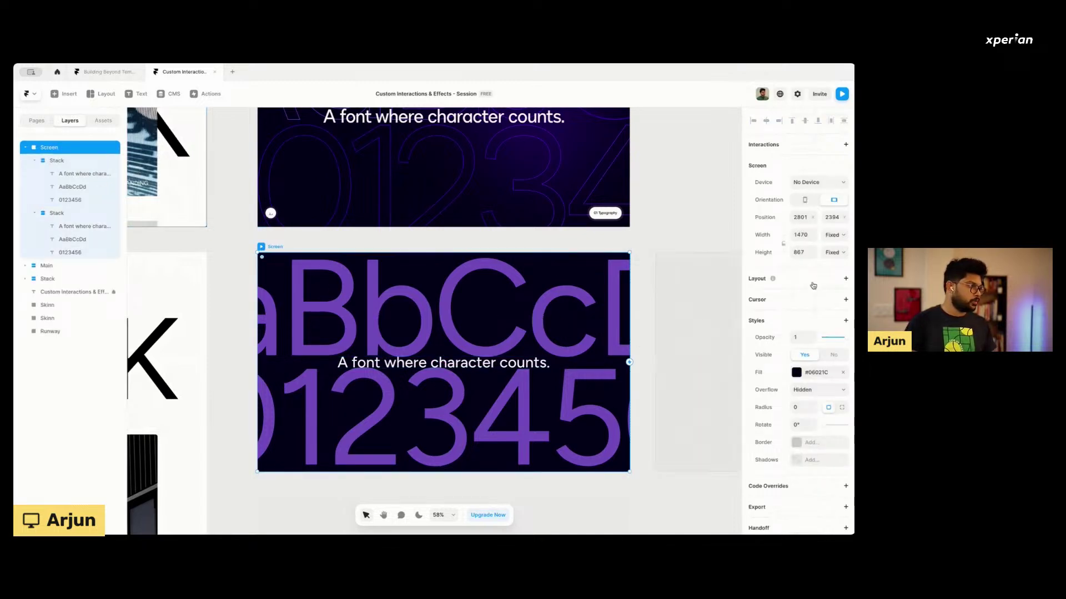
{"action": "left_click", "coordinate": [774, 282]}
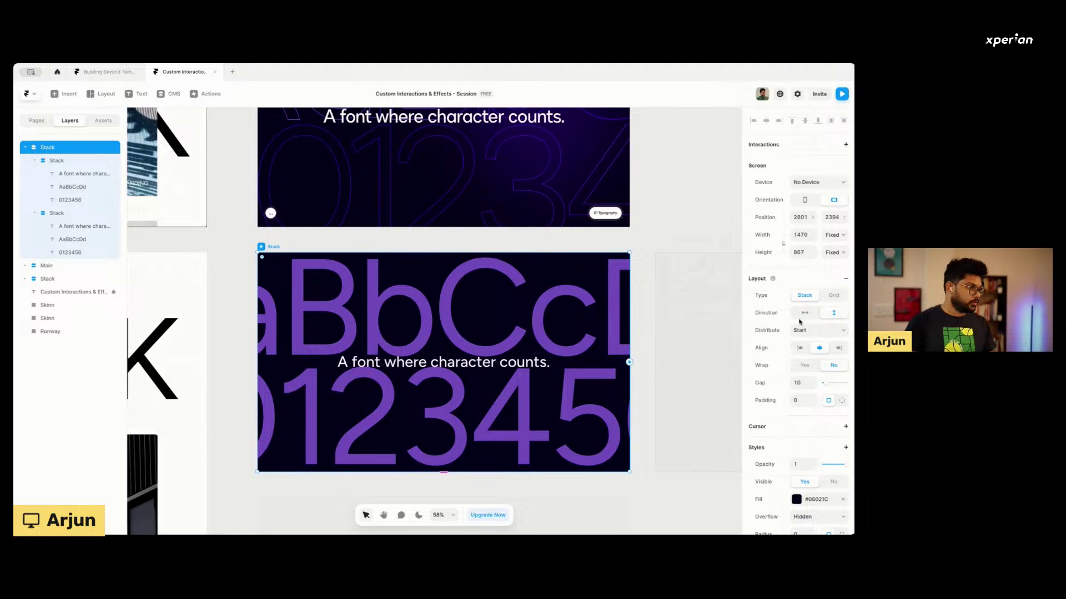
{"action": "left_click", "coordinate": [792, 383]}
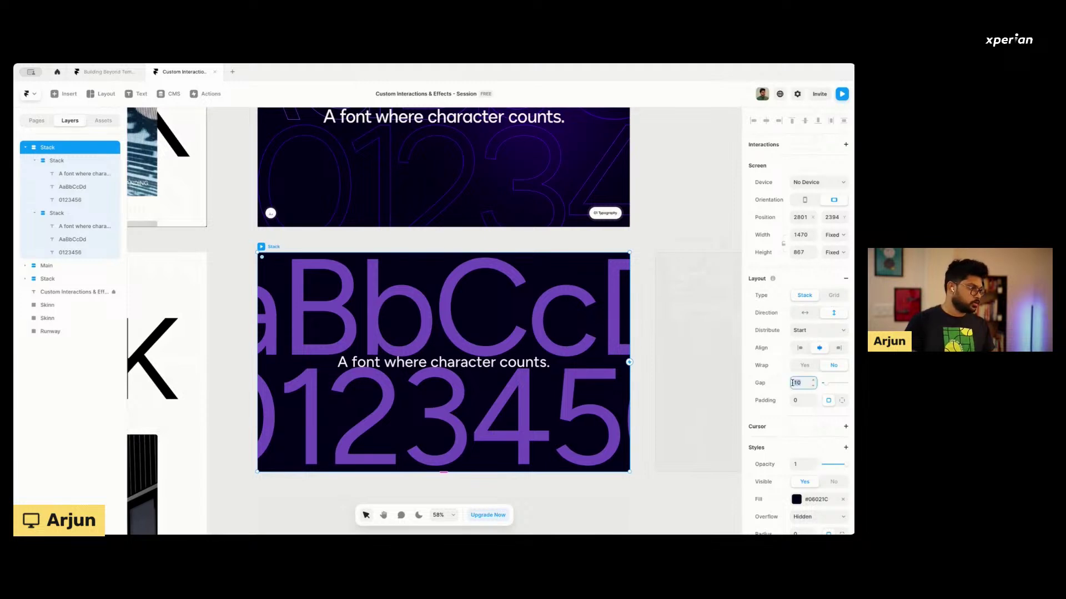
{"action": "type", "text": "0"}
{"action": "key", "text": "Return"}
{"action": "left_click", "coordinate": [805, 200]}
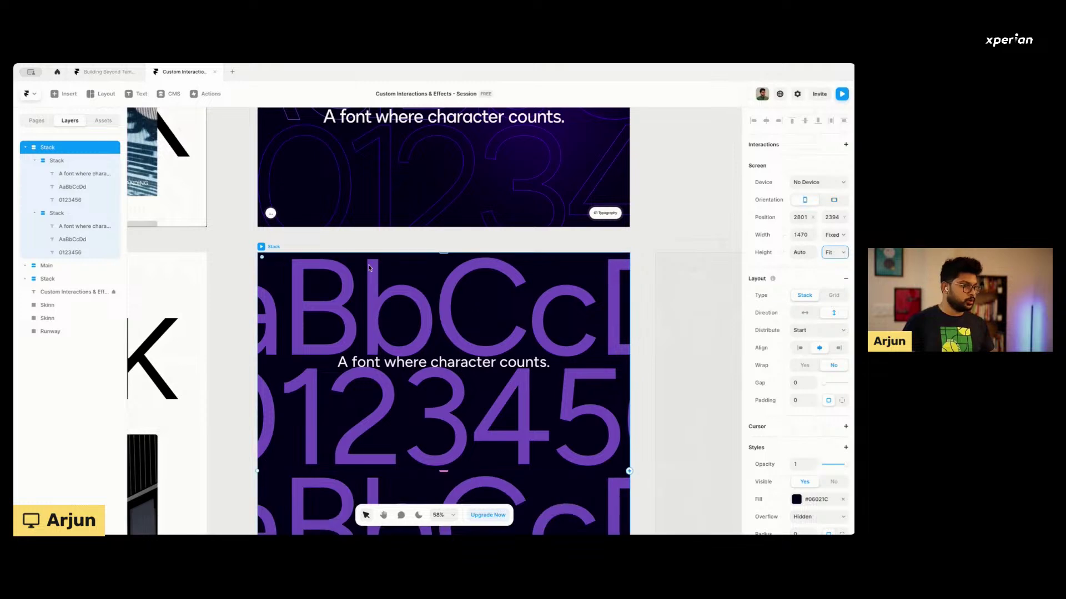
Delete the AaBbCcDd and 0123456 text layers from the lower, duplicated stack.
{"action": "scroll", "coordinate": [387, 397], "scroll_direction": "down", "scroll_amount": 4}
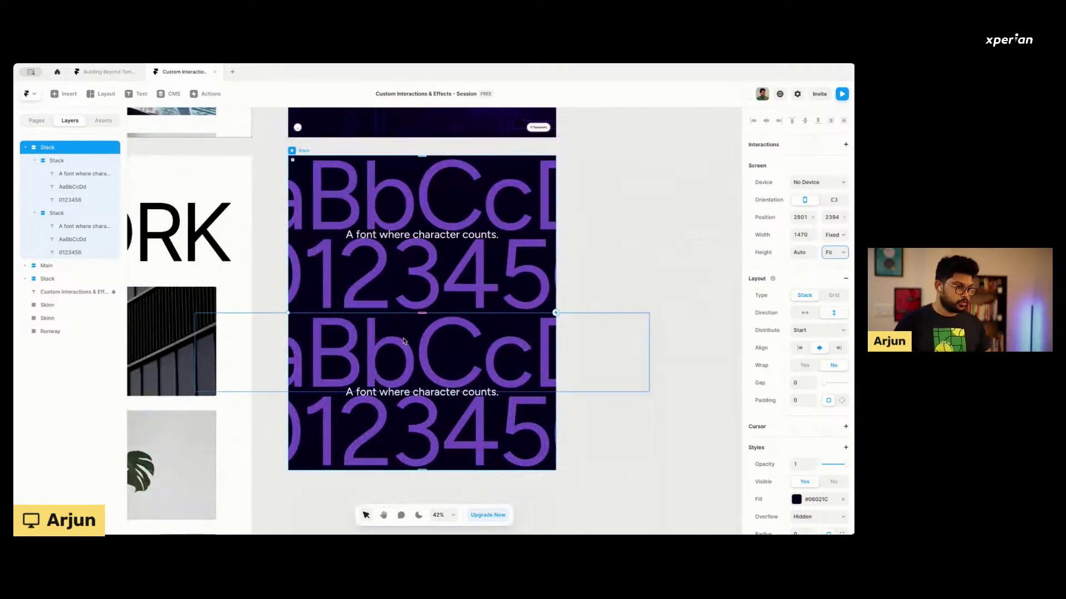
{"action": "left_click", "coordinate": [388, 378]}
{"action": "left_click", "coordinate": [412, 420], "text": "shift"}
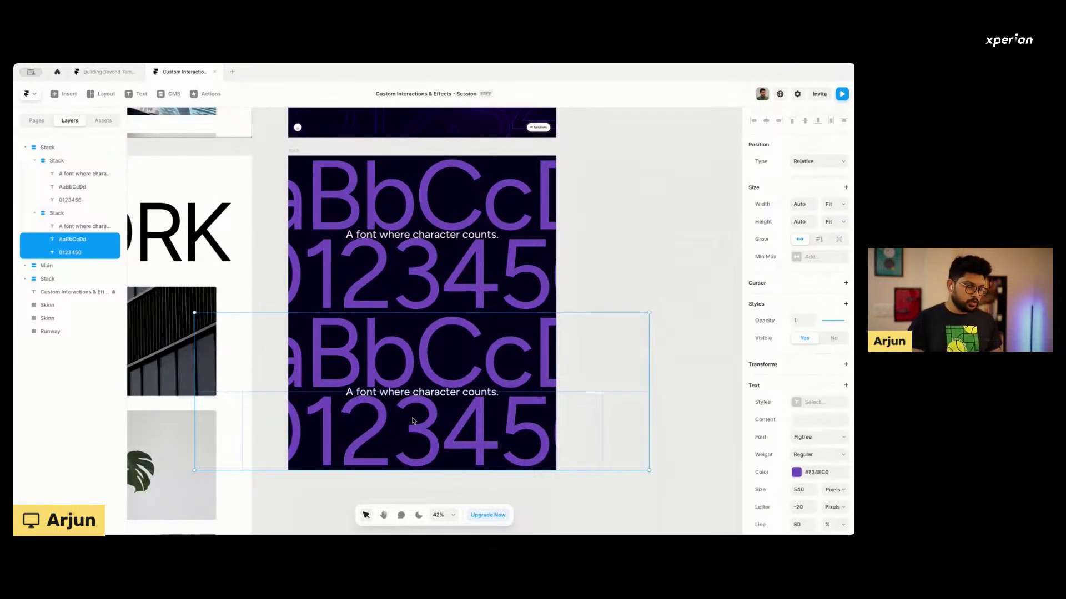
{"action": "key", "text": "Delete"}
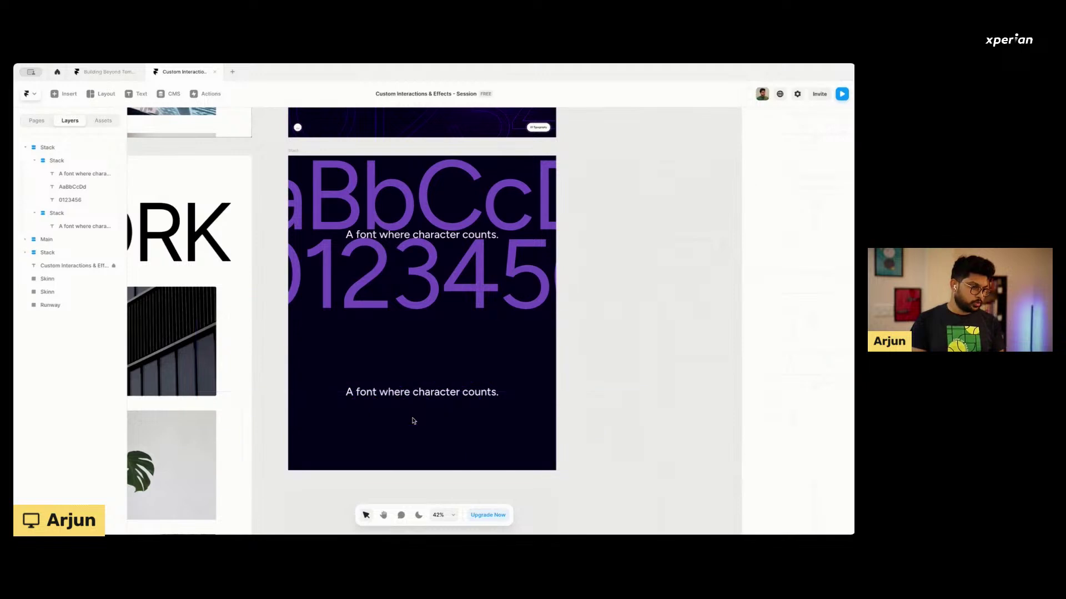
Change the lower stack's tagline from Absolute to Relative positioning.
{"action": "left_click", "coordinate": [425, 393]}
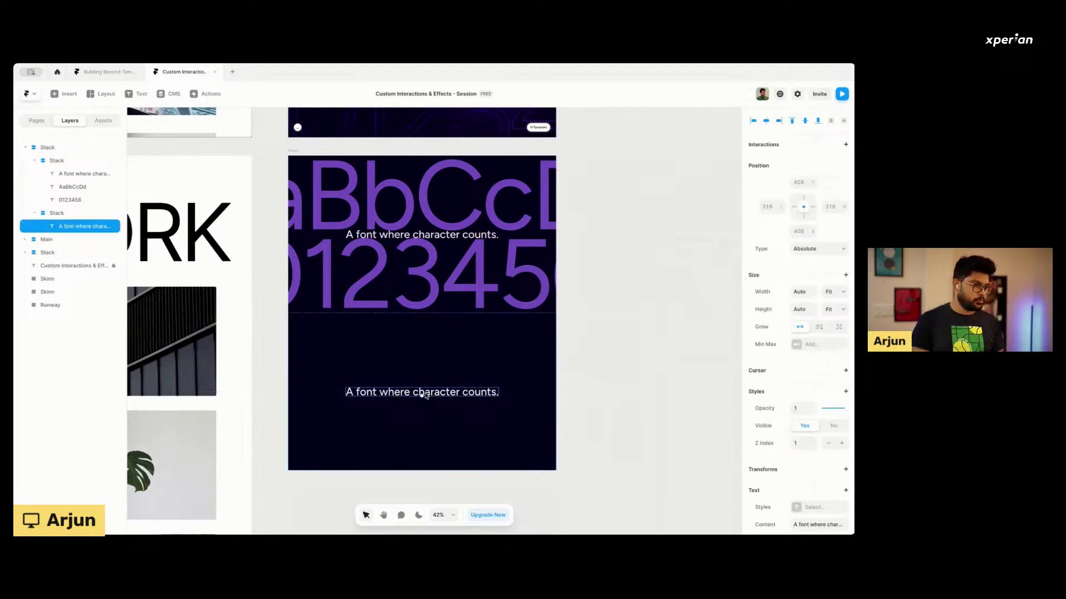
{"action": "double_click", "coordinate": [425, 393]}
{"action": "left_click", "coordinate": [423, 393]}
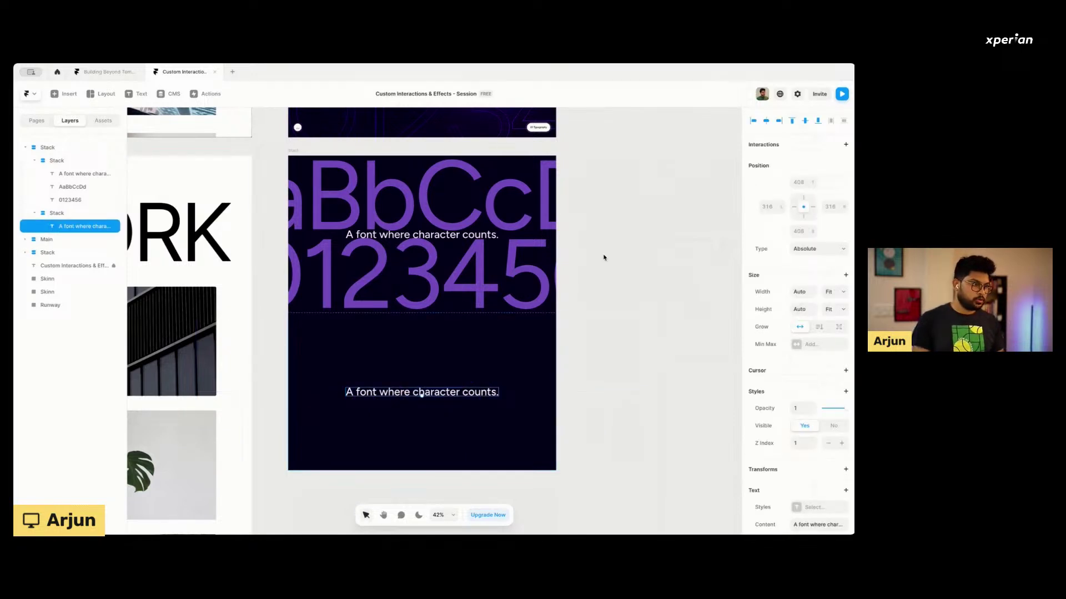
{"action": "left_click", "coordinate": [816, 249]}
{"action": "left_click", "coordinate": [808, 263]}
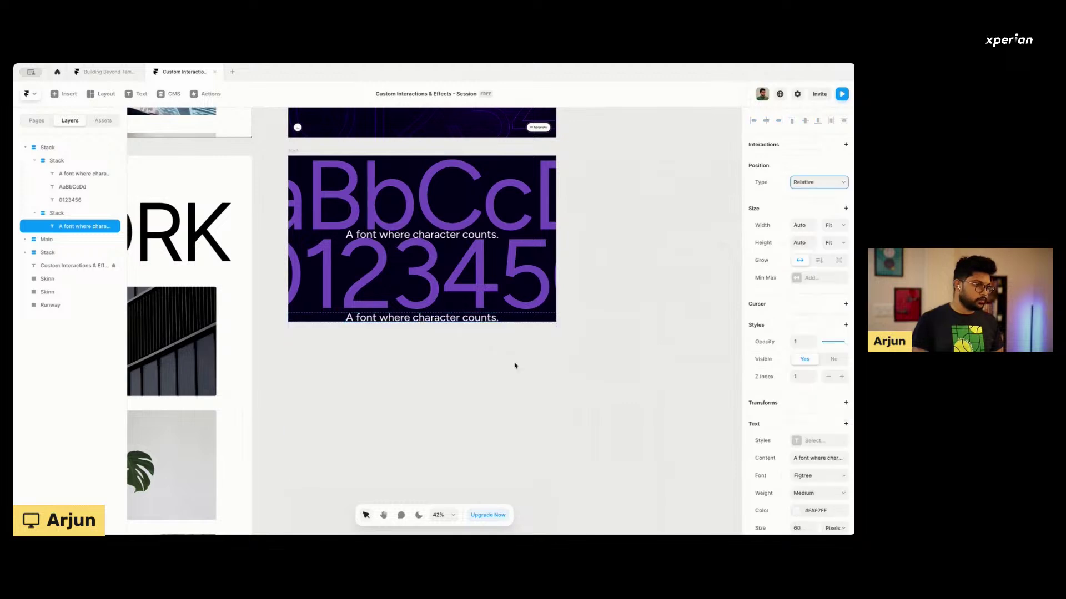
Set the height of the lower stack to a fixed 800.
{"action": "left_click", "coordinate": [71, 213]}
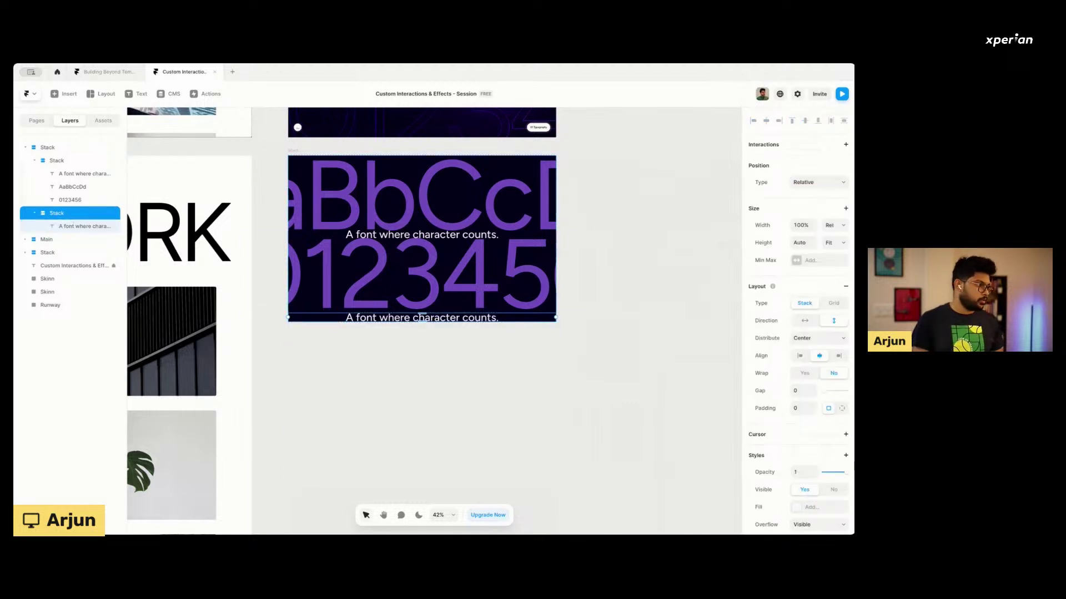
{"action": "left_click", "coordinate": [797, 244]}
{"action": "type", "text": "800"}
{"action": "key", "text": "Return"}
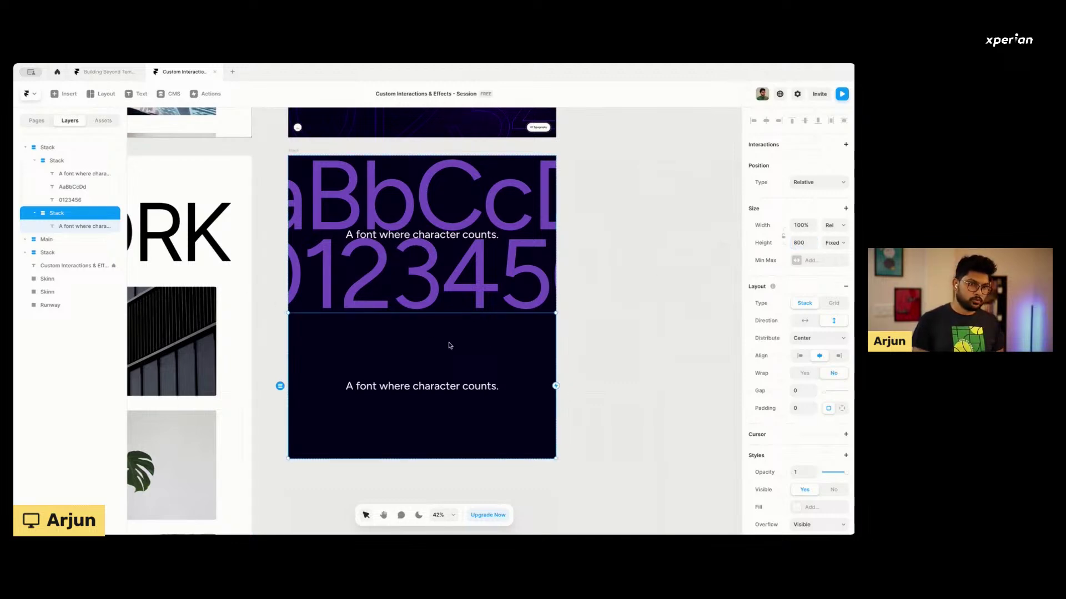
Give the lower stack a solid white #FFFFFF fill.
{"action": "scroll", "coordinate": [808, 390], "scroll_direction": "down", "scroll_amount": 3}
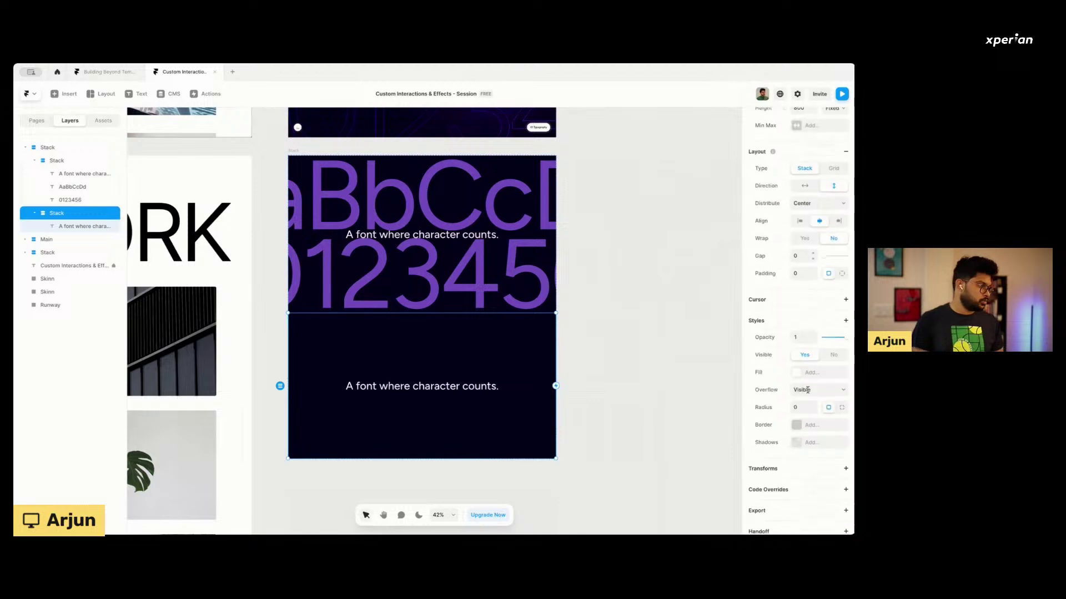
{"action": "left_click", "coordinate": [809, 373]}
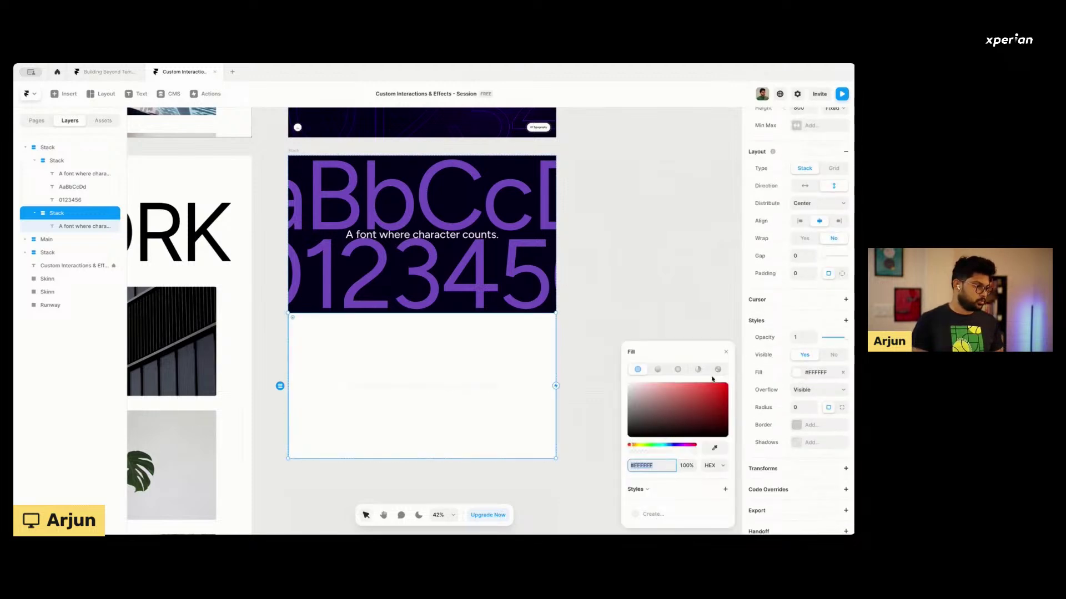
{"action": "left_click", "coordinate": [726, 352]}
Recolour the tagline in the white section to a dark navy.
{"action": "left_click", "coordinate": [397, 387]}
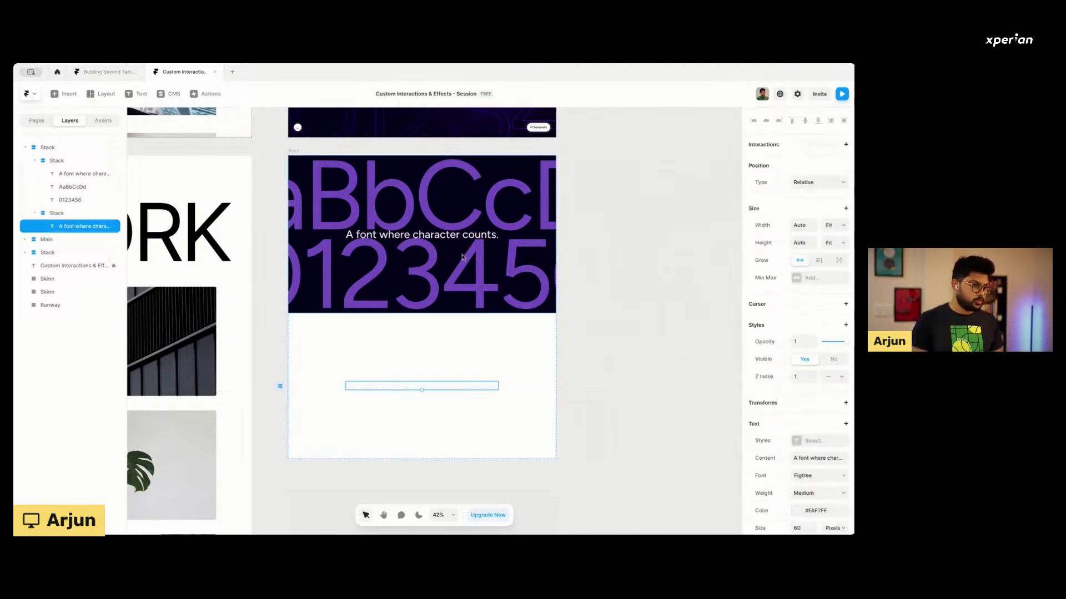
{"action": "left_click", "coordinate": [580, 372]}
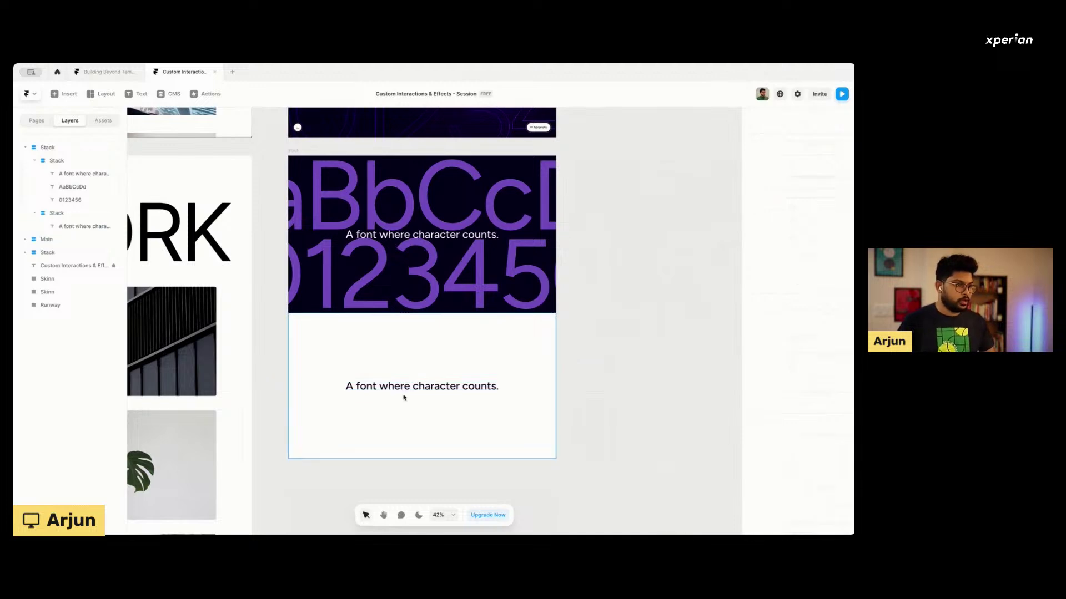
{"action": "left_click", "coordinate": [392, 390]}
{"action": "left_click", "coordinate": [392, 389]}
{"action": "left_click", "coordinate": [601, 378]}
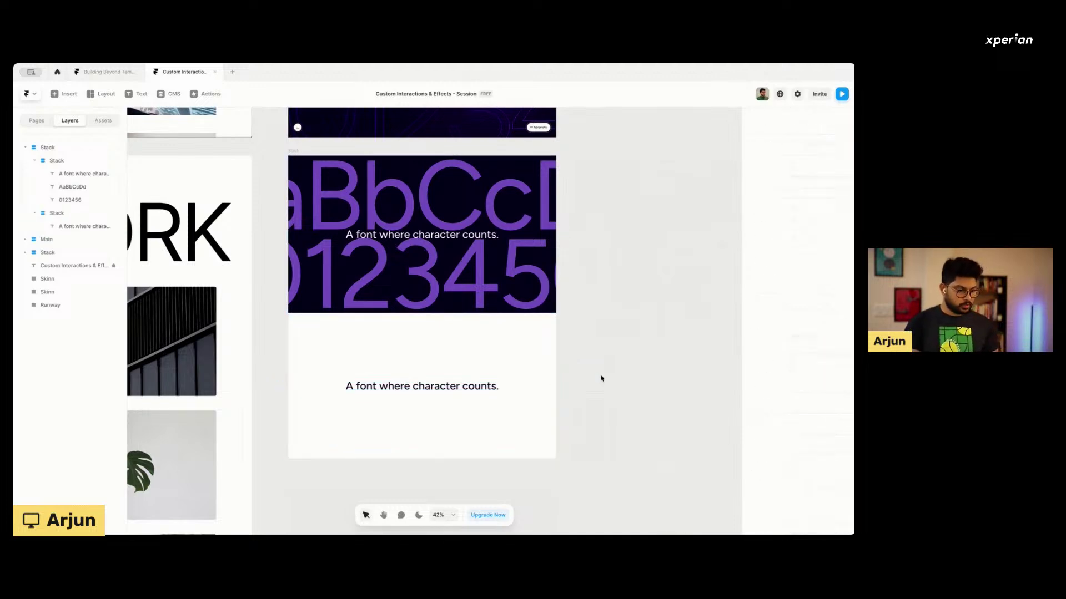
Set the width of the white lower stack to Fill.
{"action": "left_click", "coordinate": [396, 369]}
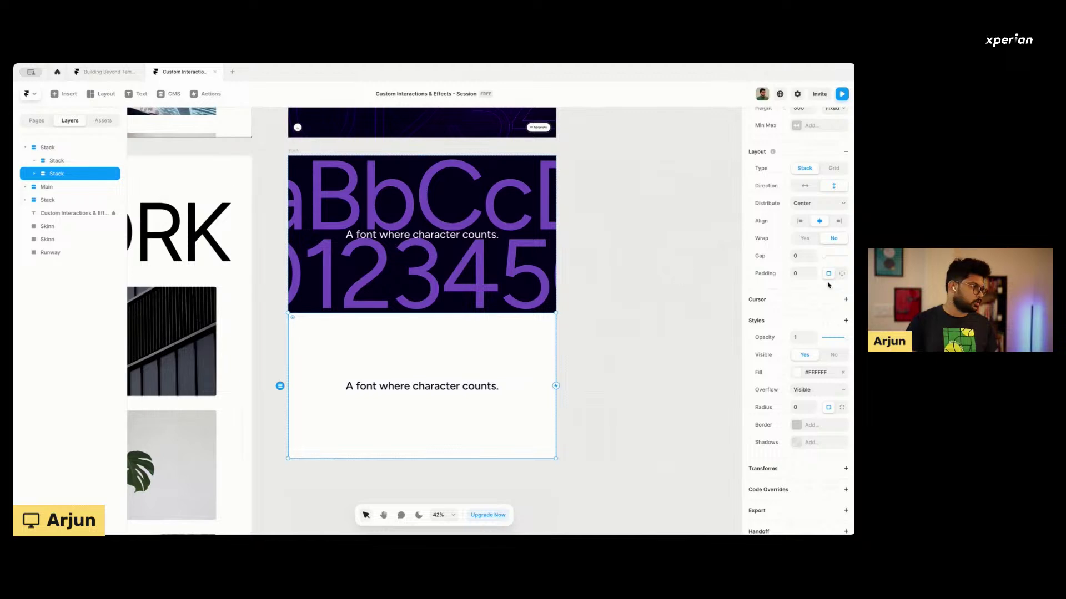
{"action": "scroll", "coordinate": [828, 285], "scroll_direction": "up", "scroll_amount": 3}
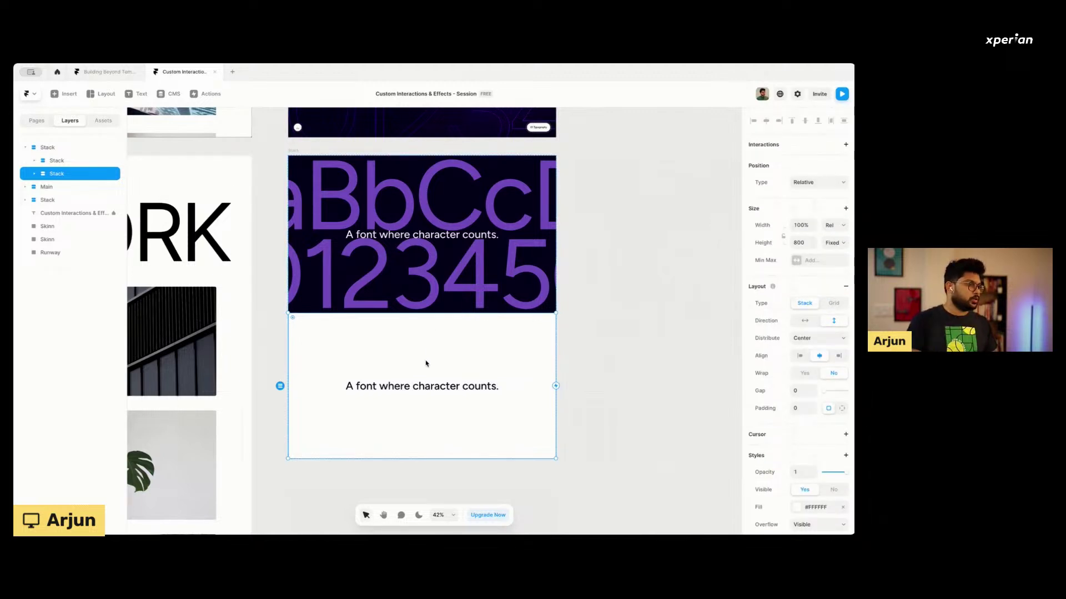
{"action": "left_click", "coordinate": [841, 229]}
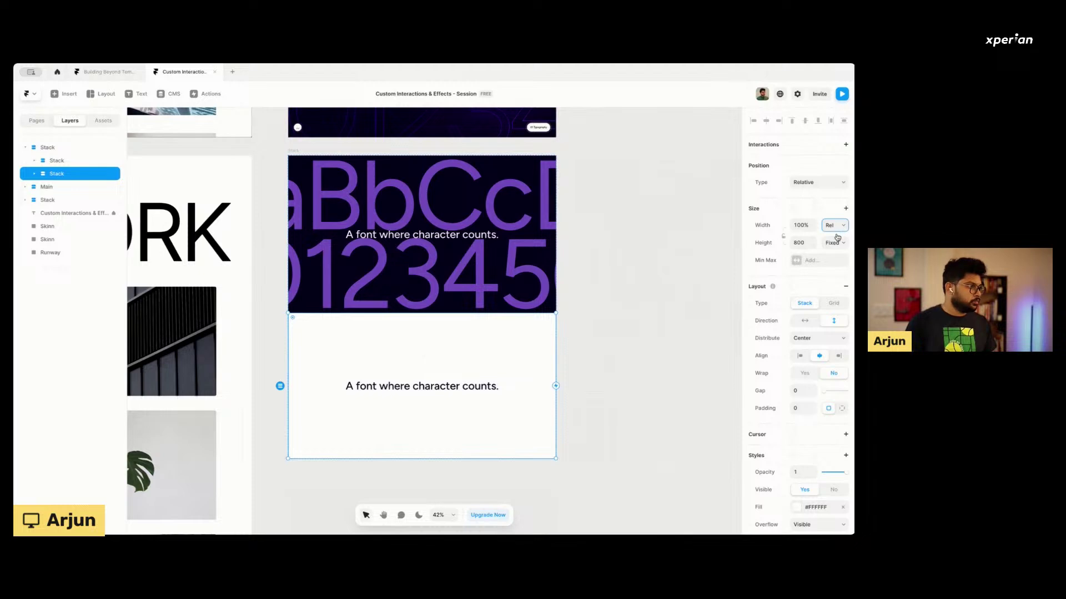
{"action": "left_click", "coordinate": [838, 239]}
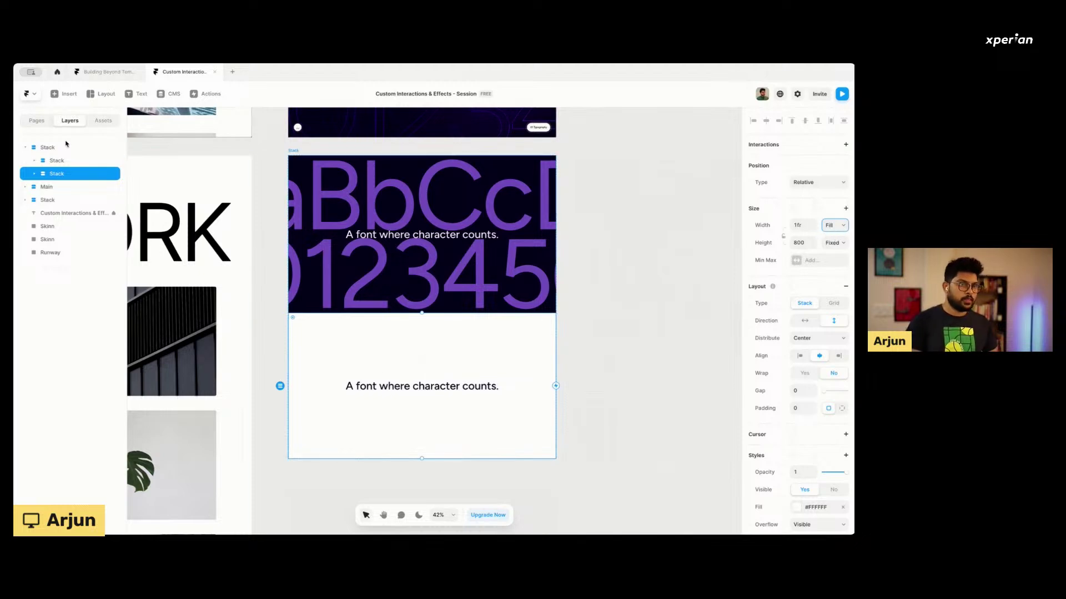
Rename the white lower stack as Section 2 and the purple-lettered upper stack as Section 1.
{"action": "key", "text": "ctrl+r"}
{"action": "type", "text": "Section 2"}
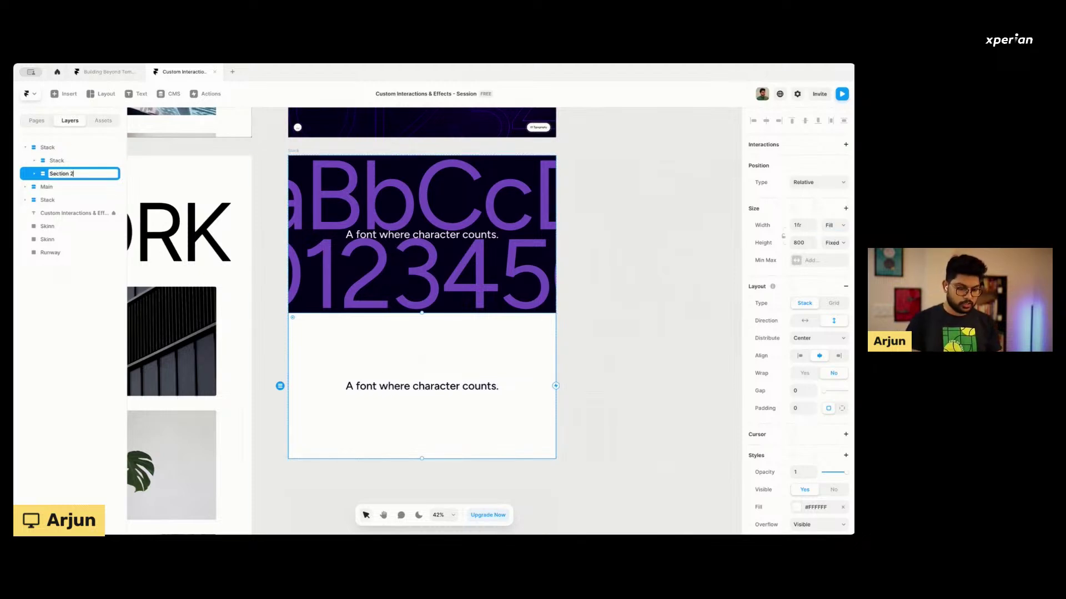
{"action": "key", "text": "Return"}
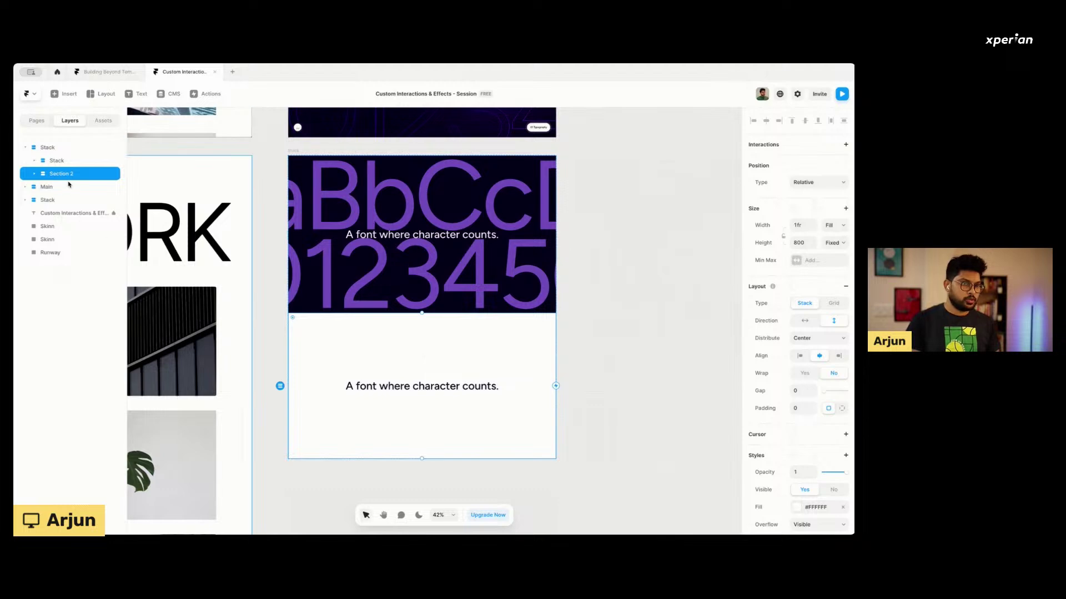
{"action": "double_click", "coordinate": [61, 161]}
{"action": "type", "text": "Sectio"}
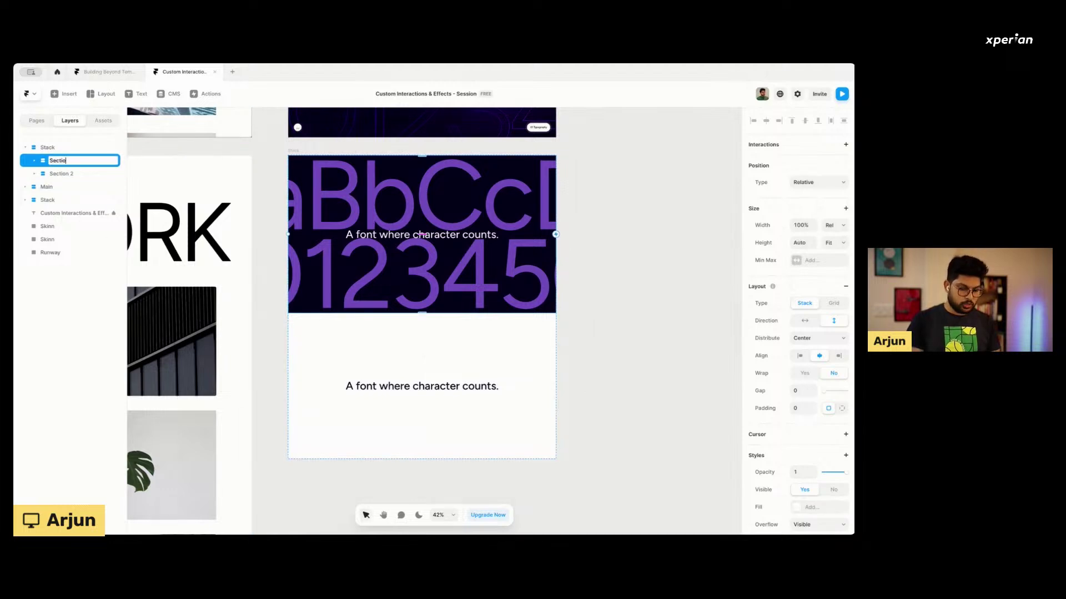
{"action": "key", "text": "Return"}
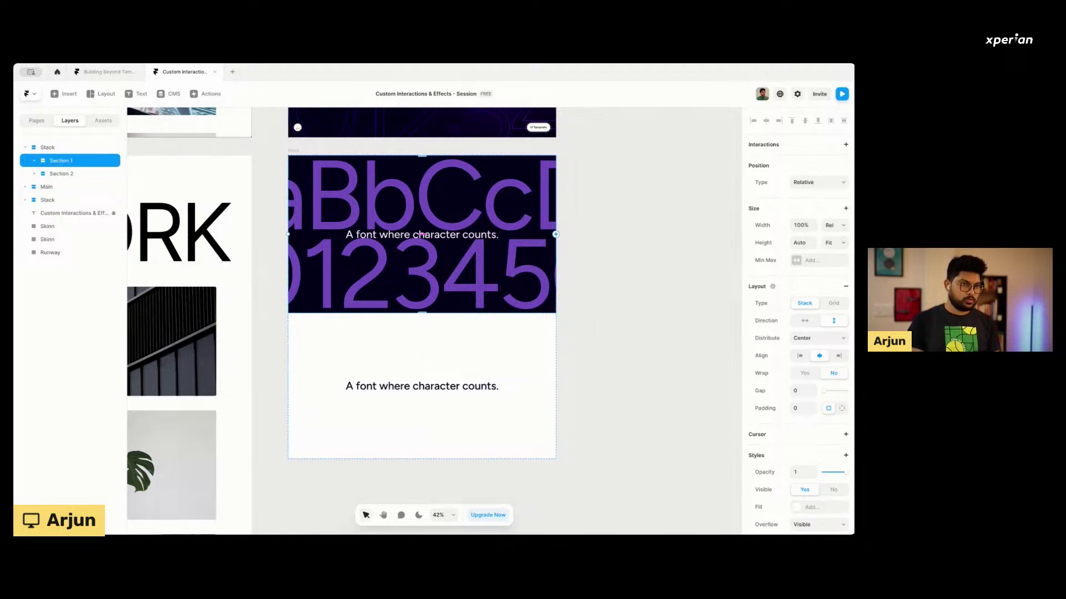
Copy the stack holding Section 1 and Section 2 into the desktop frame of /page-2.
{"action": "left_click", "coordinate": [41, 147]}
{"action": "left_click", "coordinate": [38, 121]}
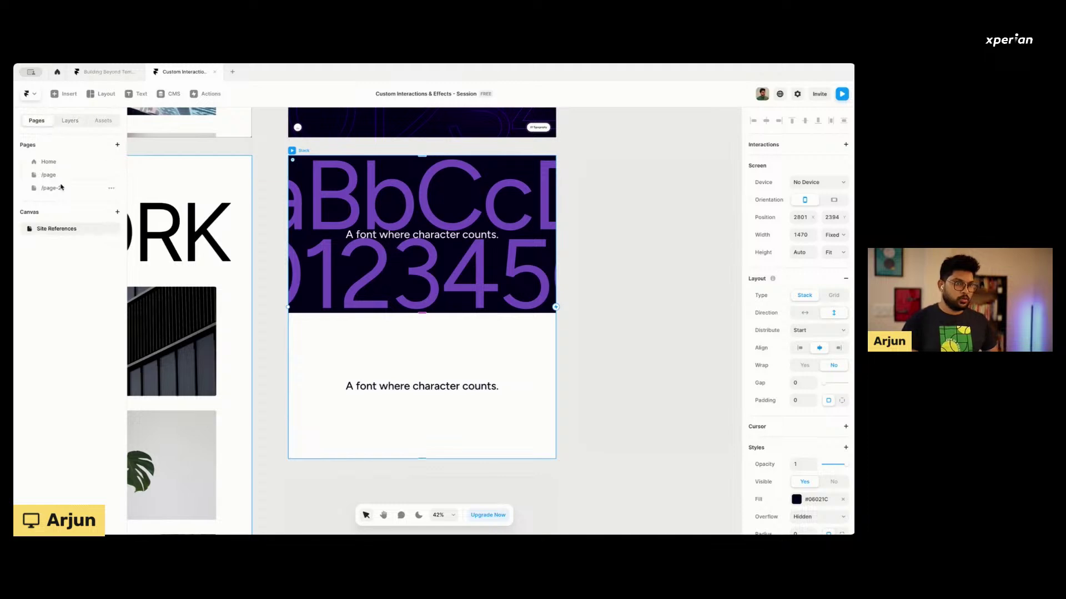
{"action": "left_click", "coordinate": [56, 188]}
{"action": "key", "text": "ctrl+v"}
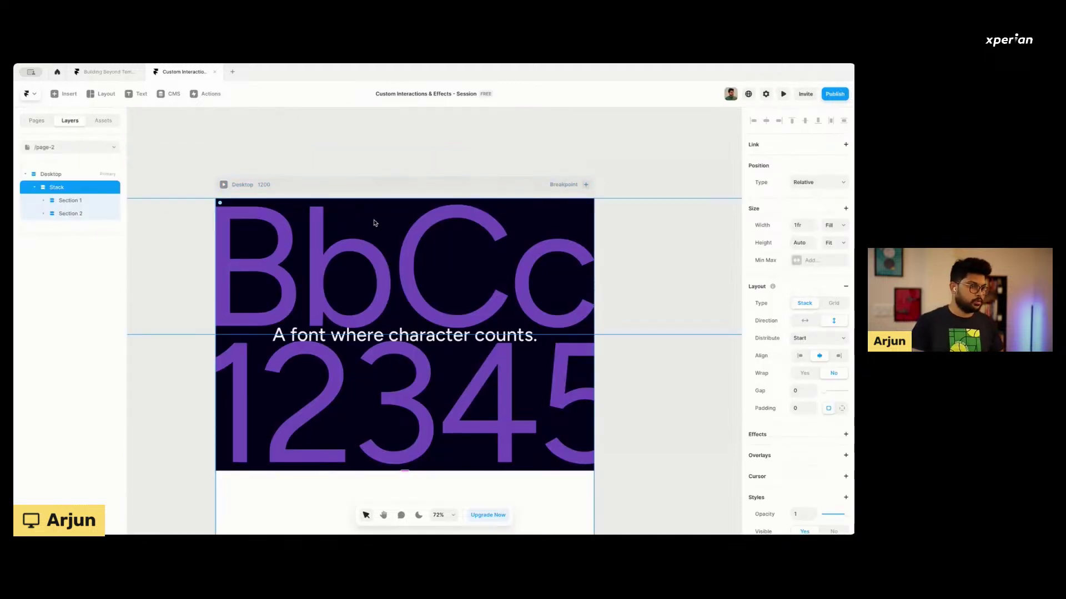
Set the height of the Desktop breakpoint on /page-2 to Fit.
{"action": "scroll", "coordinate": [345, 210], "scroll_direction": "down", "scroll_amount": 3}
{"action": "scroll", "coordinate": [311, 183], "scroll_direction": "down", "scroll_amount": 2}
{"action": "scroll", "coordinate": [311, 183], "scroll_direction": "left", "scroll_amount": 2}
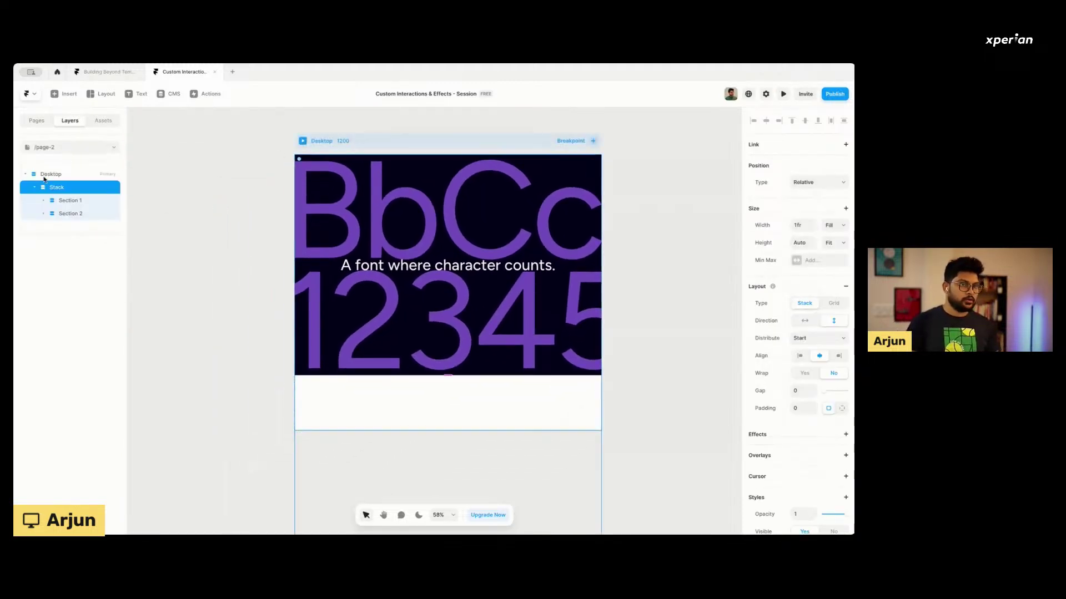
{"action": "left_click", "coordinate": [320, 141]}
{"action": "left_click", "coordinate": [833, 196]}
{"action": "key", "text": "Down"}
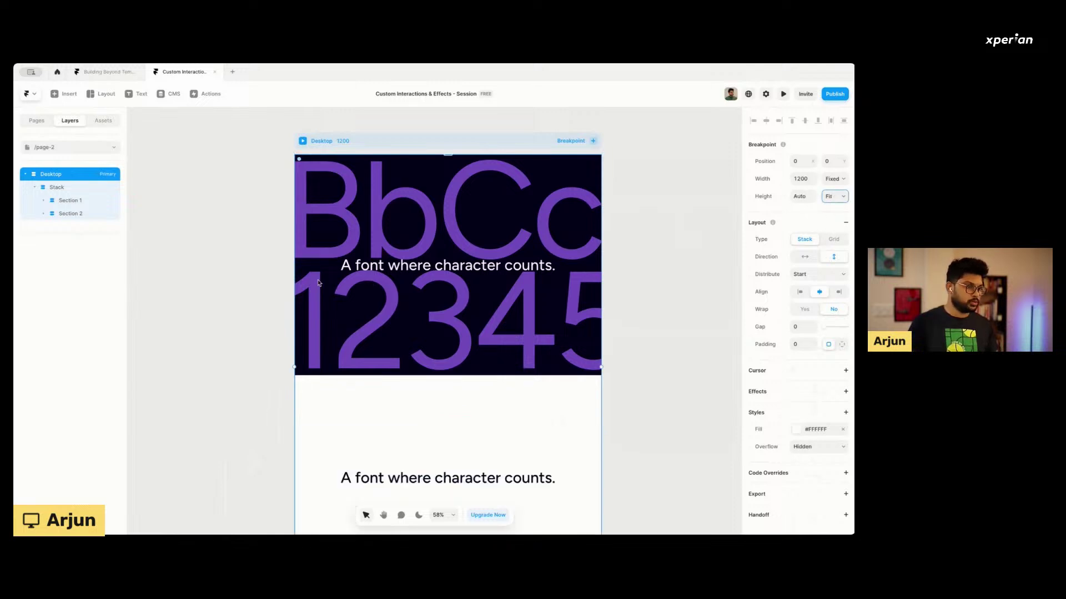
Collapse the stack inside the Desktop breakpoint and rename it as Main.
{"action": "left_click", "coordinate": [74, 187]}
{"action": "left_click", "coordinate": [35, 187]}
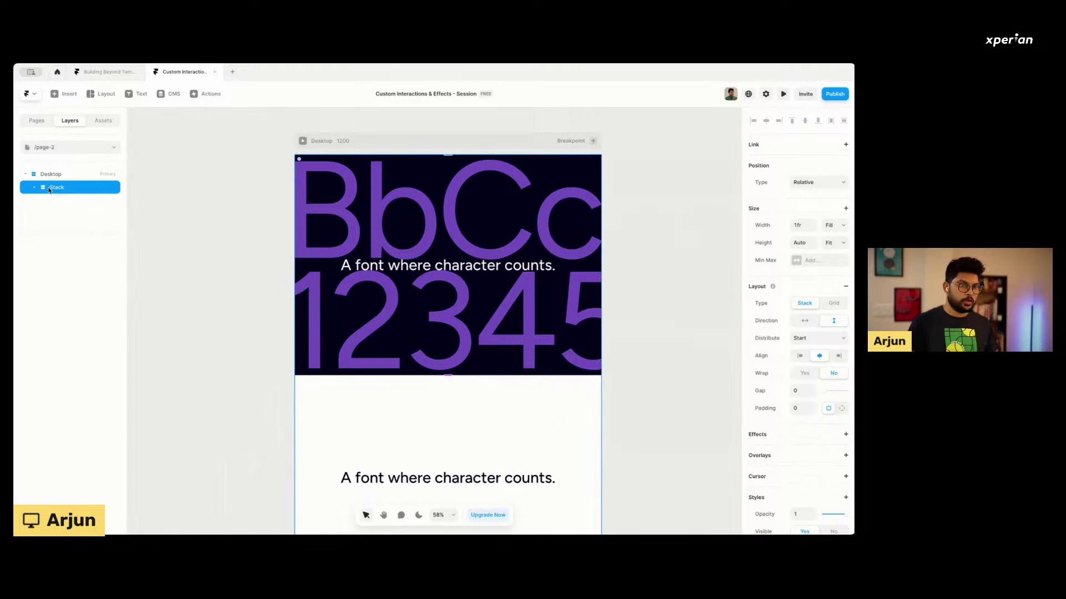
{"action": "double_click", "coordinate": [54, 187]}
{"action": "type", "text": "Main"}
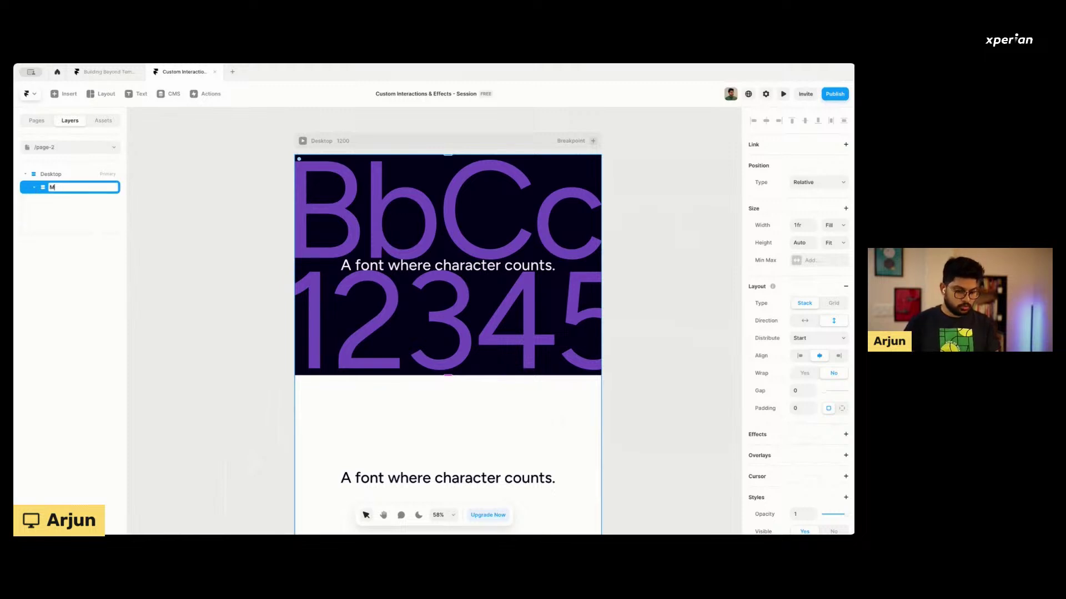
{"action": "key", "text": "Return"}
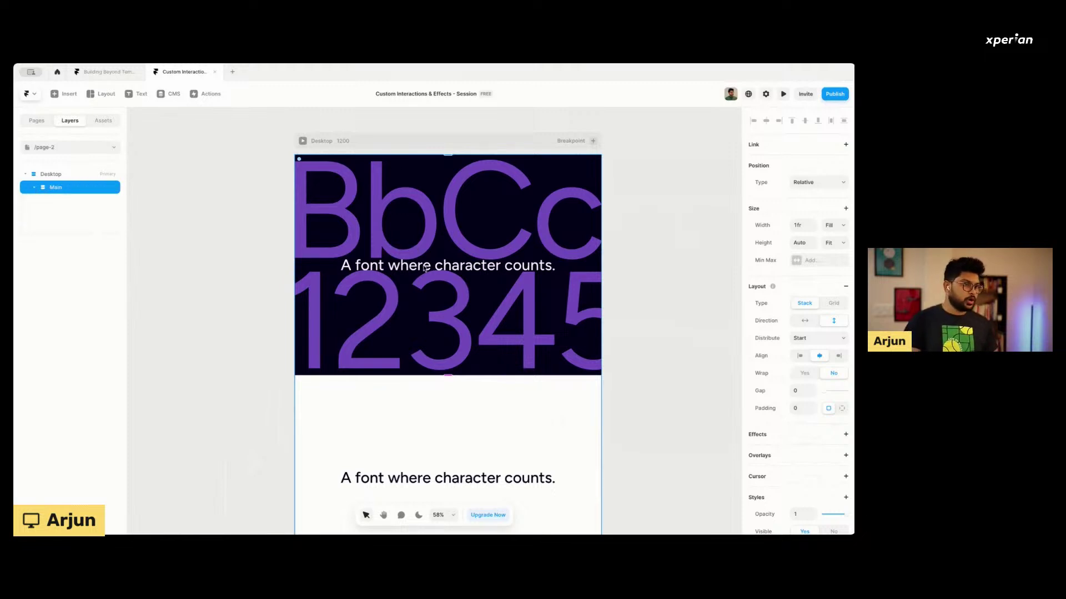
Add a Scroll Transform effect to the purple AaBbCcDd text in Section 1.
{"action": "scroll", "coordinate": [387, 226], "scroll_direction": "up", "scroll_amount": 5}
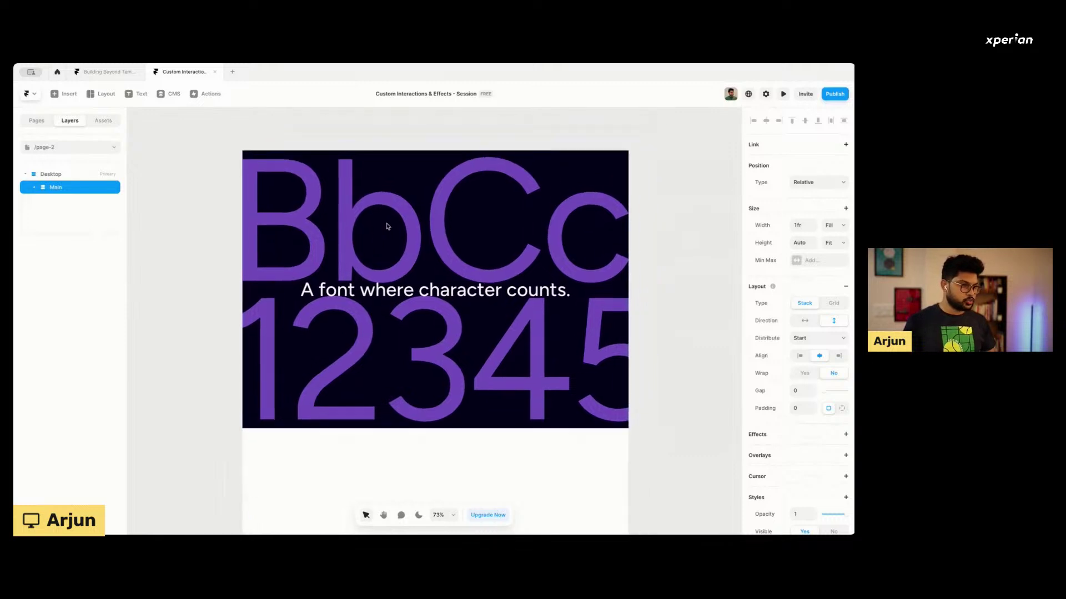
{"action": "left_click", "coordinate": [388, 229]}
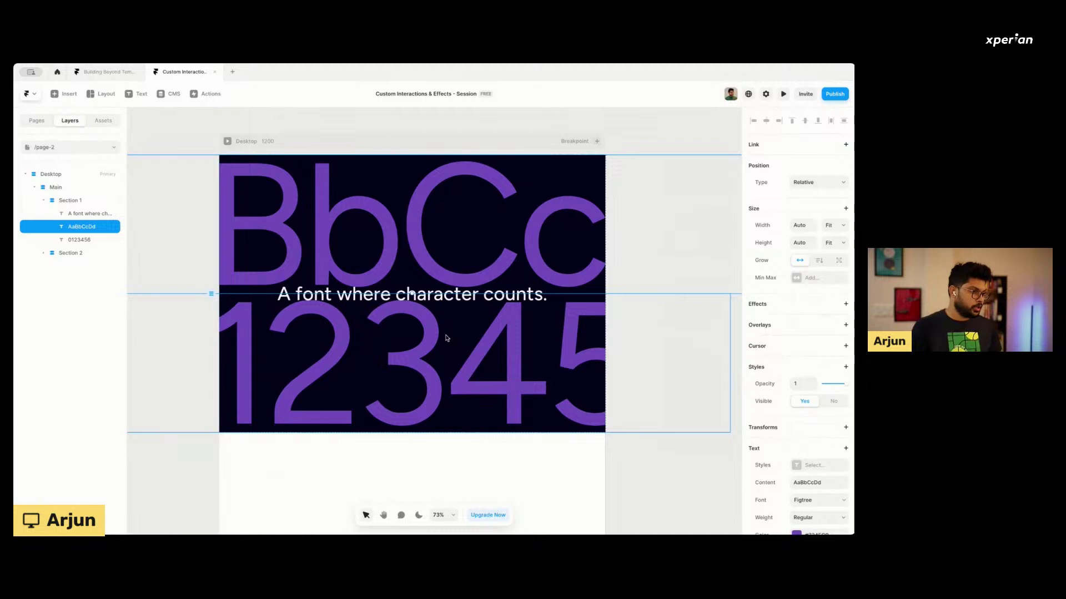
{"action": "scroll", "coordinate": [405, 224], "scroll_direction": "down", "scroll_amount": 1}
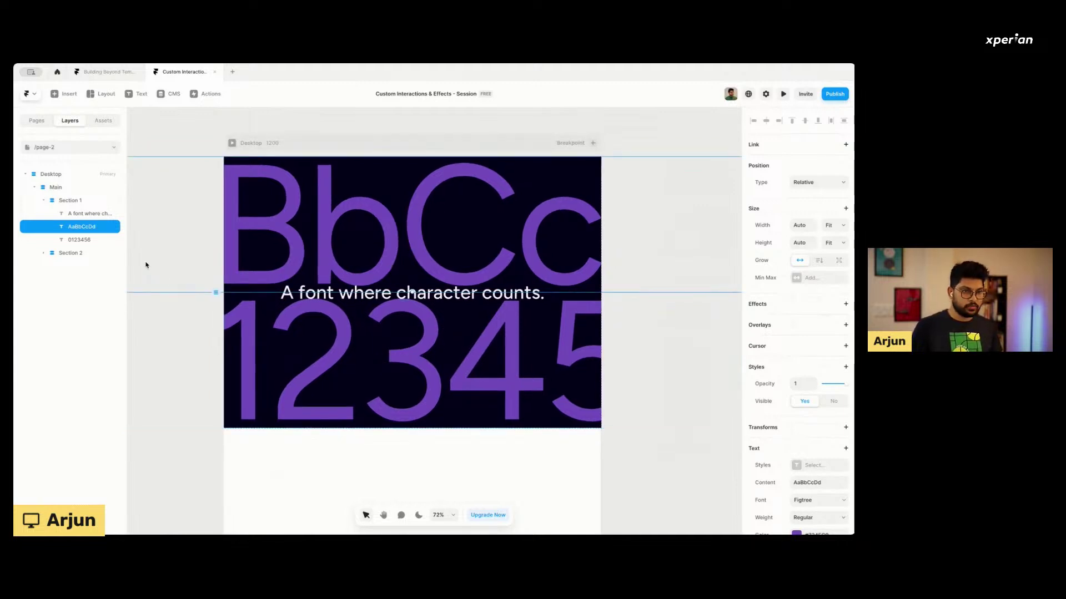
{"action": "left_click", "coordinate": [694, 373]}
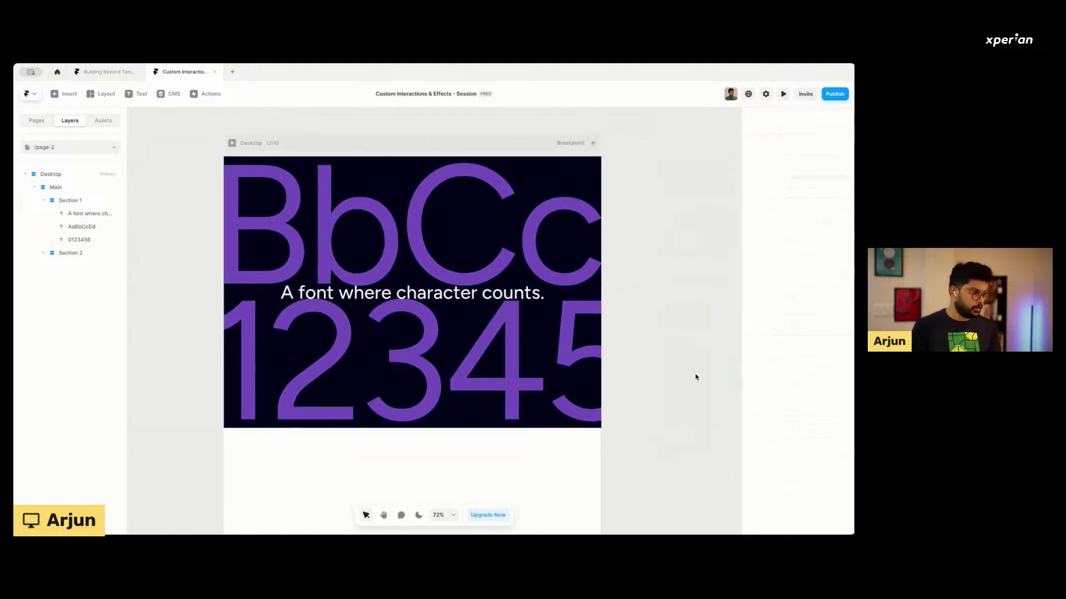
{"action": "left_click", "coordinate": [461, 214]}
{"action": "scroll", "coordinate": [766, 328], "scroll_direction": "down", "scroll_amount": 1}
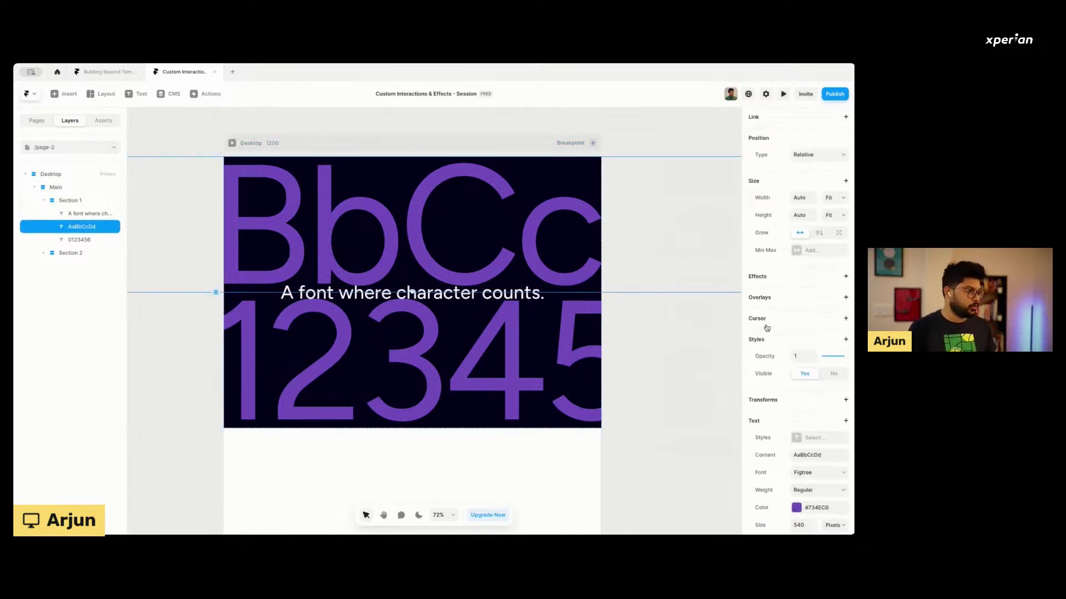
{"action": "scroll", "coordinate": [767, 328], "scroll_direction": "up", "scroll_amount": 1}
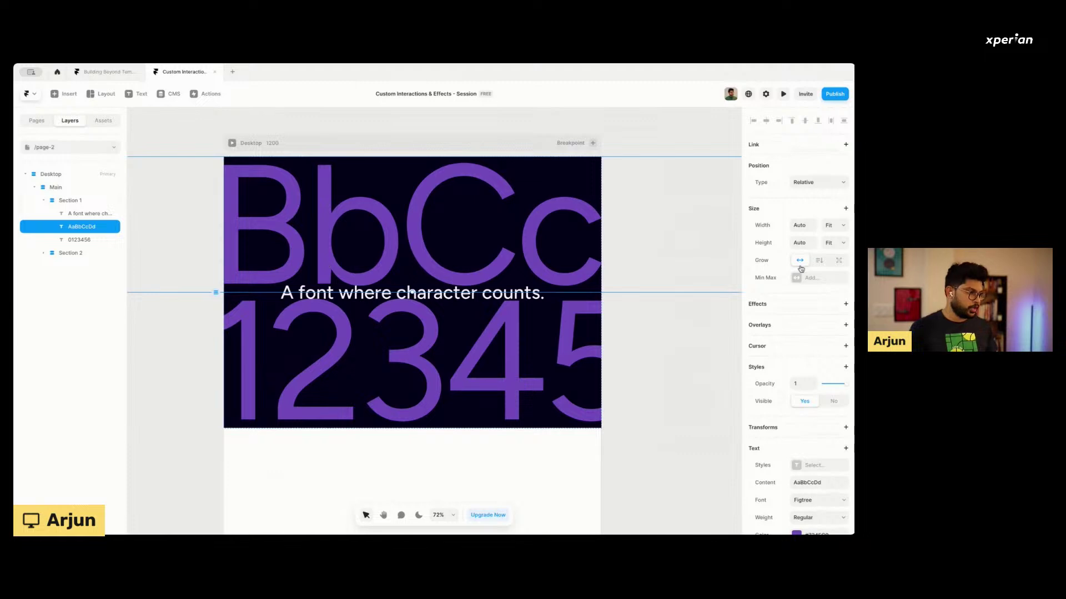
{"action": "left_click", "coordinate": [764, 305]}
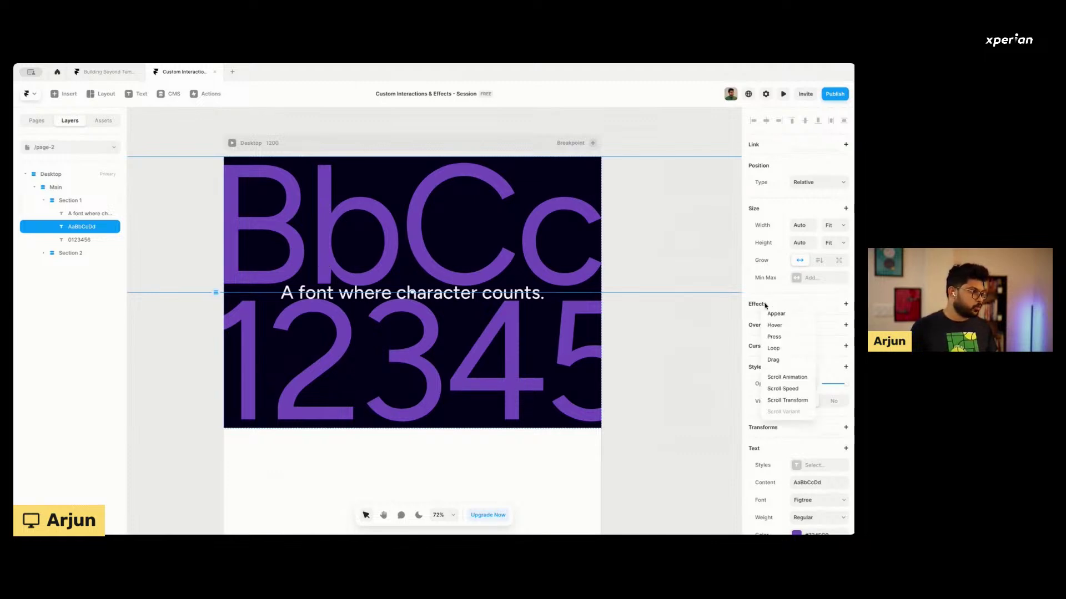
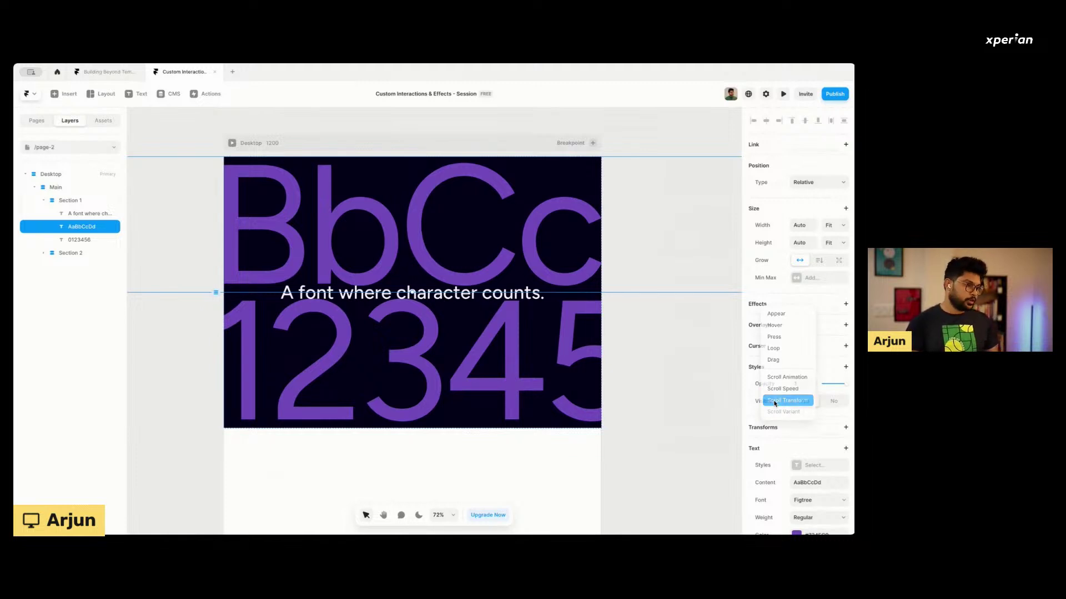
{"action": "left_click", "coordinate": [775, 402]}
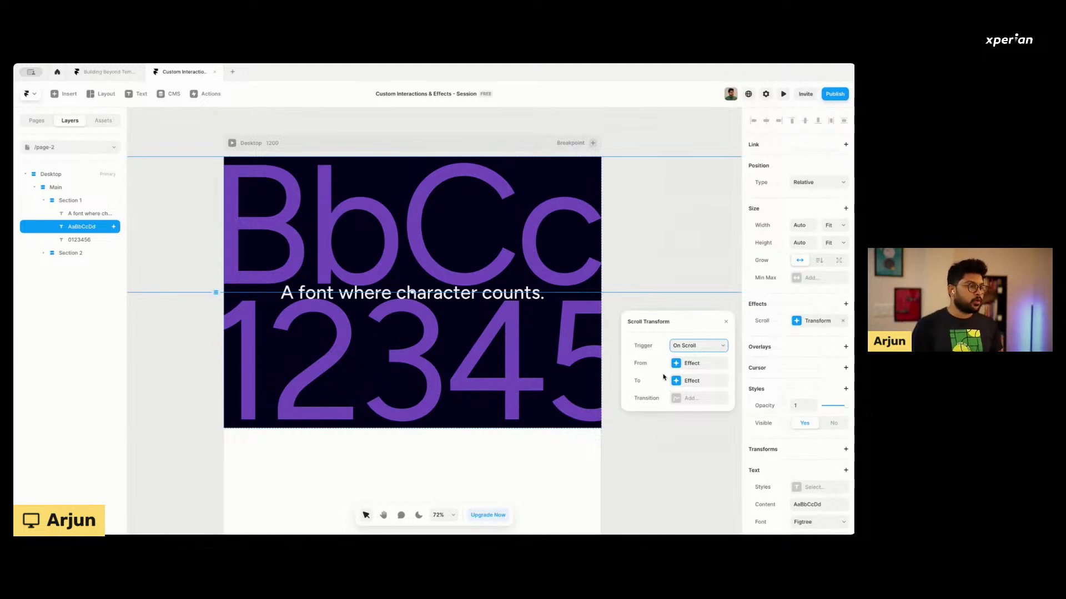
Set the From state of the AaBbCcDd scroll transform to opacity 1 and scale 1.
{"action": "left_click", "coordinate": [686, 363]}
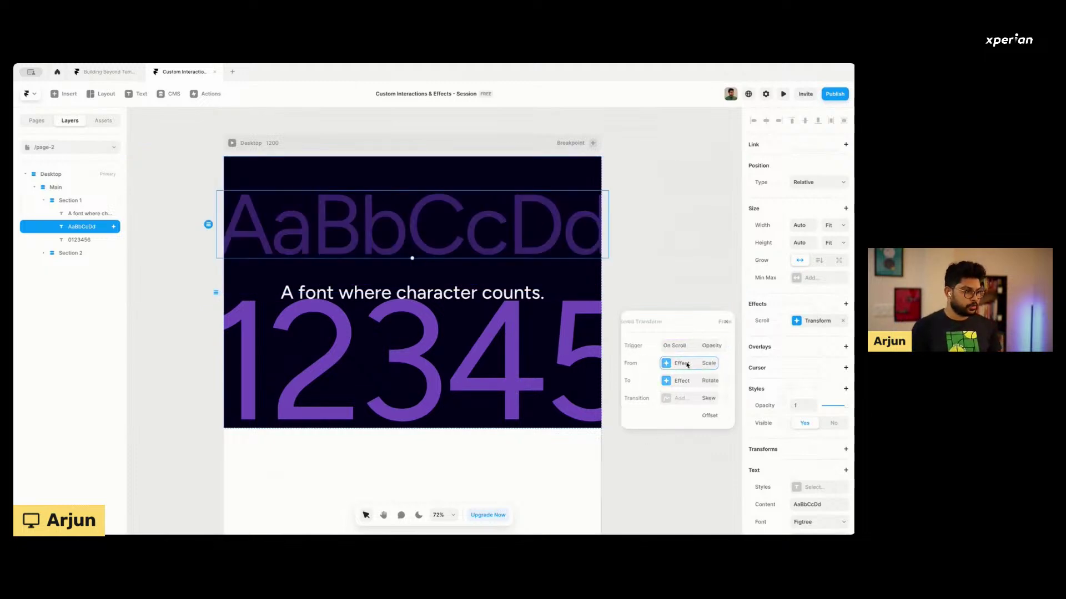
{"action": "type", "text": "1"}
{"action": "key", "text": "Return"}
{"action": "key", "text": "Tab"}
{"action": "type", "text": "1"}
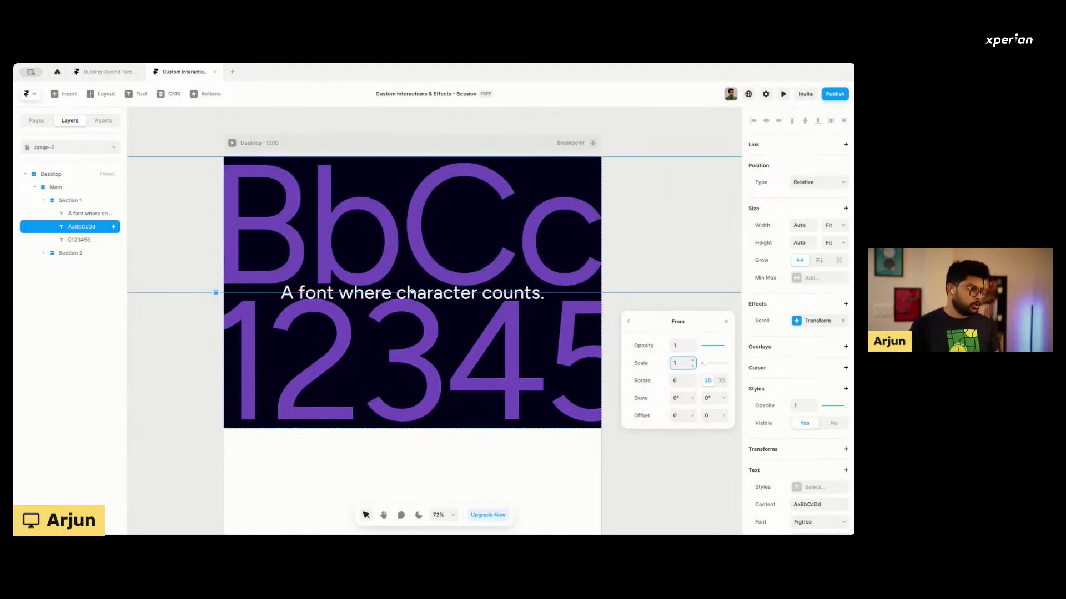
{"action": "left_click", "coordinate": [679, 416]}
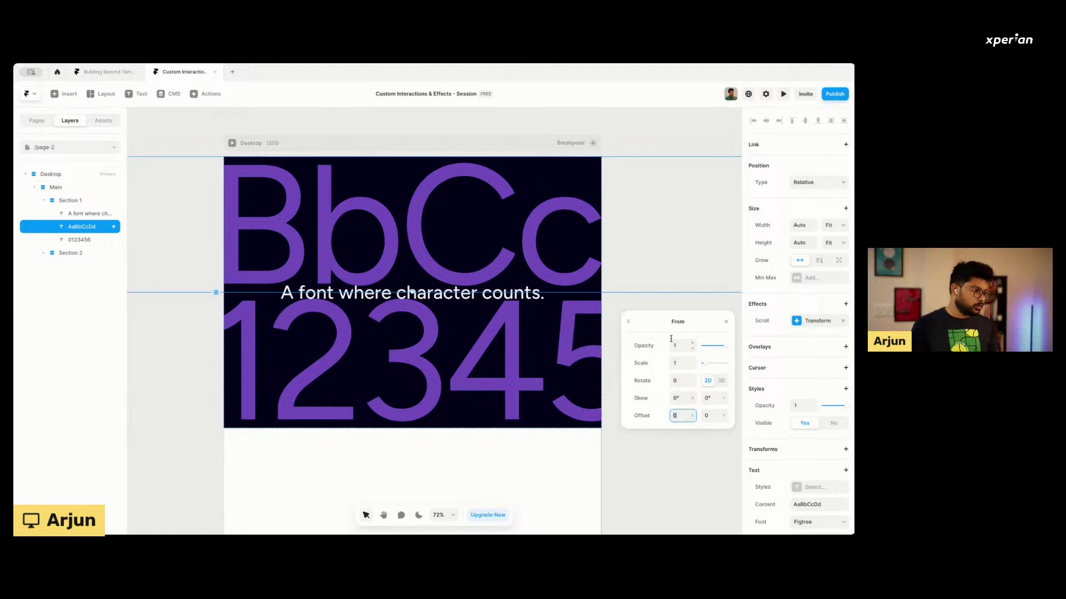
{"action": "left_click", "coordinate": [628, 322]}
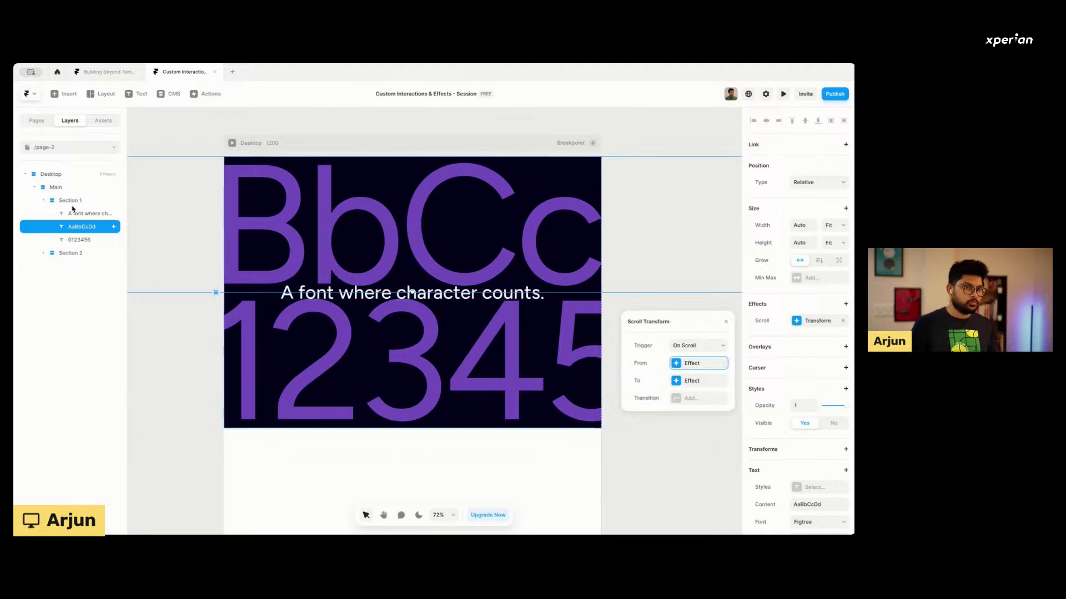
{"action": "left_click", "coordinate": [692, 364]}
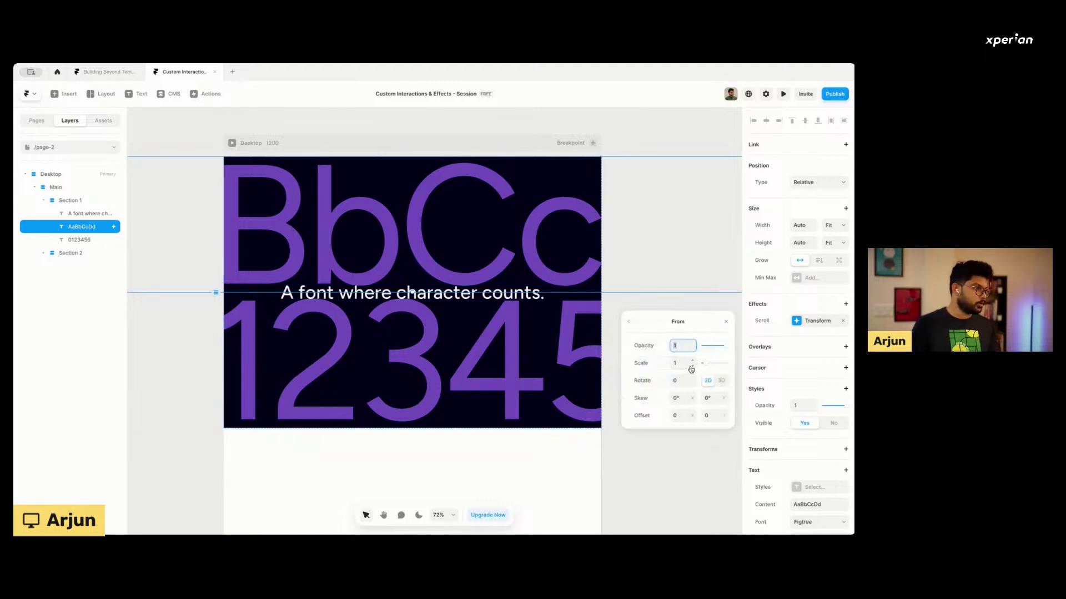
{"action": "left_click", "coordinate": [675, 416]}
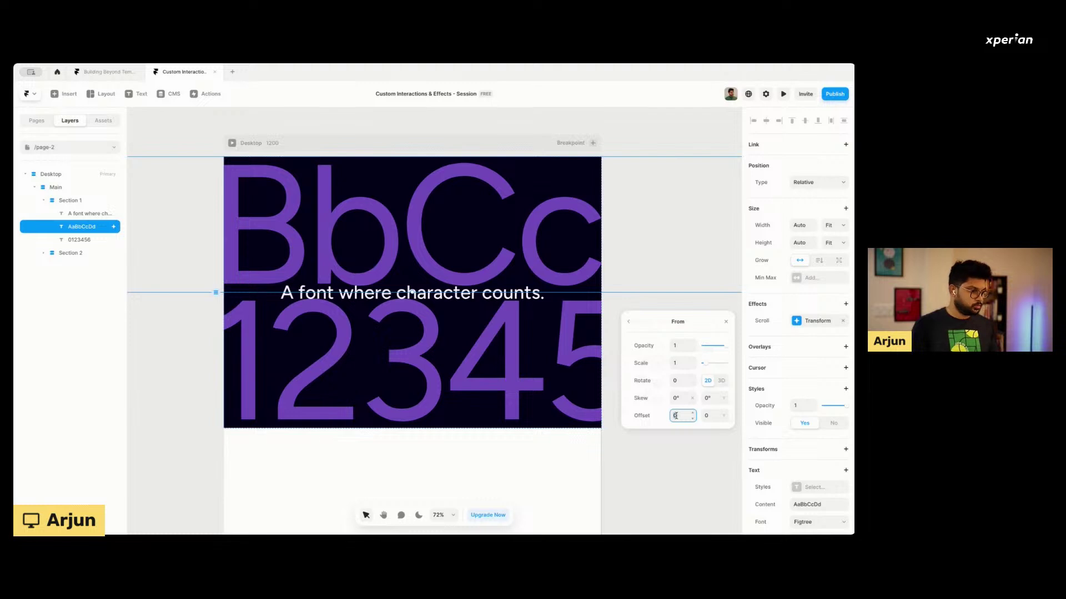
{"action": "left_click", "coordinate": [629, 322]}
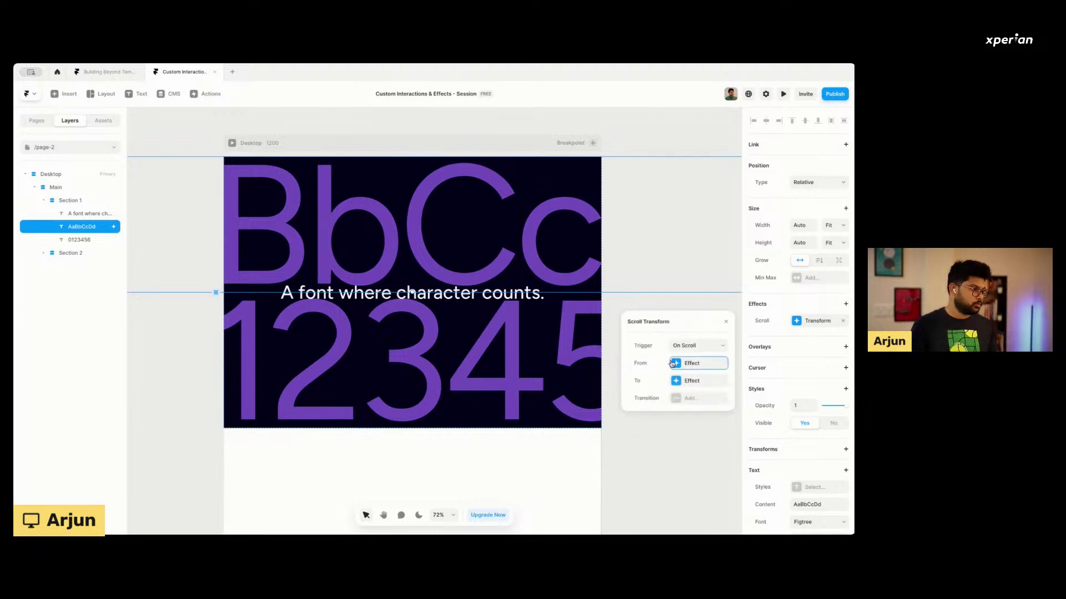
Align the contents of Section 1 to the left edge and collapse its layers.
{"action": "left_click", "coordinate": [326, 316]}
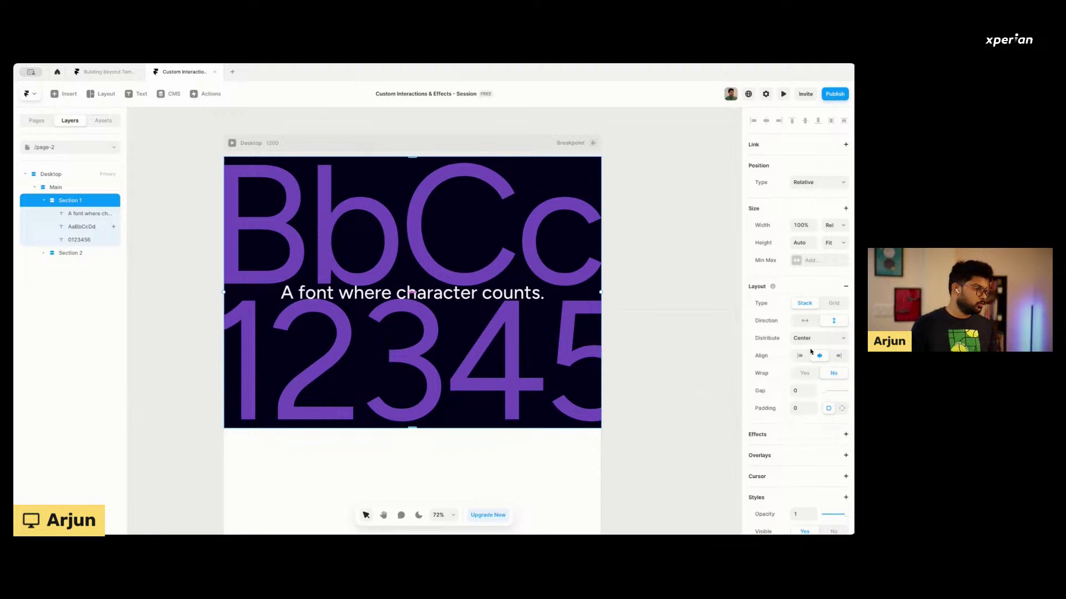
{"action": "left_click", "coordinate": [800, 356]}
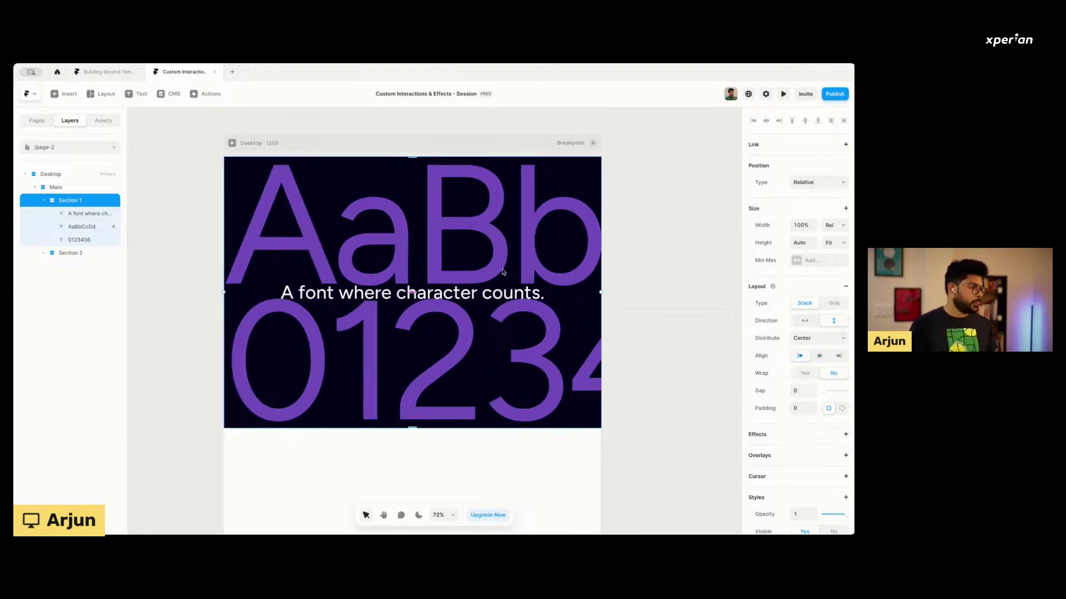
{"action": "left_click", "coordinate": [271, 222]}
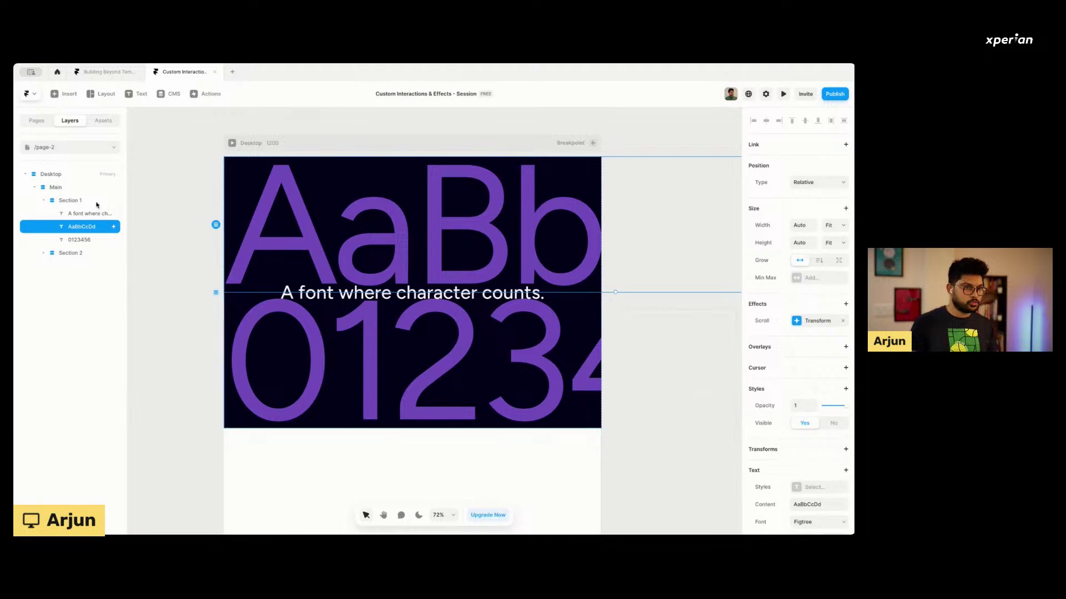
{"action": "left_click", "coordinate": [69, 202]}
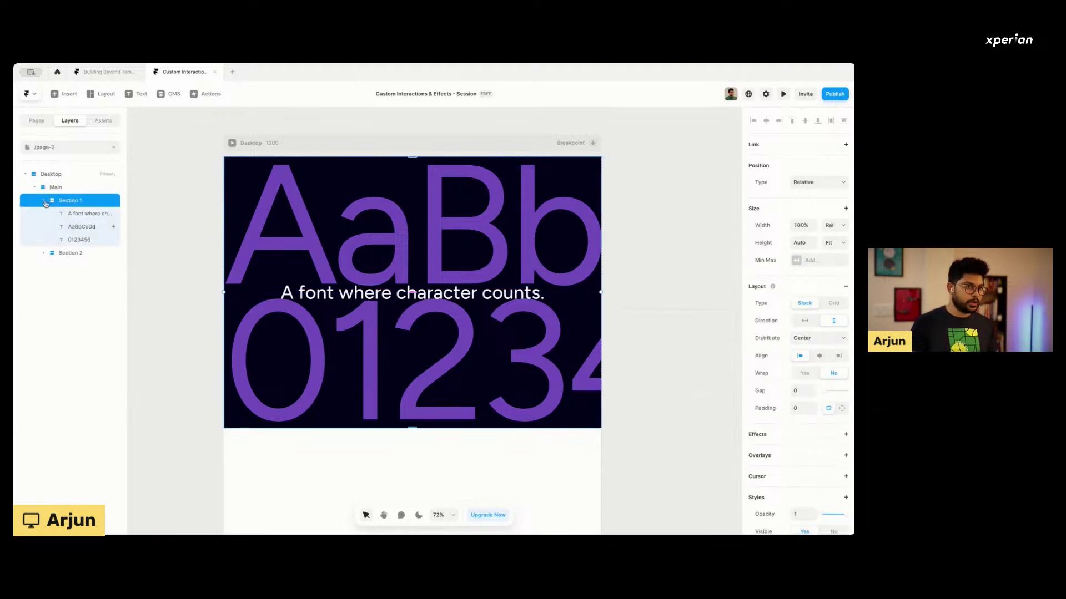
{"action": "left_click", "coordinate": [44, 202]}
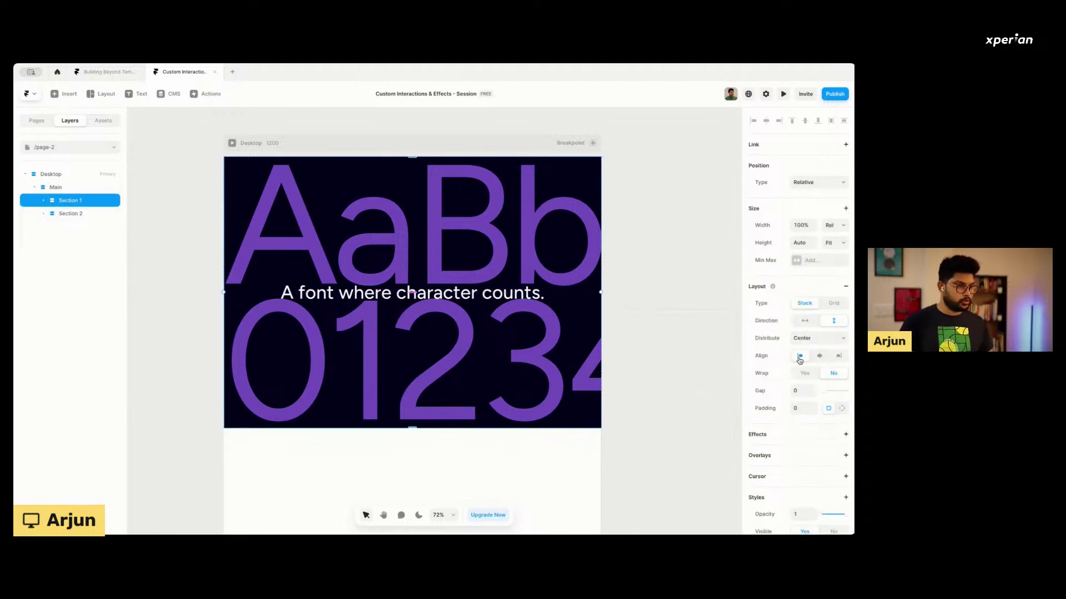
Set the X offset in the To state of the AaBbCcDd scroll transform to -500.
{"action": "left_click", "coordinate": [671, 222]}
{"action": "left_click", "coordinate": [796, 320]}
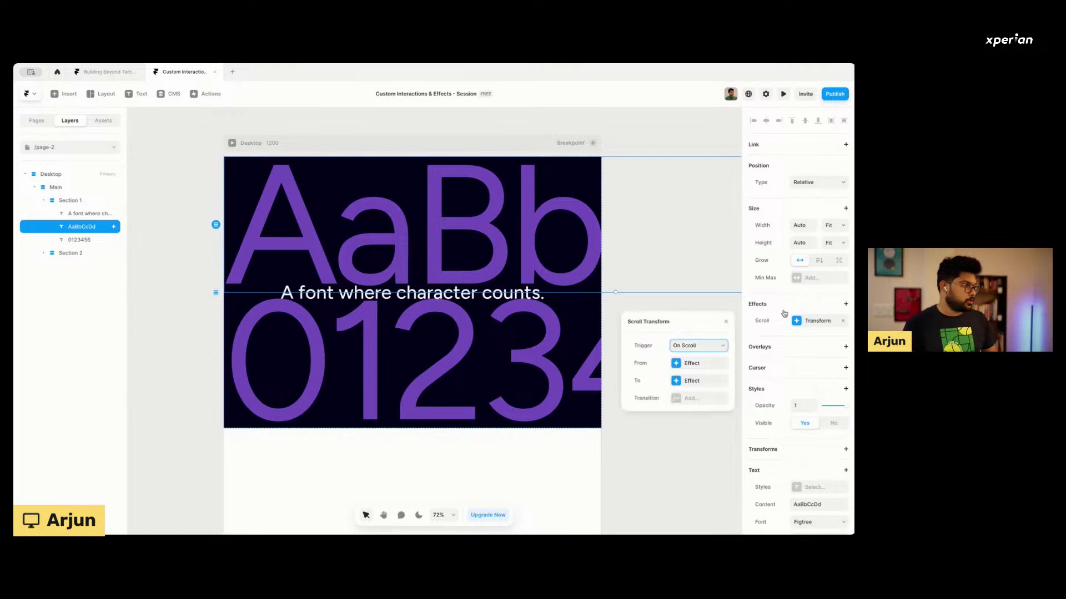
{"action": "left_click", "coordinate": [691, 361]}
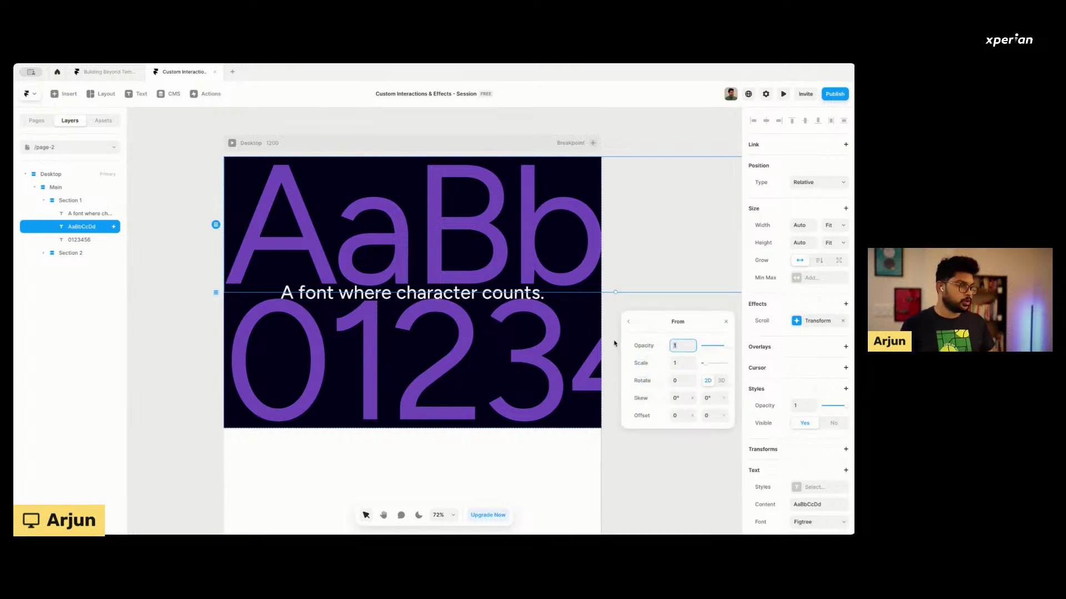
{"action": "left_click", "coordinate": [629, 322]}
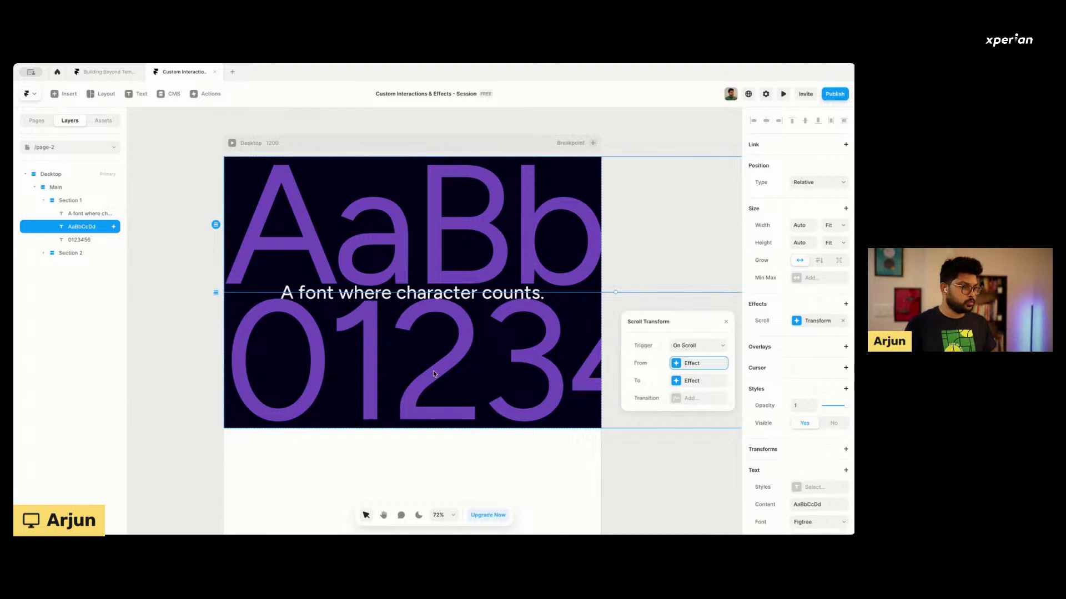
{"action": "left_click", "coordinate": [682, 381]}
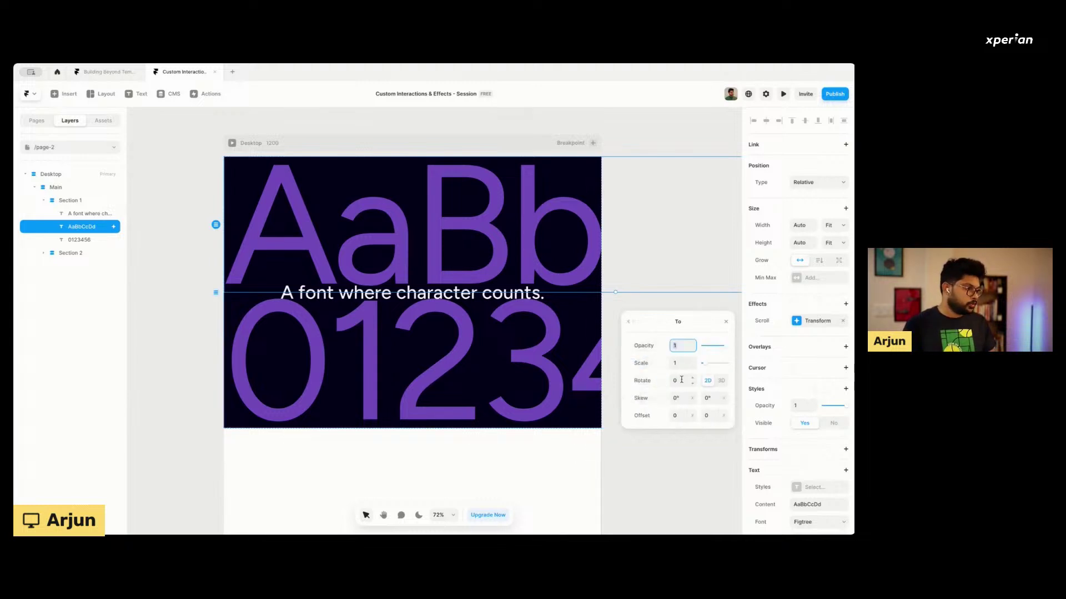
{"action": "left_click", "coordinate": [675, 416]}
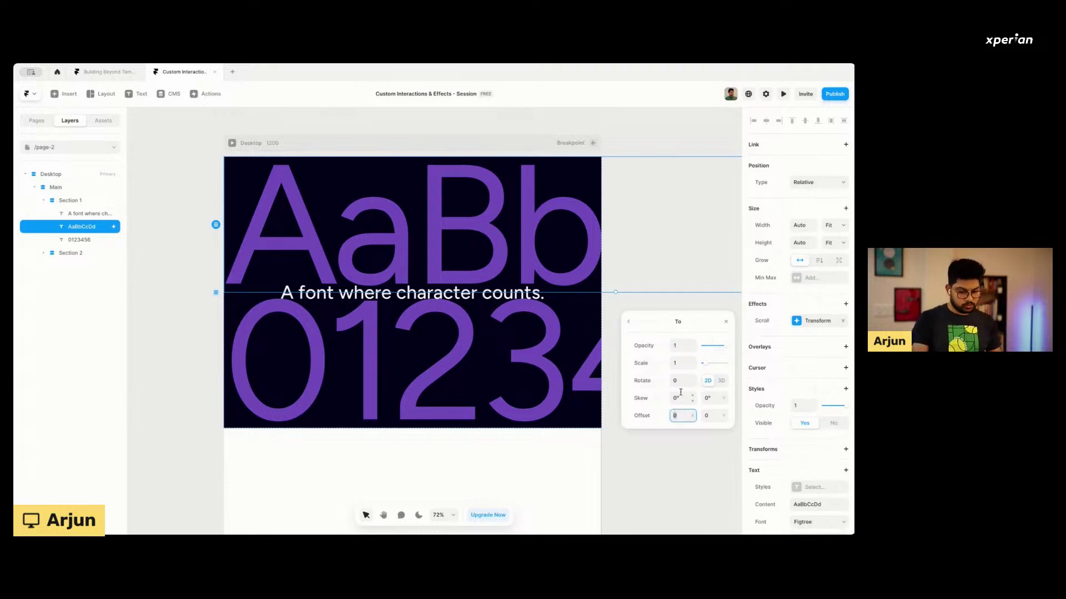
{"action": "type", "text": "500"}
{"action": "key", "text": "Return"}
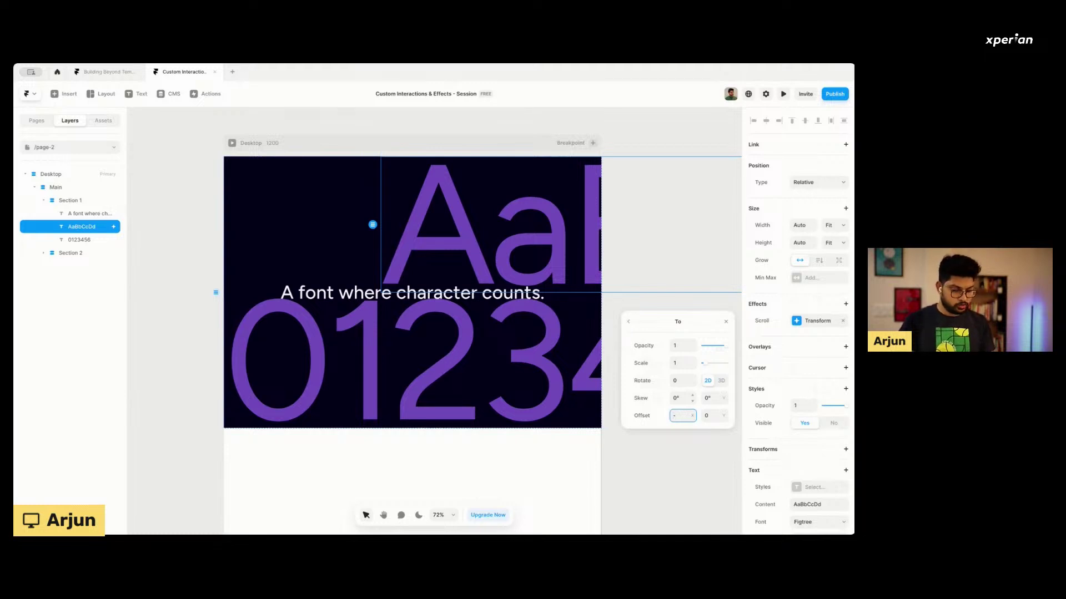
{"action": "type", "text": "500"}
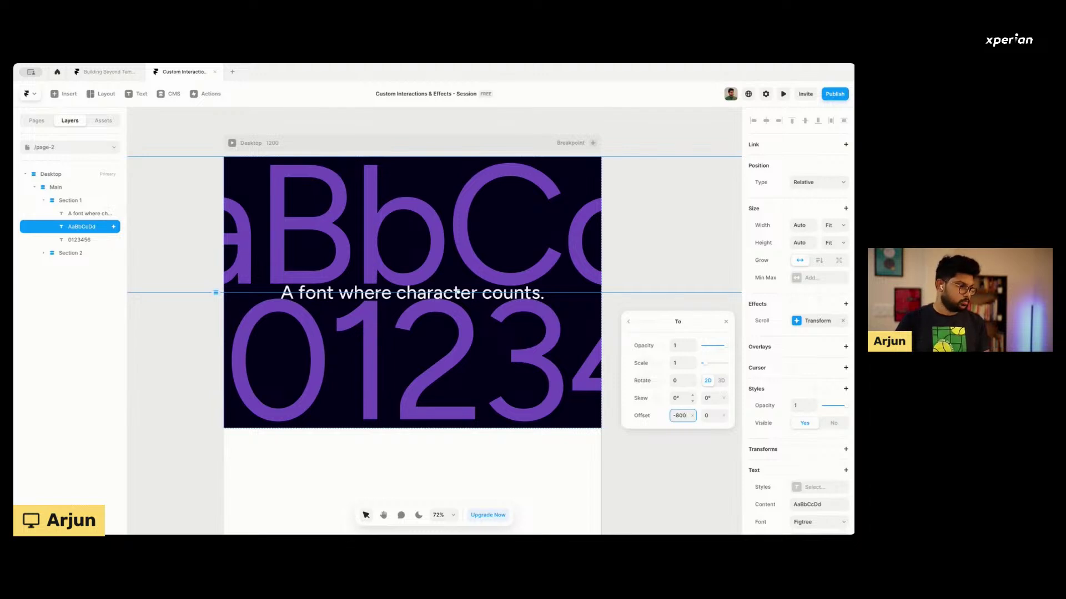
Set the X offset in the To state of the AaBbCcDd scroll transform to -1000 and return to its main settings.
{"action": "key", "text": "Return"}
{"action": "double_click", "coordinate": [682, 417]}
{"action": "type", "text": "100"}
{"action": "key", "text": "Return"}
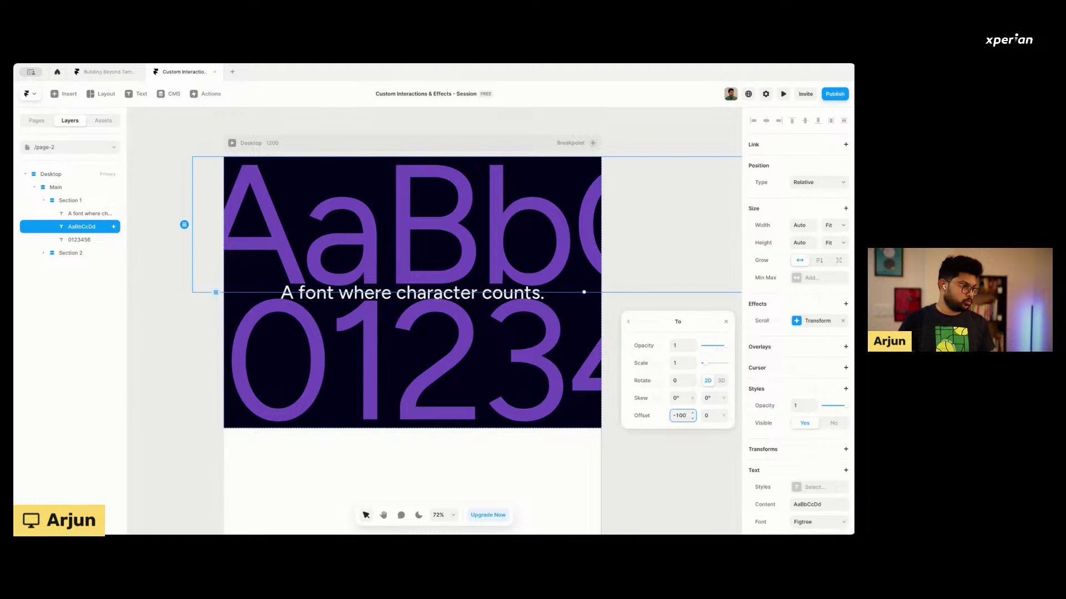
{"action": "type", "text": "0"}
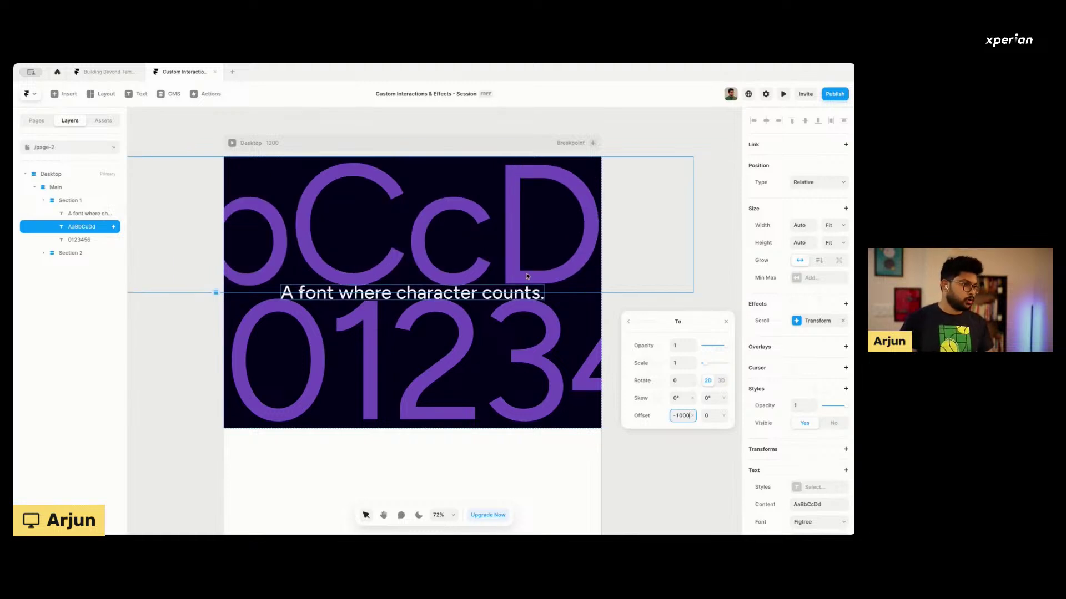
{"action": "scroll", "coordinate": [756, 374], "scroll_direction": "right", "scroll_amount": 1}
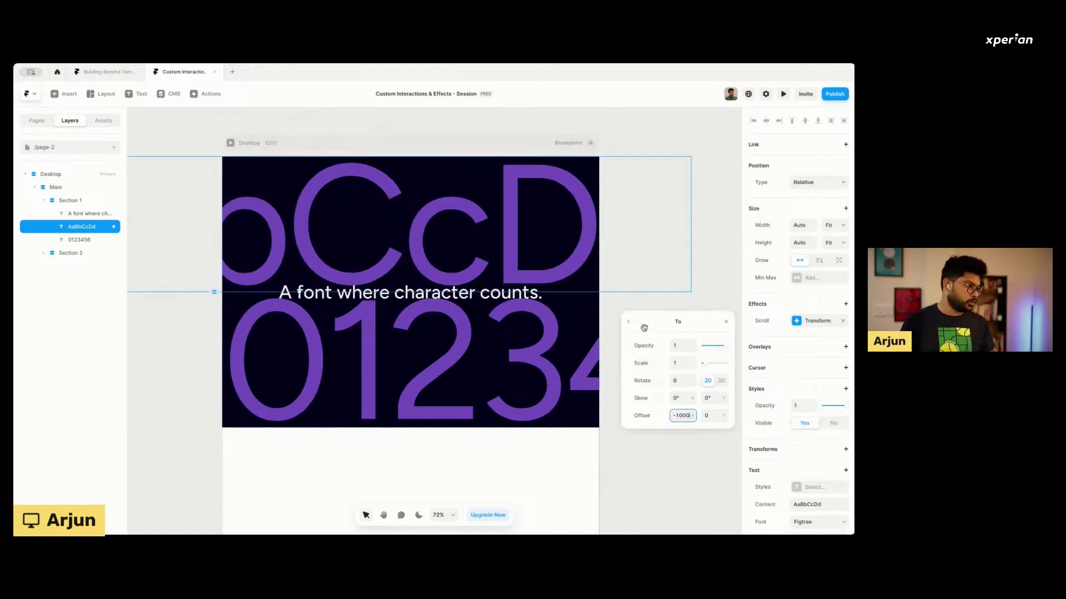
{"action": "left_click", "coordinate": [629, 322]}
Try the Layer in View and Section in View triggers for the AaBbCcDd scroll transform.
{"action": "left_click", "coordinate": [694, 349]}
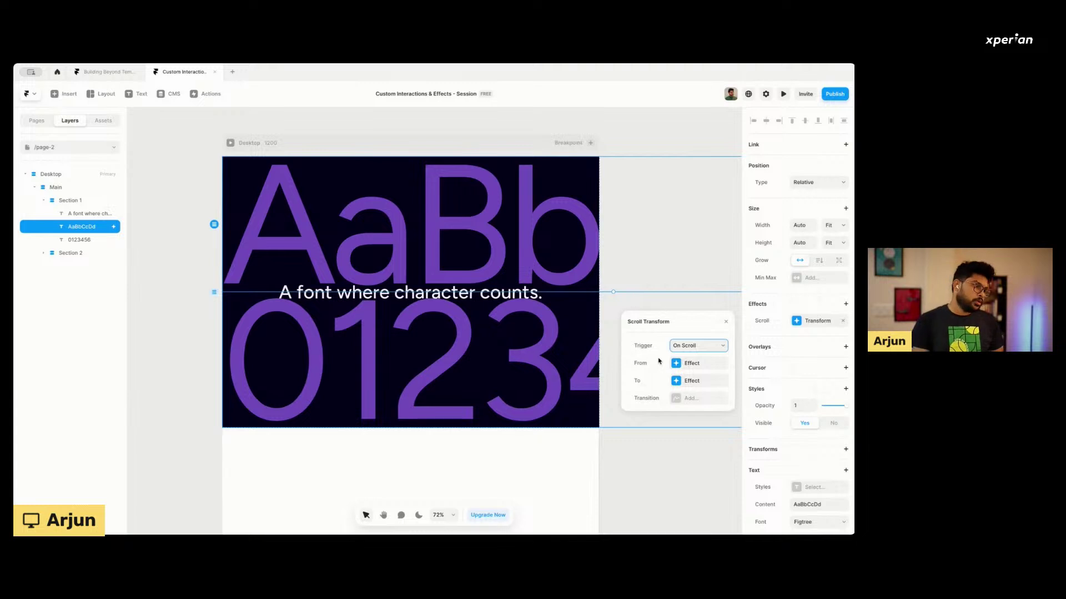
{"action": "left_click", "coordinate": [685, 346]}
{"action": "left_click", "coordinate": [693, 348]}
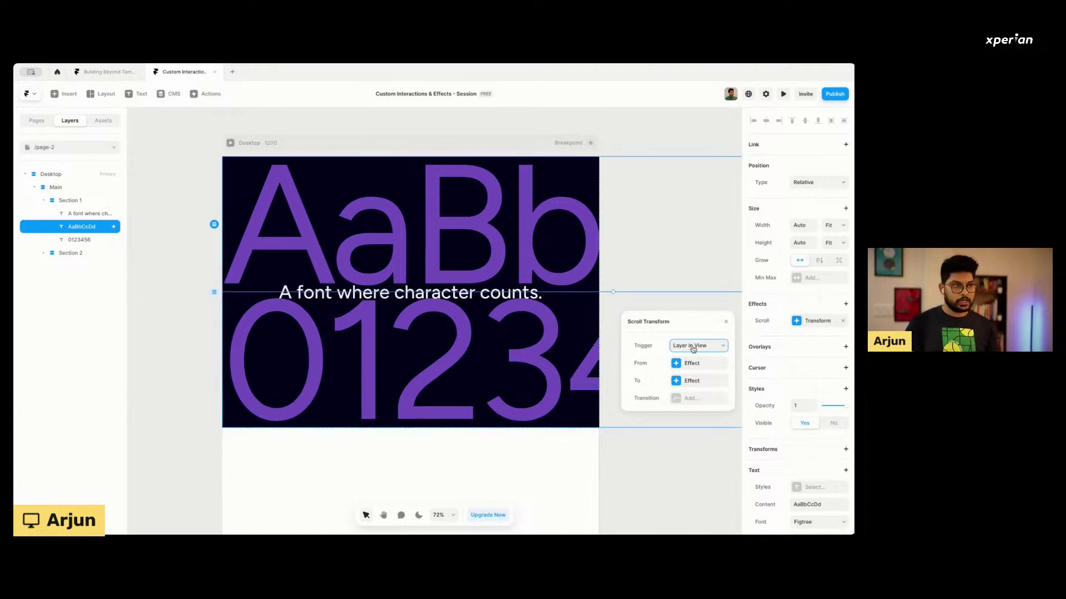
{"action": "left_click", "coordinate": [691, 350]}
{"action": "left_click", "coordinate": [682, 347]}
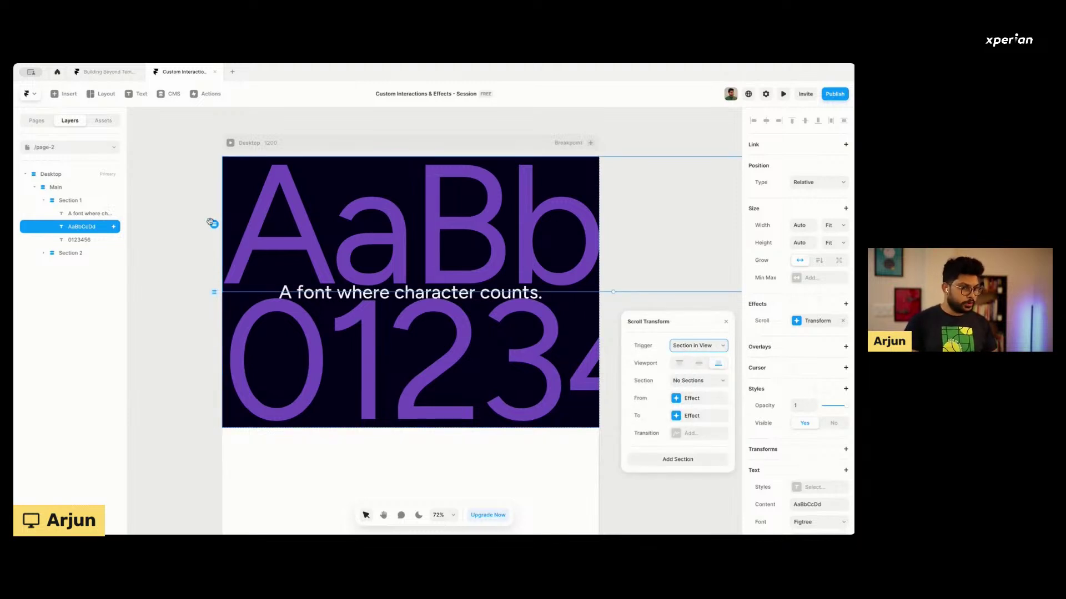
Add a scroll section to the "A font where character counts." text in Section 1 and remove it again without naming it.
{"action": "left_click", "coordinate": [64, 202]}
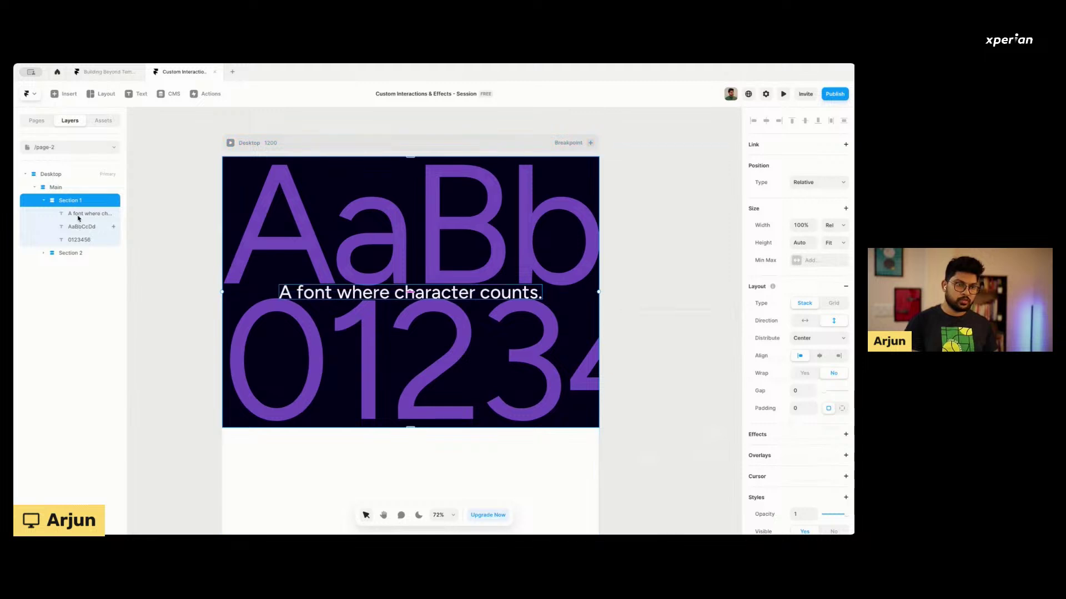
{"action": "left_click", "coordinate": [80, 214]}
{"action": "scroll", "coordinate": [803, 353], "scroll_direction": "down", "scroll_amount": 3}
{"action": "scroll", "coordinate": [803, 353], "scroll_direction": "down", "scroll_amount": 4}
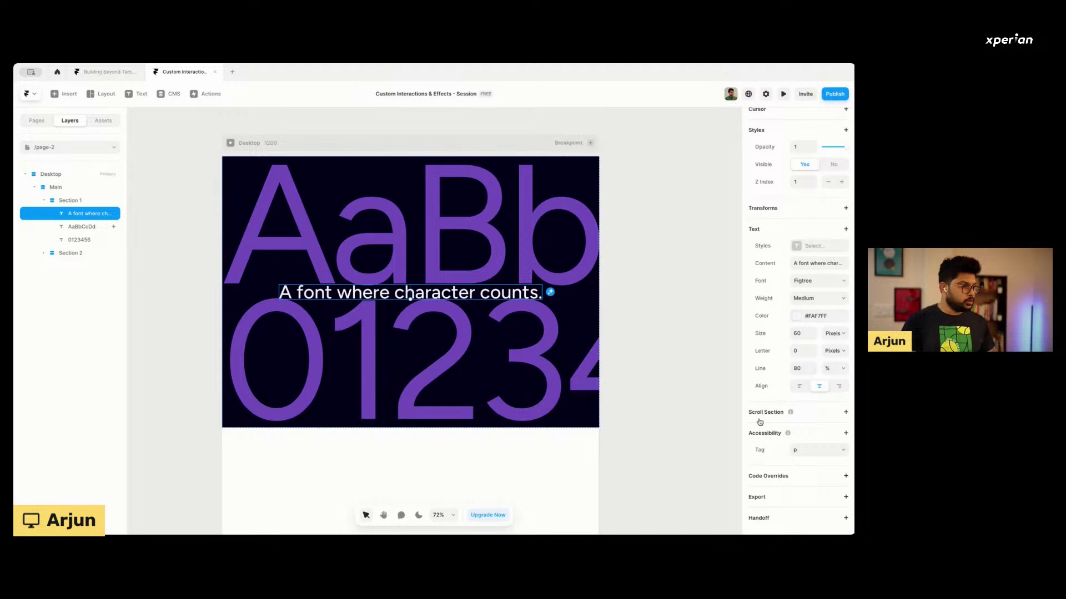
{"action": "mouse_move", "coordinate": [777, 418]}
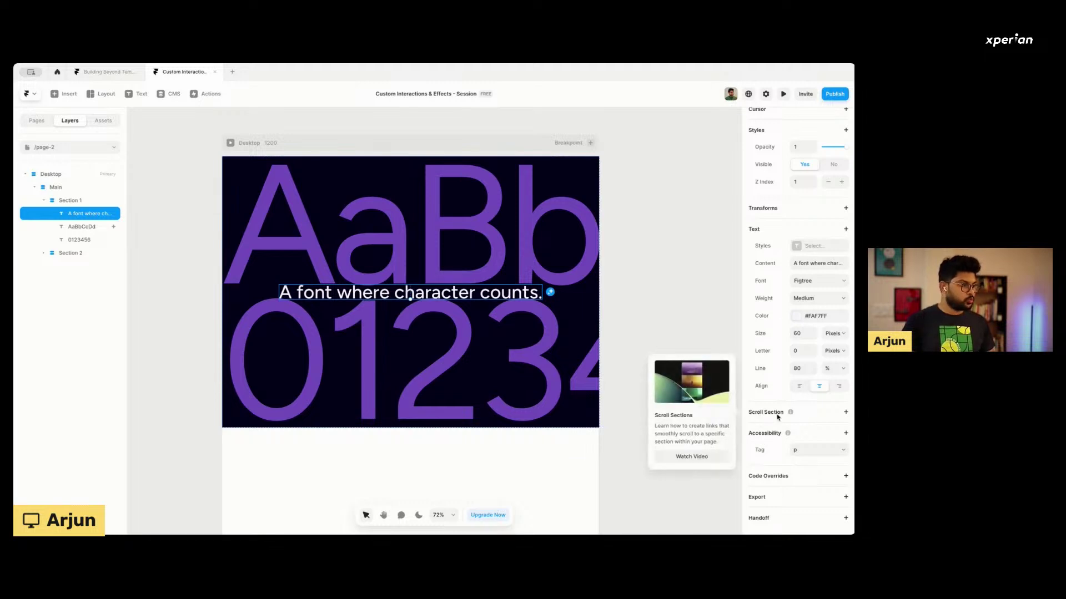
{"action": "left_click", "coordinate": [843, 413]}
{"action": "left_click", "coordinate": [805, 429]}
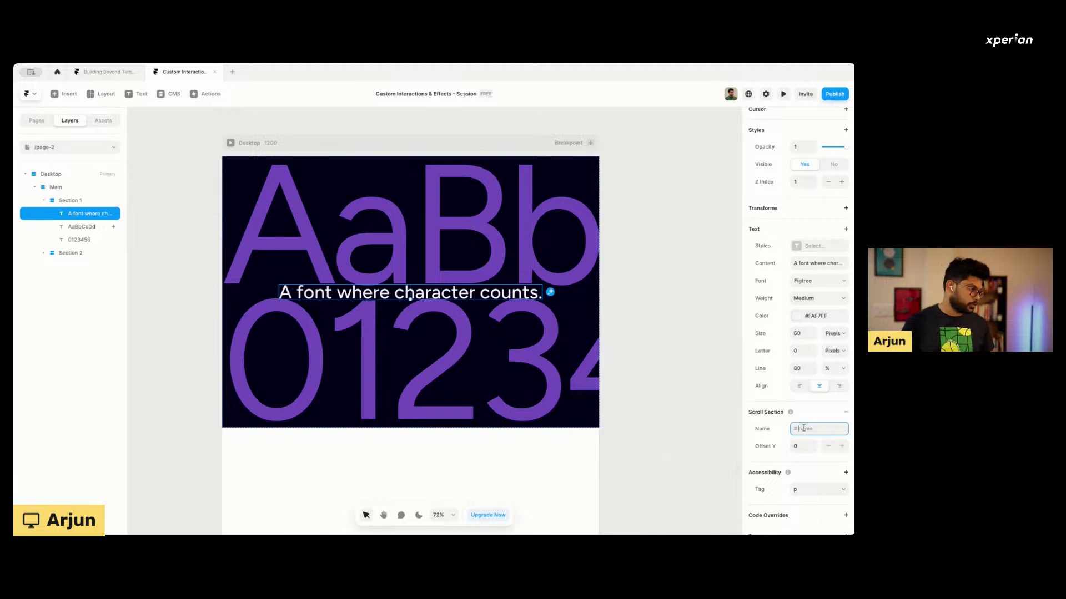
{"action": "left_click", "coordinate": [845, 412]}
Set the trigger of the AaBbCcDd text's scroll transform to On Scroll.
{"action": "left_click", "coordinate": [368, 245]}
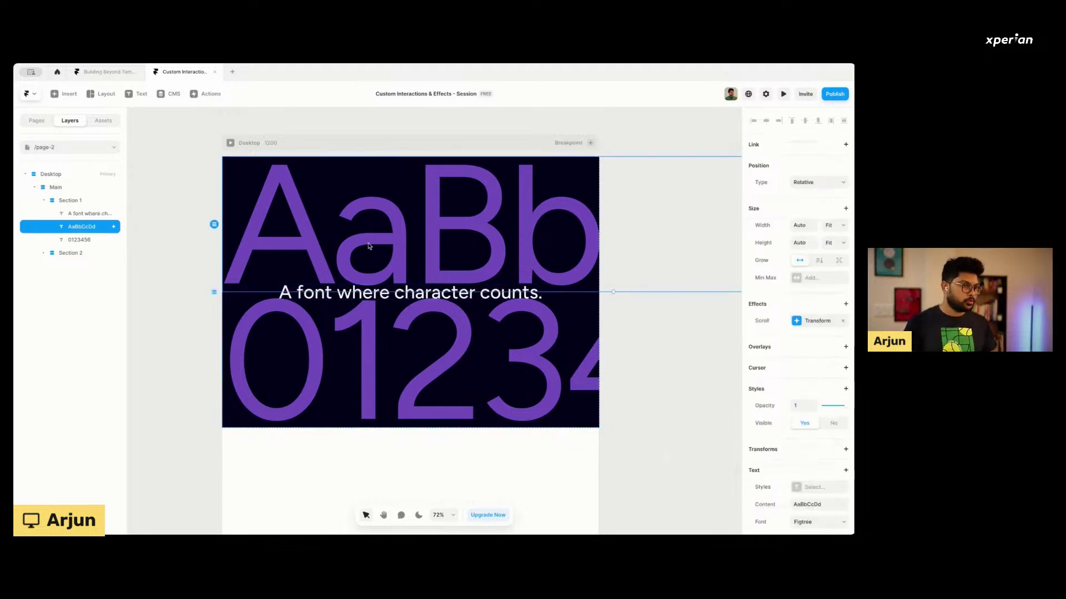
{"action": "left_click", "coordinate": [812, 321]}
{"action": "left_click", "coordinate": [711, 344]}
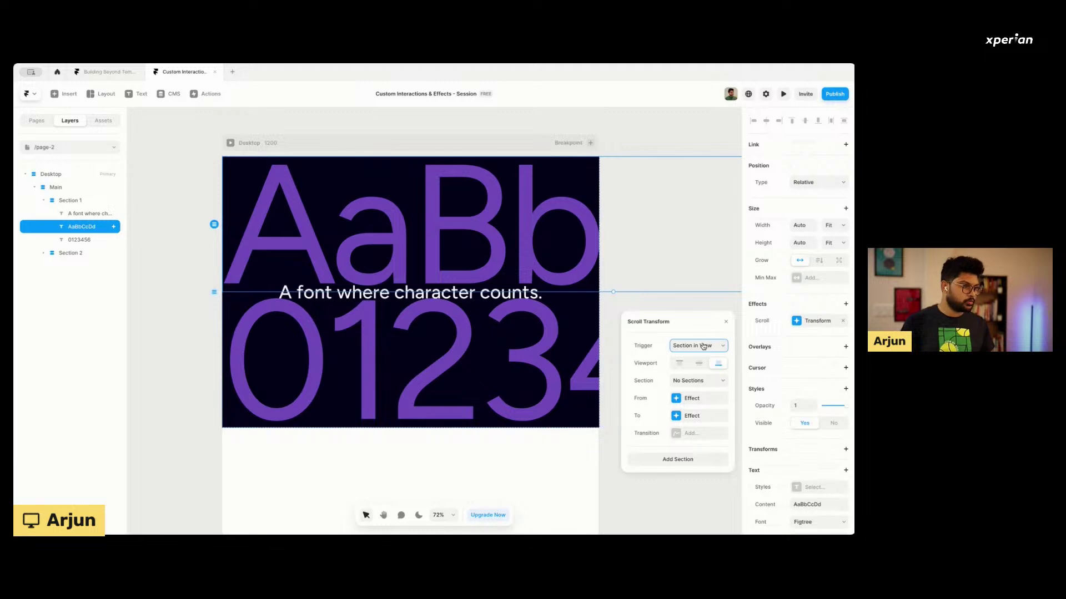
{"action": "left_click", "coordinate": [681, 331]}
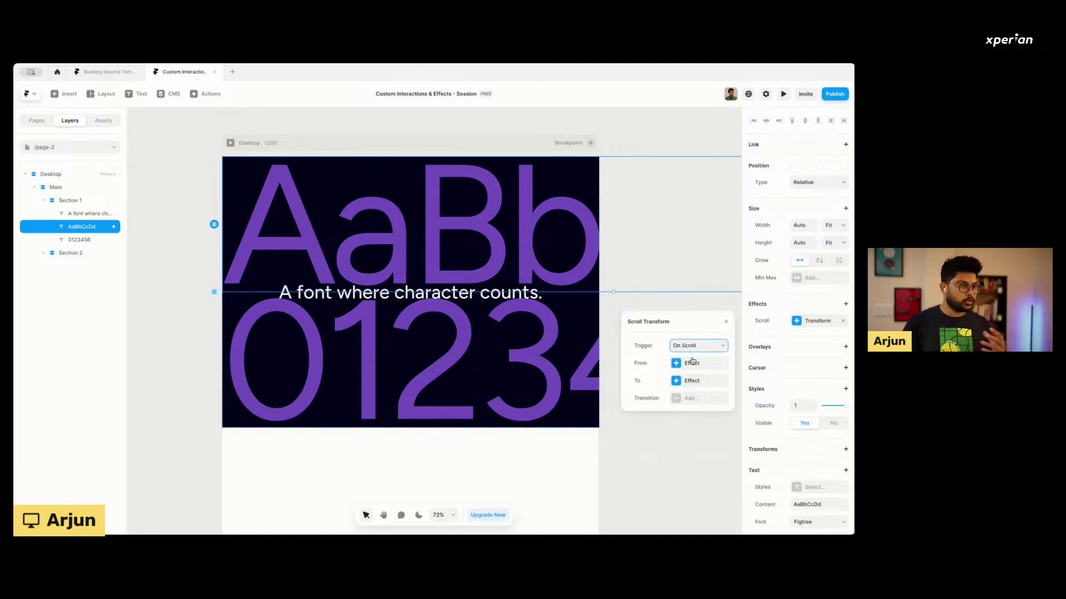
Add a transition to the AaBbCcDd scroll transform with stiffness 200, damping 60 and mass 0.5, and preview it.
{"action": "scroll", "coordinate": [362, 414], "scroll_direction": "down", "scroll_amount": 3}
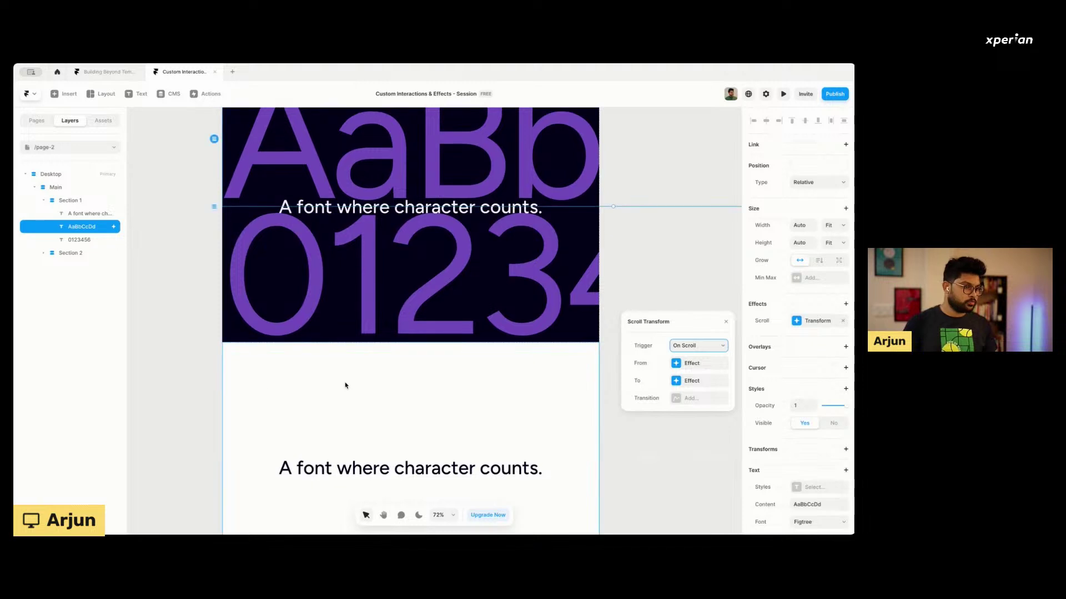
{"action": "scroll", "coordinate": [347, 383], "scroll_direction": "up", "scroll_amount": 3}
{"action": "left_click", "coordinate": [686, 401]}
{"action": "left_click", "coordinate": [686, 400]}
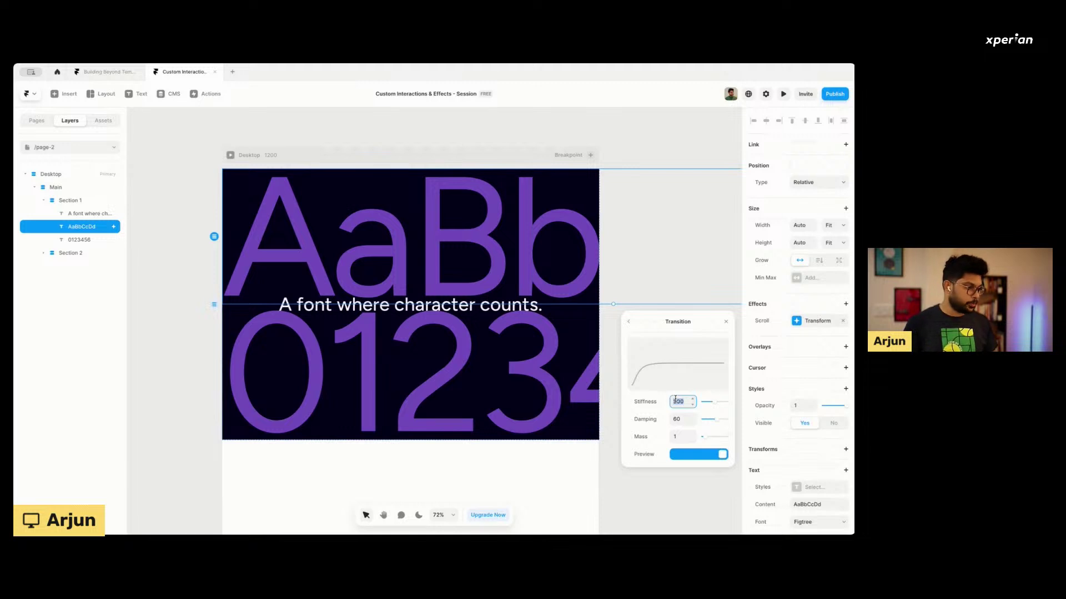
{"action": "type", "text": "200"}
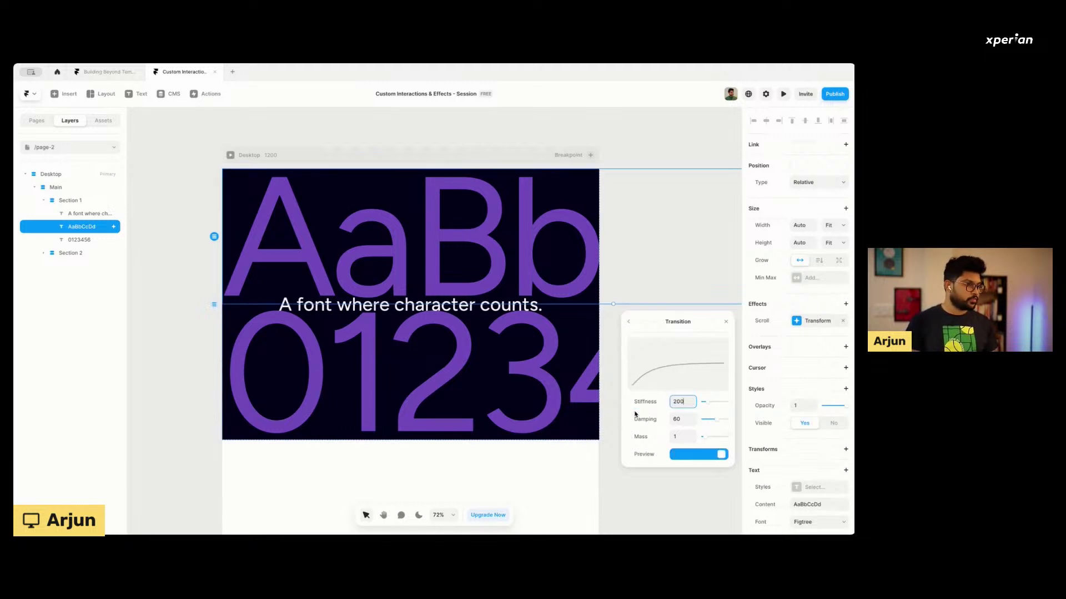
{"action": "left_click", "coordinate": [683, 419]}
{"action": "type", "text": "40"}
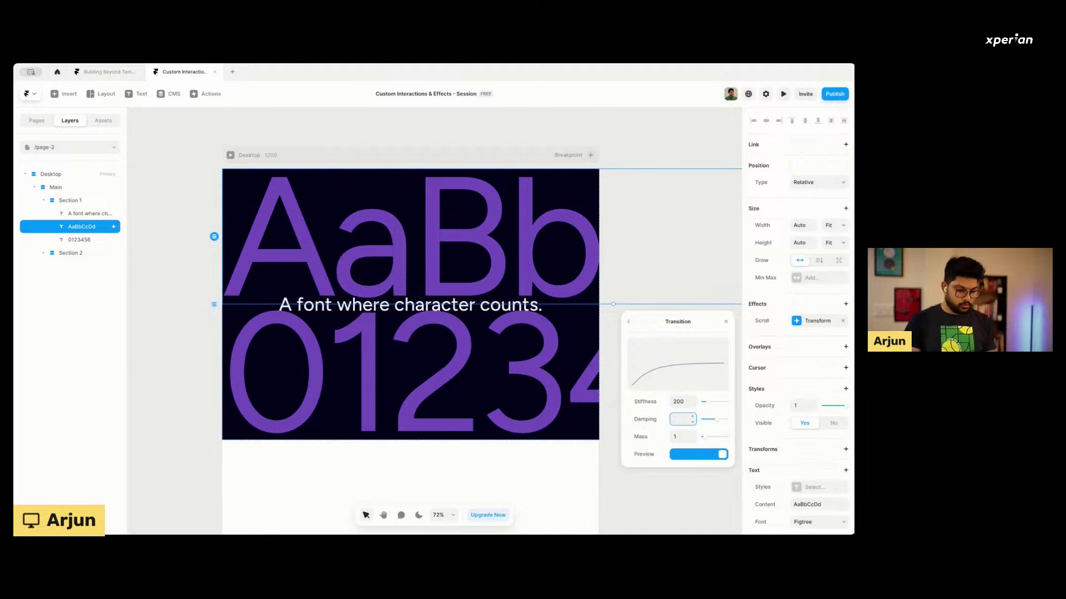
{"action": "left_click", "coordinate": [677, 436]}
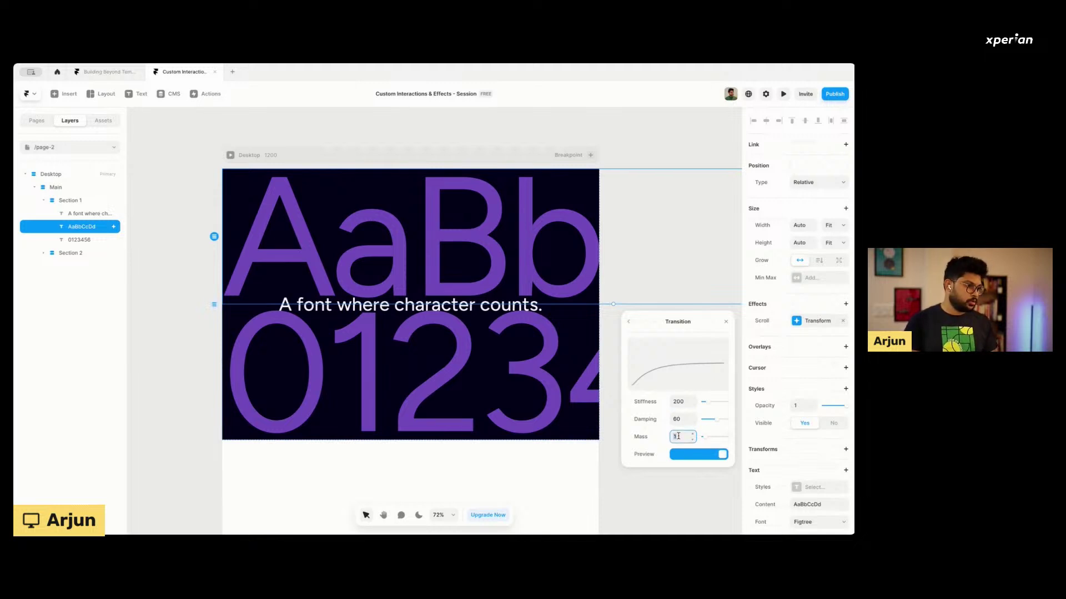
{"action": "key", "text": "Return"}
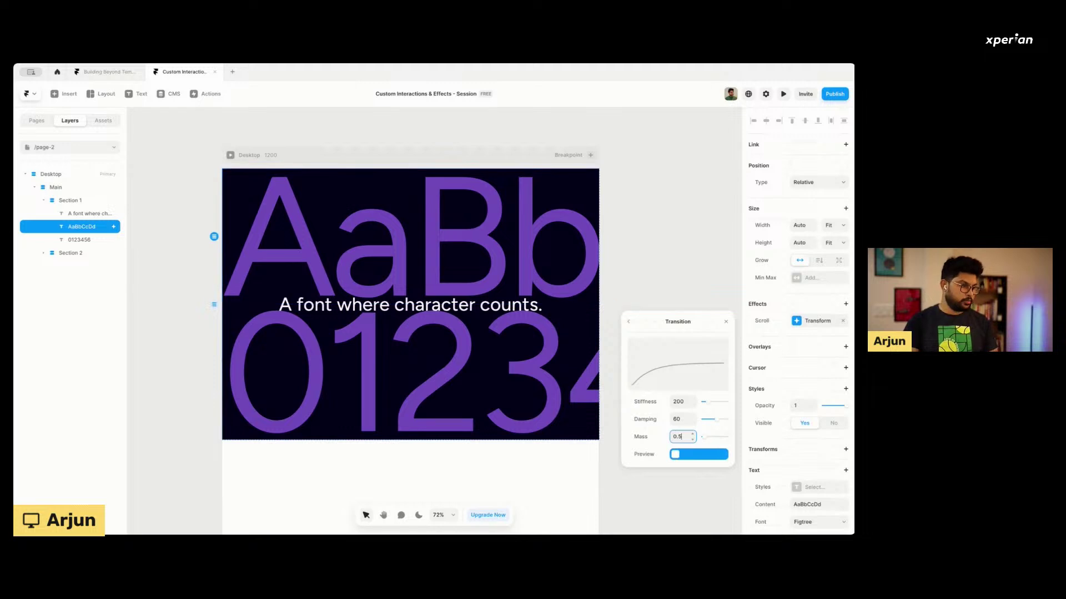
{"action": "left_click", "coordinate": [677, 418]}
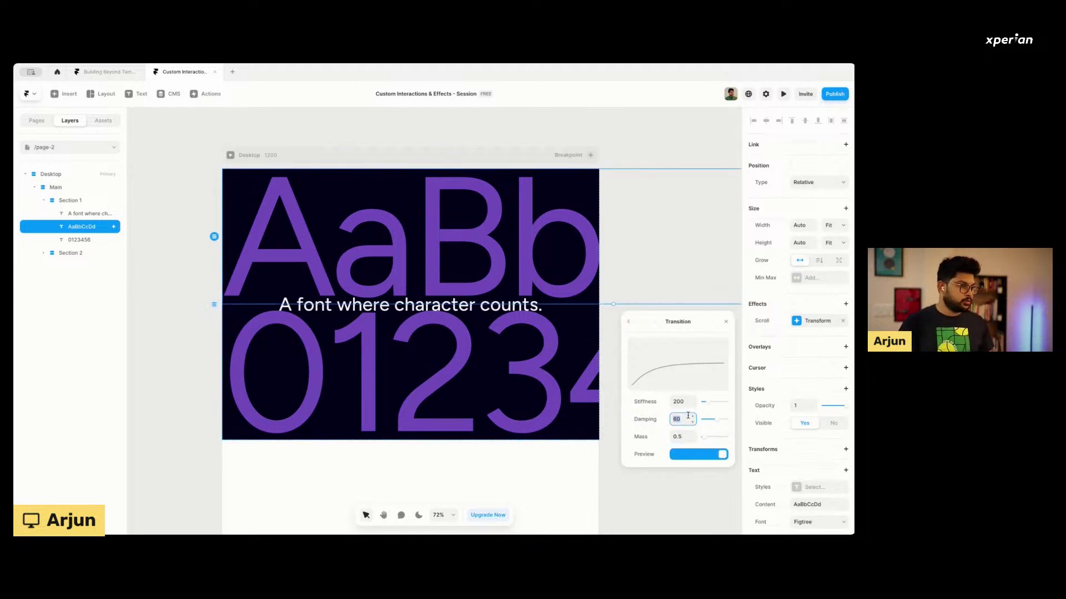
{"action": "left_click", "coordinate": [689, 455]}
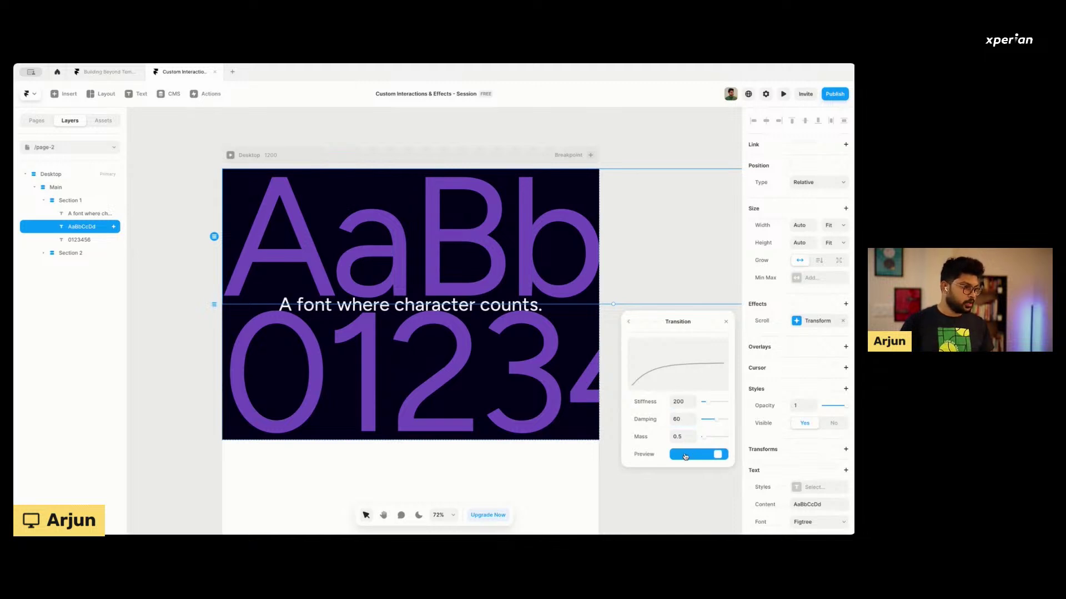
Try a damping of 120 for the scroll transform's transition, and set it back to 60.
{"action": "left_click", "coordinate": [676, 420]}
{"action": "type", "text": "120"}
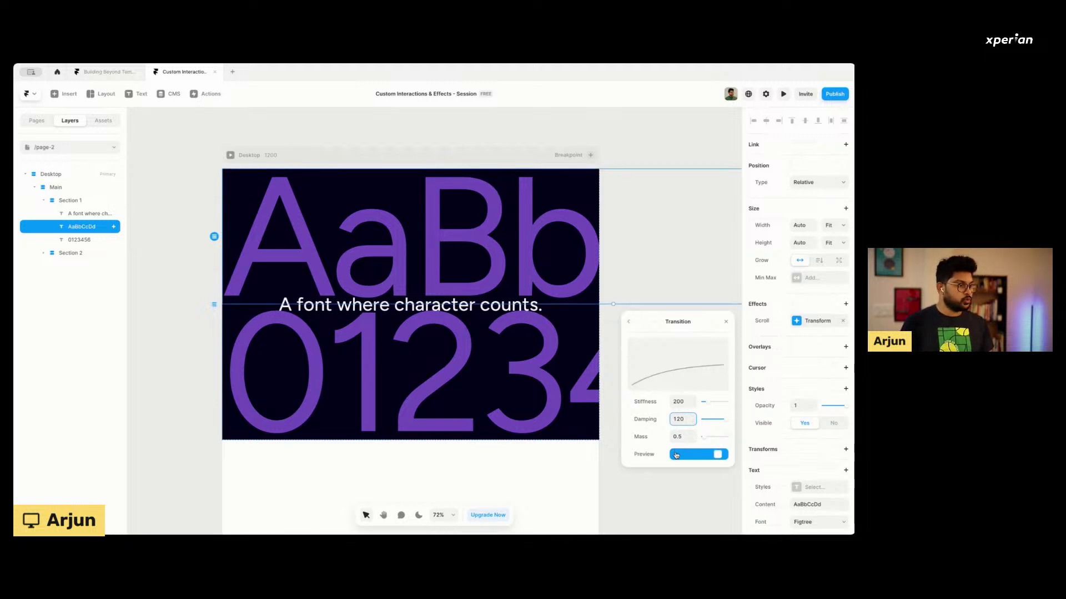
{"action": "double_click", "coordinate": [678, 419]}
{"action": "type", "text": "60"}
Try a stiffness of 600 in the transition, preview the motion, and set the stiffness back to 200.
{"action": "double_click", "coordinate": [678, 402]}
{"action": "type", "text": "500"}
{"action": "key", "text": "Return"}
{"action": "left_click", "coordinate": [690, 456]}
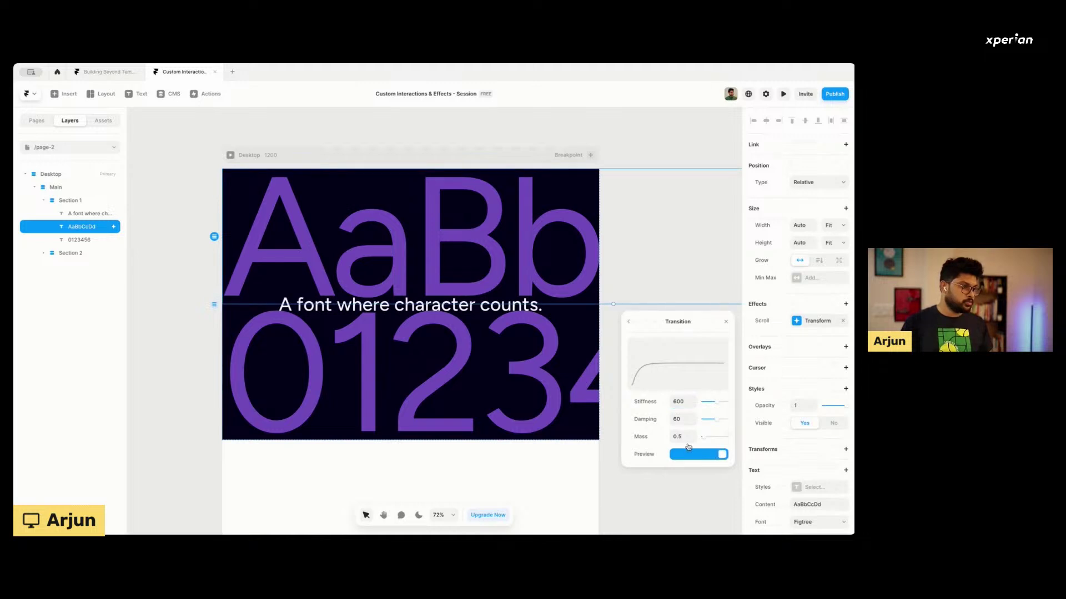
{"action": "left_click", "coordinate": [682, 405]}
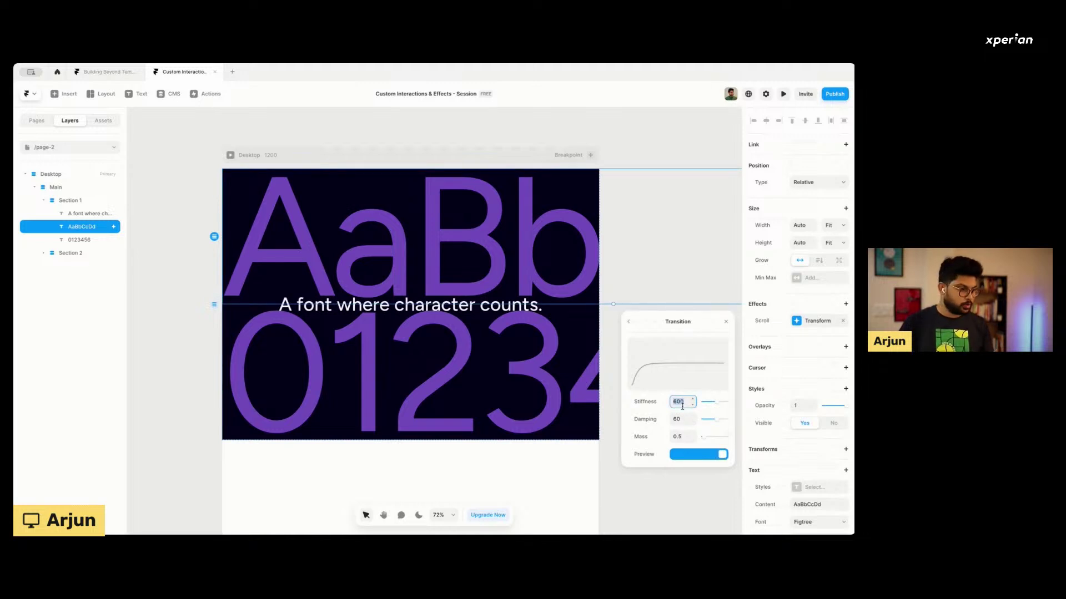
{"action": "type", "text": "200"}
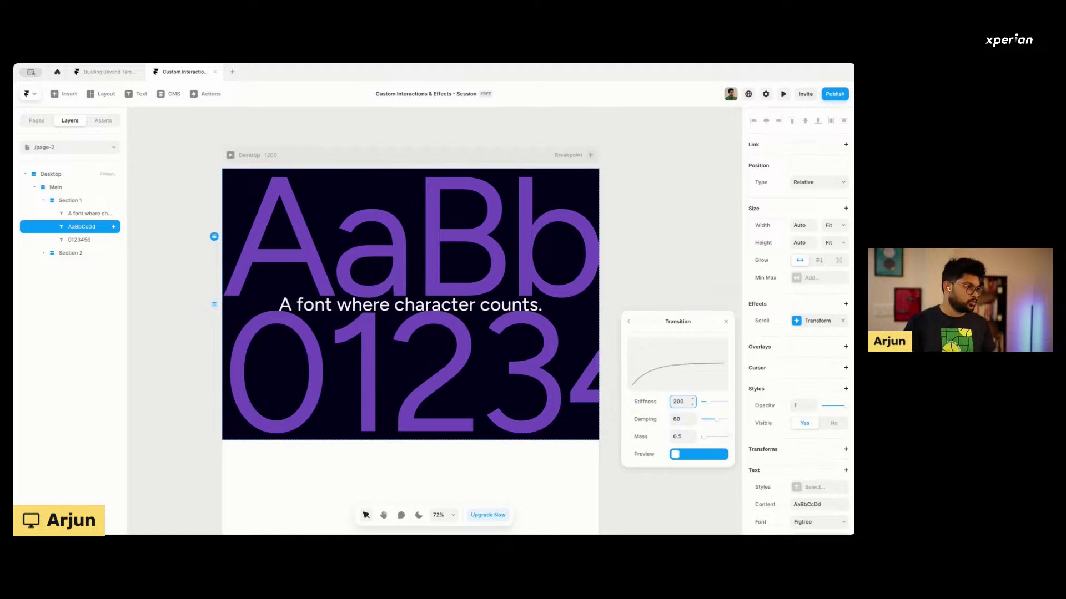
Close the effect settings and preview the page, scrolling back and forth to check the AaBbCcDd row's horizontal movement.
{"action": "left_click", "coordinate": [628, 321]}
{"action": "left_click", "coordinate": [723, 322]}
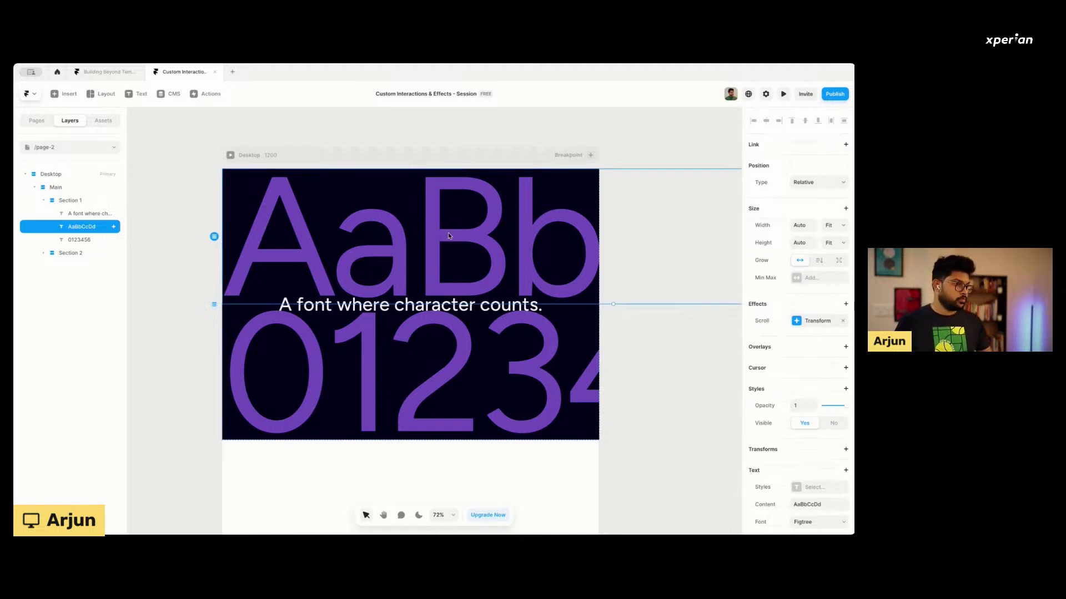
{"action": "left_click", "coordinate": [230, 156]}
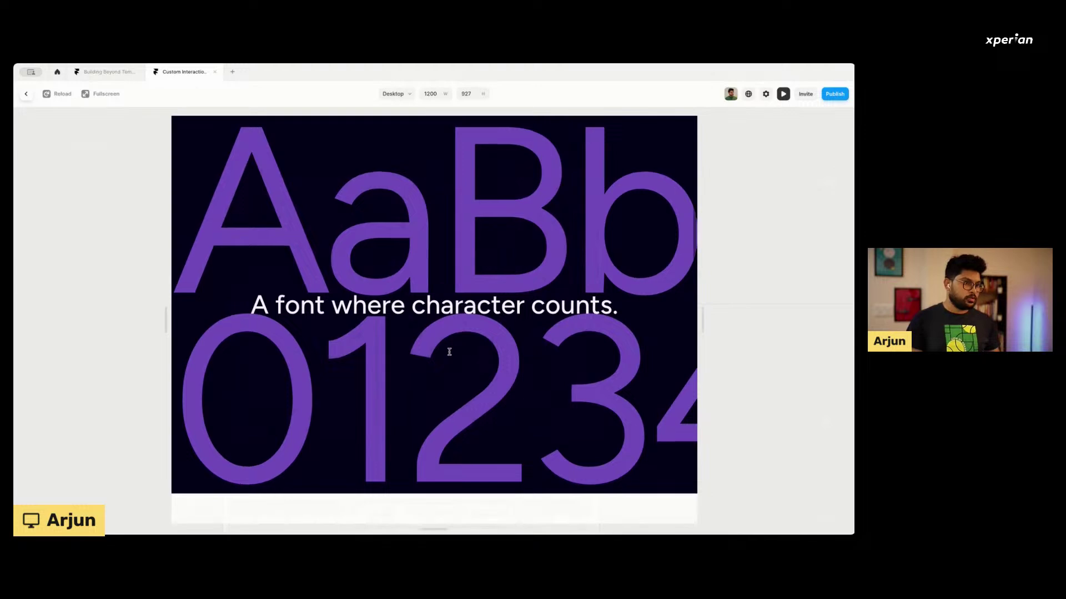
{"action": "scroll", "coordinate": [448, 351], "scroll_direction": "down", "scroll_amount": 3}
{"action": "scroll", "coordinate": [449, 351], "scroll_direction": "up", "scroll_amount": 3}
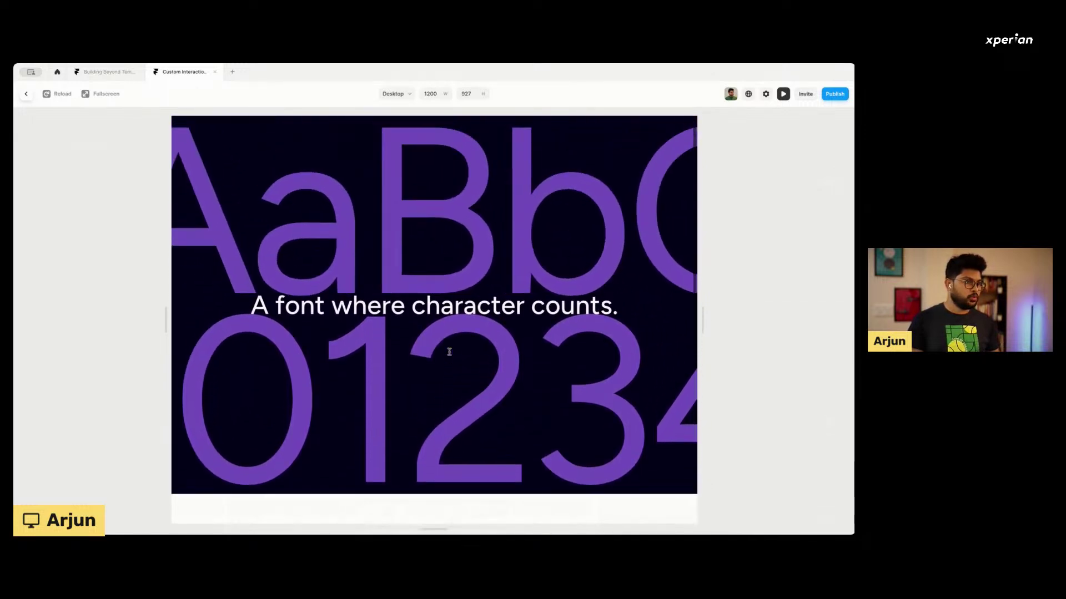
{"action": "scroll", "coordinate": [449, 352], "scroll_direction": "down", "scroll_amount": 3}
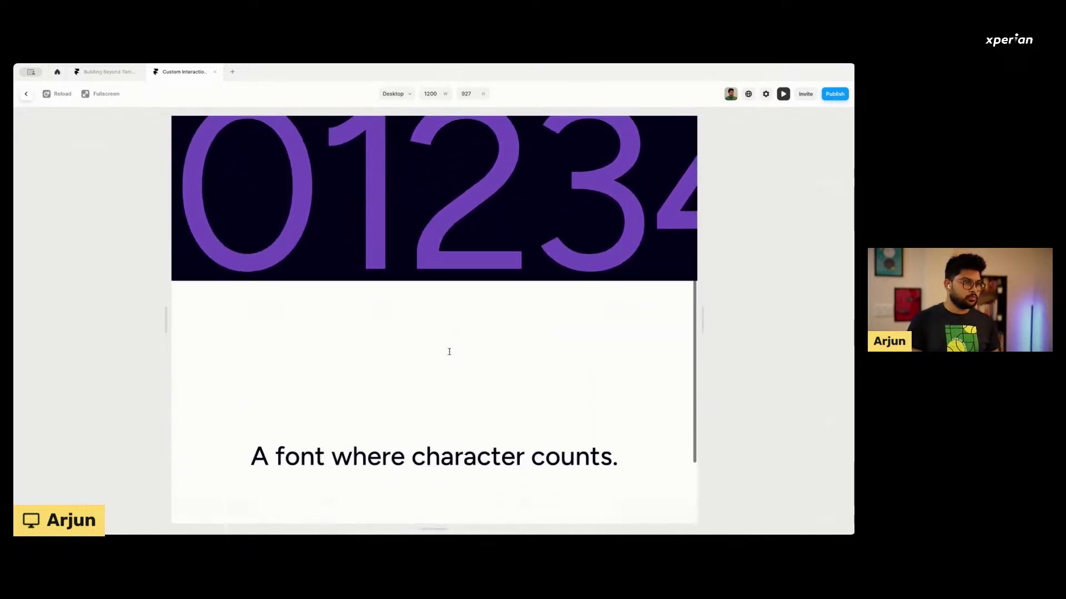
{"action": "scroll", "coordinate": [450, 351], "scroll_direction": "up", "scroll_amount": 3}
{"action": "scroll", "coordinate": [450, 351], "scroll_direction": "down", "scroll_amount": 4}
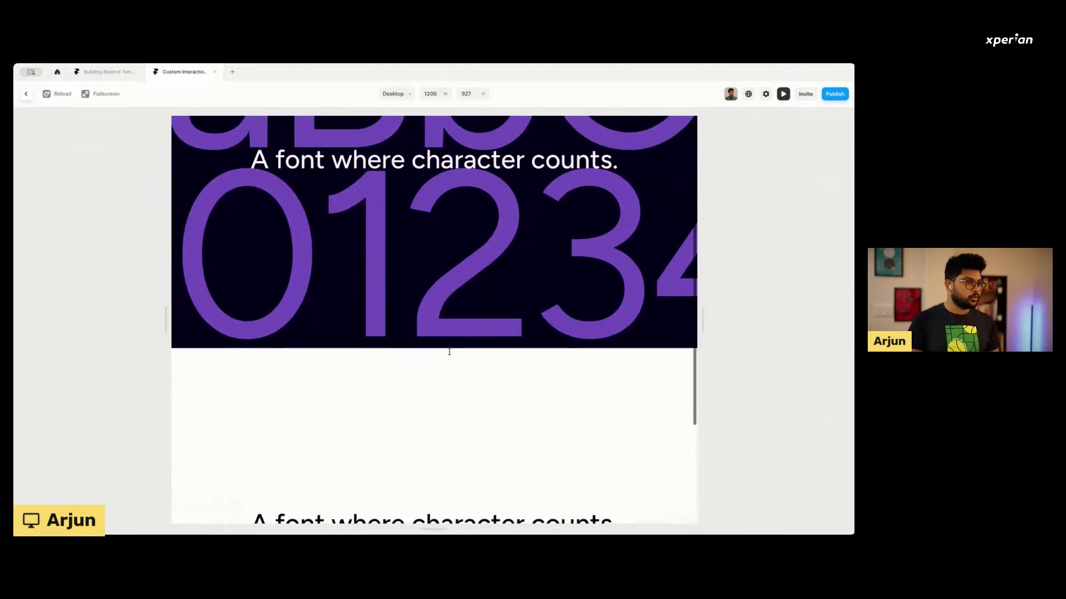
{"action": "scroll", "coordinate": [450, 352], "scroll_direction": "up", "scroll_amount": 2}
{"action": "scroll", "coordinate": [450, 352], "scroll_direction": "up", "scroll_amount": 2}
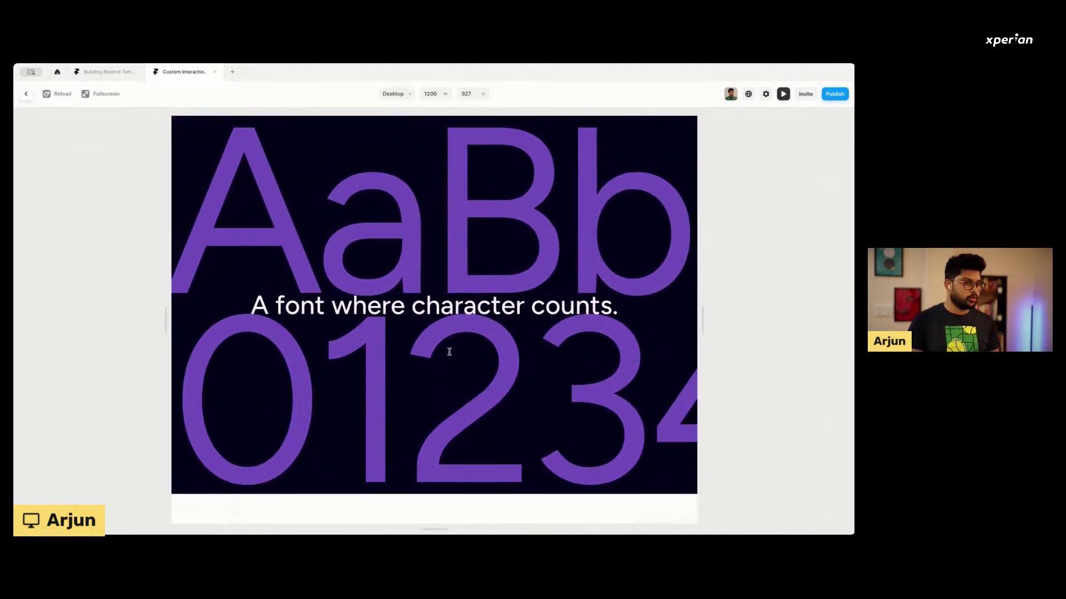
{"action": "scroll", "coordinate": [450, 351], "scroll_direction": "down", "scroll_amount": 4}
{"action": "scroll", "coordinate": [449, 351], "scroll_direction": "down", "scroll_amount": 1}
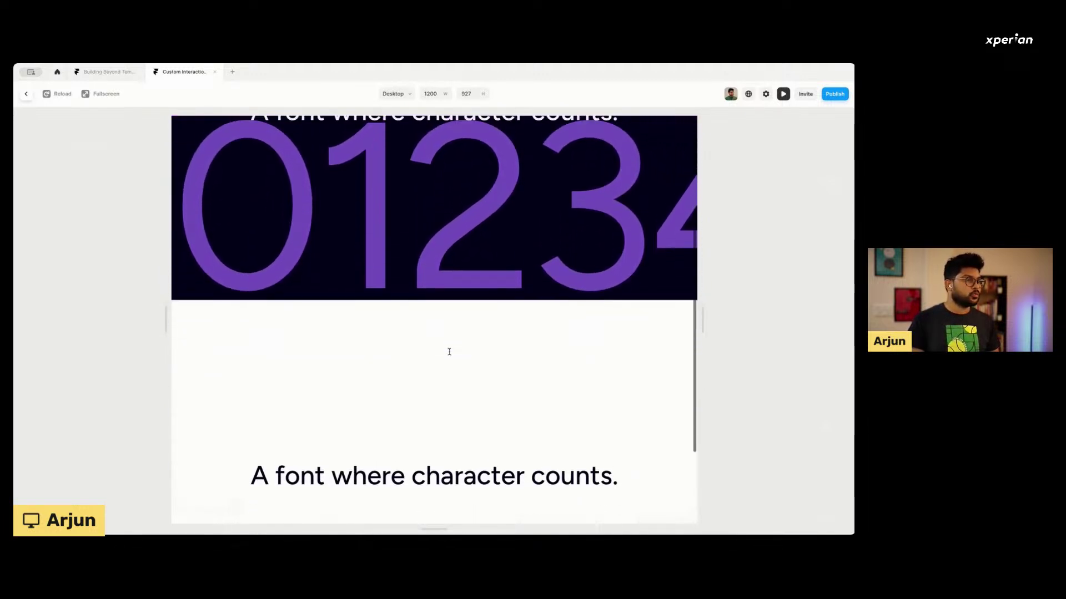
{"action": "scroll", "coordinate": [449, 351], "scroll_direction": "up", "scroll_amount": 3}
{"action": "scroll", "coordinate": [450, 351], "scroll_direction": "down", "scroll_amount": 2}
{"action": "scroll", "coordinate": [449, 351], "scroll_direction": "up", "scroll_amount": 4}
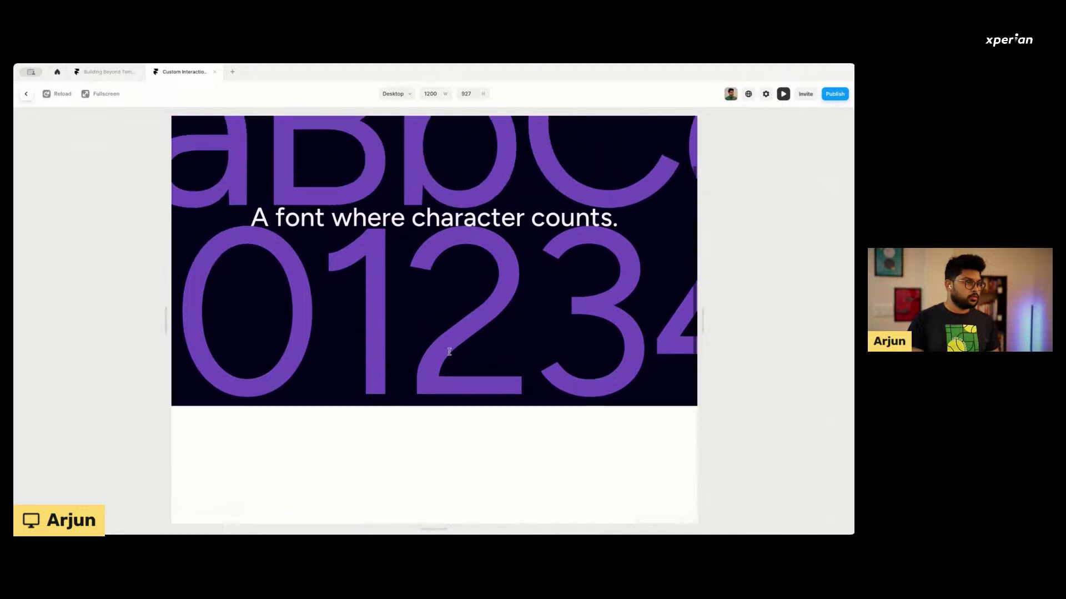
{"action": "scroll", "coordinate": [450, 351], "scroll_direction": "down", "scroll_amount": 4}
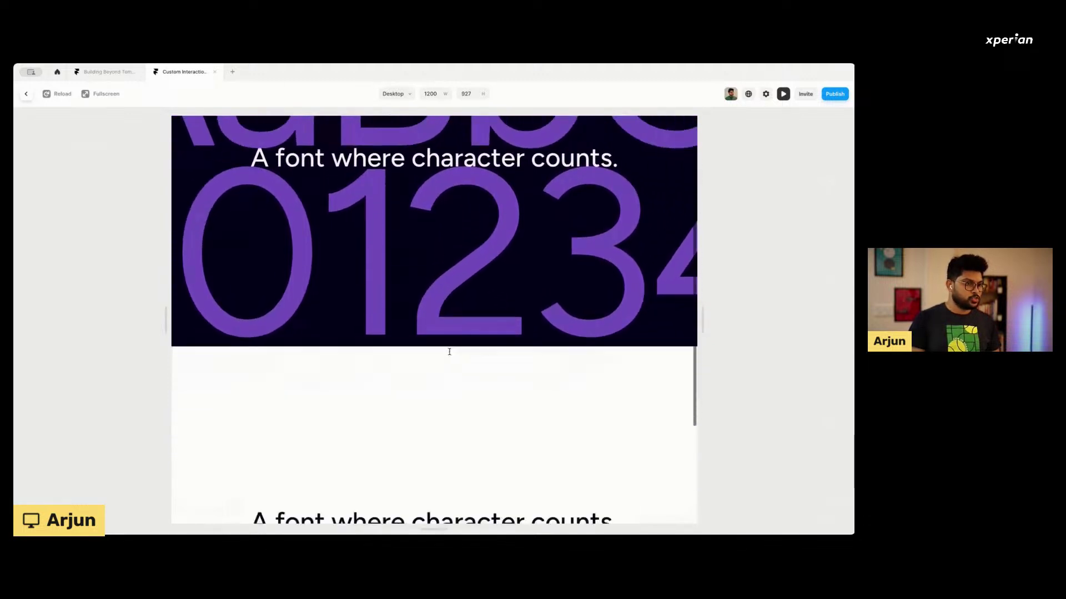
{"action": "scroll", "coordinate": [449, 351], "scroll_direction": "up", "scroll_amount": 2}
{"action": "scroll", "coordinate": [450, 351], "scroll_direction": "up", "scroll_amount": 2}
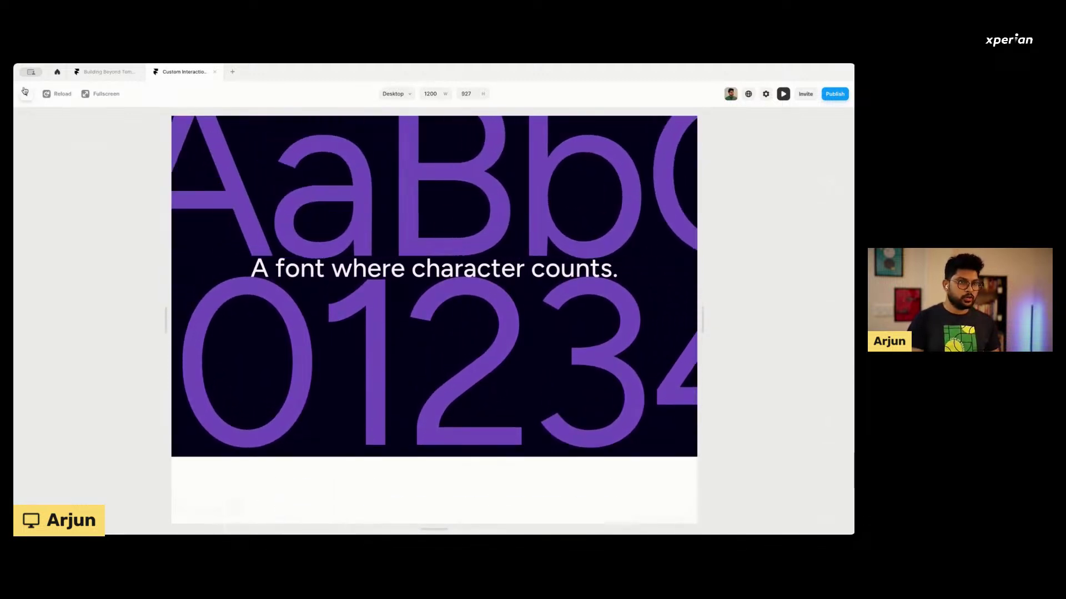
Copy the scroll transform effect from the AaBbCcDd text and paste it onto the 0123456 text.
{"action": "key", "text": "Escape"}
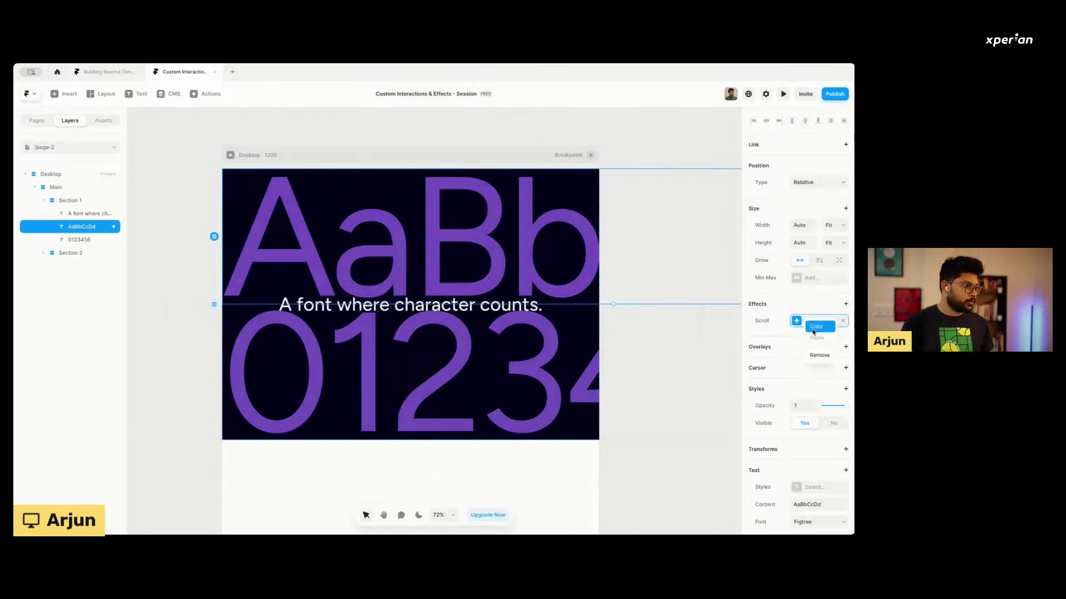
{"action": "left_click", "coordinate": [349, 350]}
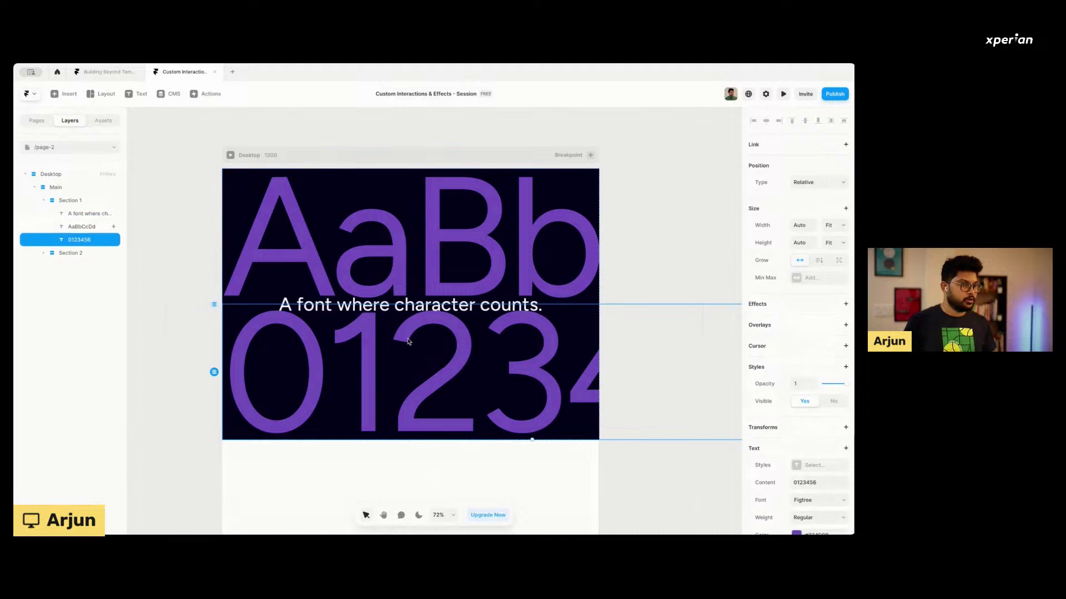
{"action": "scroll", "coordinate": [789, 397], "scroll_direction": "down", "scroll_amount": 1}
{"action": "scroll", "coordinate": [789, 396], "scroll_direction": "down", "scroll_amount": 3}
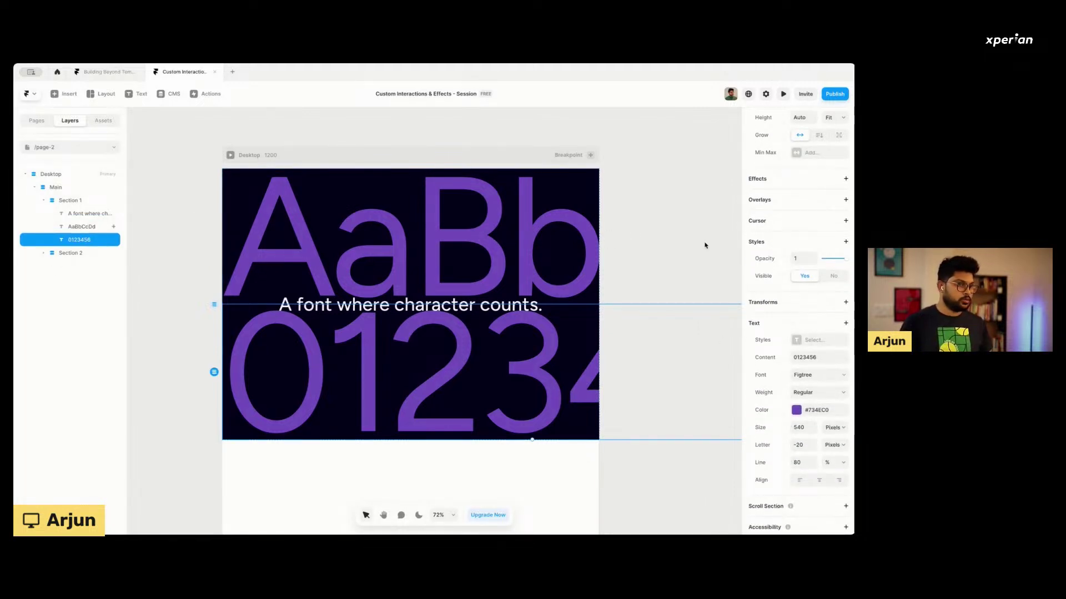
{"action": "right_click", "coordinate": [93, 240]}
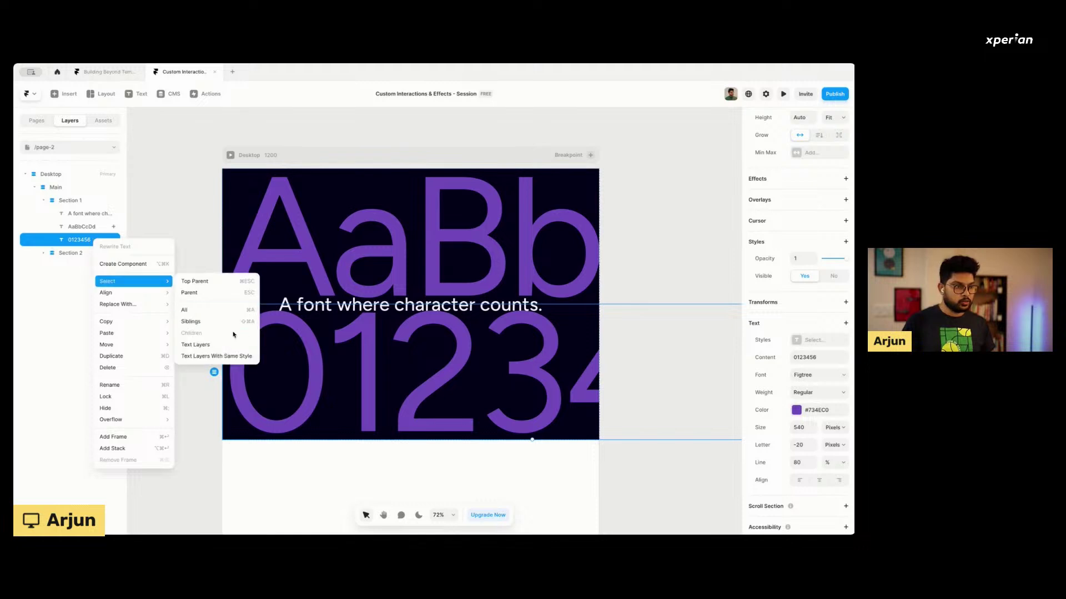
{"action": "left_click", "coordinate": [444, 347]}
{"action": "right_click", "coordinate": [448, 341]}
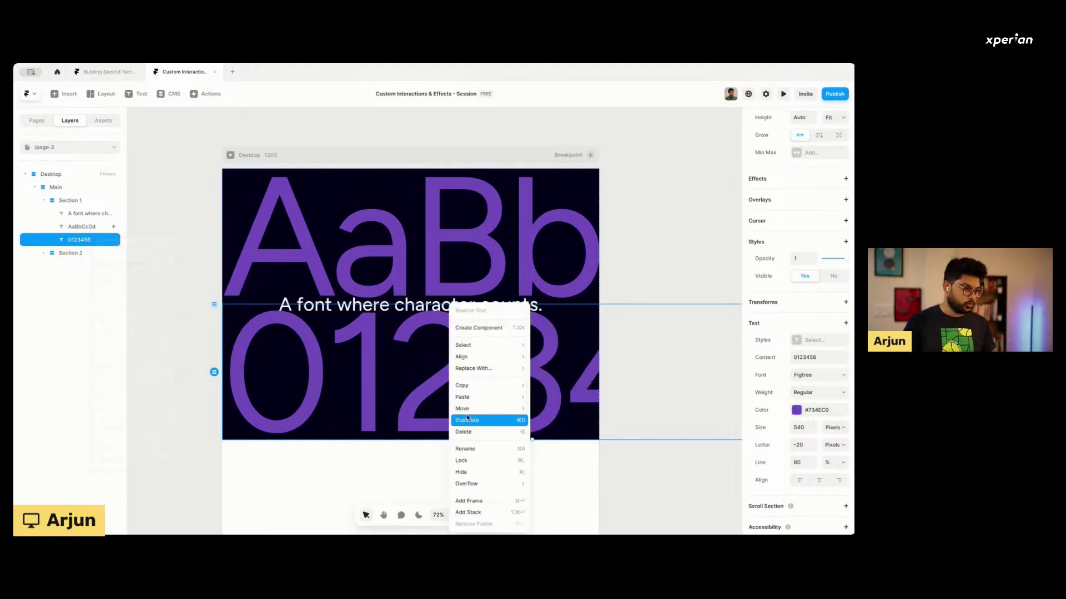
{"action": "left_click", "coordinate": [764, 182]}
{"action": "left_click", "coordinate": [766, 185]}
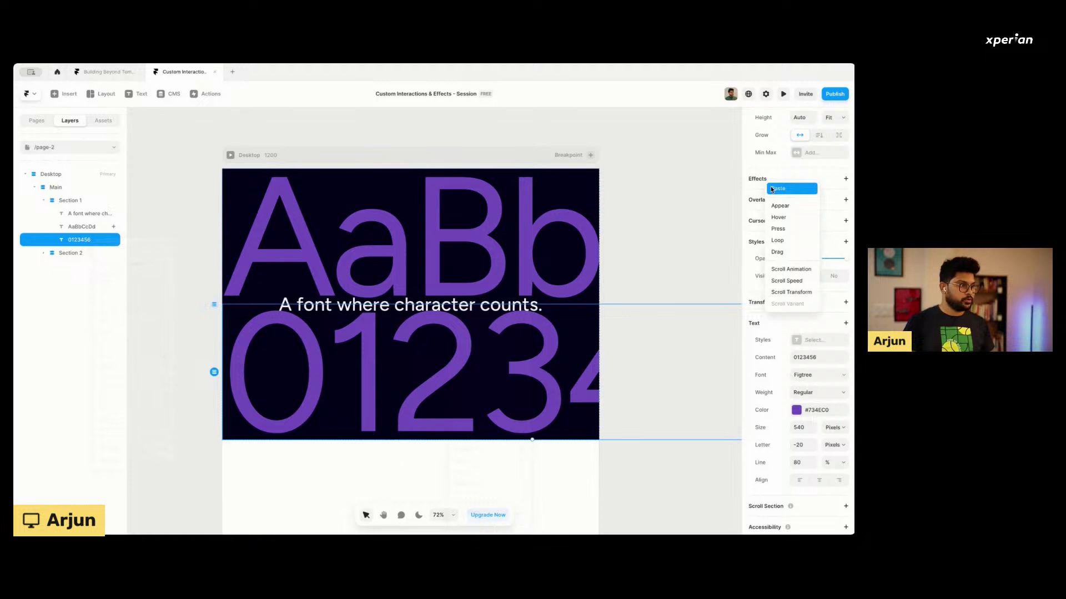
{"action": "left_click", "coordinate": [771, 189]}
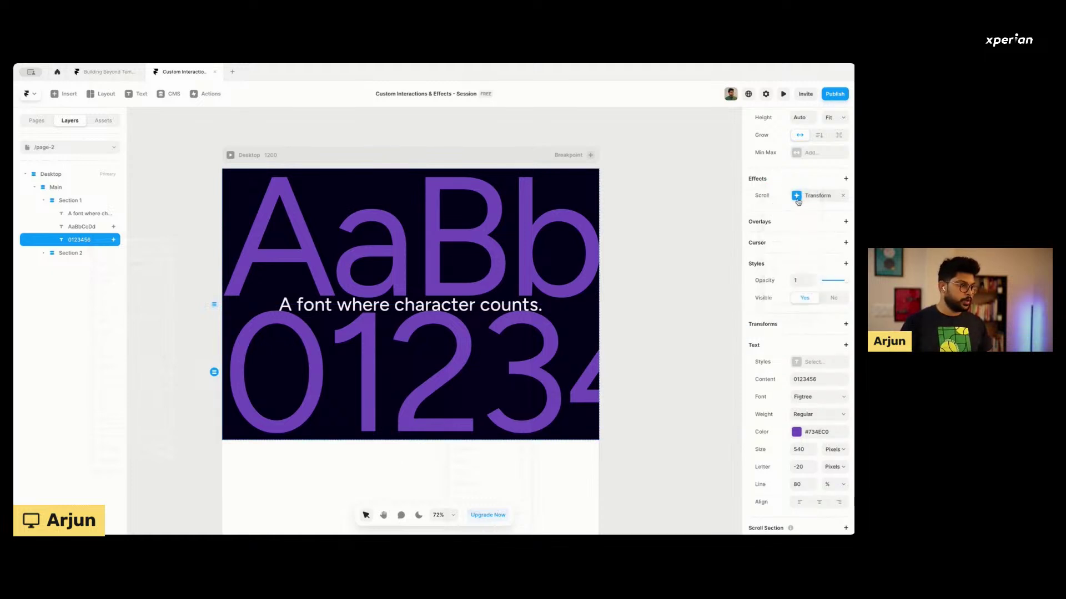
Set the horizontal From offset of the 0123456 row's scroll transform to 240.
{"action": "left_click", "coordinate": [798, 200]}
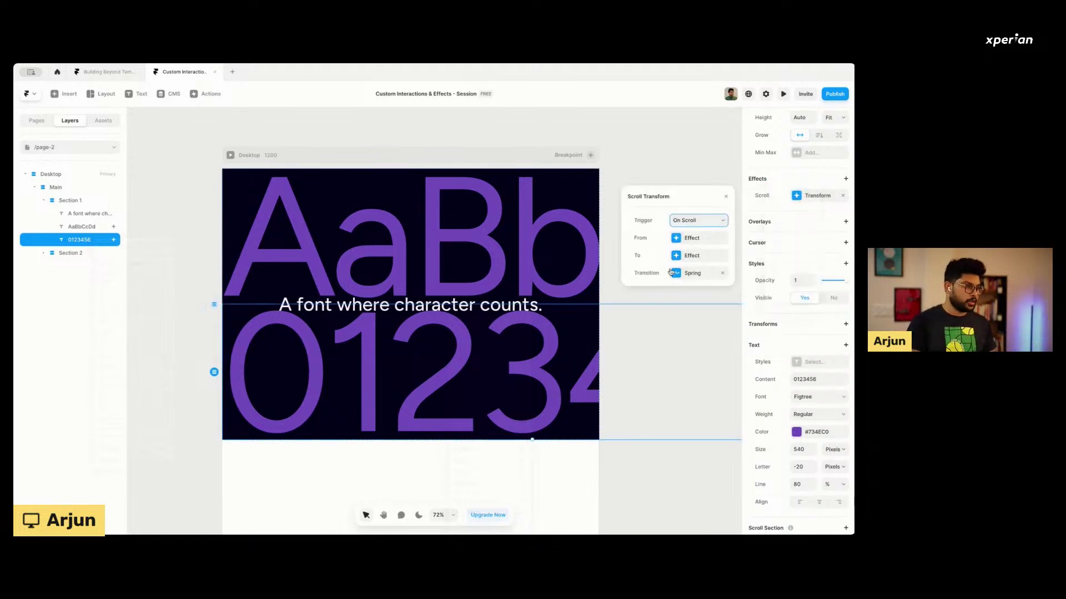
{"action": "left_click", "coordinate": [676, 257]}
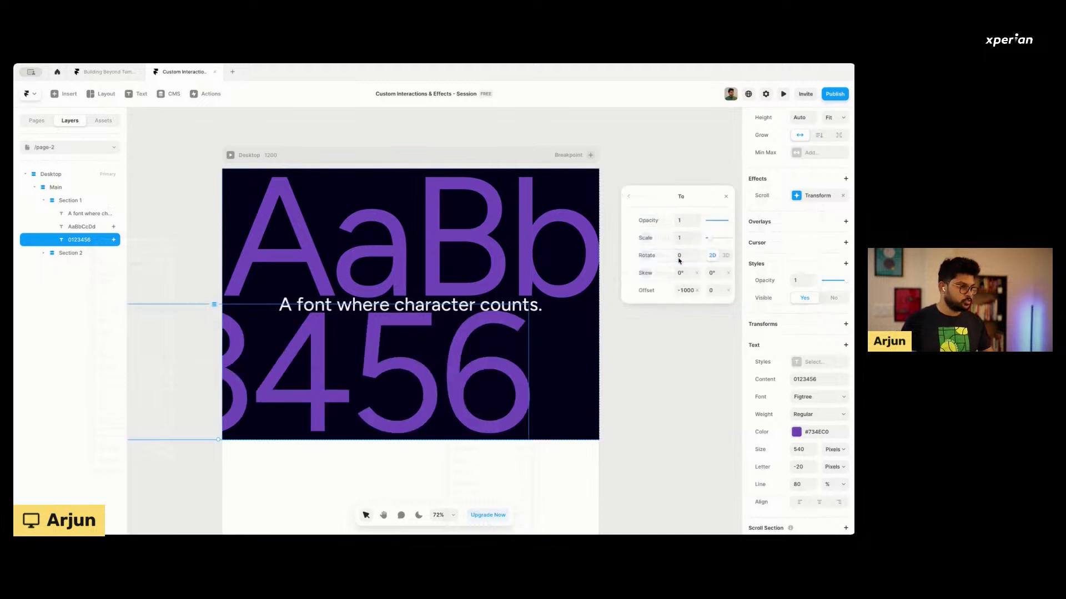
{"action": "left_click", "coordinate": [629, 198]}
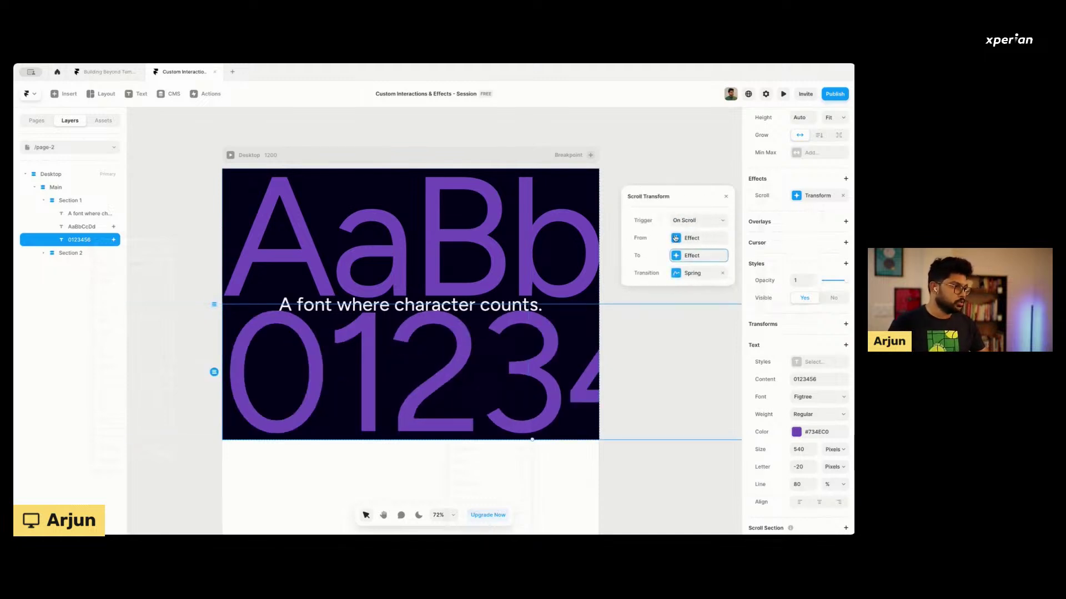
{"action": "left_click", "coordinate": [675, 238]}
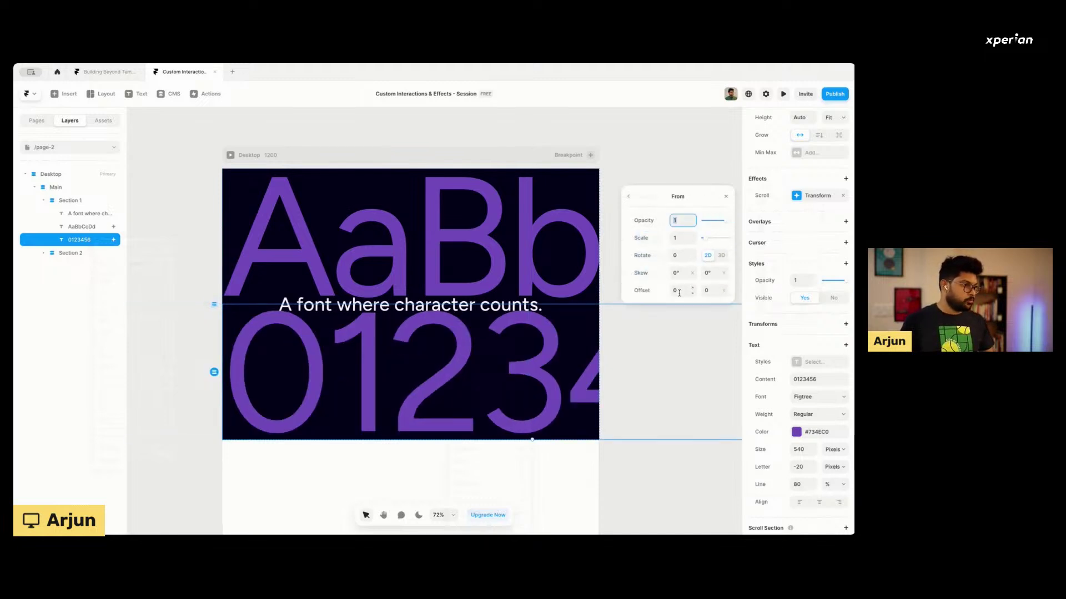
{"action": "left_click", "coordinate": [679, 293]}
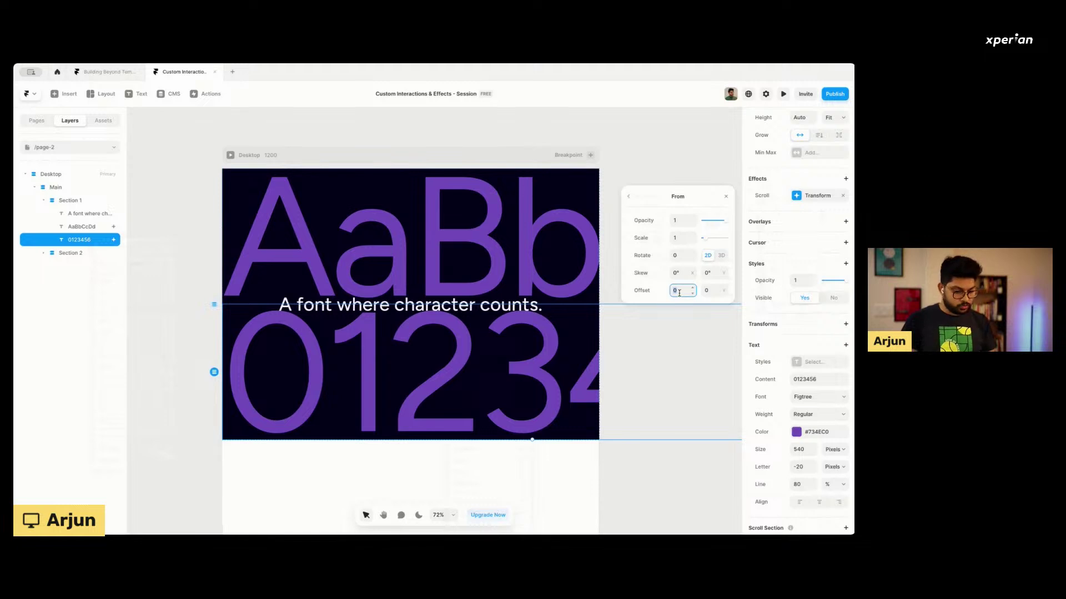
{"action": "type", "text": "100"}
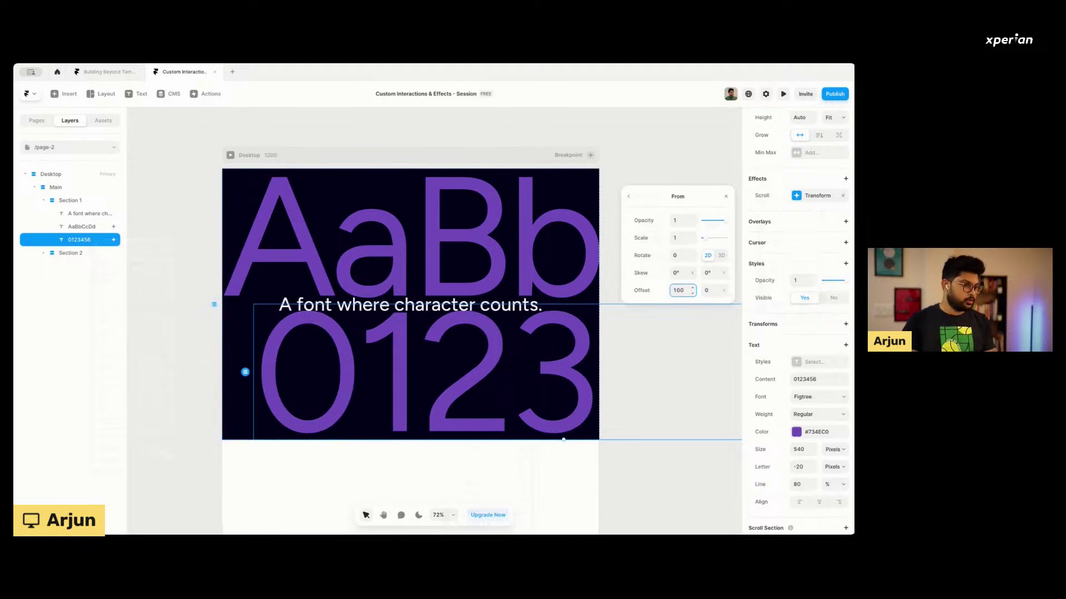
{"action": "key", "text": "shift+Up"}
{"action": "key", "text": "shift+Up"}
{"action": "key", "text": "shift+Up"}
{"action": "key", "text": "shift+Up"}
{"action": "key", "text": "shift+Up"}
{"action": "key", "text": "shift+Up"}
{"action": "key", "text": "shift+Up"}
{"action": "key", "text": "shift+Up"}
{"action": "key", "text": "shift+Up"}
{"action": "key", "text": "shift+Up"}
{"action": "key", "text": "shift+Up"}
{"action": "key", "text": "shift+Up"}
{"action": "key", "text": "shift+Up"}
{"action": "key", "text": "shift+Up"}
{"action": "key", "text": "shift+Up"}
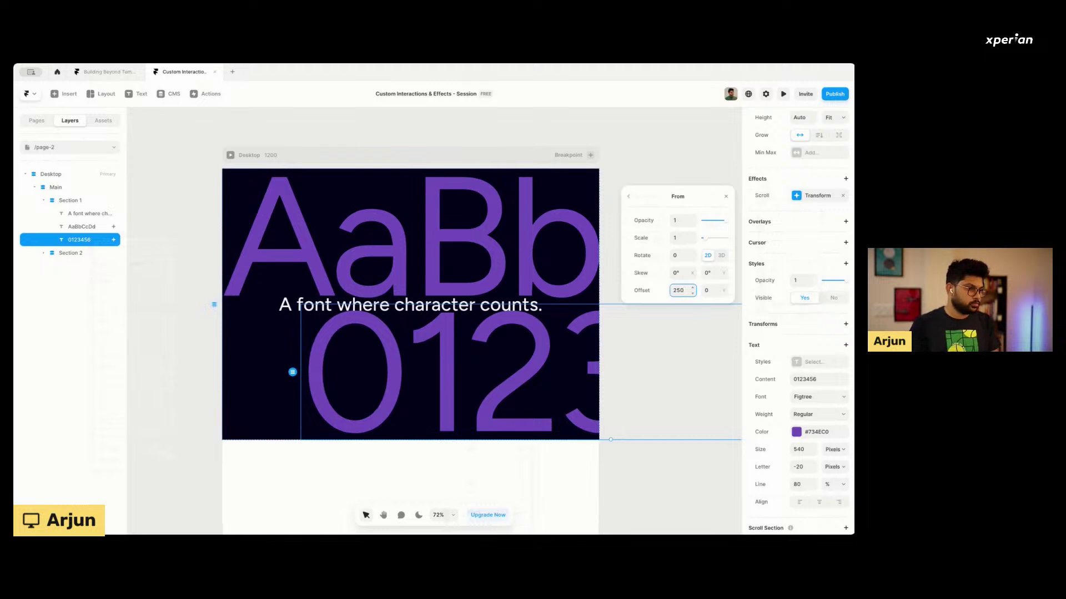
{"action": "key", "text": "shift+Down"}
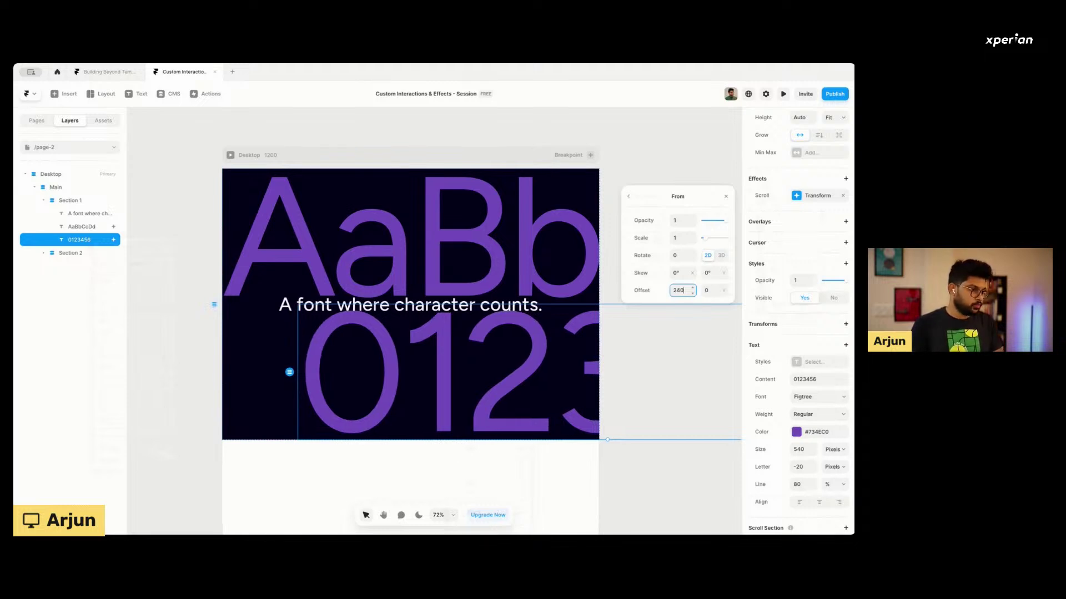
Set the horizontal To offset of the 0123456 row's scroll transform to 1000.
{"action": "left_click", "coordinate": [628, 198]}
{"action": "left_click", "coordinate": [689, 256]}
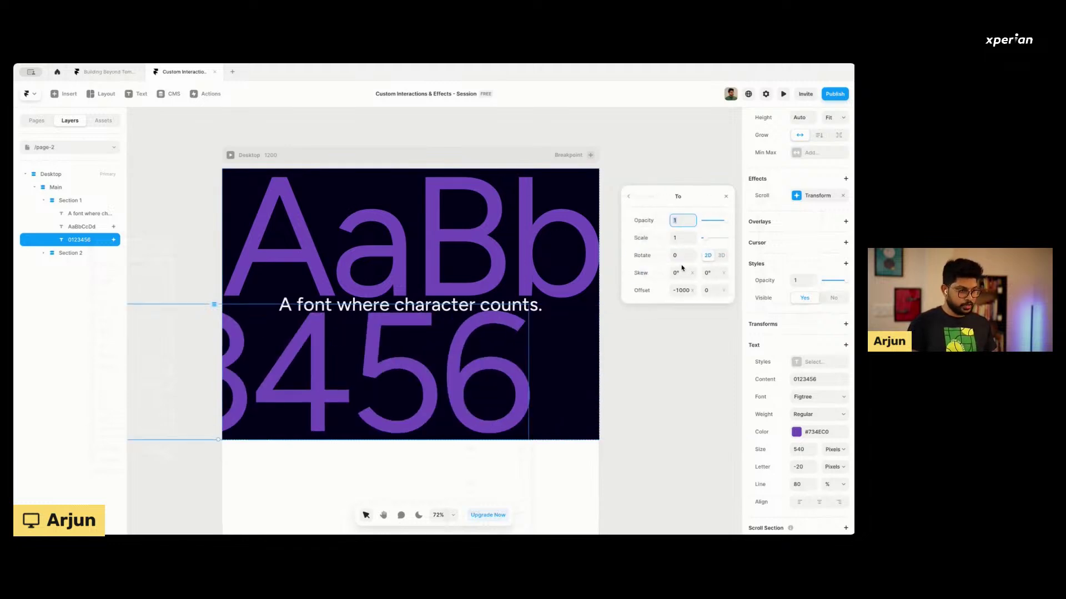
{"action": "left_click", "coordinate": [677, 291]}
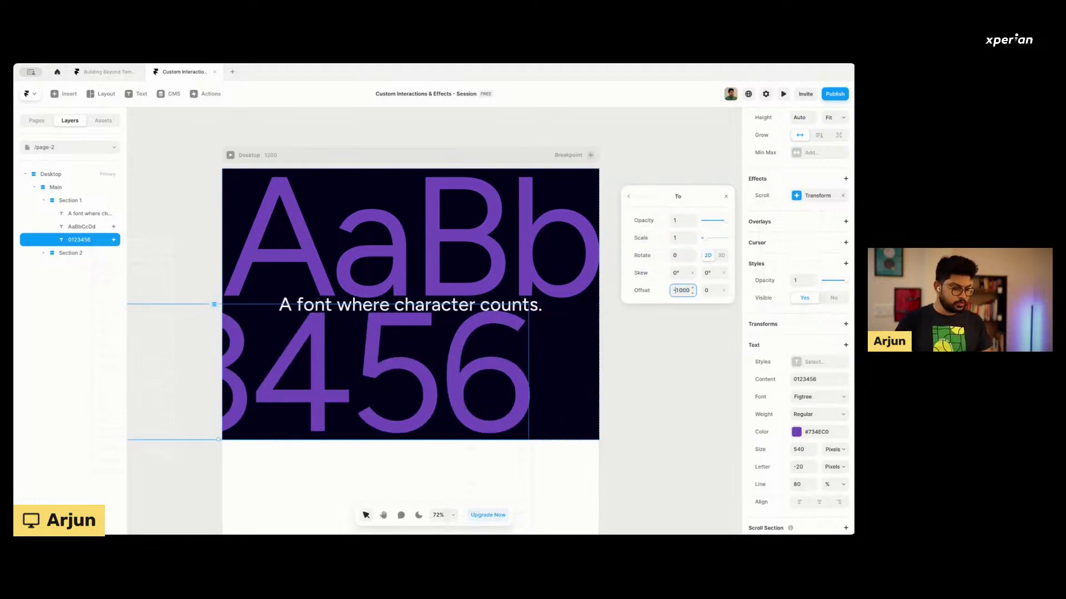
{"action": "type", "text": "1000"}
{"action": "key", "text": "Return"}
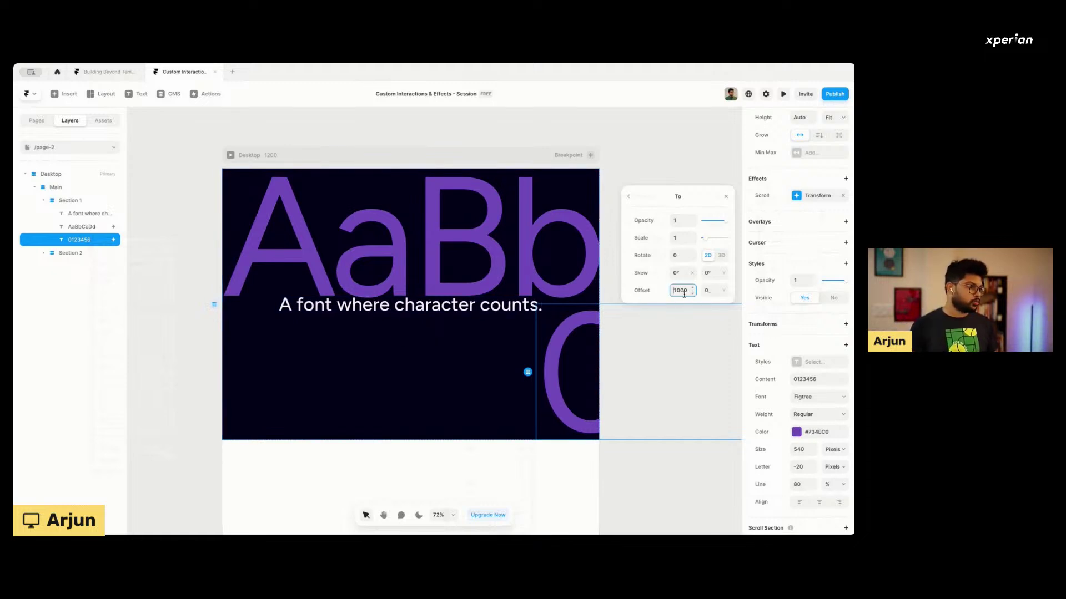
{"action": "left_click", "coordinate": [711, 290]}
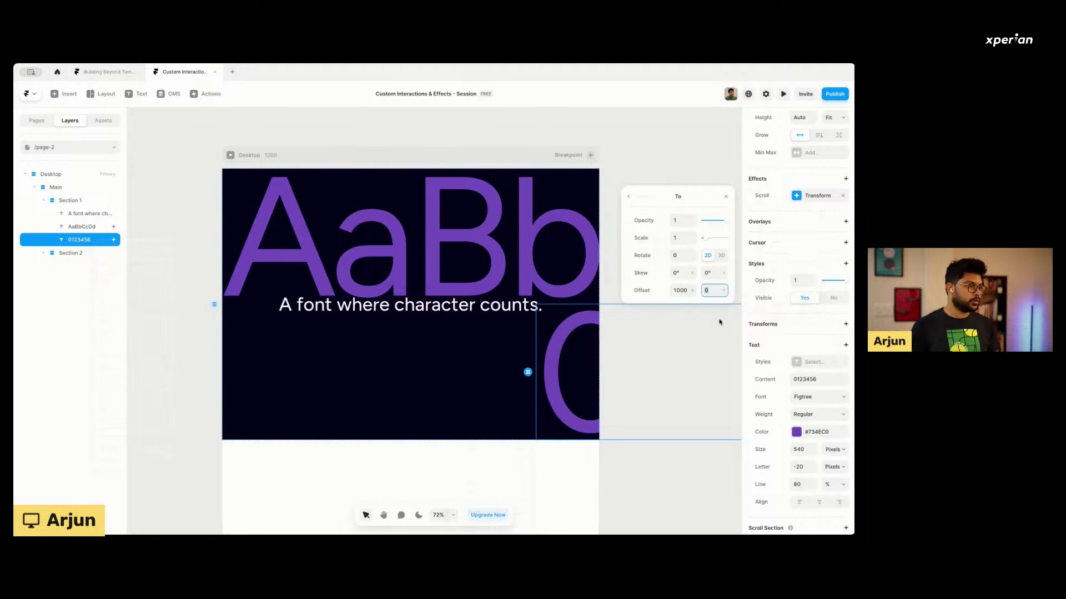
{"action": "left_click", "coordinate": [628, 196]}
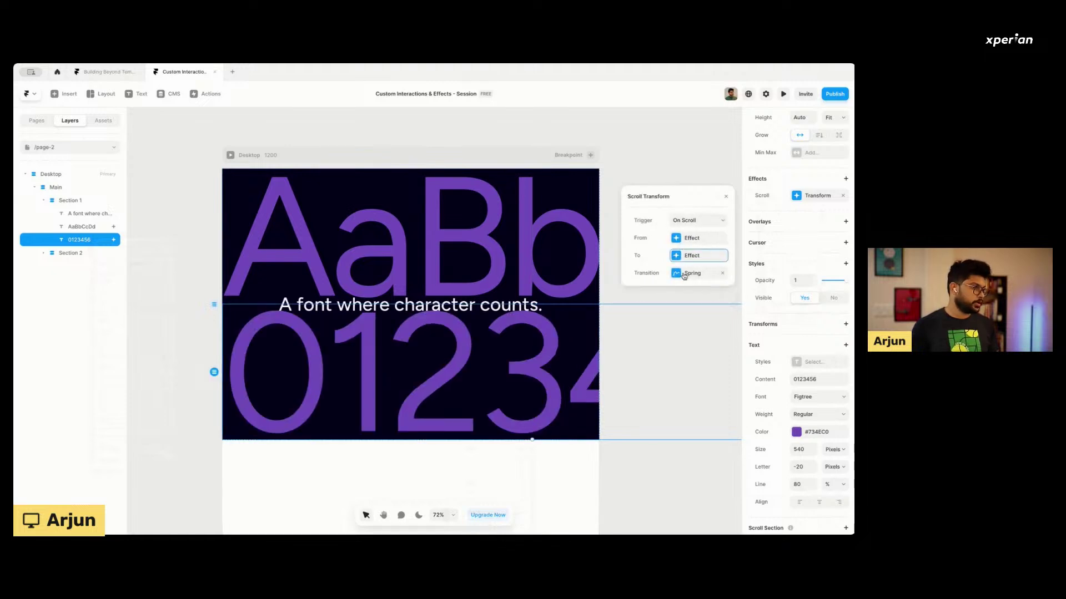
Check the spring transition of the 0123456 row's scroll transform, then close the effect settings and deselect the row.
{"action": "left_click", "coordinate": [685, 274]}
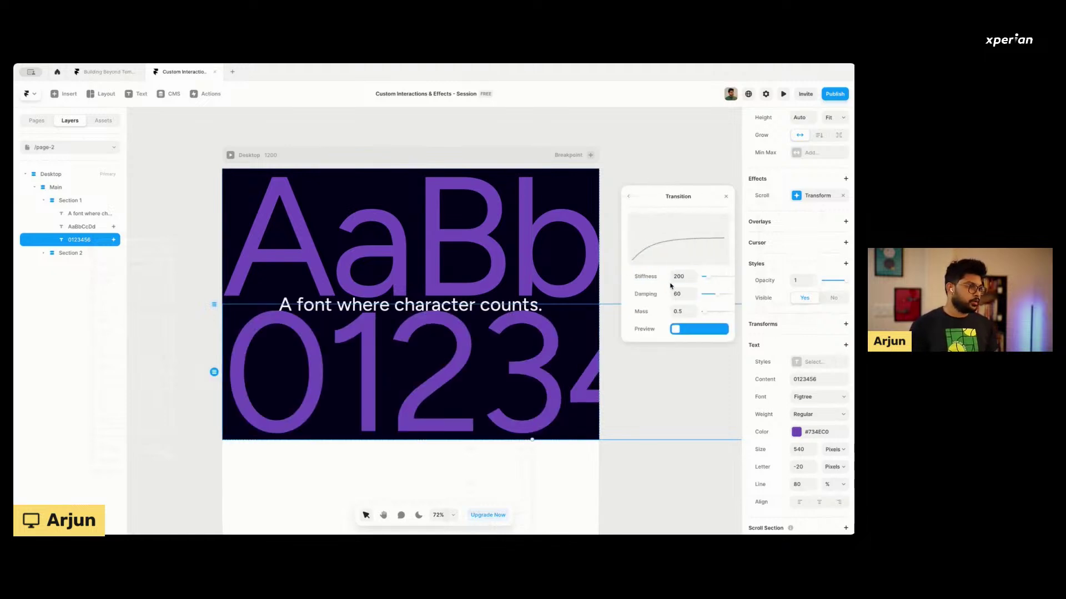
{"action": "left_click", "coordinate": [630, 199]}
{"action": "left_click", "coordinate": [725, 198]}
{"action": "left_click", "coordinate": [675, 200]}
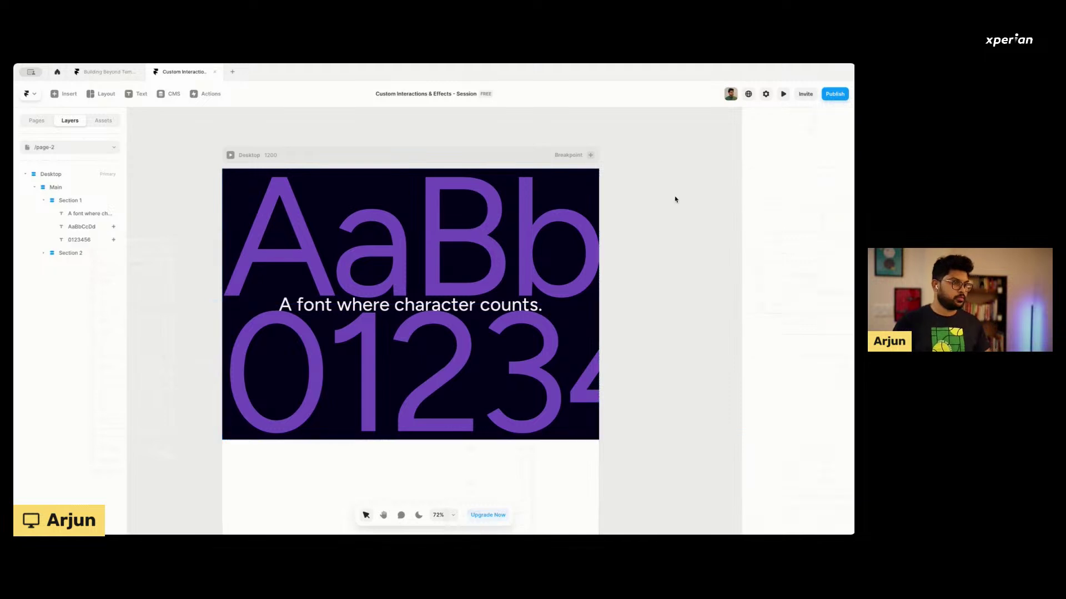
Preview the page, scrolling back and forth to check both character rows' horizontal movement, and return to the canvas.
{"action": "left_click", "coordinate": [231, 155]}
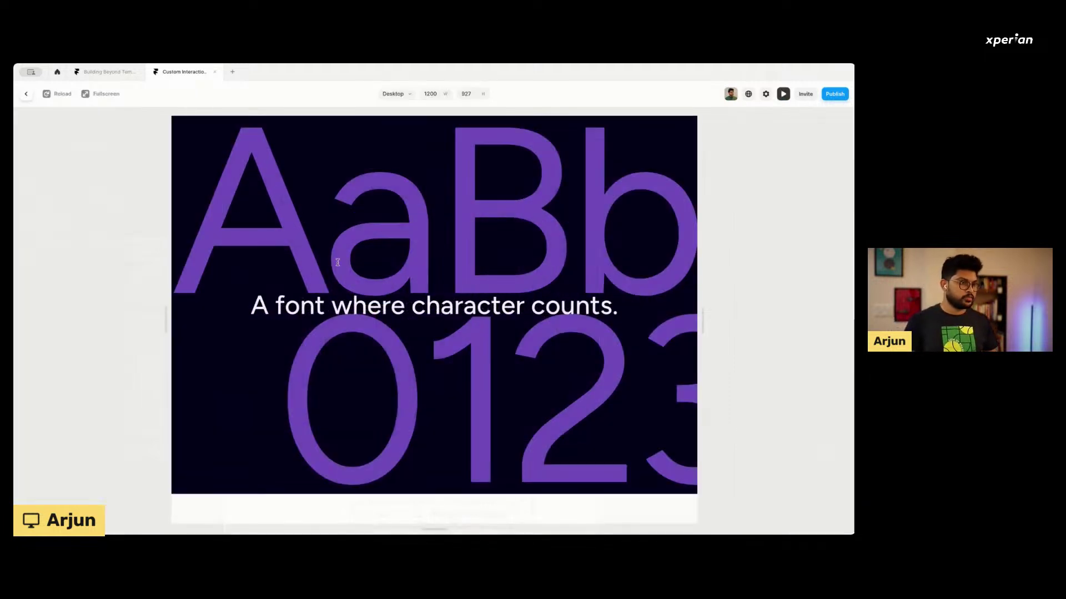
{"action": "scroll", "coordinate": [370, 268], "scroll_direction": "down", "scroll_amount": 5}
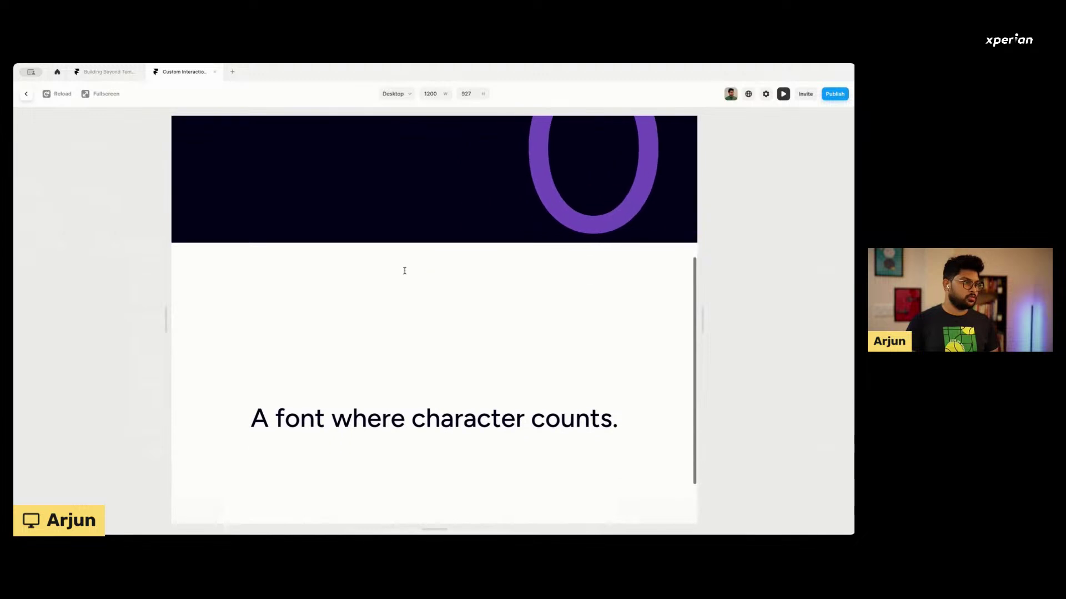
{"action": "scroll", "coordinate": [405, 270], "scroll_direction": "up", "scroll_amount": 5}
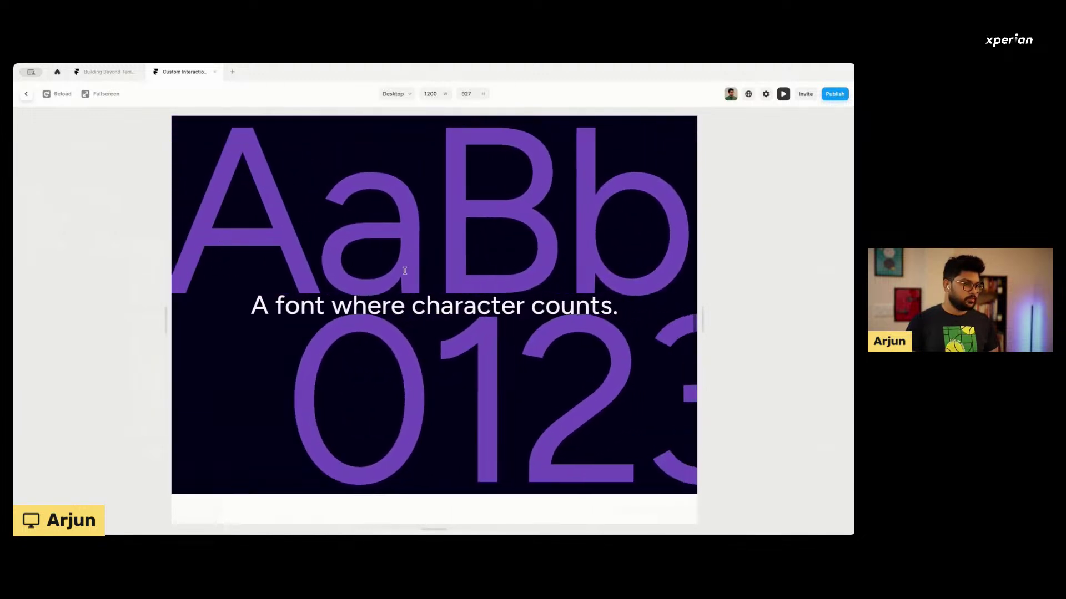
{"action": "scroll", "coordinate": [405, 271], "scroll_direction": "down", "scroll_amount": 5}
{"action": "scroll", "coordinate": [404, 271], "scroll_direction": "up", "scroll_amount": 5}
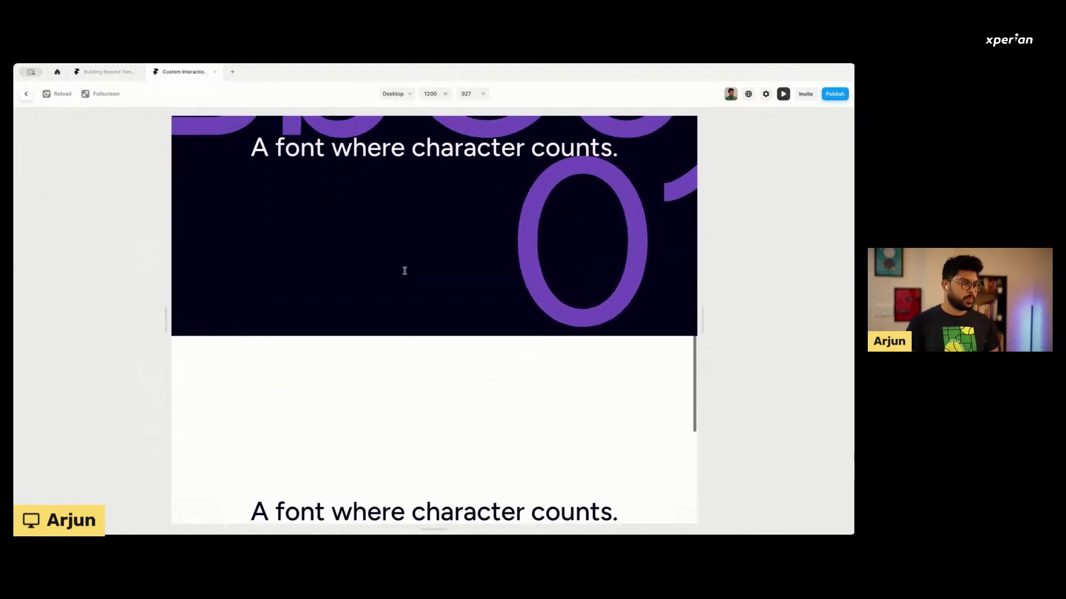
{"action": "scroll", "coordinate": [405, 271], "scroll_direction": "down", "scroll_amount": 3}
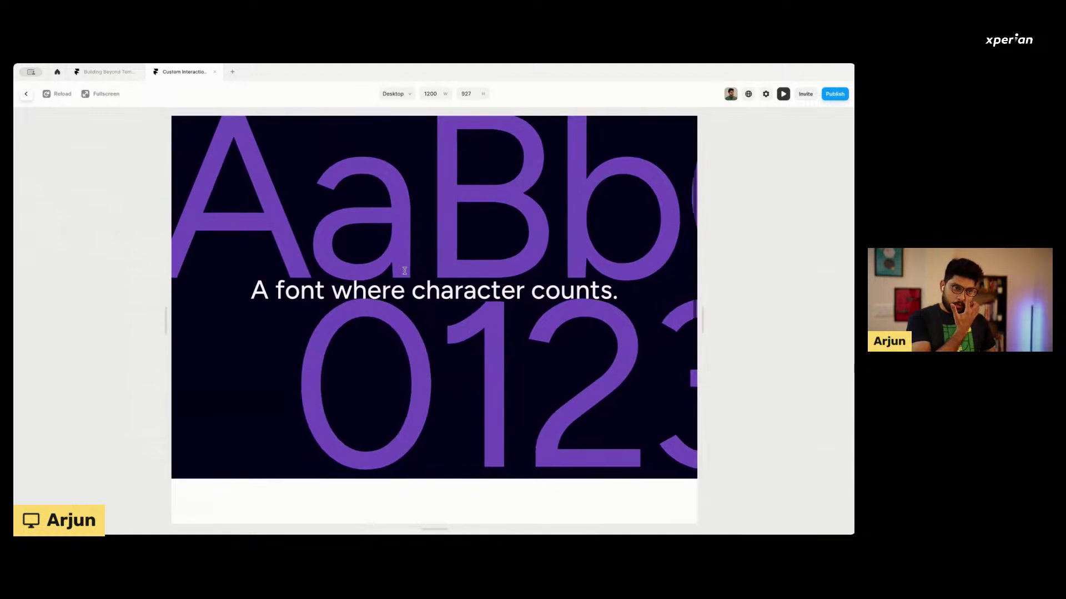
{"action": "scroll", "coordinate": [404, 271], "scroll_direction": "up", "scroll_amount": 2}
{"action": "scroll", "coordinate": [405, 271], "scroll_direction": "up", "scroll_amount": 2}
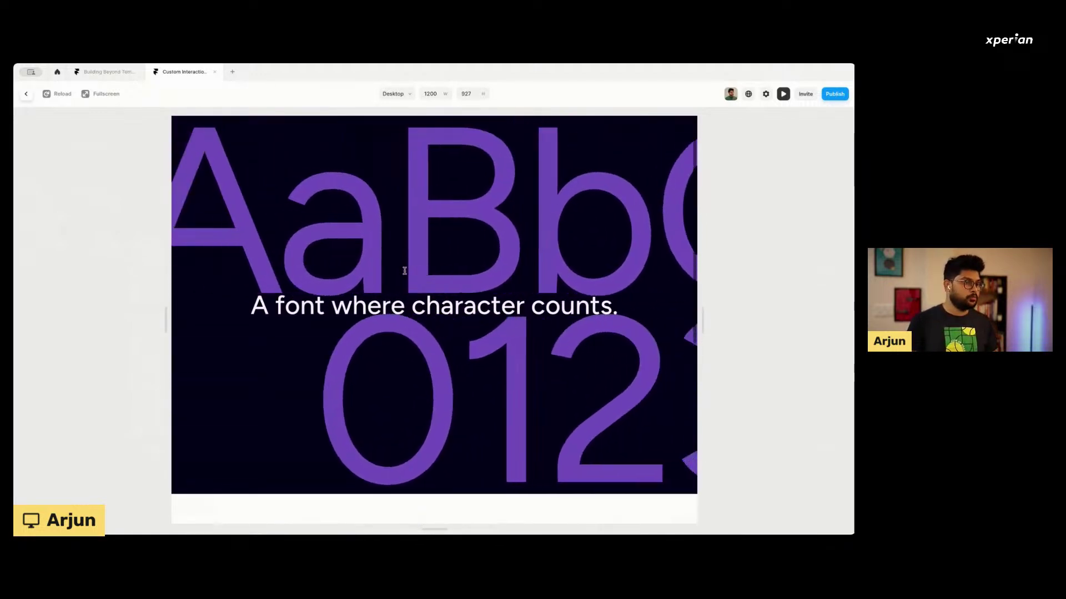
{"action": "scroll", "coordinate": [405, 271], "scroll_direction": "down", "scroll_amount": 5}
{"action": "scroll", "coordinate": [405, 271], "scroll_direction": "up", "scroll_amount": 5}
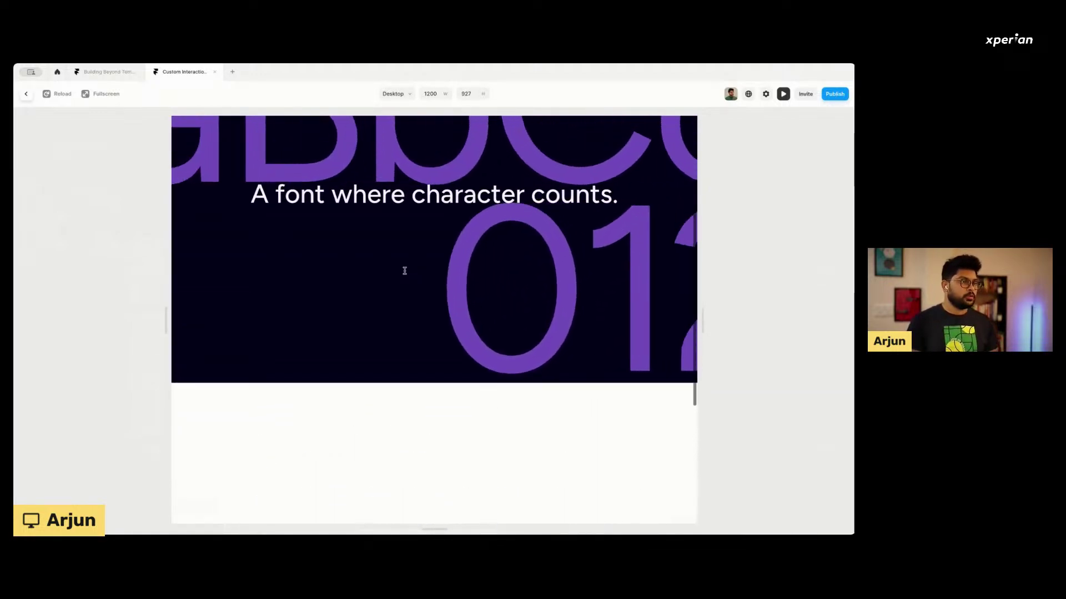
{"action": "left_click", "coordinate": [25, 97]}
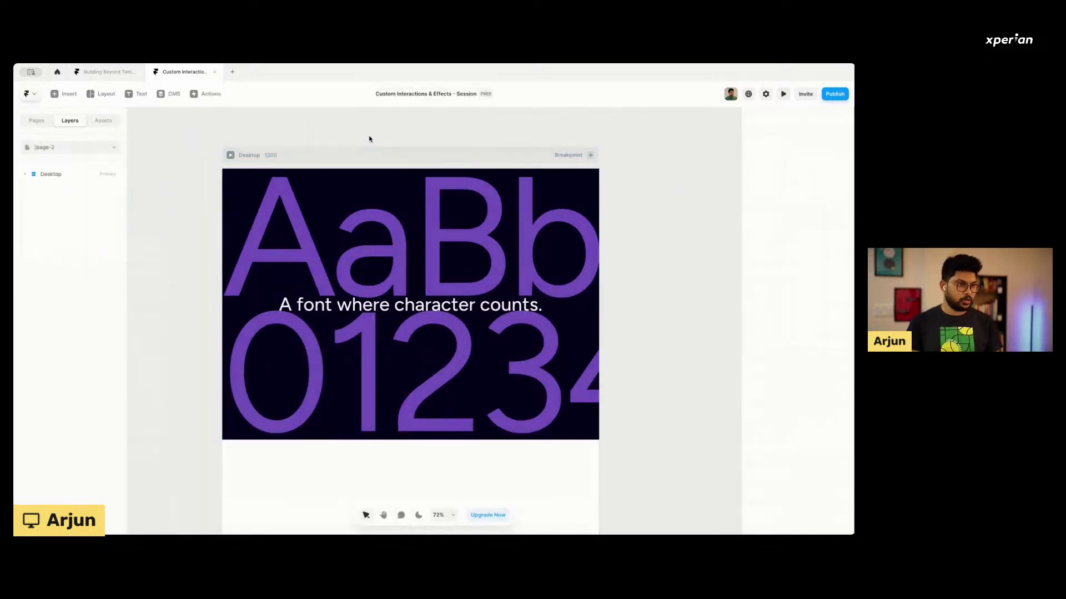
Look through the project's Home and /page pages and return to /page-2.
{"action": "left_click", "coordinate": [315, 155]}
{"action": "left_click", "coordinate": [328, 139]}
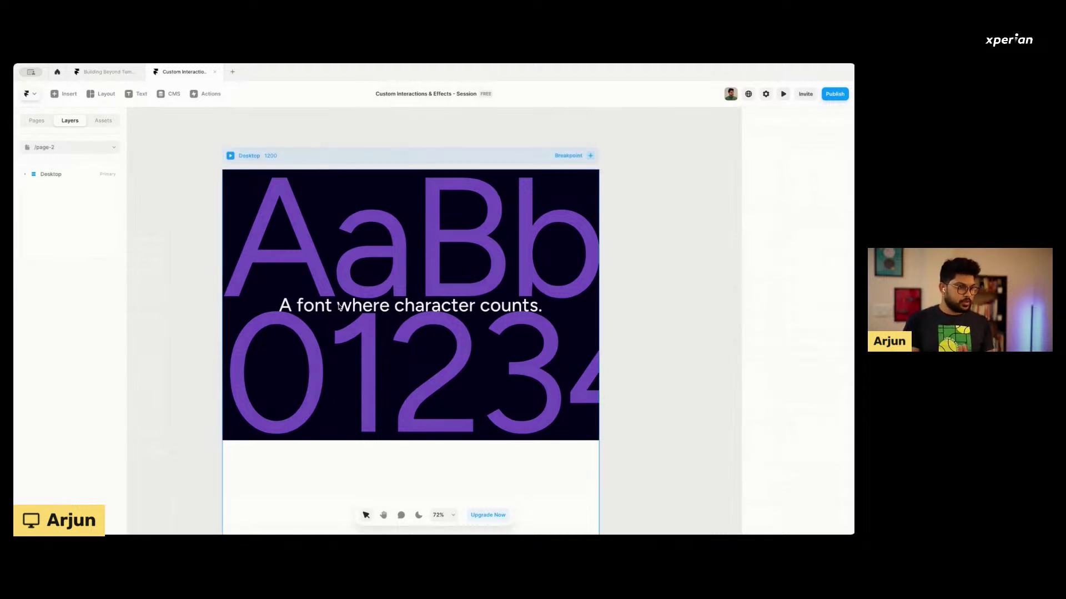
{"action": "left_click", "coordinate": [37, 121]}
{"action": "left_click", "coordinate": [49, 161]}
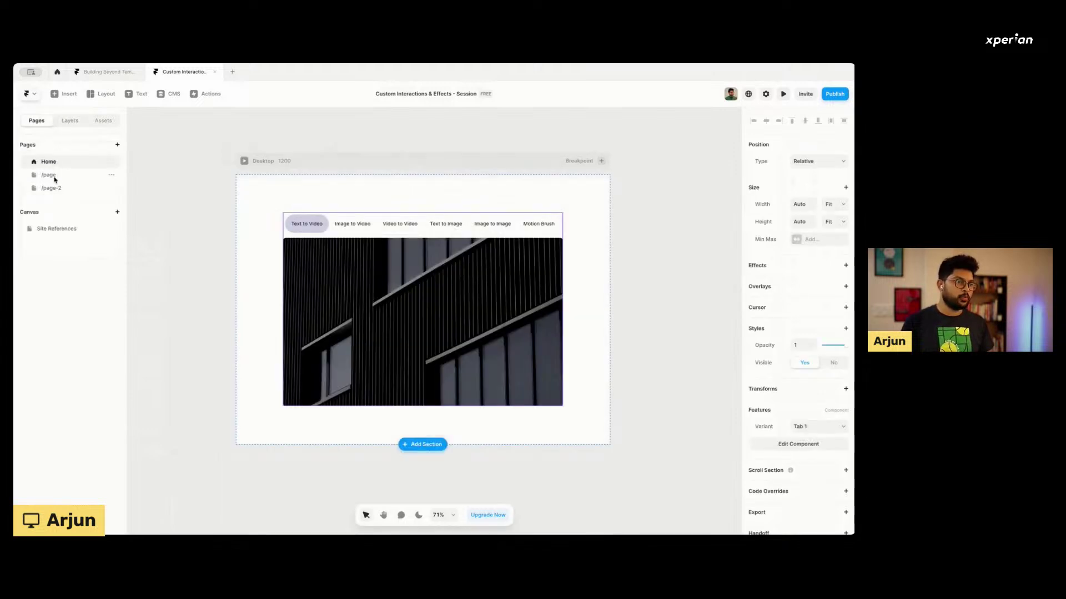
{"action": "left_click", "coordinate": [49, 175]}
{"action": "left_click", "coordinate": [54, 190]}
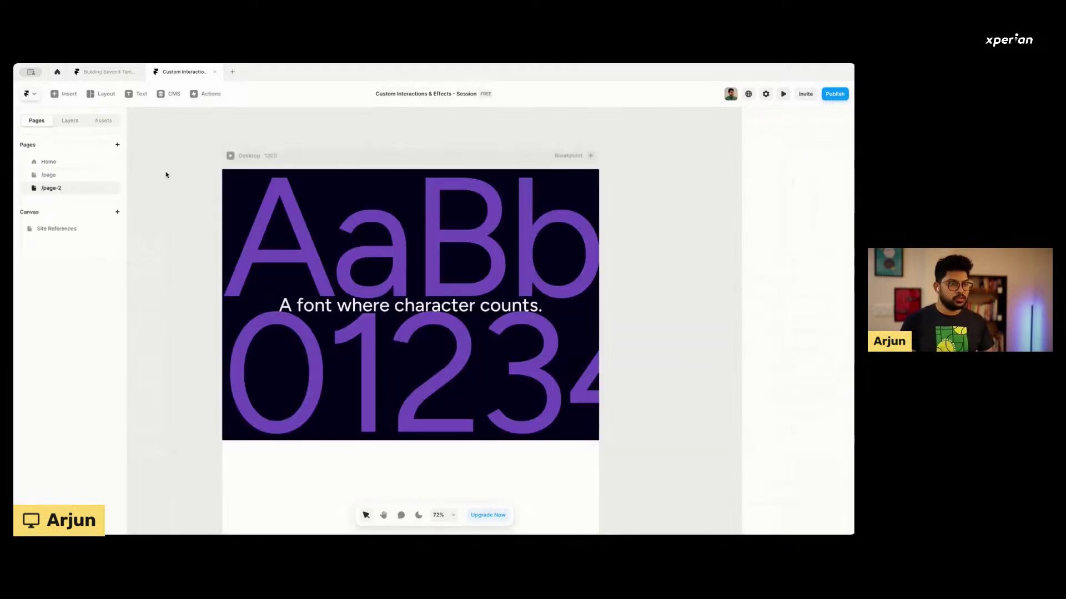